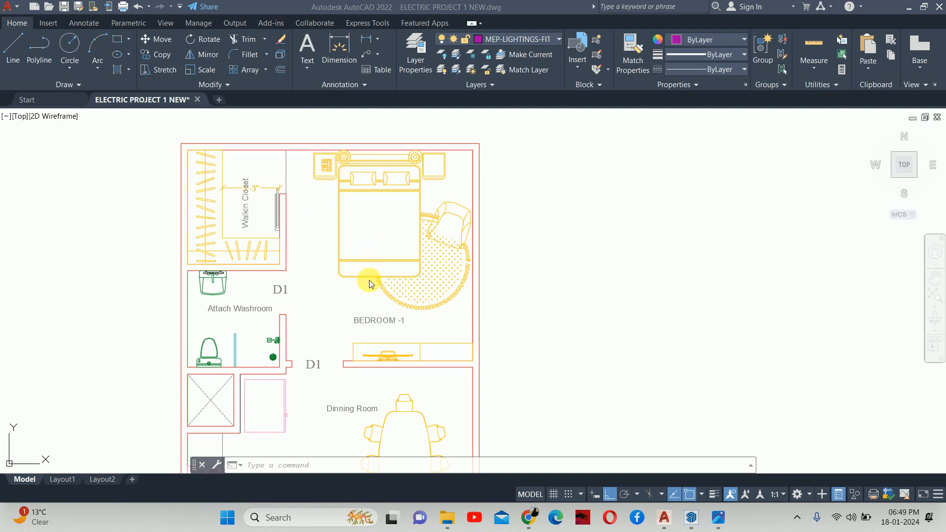
Review the drawing's layer list and its properties, and close it again
{"action": "scroll", "coordinate": [513, 314], "scroll_direction": "down", "scroll_amount": 2}
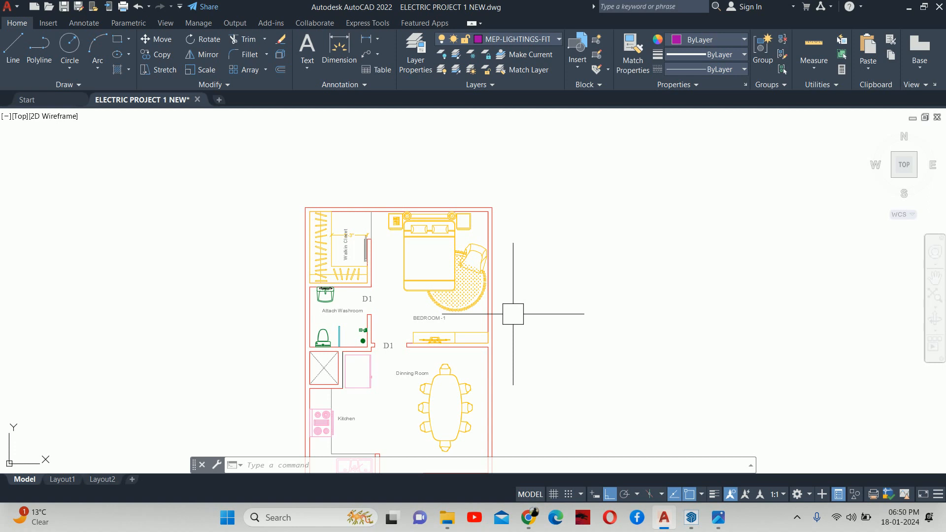
{"action": "key", "text": "Escape"}
{"action": "key", "text": "Escape"}
{"action": "key", "text": "Escape"}
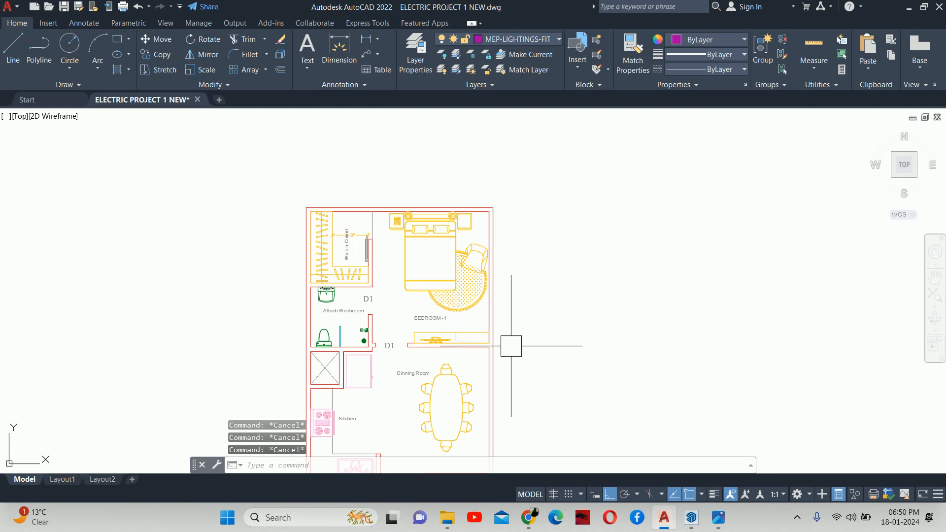
{"action": "type", "text": "la"}
{"action": "key", "text": "Return"}
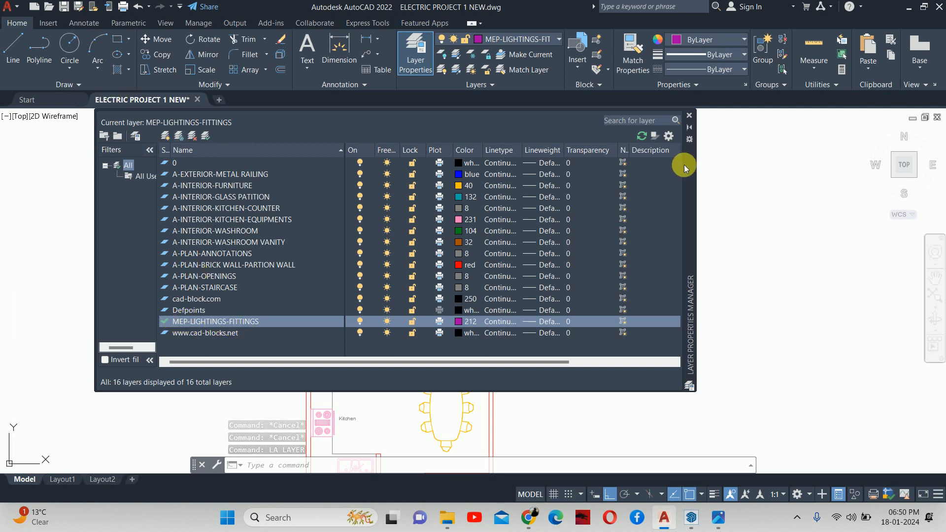
{"action": "left_click", "coordinate": [689, 115]}
Draw a rectangle along the inner wall faces of BEDROOM -1, from the walk-in closet wall to the opposite corner, on layer MEP-LIGHTINGS-FITTINGS
{"action": "middle_click_drag", "start_coordinate": [466, 283], "coordinate": [479, 264]}
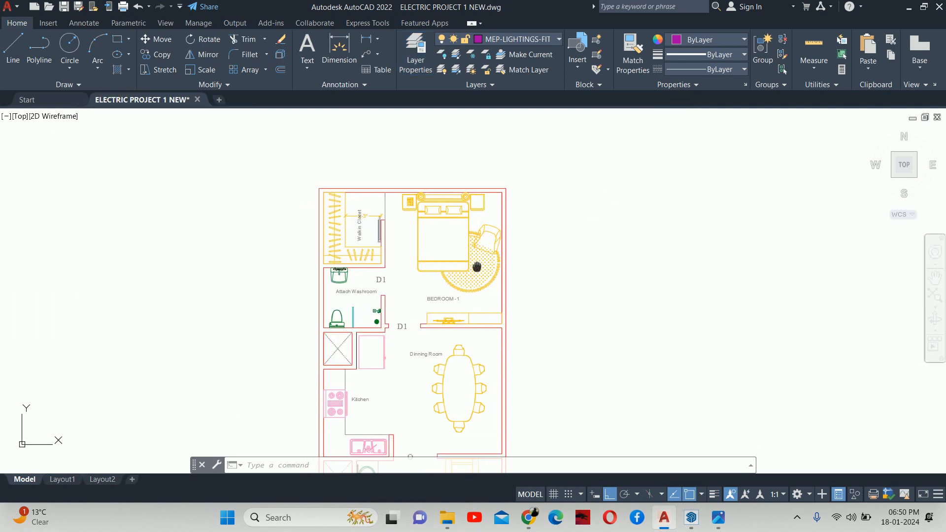
{"action": "type", "text": "rec"}
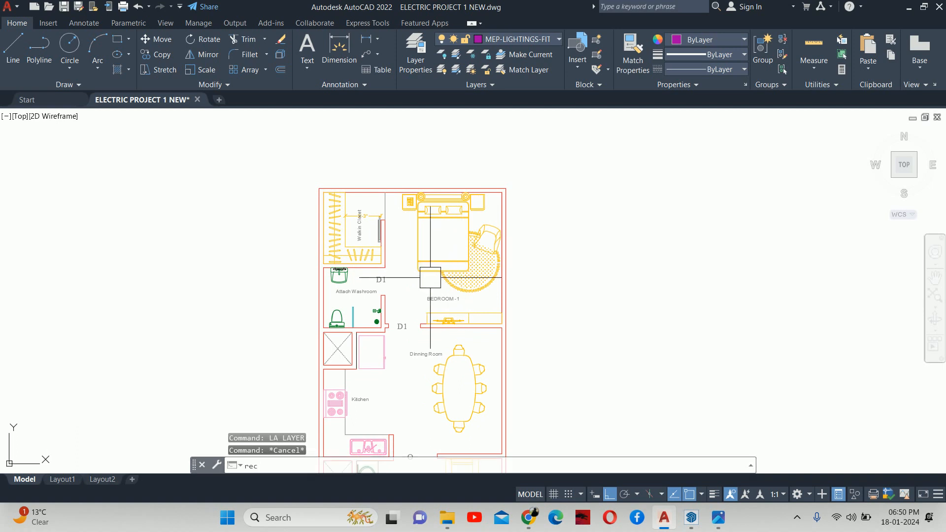
{"action": "key", "text": "Return"}
{"action": "scroll", "coordinate": [419, 321], "scroll_direction": "up", "scroll_amount": 4}
{"action": "scroll", "coordinate": [384, 313], "scroll_direction": "down", "scroll_amount": 3}
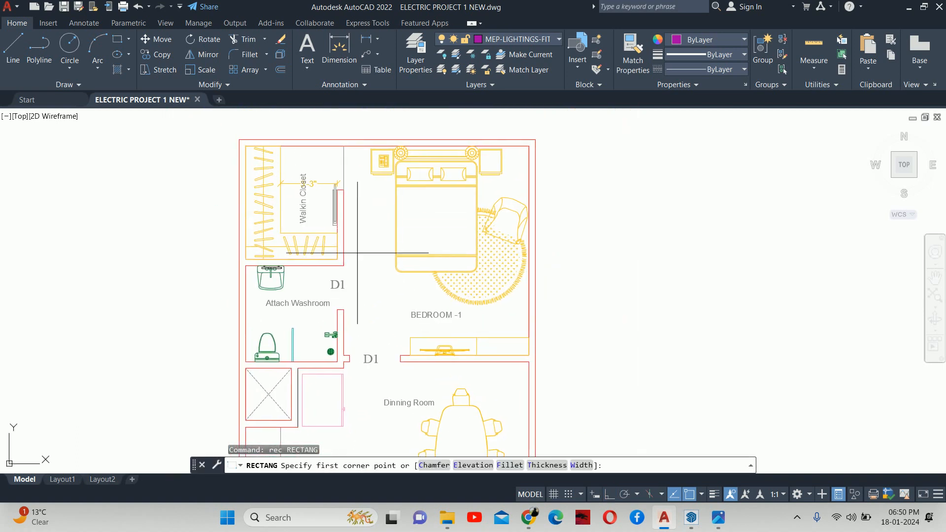
{"action": "left_click", "coordinate": [343, 146]}
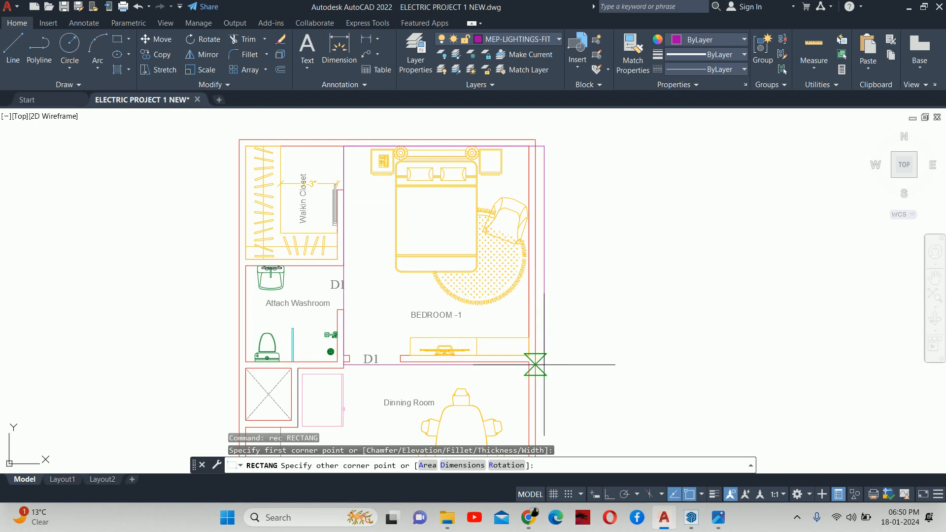
{"action": "scroll", "coordinate": [537, 360], "scroll_direction": "up", "scroll_amount": 4}
{"action": "left_click", "coordinate": [516, 352]}
{"action": "key", "text": "Return"}
{"action": "scroll", "coordinate": [513, 347], "scroll_direction": "down", "scroll_amount": 4}
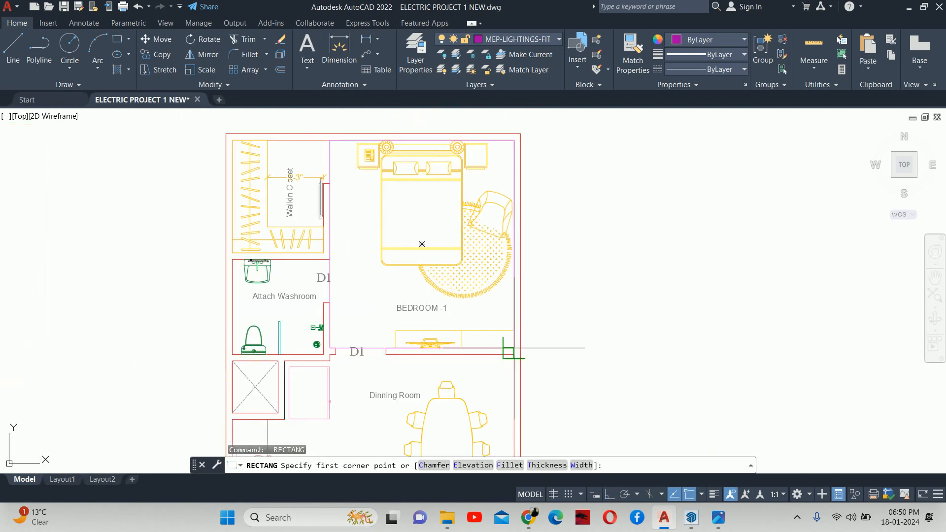
{"action": "key", "text": "Escape"}
{"action": "key", "text": "Escape"}
{"action": "middle_click_drag", "start_coordinate": [511, 338], "coordinate": [513, 365]}
{"action": "key", "text": "F8"}
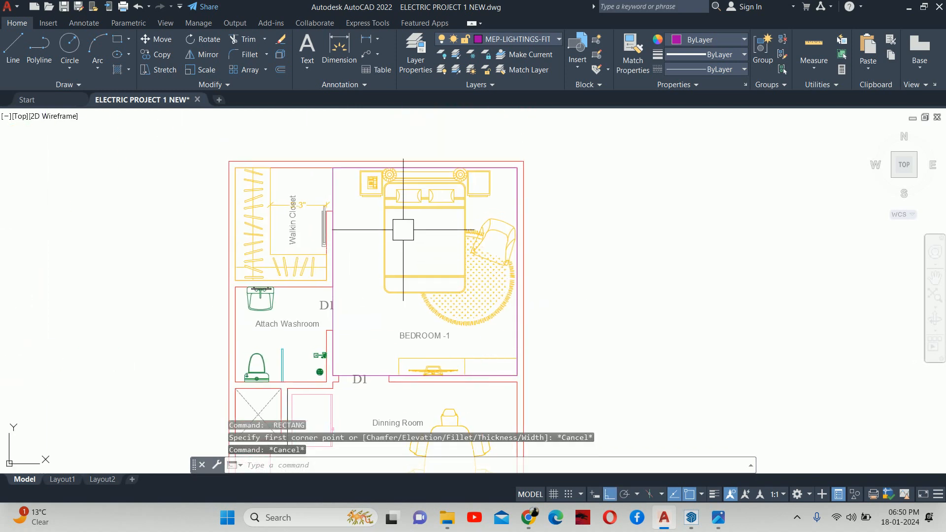
{"action": "key", "text": "Escape"}
{"action": "key", "text": "Escape"}
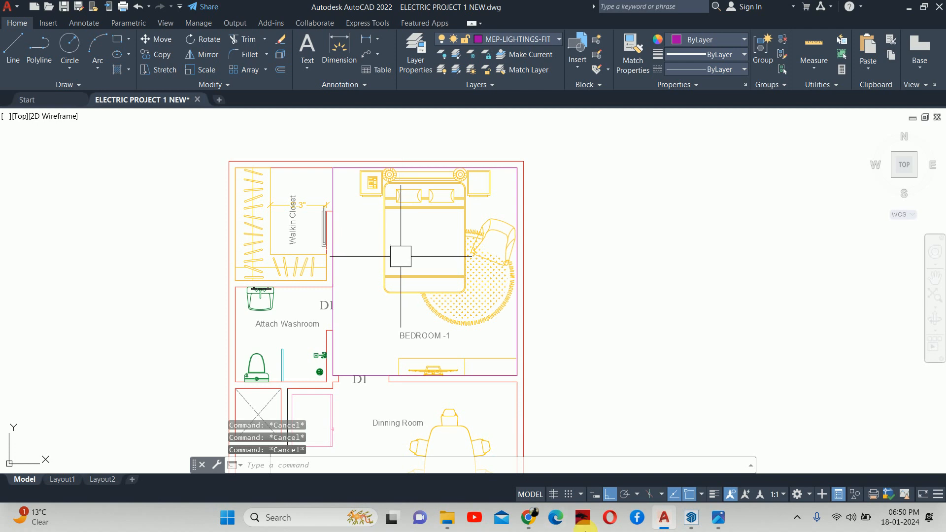
Switch to Chrome and search Google Images for "COVE LIGHT" in a new tab
{"action": "left_click", "coordinate": [529, 518]}
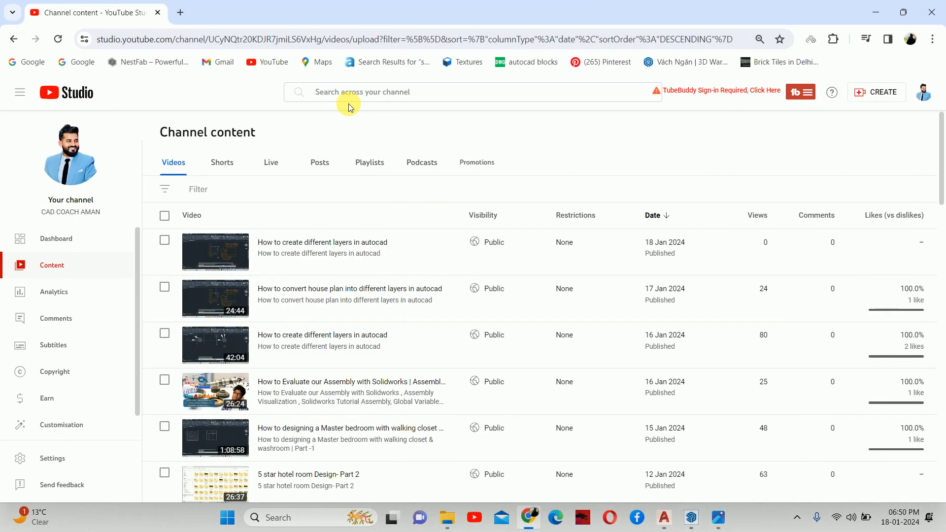
{"action": "left_click", "coordinate": [180, 12]}
{"action": "left_click", "coordinate": [331, 269]}
{"action": "type", "text": "c"}
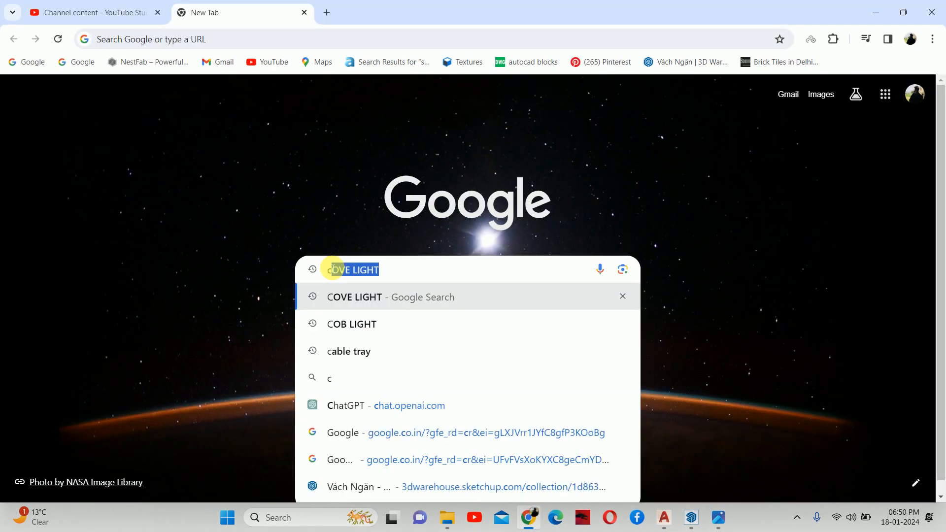
{"action": "type", "text": "ove LIGHT"}
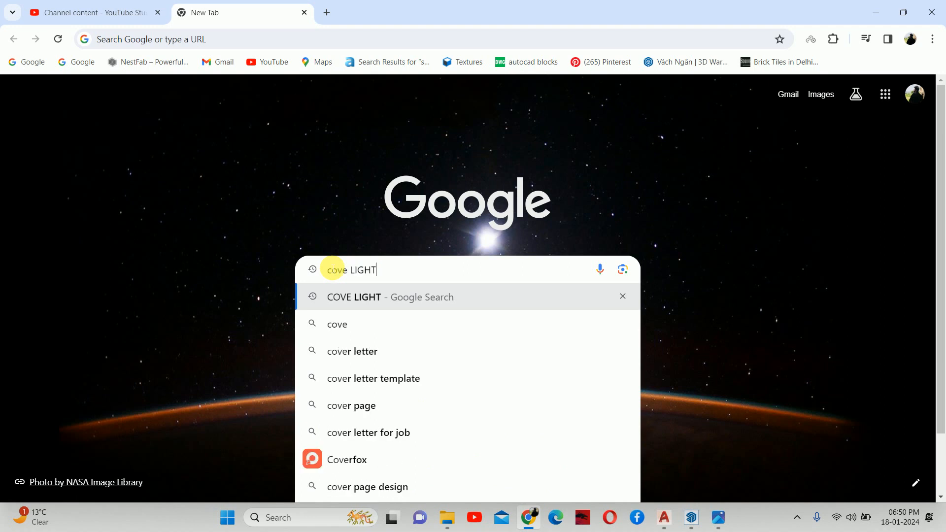
{"action": "key", "text": "Return"}
{"action": "left_click", "coordinate": [148, 141]}
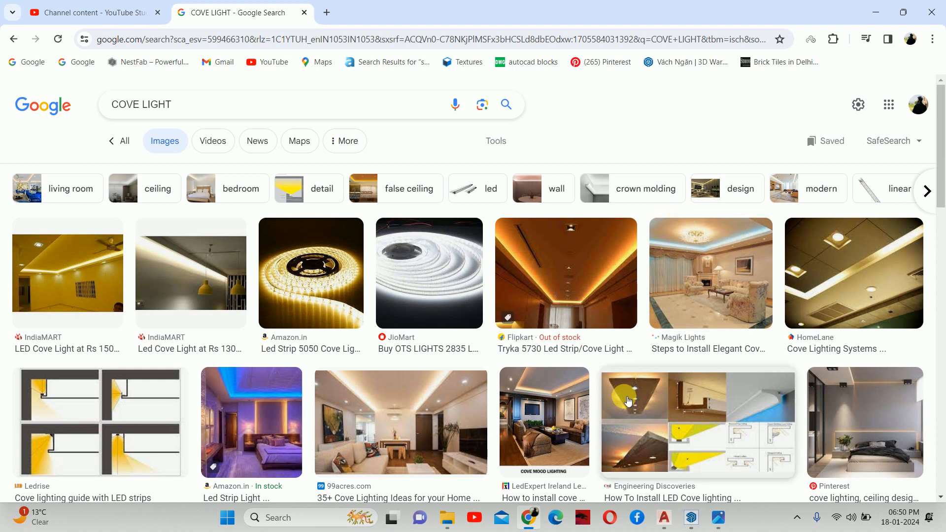
Examine the cove lighting images, including the strip light section with its dimensions and the living room example, and return to AutoCAD
{"action": "left_click", "coordinate": [622, 393]}
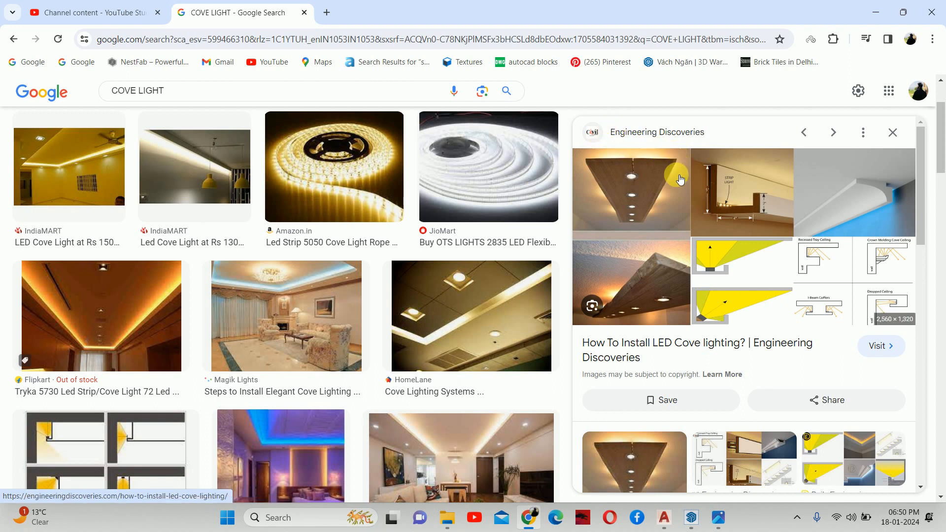
{"action": "scroll", "coordinate": [618, 204], "scroll_direction": "down", "scroll_amount": 1}
{"action": "scroll", "coordinate": [616, 202], "scroll_direction": "down", "scroll_amount": 2}
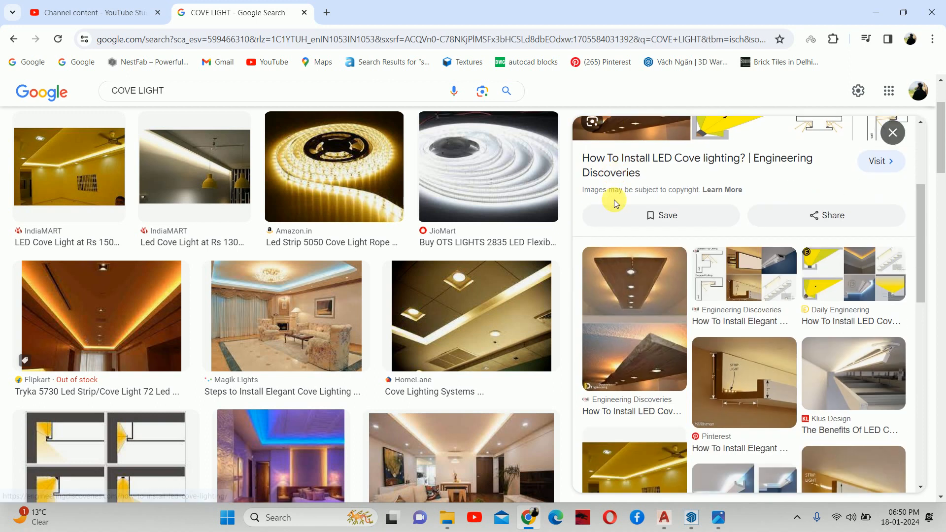
{"action": "left_click", "coordinate": [735, 385]}
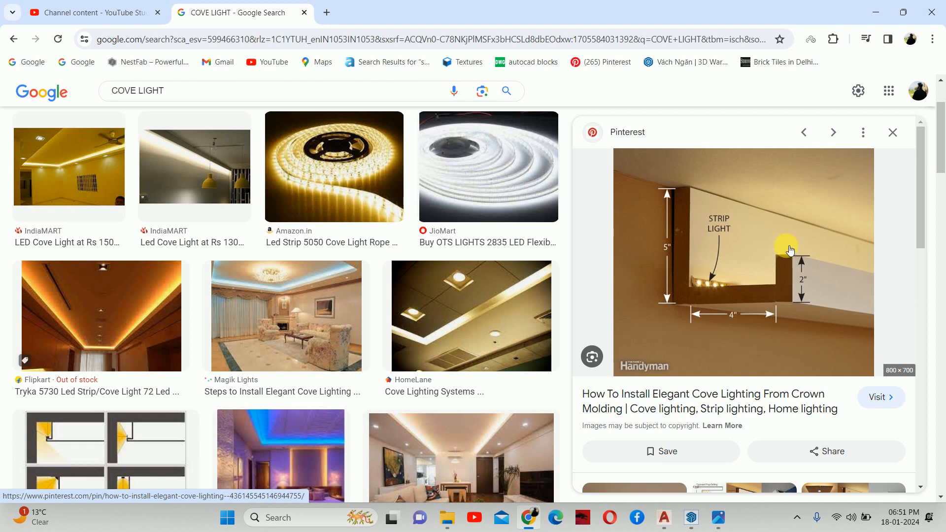
{"action": "scroll", "coordinate": [804, 274], "scroll_direction": "down", "scroll_amount": 4}
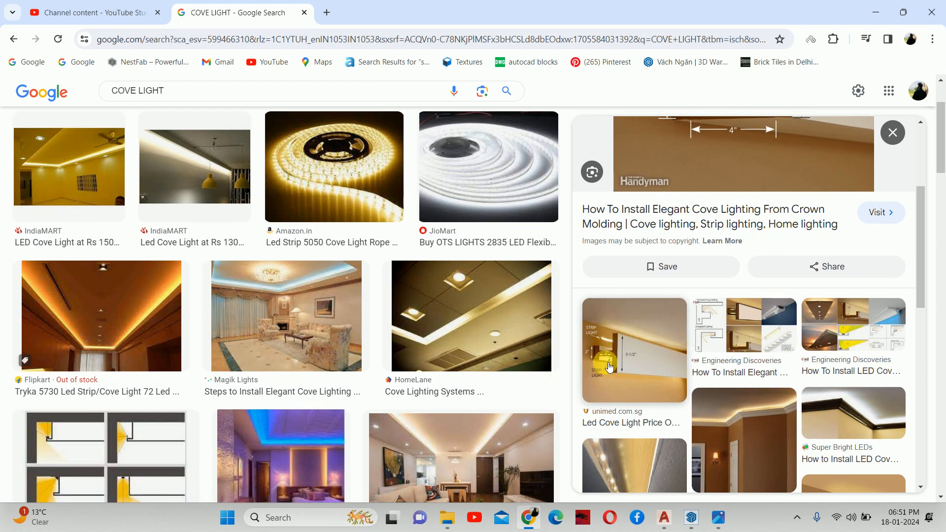
{"action": "scroll", "coordinate": [727, 177], "scroll_direction": "up", "scroll_amount": 4}
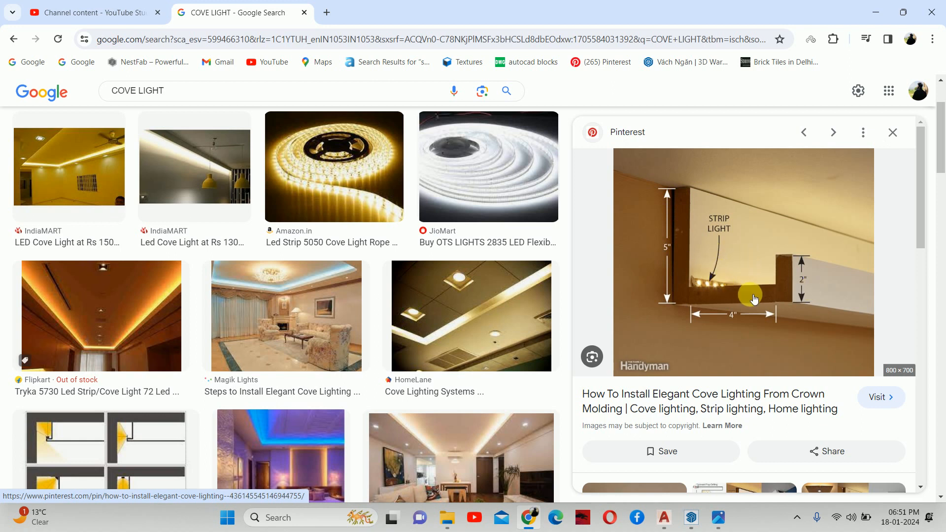
{"action": "scroll", "coordinate": [743, 295], "scroll_direction": "down", "scroll_amount": 1}
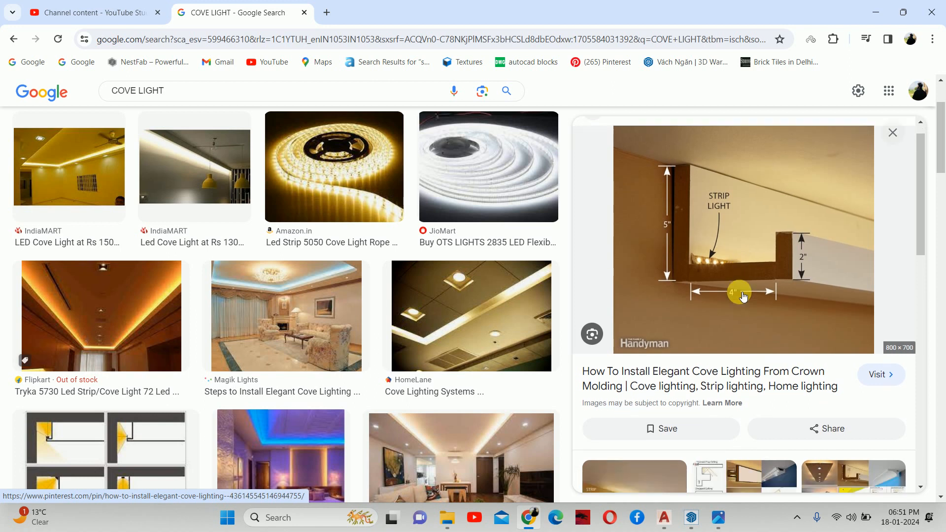
{"action": "left_click", "coordinate": [513, 437]}
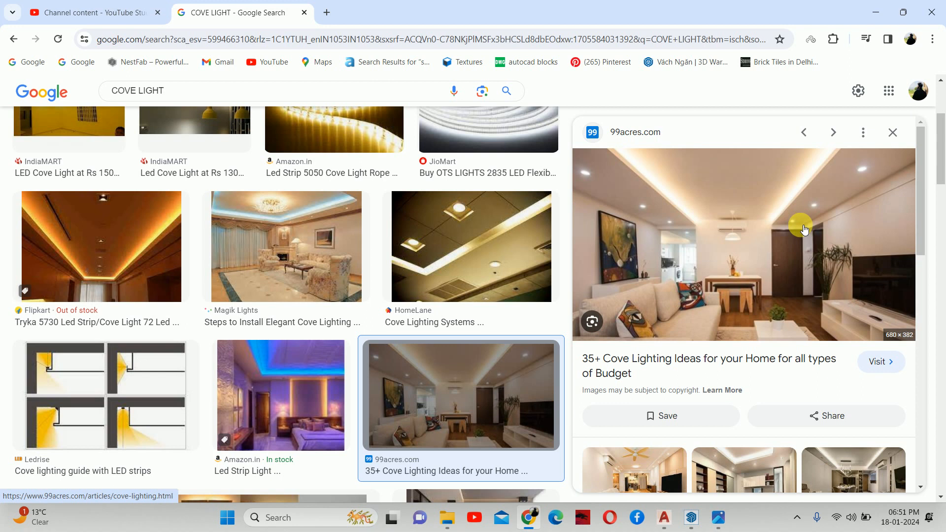
{"action": "left_click", "coordinate": [876, 12]}
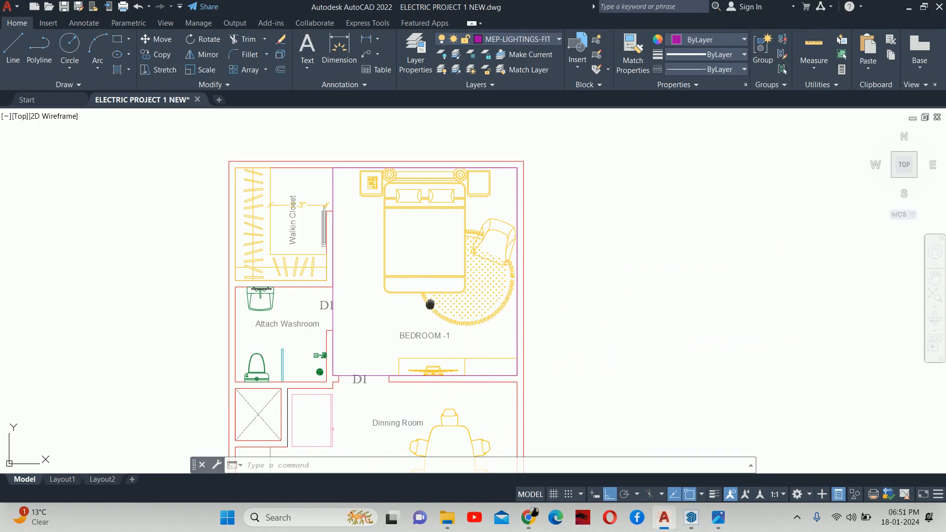
Offset the bedroom rectangle 18 inches inward
{"action": "key", "text": "Escape"}
{"action": "middle_click_drag", "start_coordinate": [435, 304], "coordinate": [443, 312]}
{"action": "type", "text": "o"}
{"action": "key", "text": "Return"}
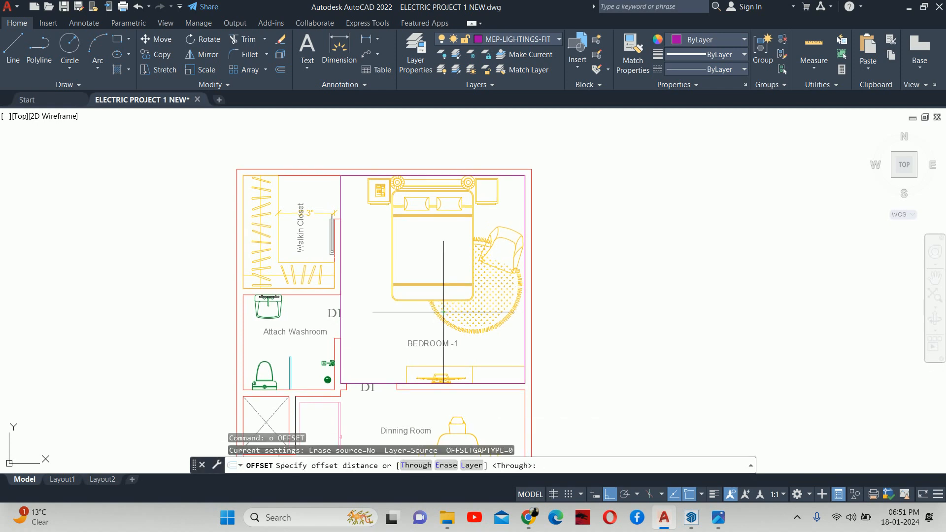
{"action": "type", "text": "18"}
{"action": "key", "text": "Return"}
{"action": "scroll", "coordinate": [350, 318], "scroll_direction": "up", "scroll_amount": 4}
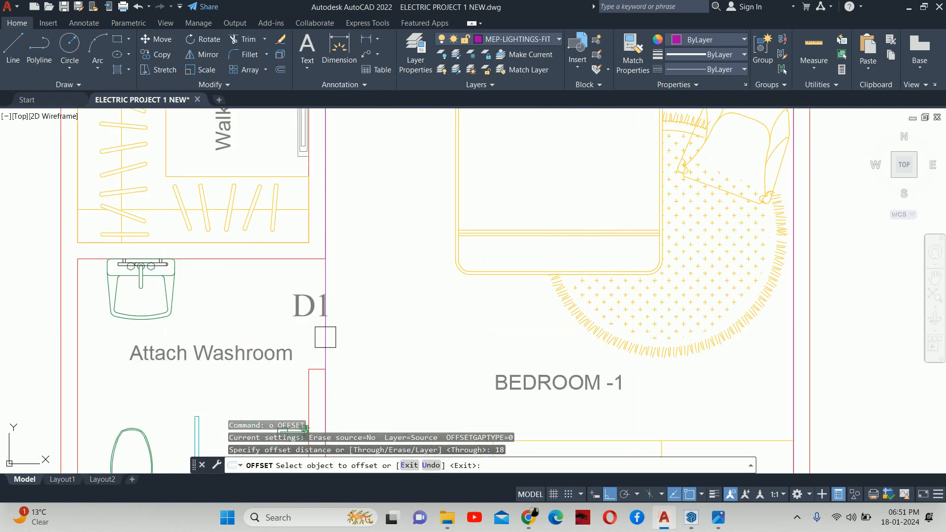
{"action": "left_click", "coordinate": [326, 337]}
{"action": "left_click", "coordinate": [437, 320]}
{"action": "key", "text": "Escape"}
{"action": "key", "text": "Escape"}
{"action": "key", "text": "Escape"}
{"action": "scroll", "coordinate": [437, 320], "scroll_direction": "down", "scroll_amount": 2}
{"action": "middle_click_drag", "start_coordinate": [438, 321], "coordinate": [439, 308]}
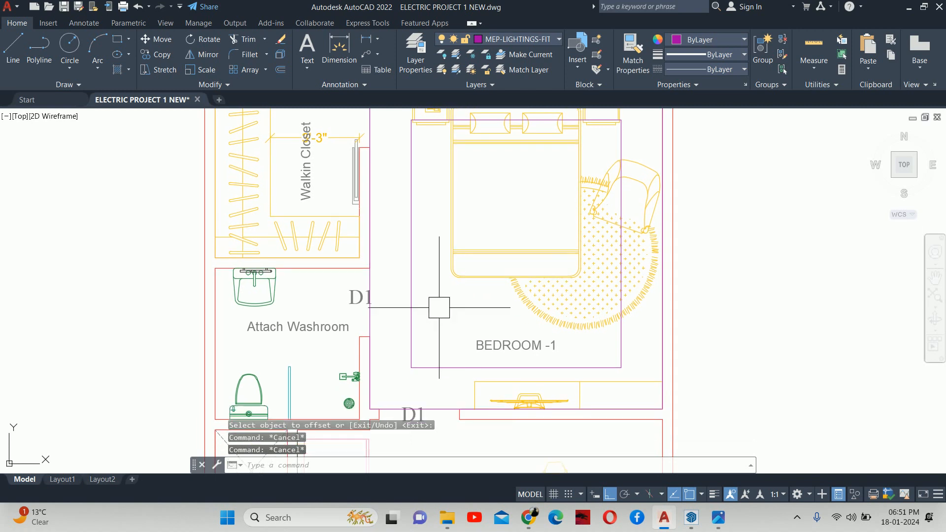
{"action": "key", "text": "Escape"}
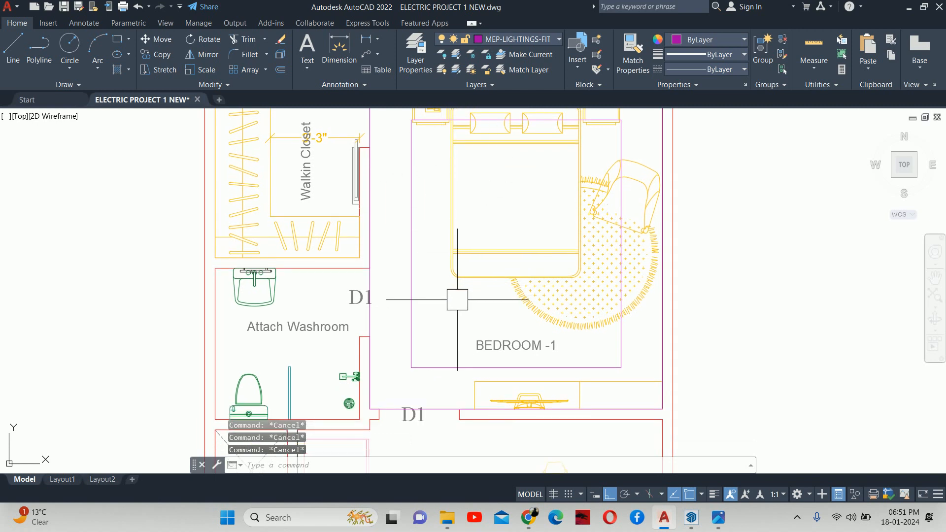
{"action": "middle_click_drag", "start_coordinate": [458, 299], "coordinate": [518, 309]}
{"action": "type", "text": "o"}
{"action": "key", "text": "Return"}
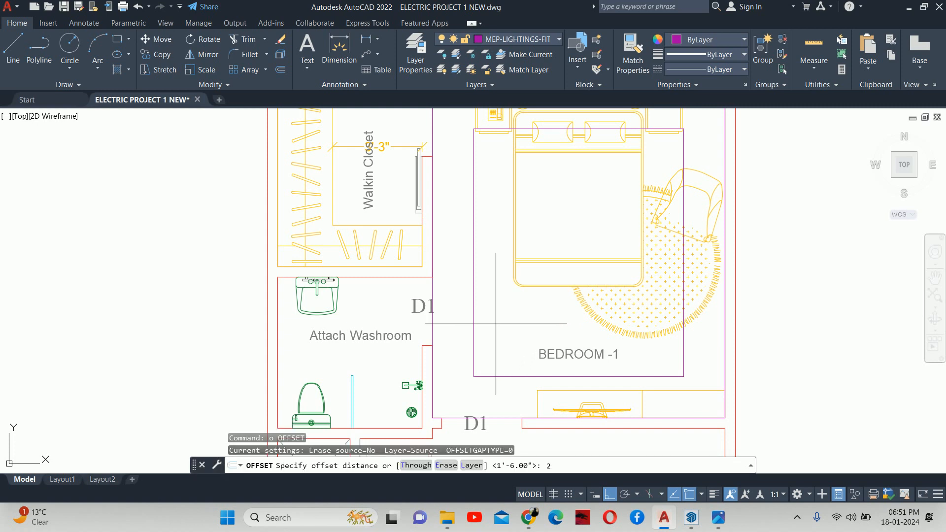
{"action": "type", "text": "4"}
{"action": "key", "text": "Return"}
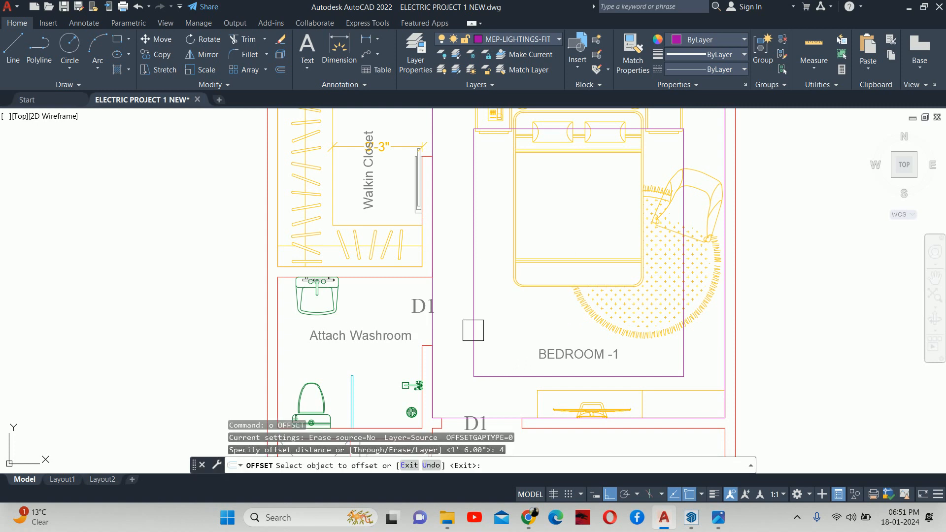
{"action": "left_click", "coordinate": [474, 328]}
{"action": "key", "text": "Escape"}
Offset the inner bedroom rectangle 2 inches outward
{"action": "key", "text": "Return"}
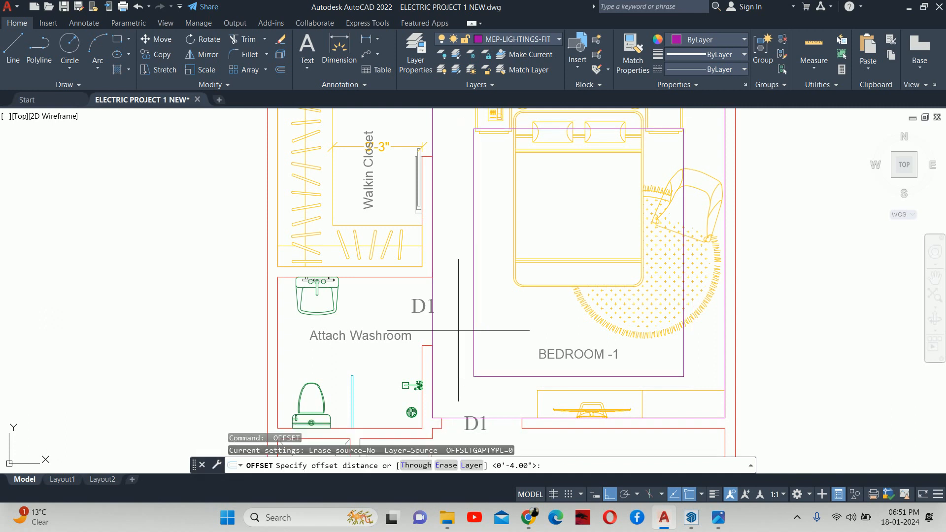
{"action": "type", "text": "2"}
{"action": "key", "text": "Return"}
{"action": "left_click", "coordinate": [472, 337]}
{"action": "left_click", "coordinate": [471, 337]}
{"action": "key", "text": "Escape"}
{"action": "key", "text": "Escape"}
{"action": "key", "text": "Escape"}
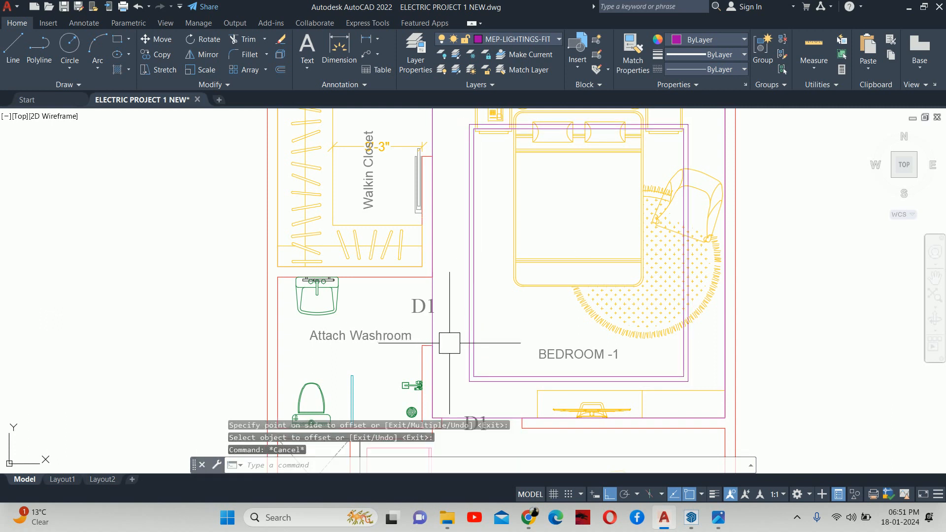
{"action": "scroll", "coordinate": [474, 339], "scroll_direction": "up", "scroll_amount": 2}
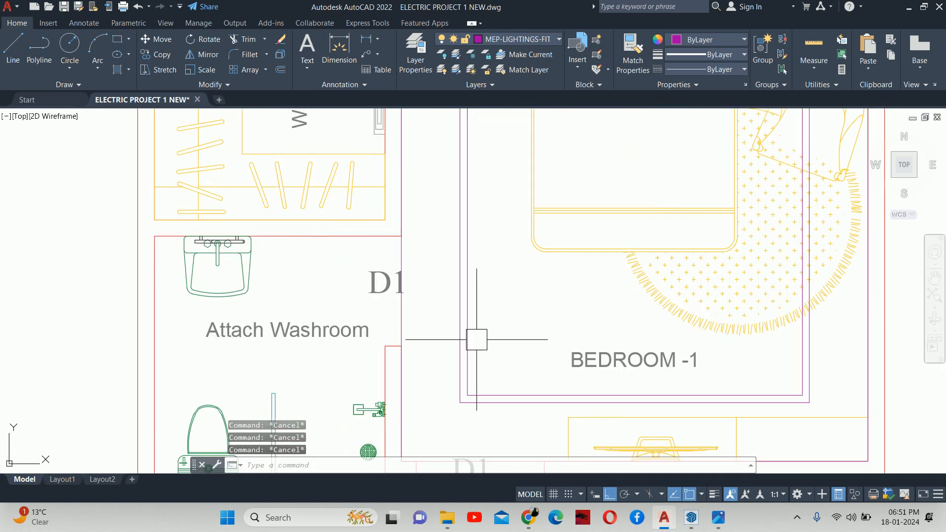
{"action": "left_click", "coordinate": [453, 316]}
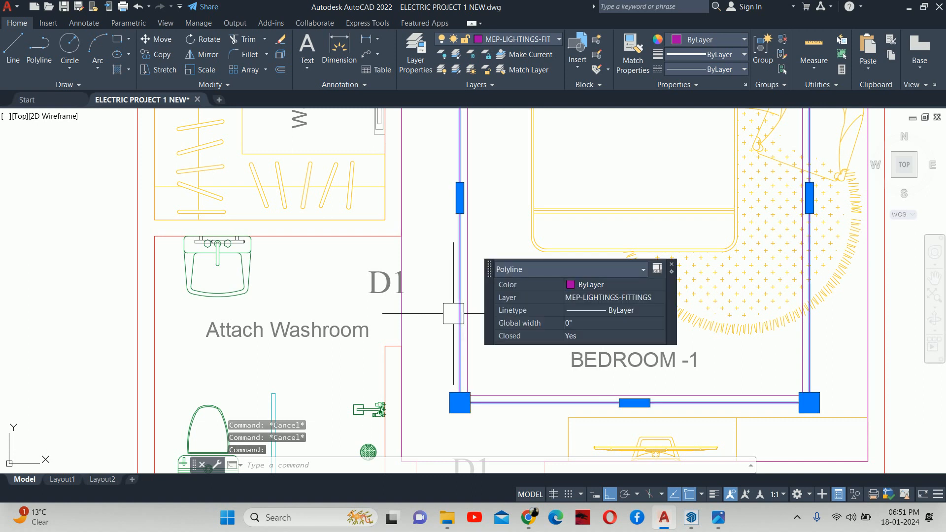
{"action": "key", "text": "Escape"}
{"action": "scroll", "coordinate": [452, 314], "scroll_direction": "down", "scroll_amount": 5}
{"action": "key", "text": "Escape"}
Change the linetype of the cove light rectangle, the one offset 2 inches outward, to the dashed ACAD_ISO03 type
{"action": "scroll", "coordinate": [452, 275], "scroll_direction": "up", "scroll_amount": 5}
{"action": "scroll", "coordinate": [434, 261], "scroll_direction": "up", "scroll_amount": 2}
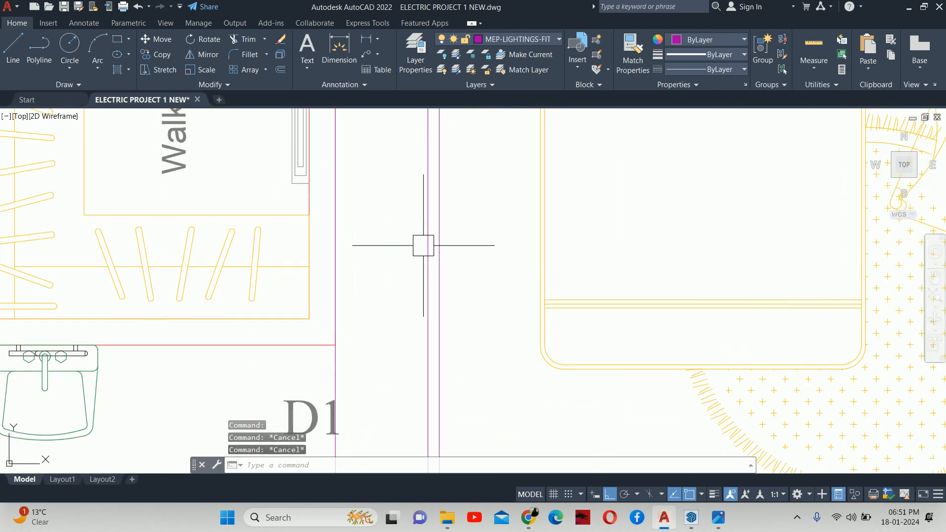
{"action": "left_click", "coordinate": [424, 250]}
{"action": "scroll", "coordinate": [426, 252], "scroll_direction": "down", "scroll_amount": 2}
{"action": "scroll", "coordinate": [428, 256], "scroll_direction": "down", "scroll_amount": 3}
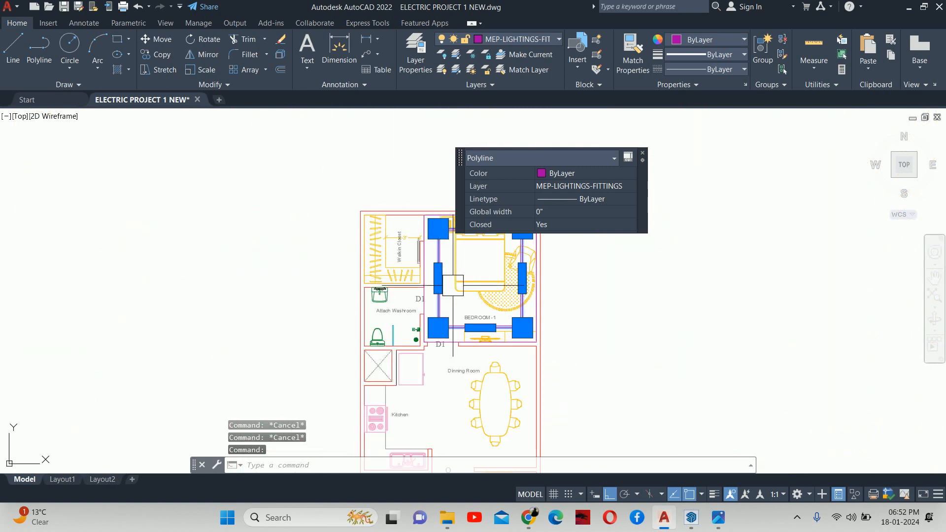
{"action": "left_click", "coordinate": [592, 200]}
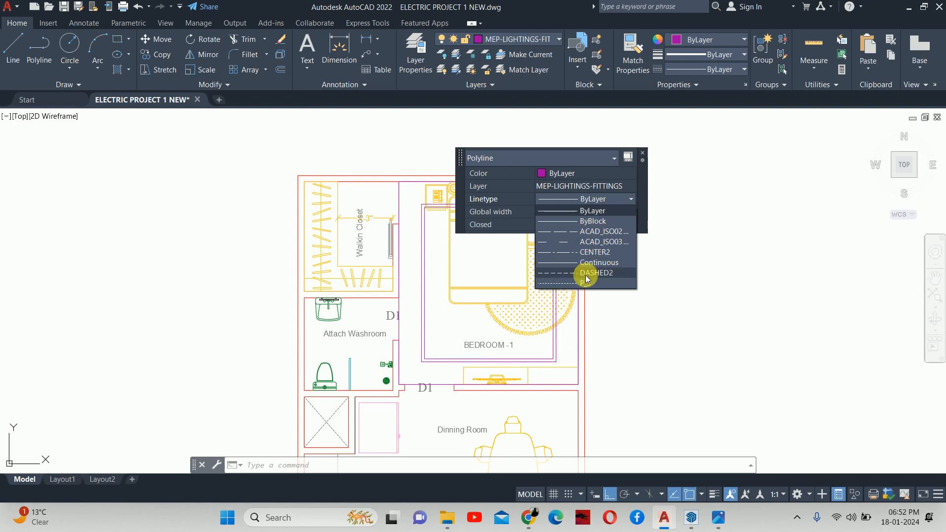
{"action": "left_click", "coordinate": [593, 242]}
{"action": "key", "text": "Escape"}
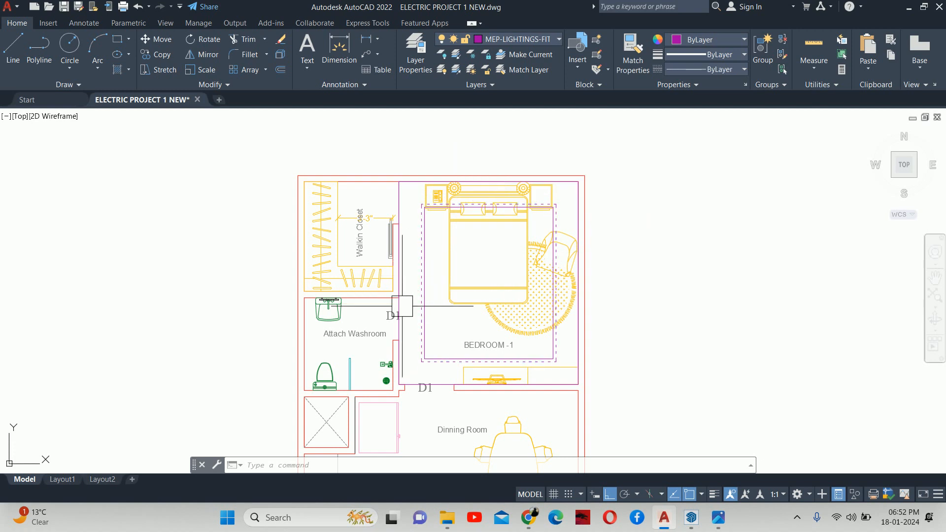
Set the global width of the dashed cove light rectangle to 0.5 inches
{"action": "scroll", "coordinate": [467, 268], "scroll_direction": "up", "scroll_amount": 6}
{"action": "left_click", "coordinate": [447, 248]}
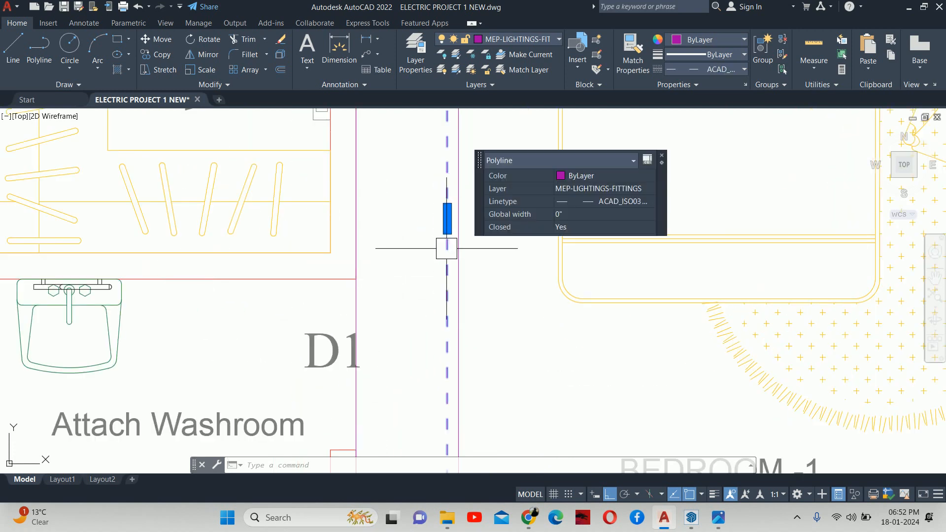
{"action": "left_click", "coordinate": [609, 224]}
{"action": "type", "text": "."}
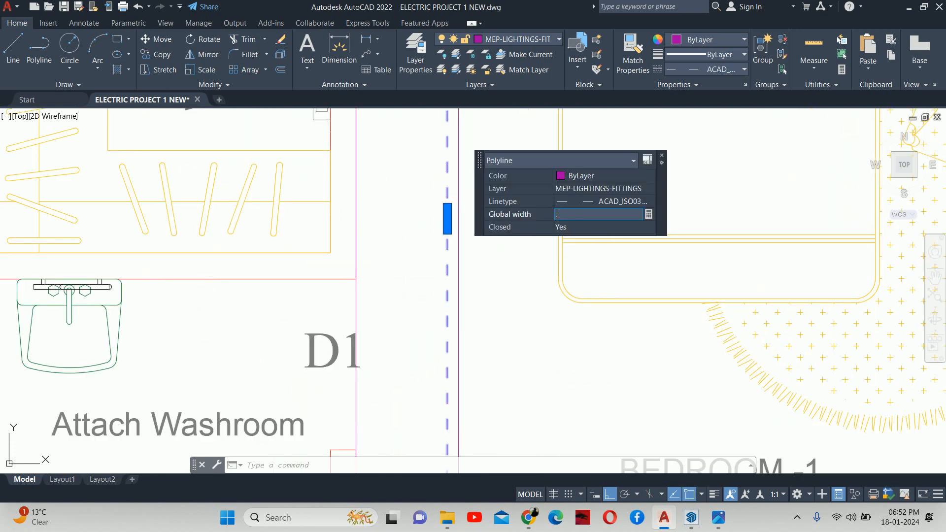
{"action": "type", "text": "5"}
{"action": "key", "text": "Return"}
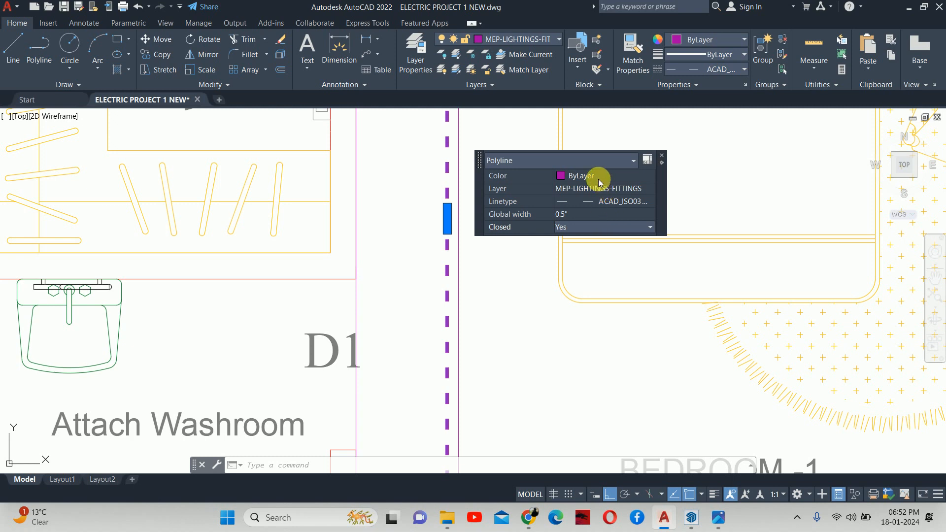
Try yellow and the orange colour 242,103,34 on the dashed cove light rectangle
{"action": "left_click", "coordinate": [598, 178]}
{"action": "left_click", "coordinate": [578, 220]}
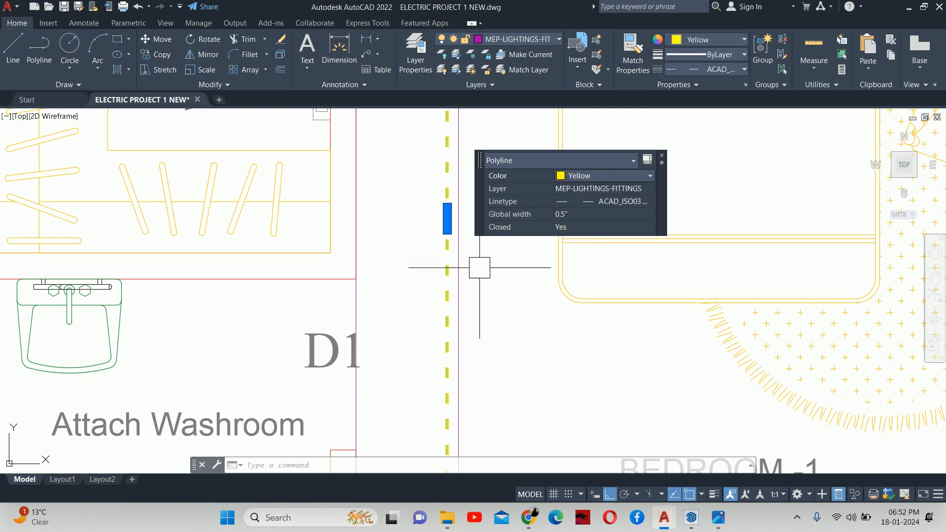
{"action": "scroll", "coordinate": [470, 276], "scroll_direction": "down", "scroll_amount": 3}
{"action": "scroll", "coordinate": [450, 258], "scroll_direction": "up", "scroll_amount": 5}
{"action": "left_click", "coordinate": [600, 176]}
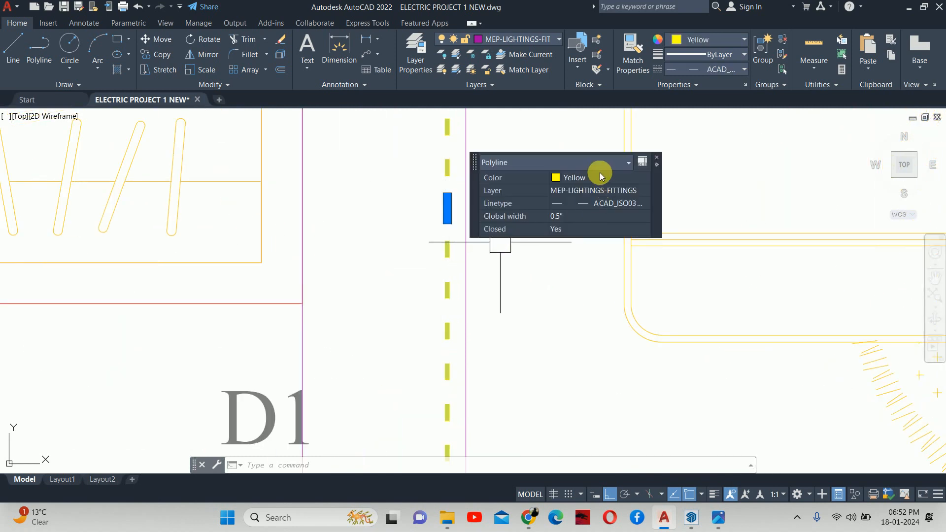
{"action": "left_click", "coordinate": [600, 177]}
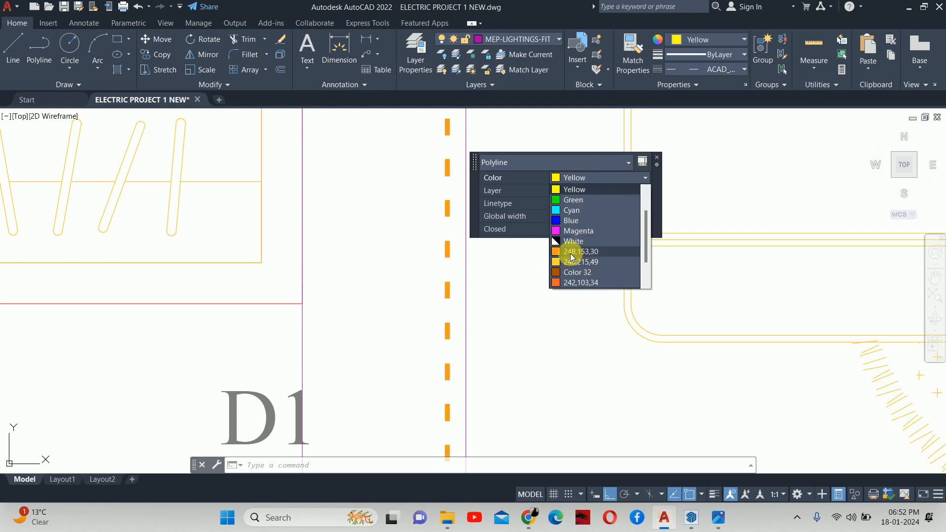
{"action": "left_click", "coordinate": [577, 283]}
{"action": "key", "text": "Escape"}
{"action": "scroll", "coordinate": [465, 259], "scroll_direction": "down", "scroll_amount": 5}
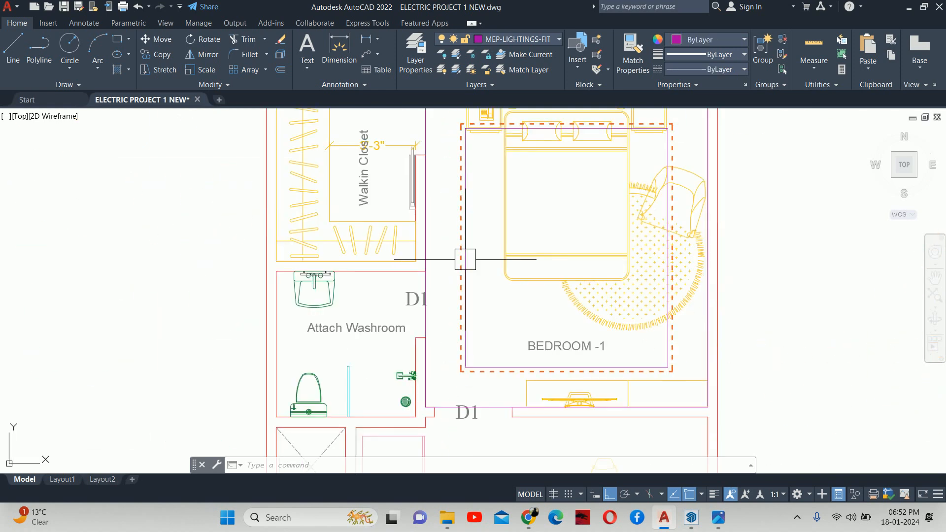
Change the dashed cove light rectangle to the golden-yellow custom colour
{"action": "scroll", "coordinate": [517, 269], "scroll_direction": "up", "scroll_amount": 4}
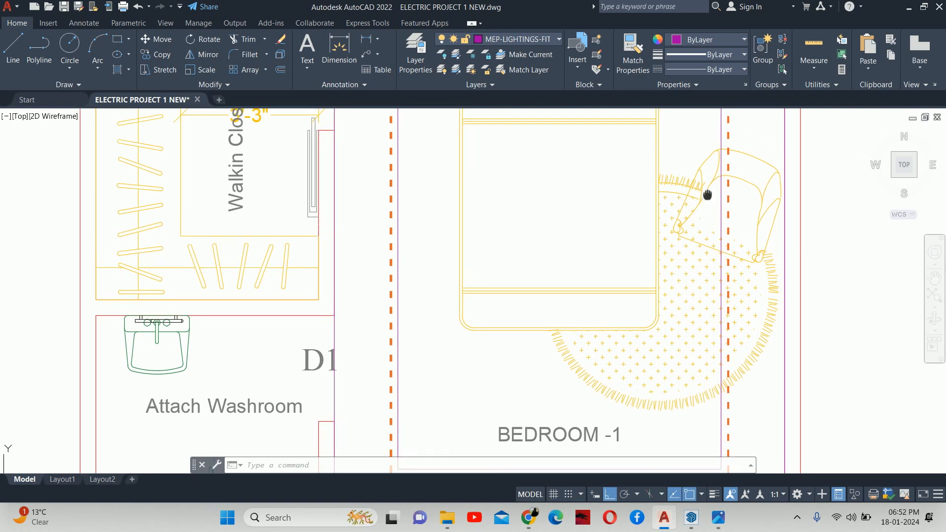
{"action": "scroll", "coordinate": [624, 249], "scroll_direction": "up", "scroll_amount": 2}
{"action": "left_click", "coordinate": [608, 259]}
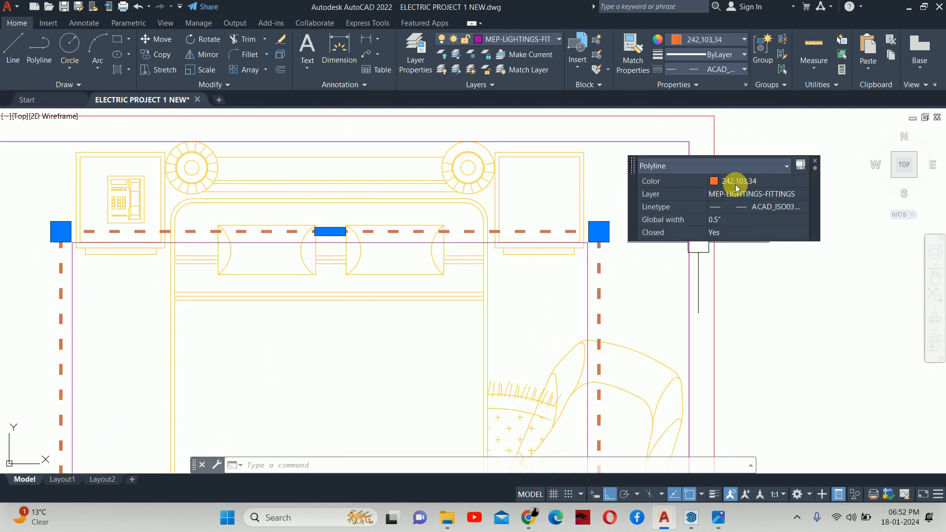
{"action": "left_click", "coordinate": [735, 182]}
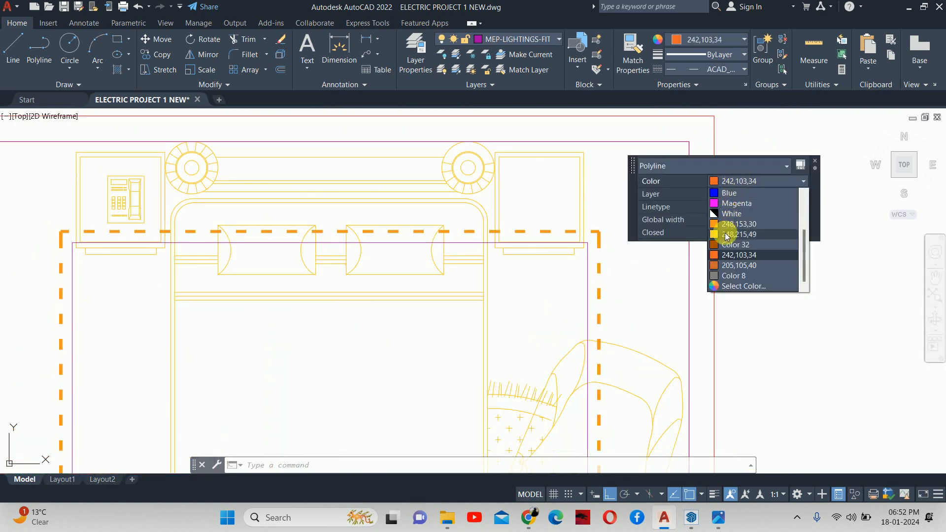
{"action": "left_click", "coordinate": [729, 192]}
{"action": "key", "text": "Escape"}
{"action": "scroll", "coordinate": [589, 262], "scroll_direction": "down", "scroll_amount": 5}
{"action": "scroll", "coordinate": [545, 239], "scroll_direction": "down", "scroll_amount": 1}
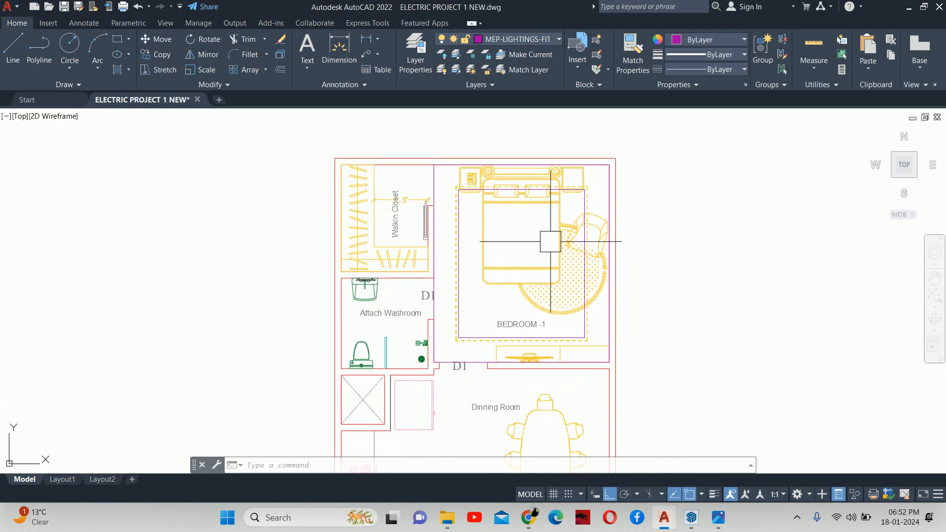
Offset the outer BEDROOM -1 rectangle 9 inches inward
{"action": "scroll", "coordinate": [481, 342], "scroll_direction": "up", "scroll_amount": 3}
{"action": "middle_click_drag", "start_coordinate": [463, 332], "coordinate": [519, 356]}
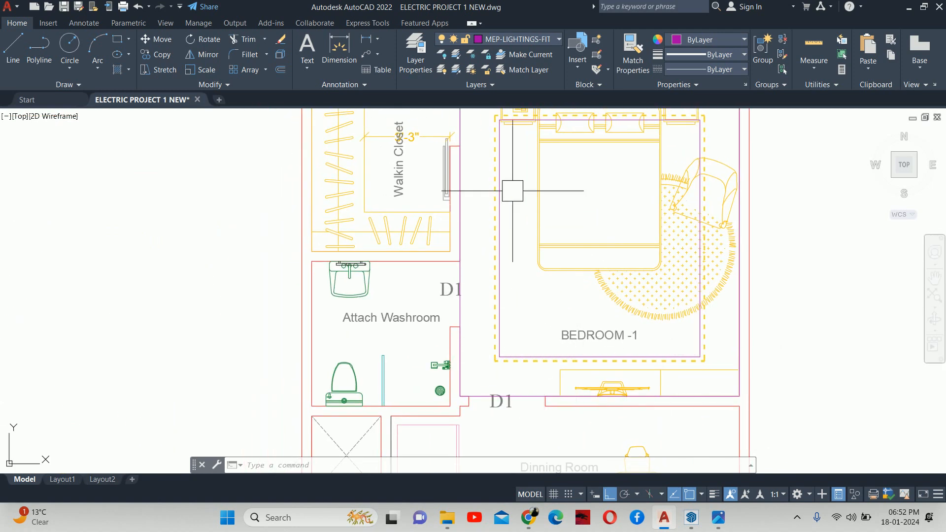
{"action": "middle_click_drag", "start_coordinate": [515, 345], "coordinate": [514, 372]}
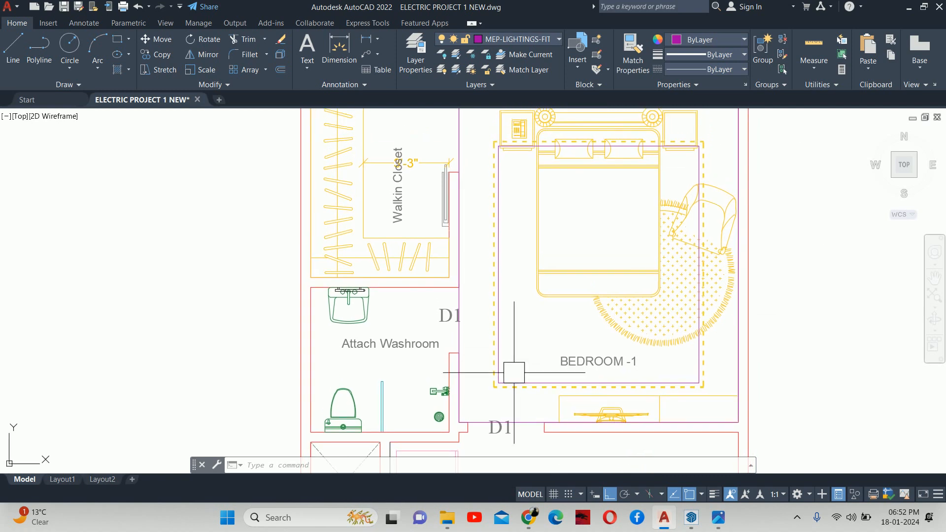
{"action": "type", "text": "o"}
{"action": "key", "text": "Return"}
{"action": "key", "text": "Return"}
{"action": "scroll", "coordinate": [446, 375], "scroll_direction": "up", "scroll_amount": 4}
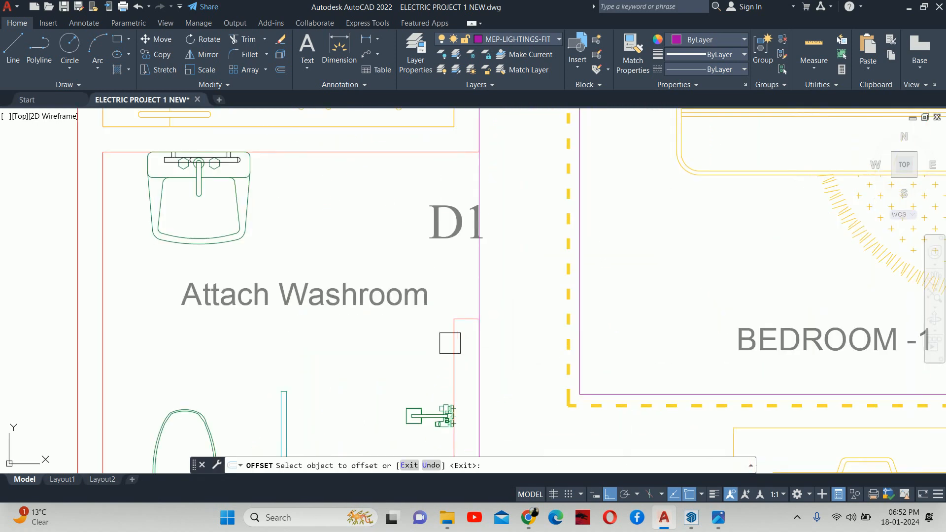
{"action": "left_click", "coordinate": [479, 275]}
{"action": "left_click", "coordinate": [525, 285]}
{"action": "key", "text": "Escape"}
{"action": "scroll", "coordinate": [506, 359], "scroll_direction": "down", "scroll_amount": 5}
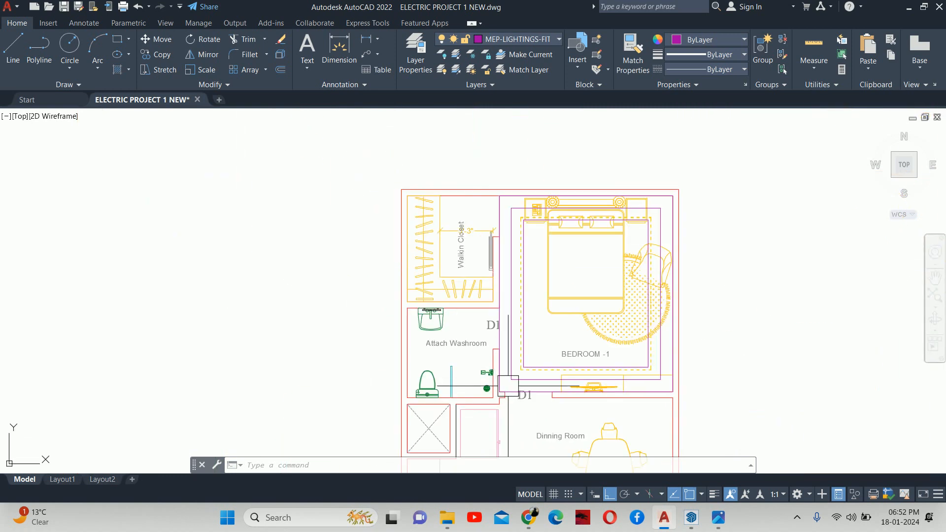
{"action": "scroll", "coordinate": [506, 254], "scroll_direction": "up", "scroll_amount": 2}
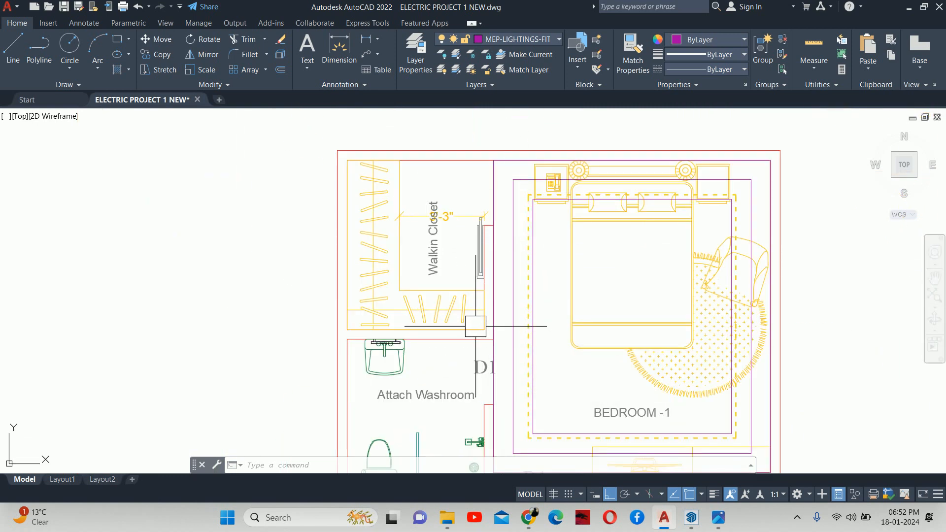
{"action": "scroll", "coordinate": [477, 325], "scroll_direction": "down", "scroll_amount": 4}
{"action": "scroll", "coordinate": [567, 316], "scroll_direction": "up", "scroll_amount": 2}
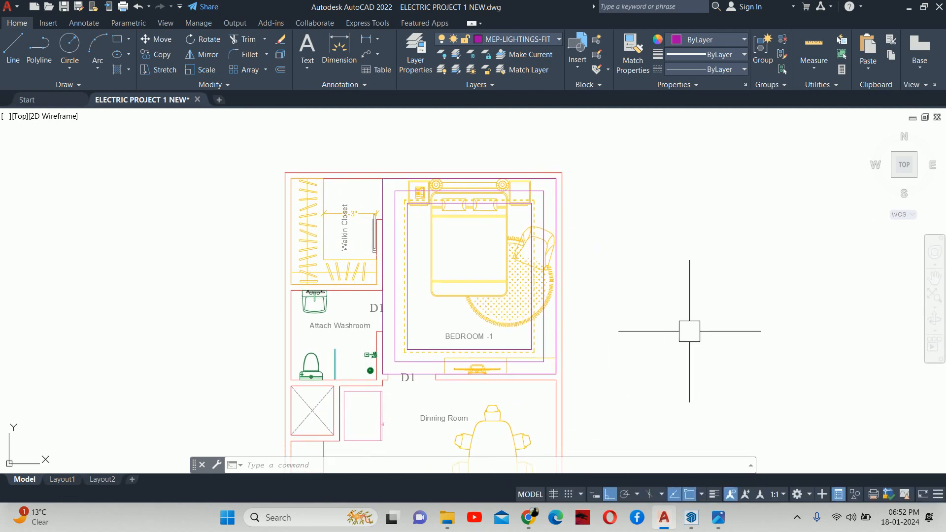
Search the current drawing's blocks for names starting with "do" and close the block list
{"action": "type", "text": "i"}
{"action": "key", "text": "Return"}
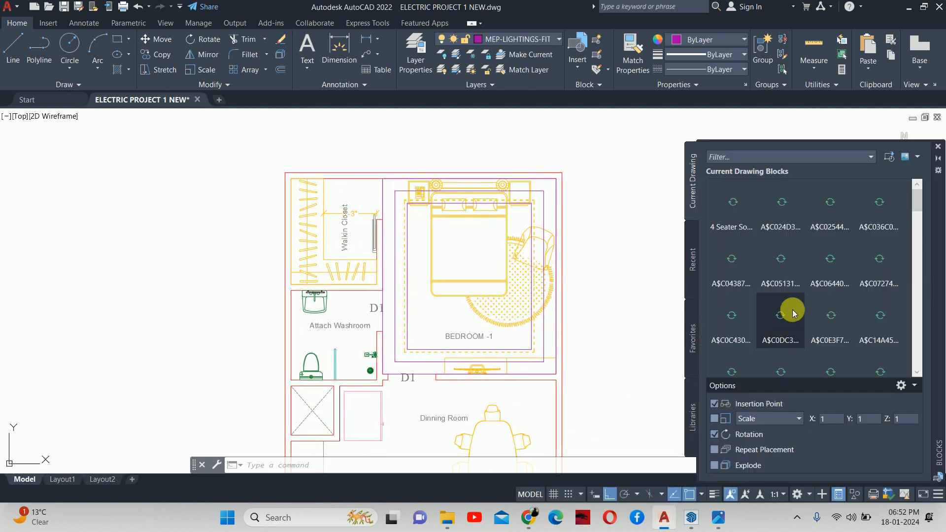
{"action": "left_click", "coordinate": [762, 159]}
{"action": "type", "text": "*d"}
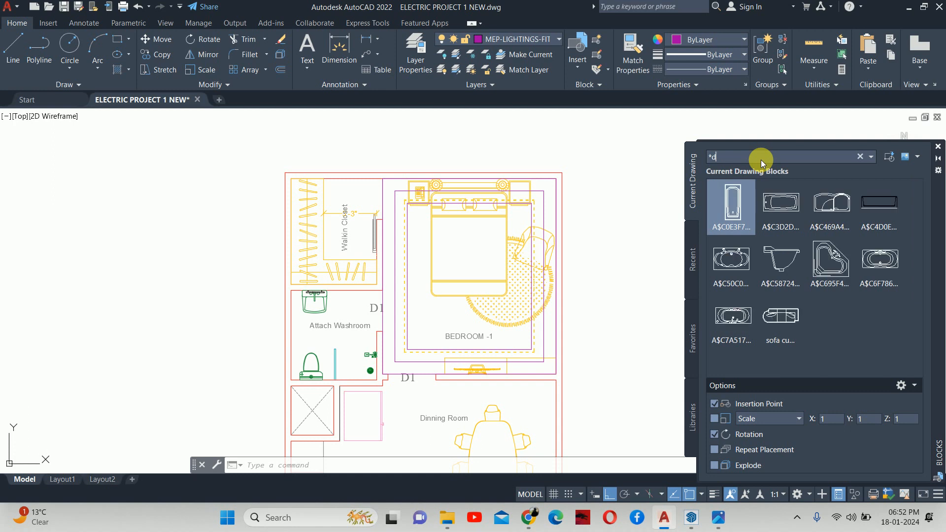
{"action": "type", "text": "o"}
{"action": "key", "text": "BackSpace"}
{"action": "key", "text": "BackSpace"}
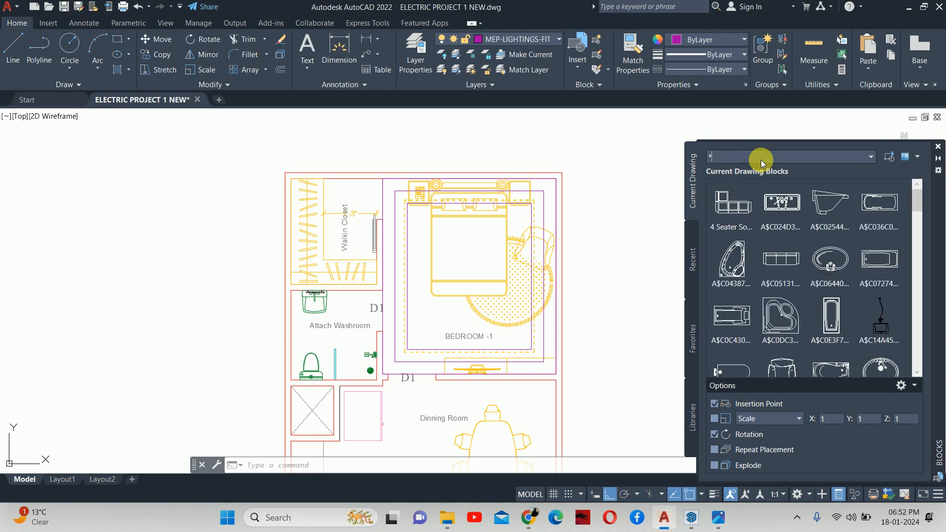
{"action": "type", "text": "do"}
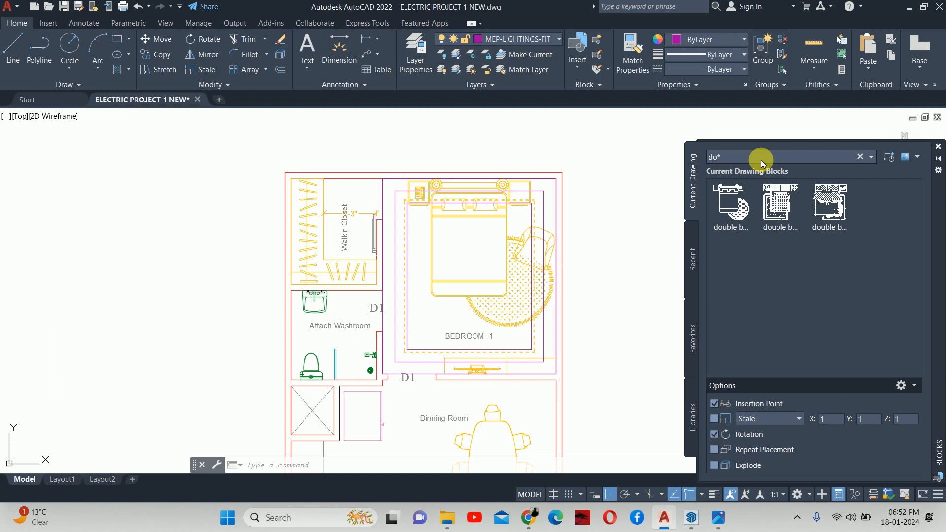
{"action": "left_click", "coordinate": [859, 158]}
{"action": "left_click", "coordinate": [938, 148]}
{"action": "key", "text": "Escape"}
{"action": "key", "text": "Escape"}
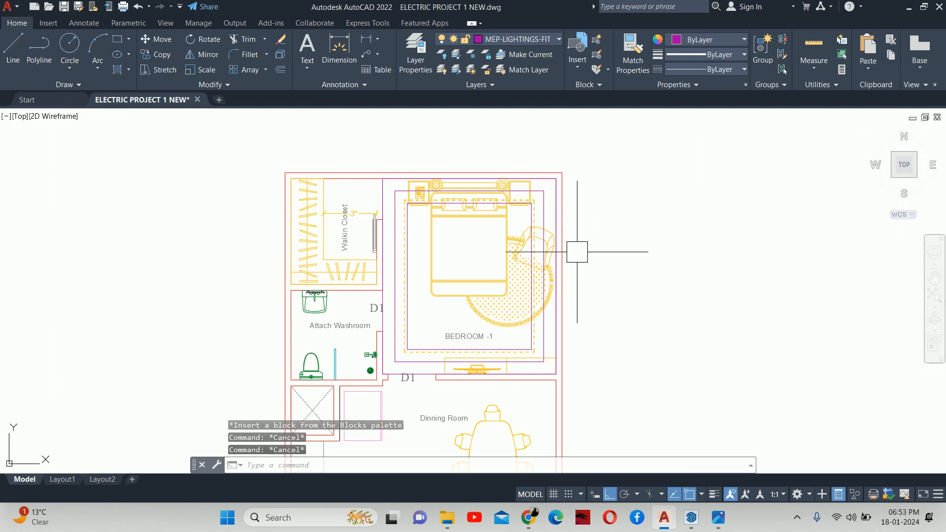
Draw a circle 4 inches in diameter in the empty area beside BEDROOM -1
{"action": "type", "text": "c"}
{"action": "key", "text": "Escape"}
{"action": "type", "text": "c"}
{"action": "key", "text": "Return"}
{"action": "scroll", "coordinate": [585, 264], "scroll_direction": "up", "scroll_amount": 2}
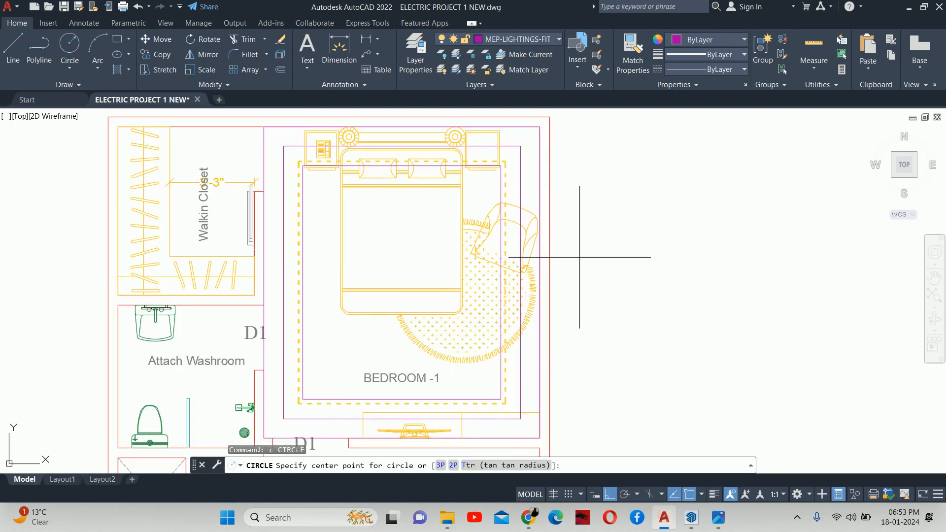
{"action": "left_click", "coordinate": [585, 248]}
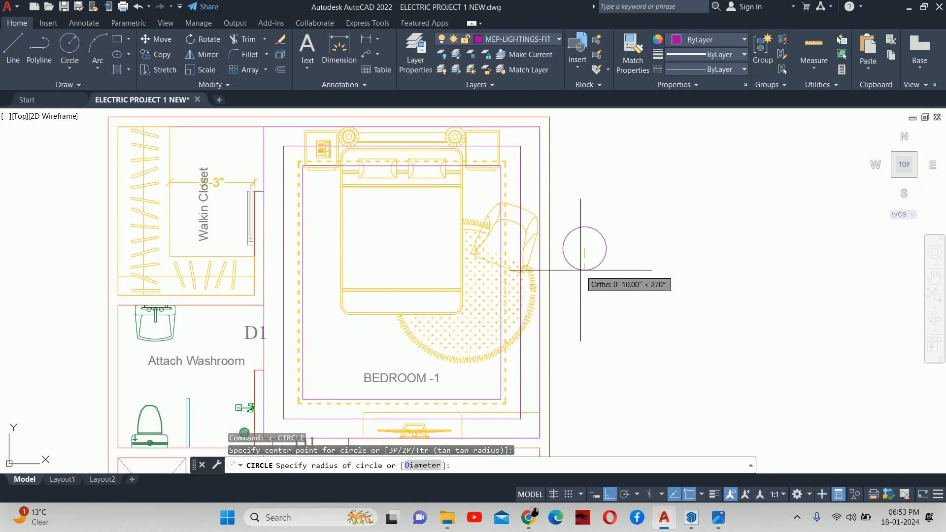
{"action": "type", "text": "d"}
{"action": "key", "text": "Return"}
{"action": "type", "text": "4"}
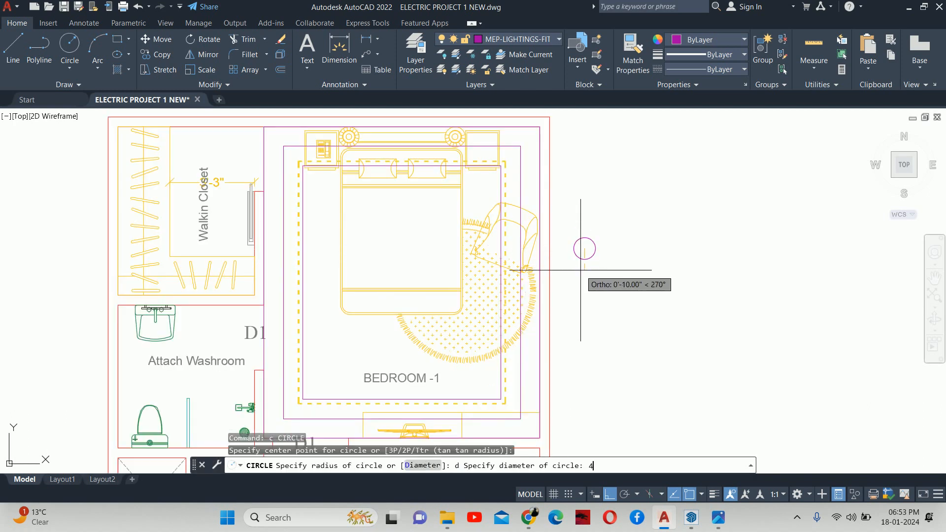
{"action": "key", "text": "Return"}
Offset the 4-inch circle 0.75 inches outward
{"action": "scroll", "coordinate": [580, 249], "scroll_direction": "up", "scroll_amount": 5}
{"action": "type", "text": "o"}
{"action": "key", "text": "Return"}
{"action": "type", "text": "."}
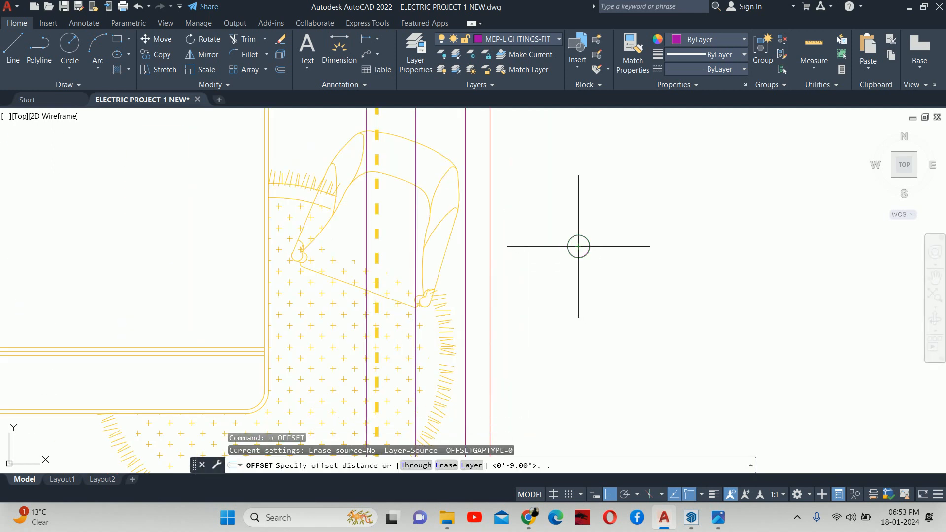
{"action": "type", "text": "75"}
{"action": "key", "text": "Return"}
{"action": "left_click", "coordinate": [578, 236]}
{"action": "left_click", "coordinate": [608, 207]}
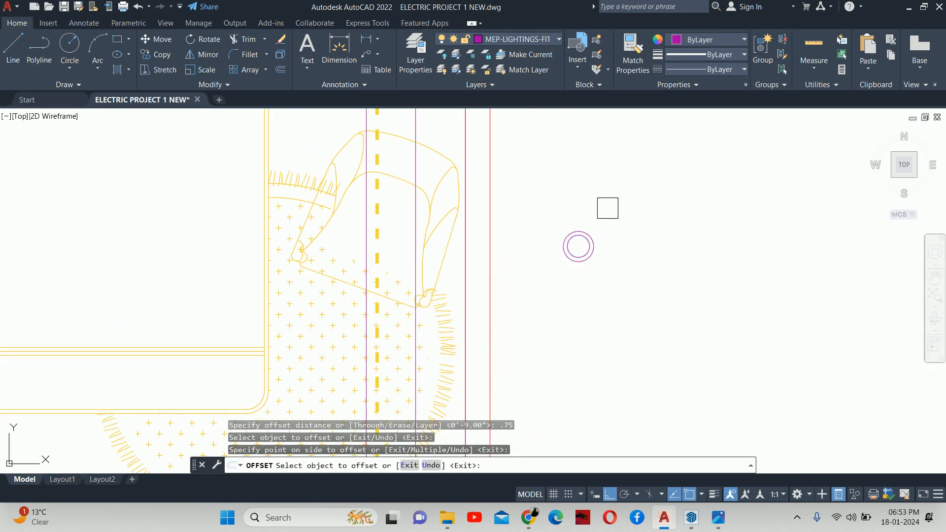
{"action": "key", "text": "Return"}
{"action": "key", "text": "Return"}
{"action": "key", "text": "Escape"}
Draw a vertical line from just above the outer circle down to the centre of the circles
{"action": "scroll", "coordinate": [569, 242], "scroll_direction": "up", "scroll_amount": 2}
{"action": "scroll", "coordinate": [583, 248], "scroll_direction": "up", "scroll_amount": 2}
{"action": "type", "text": "l"}
{"action": "key", "text": "Return"}
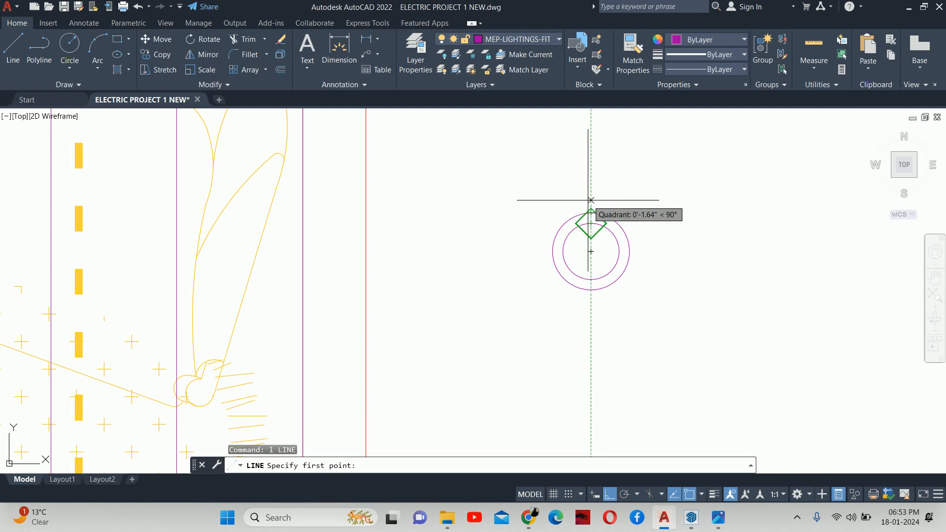
{"action": "left_click", "coordinate": [591, 200]}
{"action": "left_click", "coordinate": [591, 251]}
{"action": "key", "text": "Escape"}
{"action": "key", "text": "Escape"}
{"action": "key", "text": "Escape"}
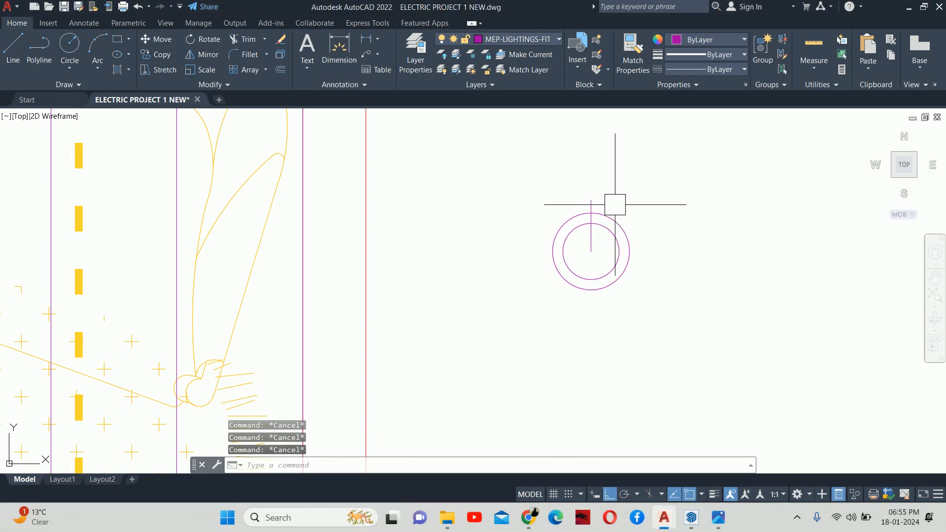
Create a polar array of the vertical line with 4 items around the centre of the two circles
{"action": "type", "text": "arr"}
{"action": "key", "text": "Escape"}
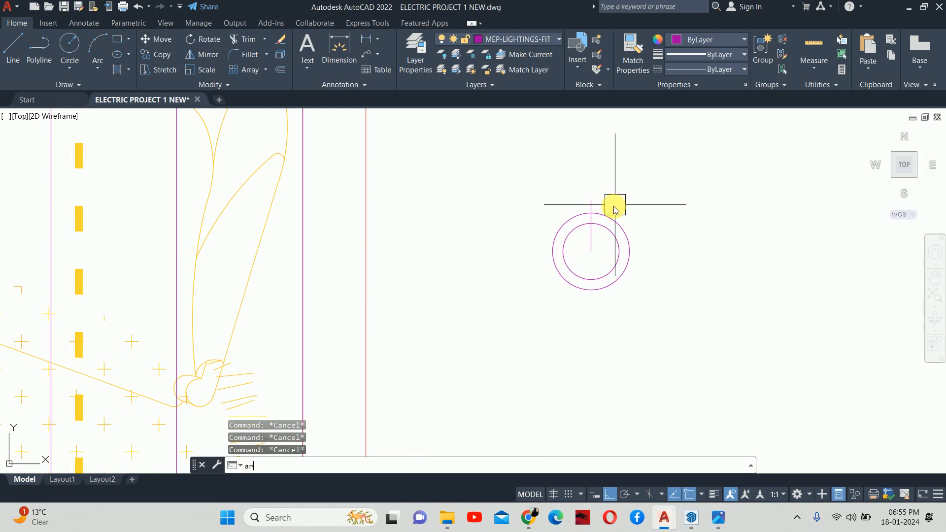
{"action": "type", "text": "ar"}
{"action": "key", "text": "Return"}
{"action": "left_click", "coordinate": [591, 199]}
{"action": "key", "text": "Return"}
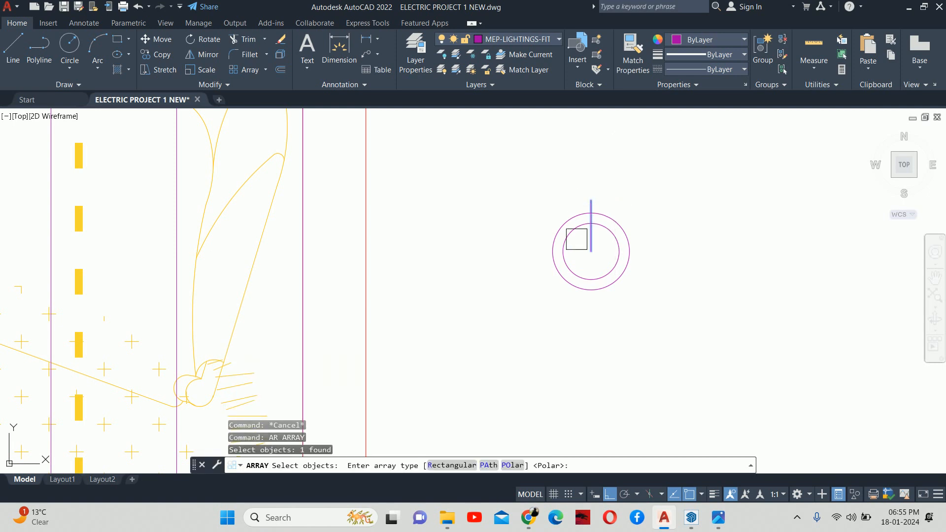
{"action": "scroll", "coordinate": [574, 296], "scroll_direction": "up", "scroll_amount": 2}
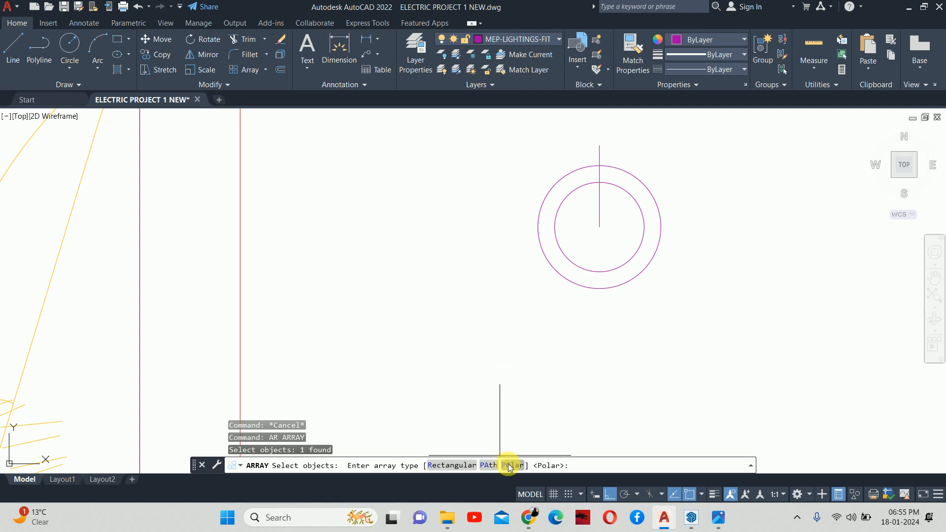
{"action": "left_click", "coordinate": [512, 465]}
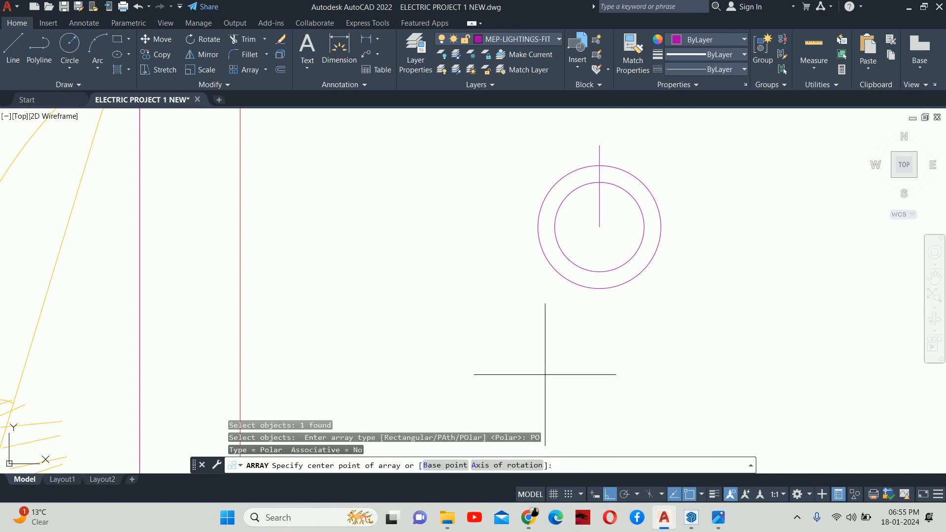
{"action": "left_click", "coordinate": [599, 226]}
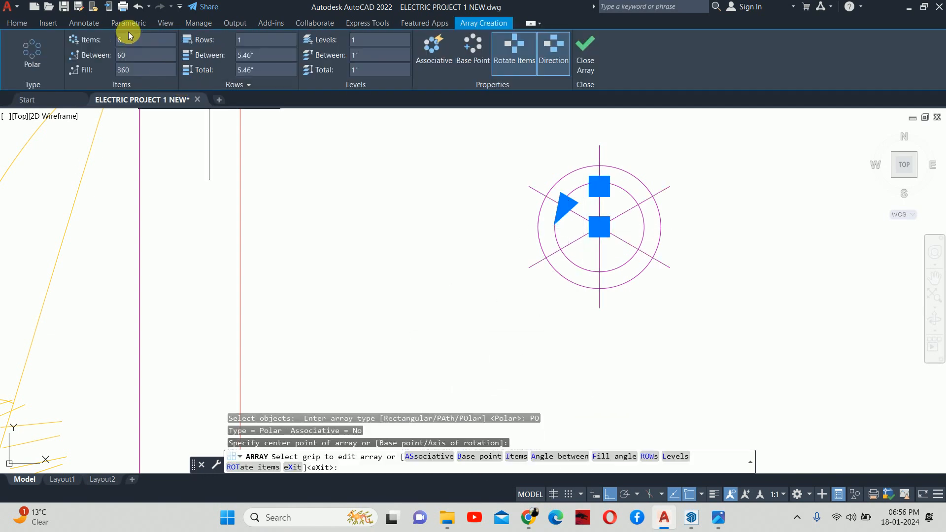
{"action": "left_click", "coordinate": [130, 39]}
{"action": "type", "text": "4"}
{"action": "key", "text": "Return"}
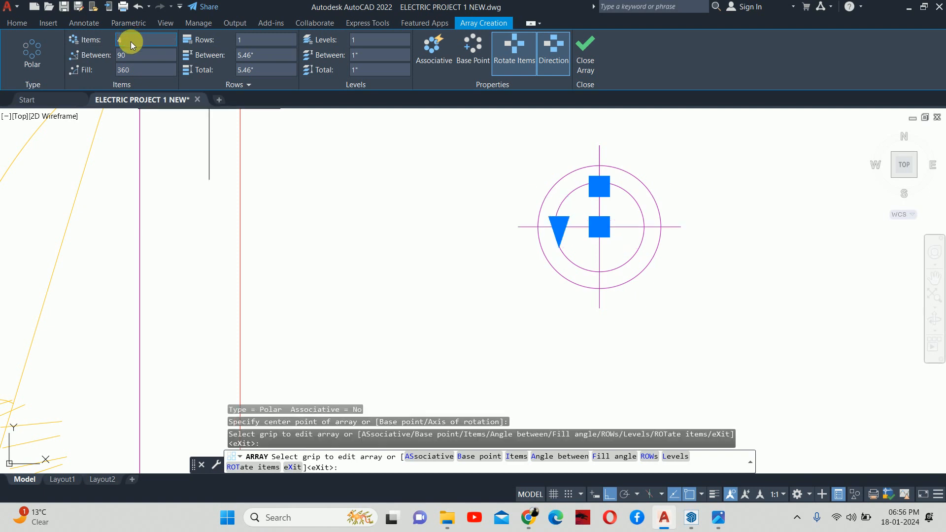
{"action": "left_click", "coordinate": [583, 60]}
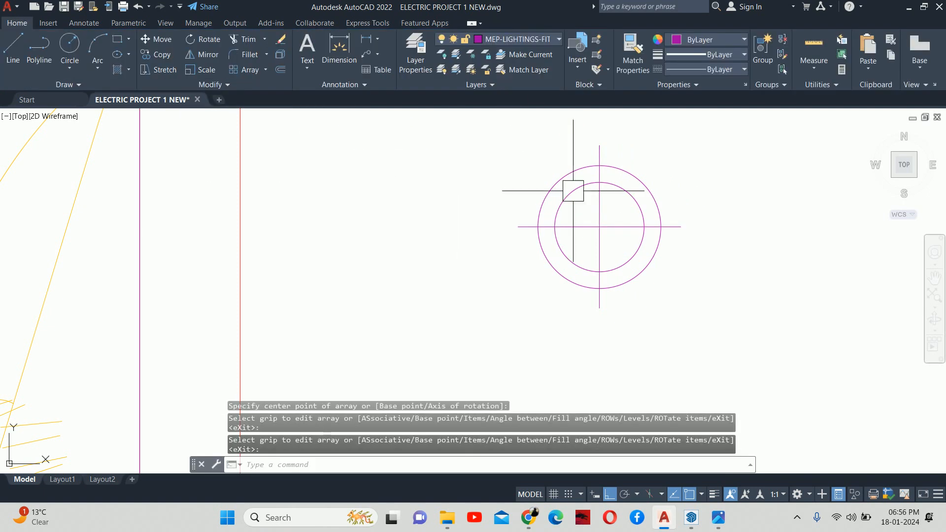
{"action": "key", "text": "Escape"}
{"action": "key", "text": "Escape"}
{"action": "key", "text": "Escape"}
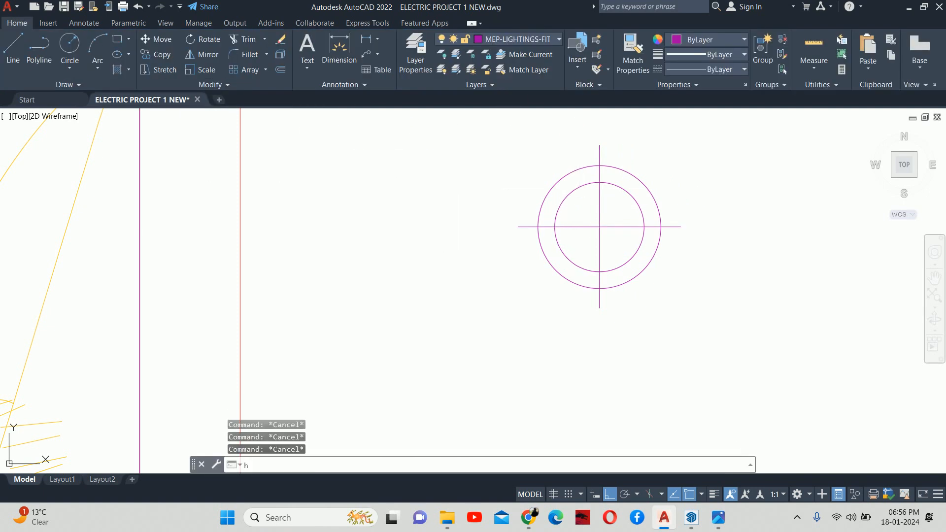
Fill the inner circle's upper-left and lower-right quadrants with a solid hatch
{"action": "key", "text": "Return"}
{"action": "left_click", "coordinate": [589, 212]}
{"action": "left_click", "coordinate": [612, 249]}
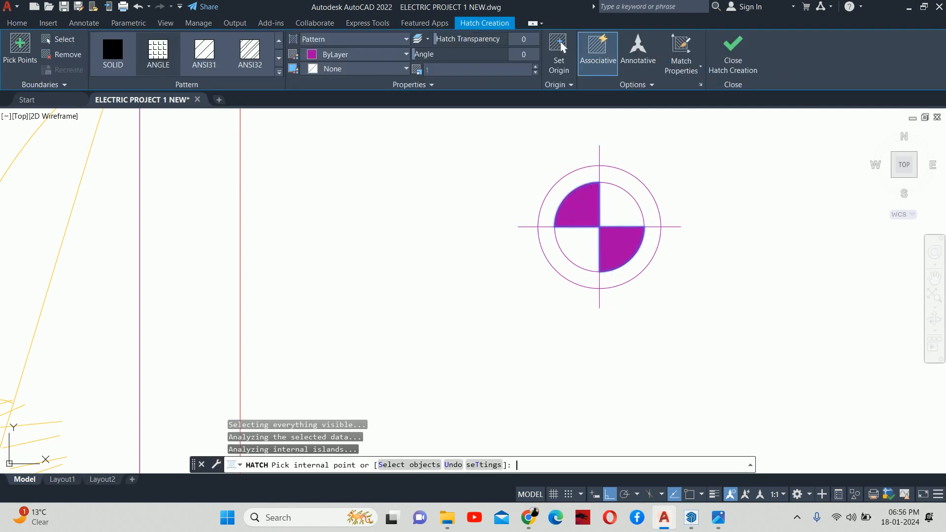
{"action": "key", "text": "Return"}
{"action": "scroll", "coordinate": [633, 239], "scroll_direction": "down", "scroll_amount": 4}
{"action": "scroll", "coordinate": [663, 251], "scroll_direction": "down", "scroll_amount": 2}
{"action": "key", "text": "Escape"}
{"action": "key", "text": "Escape"}
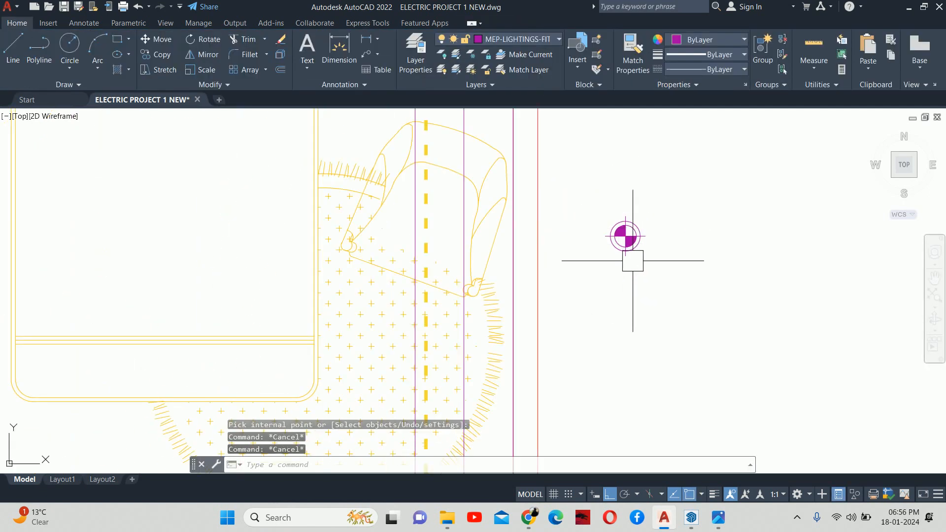
Start a block definition named "down light" and select the whole round light symbol as its objects
{"action": "type", "text": "p"}
{"action": "key", "text": "Return"}
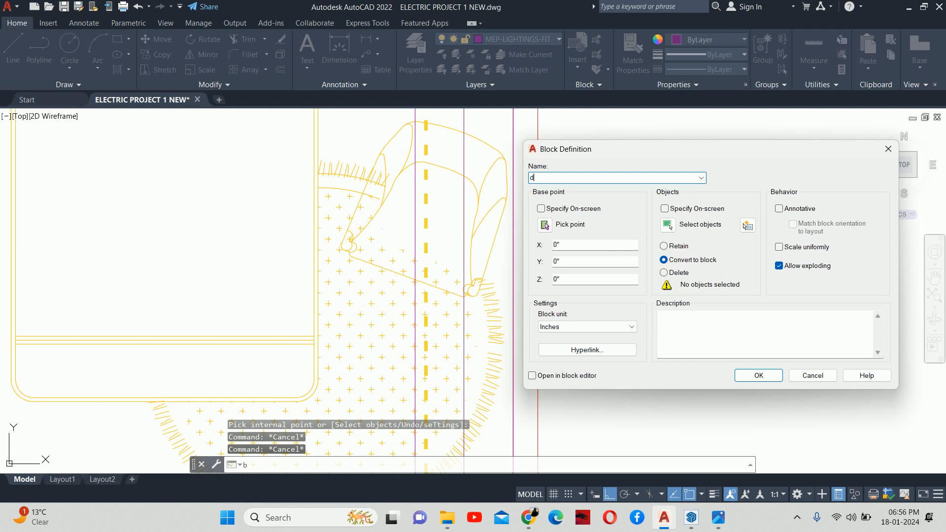
{"action": "type", "text": "down light"}
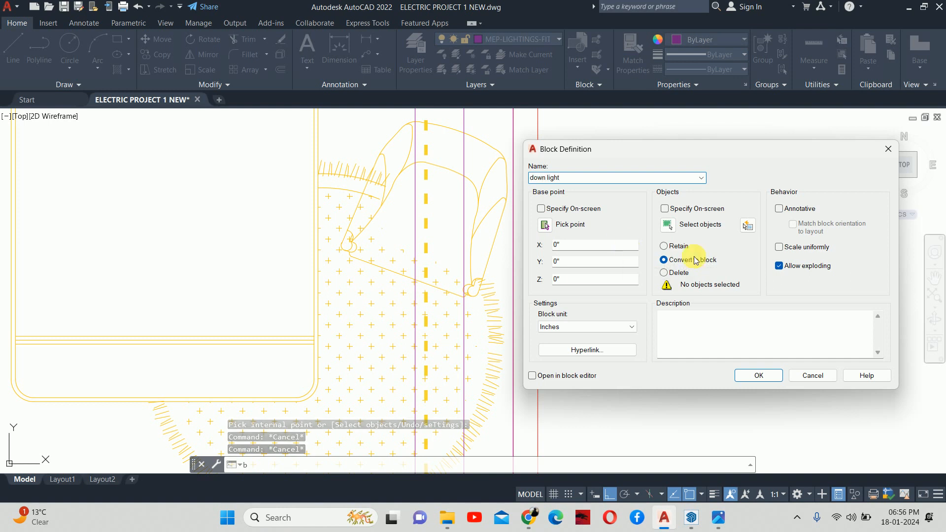
{"action": "left_click", "coordinate": [668, 225]}
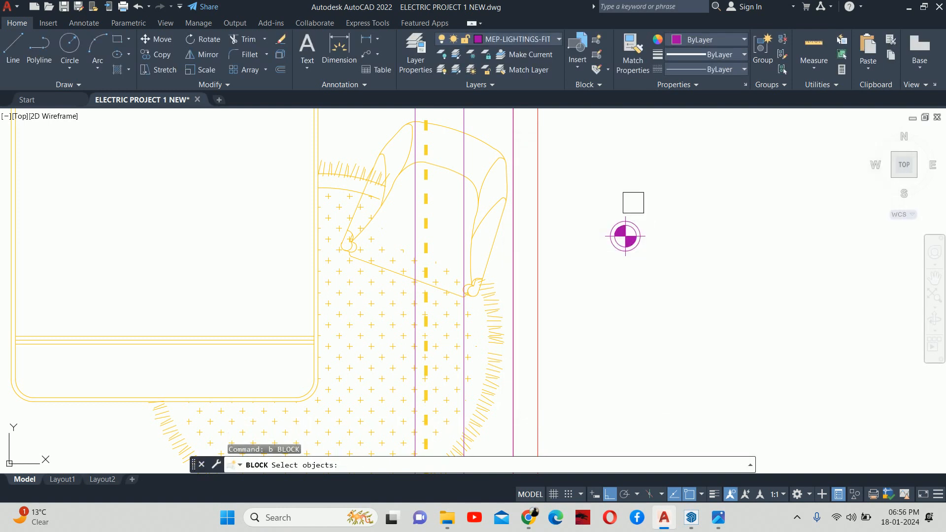
{"action": "left_click", "coordinate": [630, 201]}
{"action": "left_click", "coordinate": [594, 201]}
{"action": "left_click", "coordinate": [580, 184]}
{"action": "left_click", "coordinate": [722, 324]}
{"action": "key", "text": "Return"}
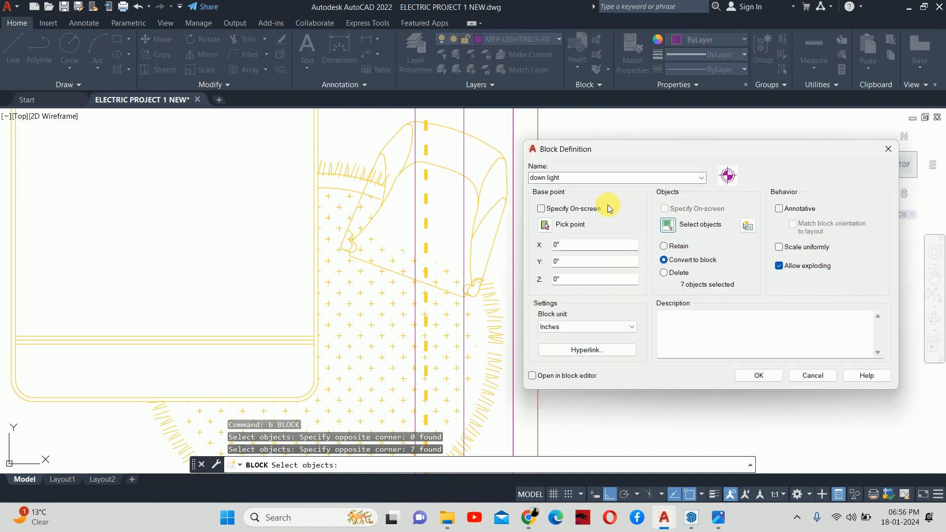
Set the block's base point at the centre of the circles and create the block
{"action": "left_click", "coordinate": [545, 224]}
{"action": "scroll", "coordinate": [625, 235], "scroll_direction": "up", "scroll_amount": 3}
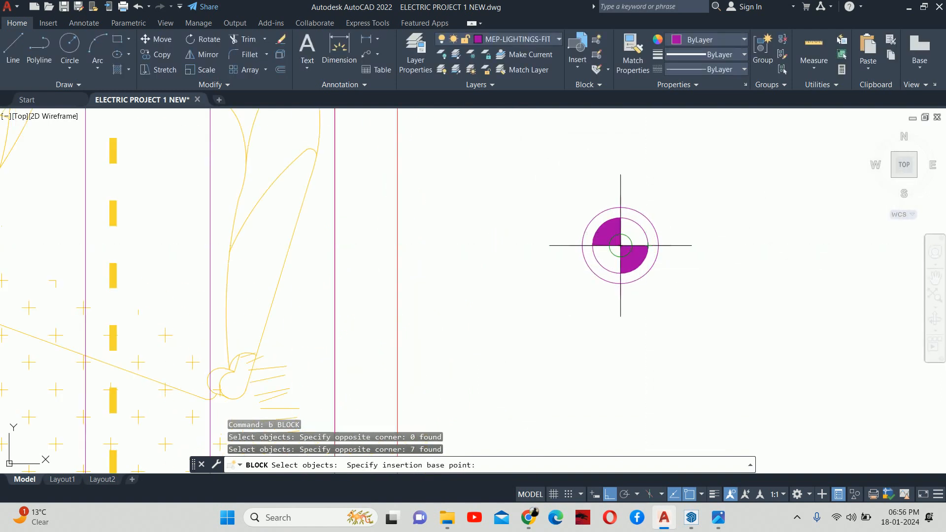
{"action": "left_click", "coordinate": [618, 243]}
{"action": "left_click", "coordinate": [758, 375]}
{"action": "scroll", "coordinate": [686, 290], "scroll_direction": "down", "scroll_amount": 8}
{"action": "key", "text": "Escape"}
{"action": "key", "text": "Escape"}
{"action": "key", "text": "Escape"}
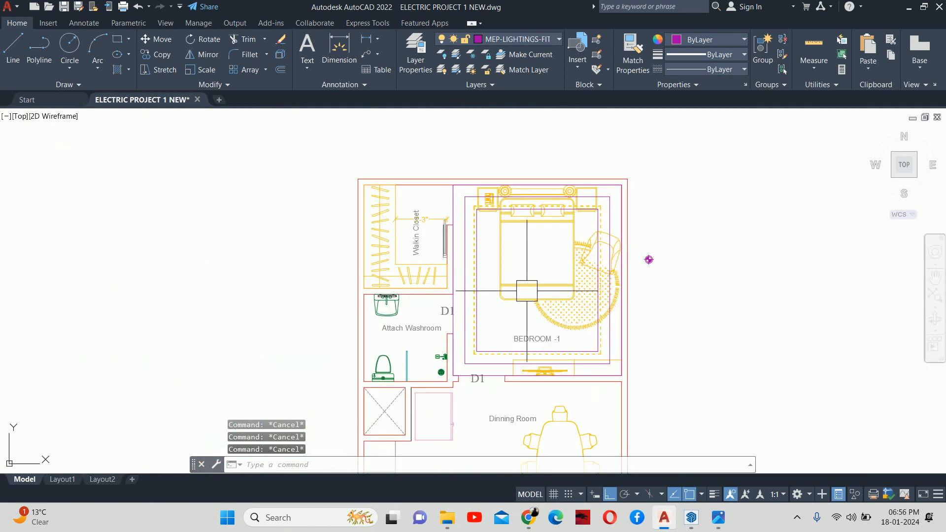
Delete the outermost and innermost magenta rectangles in BEDROOM -1
{"action": "scroll", "coordinate": [449, 194], "scroll_direction": "up", "scroll_amount": 4}
{"action": "left_click", "coordinate": [449, 195]}
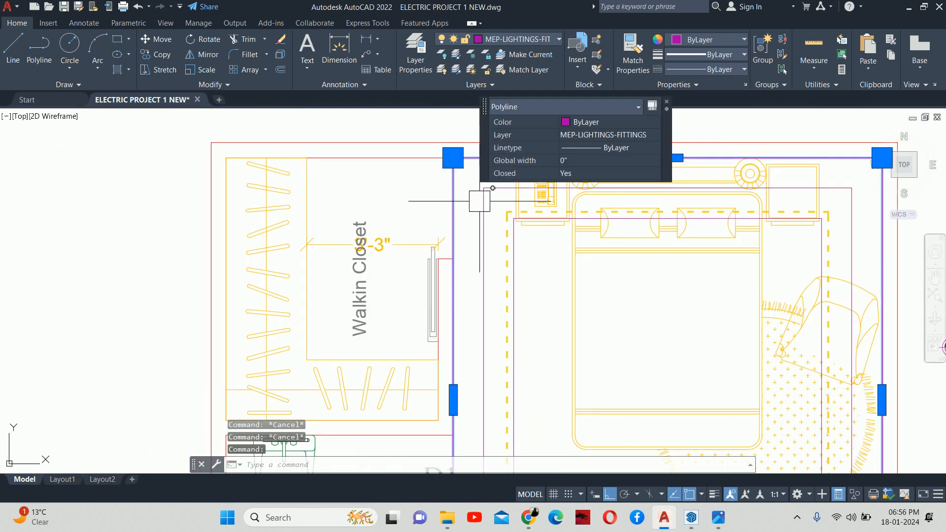
{"action": "key", "text": "Delete"}
{"action": "scroll", "coordinate": [514, 241], "scroll_direction": "up", "scroll_amount": 4}
{"action": "left_click", "coordinate": [514, 238]}
{"action": "key", "text": "Delete"}
{"action": "scroll", "coordinate": [514, 239], "scroll_direction": "down", "scroll_amount": 5}
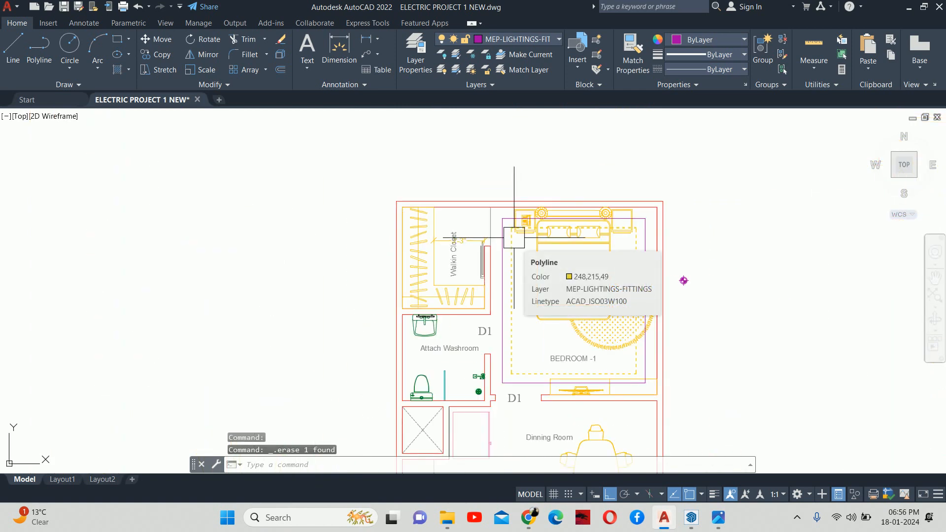
{"action": "key", "text": "Escape"}
{"action": "key", "text": "Escape"}
{"action": "key", "text": "Escape"}
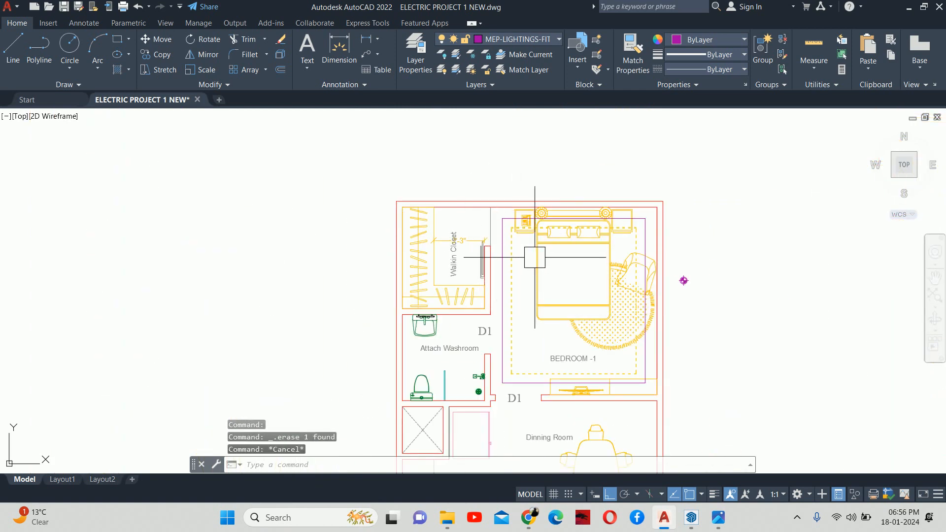
Explode the remaining magenta rectangle in BEDROOM -1 into separate lines
{"action": "type", "text": "x"}
{"action": "key", "text": "Return"}
{"action": "scroll", "coordinate": [502, 256], "scroll_direction": "up", "scroll_amount": 4}
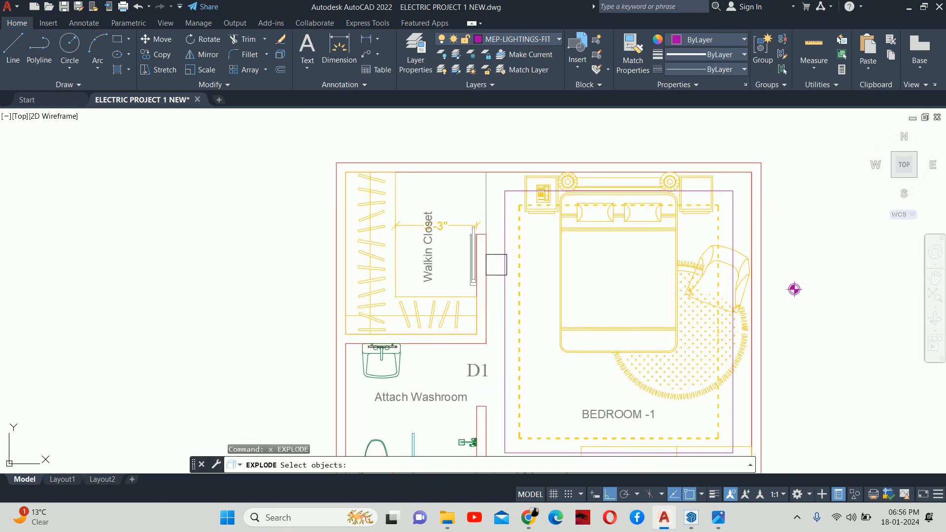
{"action": "left_click", "coordinate": [502, 256]}
{"action": "key", "text": "Escape"}
{"action": "key", "text": "Escape"}
{"action": "key", "text": "Escape"}
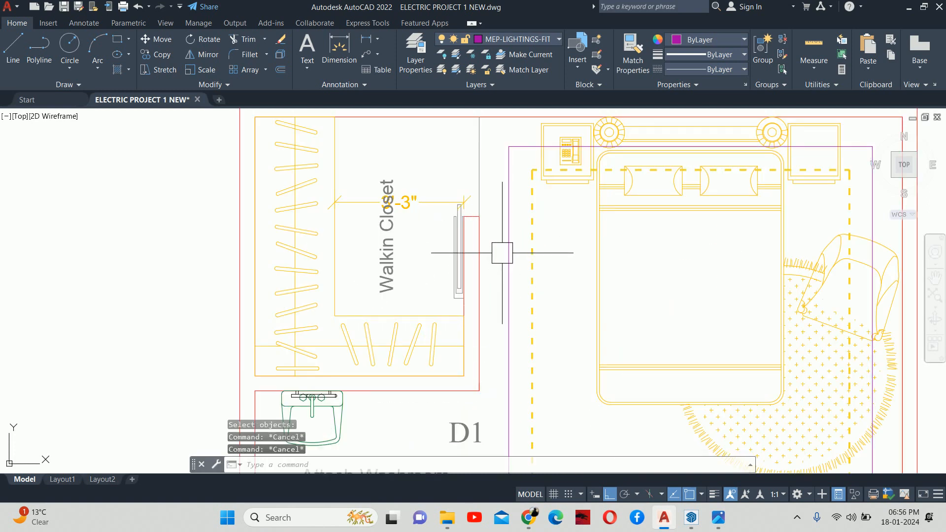
Delete the upper, right and lower lines of the exploded rectangle, keeping only the vertical line beside the walk-in closet
{"action": "left_click", "coordinate": [528, 141]}
{"action": "scroll", "coordinate": [660, 197], "scroll_direction": "down", "scroll_amount": 3}
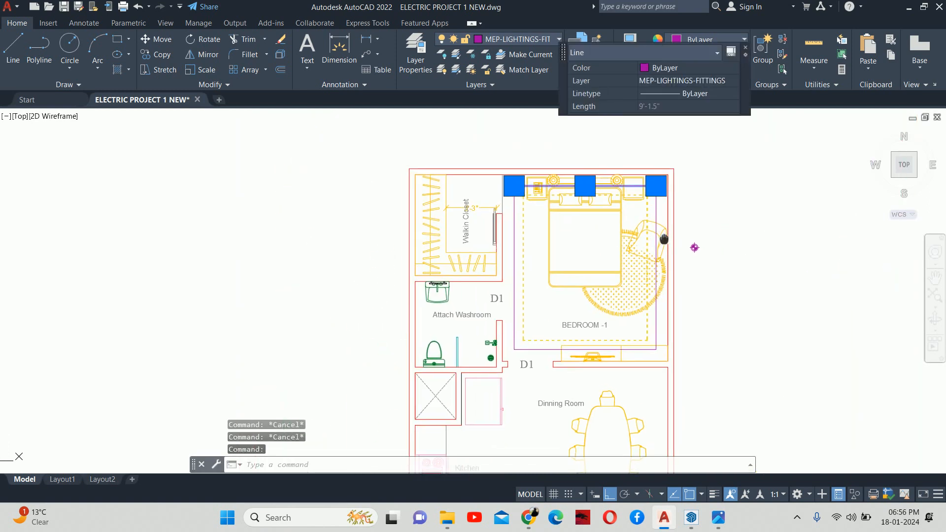
{"action": "scroll", "coordinate": [655, 192], "scroll_direction": "up", "scroll_amount": 3}
{"action": "scroll", "coordinate": [601, 306], "scroll_direction": "down", "scroll_amount": 3}
{"action": "scroll", "coordinate": [563, 310], "scroll_direction": "up", "scroll_amount": 3}
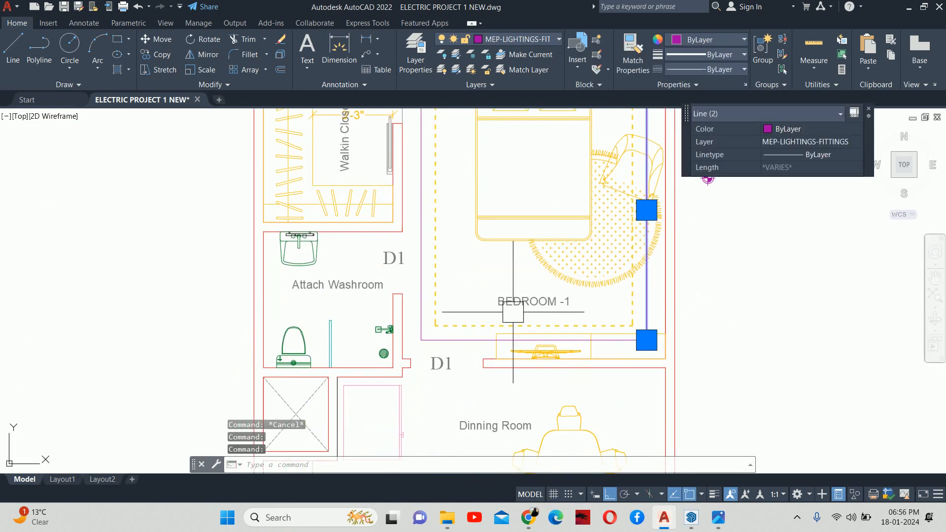
{"action": "left_click", "coordinate": [474, 330]}
{"action": "scroll", "coordinate": [470, 328], "scroll_direction": "down", "scroll_amount": 5}
{"action": "key", "text": "Delete"}
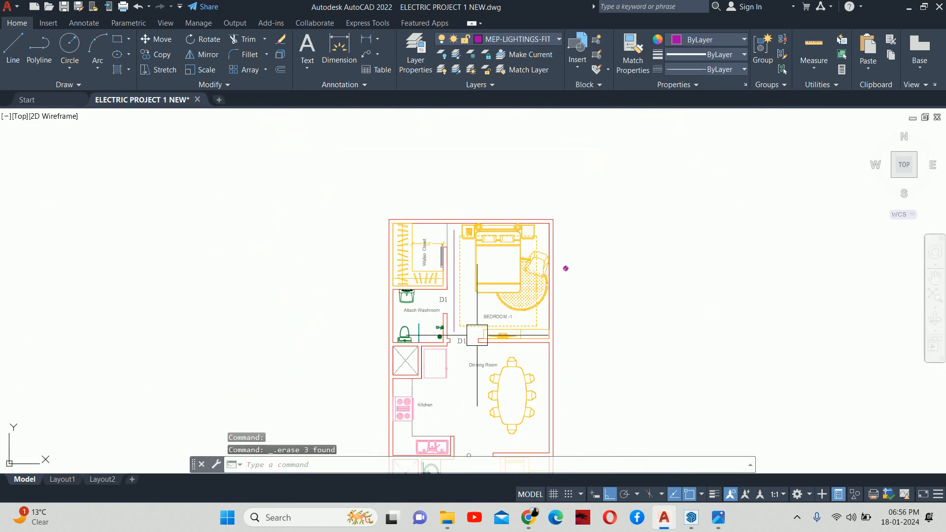
{"action": "key", "text": "Escape"}
{"action": "key", "text": "Escape"}
{"action": "key", "text": "Escape"}
{"action": "scroll", "coordinate": [460, 305], "scroll_direction": "up", "scroll_amount": 2}
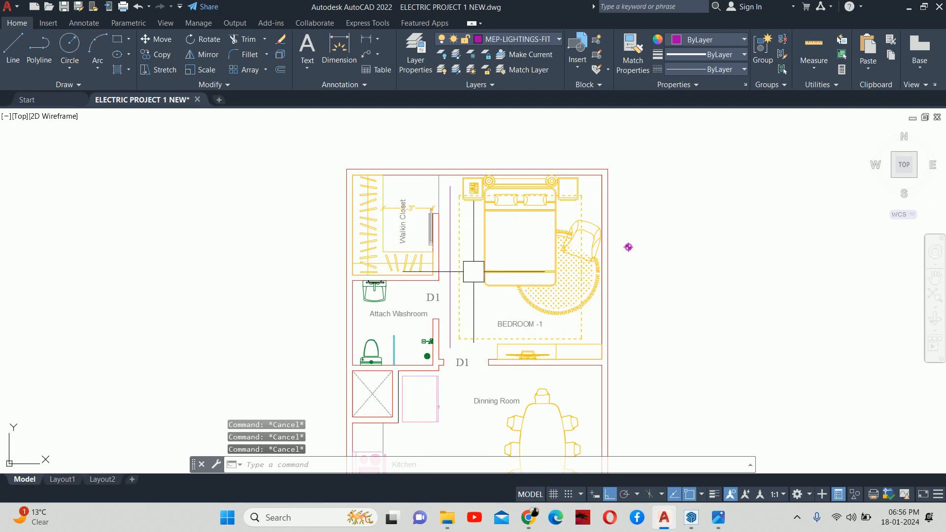
{"action": "type", "text": "div"}
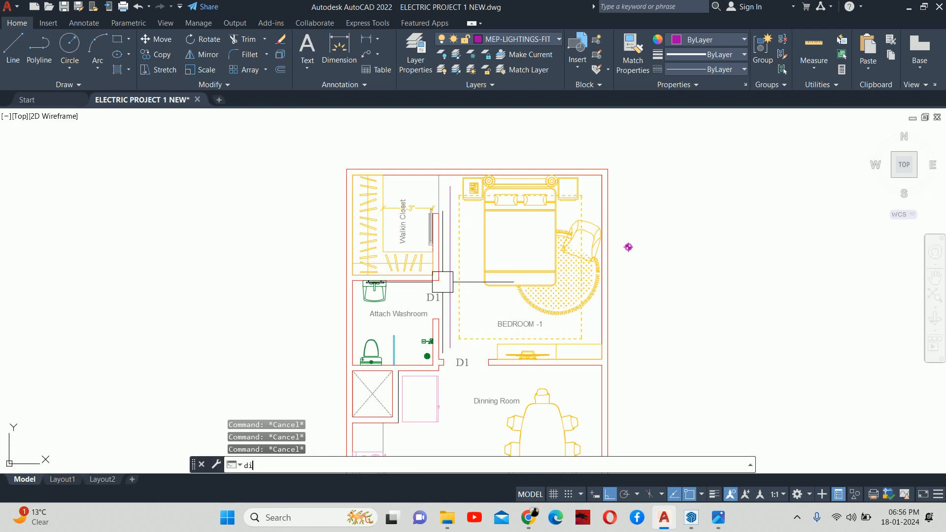
{"action": "key", "text": "Return"}
{"action": "scroll", "coordinate": [739, 237], "scroll_direction": "up", "scroll_amount": 2}
{"action": "middle_click_drag", "start_coordinate": [739, 237], "coordinate": [792, 210]}
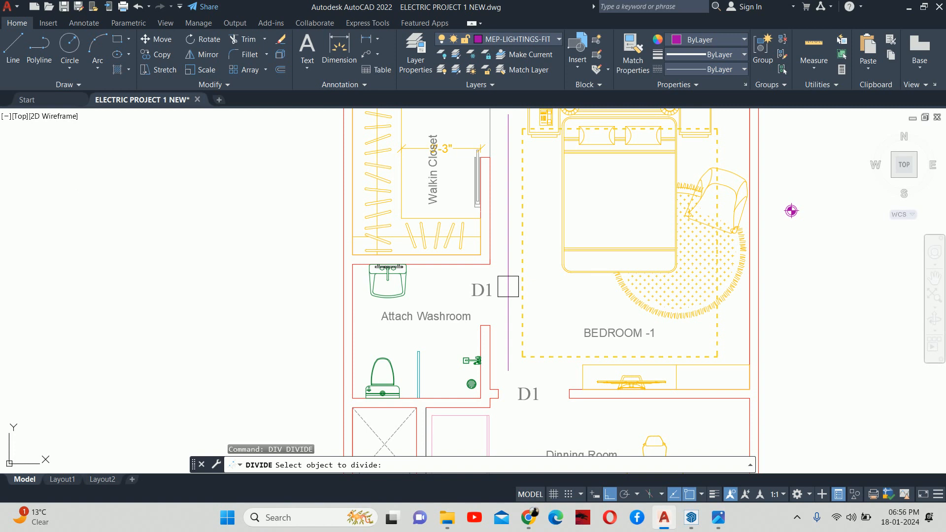
{"action": "key", "text": "Escape"}
{"action": "scroll", "coordinate": [791, 211], "scroll_direction": "down", "scroll_amount": 2}
{"action": "key", "text": "Escape"}
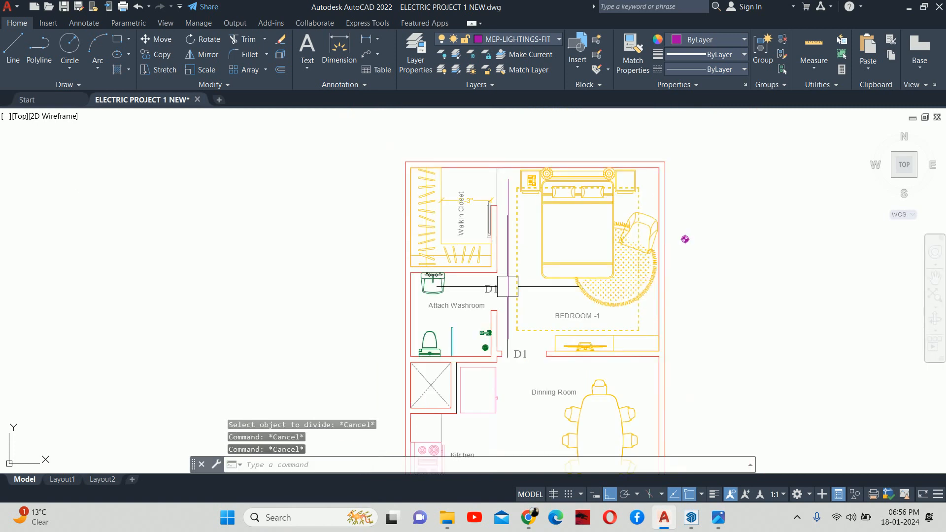
{"action": "middle_click_drag", "start_coordinate": [683, 239], "coordinate": [648, 251]}
{"action": "key", "text": "Escape"}
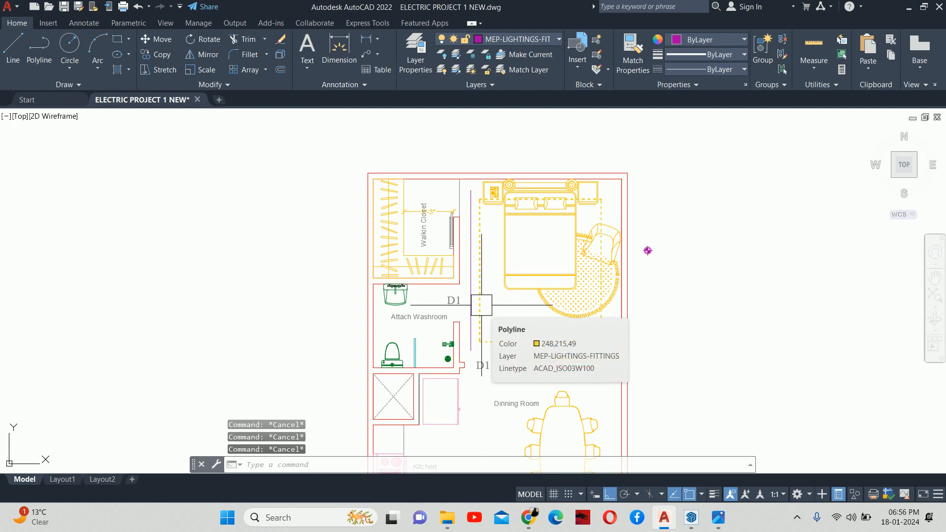
{"action": "type", "text": "rar"}
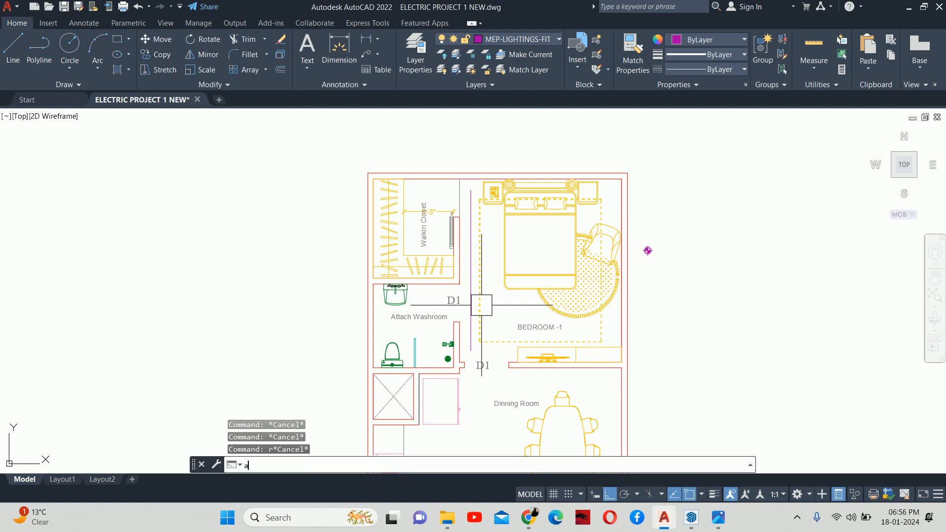
{"action": "key", "text": "Return"}
{"action": "key", "text": "Escape"}
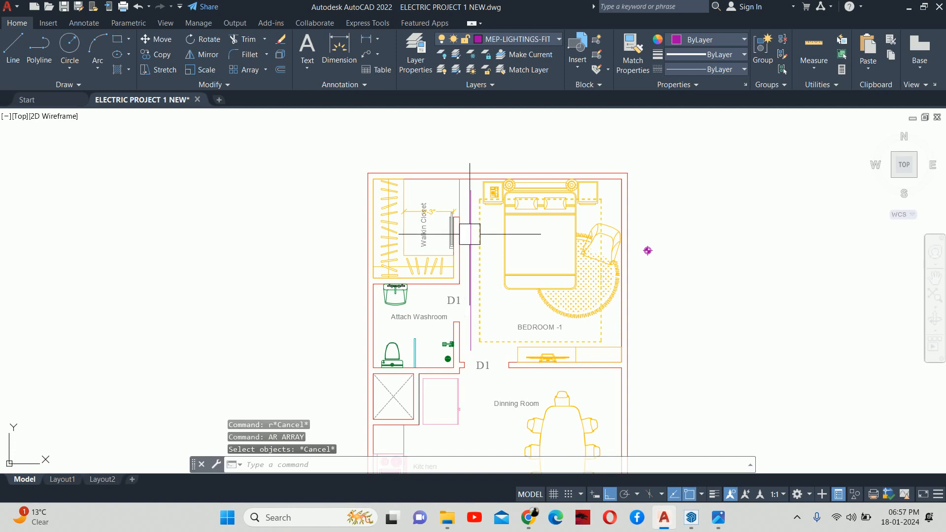
{"action": "key", "text": "Escape"}
{"action": "key", "text": "Escape"}
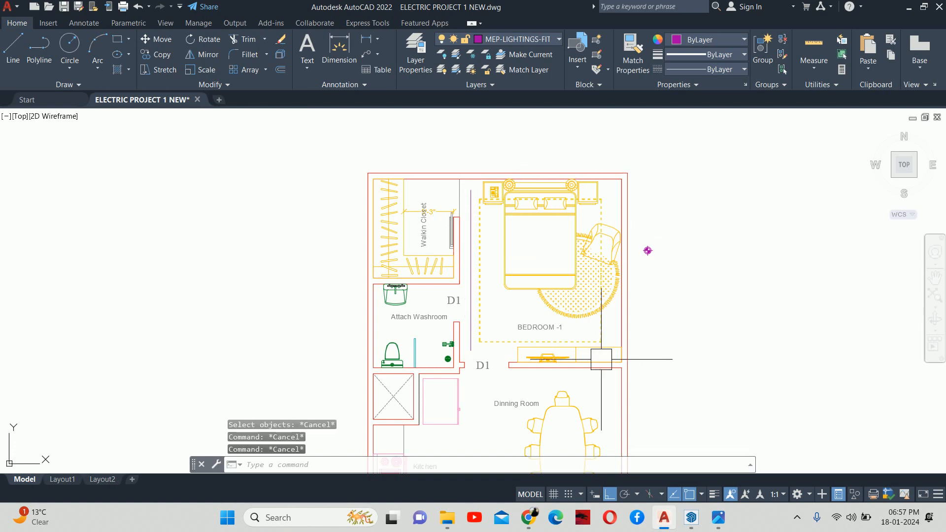
Undo the line deletions, the explode and the deletions of the outermost and innermost rectangles in BEDROOM -1
{"action": "key", "text": "ctrl+z"}
{"action": "key", "text": "ctrl+z"}
{"action": "key", "text": "ctrl+z"}
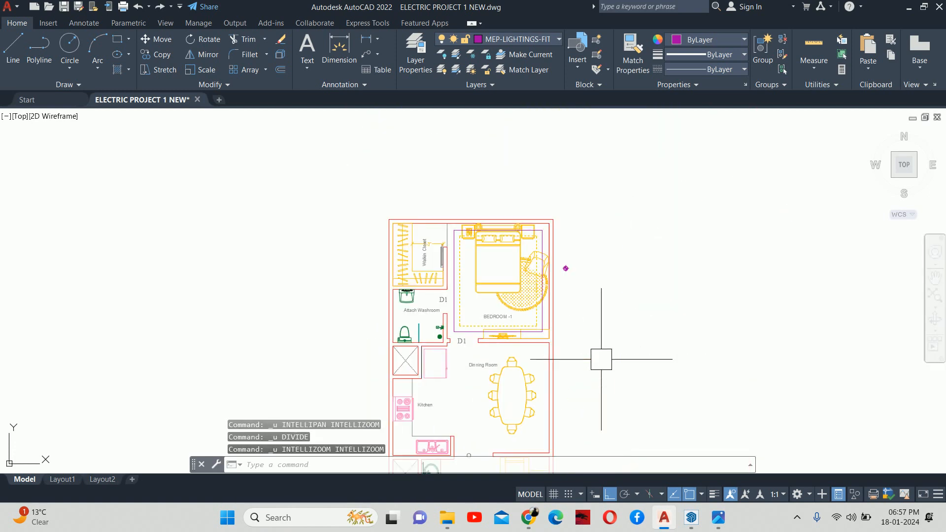
{"action": "key", "text": "ctrl+z"}
{"action": "key", "text": "ctrl+z"}
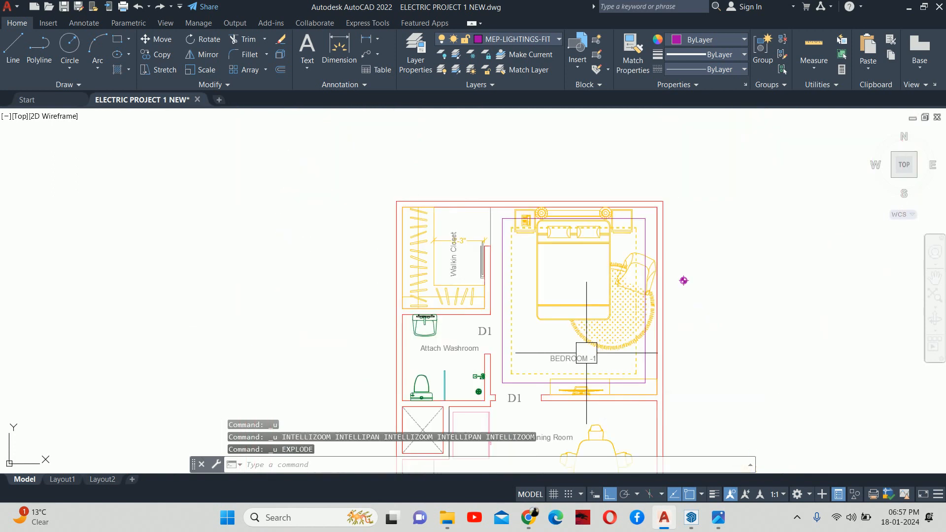
{"action": "key", "text": "ctrl+z"}
{"action": "key", "text": "ctrl+z"}
{"action": "key", "text": "Escape"}
{"action": "key", "text": "Escape"}
{"action": "key", "text": "Escape"}
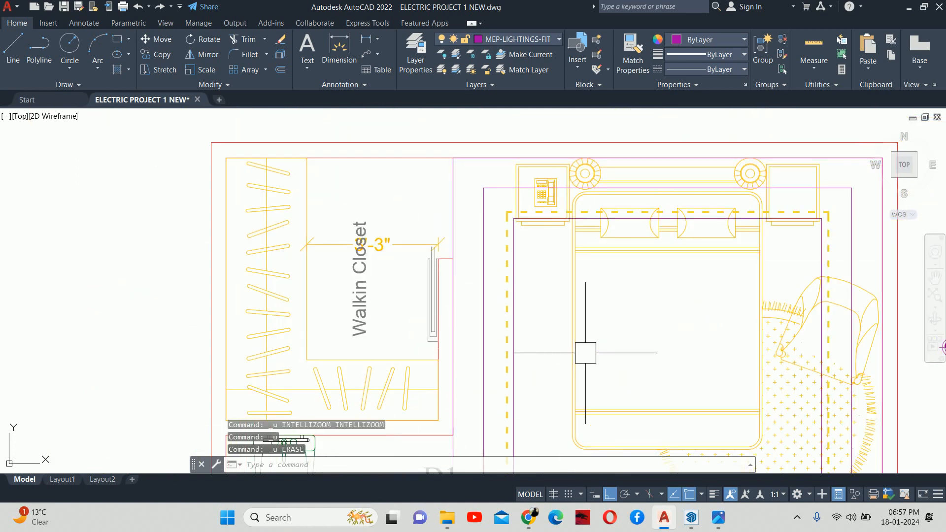
Measure the area of the outermost magenta rectangle in BEDROOM -1 as an object
{"action": "scroll", "coordinate": [493, 217], "scroll_direction": "down", "scroll_amount": 3}
{"action": "type", "text": "a"}
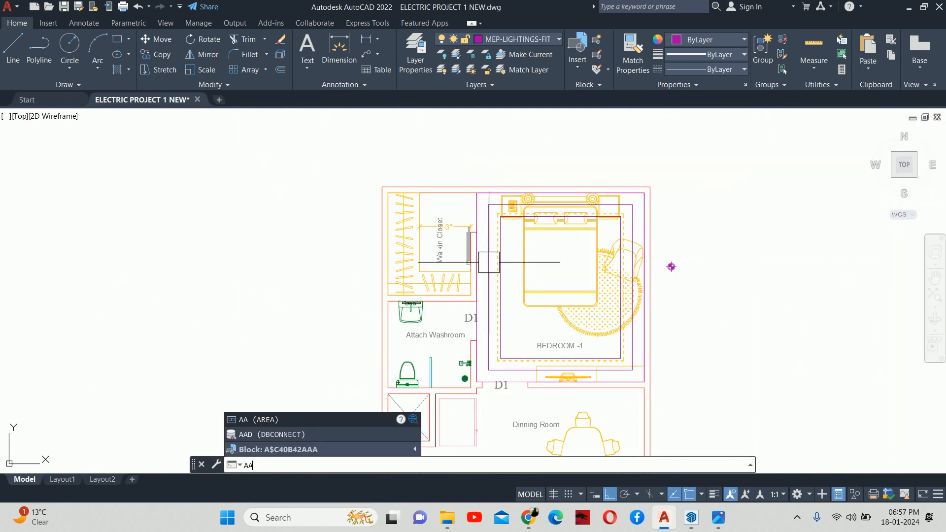
{"action": "key", "text": "BackSpace"}
{"action": "type", "text": "a"}
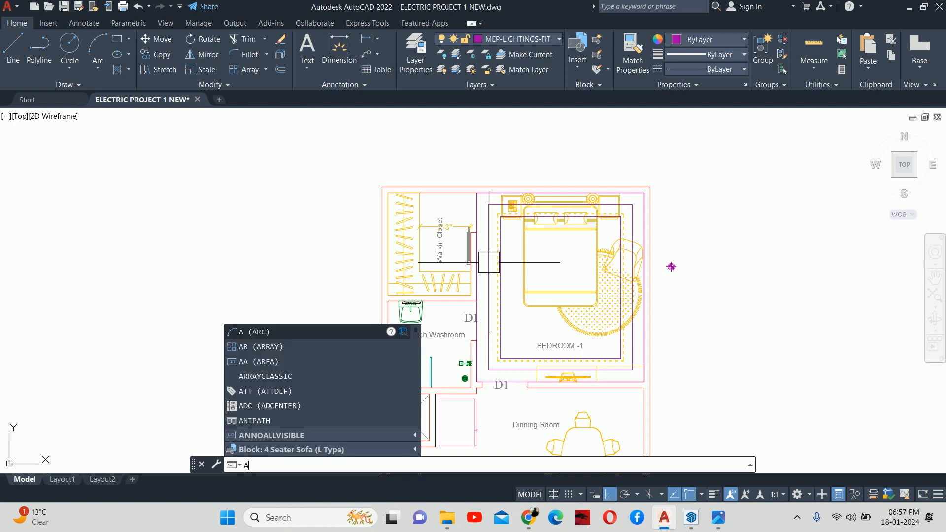
{"action": "type", "text": "a"}
{"action": "key", "text": "Return"}
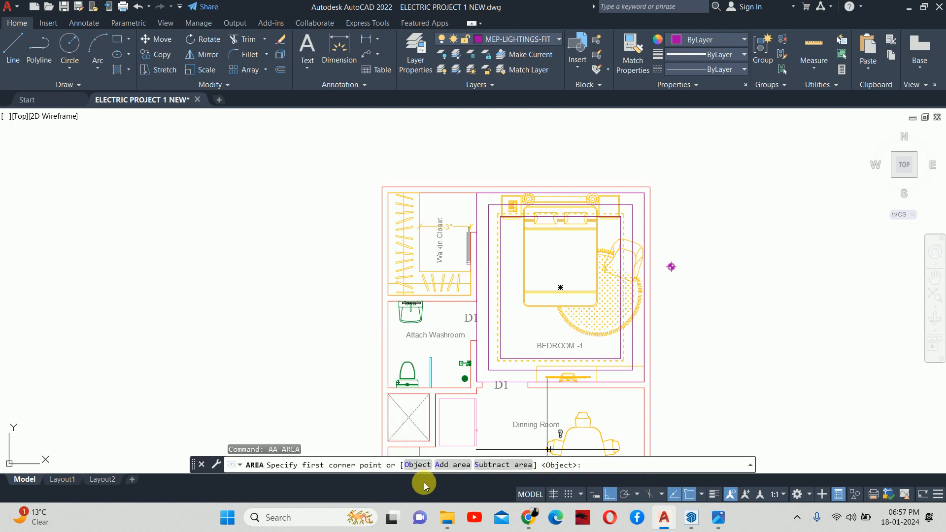
{"action": "left_click", "coordinate": [418, 465]}
{"action": "scroll", "coordinate": [476, 200], "scroll_direction": "up", "scroll_amount": 4}
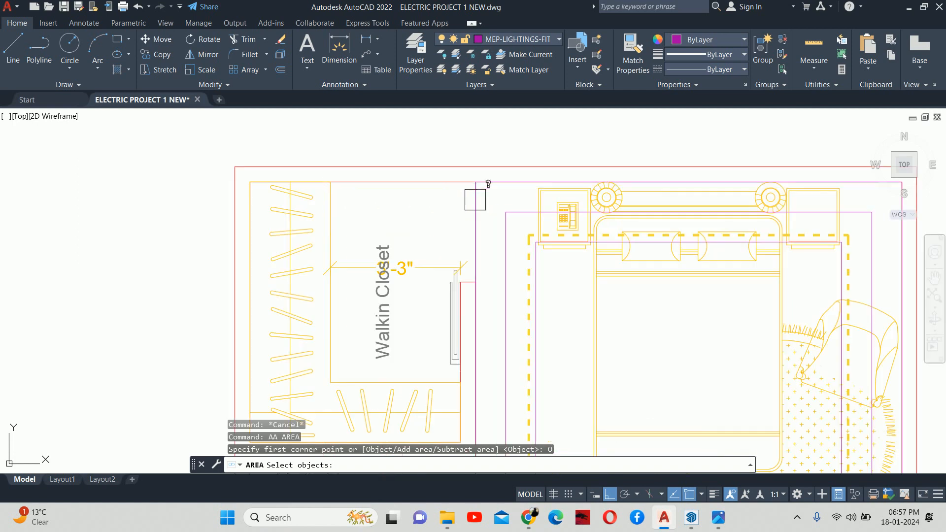
{"action": "left_click", "coordinate": [467, 222]}
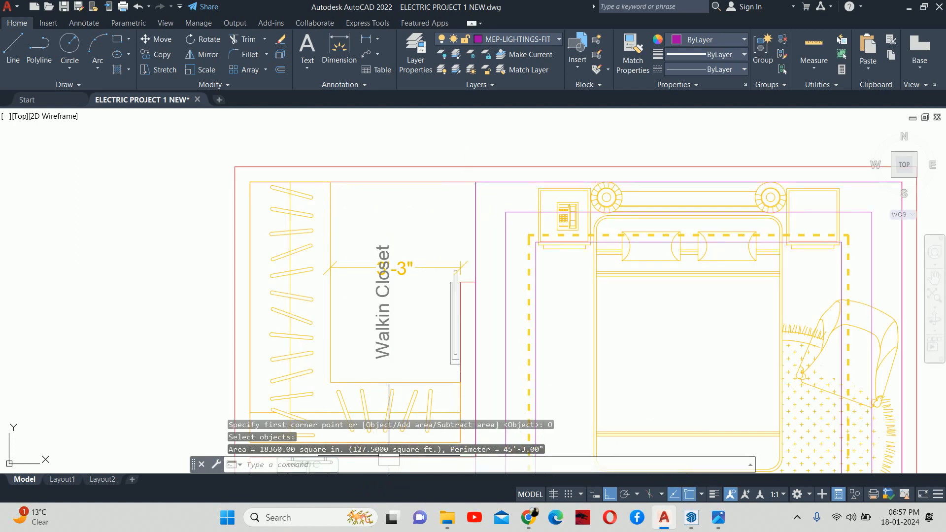
Read the measured area in square feet from the expanded command history
{"action": "left_click", "coordinate": [749, 464]}
{"action": "left_click", "coordinate": [353, 451]}
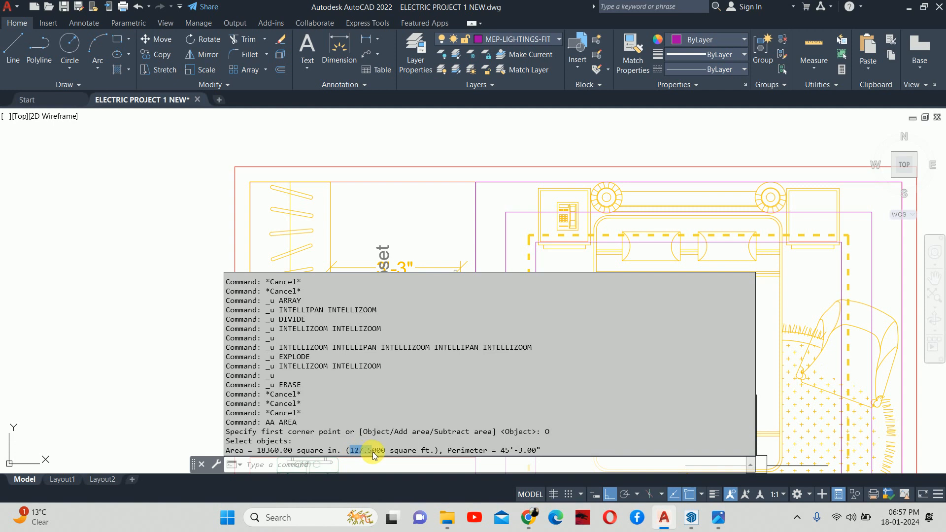
{"action": "key", "text": "Escape"}
{"action": "key", "text": "Escape"}
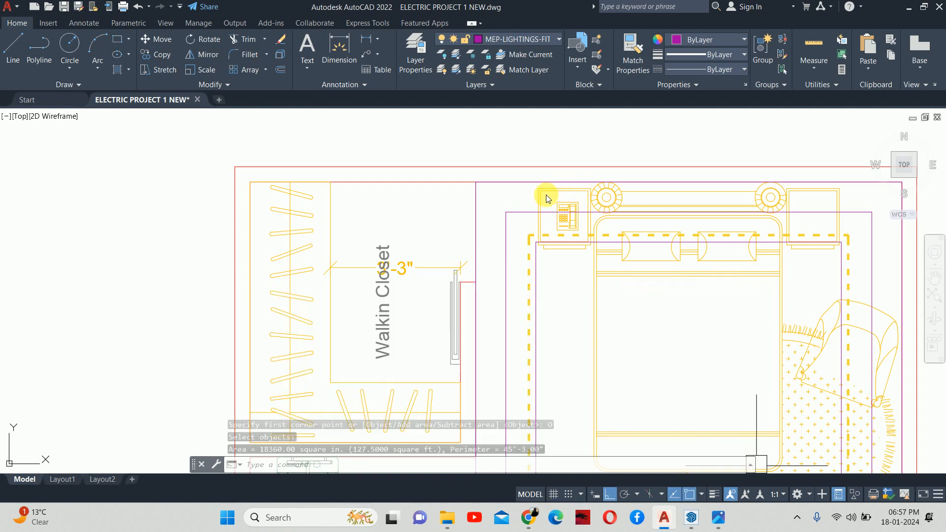
Switch to Calculator and multiply the 127.5 square-foot area by 20
{"action": "key", "text": "super+r"}
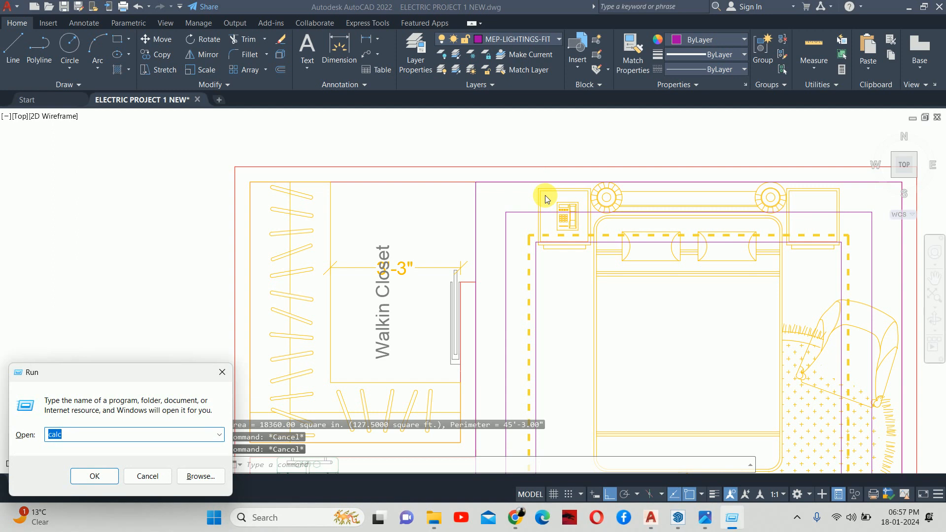
{"action": "key", "text": "Return"}
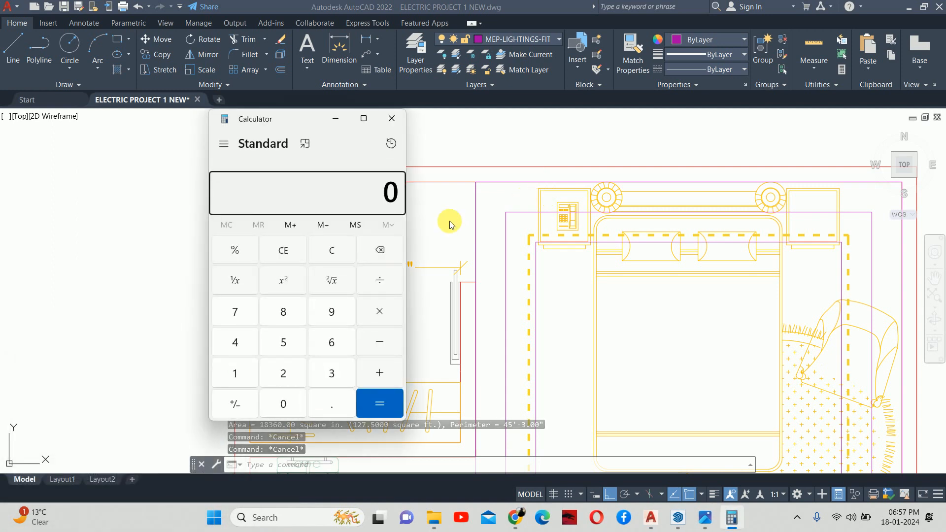
{"action": "type", "text": "127.5"}
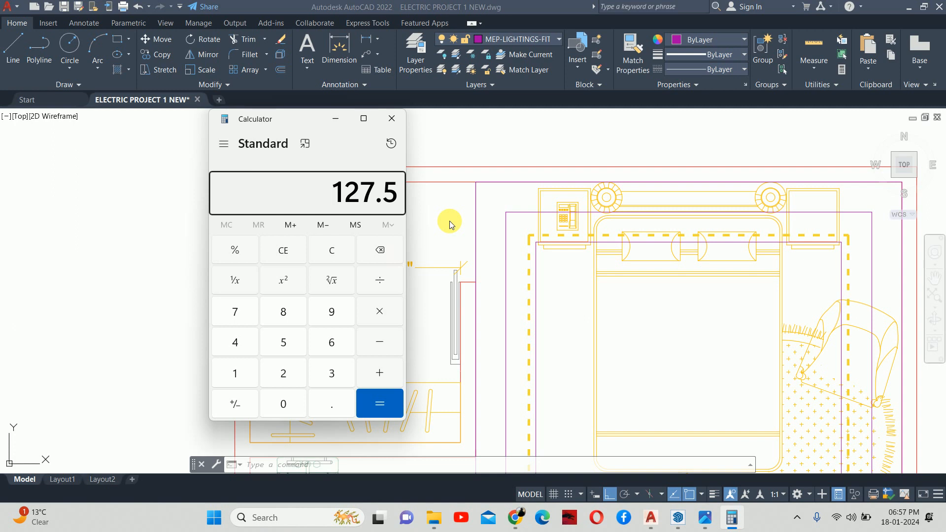
{"action": "key", "text": "asterisk"}
{"action": "type", "text": "20"}
{"action": "key", "text": "Return"}
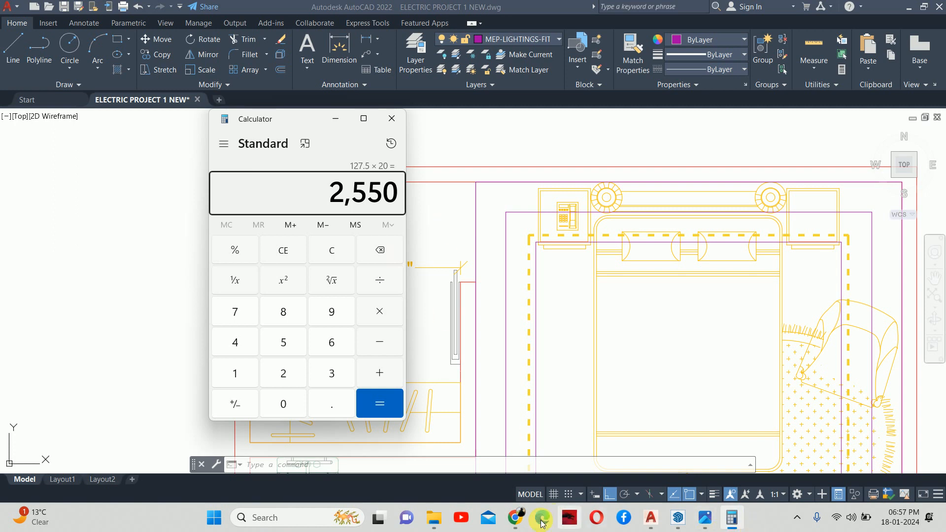
Switch to Chrome, search Google for "lumean to watts" and consult the conversion table
{"action": "left_click", "coordinate": [515, 517]}
{"action": "left_click", "coordinate": [326, 12]}
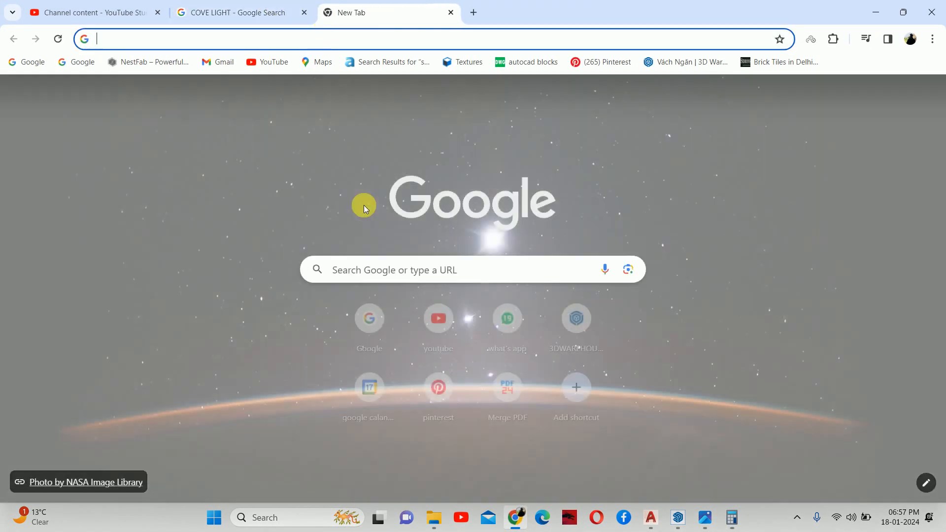
{"action": "left_click", "coordinate": [408, 279]}
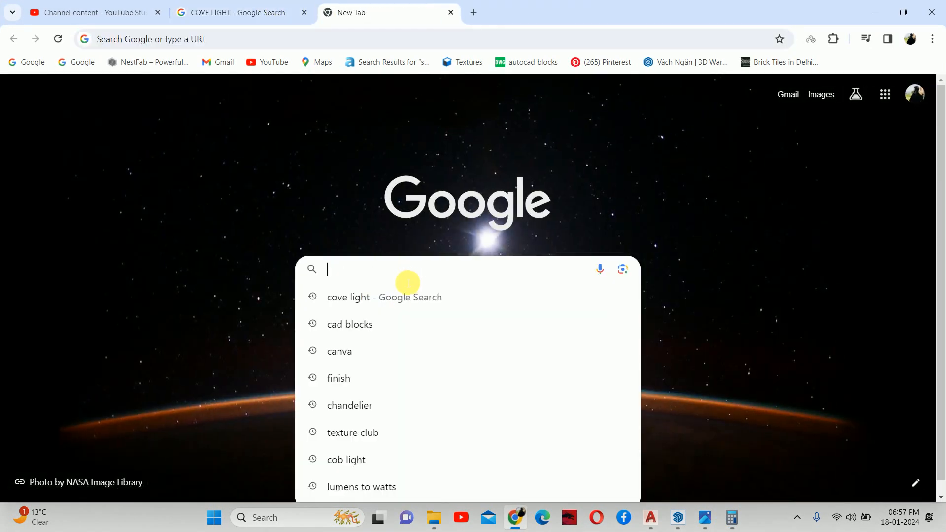
{"action": "type", "text": "lu"}
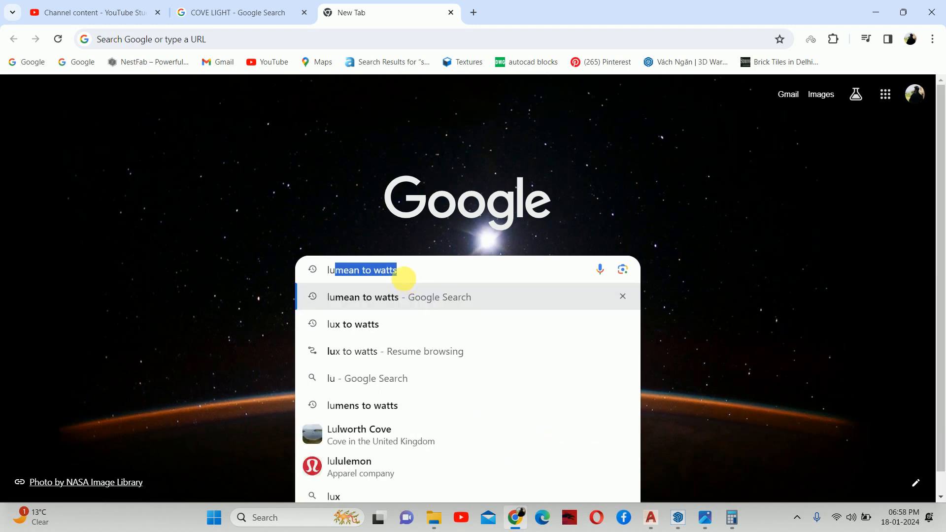
{"action": "key", "text": "Return"}
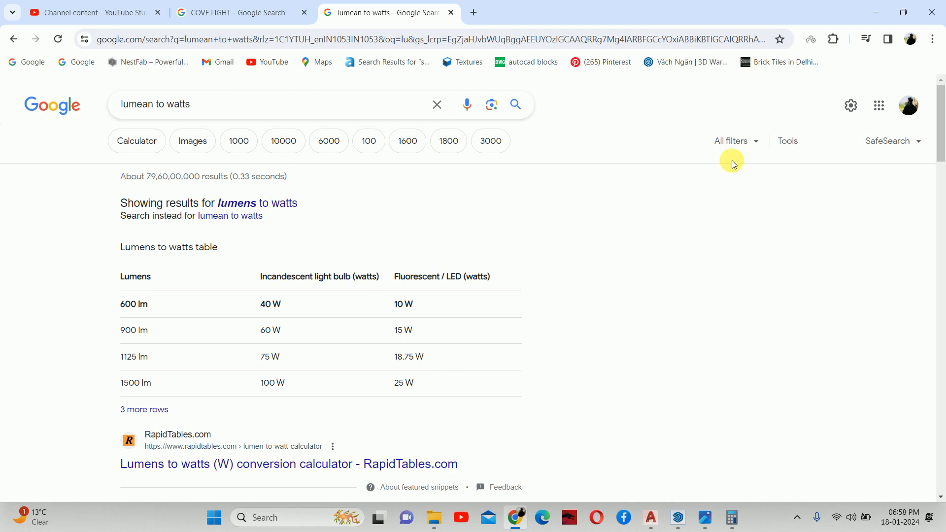
{"action": "left_click", "coordinate": [876, 11]}
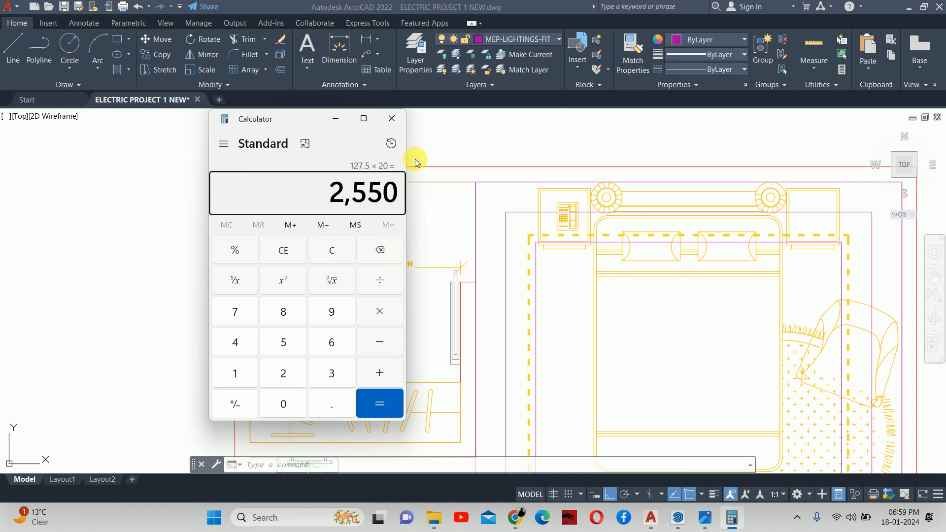
Close the Calculator and return to the floor plan in AutoCAD
{"action": "mouse_move", "coordinate": [342, 424]}
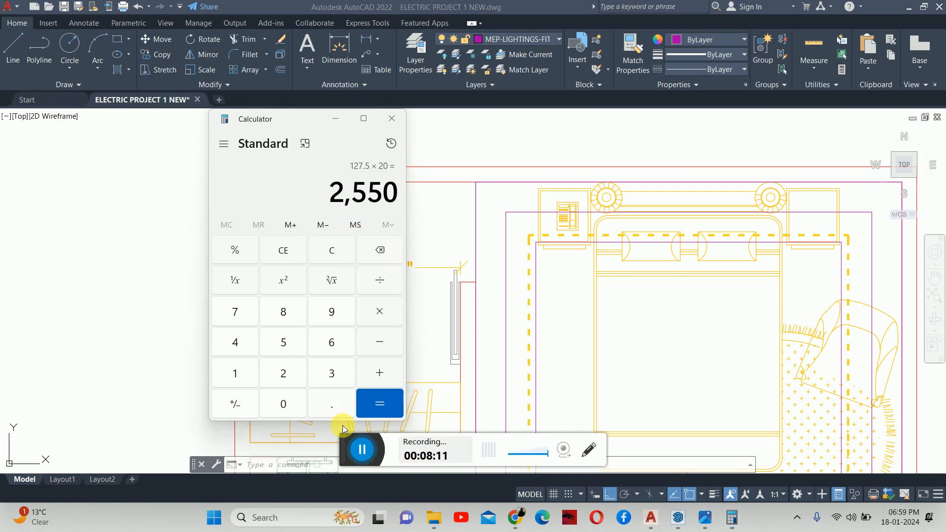
{"action": "left_click", "coordinate": [392, 119]}
{"action": "scroll", "coordinate": [503, 281], "scroll_direction": "down", "scroll_amount": 5}
{"action": "key", "text": "Escape"}
{"action": "key", "text": "Escape"}
{"action": "key", "text": "Escape"}
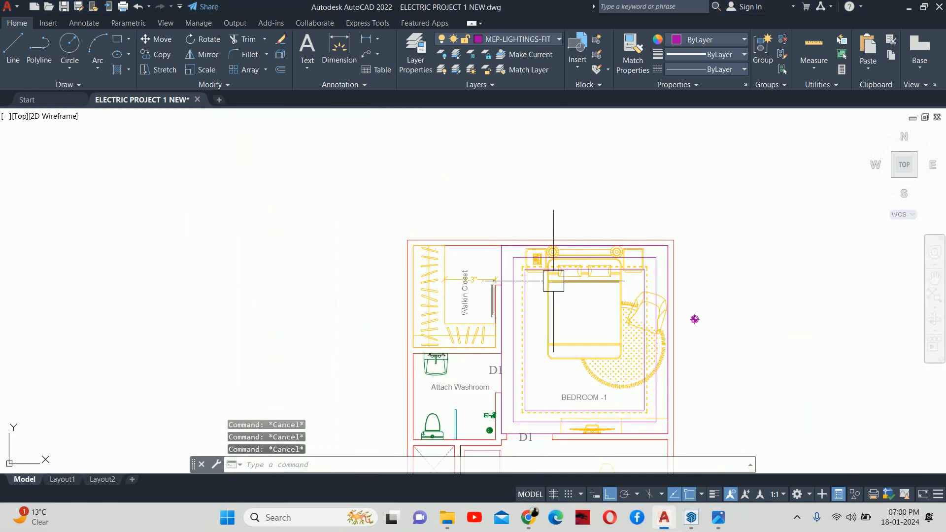
Delete the outermost and innermost magenta rectangles in BEDROOM -1, keeping the middle one
{"action": "scroll", "coordinate": [584, 259], "scroll_direction": "up", "scroll_amount": 3}
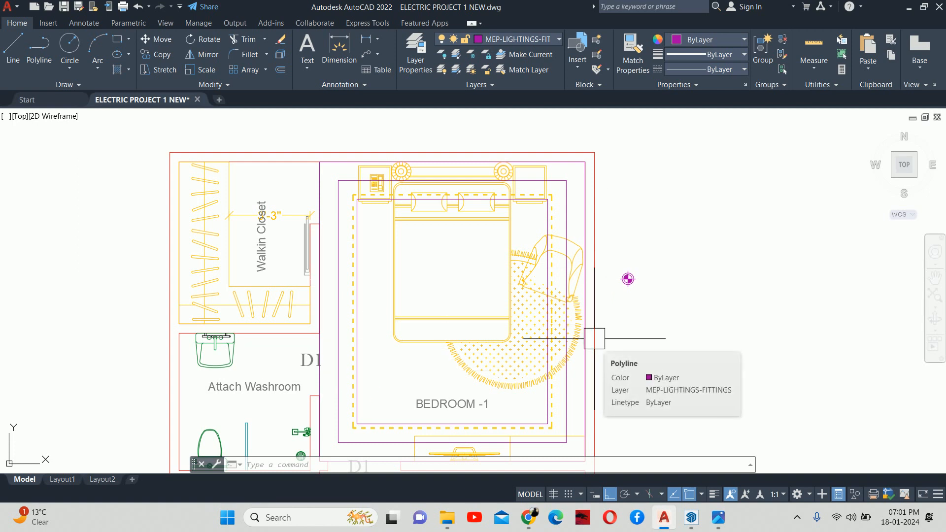
{"action": "key", "text": "Escape"}
{"action": "key", "text": "Escape"}
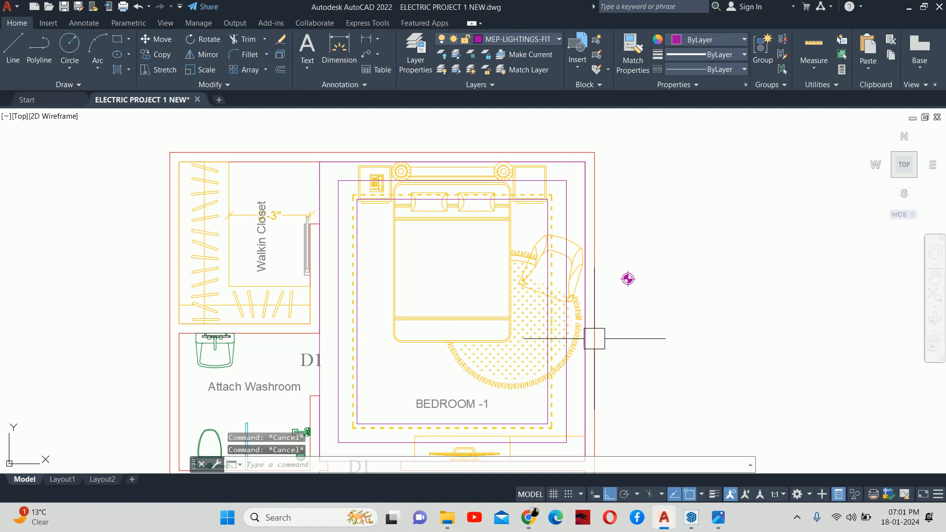
{"action": "key", "text": "Escape"}
{"action": "middle_click_drag", "start_coordinate": [650, 327], "coordinate": [650, 305]}
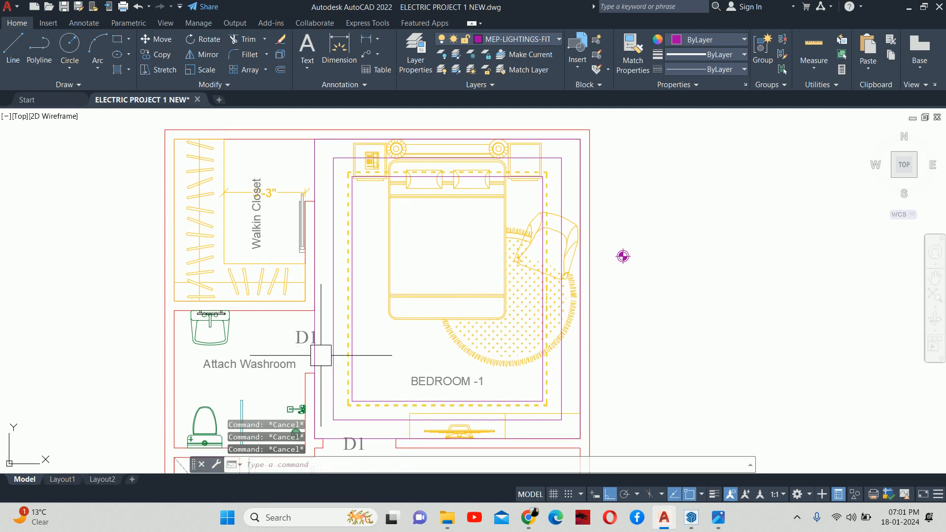
{"action": "left_click", "coordinate": [315, 244]}
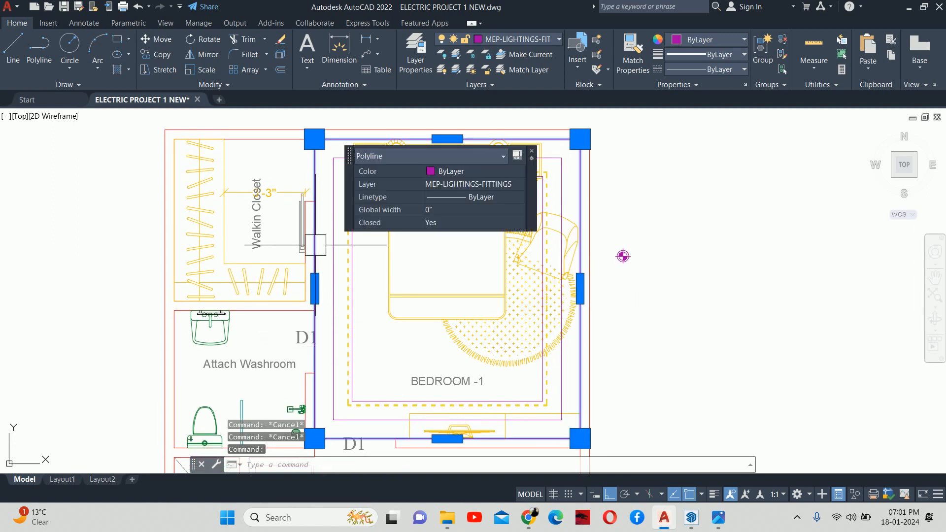
{"action": "key", "text": "Delete"}
{"action": "scroll", "coordinate": [380, 251], "scroll_direction": "up", "scroll_amount": 2}
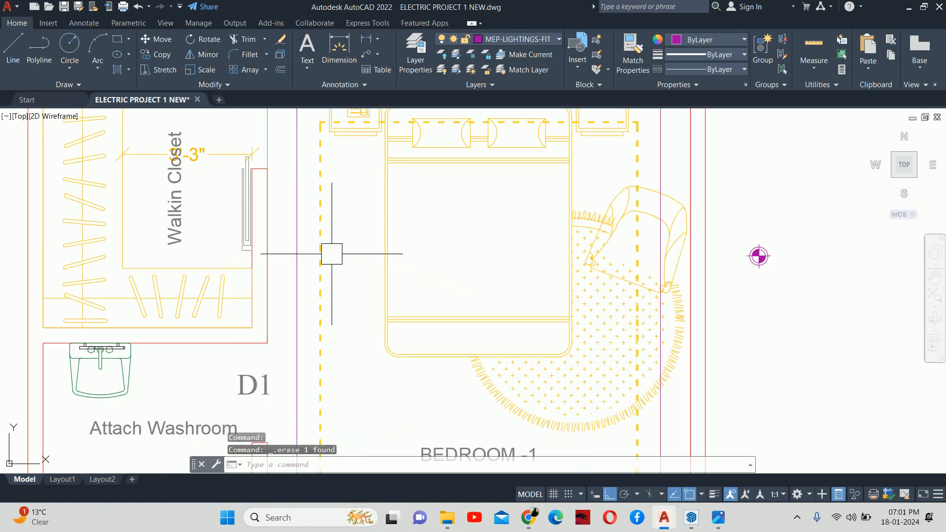
{"action": "scroll", "coordinate": [332, 254], "scroll_direction": "down", "scroll_amount": 2}
Explode the remaining magenta rectangle in BEDROOM -1 into separate lines
{"action": "key", "text": "Escape"}
{"action": "key", "text": "Escape"}
{"action": "type", "text": "x"}
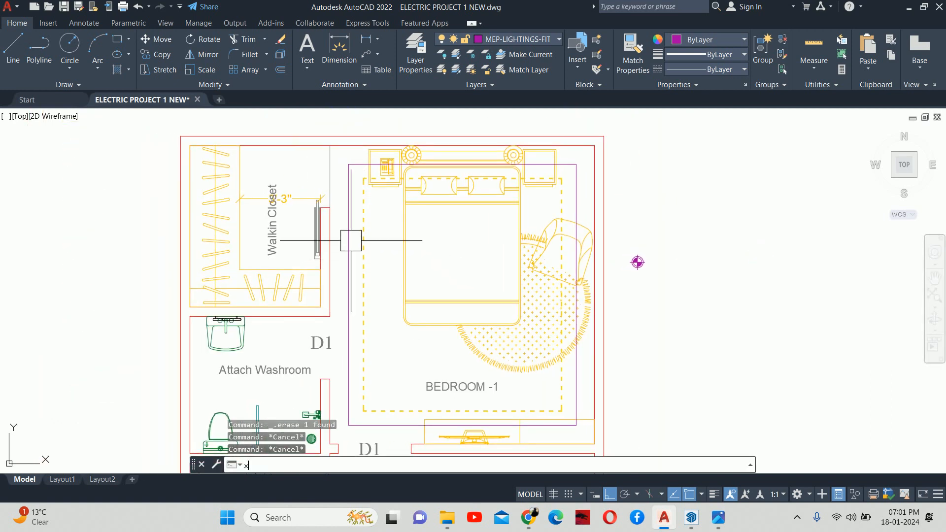
{"action": "key", "text": "Return"}
{"action": "key", "text": "Escape"}
Delete the exploded rectangle's upper, right and lower lines, keeping only the vertical line on the walk-in closet side
{"action": "scroll", "coordinate": [355, 164], "scroll_direction": "up", "scroll_amount": 4}
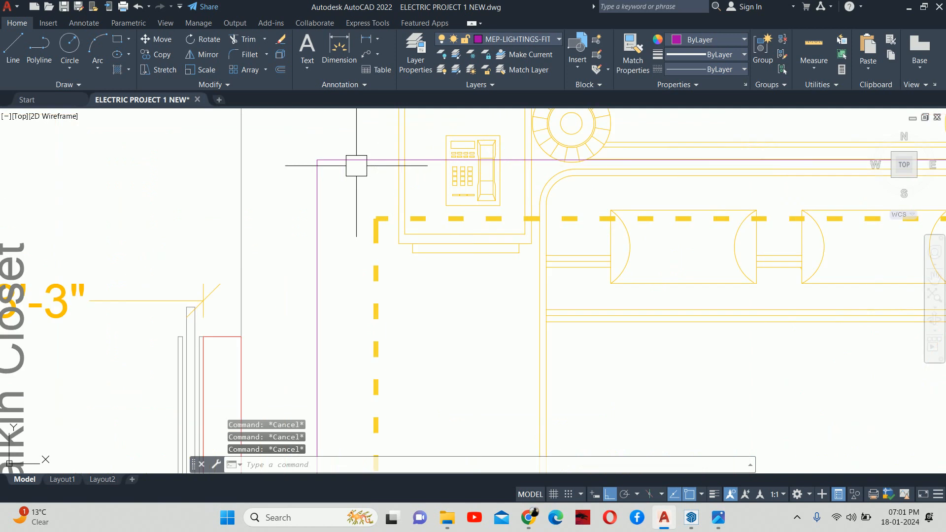
{"action": "left_click", "coordinate": [356, 166]}
{"action": "scroll", "coordinate": [357, 172], "scroll_direction": "down", "scroll_amount": 4}
{"action": "scroll", "coordinate": [502, 192], "scroll_direction": "up", "scroll_amount": 1}
{"action": "left_click", "coordinate": [491, 203]}
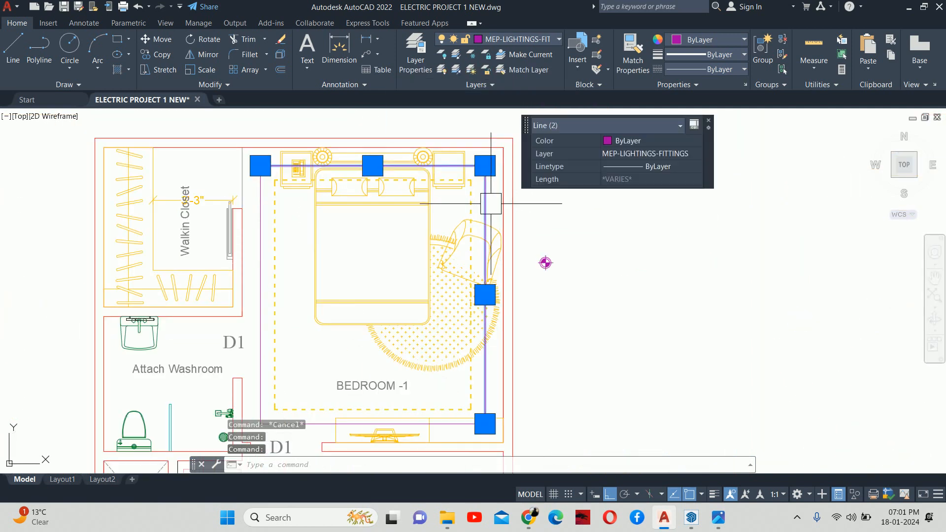
{"action": "middle_click_drag", "start_coordinate": [445, 297], "coordinate": [476, 172]}
{"action": "scroll", "coordinate": [500, 320], "scroll_direction": "up", "scroll_amount": 2}
{"action": "left_click", "coordinate": [475, 285]}
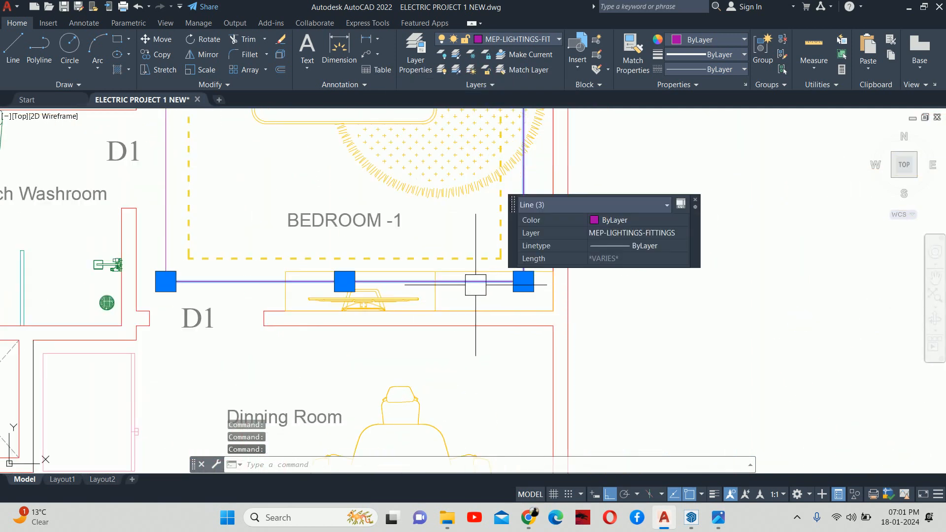
{"action": "scroll", "coordinate": [475, 285], "scroll_direction": "down", "scroll_amount": 4}
{"action": "key", "text": "Delete"}
{"action": "key", "text": "Escape"}
{"action": "key", "text": "Escape"}
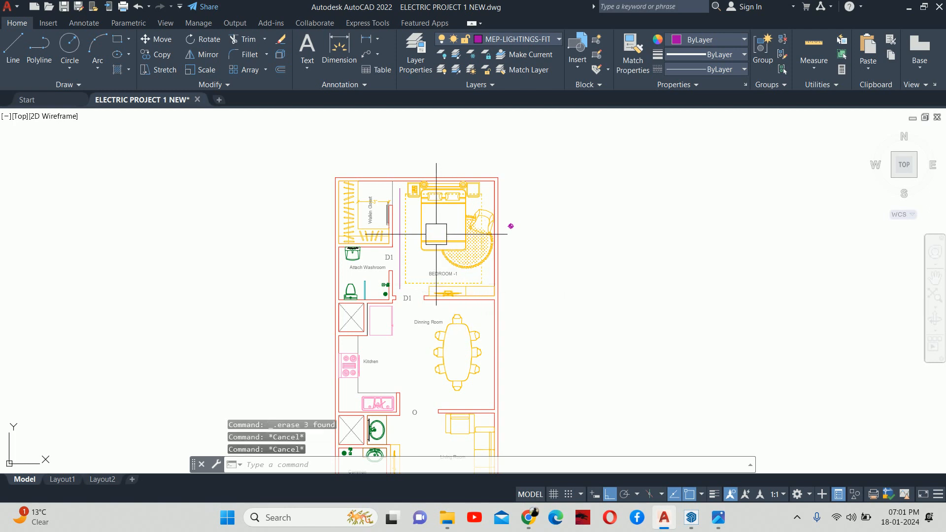
Divide the remaining vertical magenta line in BEDROOM -1 into 6 segments
{"action": "type", "text": "DIV"}
{"action": "key", "text": "Return"}
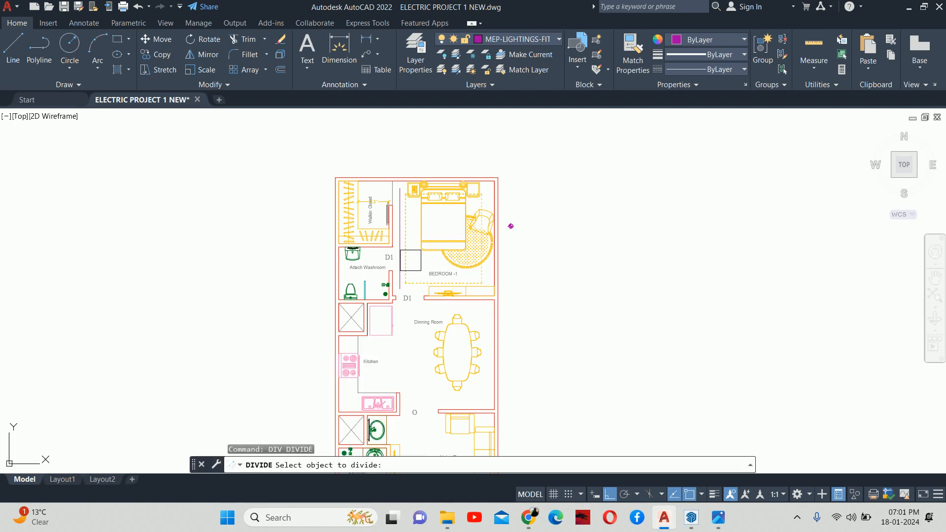
{"action": "scroll", "coordinate": [411, 260], "scroll_direction": "up", "scroll_amount": 4}
{"action": "left_click", "coordinate": [384, 279]}
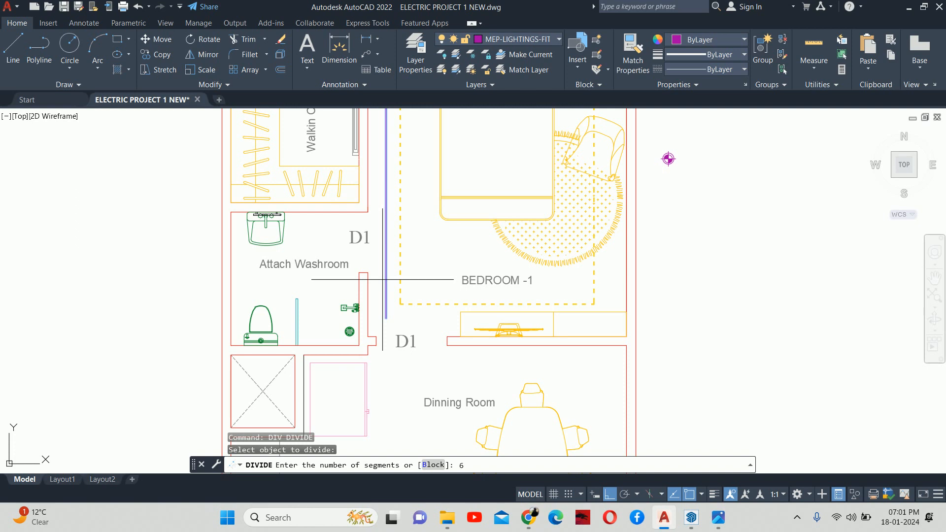
{"action": "key", "text": "Return"}
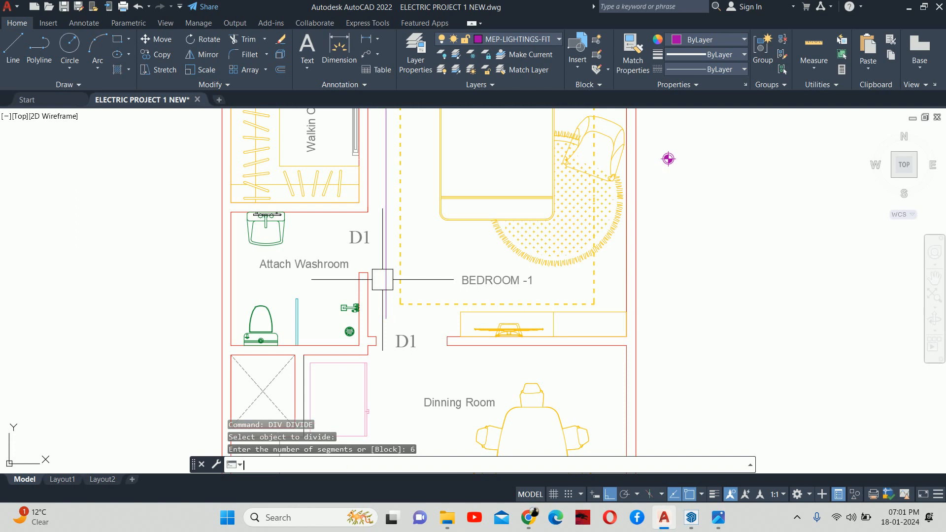
{"action": "scroll", "coordinate": [594, 235], "scroll_direction": "down", "scroll_amount": 3}
{"action": "scroll", "coordinate": [425, 293], "scroll_direction": "up", "scroll_amount": 3}
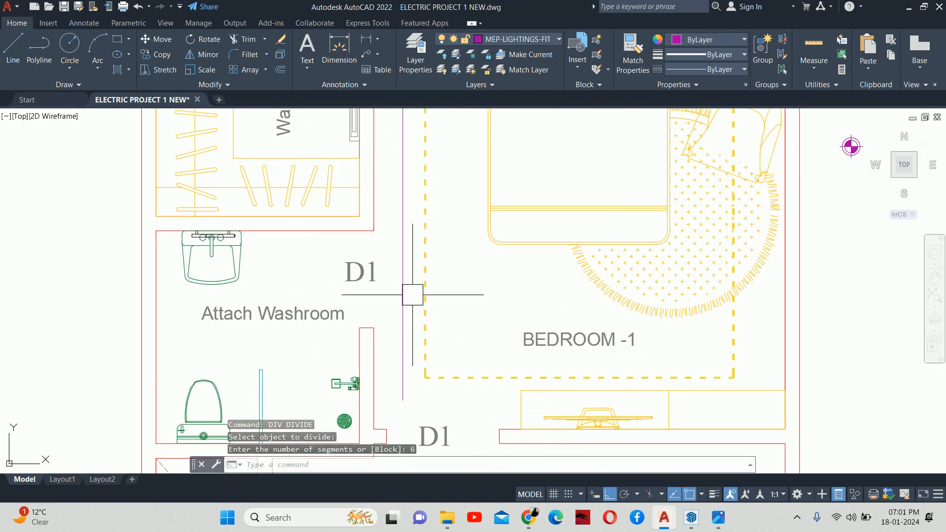
{"action": "left_click", "coordinate": [402, 343]}
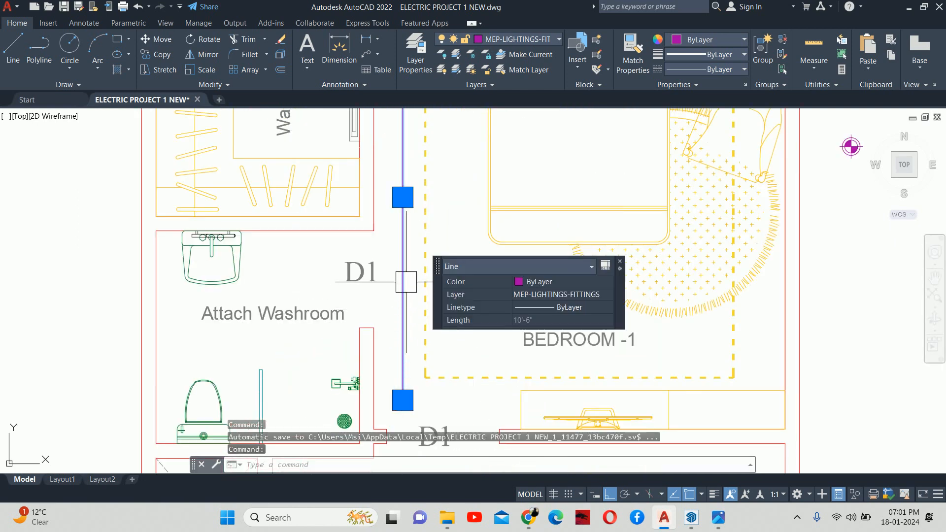
{"action": "key", "text": "Escape"}
{"action": "key", "text": "Escape"}
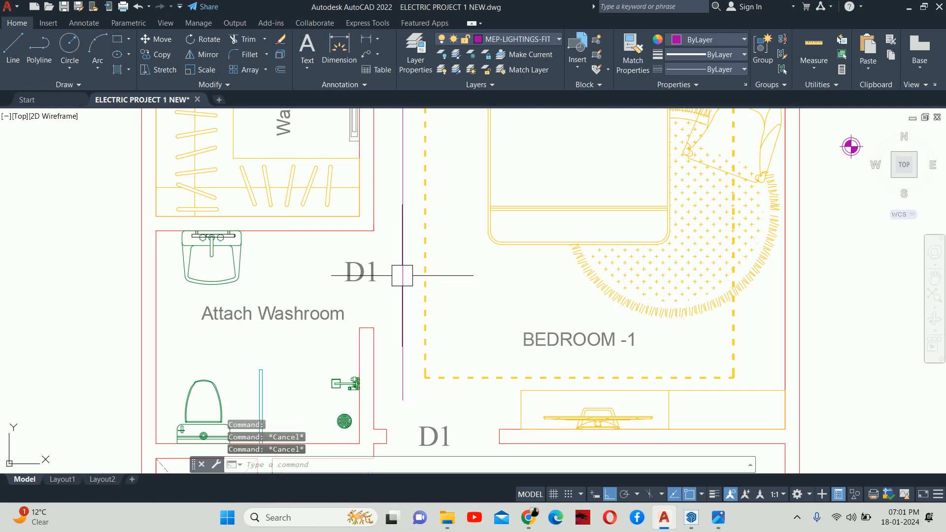
Set the point style to the X marker, with its size relative to the screen
{"action": "type", "text": "ddptype"}
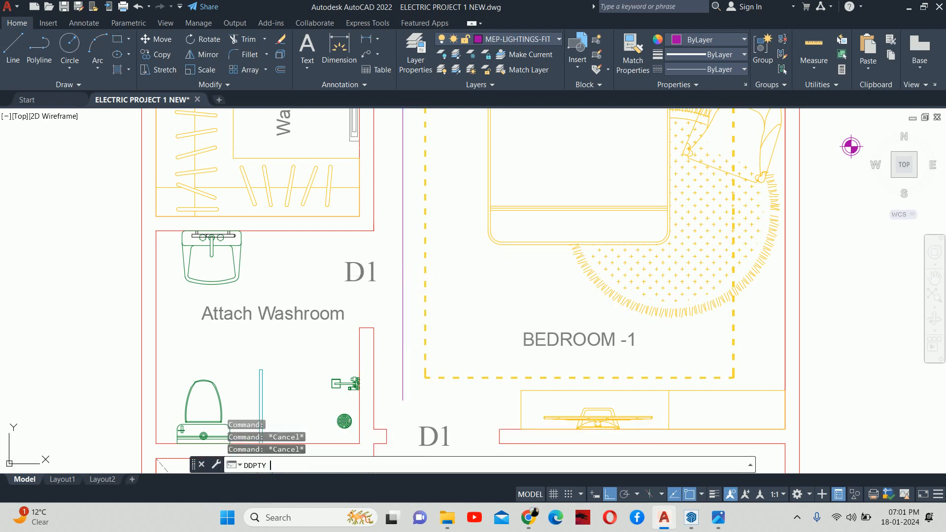
{"action": "key", "text": "Return"}
{"action": "left_click", "coordinate": [515, 194]}
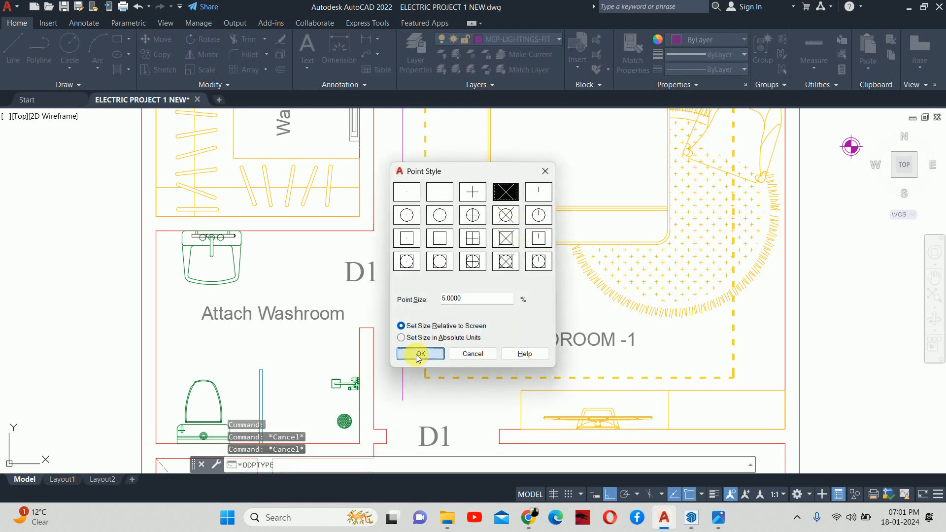
{"action": "left_click", "coordinate": [420, 354]}
Copy the down light block from its centre onto the first, third and fifth division points of the magenta line in BEDROOM -1
{"action": "scroll", "coordinate": [484, 238], "scroll_direction": "down", "scroll_amount": 2}
{"action": "middle_click_drag", "start_coordinate": [445, 250], "coordinate": [450, 290]}
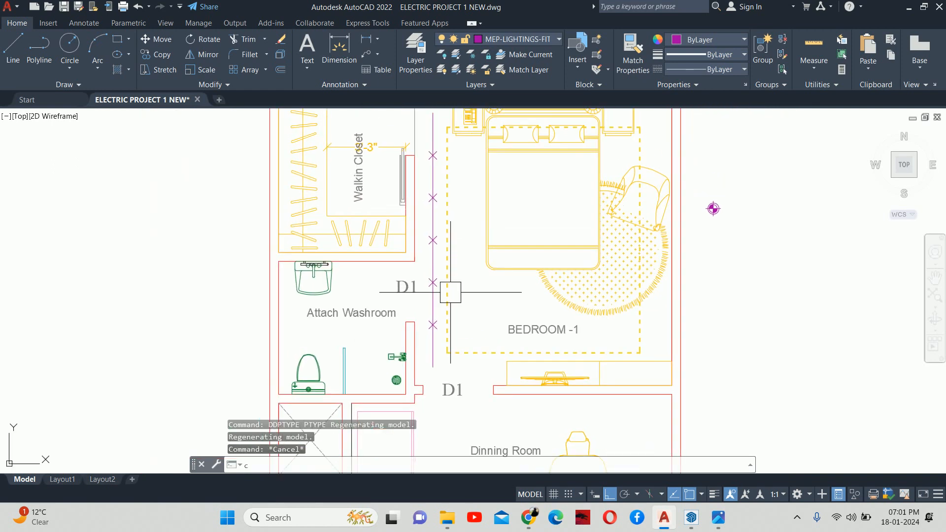
{"action": "type", "text": "cp"}
{"action": "key", "text": "Escape"}
{"action": "type", "text": "co"}
{"action": "key", "text": "Return"}
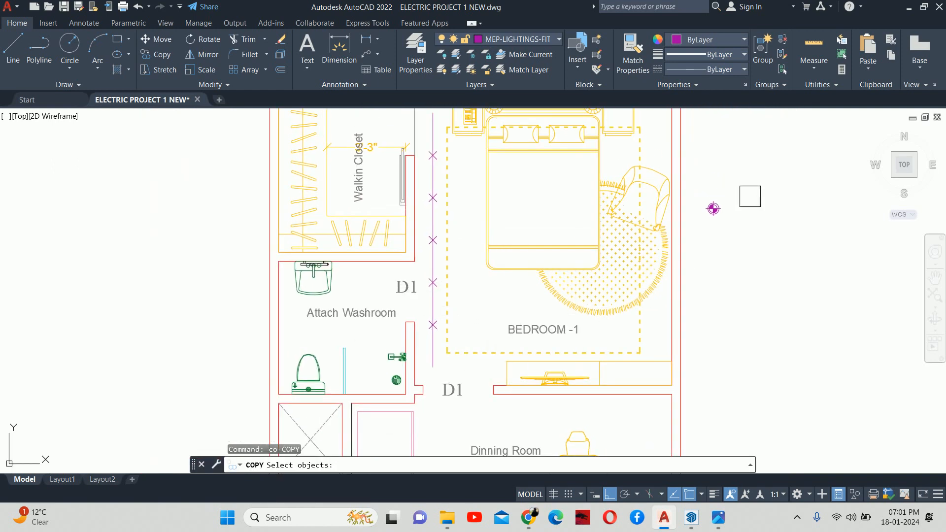
{"action": "left_click", "coordinate": [713, 207]}
{"action": "scroll", "coordinate": [705, 207], "scroll_direction": "up", "scroll_amount": 4}
{"action": "key", "text": "Return"}
{"action": "scroll", "coordinate": [710, 209], "scroll_direction": "up", "scroll_amount": 2}
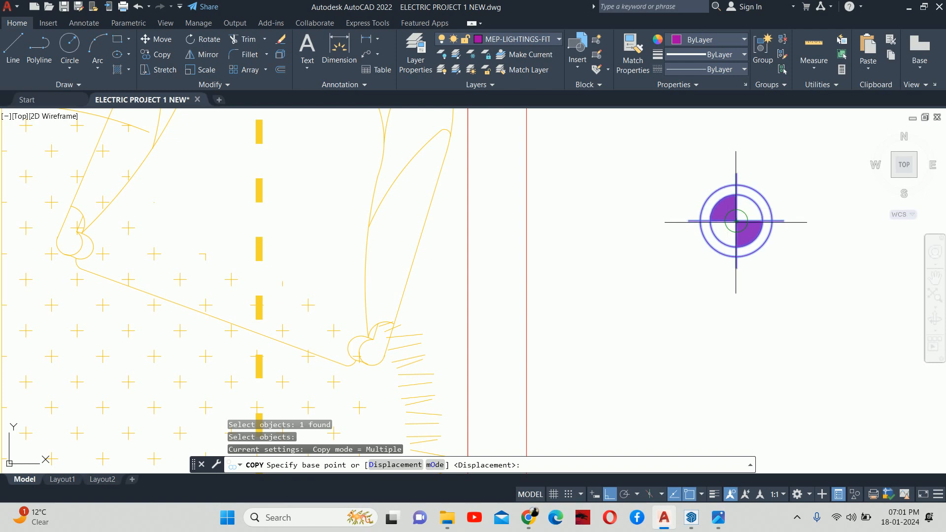
{"action": "left_click", "coordinate": [720, 219]}
{"action": "scroll", "coordinate": [721, 218], "scroll_direction": "down", "scroll_amount": 5}
{"action": "middle_click_drag", "start_coordinate": [504, 291], "coordinate": [536, 249]}
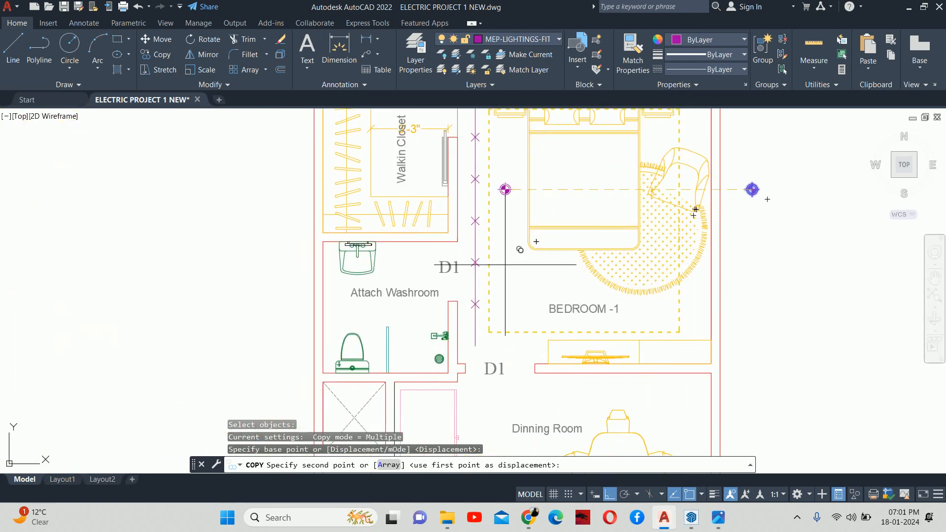
{"action": "left_click", "coordinate": [475, 304]}
{"action": "left_click", "coordinate": [475, 220]}
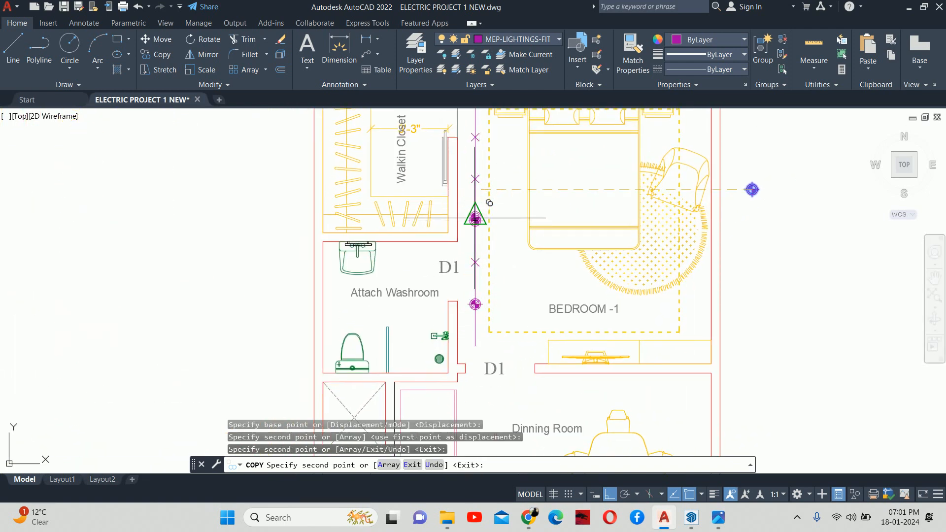
{"action": "left_click", "coordinate": [476, 138]}
{"action": "middle_click_drag", "start_coordinate": [476, 138], "coordinate": [480, 239]}
{"action": "key", "text": "Escape"}
{"action": "key", "text": "Escape"}
{"action": "key", "text": "Escape"}
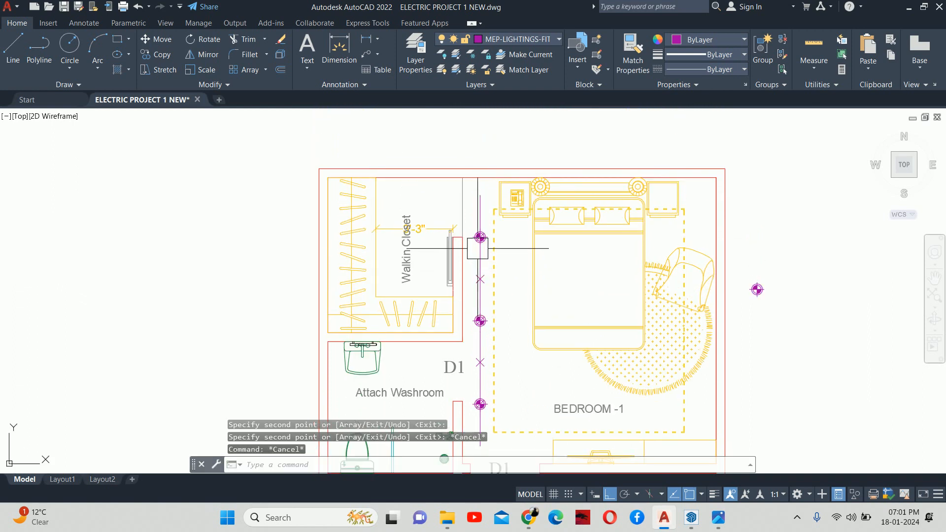
Delete the original down light block outside the bedroom wall and the vertical magenta guide line in BEDROOM -1
{"action": "left_click", "coordinate": [487, 215]}
{"action": "key", "text": "Escape"}
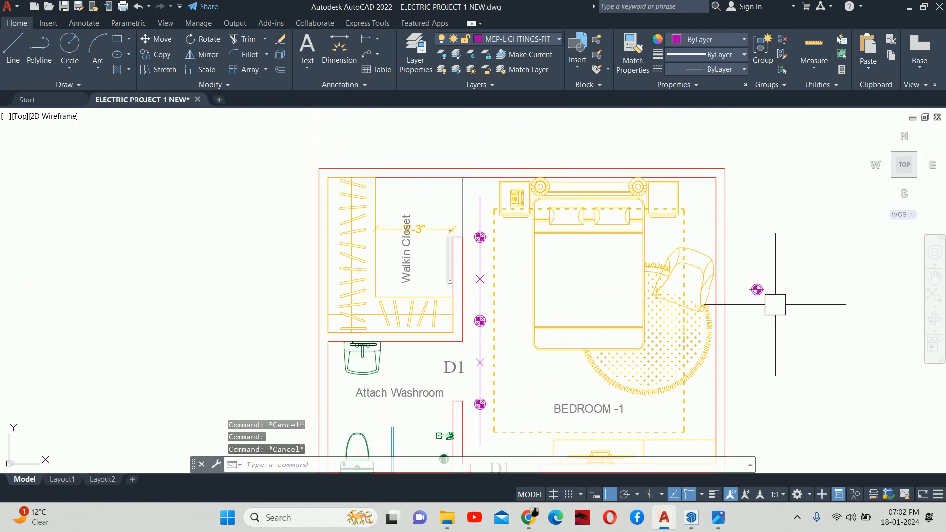
{"action": "left_click", "coordinate": [762, 291]}
{"action": "key", "text": "Delete"}
{"action": "left_click", "coordinate": [480, 209]}
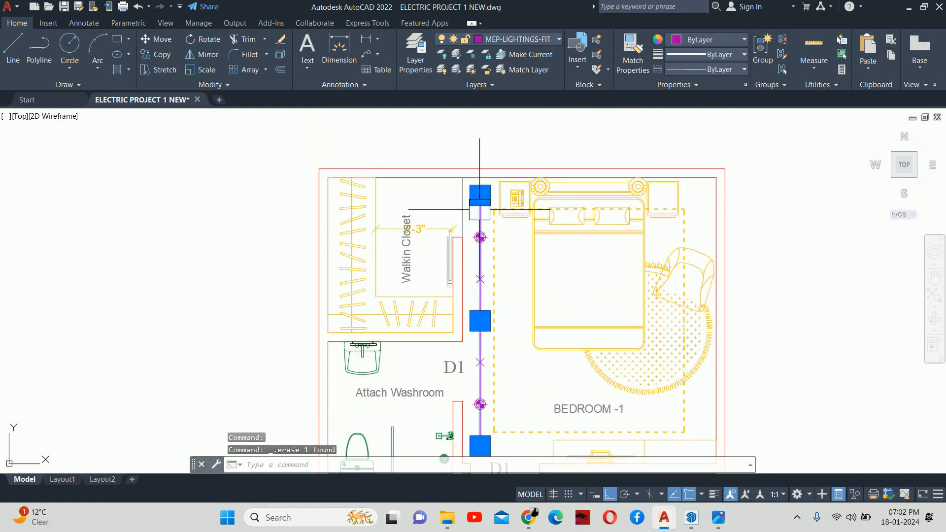
{"action": "key", "text": "Delete"}
Select all division points similar to one of the X markers in BEDROOM -1 and delete them
{"action": "scroll", "coordinate": [470, 293], "scroll_direction": "up", "scroll_amount": 2}
{"action": "left_click", "coordinate": [485, 275]}
{"action": "scroll", "coordinate": [498, 287], "scroll_direction": "down", "scroll_amount": 2}
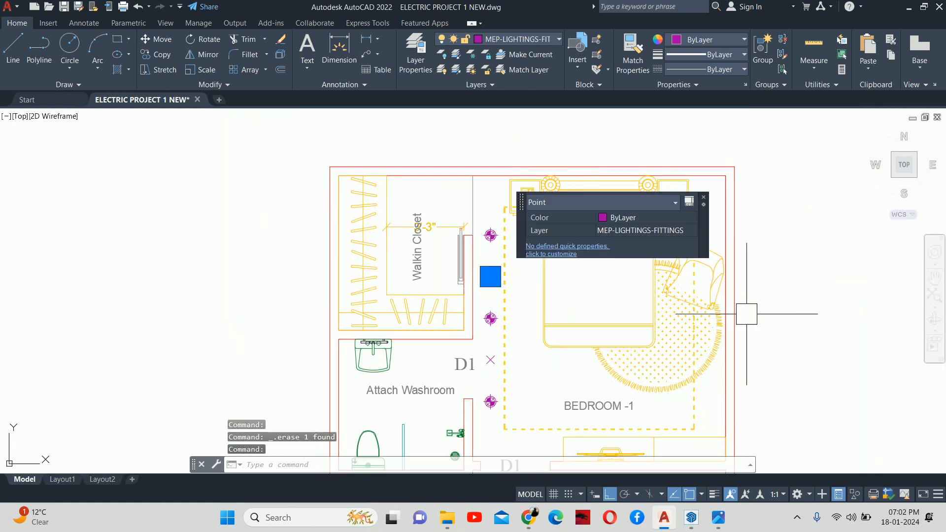
{"action": "right_click", "coordinate": [770, 187]}
{"action": "left_click", "coordinate": [814, 384]}
{"action": "key", "text": "Delete"}
Examine the placement of the down light blocks along the walk-in closet side of BEDROOM -1
{"action": "scroll", "coordinate": [615, 205], "scroll_direction": "down", "scroll_amount": 3}
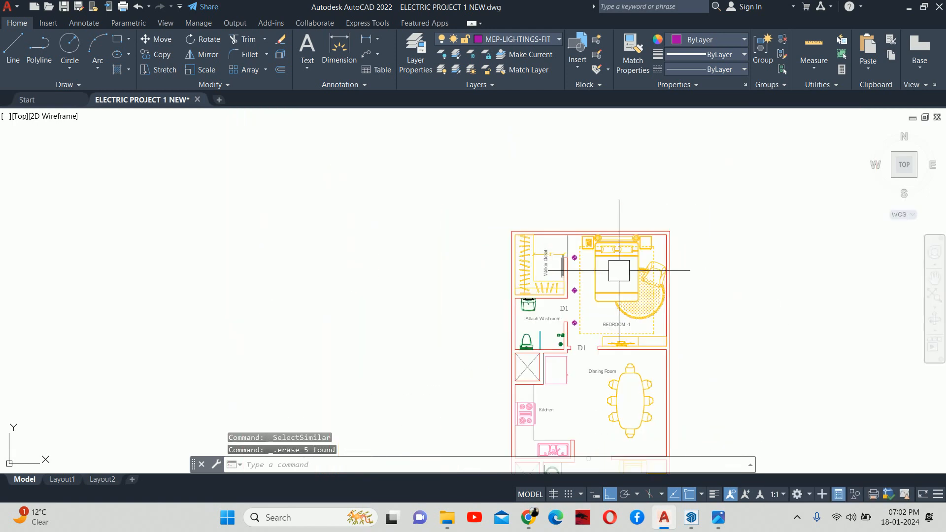
{"action": "scroll", "coordinate": [538, 262], "scroll_direction": "up", "scroll_amount": 2}
{"action": "key", "text": "Escape"}
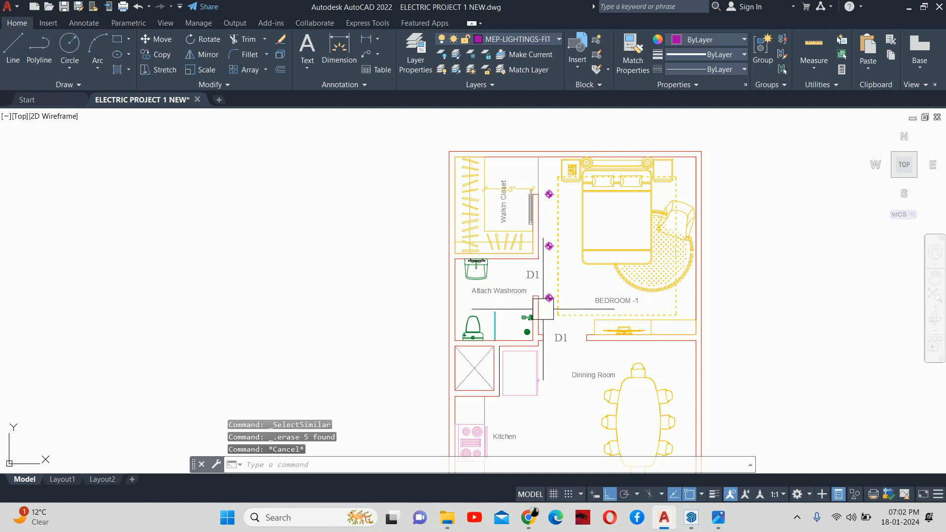
{"action": "key", "text": "Escape"}
{"action": "key", "text": "Escape"}
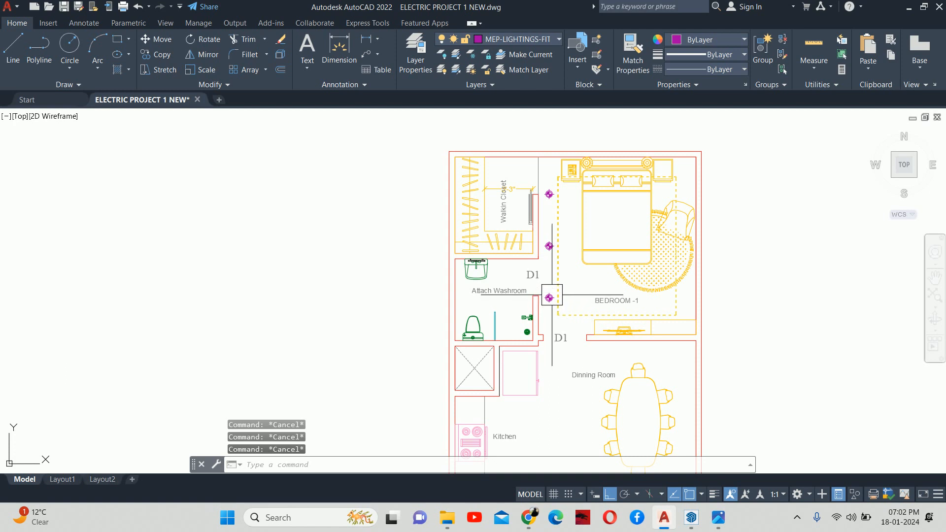
{"action": "scroll", "coordinate": [552, 301], "scroll_direction": "up", "scroll_amount": 4}
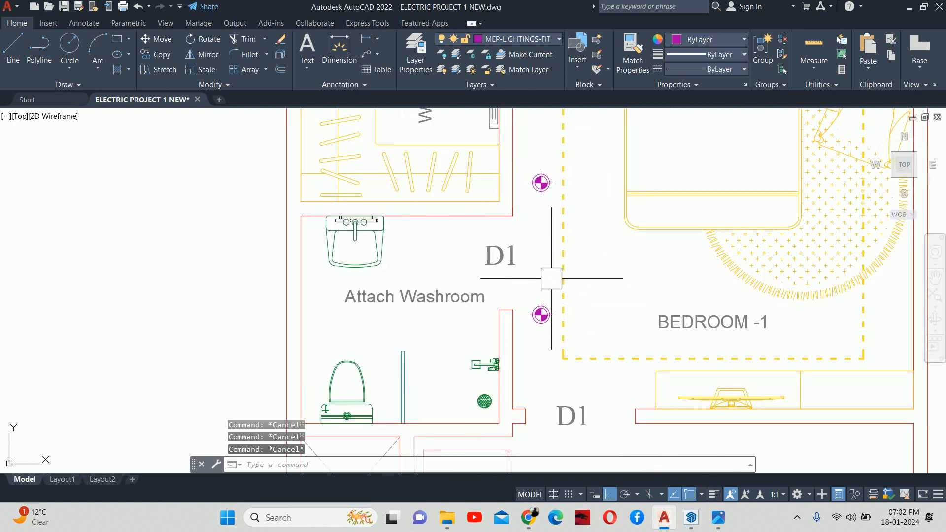
{"action": "scroll", "coordinate": [551, 279], "scroll_direction": "down", "scroll_amount": 5}
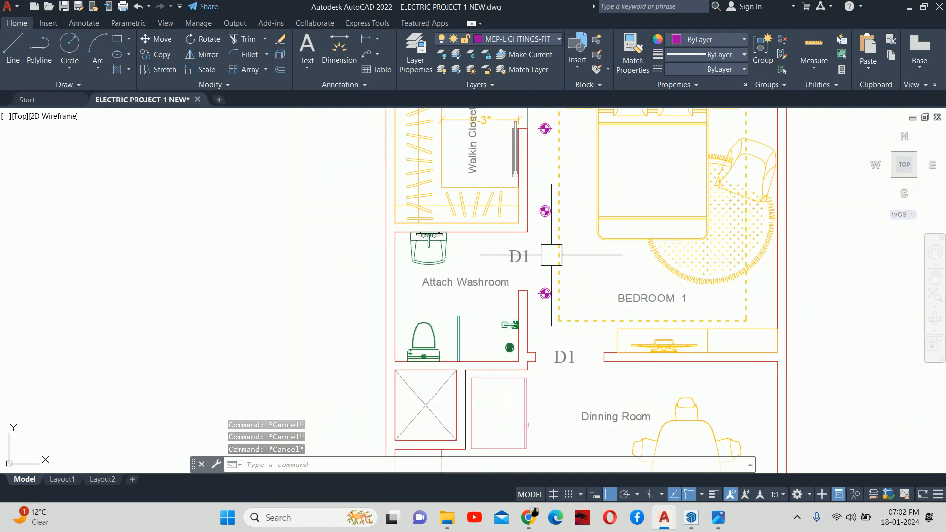
{"action": "scroll", "coordinate": [524, 200], "scroll_direction": "up", "scroll_amount": 5}
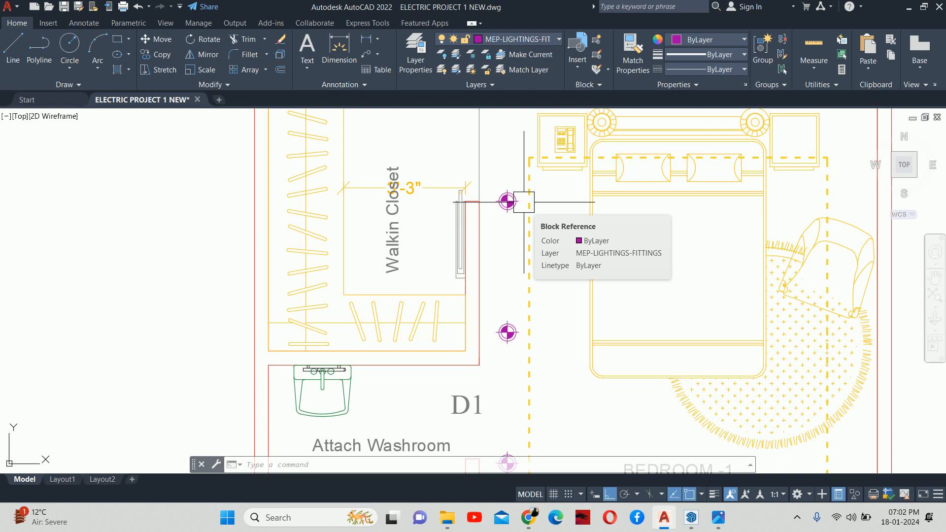
{"action": "key", "text": "Escape"}
{"action": "key", "text": "Escape"}
{"action": "scroll", "coordinate": [524, 202], "scroll_direction": "down", "scroll_amount": 2}
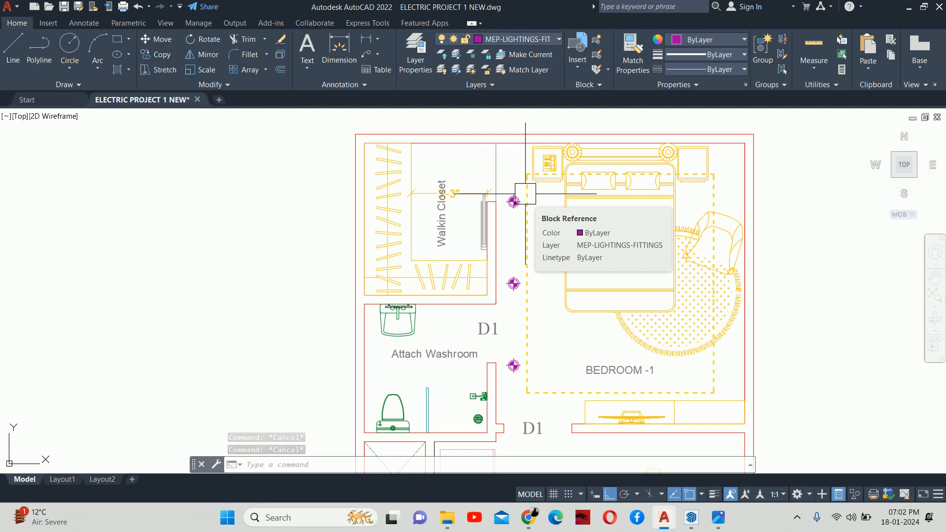
{"action": "key", "text": "Escape"}
{"action": "scroll", "coordinate": [493, 222], "scroll_direction": "down", "scroll_amount": 4}
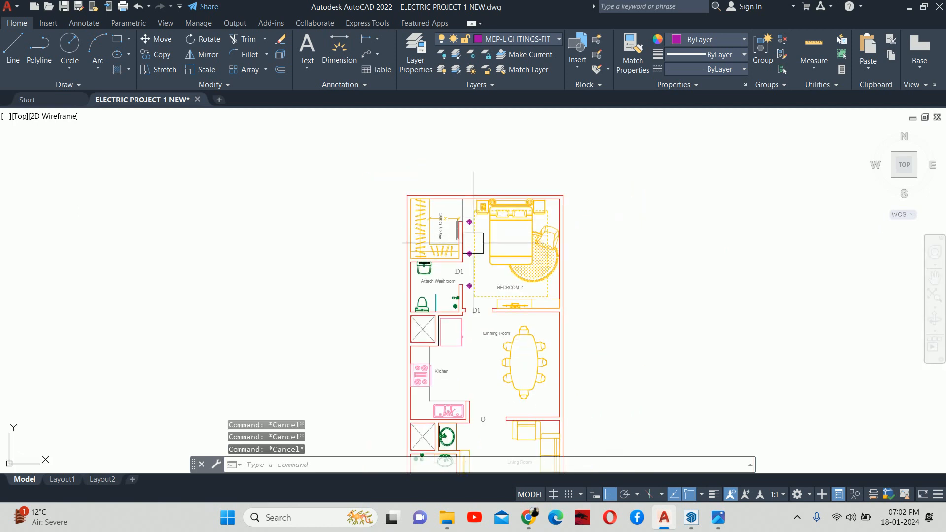
{"action": "scroll", "coordinate": [473, 242], "scroll_direction": "up", "scroll_amount": 4}
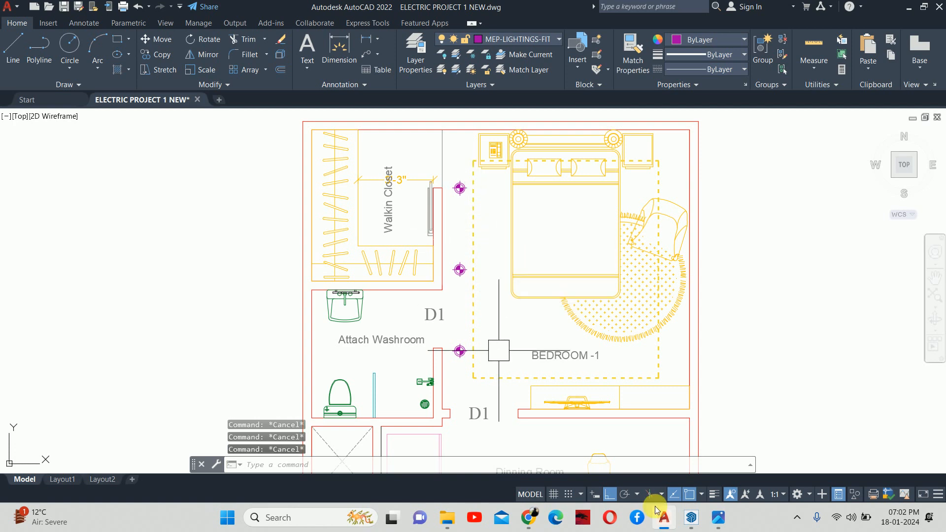
Switch to Chrome, search Google for "ceiling light" and browse the image results
{"action": "left_click", "coordinate": [529, 517]}
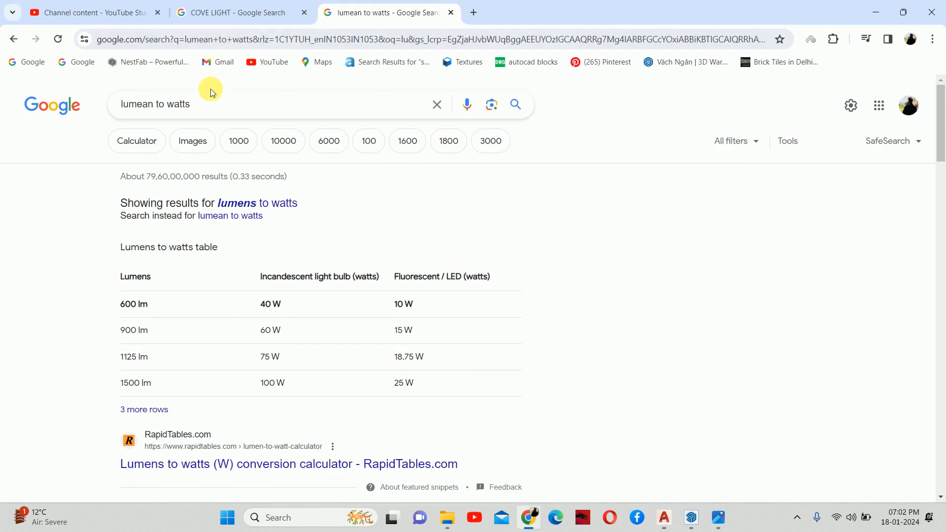
{"action": "left_click", "coordinate": [201, 116]}
{"action": "left_click_drag", "start_coordinate": [195, 107], "coordinate": [121, 105]}
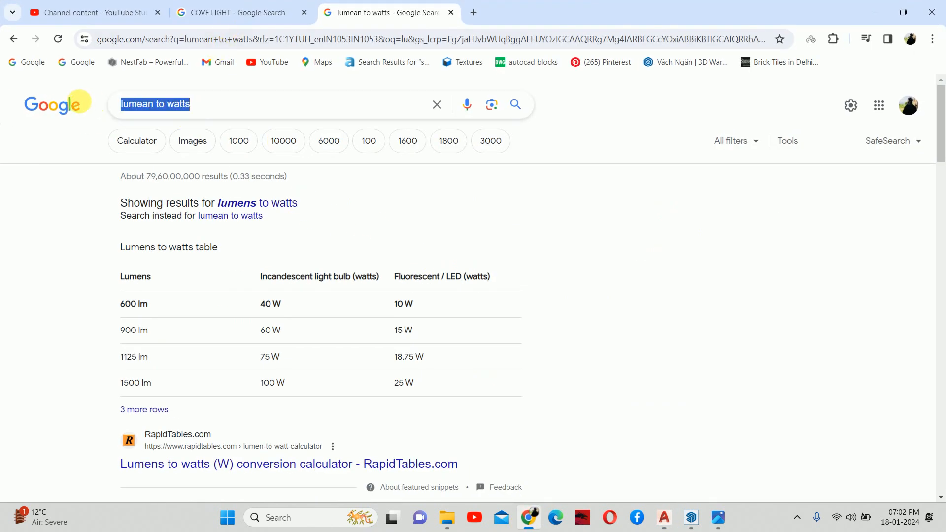
{"action": "type", "text": "ceiling light"}
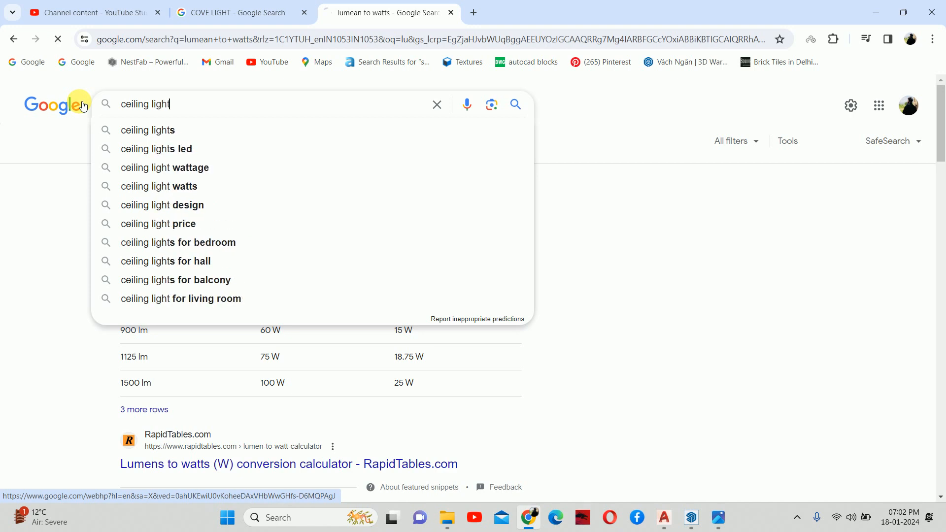
{"action": "key", "text": "Return"}
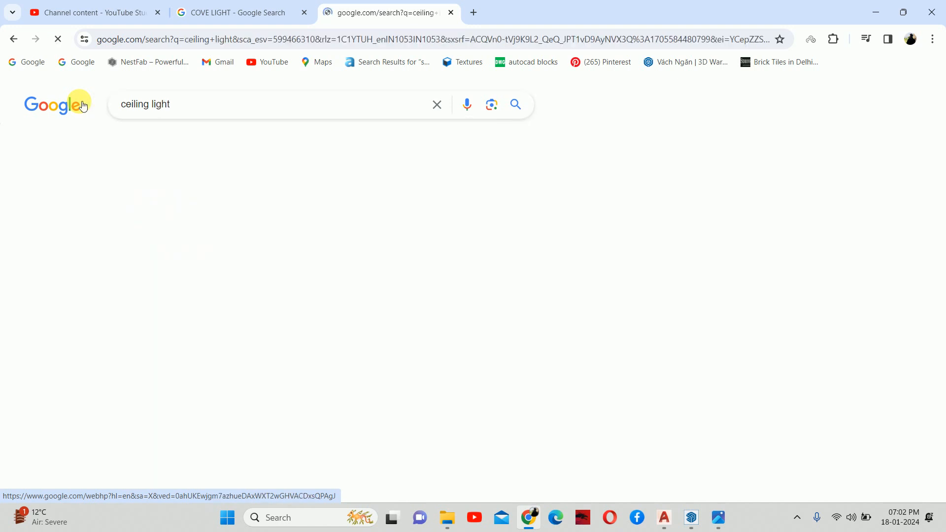
{"action": "scroll", "coordinate": [261, 266], "scroll_direction": "down", "scroll_amount": 1}
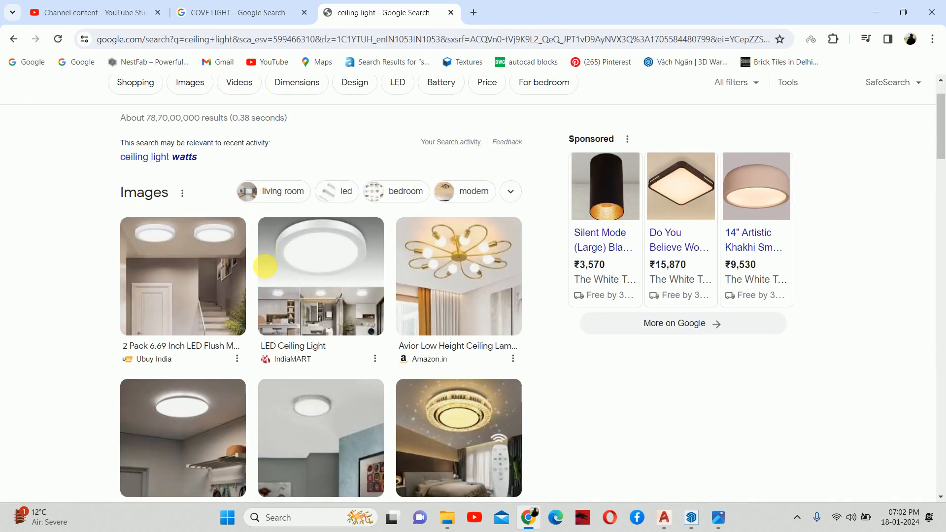
{"action": "left_click", "coordinate": [190, 81]}
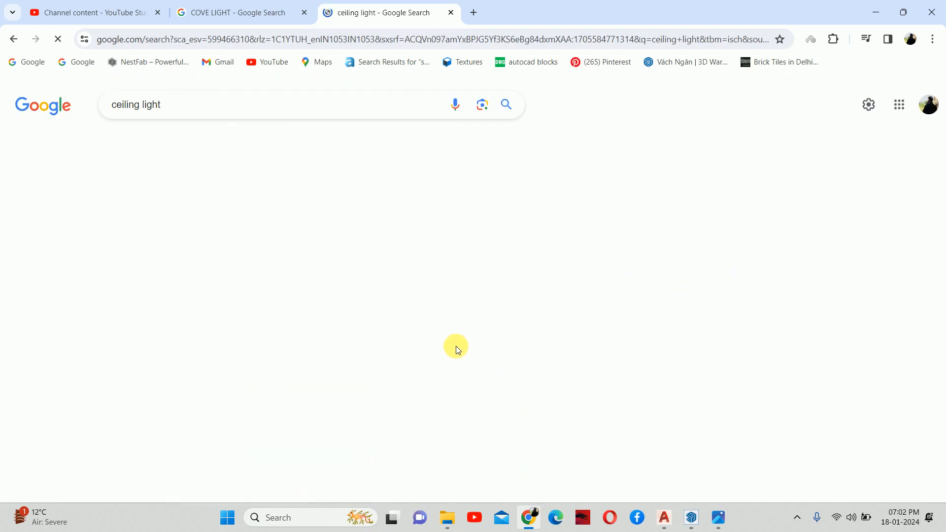
{"action": "scroll", "coordinate": [401, 320], "scroll_direction": "down", "scroll_amount": 5}
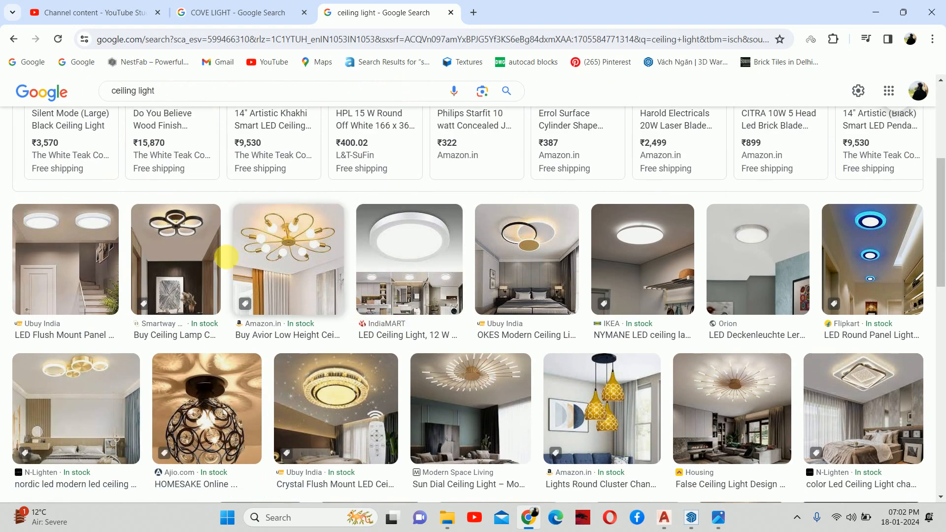
Change the image search to "ceiling with light" and look through the results
{"action": "left_click", "coordinate": [138, 91]}
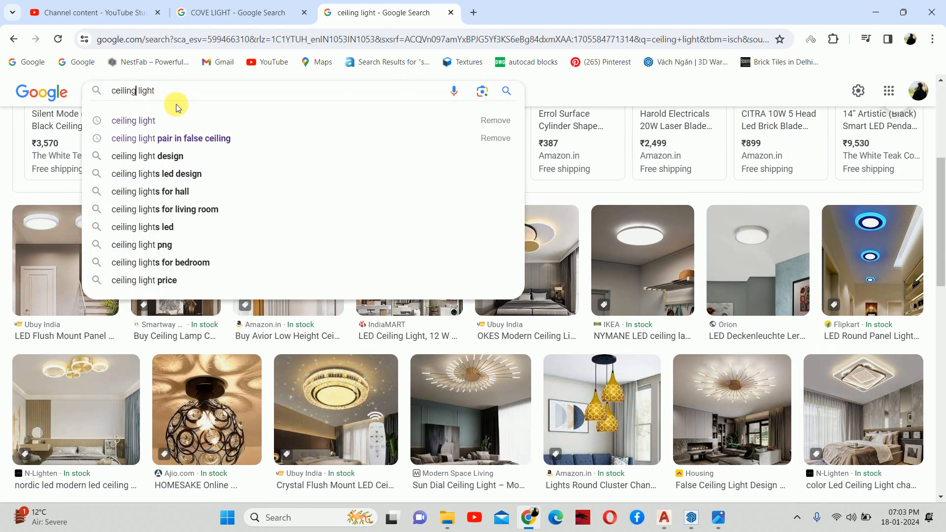
{"action": "type", "text": "with"}
{"action": "key", "text": "Return"}
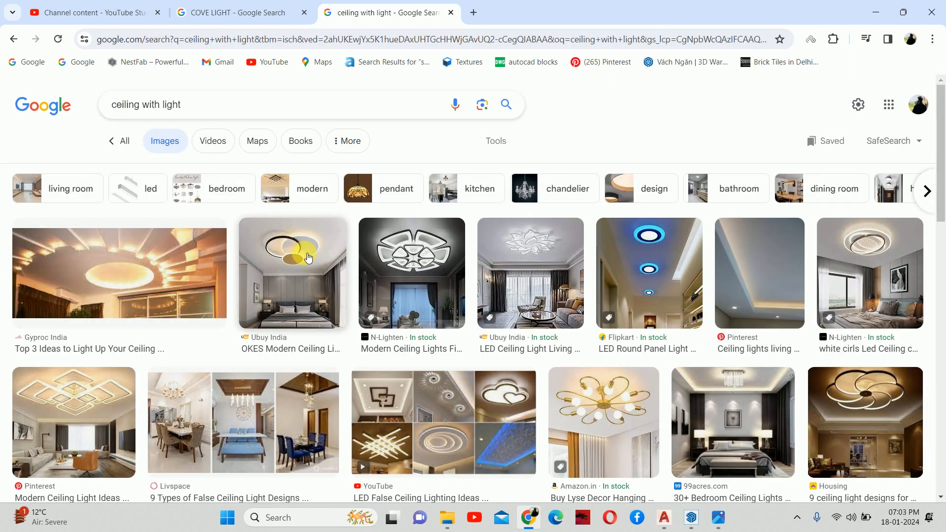
{"action": "scroll", "coordinate": [308, 258], "scroll_direction": "down", "scroll_amount": 1}
{"action": "scroll", "coordinate": [338, 289], "scroll_direction": "down", "scroll_amount": 2}
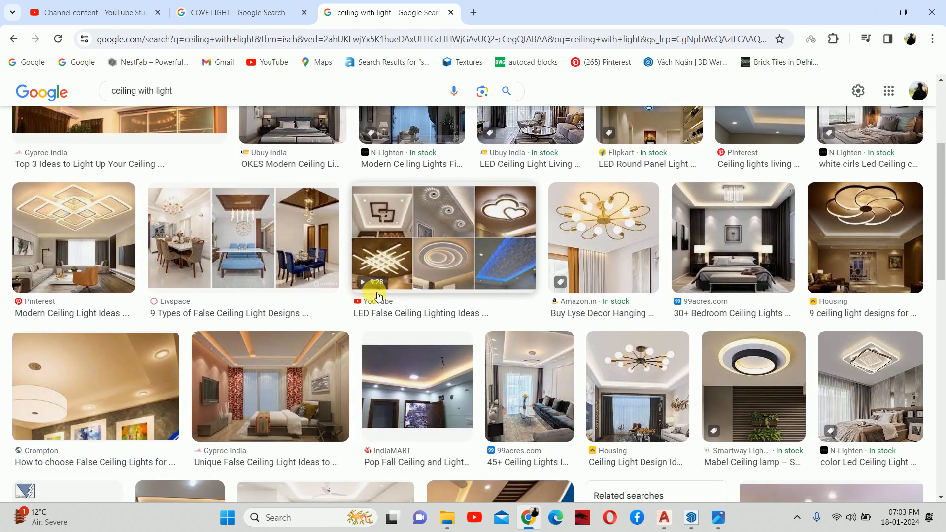
Preview the "LED False Ceiling Lighting Ideas" image and browse further false ceiling examples for down light placement
{"action": "left_click", "coordinate": [388, 213]}
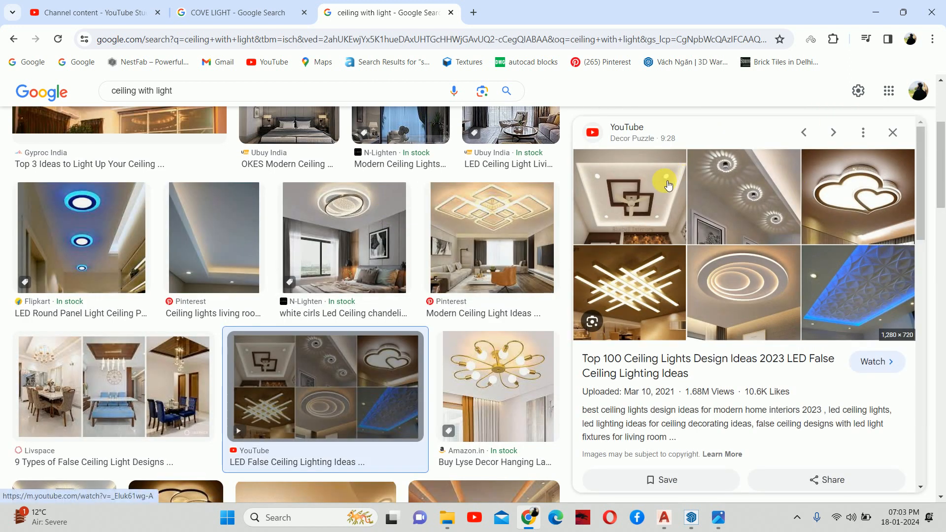
{"action": "scroll", "coordinate": [604, 194], "scroll_direction": "down", "scroll_amount": 3}
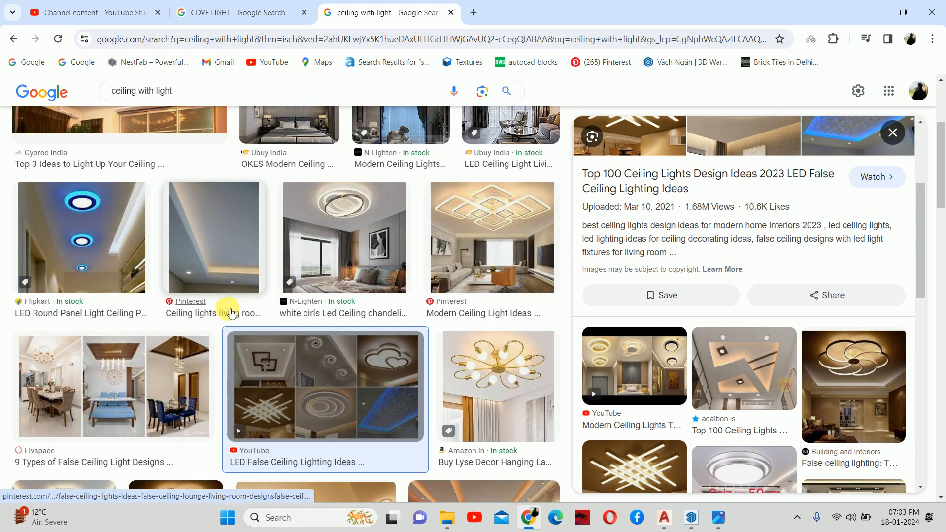
{"action": "scroll", "coordinate": [245, 317], "scroll_direction": "down", "scroll_amount": 3}
{"action": "scroll", "coordinate": [250, 325], "scroll_direction": "down", "scroll_amount": 2}
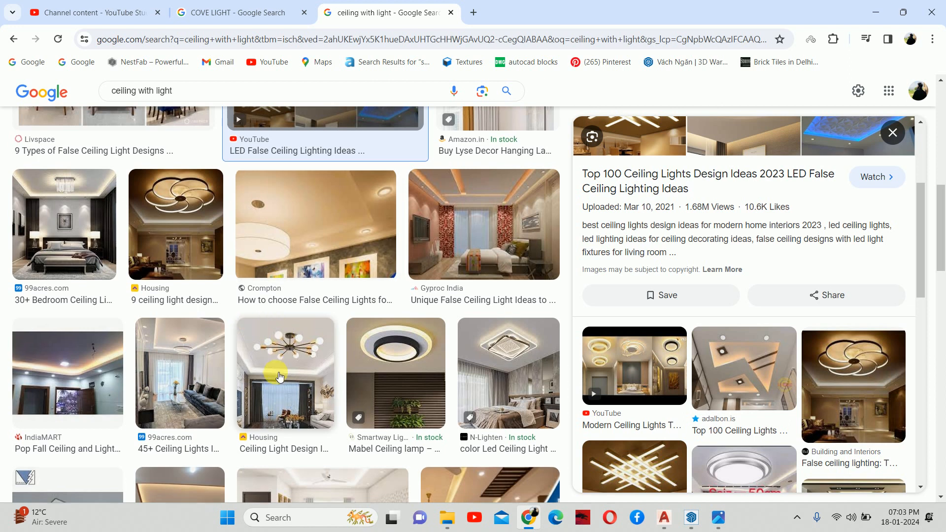
{"action": "scroll", "coordinate": [285, 336], "scroll_direction": "down", "scroll_amount": 4}
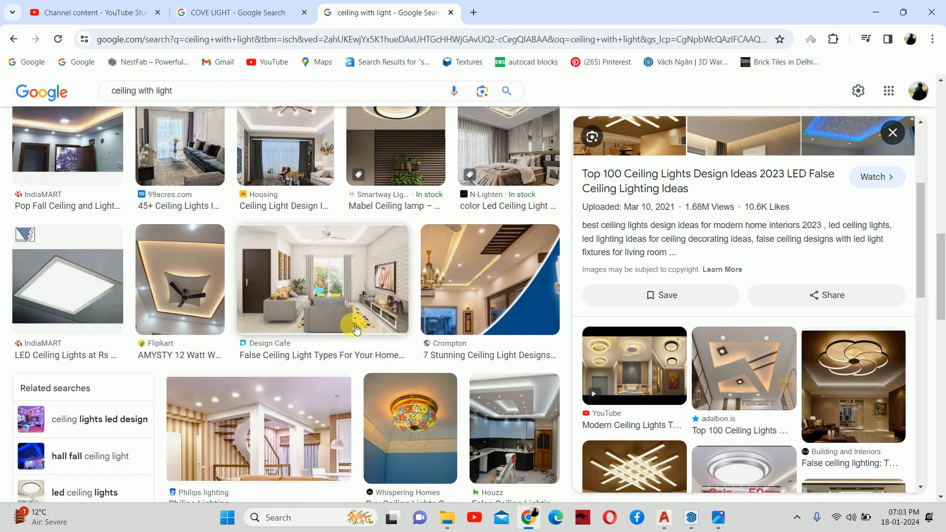
{"action": "scroll", "coordinate": [354, 299], "scroll_direction": "down", "scroll_amount": 3}
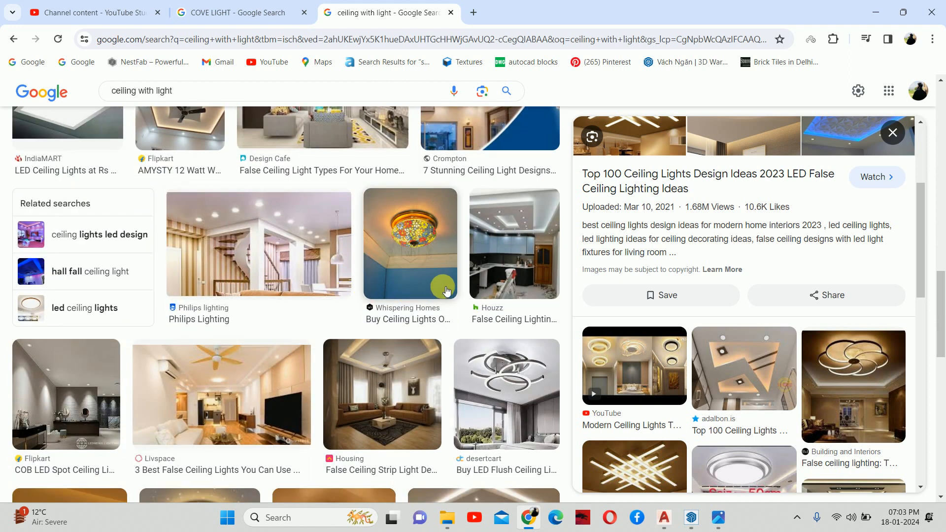
Look through further "ceiling with light" image results for examples of down light and false ceiling lighting placement
{"action": "scroll", "coordinate": [376, 291], "scroll_direction": "down", "scroll_amount": 2}
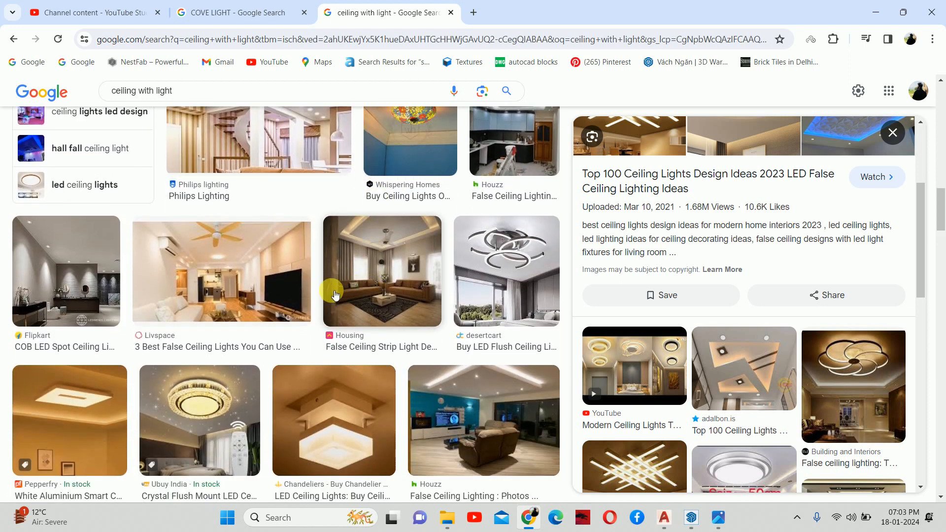
{"action": "scroll", "coordinate": [257, 298], "scroll_direction": "down", "scroll_amount": 1}
{"action": "scroll", "coordinate": [460, 318], "scroll_direction": "down", "scroll_amount": 1}
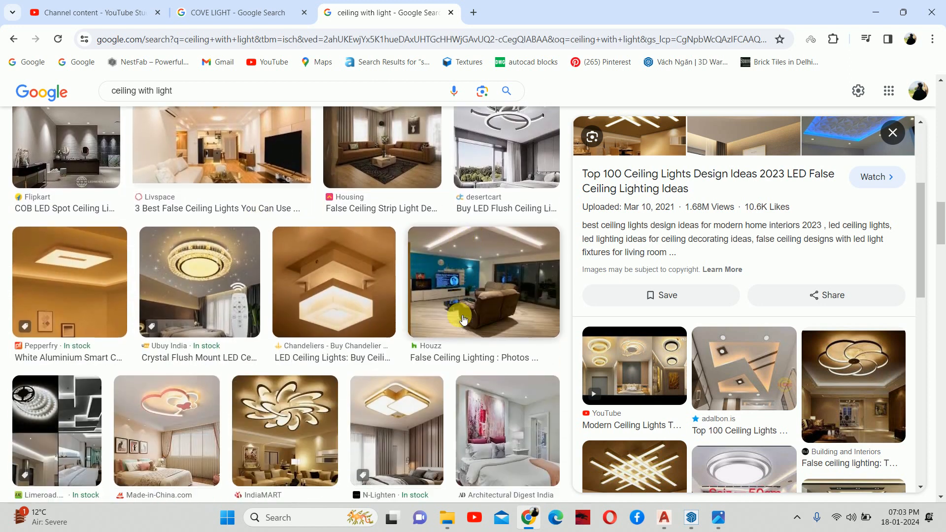
{"action": "scroll", "coordinate": [461, 320], "scroll_direction": "down", "scroll_amount": 3}
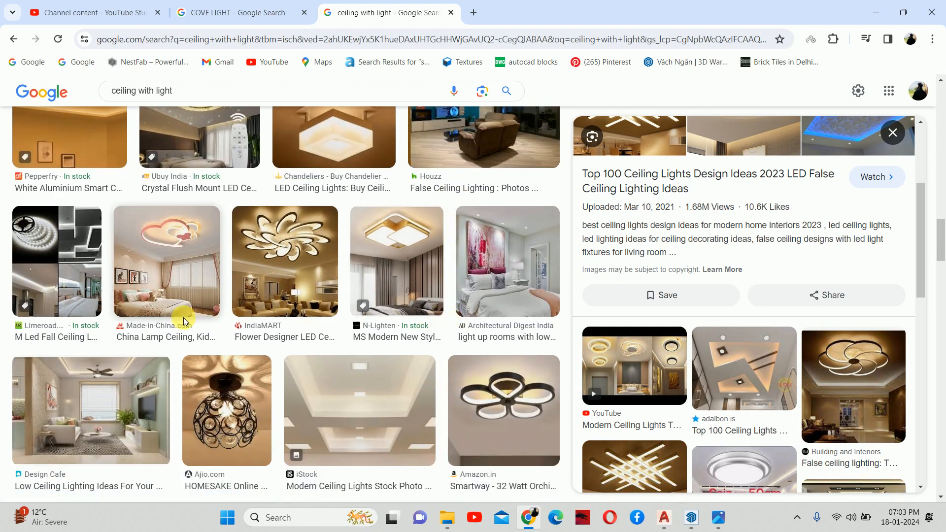
{"action": "scroll", "coordinate": [183, 317], "scroll_direction": "down", "scroll_amount": 5}
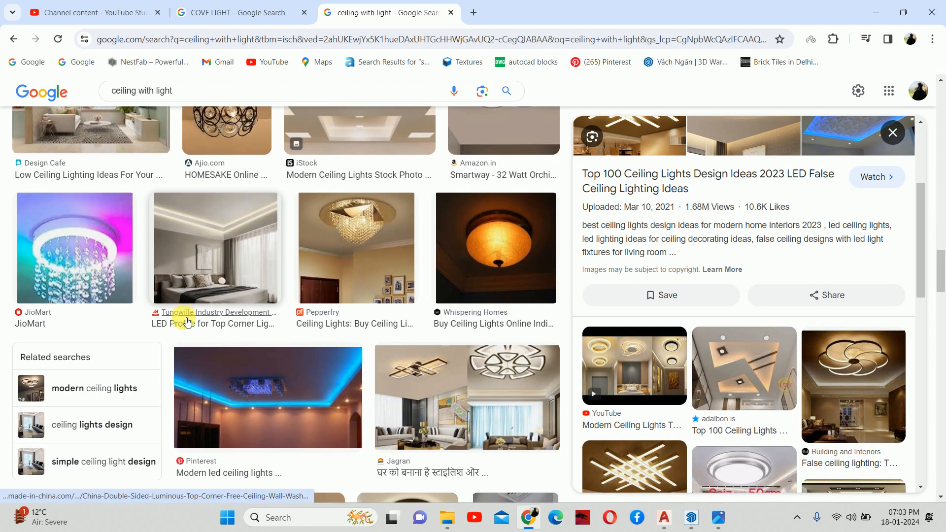
{"action": "scroll", "coordinate": [187, 321], "scroll_direction": "down", "scroll_amount": 4}
{"action": "scroll", "coordinate": [188, 321], "scroll_direction": "down", "scroll_amount": 3}
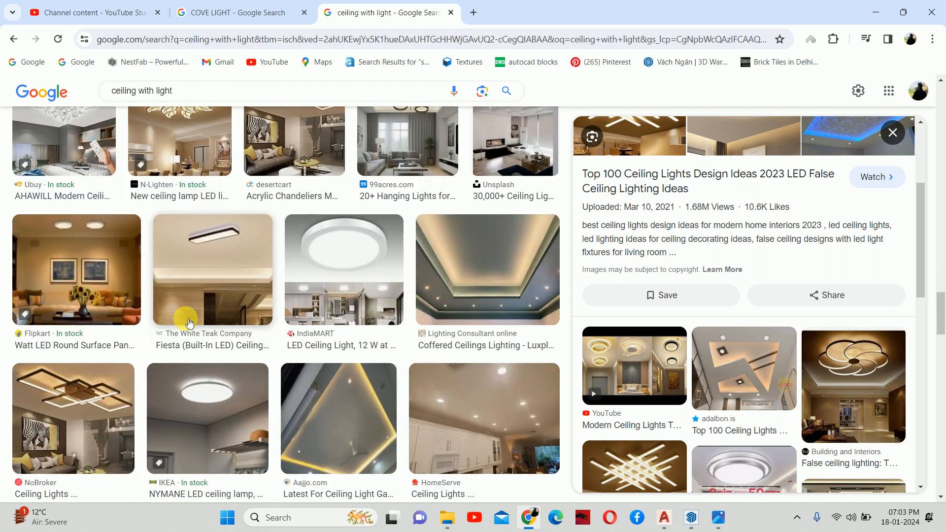
{"action": "scroll", "coordinate": [192, 321], "scroll_direction": "down", "scroll_amount": 3}
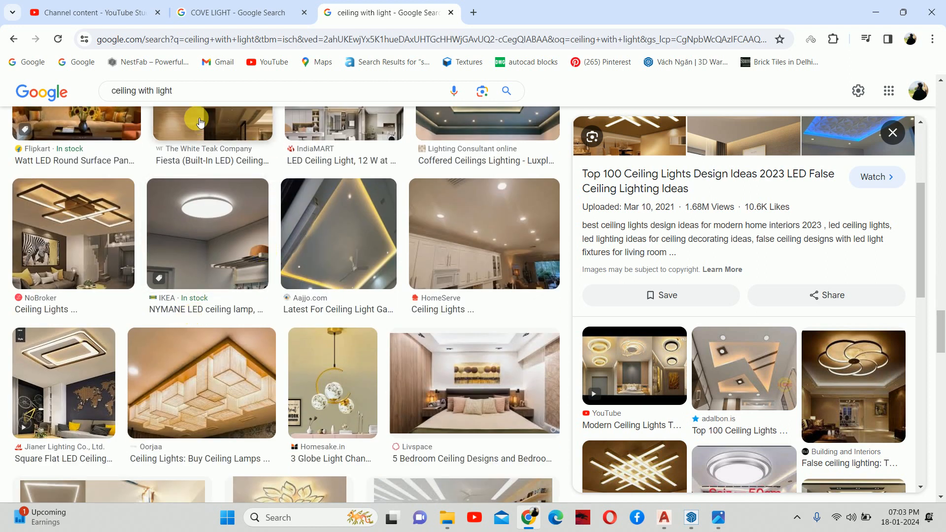
{"action": "left_click_drag", "start_coordinate": [174, 91], "coordinate": [4, 97]}
{"action": "type", "text": "be"}
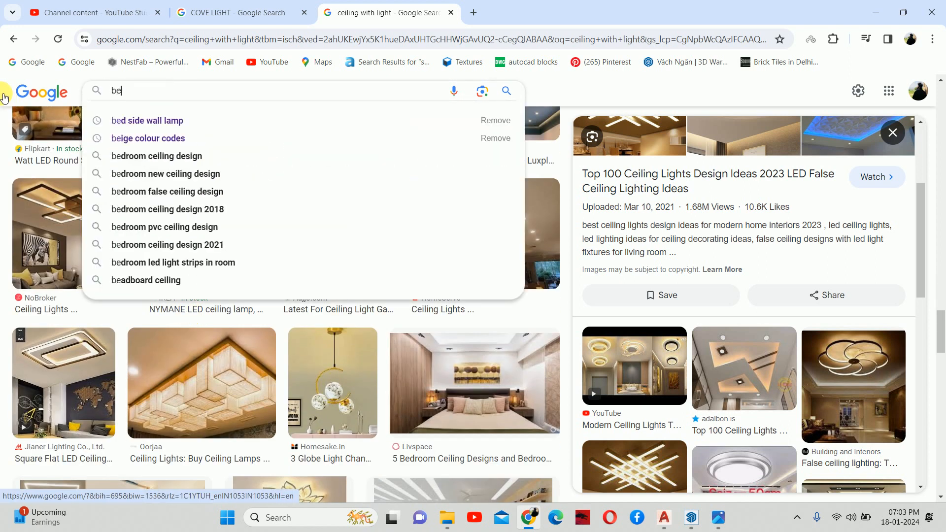
{"action": "key", "text": "Escape"}
Open Pinterest in a new browser tab and search it for "bedroom ceiling"
{"action": "left_click", "coordinate": [472, 12]}
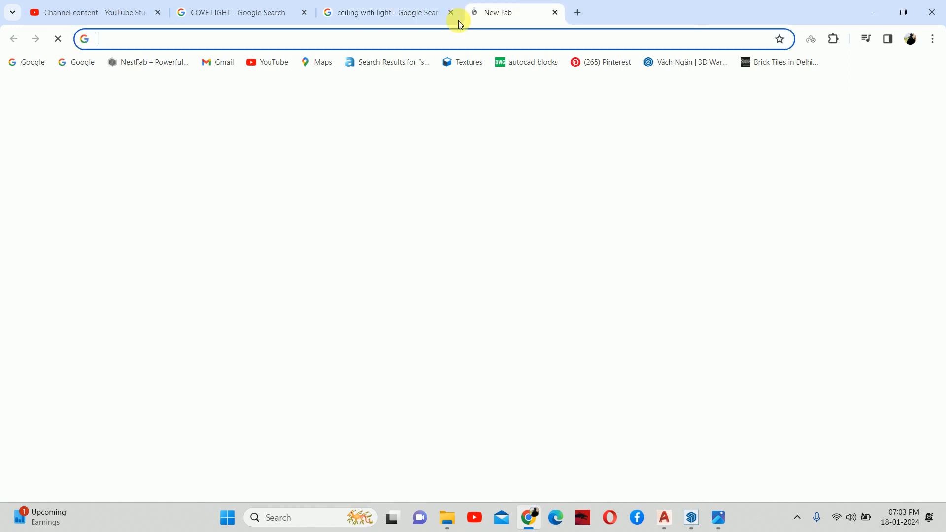
{"action": "left_click", "coordinate": [438, 388]}
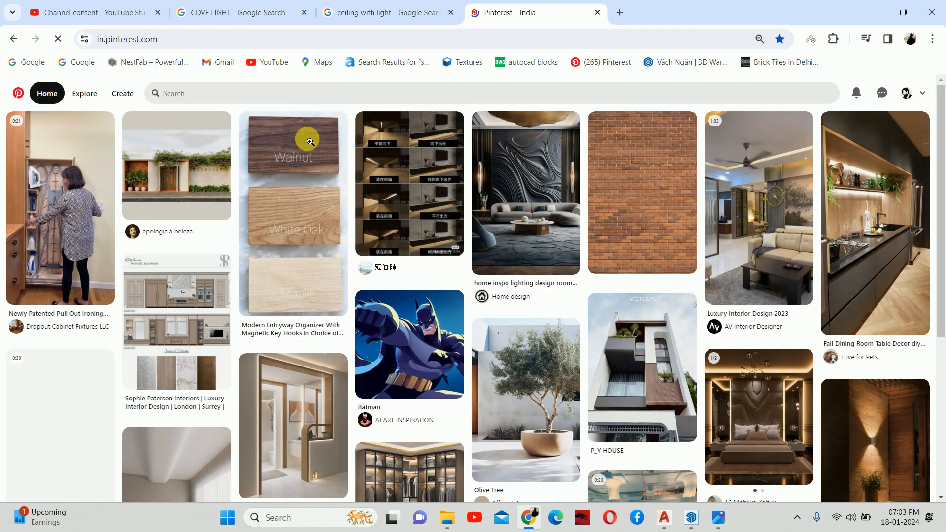
{"action": "left_click", "coordinate": [273, 91]}
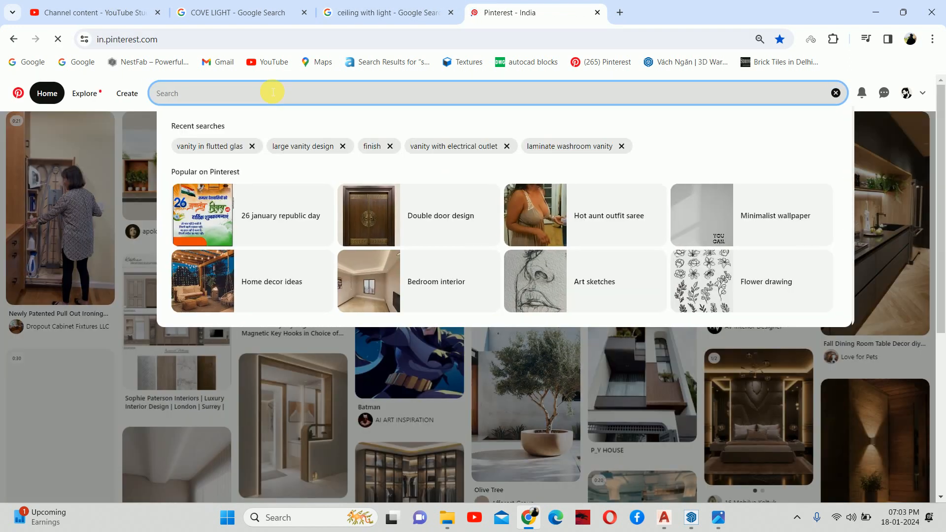
{"action": "type", "text": "bedroom c"}
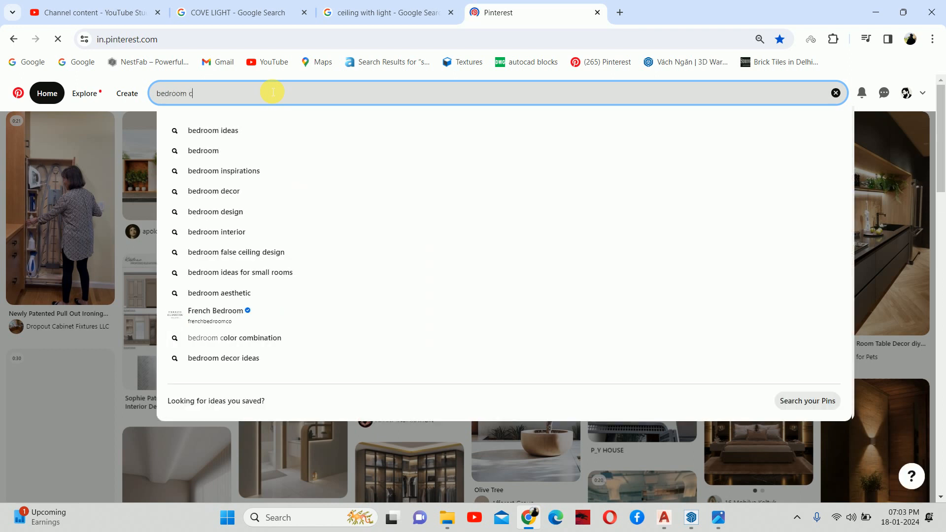
{"action": "type", "text": "eiling"}
{"action": "key", "text": "Return"}
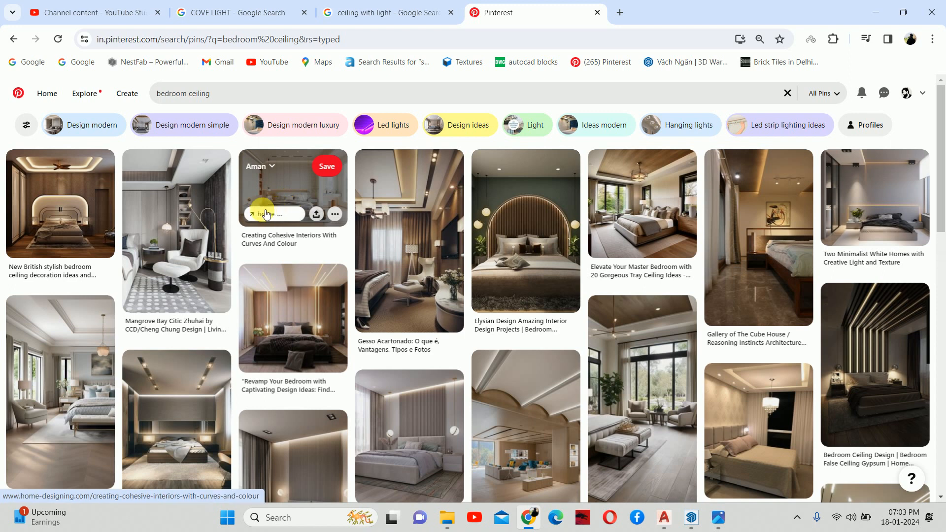
View the "Mangrove Bay Citic Zhuhai" and "Two Minimalist White Homes with Creative Light and Texture" pins for their ceiling light placement
{"action": "left_click", "coordinate": [191, 220]}
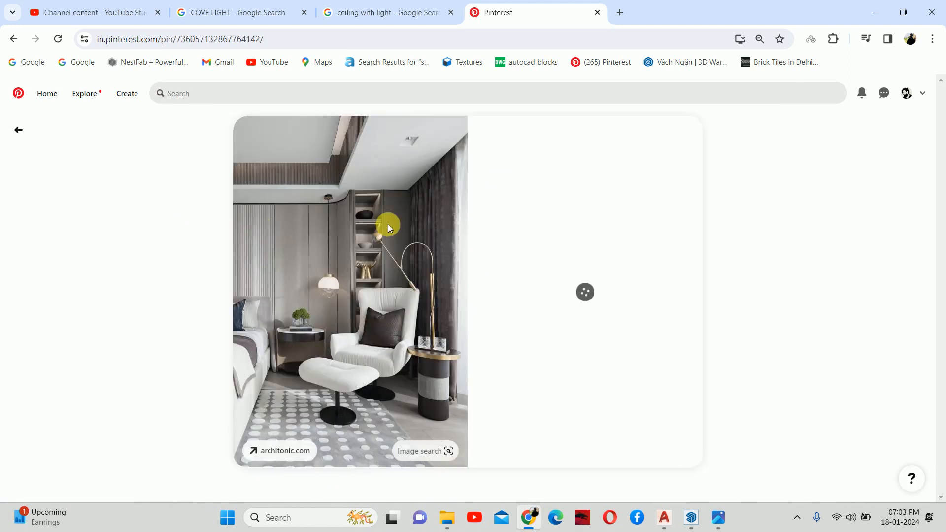
{"action": "key", "text": "alt+Left"}
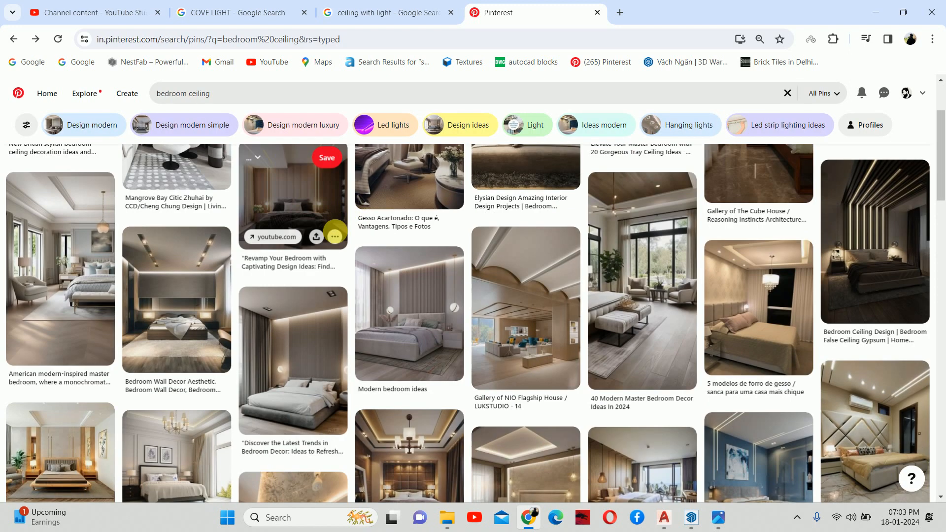
{"action": "scroll", "coordinate": [417, 271], "scroll_direction": "up", "scroll_amount": 3}
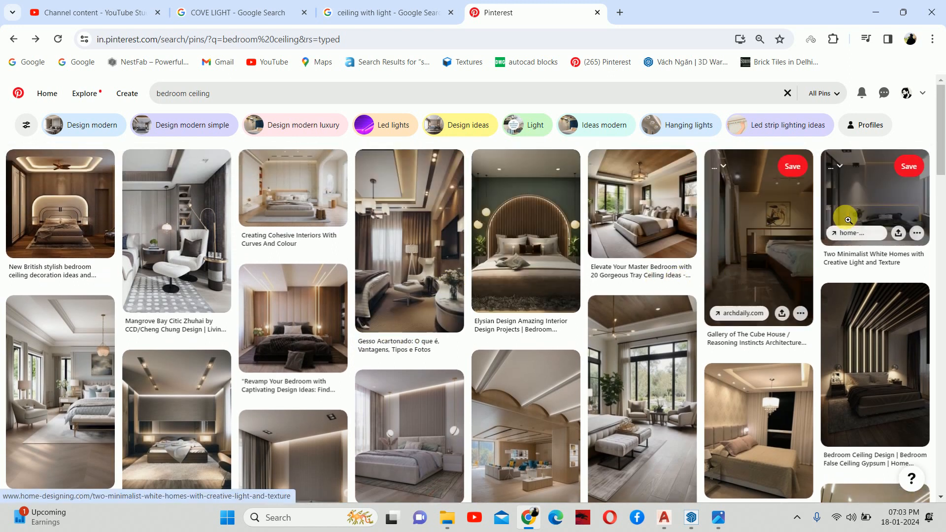
{"action": "left_click", "coordinate": [853, 190]}
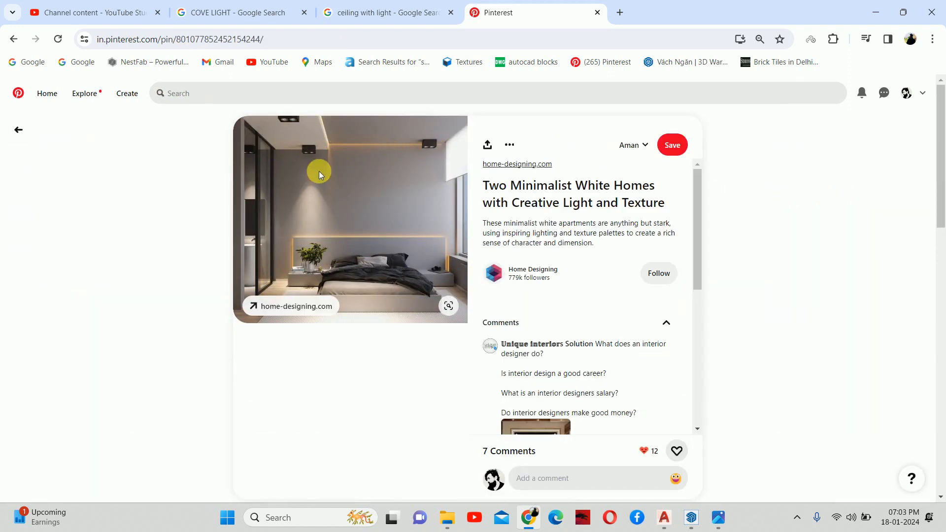
{"action": "scroll", "coordinate": [342, 211], "scroll_direction": "down", "scroll_amount": 5}
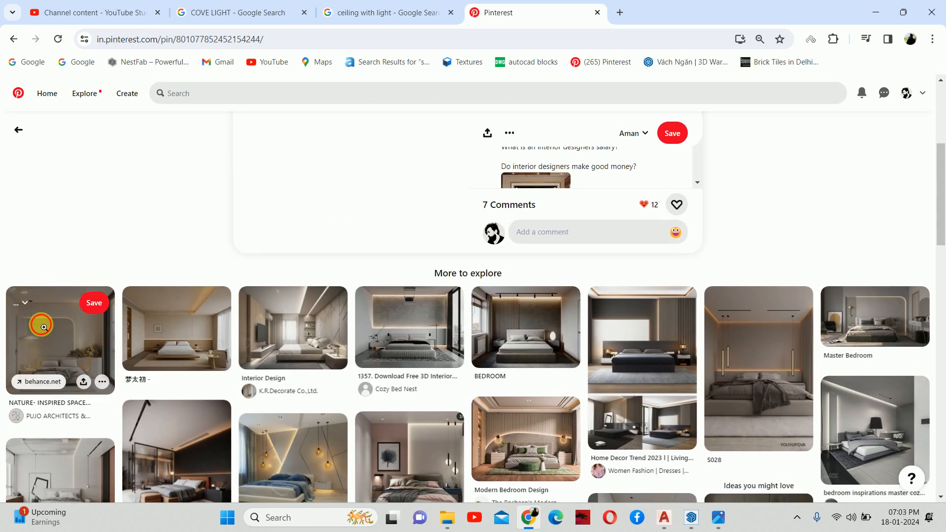
Examine the ceiling spotlights in the related "NATURE- INSPIRED SPACE" pin and two "CASA LINDA INTERIOR" bedroom pins
{"action": "left_click", "coordinate": [40, 320]}
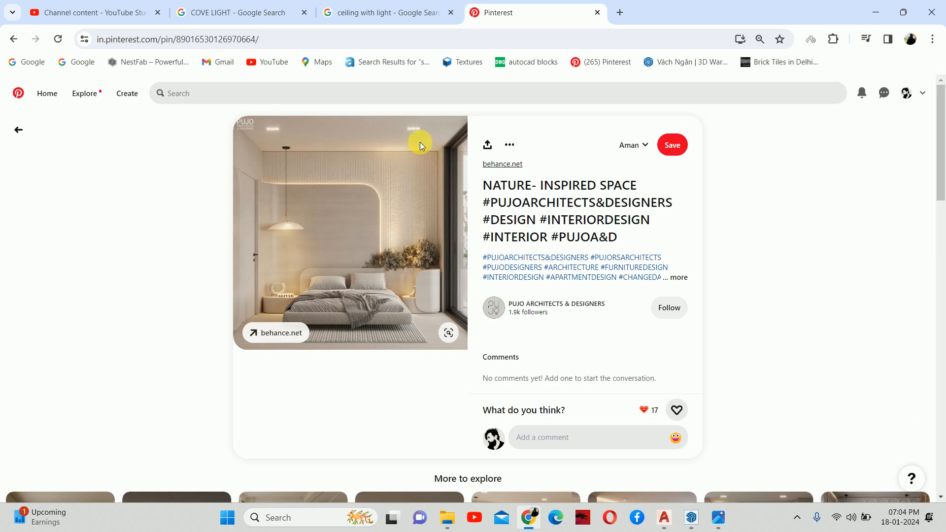
{"action": "scroll", "coordinate": [409, 158], "scroll_direction": "down", "scroll_amount": 5}
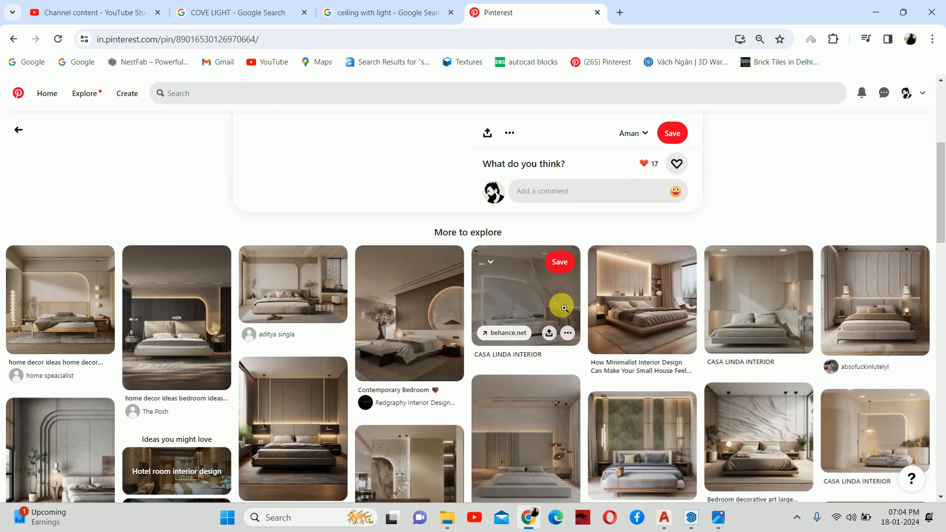
{"action": "left_click", "coordinate": [553, 306]}
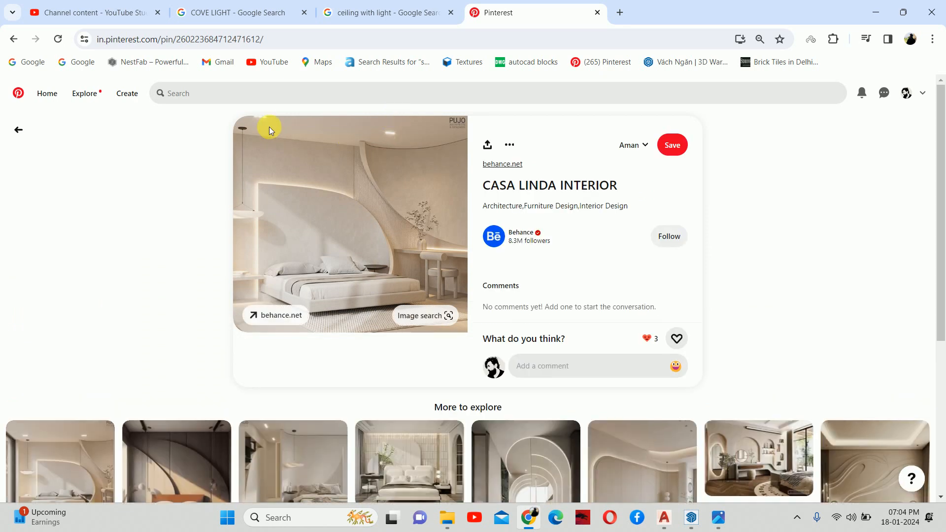
{"action": "scroll", "coordinate": [362, 192], "scroll_direction": "down", "scroll_amount": 2}
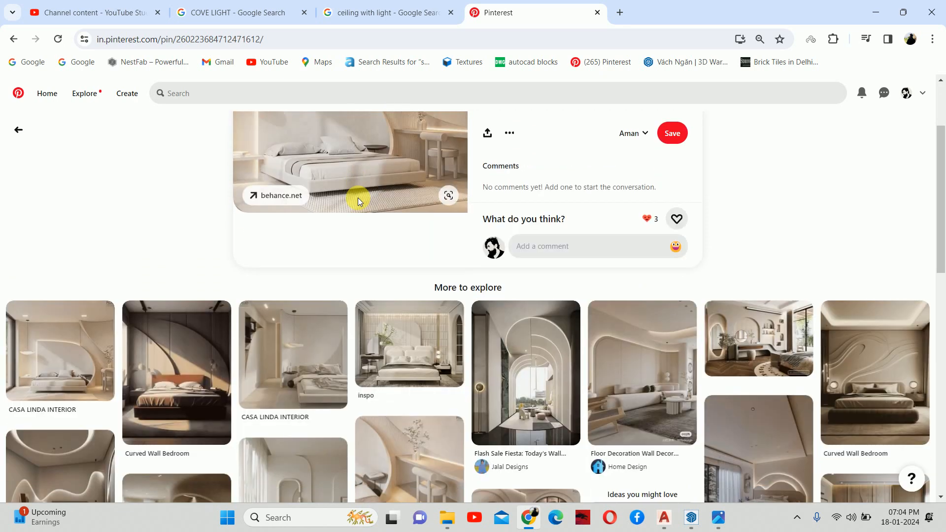
{"action": "left_click", "coordinate": [282, 350]}
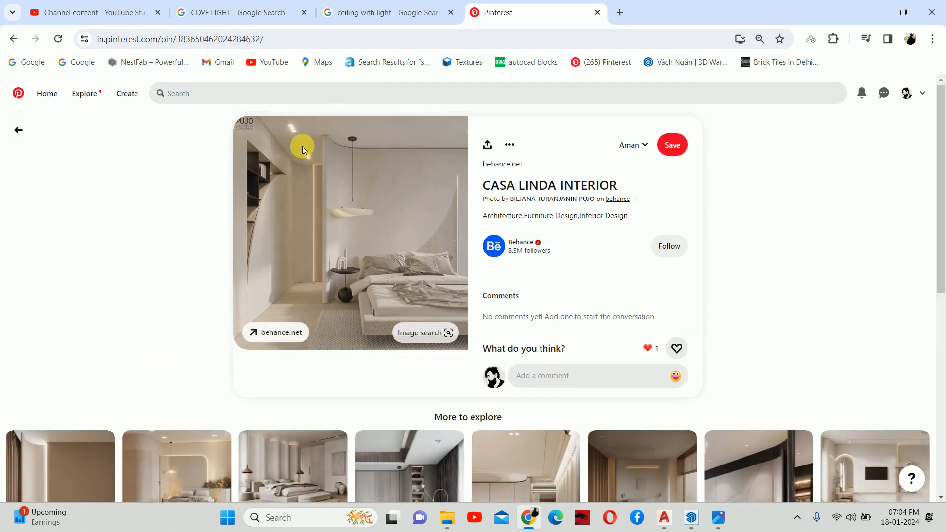
Switch back to the "ELECTRIC PROJECT 1 NEW" drawing in AutoCAD and clear any active command
{"action": "left_click", "coordinate": [871, 10]}
{"action": "key", "text": "Escape"}
{"action": "key", "text": "Escape"}
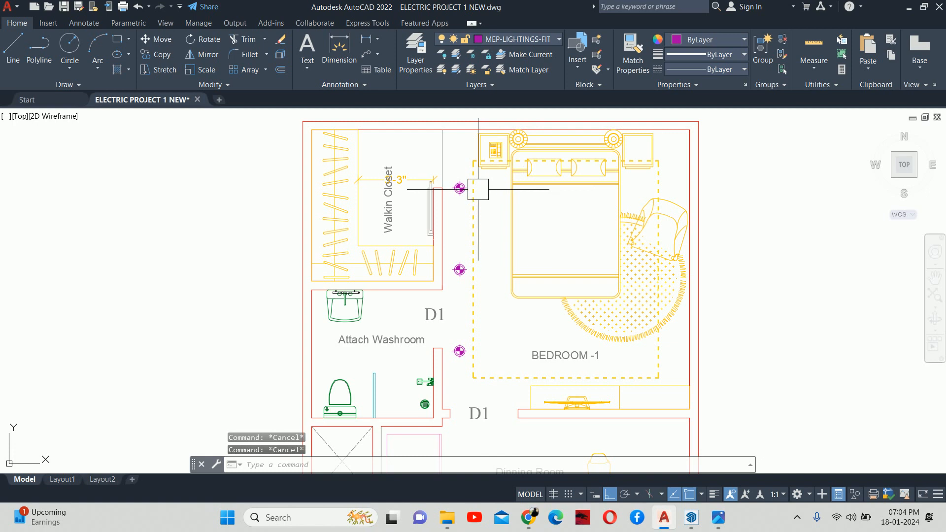
{"action": "key", "text": "Escape"}
{"action": "scroll", "coordinate": [460, 330], "scroll_direction": "up", "scroll_amount": 3}
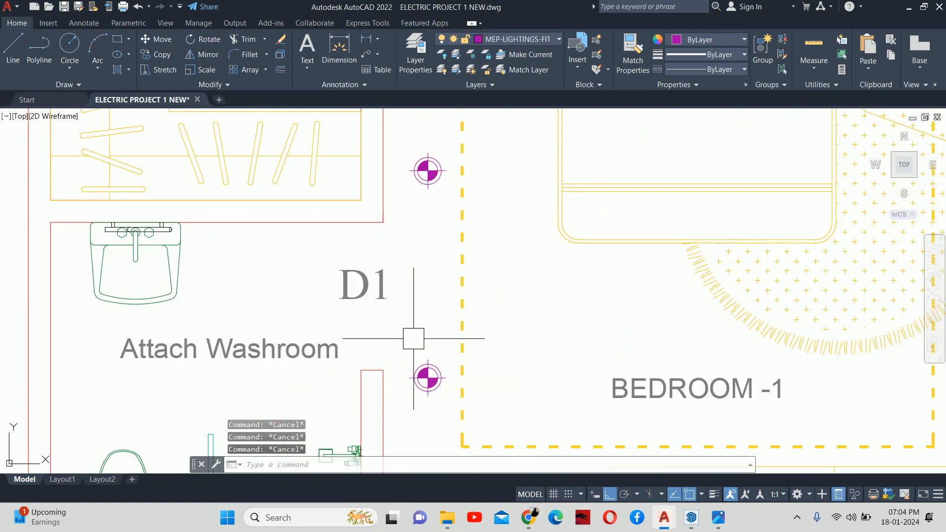
{"action": "type", "text": "co"}
{"action": "key", "text": "Return"}
{"action": "scroll", "coordinate": [408, 380], "scroll_direction": "up", "scroll_amount": 4}
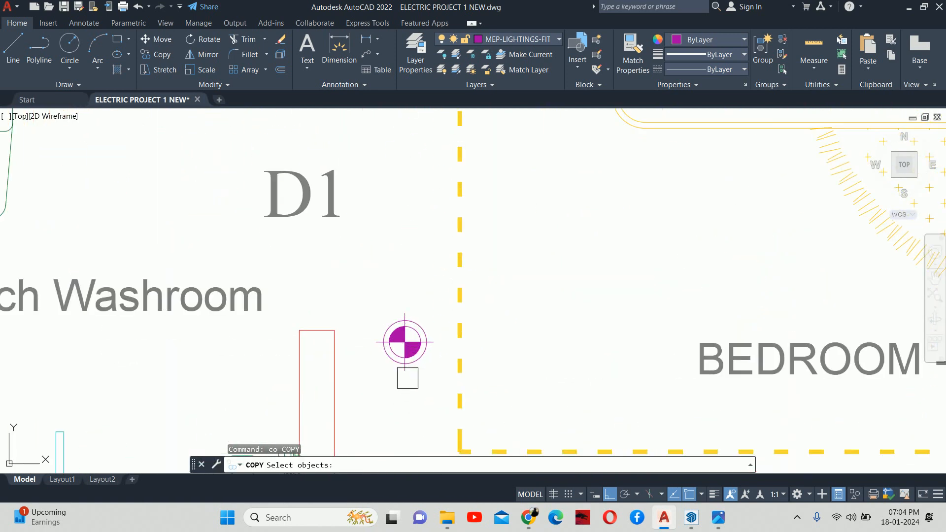
{"action": "key", "text": "Escape"}
{"action": "scroll", "coordinate": [405, 337], "scroll_direction": "down", "scroll_amount": 8}
Undo the down light placement, point style change and division made on the guide line beside the walk-in closet in BEDROOM -1
{"action": "key", "text": "ctrl+z"}
{"action": "key", "text": "ctrl+z"}
{"action": "key", "text": "ctrl+z"}
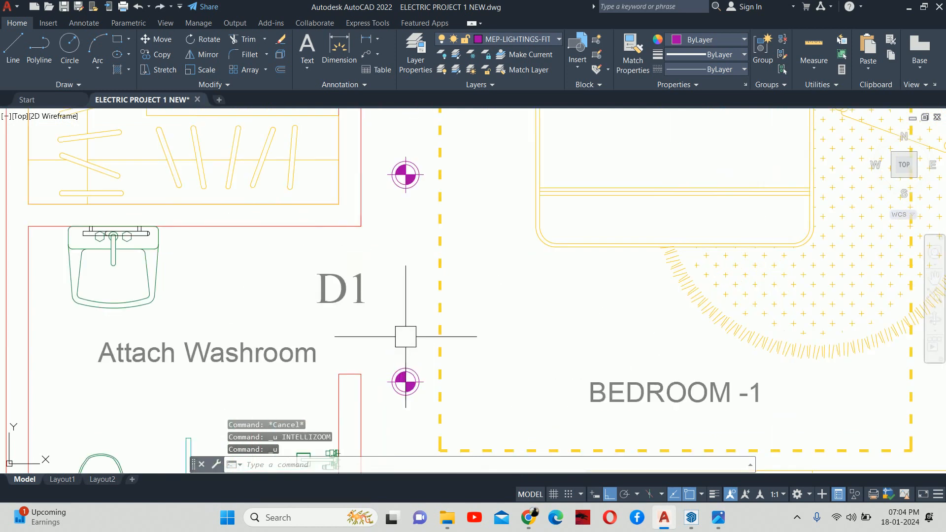
{"action": "key", "text": "ctrl+z"}
{"action": "key", "text": "ctrl+z"}
{"action": "key", "text": "ctrl+z"}
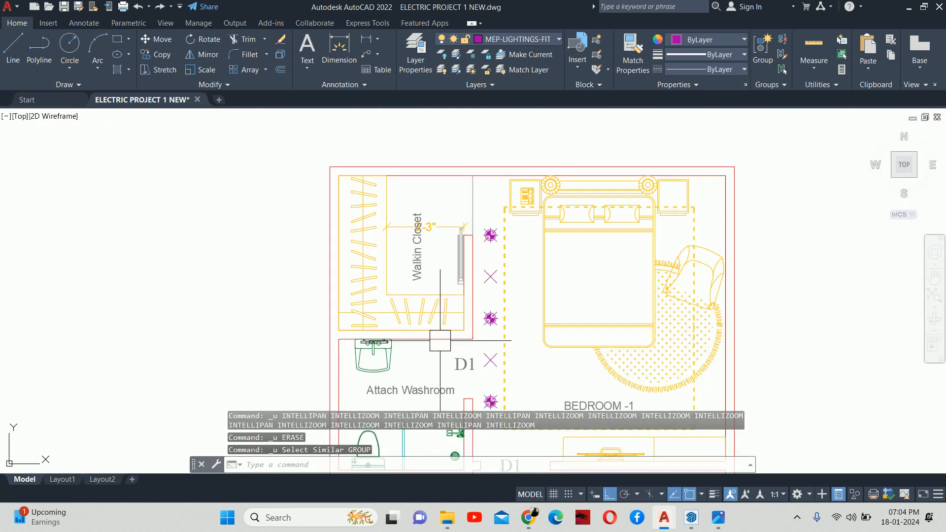
{"action": "key", "text": "ctrl+z"}
{"action": "key", "text": "ctrl+z"}
{"action": "key", "text": "ctrl+z"}
{"action": "key", "text": "ctrl+z"}
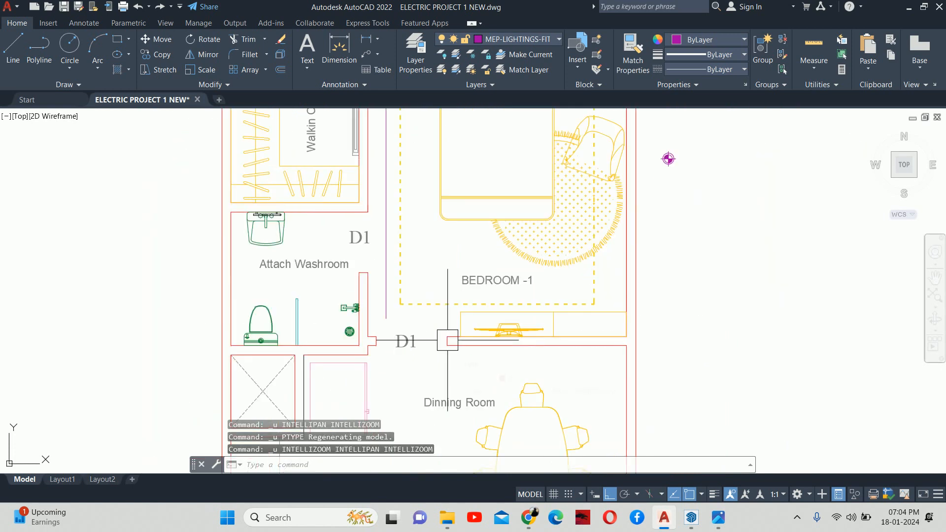
{"action": "key", "text": "ctrl+z"}
Open the point style settings with DDPTYPE and accept the X marker at 5% size relative to the screen
{"action": "scroll", "coordinate": [570, 207], "scroll_direction": "up", "scroll_amount": 4}
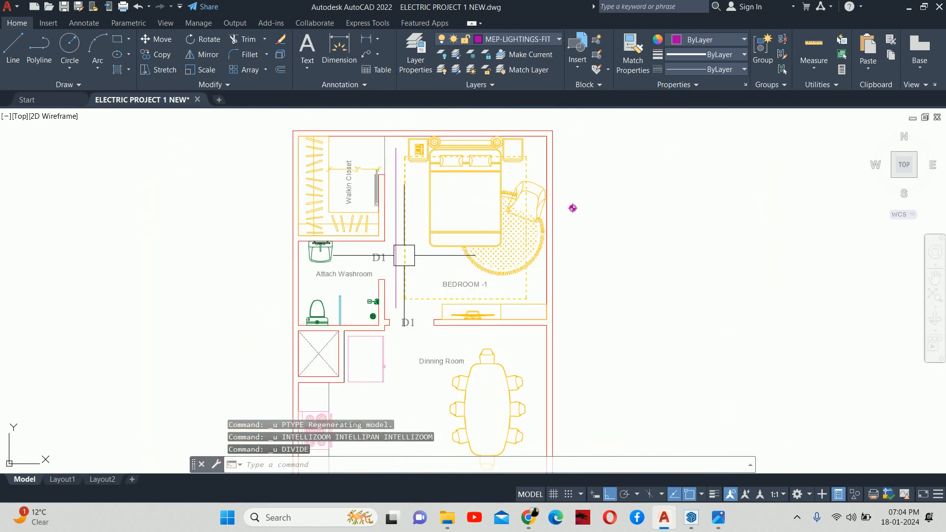
{"action": "key", "text": "Escape"}
{"action": "key", "text": "Escape"}
{"action": "type", "text": "dd"}
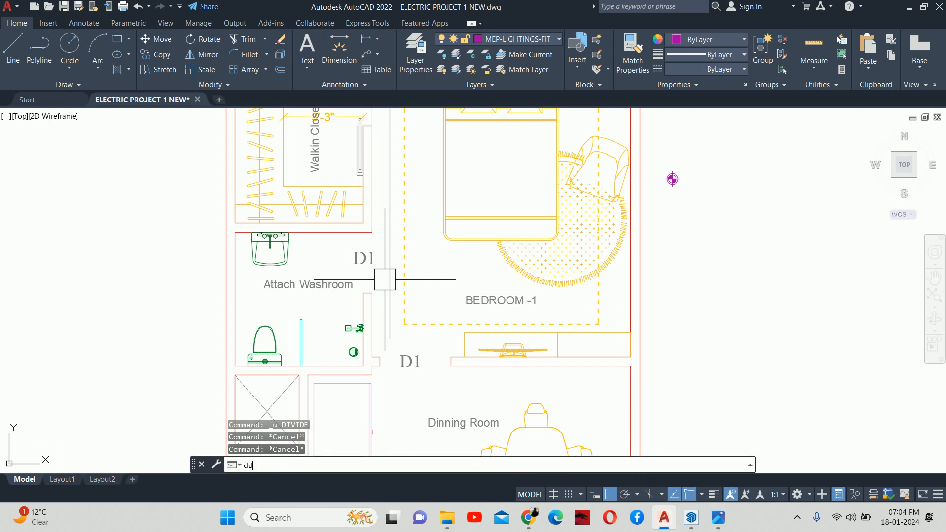
{"action": "type", "text": "ptype"}
{"action": "key", "text": "Return"}
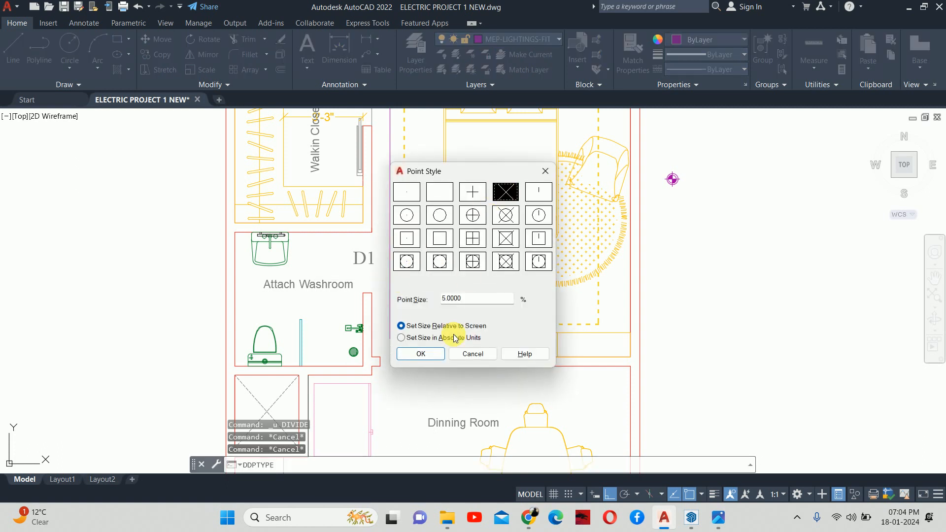
{"action": "left_click", "coordinate": [421, 354]}
Divide the vertical guide line between the walk-in closet and BEDROOM -1's false ceiling outline into 4 segments
{"action": "scroll", "coordinate": [454, 341], "scroll_direction": "down", "scroll_amount": 2}
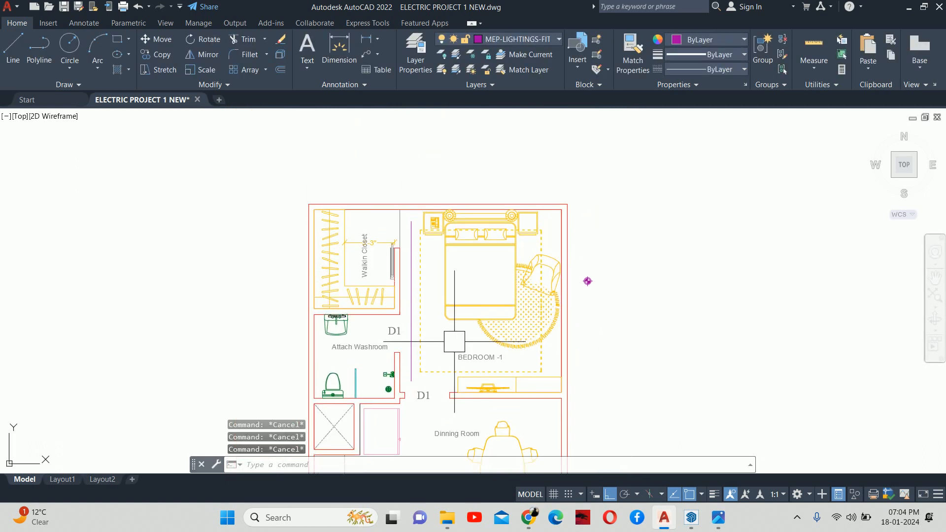
{"action": "type", "text": "div"}
{"action": "key", "text": "Return"}
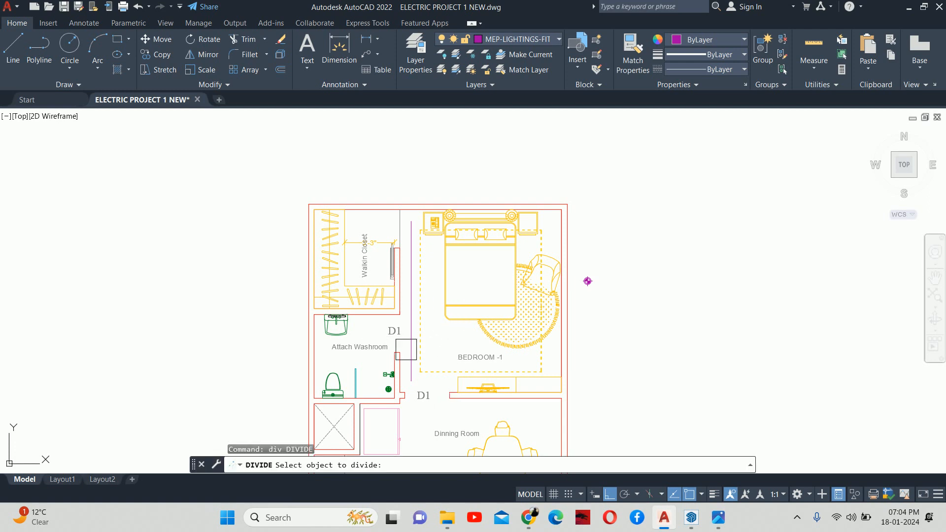
{"action": "scroll", "coordinate": [407, 350], "scroll_direction": "up", "scroll_amount": 4}
{"action": "left_click", "coordinate": [410, 360]}
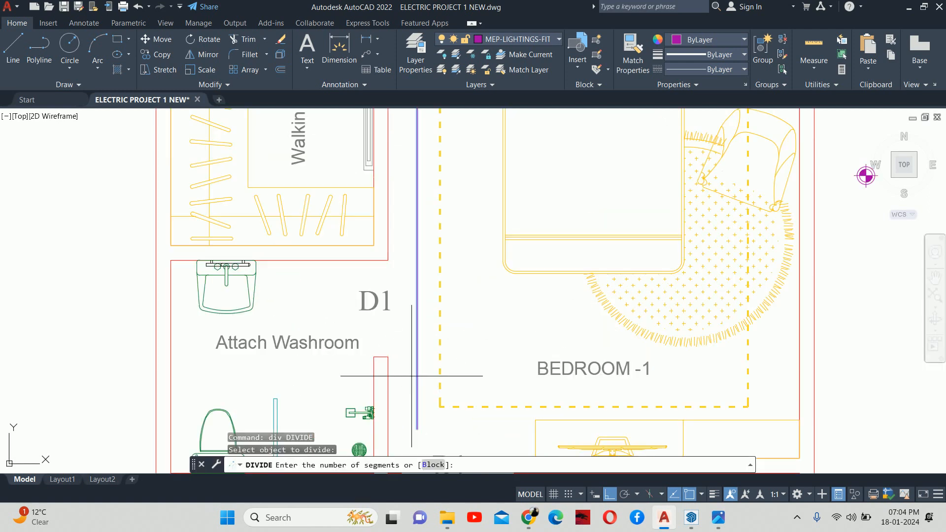
{"action": "type", "text": "4"}
{"action": "key", "text": "Return"}
{"action": "key", "text": "Escape"}
{"action": "key", "text": "Escape"}
{"action": "key", "text": "Escape"}
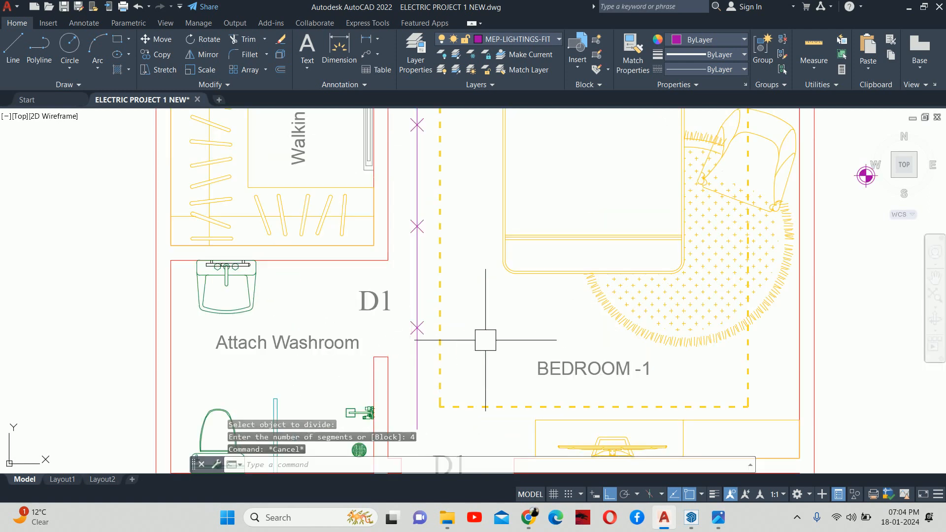
Copy the down light symbol by its centre from outside BEDROOM -1 onto the lowest and uppermost division points of the guide line
{"action": "scroll", "coordinate": [484, 350], "scroll_direction": "down", "scroll_amount": 4}
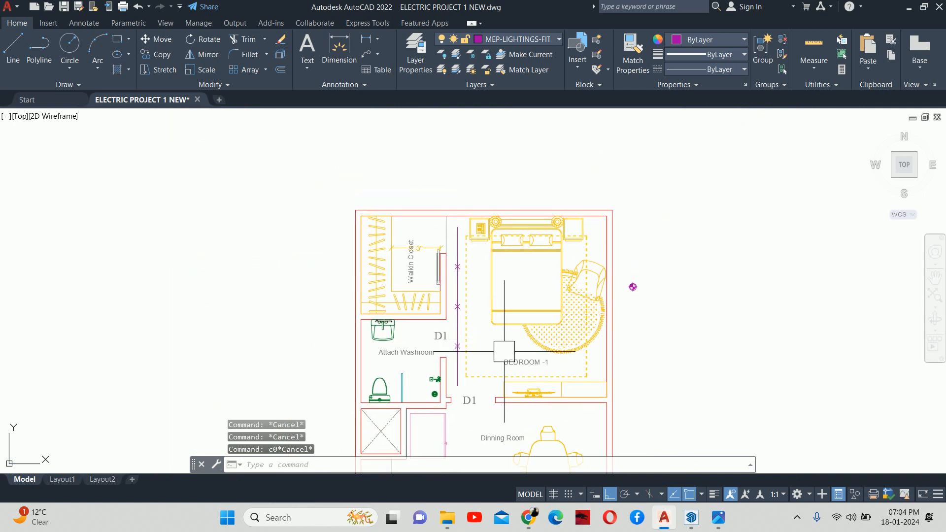
{"action": "type", "text": "co"}
{"action": "key", "text": "Return"}
{"action": "left_click", "coordinate": [633, 287]}
{"action": "key", "text": "Return"}
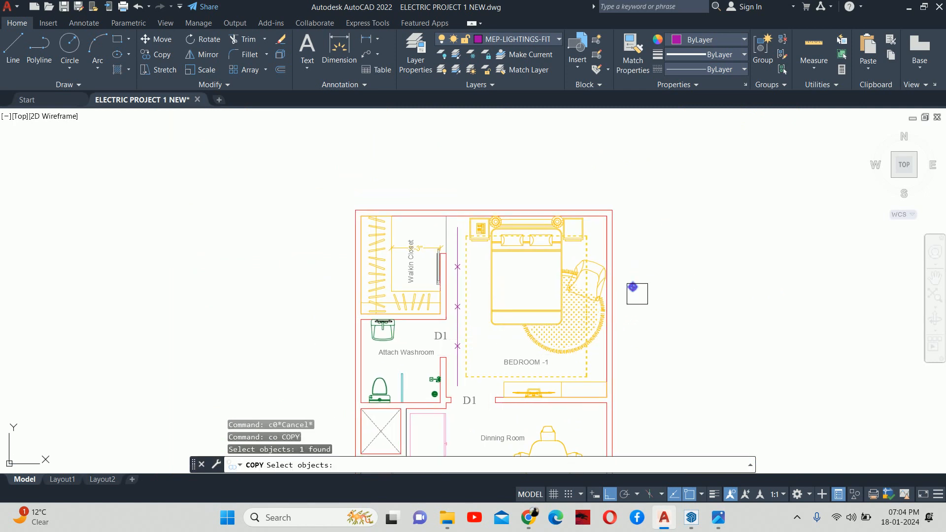
{"action": "scroll", "coordinate": [611, 261], "scroll_direction": "up", "scroll_amount": 10}
{"action": "left_click", "coordinate": [561, 228]}
{"action": "scroll", "coordinate": [561, 228], "scroll_direction": "down", "scroll_amount": 6}
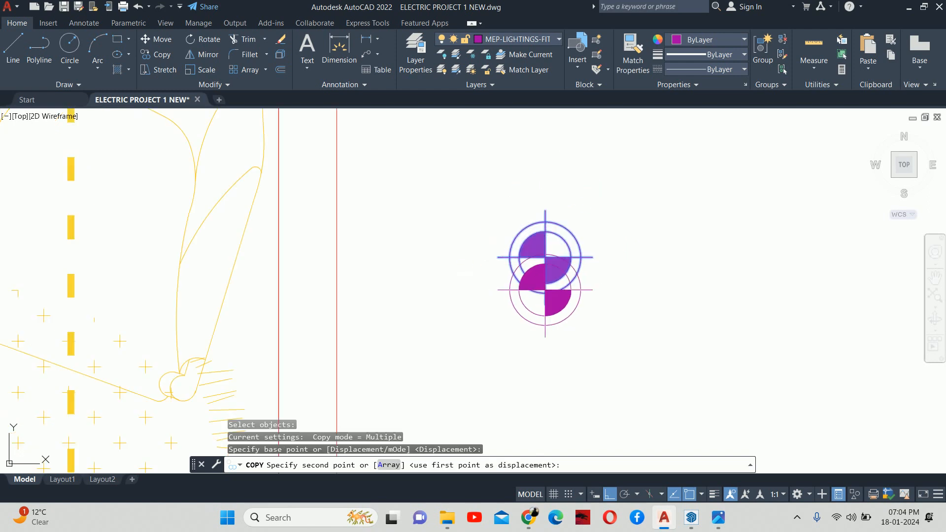
{"action": "left_click", "coordinate": [586, 302]}
{"action": "scroll", "coordinate": [586, 247], "scroll_direction": "up", "scroll_amount": 3}
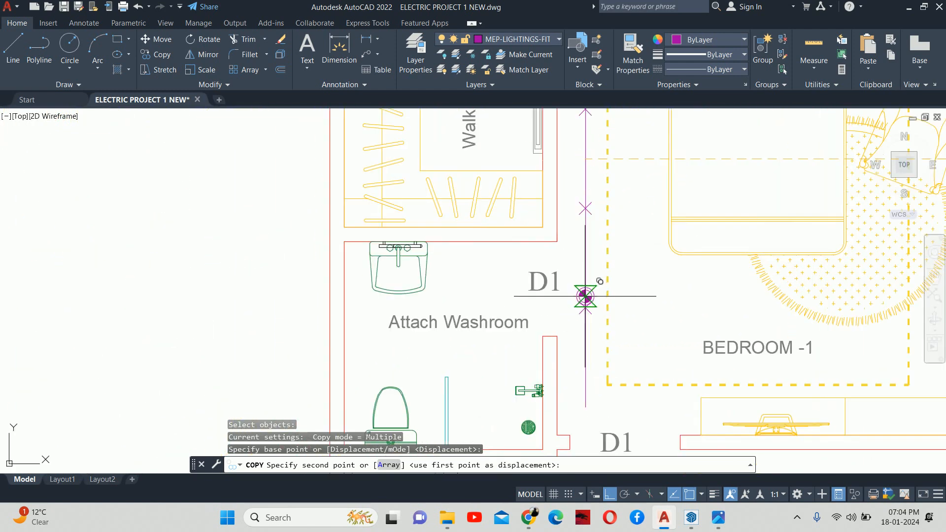
{"action": "left_click", "coordinate": [588, 258]}
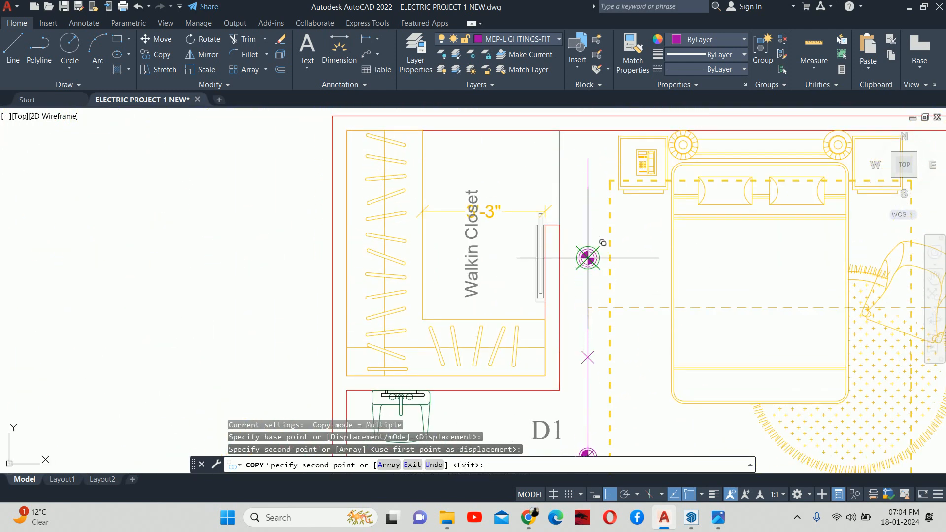
{"action": "key", "text": "Escape"}
{"action": "key", "text": "Escape"}
{"action": "key", "text": "Escape"}
Erase all the division point markers and the vertical guide line beside the walk-in closet
{"action": "scroll", "coordinate": [586, 311], "scroll_direction": "up", "scroll_amount": 2}
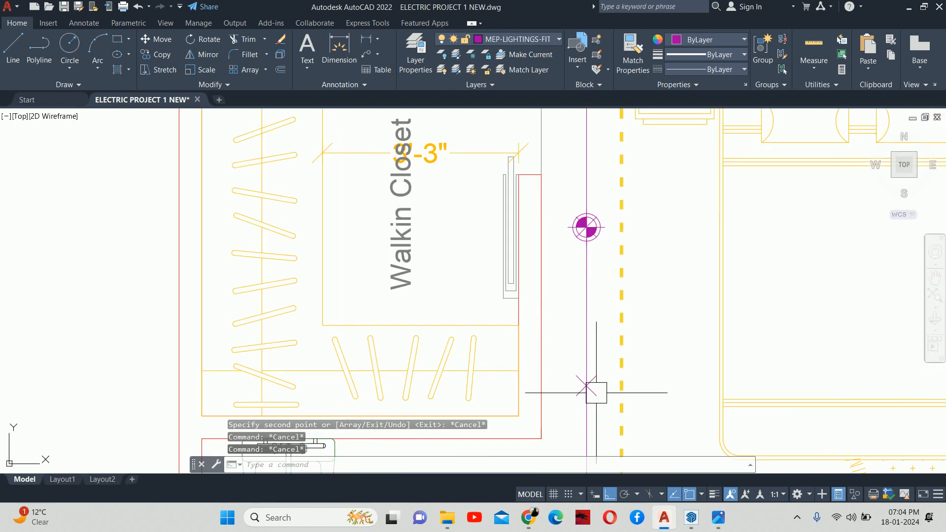
{"action": "left_click", "coordinate": [587, 386]}
{"action": "right_click", "coordinate": [558, 321]}
{"action": "left_click", "coordinate": [603, 199]}
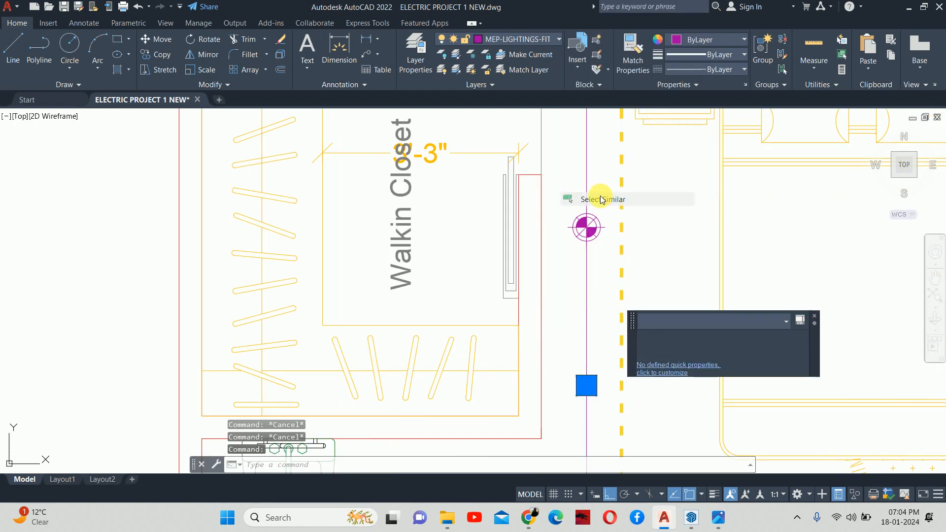
{"action": "key", "text": "Delete"}
{"action": "left_click", "coordinate": [574, 253]}
{"action": "left_click", "coordinate": [589, 296]}
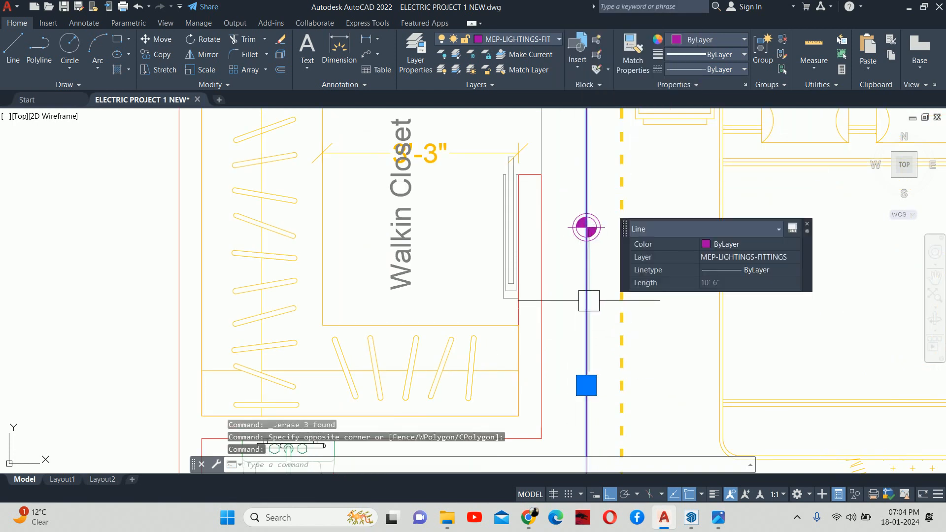
{"action": "key", "text": "Delete"}
{"action": "key", "text": "Escape"}
{"action": "key", "text": "Escape"}
Delete the spare down light symbol outside BEDROOM -1's outer wall
{"action": "scroll", "coordinate": [690, 279], "scroll_direction": "down", "scroll_amount": 5}
{"action": "left_click", "coordinate": [662, 254]}
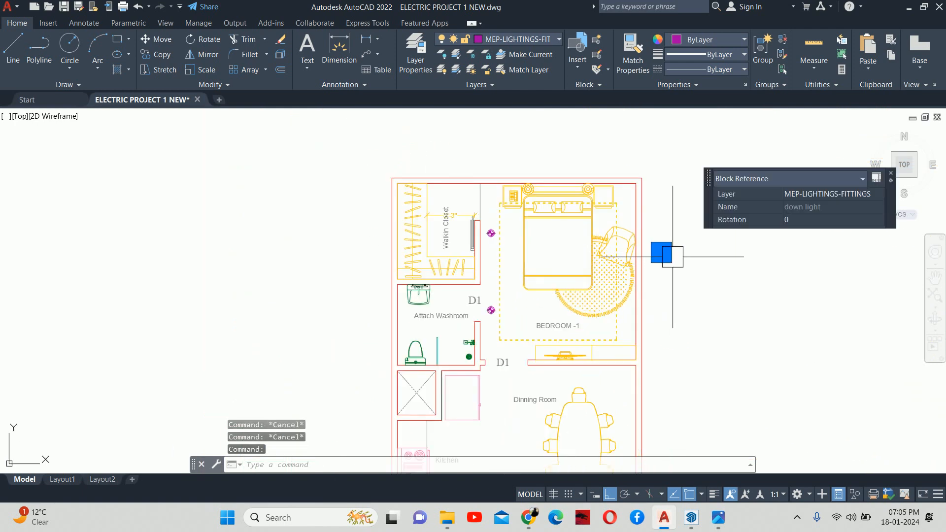
{"action": "key", "text": "Delete"}
{"action": "key", "text": "Escape"}
{"action": "key", "text": "Escape"}
Copy the lower down light near the washroom door 8" straight up to form a pair
{"action": "scroll", "coordinate": [510, 245], "scroll_direction": "up", "scroll_amount": 2}
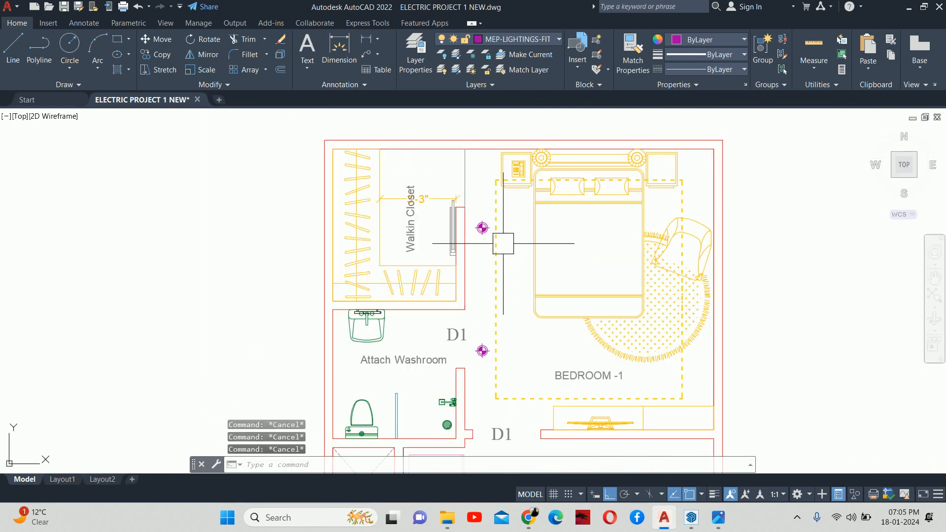
{"action": "type", "text": "o"}
{"action": "key", "text": "Return"}
{"action": "scroll", "coordinate": [486, 355], "scroll_direction": "up", "scroll_amount": 4}
{"action": "left_click", "coordinate": [492, 362]}
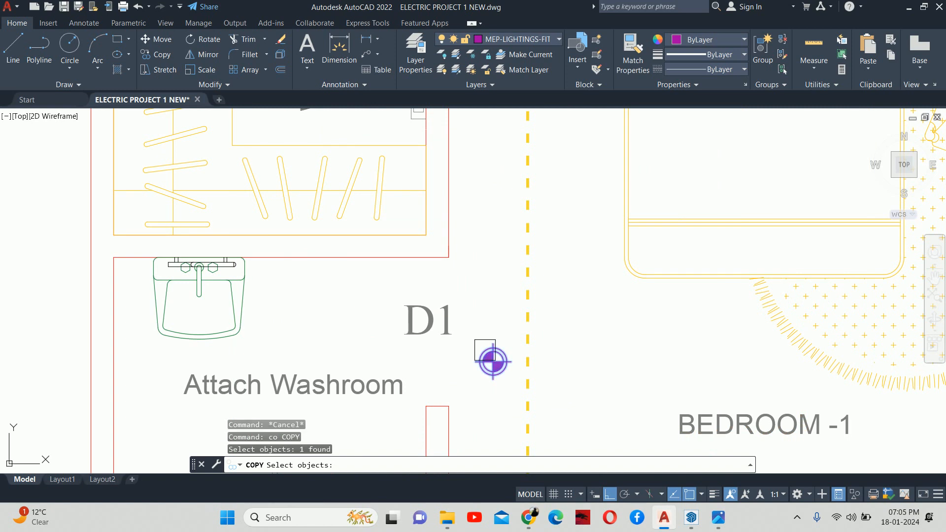
{"action": "key", "text": "Return"}
{"action": "left_click", "coordinate": [567, 370]}
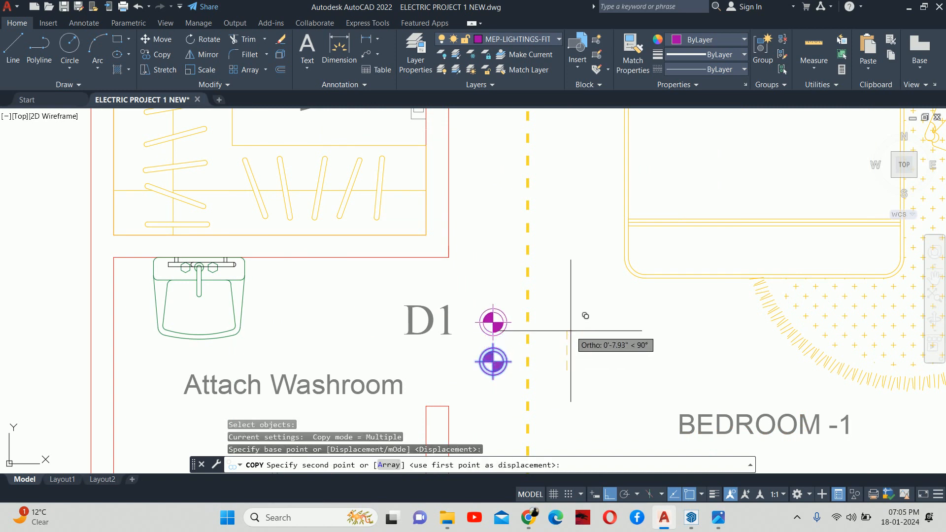
{"action": "type", "text": "8"}
{"action": "key", "text": "Return"}
{"action": "key", "text": "Escape"}
{"action": "key", "text": "Escape"}
{"action": "key", "text": "Escape"}
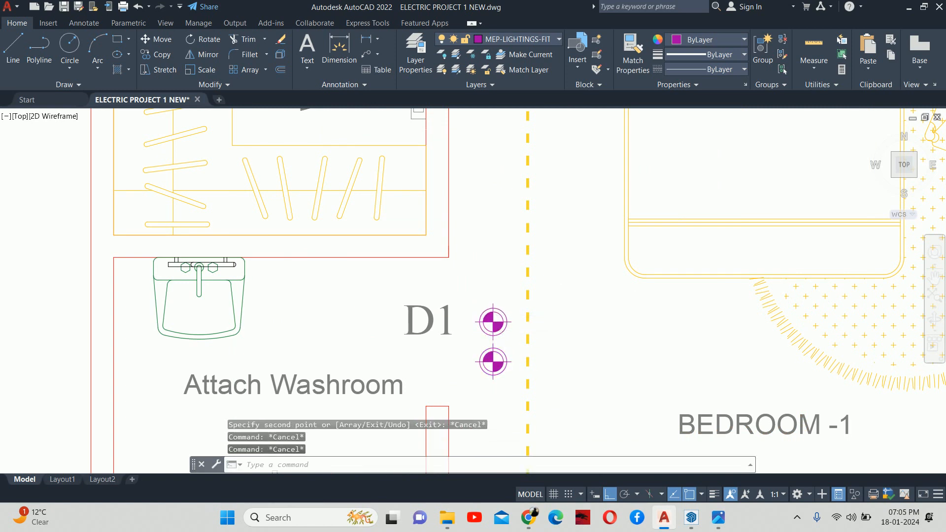
{"action": "scroll", "coordinate": [514, 299], "scroll_direction": "down", "scroll_amount": 3}
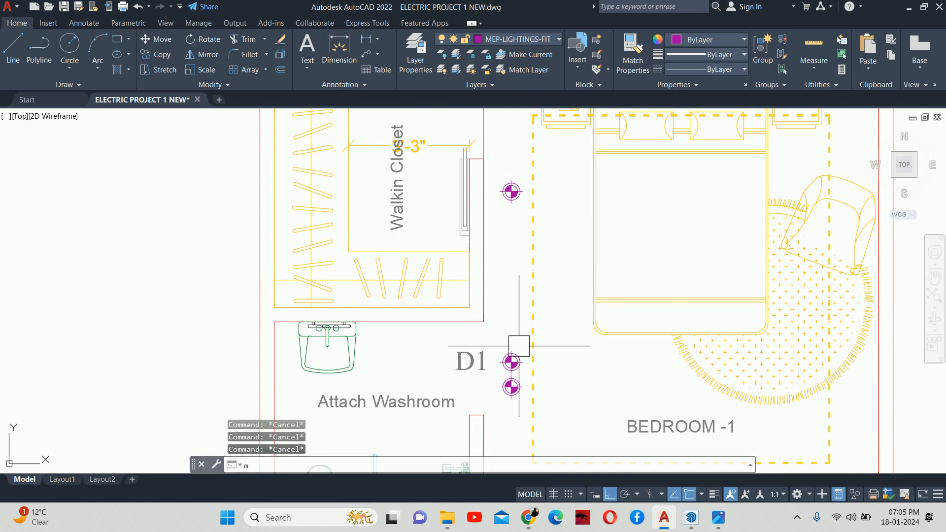
{"action": "key", "text": "Return"}
{"action": "scroll", "coordinate": [513, 360], "scroll_direction": "up", "scroll_amount": 4}
{"action": "left_click", "coordinate": [515, 356]}
{"action": "key", "text": "Escape"}
{"action": "key", "text": "Escape"}
{"action": "key", "text": "Escape"}
{"action": "scroll", "coordinate": [610, 346], "scroll_direction": "down", "scroll_amount": 4}
{"action": "middle_click_drag", "start_coordinate": [574, 300], "coordinate": [547, 339]}
{"action": "type", "text": "co"}
{"action": "key", "text": "Return"}
{"action": "left_click", "coordinate": [542, 220]}
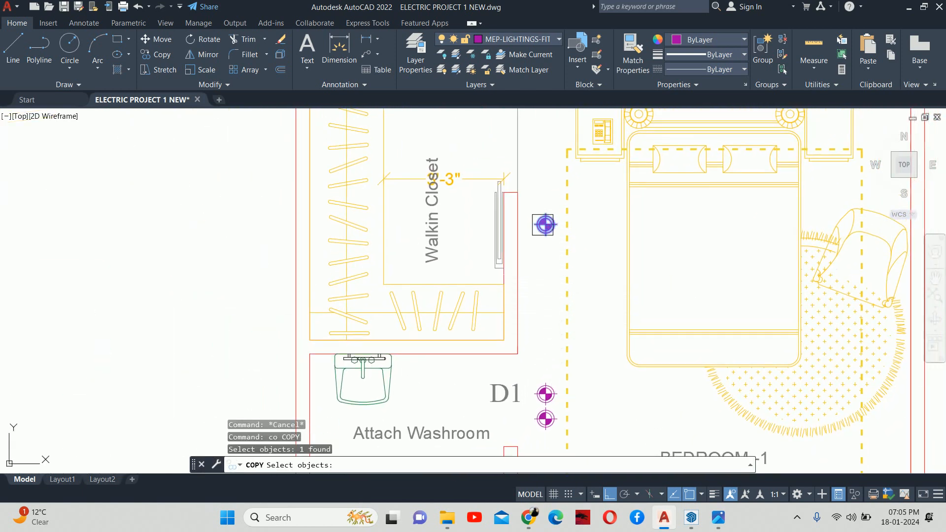
{"action": "key", "text": "Escape"}
{"action": "type", "text": "m"}
{"action": "key", "text": "Return"}
{"action": "scroll", "coordinate": [545, 325], "scroll_direction": "up", "scroll_amount": 3}
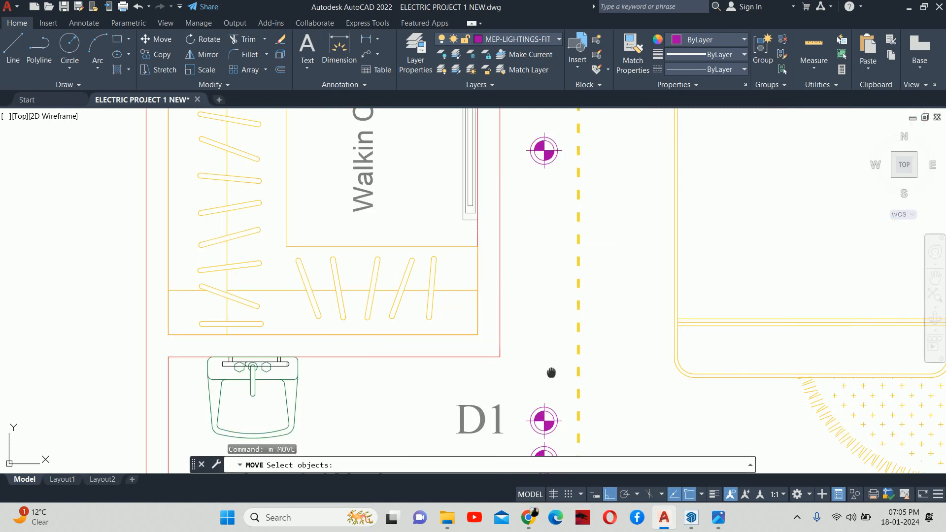
{"action": "scroll", "coordinate": [539, 281], "scroll_direction": "down", "scroll_amount": 4}
{"action": "key", "text": "Escape"}
{"action": "key", "text": "Escape"}
{"action": "key", "text": "Escape"}
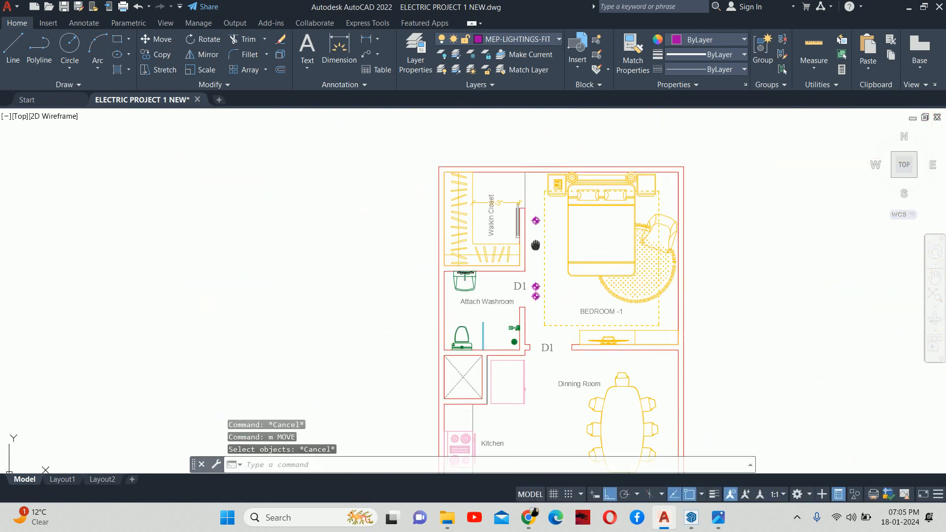
Copy the upper down light beside the walk-in closet 8" straight down to form a second pair
{"action": "type", "text": "co"}
{"action": "key", "text": "Return"}
{"action": "scroll", "coordinate": [520, 295], "scroll_direction": "up", "scroll_amount": 4}
{"action": "left_click", "coordinate": [513, 273]}
{"action": "key", "text": "Return"}
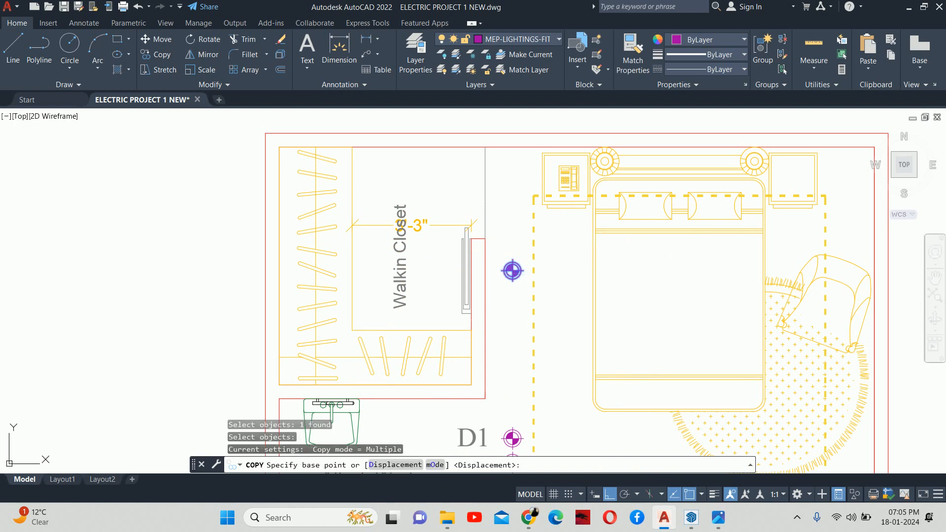
{"action": "left_click", "coordinate": [513, 271]}
{"action": "key", "text": "Escape"}
{"action": "key", "text": "Escape"}
{"action": "key", "text": "Escape"}
{"action": "scroll", "coordinate": [542, 305], "scroll_direction": "down", "scroll_amount": 5}
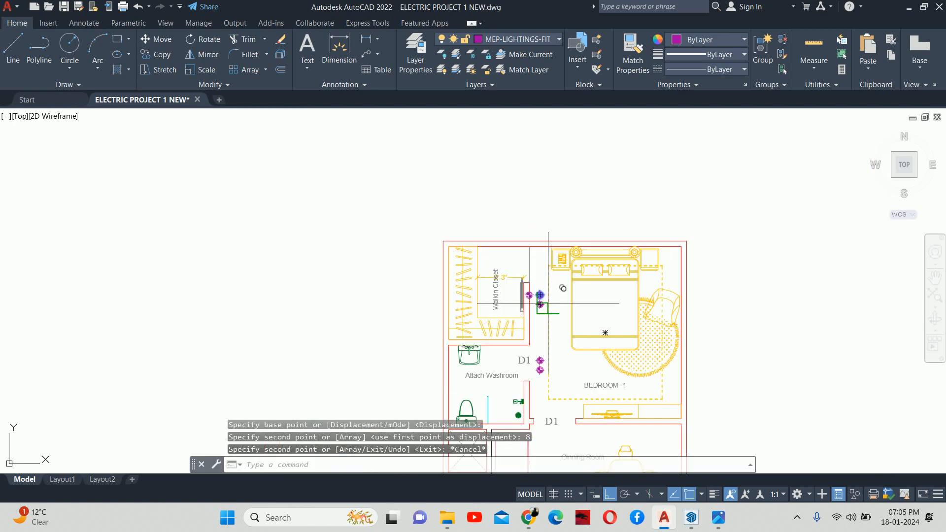
Mirror the four down lights about the vertical centre line of BEDROOM -1's dashed false ceiling outline, keeping the originals
{"action": "scroll", "coordinate": [512, 276], "scroll_direction": "up", "scroll_amount": 2}
{"action": "type", "text": "i"}
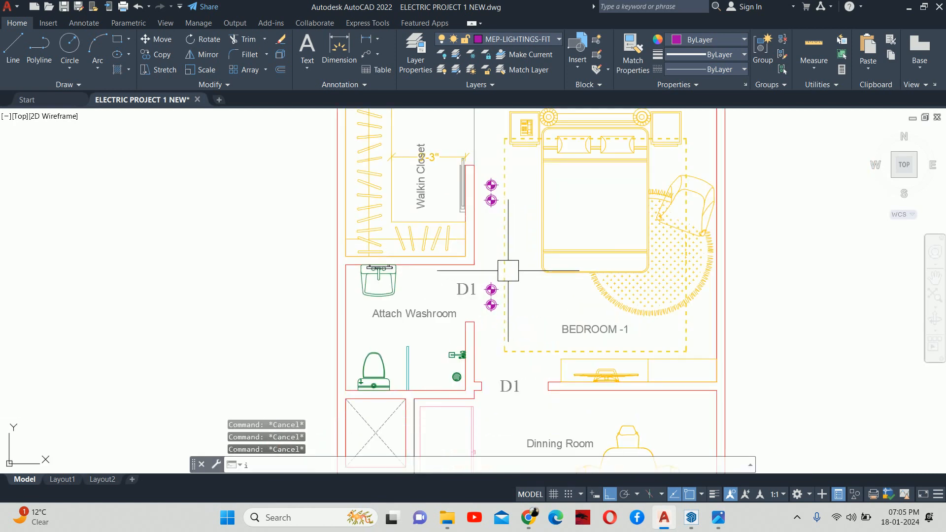
{"action": "type", "text": "mi"}
{"action": "key", "text": "Return"}
{"action": "scroll", "coordinate": [479, 167], "scroll_direction": "up", "scroll_amount": 4}
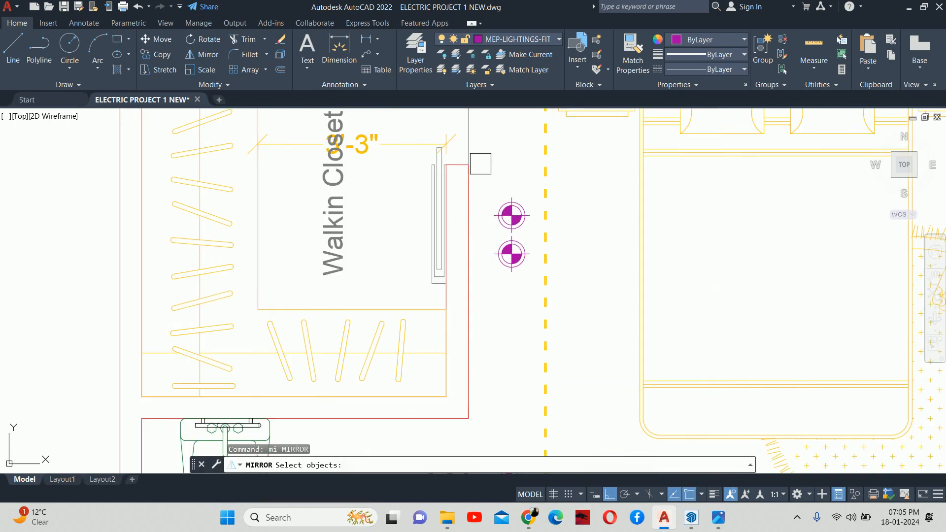
{"action": "scroll", "coordinate": [542, 296], "scroll_direction": "down", "scroll_amount": 3}
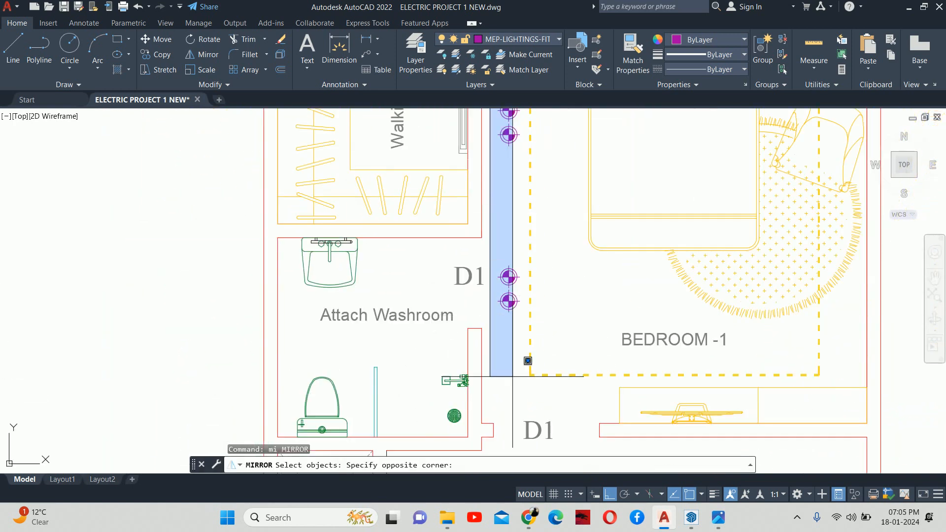
{"action": "left_click", "coordinate": [537, 360]}
{"action": "scroll", "coordinate": [538, 355], "scroll_direction": "down", "scroll_amount": 4}
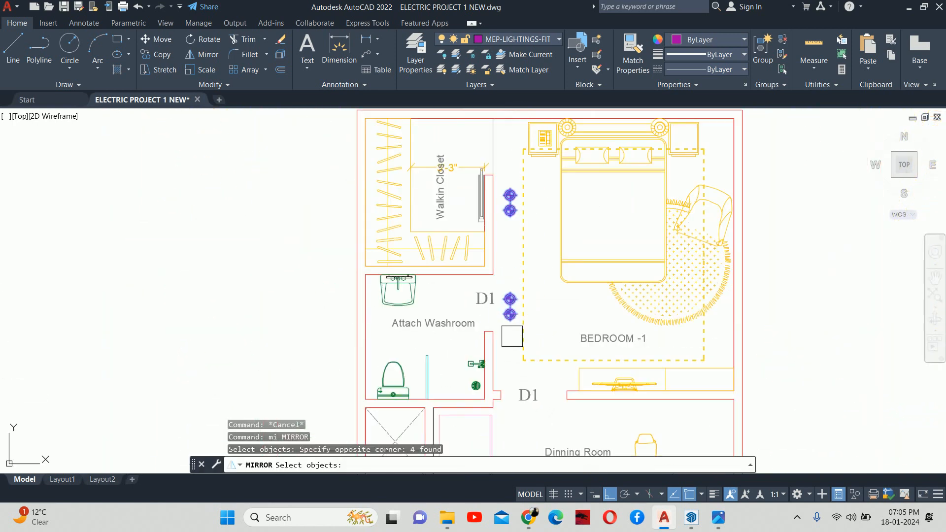
{"action": "middle_click_drag", "start_coordinate": [505, 323], "coordinate": [507, 335]}
{"action": "scroll", "coordinate": [561, 224], "scroll_direction": "up", "scroll_amount": 4}
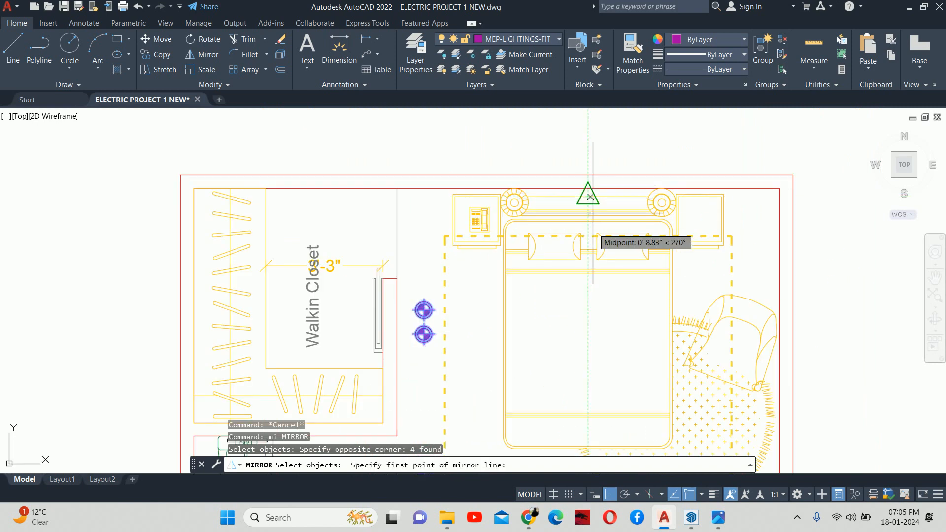
{"action": "scroll", "coordinate": [590, 246], "scroll_direction": "down", "scroll_amount": 4}
{"action": "middle_click_drag", "start_coordinate": [600, 276], "coordinate": [579, 185]}
{"action": "scroll", "coordinate": [562, 261], "scroll_direction": "up", "scroll_amount": 2}
{"action": "scroll", "coordinate": [559, 262], "scroll_direction": "up", "scroll_amount": 2}
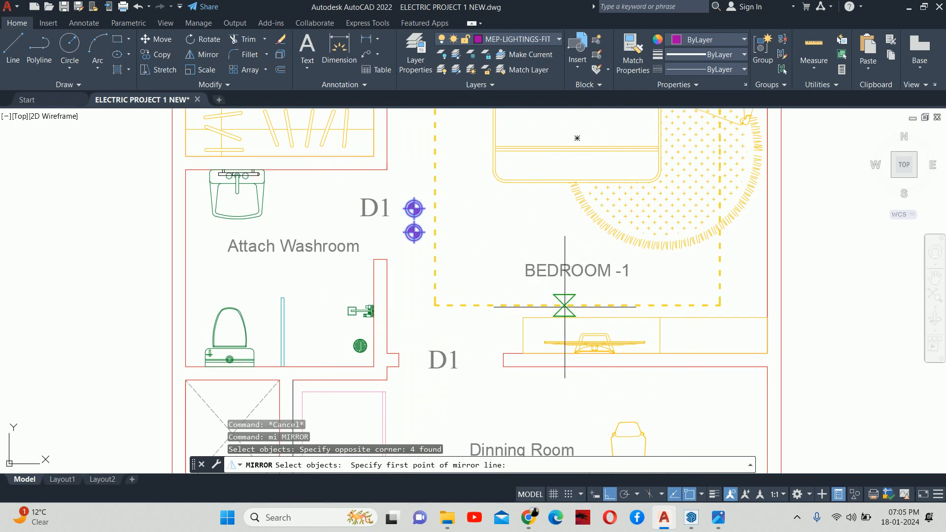
{"action": "left_click", "coordinate": [577, 305]}
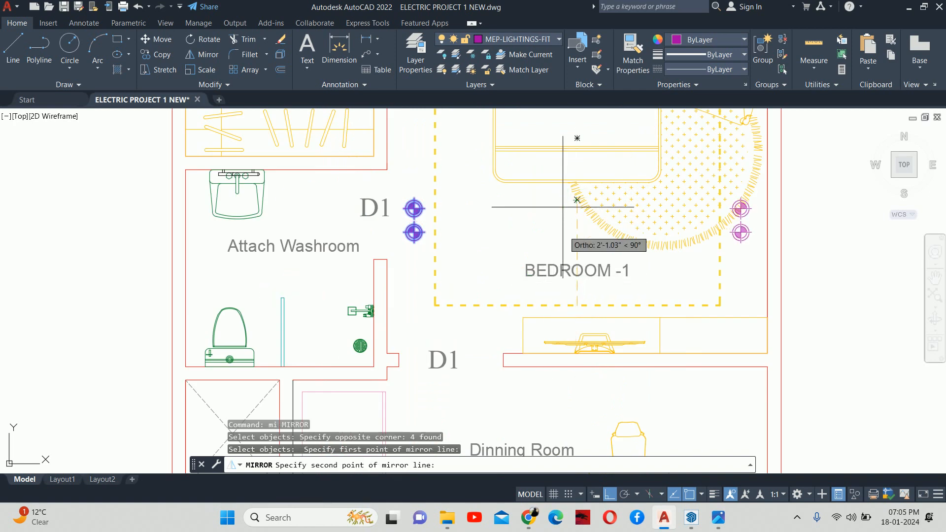
{"action": "scroll", "coordinate": [569, 233], "scroll_direction": "up", "scroll_amount": 5}
{"action": "left_click", "coordinate": [574, 232]}
{"action": "key", "text": "Escape"}
{"action": "key", "text": "Escape"}
{"action": "key", "text": "Escape"}
{"action": "scroll", "coordinate": [604, 232], "scroll_direction": "down", "scroll_amount": 10}
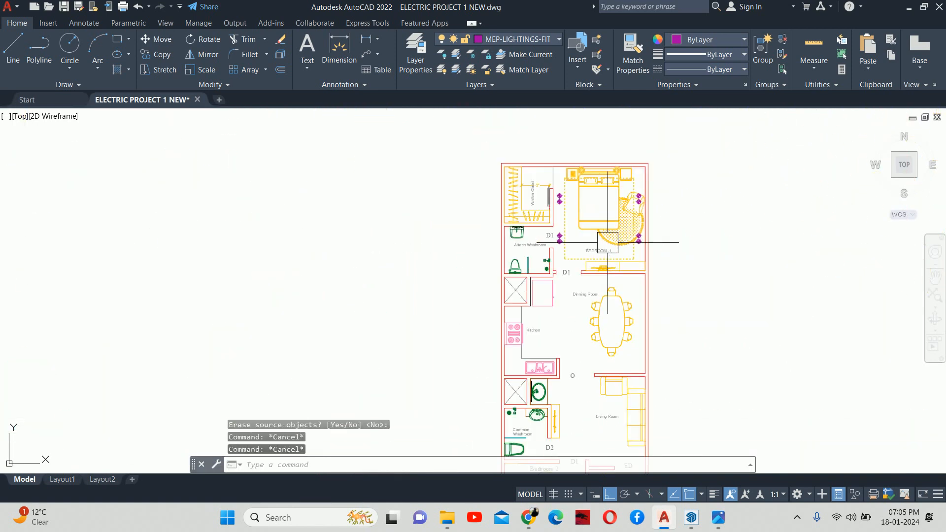
Examine the down light layout on both sides of BEDROOM -1 and the bedside table area at the headboard
{"action": "scroll", "coordinate": [606, 236], "scroll_direction": "up", "scroll_amount": 2}
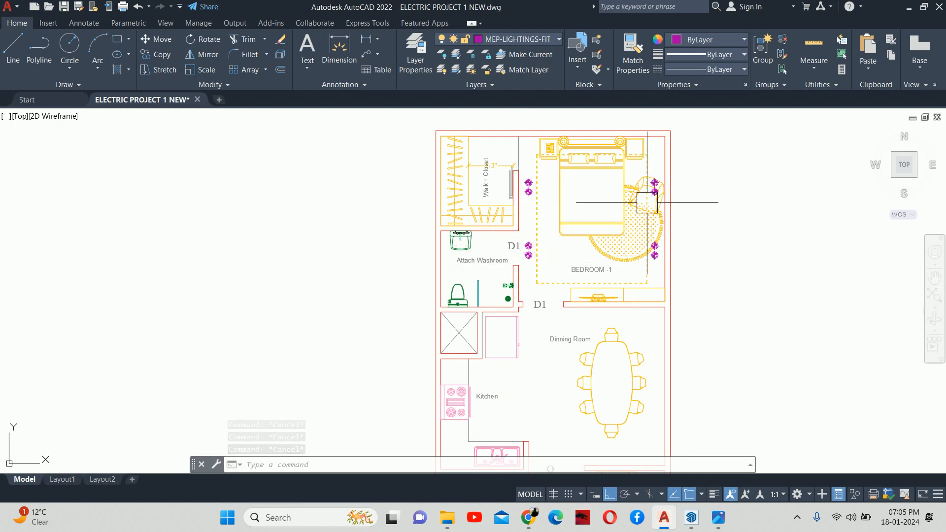
{"action": "key", "text": "Escape"}
{"action": "scroll", "coordinate": [639, 207], "scroll_direction": "up", "scroll_amount": 5}
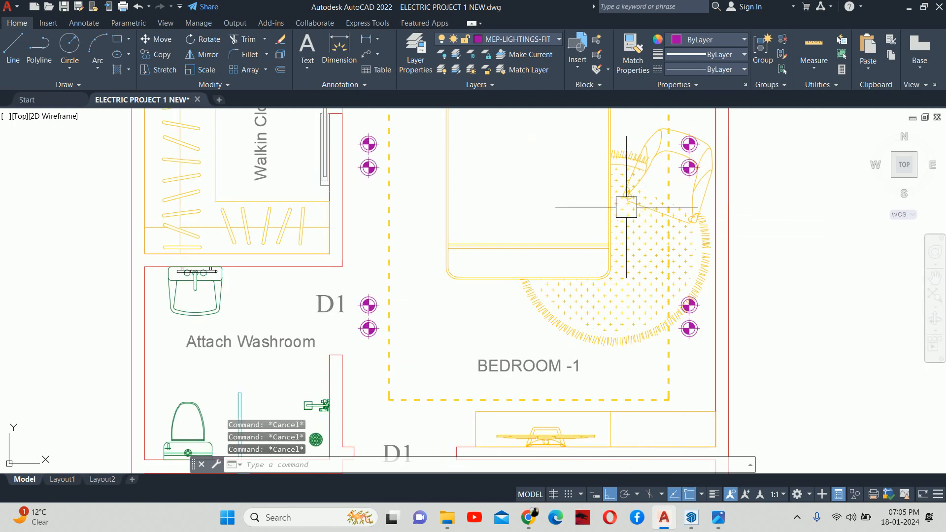
{"action": "scroll", "coordinate": [527, 248], "scroll_direction": "down", "scroll_amount": 3}
{"action": "mouse_move", "coordinate": [546, 248]}
{"action": "middle_mouse_down"}
{"action": "mouse_move", "coordinate": [560, 287]}
{"action": "mouse_move", "coordinate": [564, 263]}
{"action": "middle_mouse_up"}
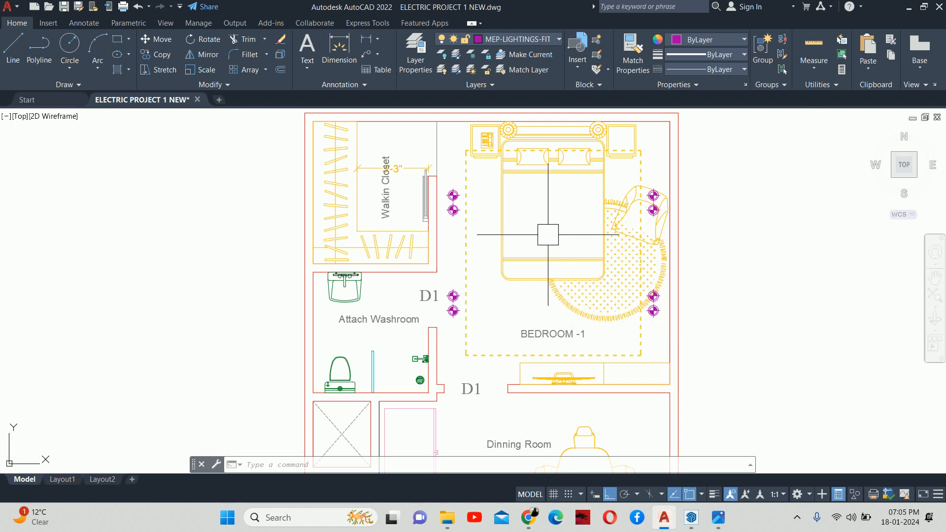
{"action": "scroll", "coordinate": [568, 237], "scroll_direction": "down", "scroll_amount": 2}
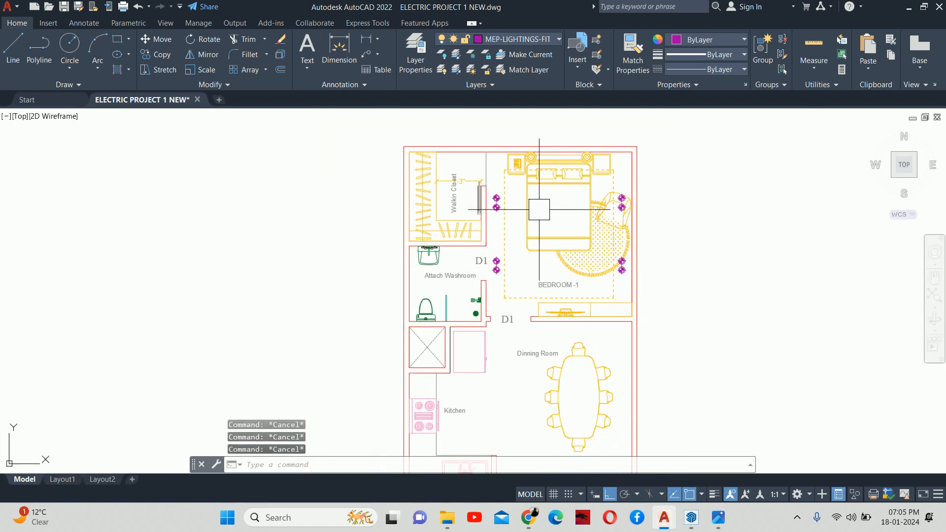
{"action": "middle_click_drag", "start_coordinate": [574, 218], "coordinate": [525, 253]}
{"action": "scroll", "coordinate": [444, 192], "scroll_direction": "up", "scroll_amount": 3}
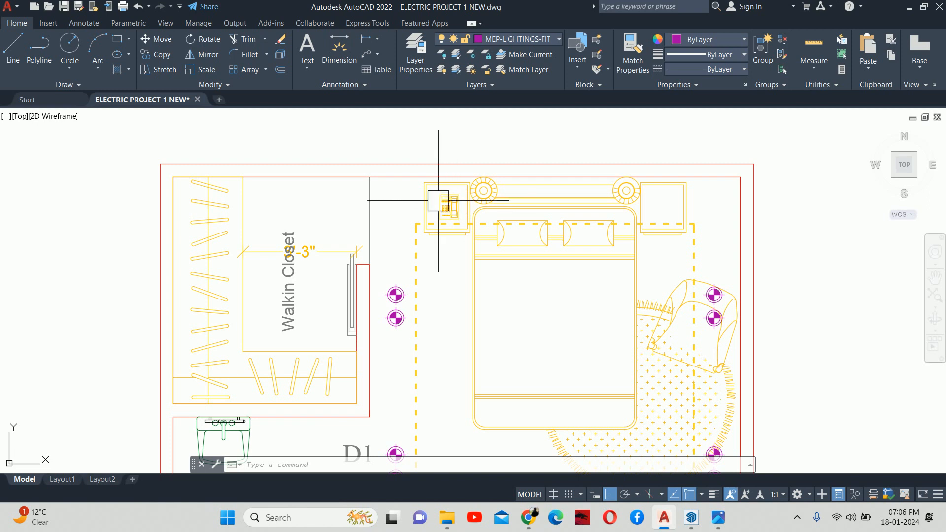
{"action": "mouse_move", "coordinate": [438, 200]}
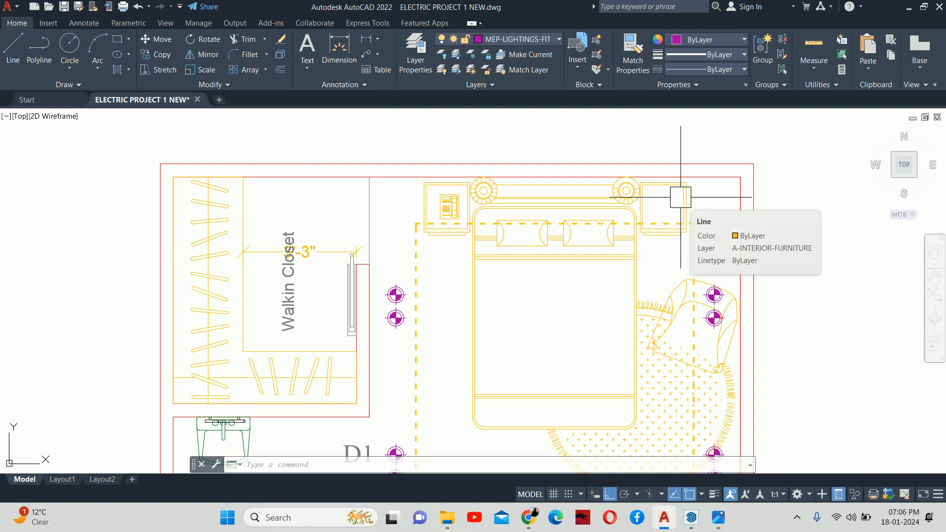
{"action": "key", "text": "Escape"}
{"action": "key", "text": "Escape"}
{"action": "key", "text": "Escape"}
Draw a 4" diameter circle in the empty area outside BEDROOM -1's right-hand wall
{"action": "scroll", "coordinate": [665, 232], "scroll_direction": "down", "scroll_amount": 5}
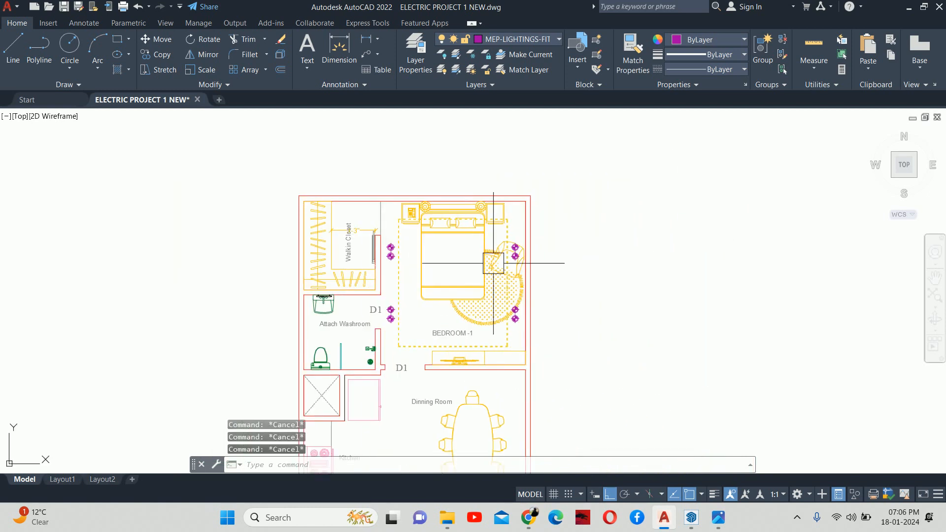
{"action": "type", "text": "c"}
{"action": "key", "text": "Return"}
{"action": "scroll", "coordinate": [546, 261], "scroll_direction": "up", "scroll_amount": 3}
{"action": "left_click", "coordinate": [553, 258]}
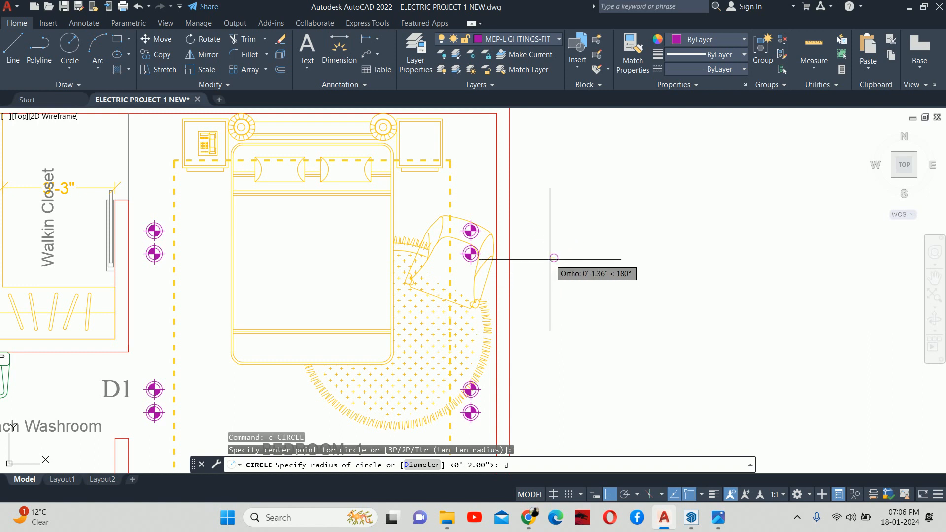
{"action": "key", "text": "Return"}
{"action": "type", "text": "4"}
{"action": "key", "text": "Return"}
{"action": "key", "text": "Escape"}
{"action": "key", "text": "Escape"}
{"action": "key", "text": "Escape"}
{"action": "scroll", "coordinate": [549, 245], "scroll_direction": "up", "scroll_amount": 6}
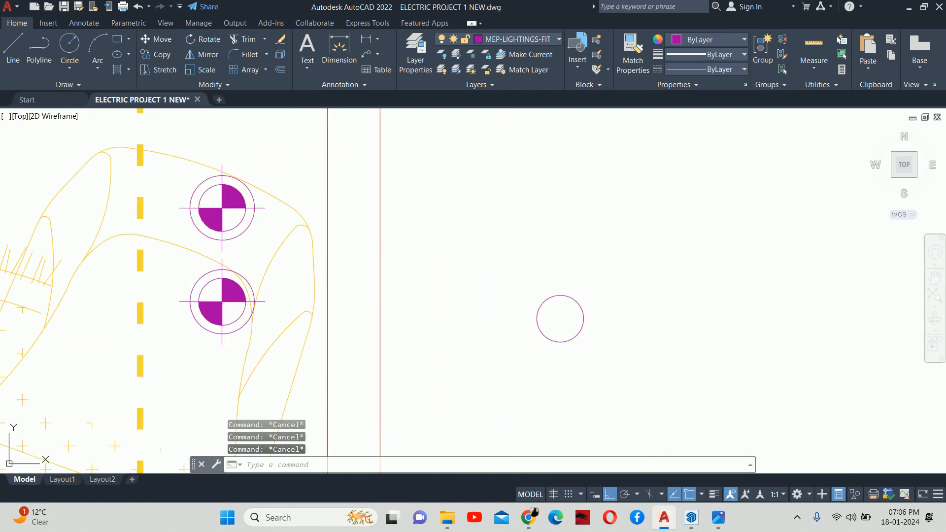
Offset the new circle outward by 0.75" to form a concentric outer ring
{"action": "type", "text": "o"}
{"action": "key", "text": "Return"}
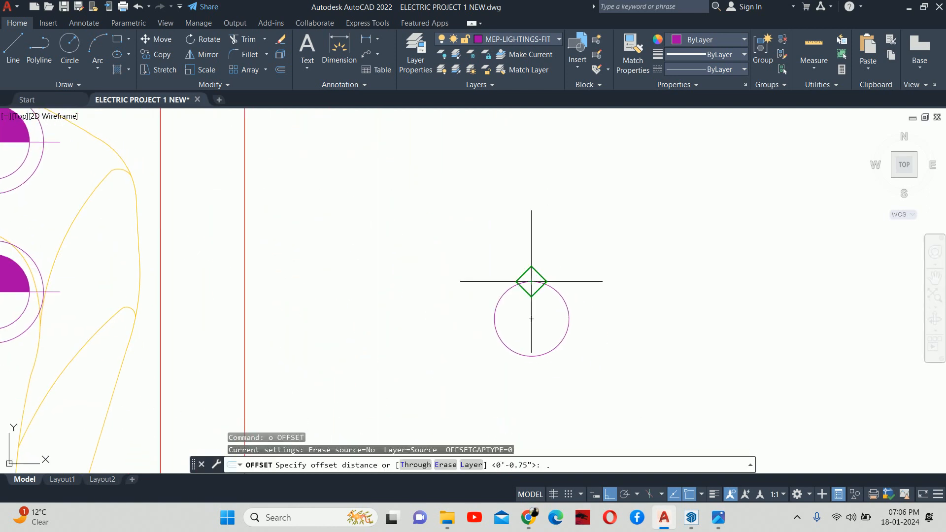
{"action": "type", "text": ".7"}
{"action": "key", "text": "Return"}
{"action": "left_click", "coordinate": [528, 282]}
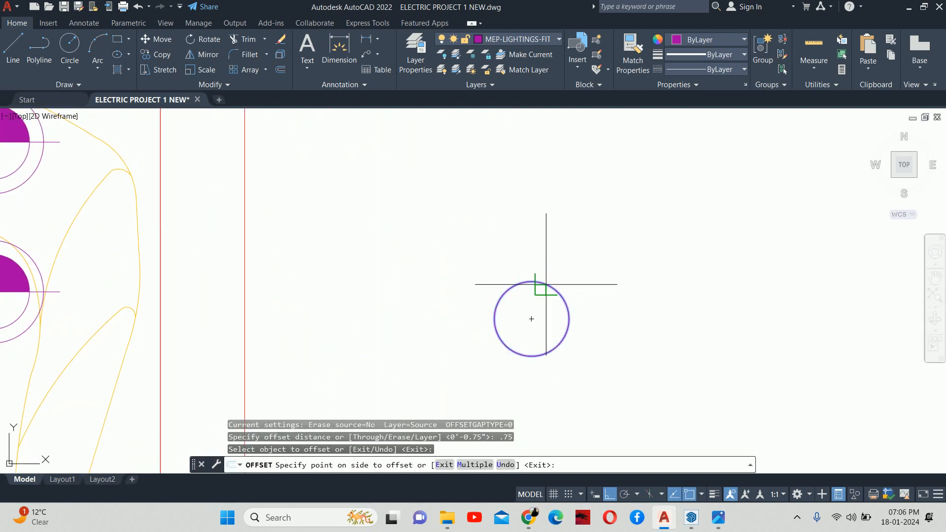
{"action": "left_click", "coordinate": [557, 231]}
{"action": "key", "text": "Escape"}
{"action": "scroll", "coordinate": [549, 268], "scroll_direction": "down", "scroll_amount": 2}
{"action": "middle_click_drag", "start_coordinate": [550, 268], "coordinate": [575, 254]}
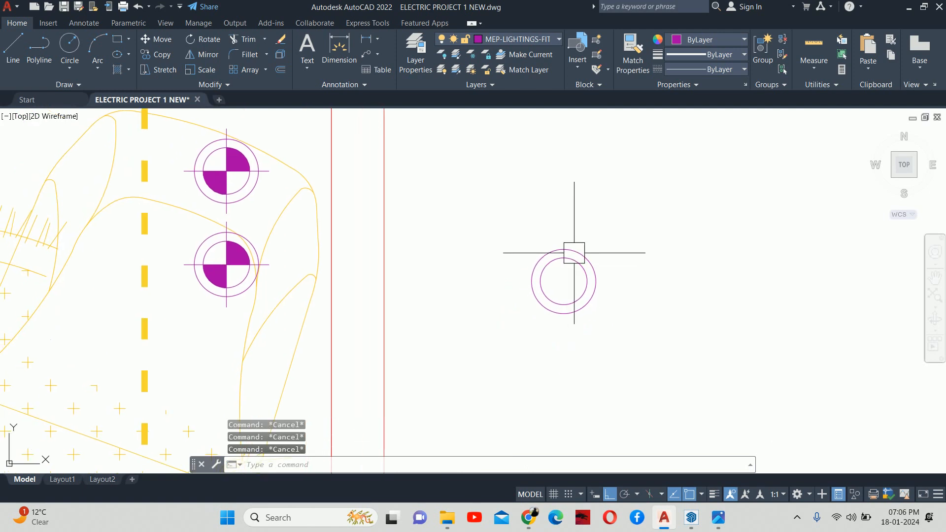
Draw a vertical line from the circles' centre straight up, ending just beyond the outer ring
{"action": "type", "text": "l"}
{"action": "key", "text": "Return"}
{"action": "left_click", "coordinate": [563, 282]}
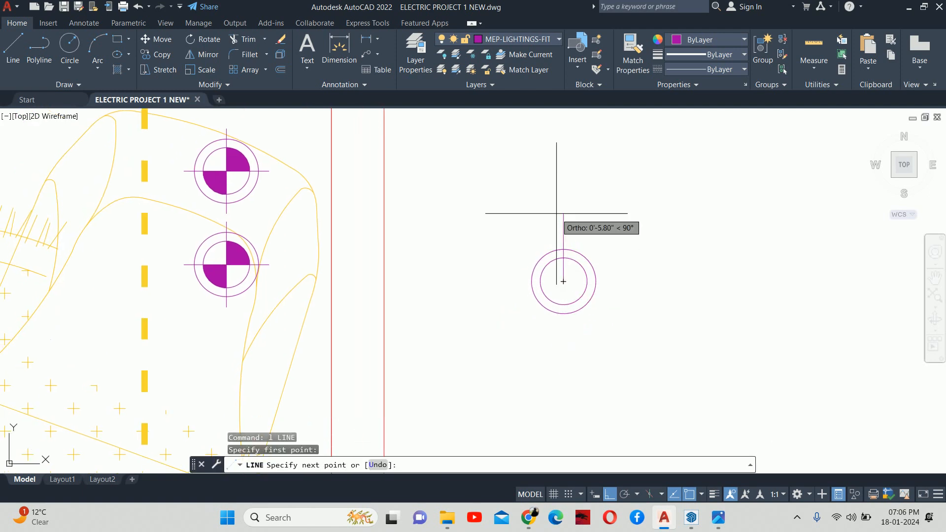
{"action": "left_click", "coordinate": [557, 230]}
{"action": "key", "text": "Escape"}
{"action": "key", "text": "Escape"}
Polar array the vertical line around the circles' centre with 4 items to form a crosshair
{"action": "type", "text": "arr"}
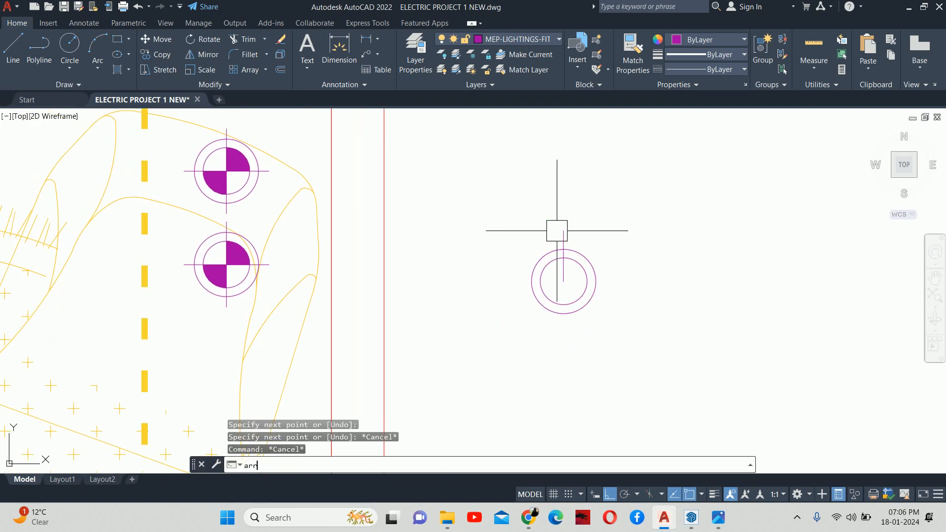
{"action": "key", "text": "Escape"}
{"action": "type", "text": "ar"}
{"action": "key", "text": "Return"}
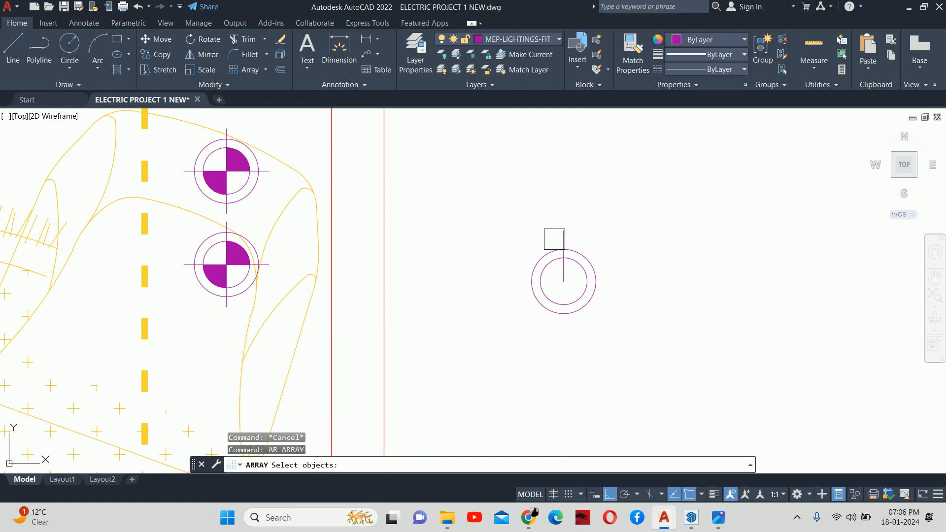
{"action": "left_click", "coordinate": [554, 233]}
{"action": "key", "text": "Return"}
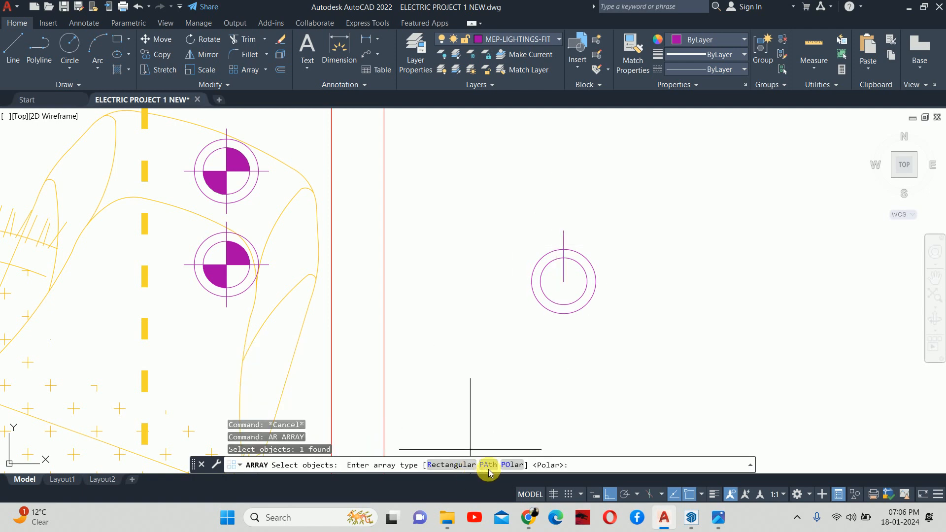
{"action": "left_click", "coordinate": [514, 467]}
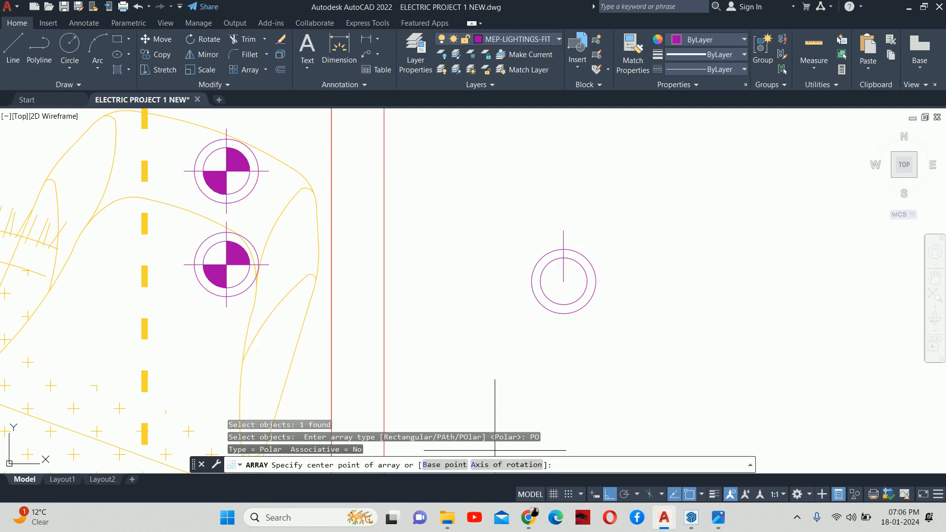
{"action": "left_click", "coordinate": [563, 281]}
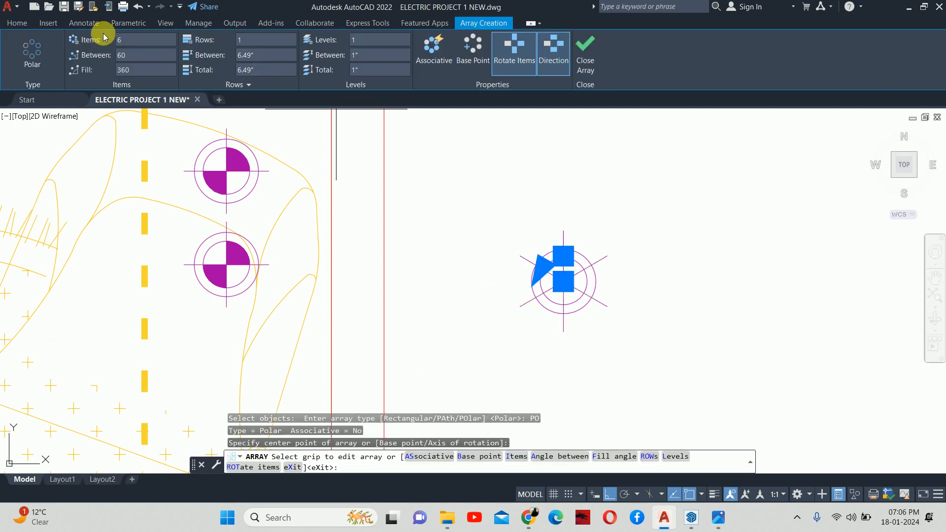
{"action": "left_click", "coordinate": [131, 46]}
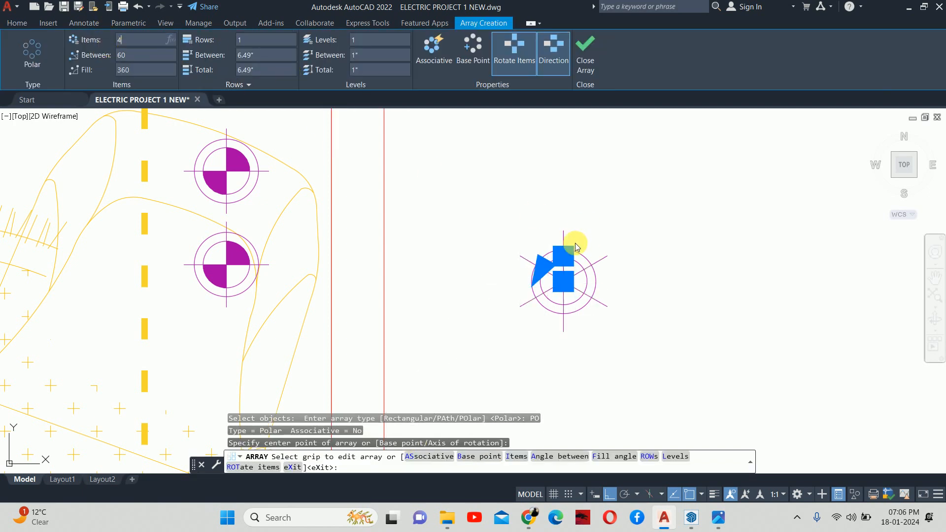
{"action": "key", "text": "Return"}
{"action": "left_click", "coordinate": [585, 56]}
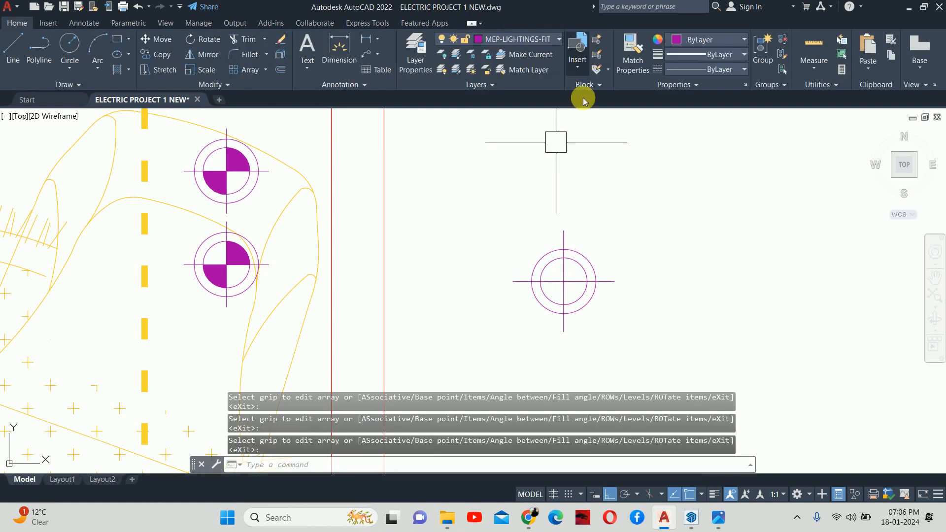
Hatch the left half of the inner circle in the new light symbol
{"action": "scroll", "coordinate": [591, 261], "scroll_direction": "down", "scroll_amount": 2}
{"action": "scroll", "coordinate": [571, 275], "scroll_direction": "up", "scroll_amount": 2}
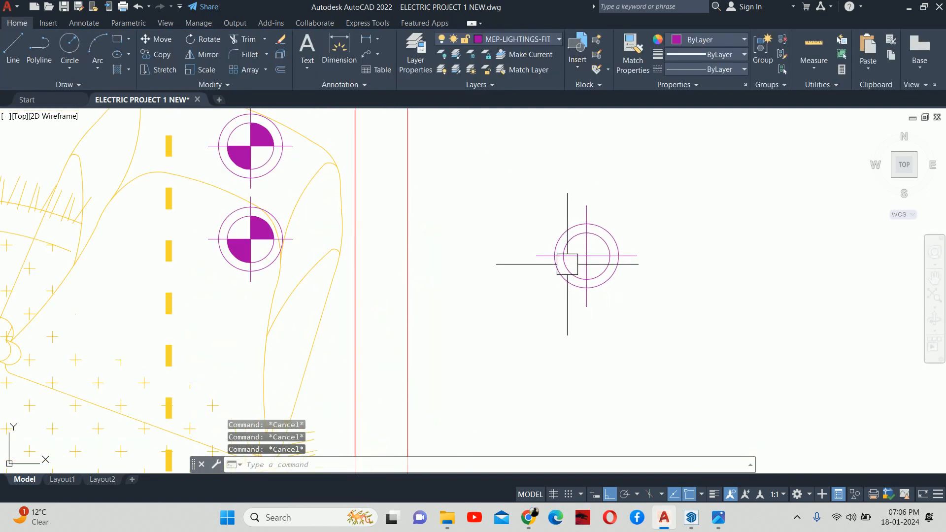
{"action": "type", "text": "h"}
{"action": "key", "text": "Return"}
{"action": "scroll", "coordinate": [567, 237], "scroll_direction": "up", "scroll_amount": 2}
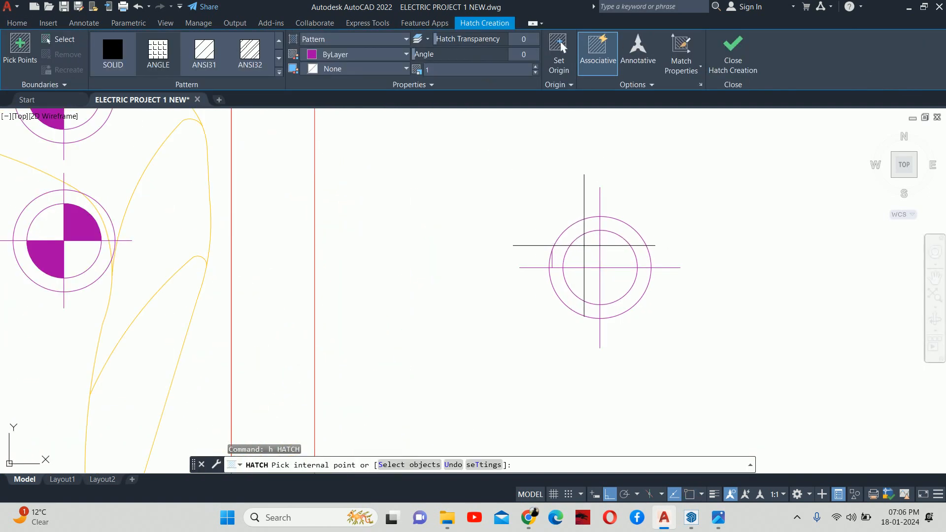
{"action": "left_click", "coordinate": [584, 245]}
{"action": "key", "text": "Escape"}
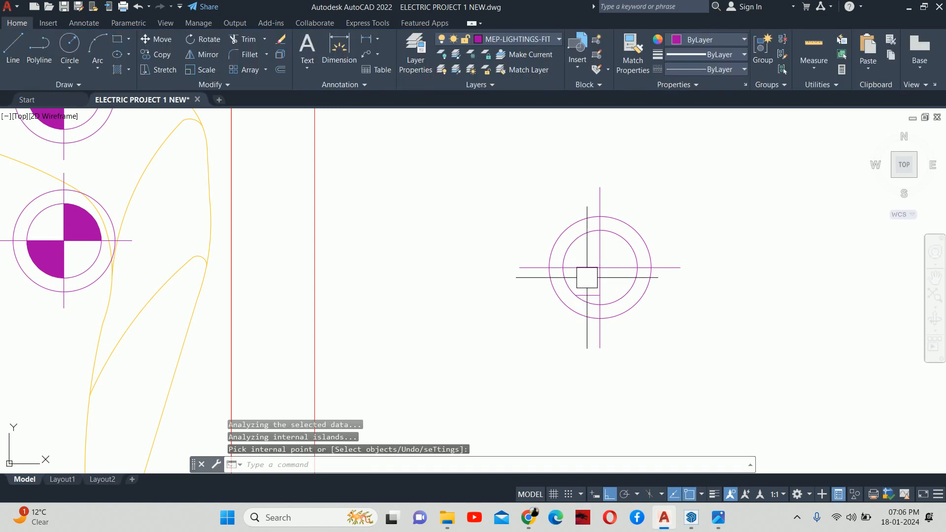
Change the pattern of the inner circle's hatch to SOLID
{"action": "scroll", "coordinate": [582, 281], "scroll_direction": "up", "scroll_amount": 4}
{"action": "left_click", "coordinate": [584, 284]}
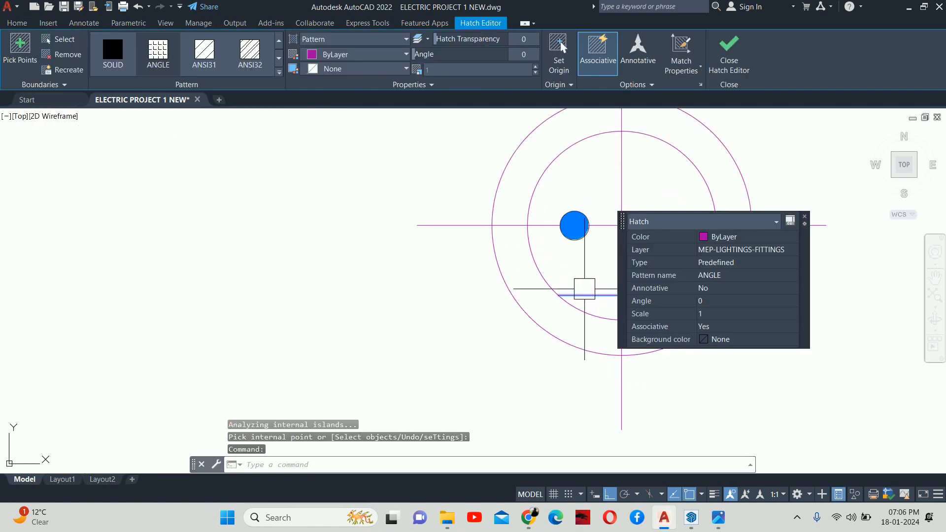
{"action": "left_click", "coordinate": [111, 48]}
{"action": "key", "text": "Escape"}
{"action": "key", "text": "Escape"}
{"action": "key", "text": "Escape"}
{"action": "scroll", "coordinate": [405, 260], "scroll_direction": "down", "scroll_amount": 6}
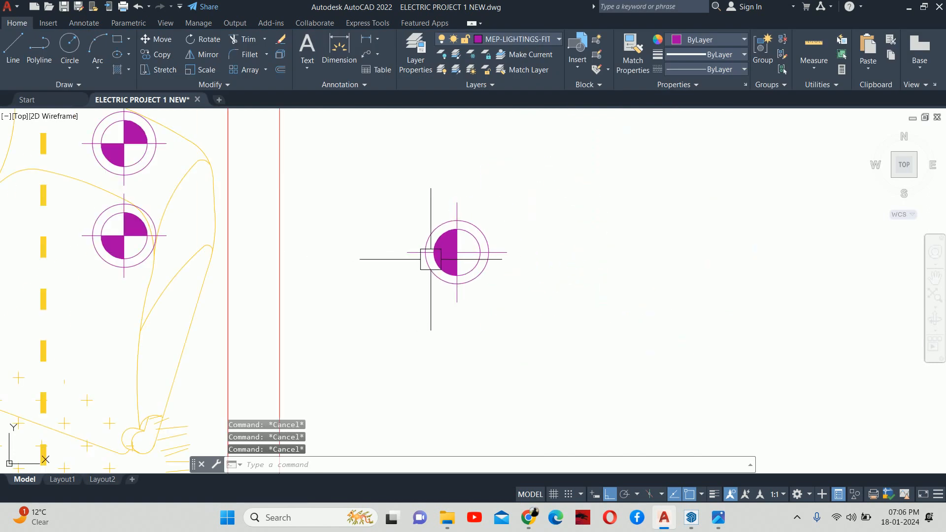
Recolour the entire new light symbol to dark green 19,103,52
{"action": "scroll", "coordinate": [444, 249], "scroll_direction": "down", "scroll_amount": 2}
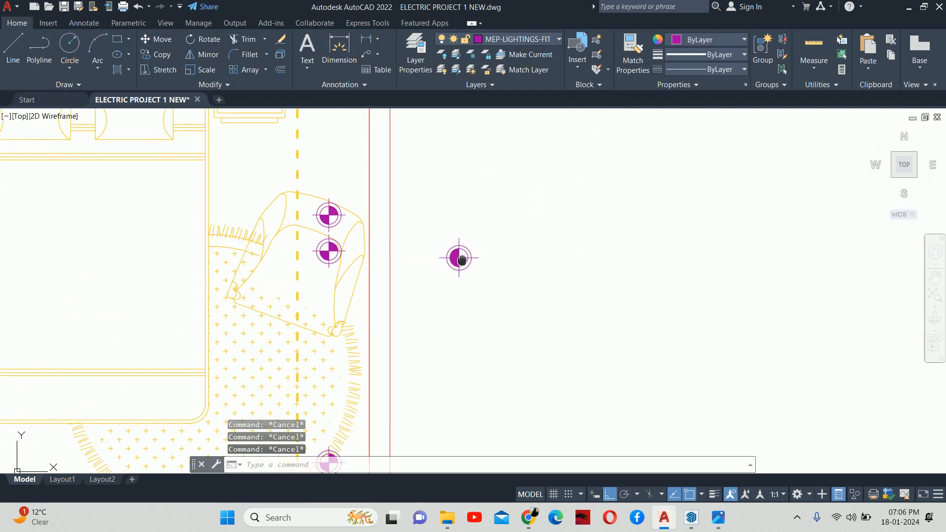
{"action": "scroll", "coordinate": [518, 275], "scroll_direction": "up", "scroll_amount": 4}
{"action": "middle_click_drag", "start_coordinate": [511, 274], "coordinate": [525, 283]}
{"action": "left_click", "coordinate": [452, 189]}
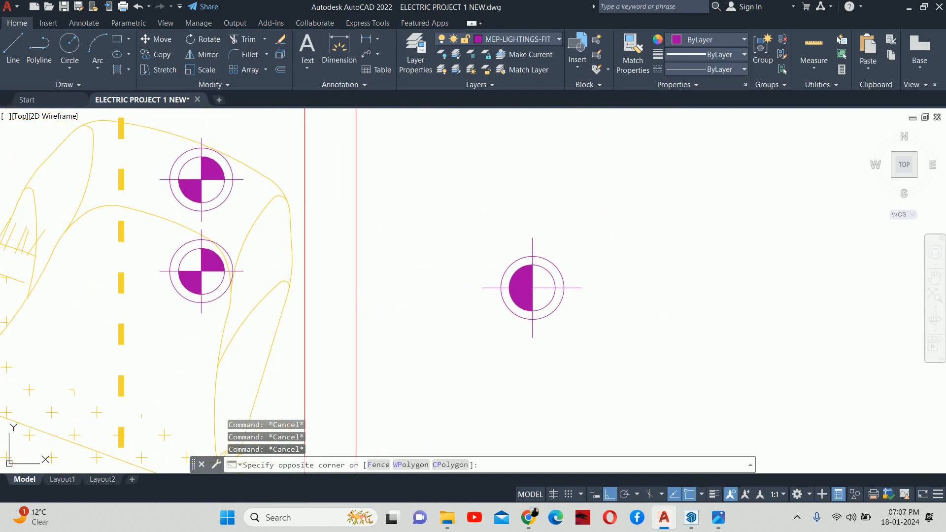
{"action": "left_click", "coordinate": [648, 374]}
{"action": "left_click", "coordinate": [699, 39]}
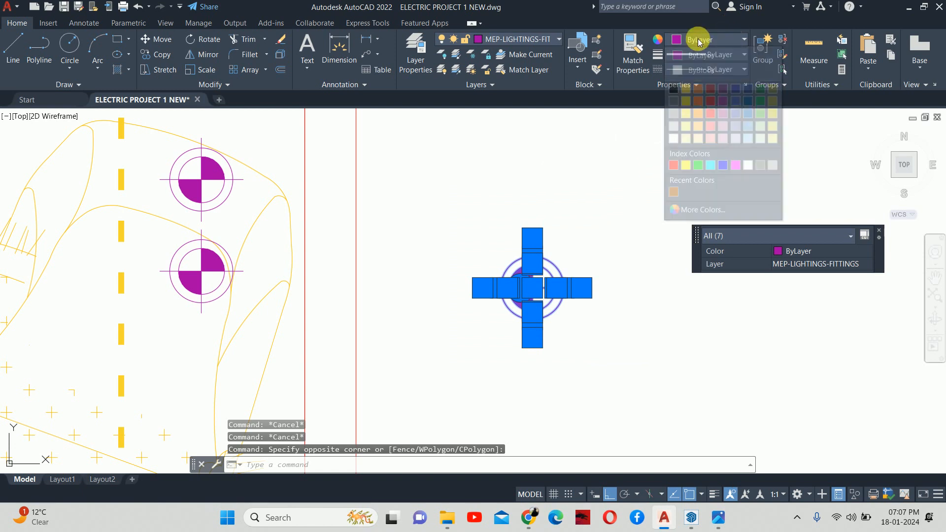
{"action": "left_click", "coordinate": [696, 39]}
{"action": "left_click", "coordinate": [697, 39]}
{"action": "left_click", "coordinate": [732, 91]}
{"action": "key", "text": "Escape"}
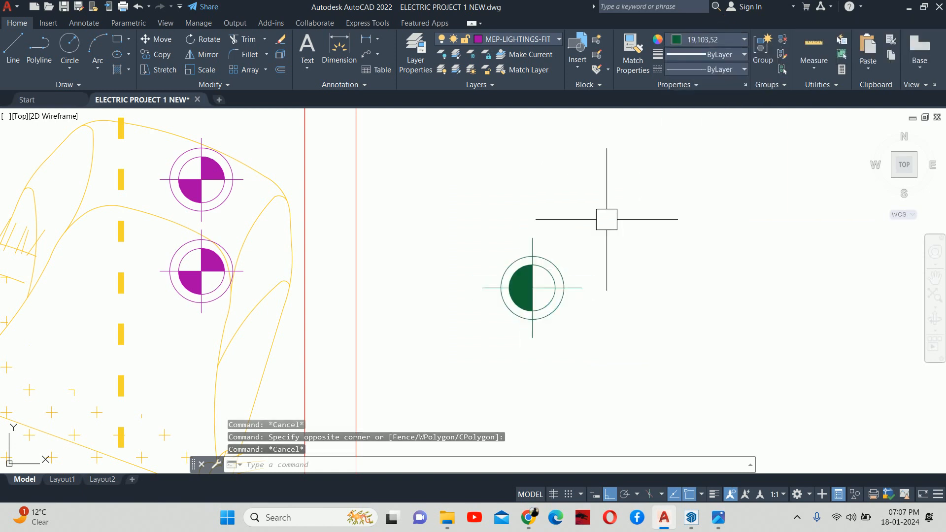
Begin a block definition named "pendent light" and include all of the green symbol's objects
{"action": "scroll", "coordinate": [539, 292], "scroll_direction": "down", "scroll_amount": 2}
{"action": "middle_click_drag", "start_coordinate": [539, 291], "coordinate": [612, 283]}
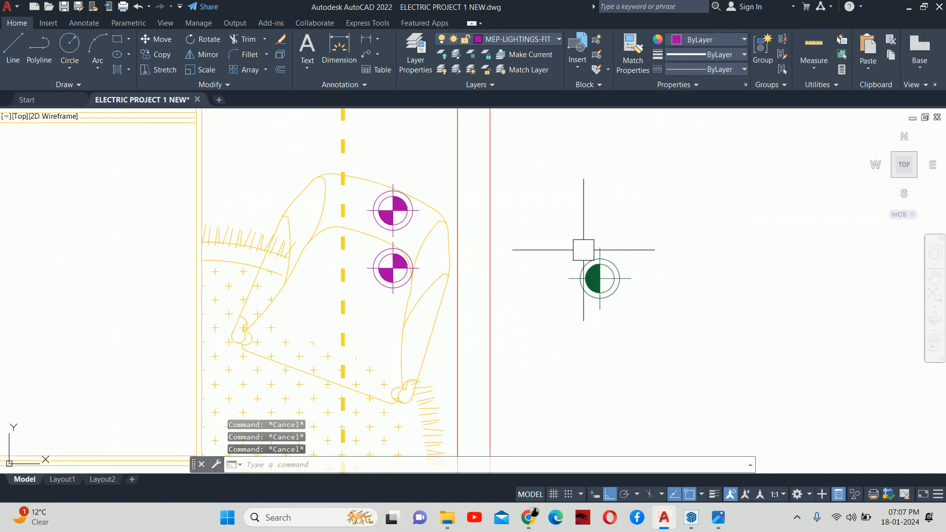
{"action": "type", "text": "b"}
{"action": "key", "text": "Return"}
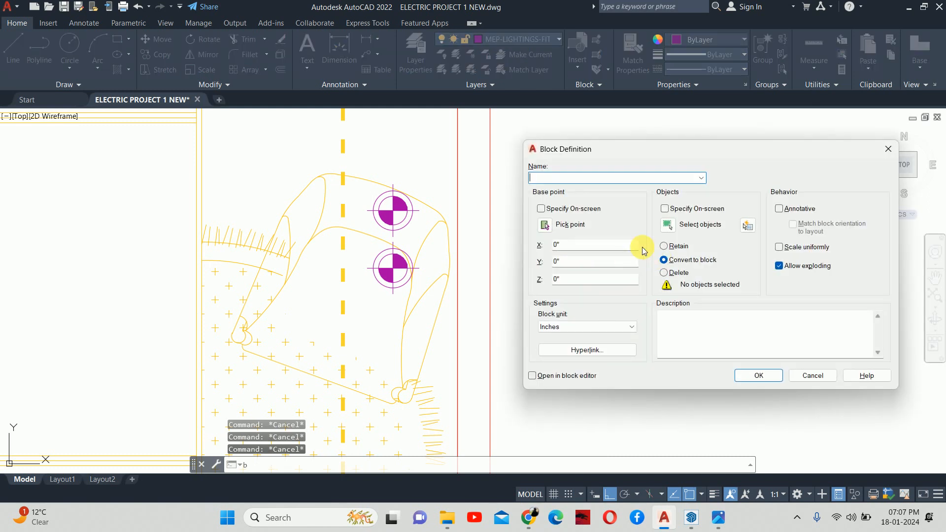
{"action": "type", "text": "pend"}
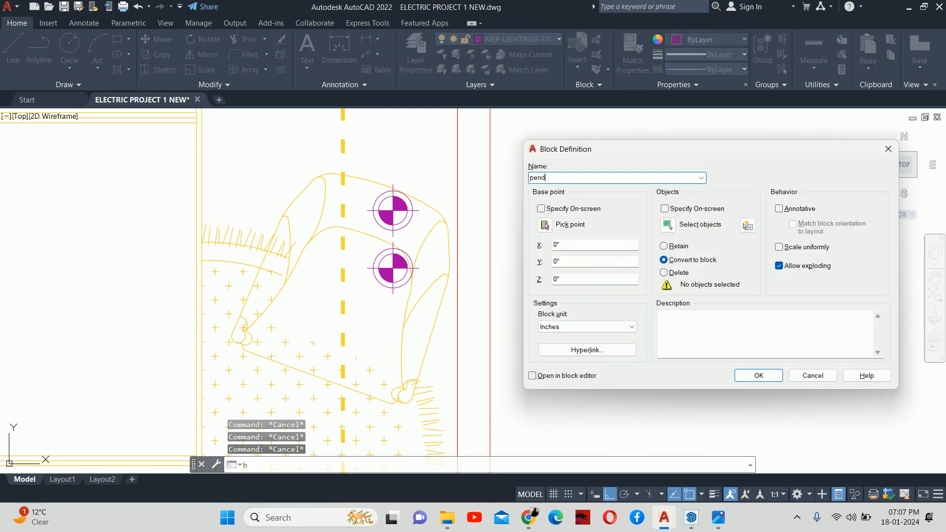
{"action": "type", "text": "ent light"}
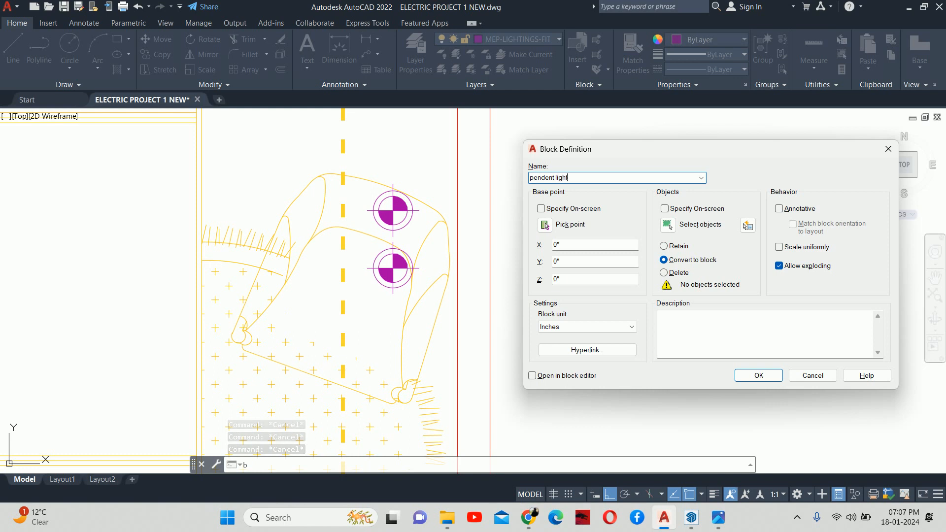
{"action": "left_click", "coordinate": [671, 227]}
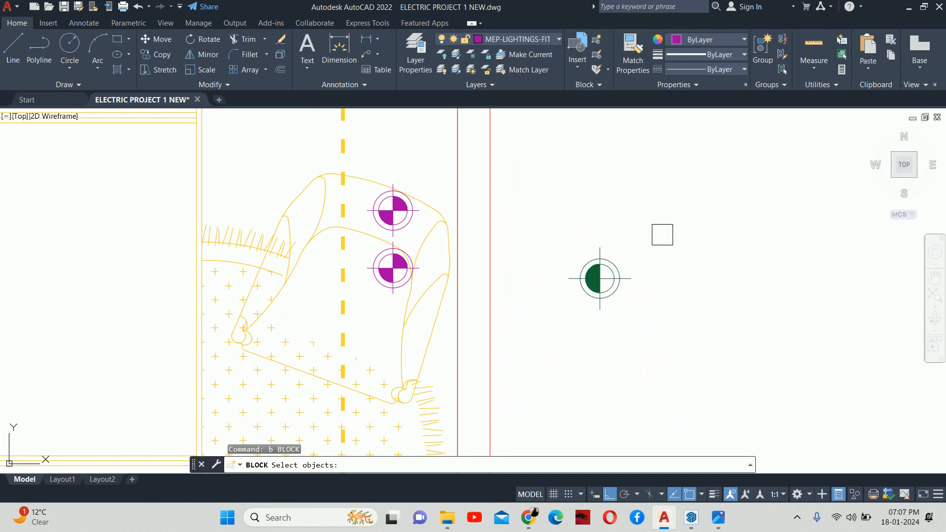
{"action": "left_click", "coordinate": [687, 339]}
{"action": "left_click", "coordinate": [477, 159]}
{"action": "right_click", "coordinate": [597, 286]}
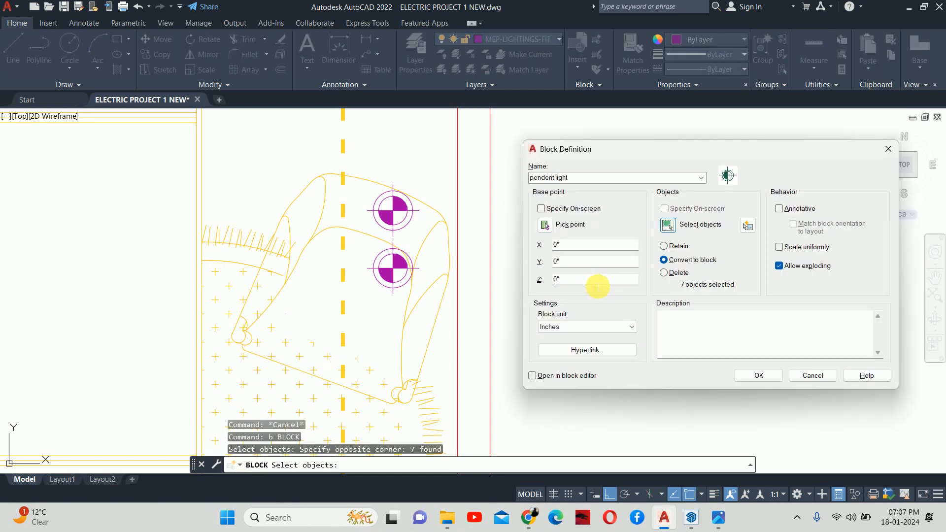
Set the block's base point at the symbol's centre and create the block
{"action": "left_click", "coordinate": [545, 225]}
{"action": "scroll", "coordinate": [599, 288], "scroll_direction": "up", "scroll_amount": 2}
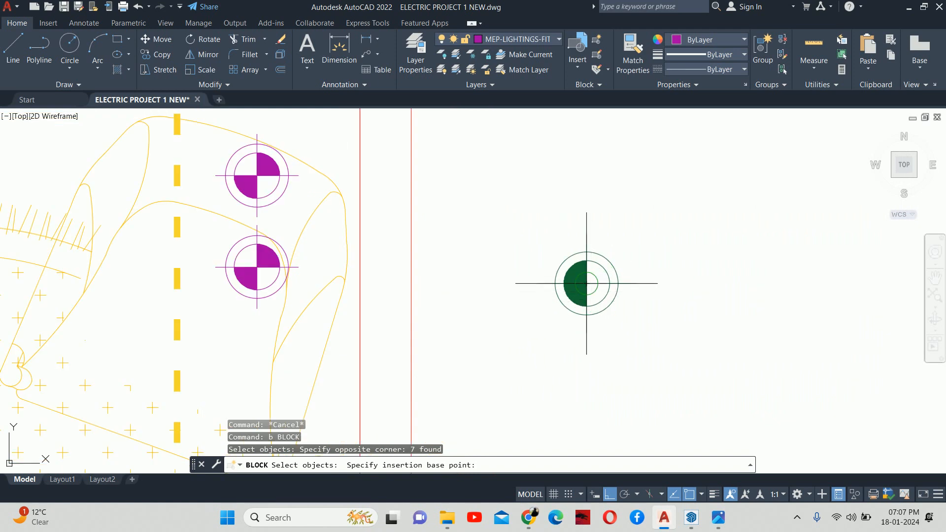
{"action": "left_click", "coordinate": [586, 283]}
{"action": "left_click", "coordinate": [757, 377]}
Move the pendent light block by its centre to the midpoint of the left bedside table's inner upper edge
{"action": "scroll", "coordinate": [625, 271], "scroll_direction": "down", "scroll_amount": 3}
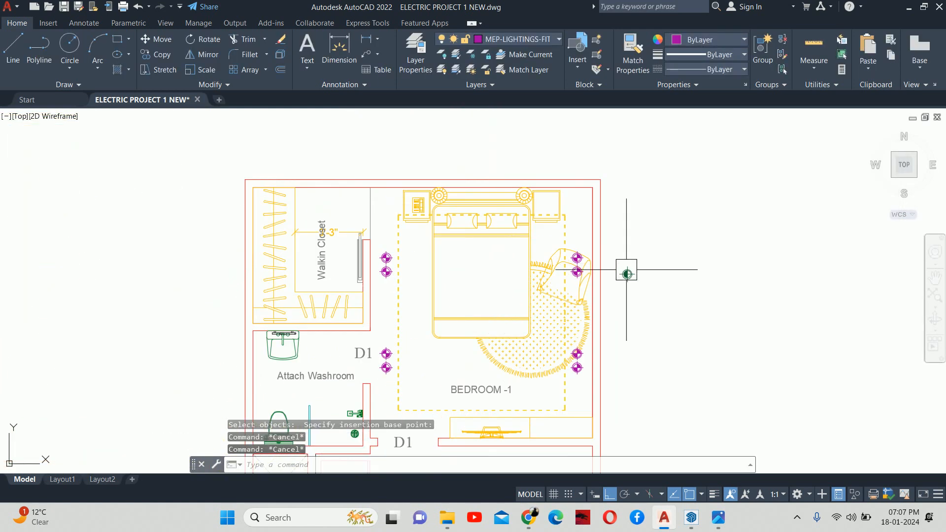
{"action": "type", "text": "m"}
{"action": "key", "text": "Return"}
{"action": "left_click", "coordinate": [625, 270]}
{"action": "scroll", "coordinate": [624, 270], "scroll_direction": "up", "scroll_amount": 3}
{"action": "key", "text": "Return"}
{"action": "scroll", "coordinate": [624, 270], "scroll_direction": "up", "scroll_amount": 2}
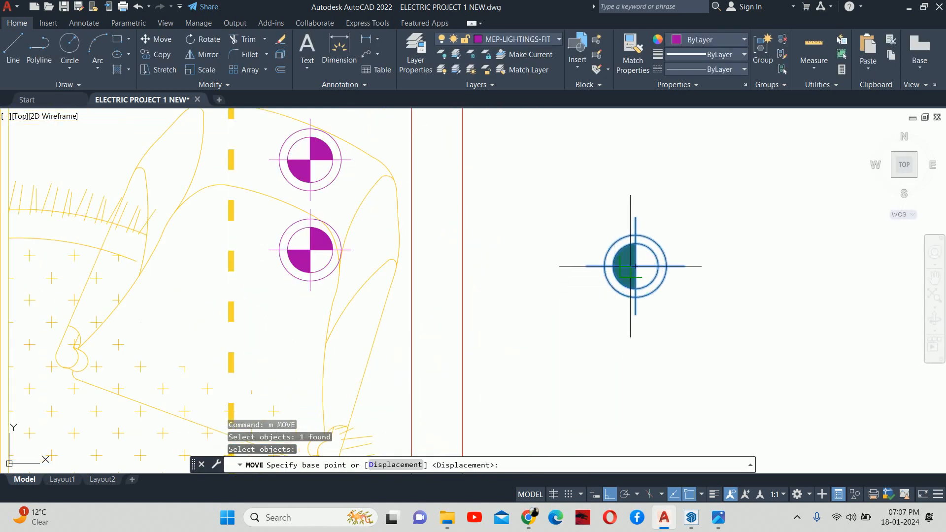
{"action": "left_click", "coordinate": [626, 270]}
{"action": "scroll", "coordinate": [345, 237], "scroll_direction": "down", "scroll_amount": 3}
{"action": "middle_click_drag", "start_coordinate": [214, 220], "coordinate": [629, 217]}
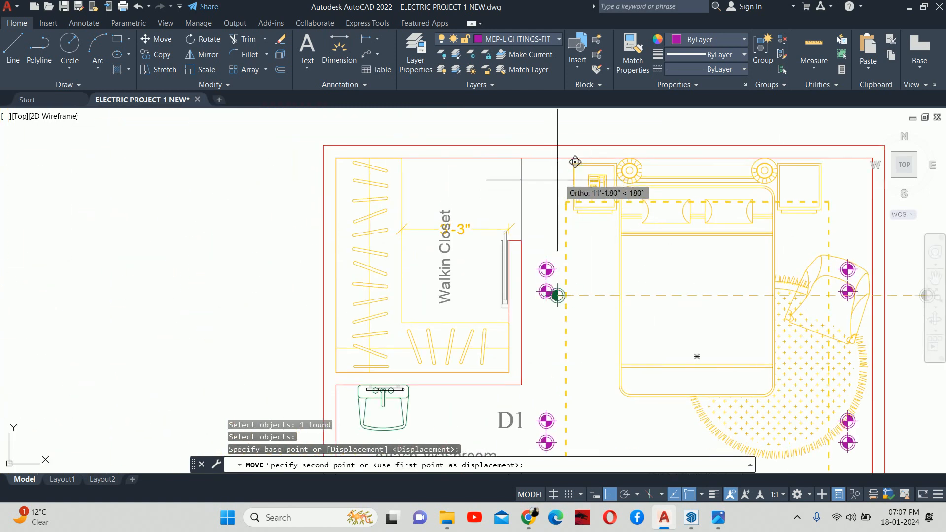
{"action": "scroll", "coordinate": [572, 163], "scroll_direction": "up", "scroll_amount": 3}
{"action": "left_click", "coordinate": [646, 143]}
{"action": "scroll", "coordinate": [565, 184], "scroll_direction": "down", "scroll_amount": 4}
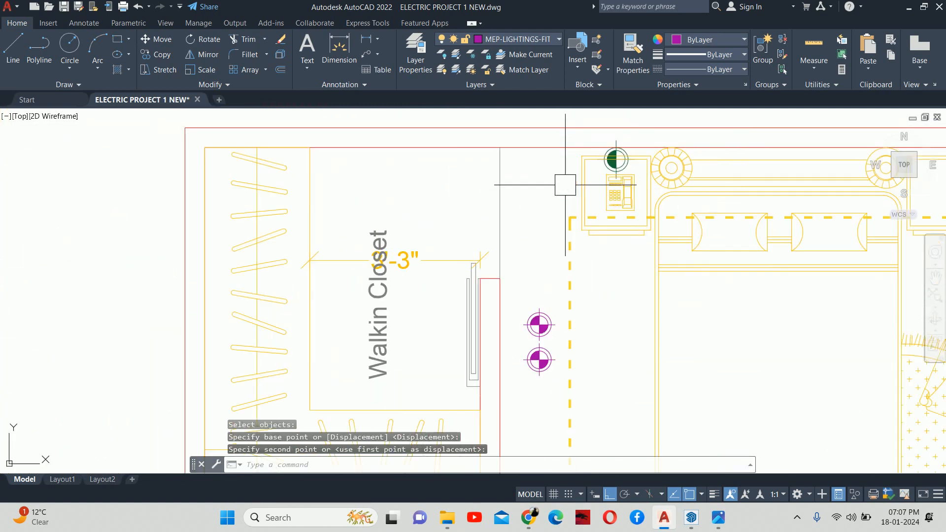
{"action": "key", "text": "Escape"}
{"action": "key", "text": "Escape"}
{"action": "key", "text": "Escape"}
Move the pendent light block 12" straight down from the upper inner edge of the left bedside table
{"action": "middle_click_drag", "start_coordinate": [553, 187], "coordinate": [496, 213]}
{"action": "scroll", "coordinate": [517, 206], "scroll_direction": "up", "scroll_amount": 2}
{"action": "type", "text": "m"}
{"action": "key", "text": "Return"}
{"action": "scroll", "coordinate": [527, 196], "scroll_direction": "up", "scroll_amount": 4}
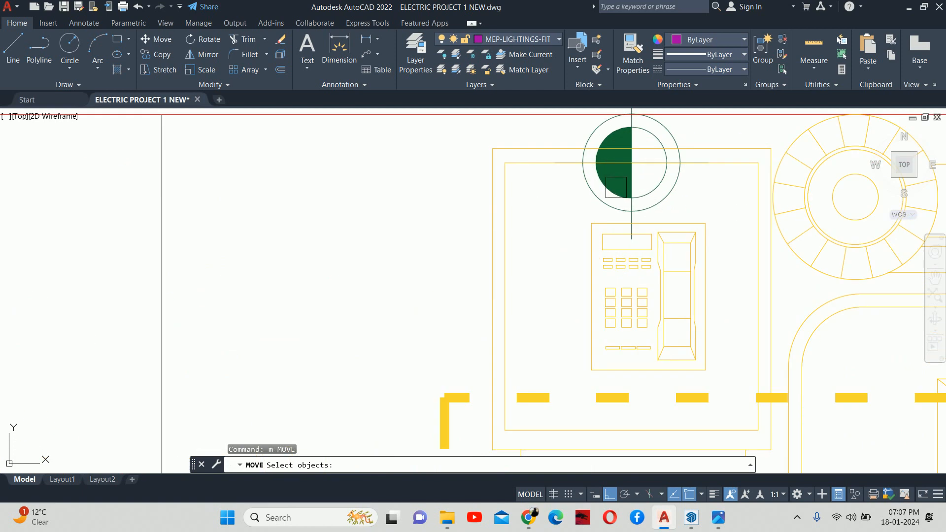
{"action": "left_click", "coordinate": [616, 187]}
{"action": "key", "text": "Return"}
{"action": "left_click", "coordinate": [367, 199]}
{"action": "type", "text": "12"}
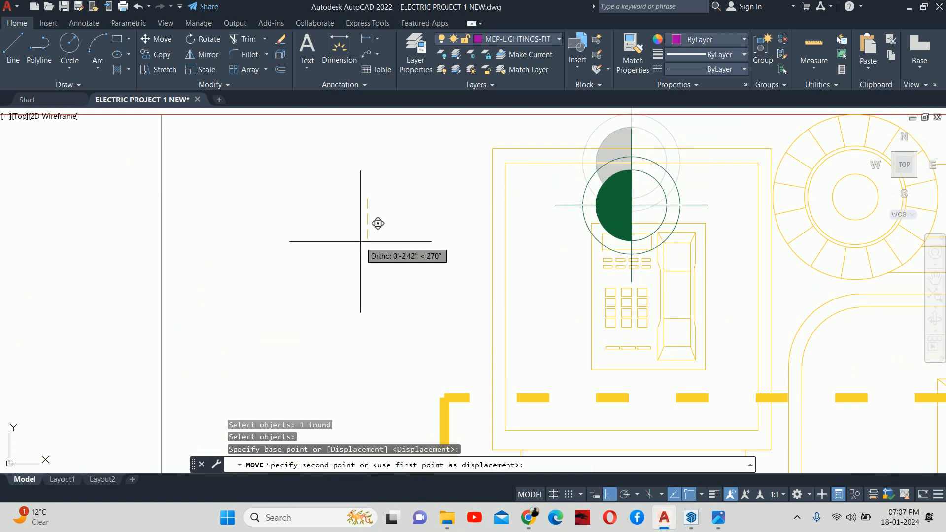
{"action": "key", "text": "Return"}
{"action": "key", "text": "Escape"}
{"action": "scroll", "coordinate": [431, 226], "scroll_direction": "down", "scroll_amount": 3}
{"action": "middle_click_drag", "start_coordinate": [431, 225], "coordinate": [412, 227]}
{"action": "scroll", "coordinate": [468, 240], "scroll_direction": "up", "scroll_amount": 2}
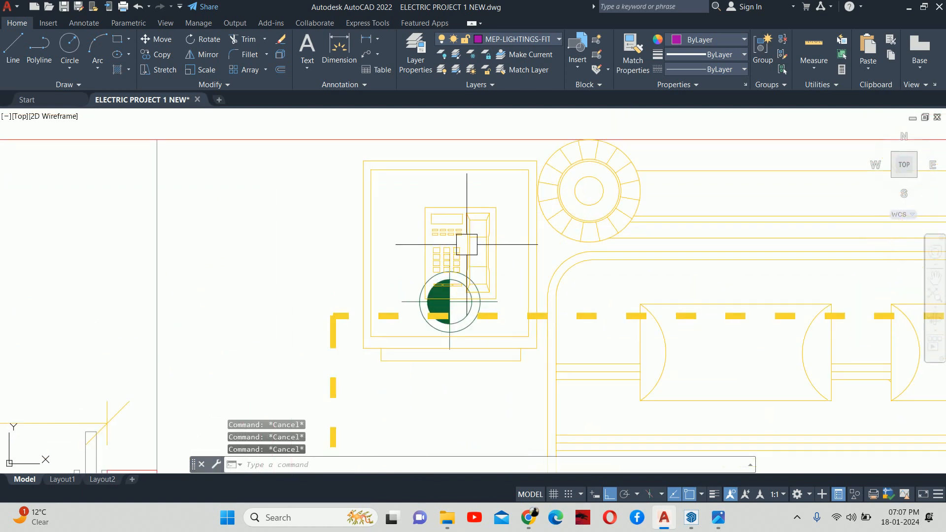
Move the pendent light block by its centre slightly further down the left bedside table
{"action": "type", "text": "m"}
{"action": "key", "text": "Return"}
{"action": "left_click", "coordinate": [444, 274]}
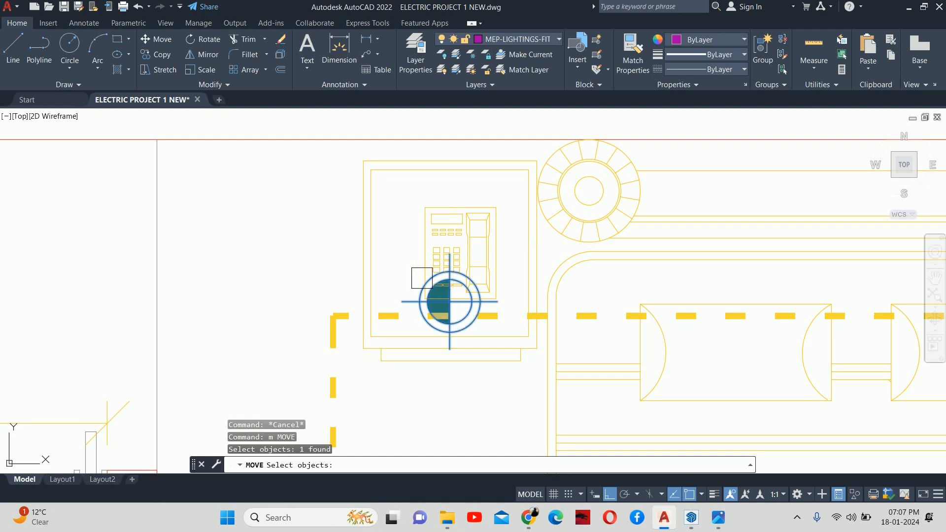
{"action": "key", "text": "Return"}
{"action": "left_click", "coordinate": [450, 302]}
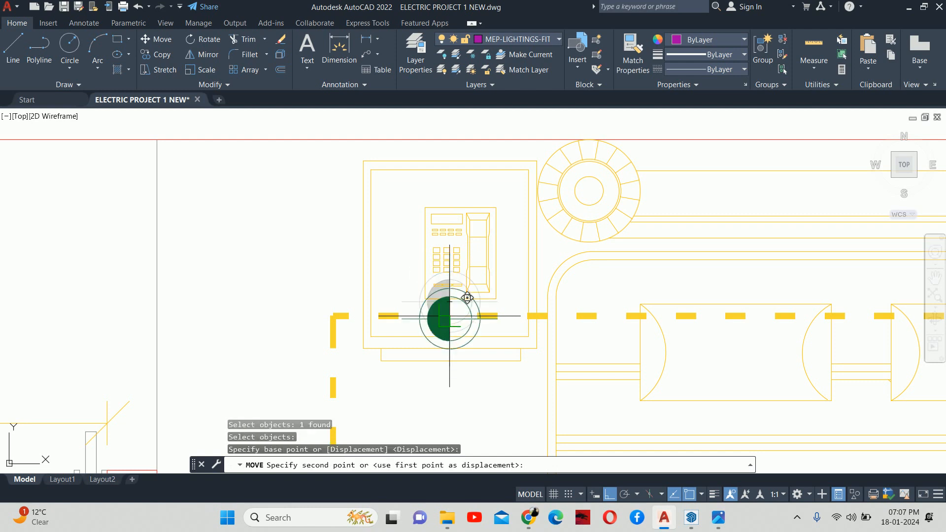
{"action": "key", "text": "Escape"}
{"action": "key", "text": "Escape"}
Move the pendent light block 9" straight up on the left bedside table
{"action": "key", "text": "Return"}
{"action": "left_click", "coordinate": [429, 339]}
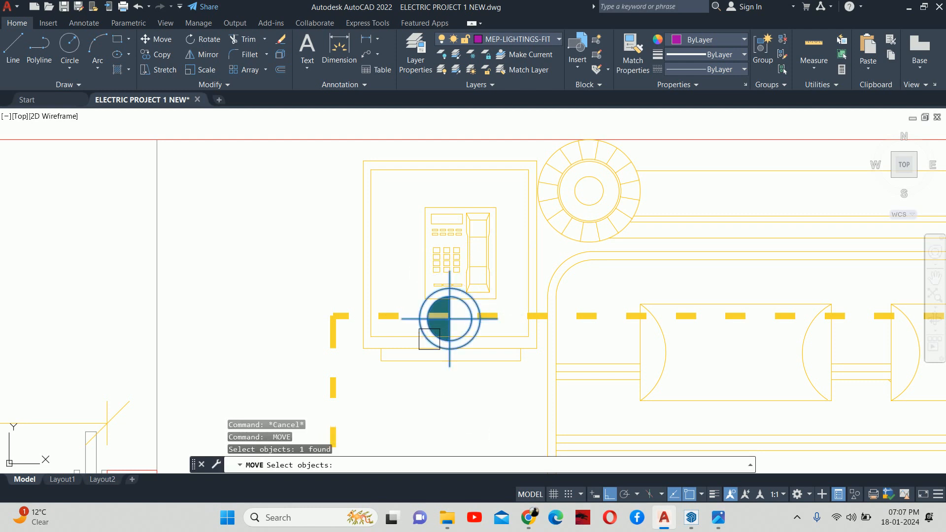
{"action": "key", "text": "Return"}
{"action": "left_click", "coordinate": [260, 275]}
{"action": "type", "text": "9"}
{"action": "key", "text": "Return"}
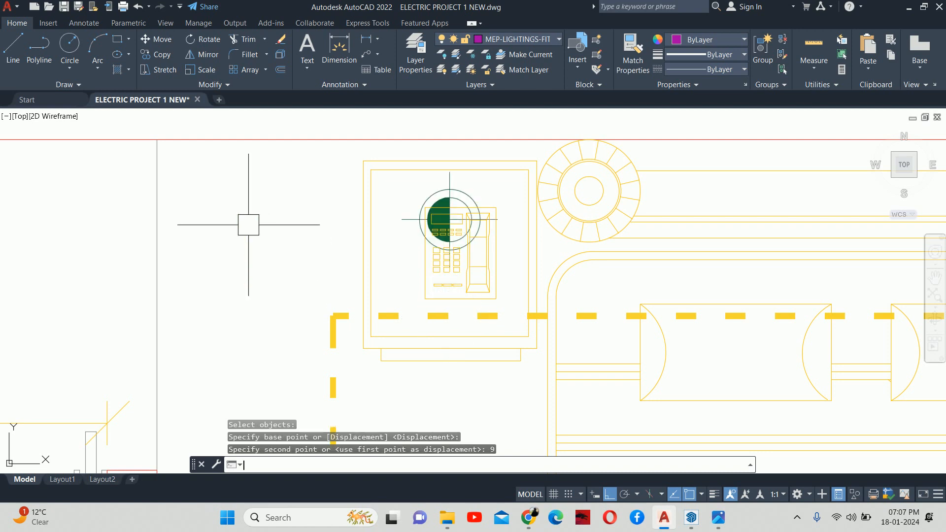
{"action": "key", "text": "Escape"}
{"action": "key", "text": "Escape"}
{"action": "key", "text": "Escape"}
Mirror the pendent light block to the right bedside table about the vertical line through the dashed rectangle's lower midpoint, keeping the original
{"action": "scroll", "coordinate": [422, 251], "scroll_direction": "down", "scroll_amount": 4}
{"action": "type", "text": "mi"}
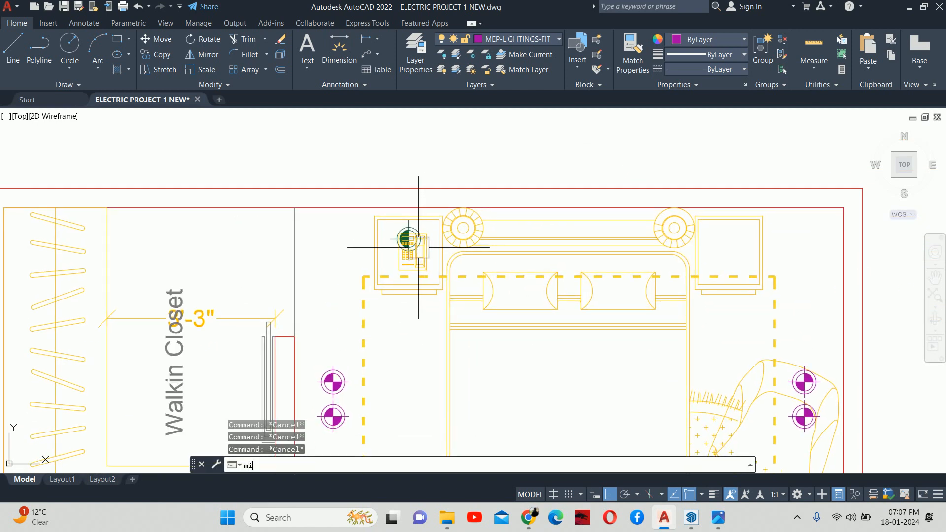
{"action": "key", "text": "Return"}
{"action": "left_click", "coordinate": [408, 240]}
{"action": "key", "text": "Return"}
{"action": "middle_click_drag", "start_coordinate": [408, 240], "coordinate": [430, 241]}
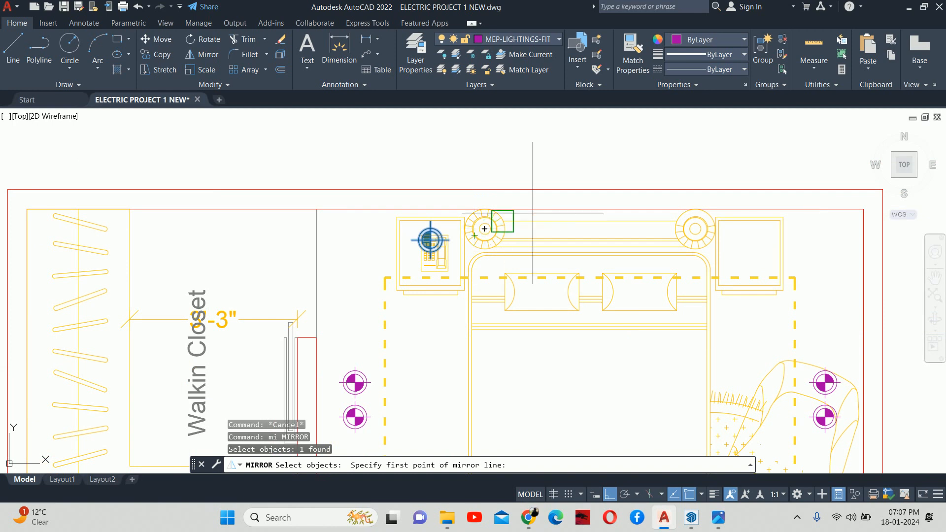
{"action": "scroll", "coordinate": [587, 218], "scroll_direction": "down", "scroll_amount": 6}
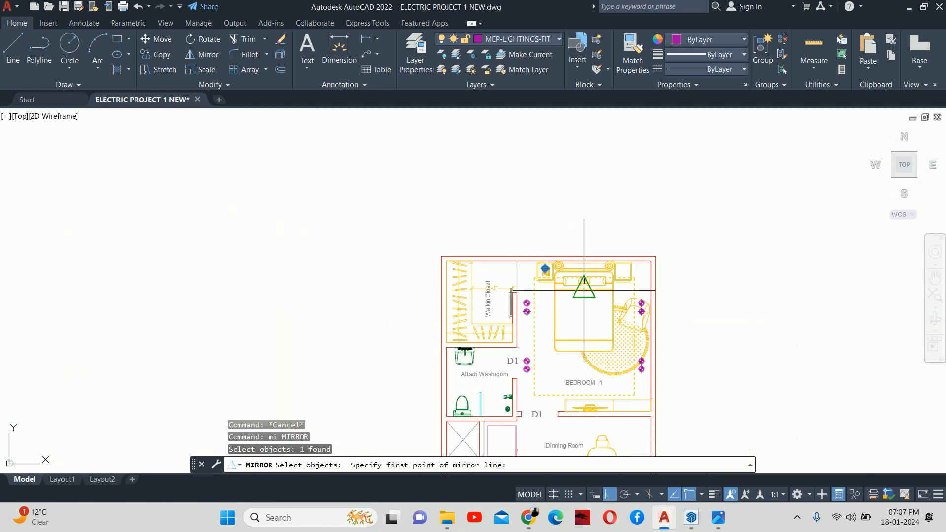
{"action": "scroll", "coordinate": [569, 296], "scroll_direction": "up", "scroll_amount": 5}
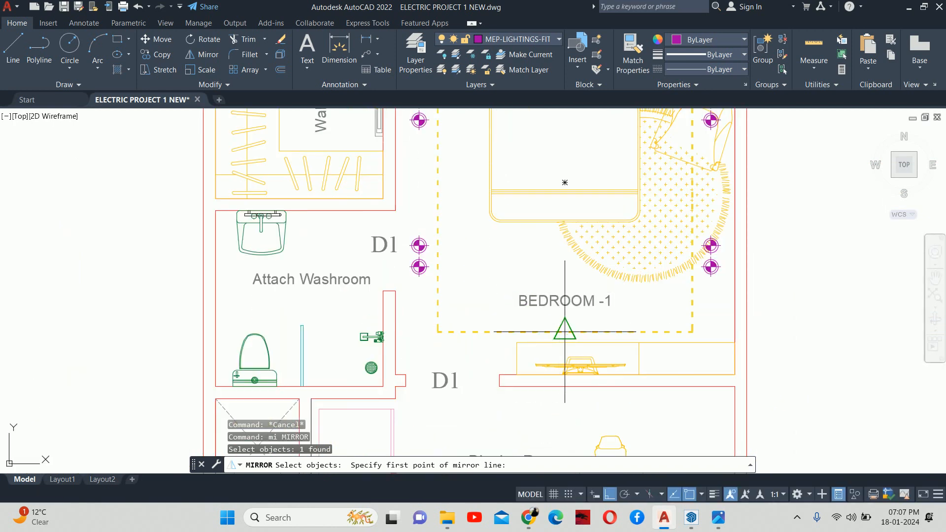
{"action": "left_click", "coordinate": [565, 332]}
{"action": "left_click", "coordinate": [565, 182]}
{"action": "key", "text": "Escape"}
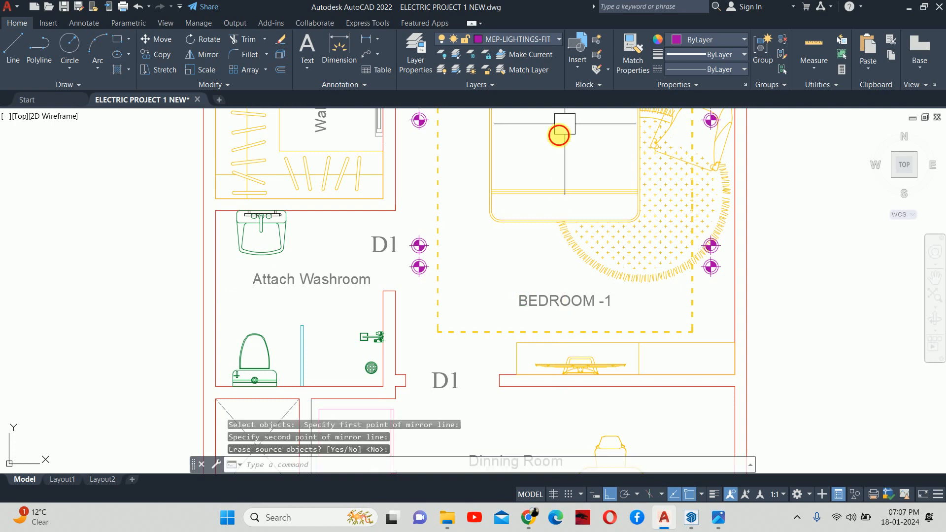
Review the arrangement of the down lights and pendent lights around BEDROOM -1
{"action": "scroll", "coordinate": [587, 137], "scroll_direction": "down", "scroll_amount": 2}
{"action": "middle_click_drag", "start_coordinate": [572, 129], "coordinate": [575, 160]}
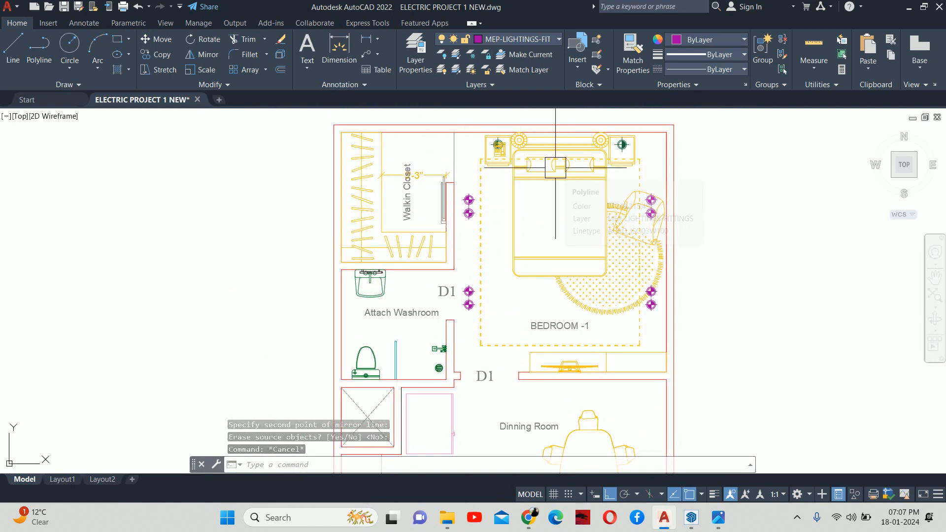
{"action": "scroll", "coordinate": [595, 271], "scroll_direction": "down", "scroll_amount": 2}
{"action": "key", "text": "Escape"}
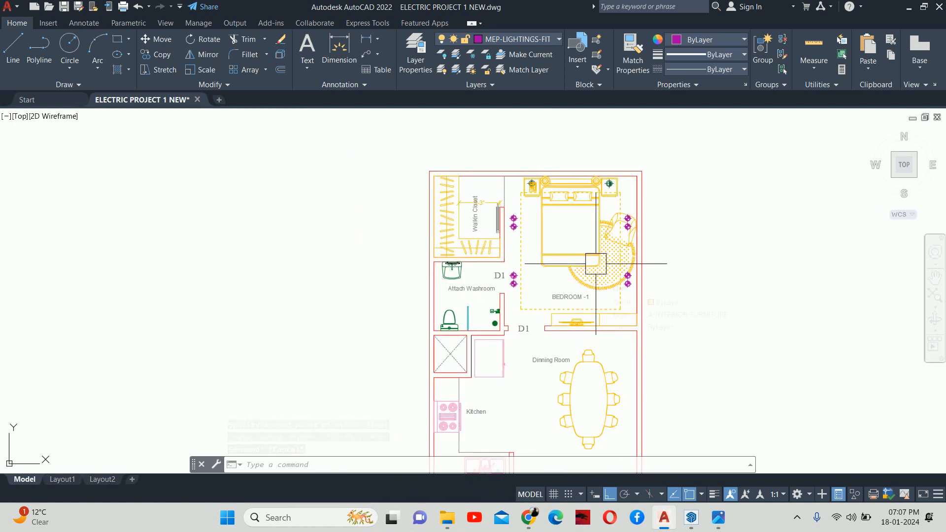
{"action": "key", "text": "Escape"}
{"action": "scroll", "coordinate": [595, 258], "scroll_direction": "up", "scroll_amount": 2}
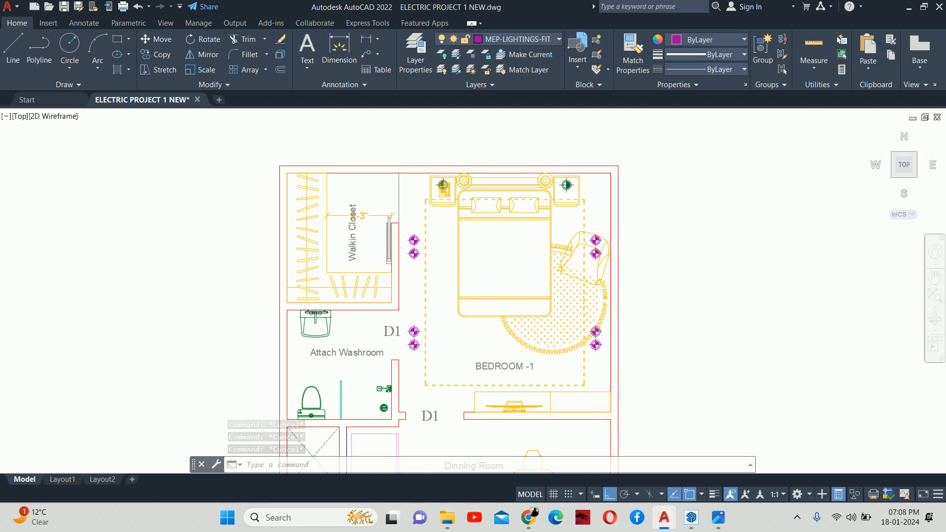
{"action": "scroll", "coordinate": [587, 215], "scroll_direction": "up", "scroll_amount": 4}
{"action": "scroll", "coordinate": [587, 216], "scroll_direction": "down", "scroll_amount": 4}
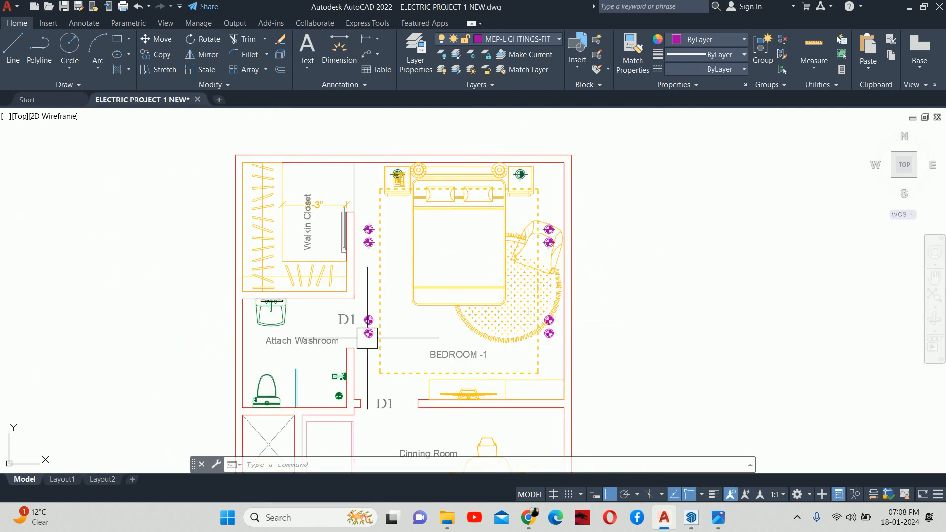
{"action": "scroll", "coordinate": [373, 338], "scroll_direction": "down", "scroll_amount": 2}
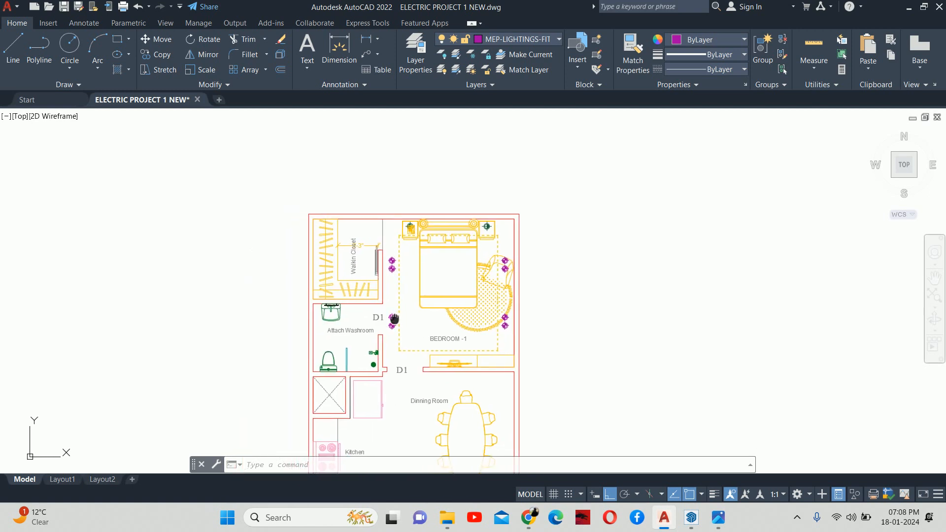
{"action": "middle_click_drag", "start_coordinate": [418, 309], "coordinate": [521, 287]}
{"action": "key", "text": "Escape"}
{"action": "key", "text": "Escape"}
{"action": "key", "text": "Escape"}
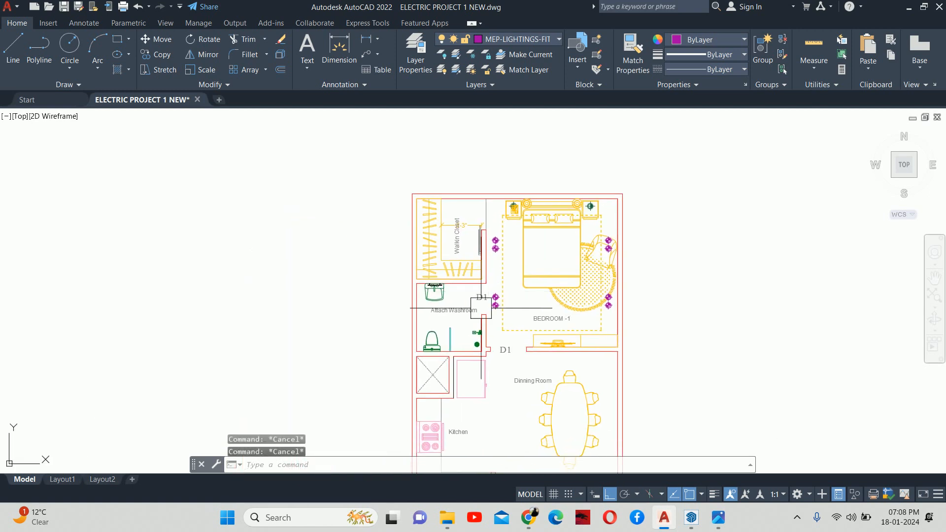
Examine the Walkin Closet and the adjoining Attach Washroom to consider their lighting
{"action": "scroll", "coordinate": [477, 307], "scroll_direction": "up", "scroll_amount": 2}
{"action": "middle_click_drag", "start_coordinate": [476, 251], "coordinate": [493, 301]}
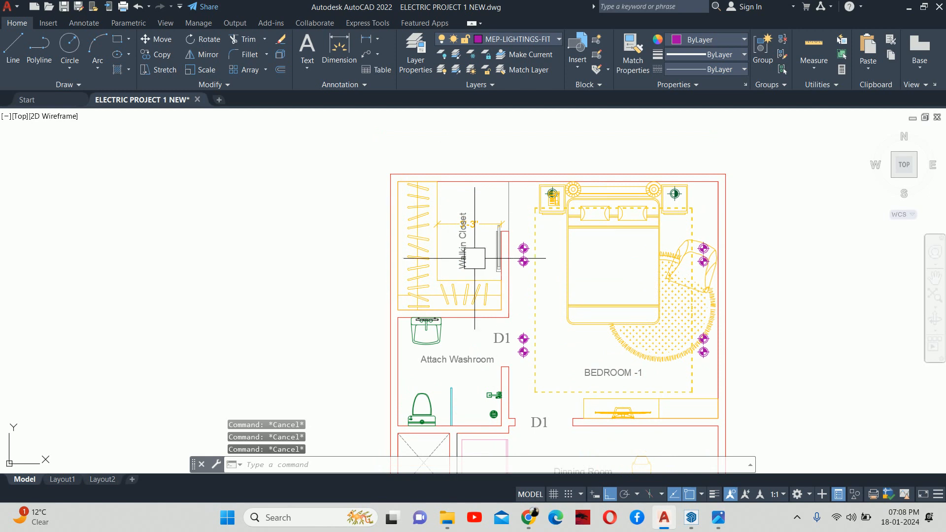
{"action": "scroll", "coordinate": [455, 231], "scroll_direction": "up", "scroll_amount": 2}
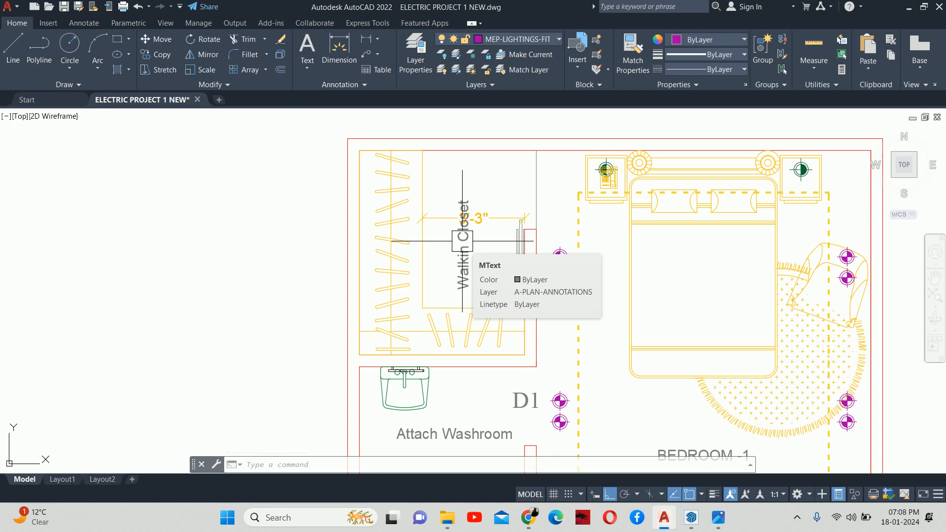
{"action": "scroll", "coordinate": [462, 241], "scroll_direction": "down", "scroll_amount": 3}
{"action": "scroll", "coordinate": [493, 276], "scroll_direction": "up", "scroll_amount": 5}
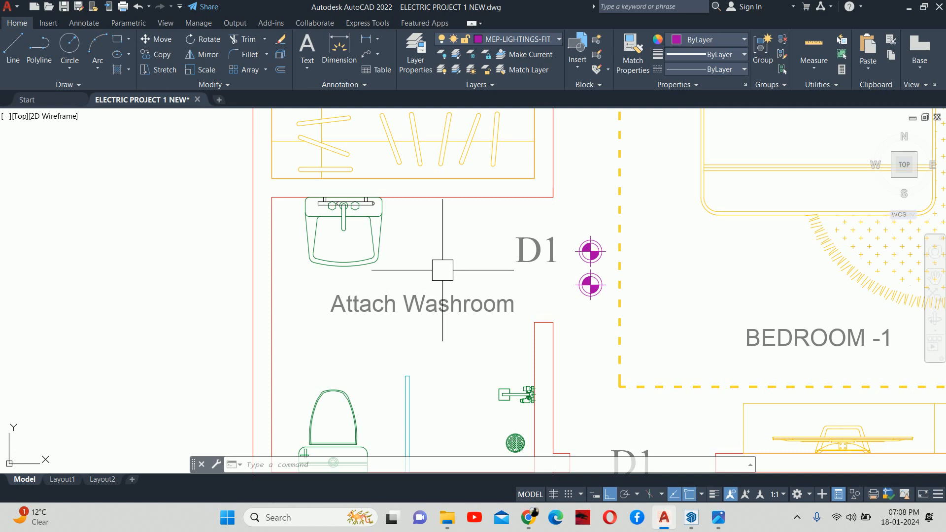
{"action": "middle_click_drag", "start_coordinate": [558, 194], "coordinate": [566, 412]}
{"action": "middle_click_drag", "start_coordinate": [511, 207], "coordinate": [515, 352]}
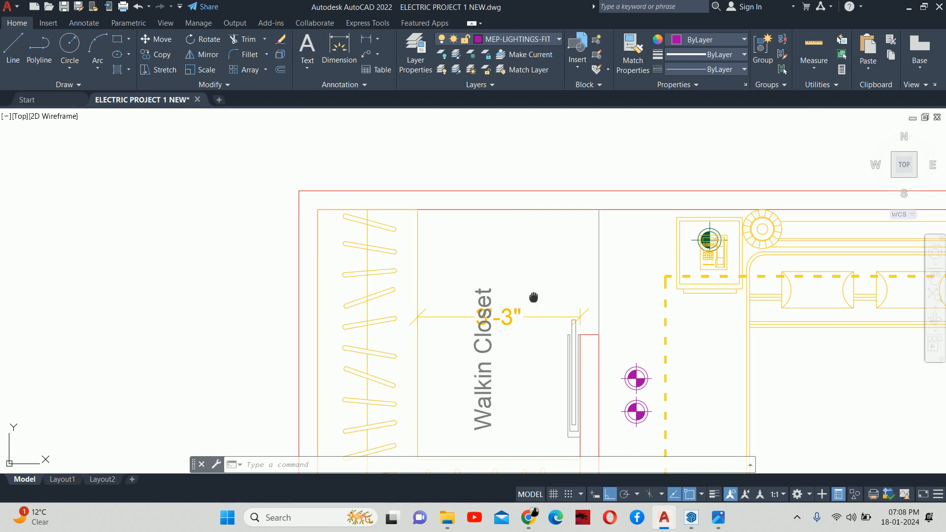
{"action": "middle_click_drag", "start_coordinate": [532, 298], "coordinate": [534, 247]}
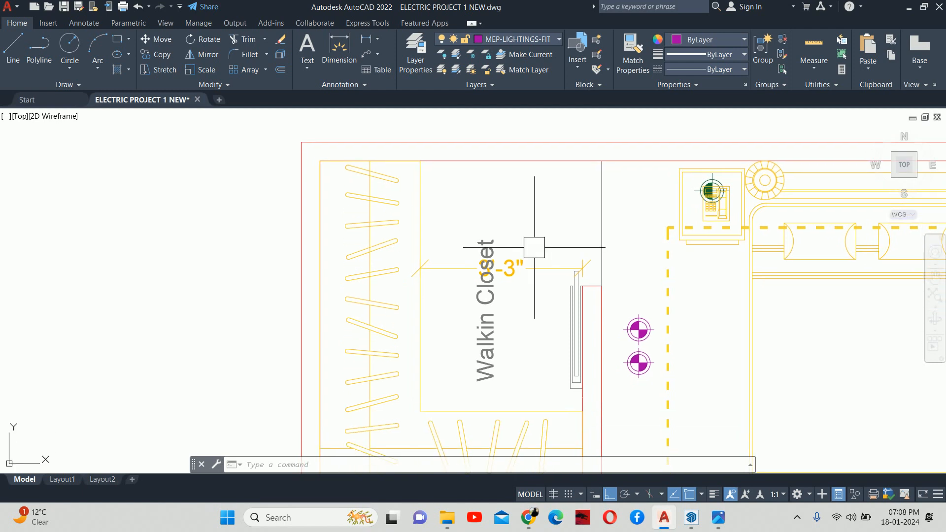
{"action": "key", "text": "Escape"}
{"action": "key", "text": "Escape"}
{"action": "key", "text": "Escape"}
{"action": "scroll", "coordinate": [534, 248], "scroll_direction": "down", "scroll_amount": 3}
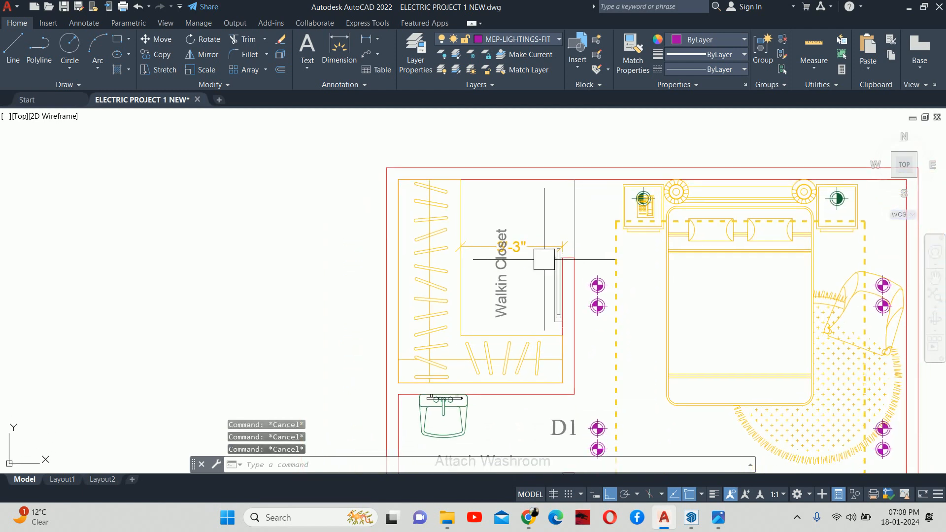
{"action": "middle_click_drag", "start_coordinate": [538, 269], "coordinate": [515, 228]}
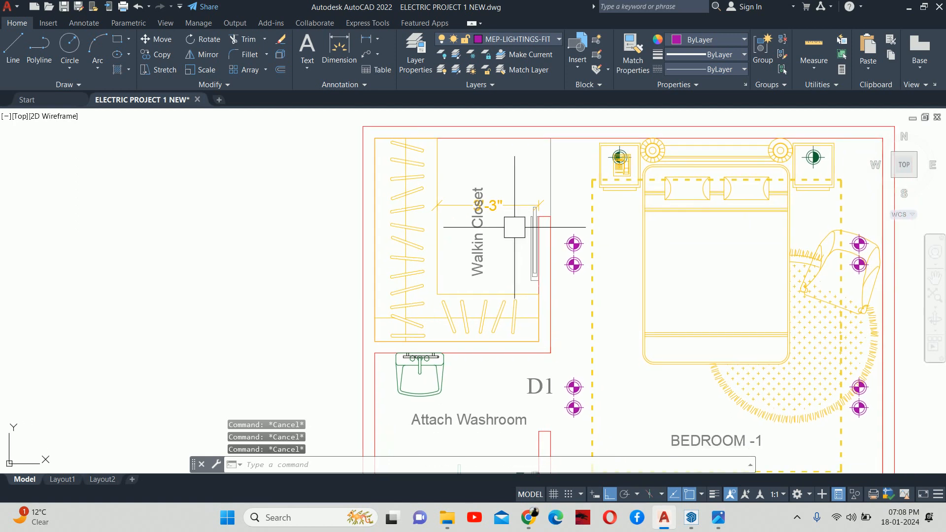
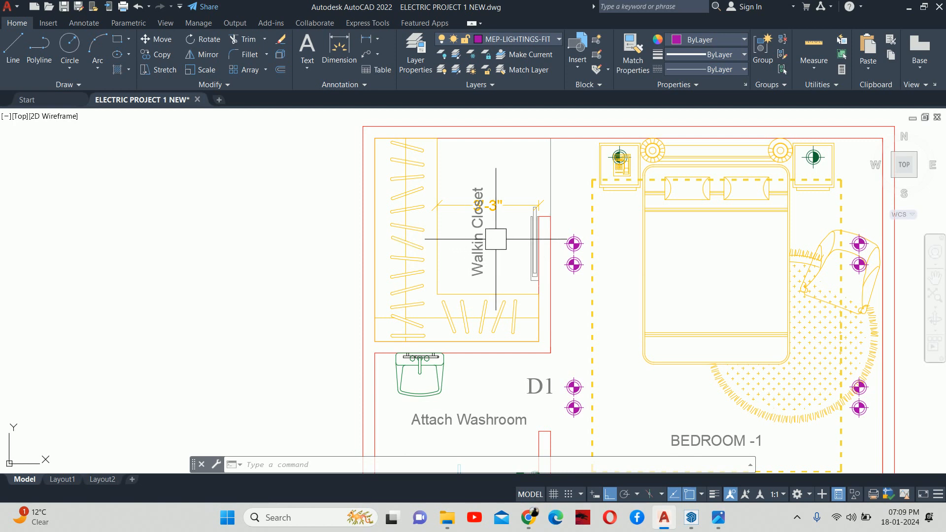
{"action": "key", "text": "Escape"}
{"action": "key", "text": "Escape"}
{"action": "scroll", "coordinate": [531, 242], "scroll_direction": "up", "scroll_amount": 4}
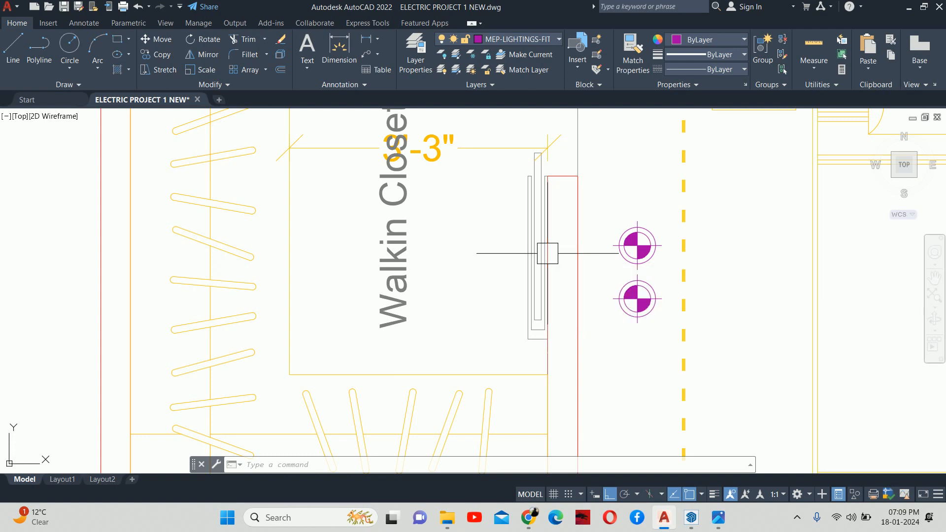
{"action": "key", "text": "Escape"}
{"action": "key", "text": "Escape"}
{"action": "key", "text": "Escape"}
{"action": "scroll", "coordinate": [549, 252], "scroll_direction": "down", "scroll_amount": 2}
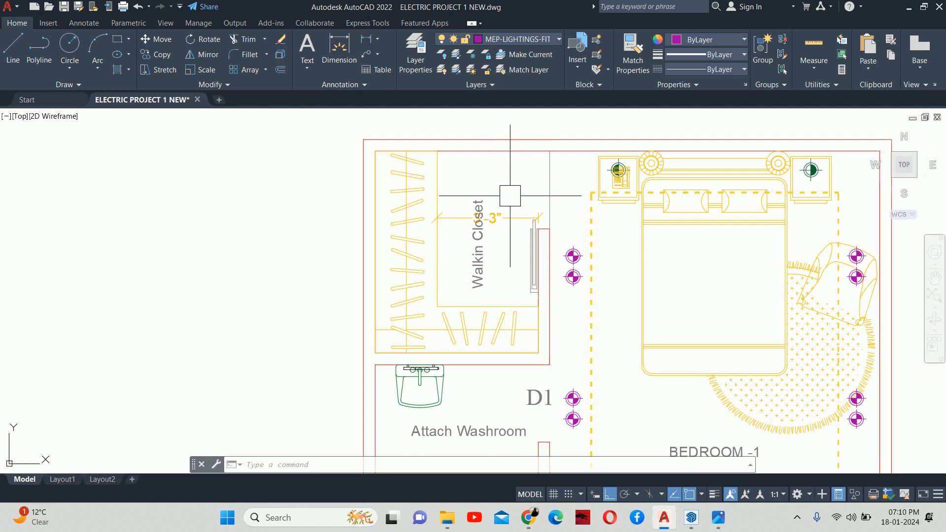
Draw a rectangle over the Walkin Closet's open floor, from its lower right corner to its upper left corner
{"action": "key", "text": "Escape"}
{"action": "key", "text": "Escape"}
{"action": "key", "text": "Escape"}
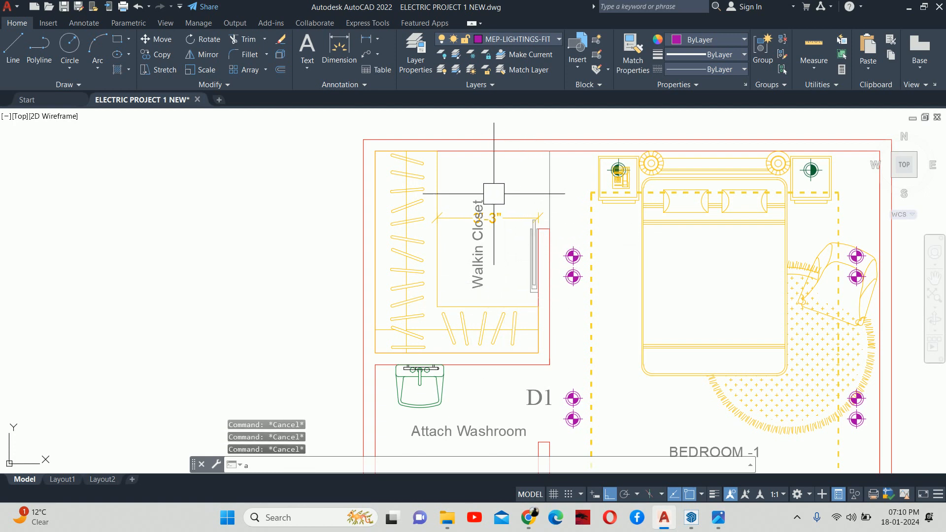
{"action": "type", "text": "rec"}
{"action": "key", "text": "Return"}
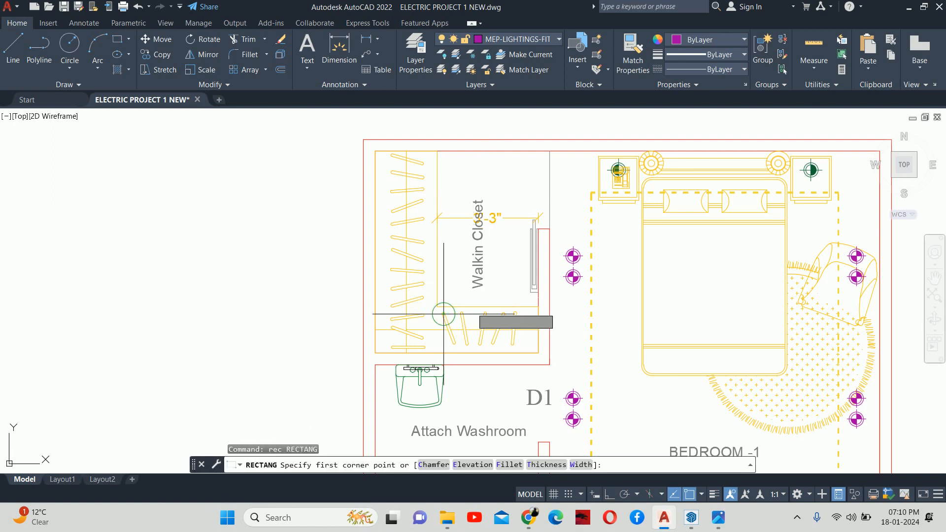
{"action": "left_click", "coordinate": [538, 306]}
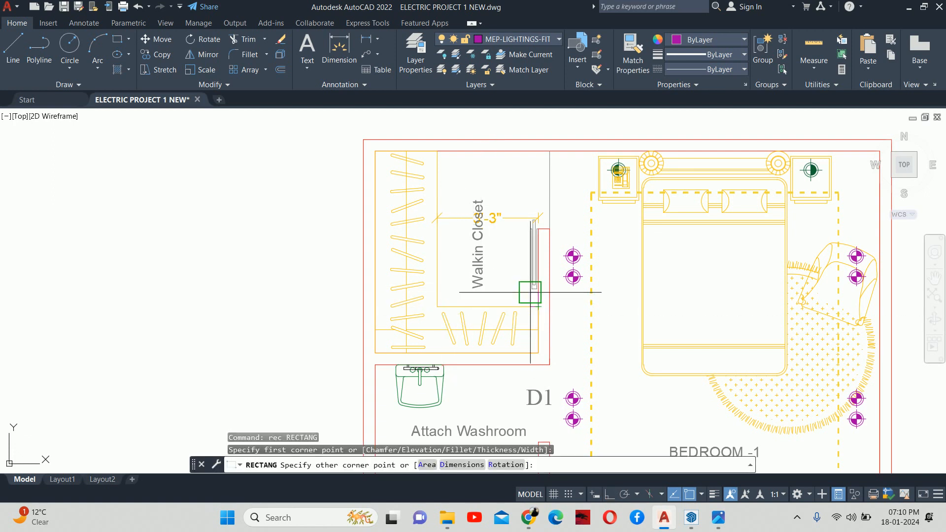
{"action": "left_click", "coordinate": [437, 151]}
Measure the area of the Walkin Closet rectangle as an object, and delete the rectangle
{"action": "type", "text": "aa"}
{"action": "key", "text": "Return"}
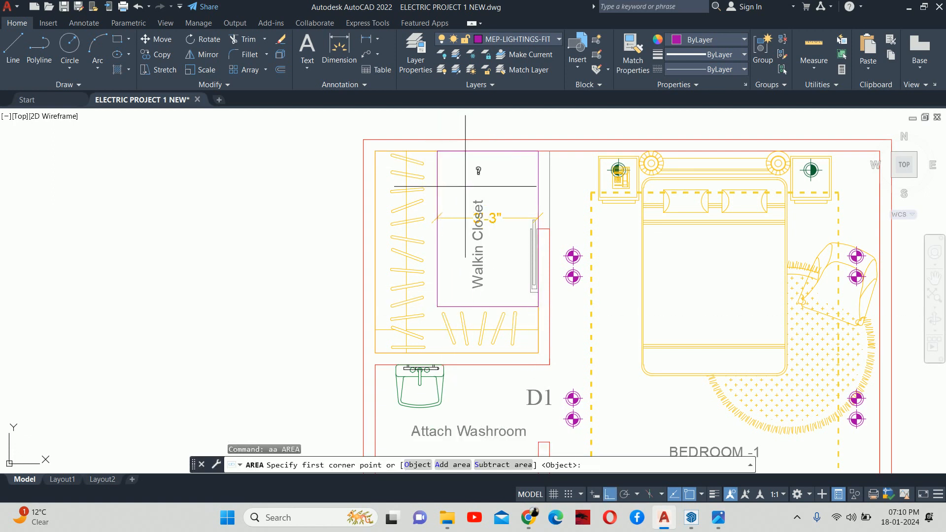
{"action": "type", "text": "o"}
{"action": "key", "text": "Return"}
{"action": "left_click", "coordinate": [498, 151]}
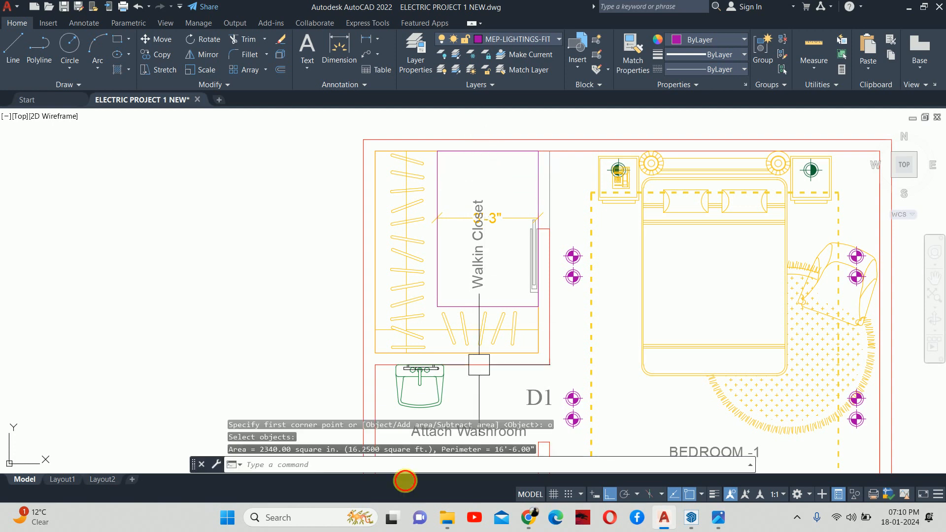
{"action": "key", "text": "Escape"}
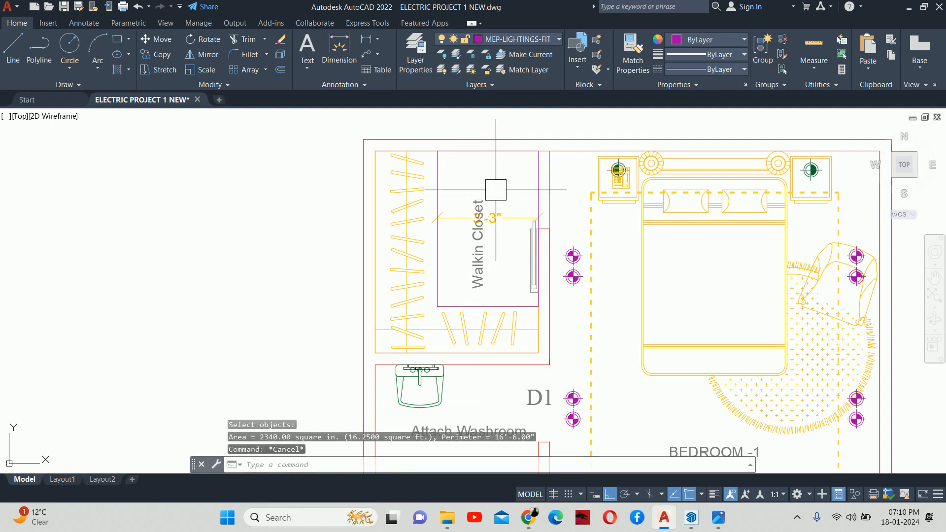
{"action": "left_click", "coordinate": [488, 151]}
{"action": "key", "text": "Delete"}
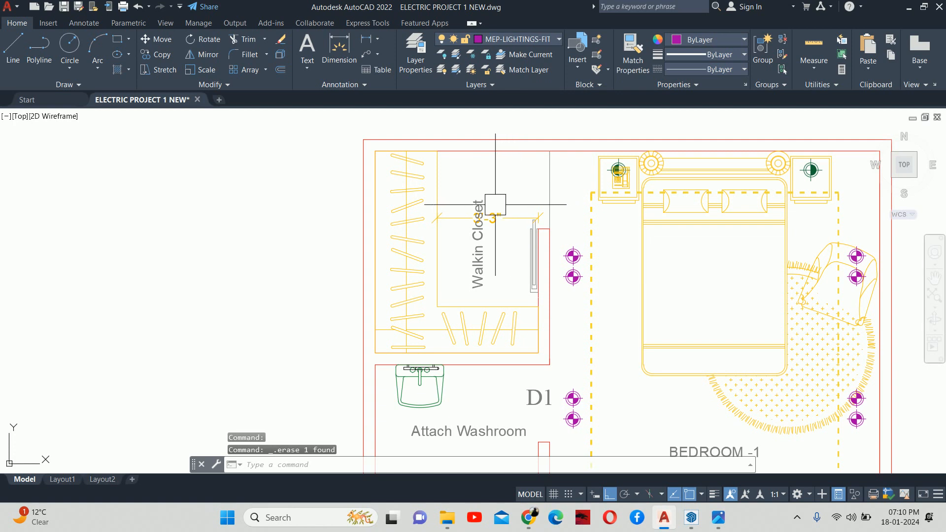
{"action": "key", "text": "Escape"}
{"action": "key", "text": "Escape"}
{"action": "key", "text": "Escape"}
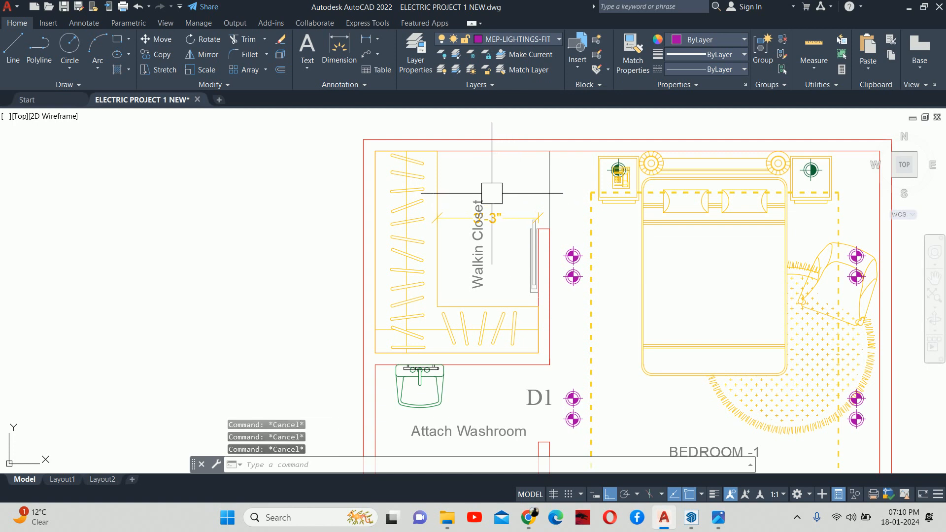
{"action": "key", "text": "F9"}
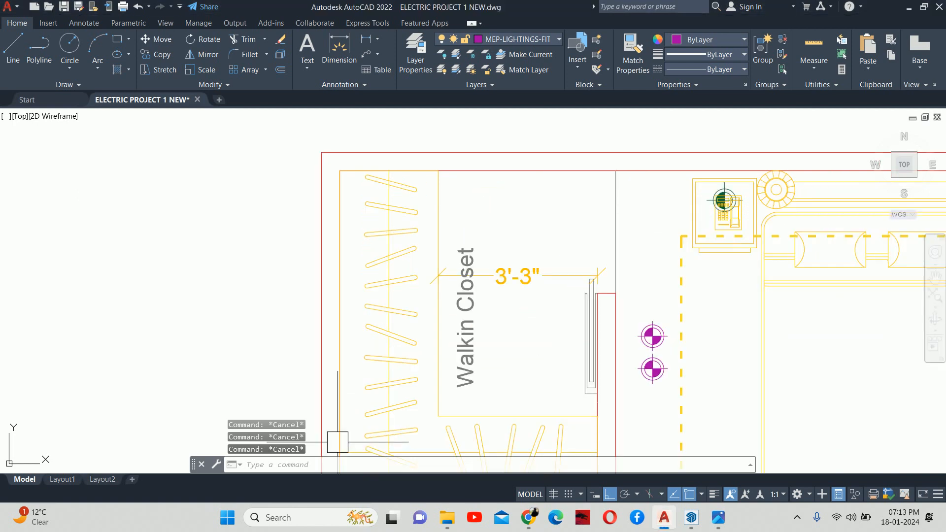
{"action": "scroll", "coordinate": [452, 343], "scroll_direction": "down", "scroll_amount": 2}
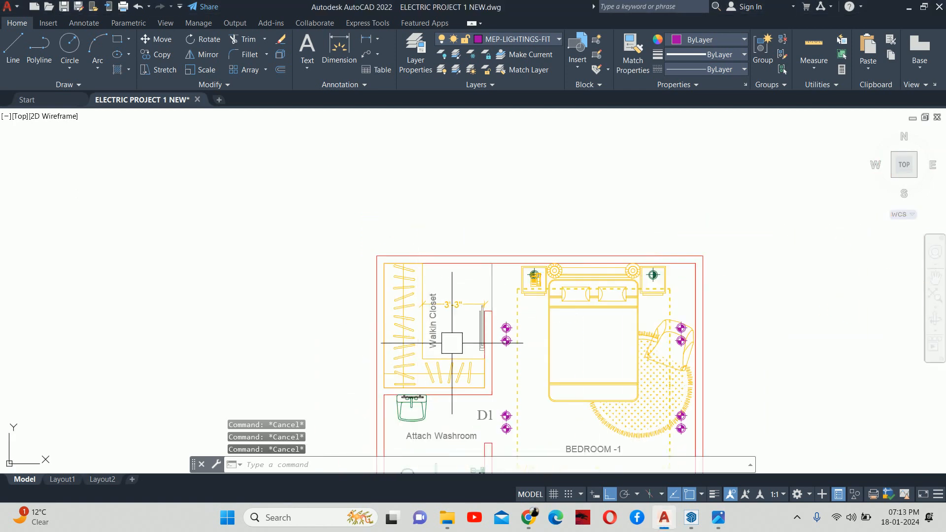
{"action": "type", "text": "c"}
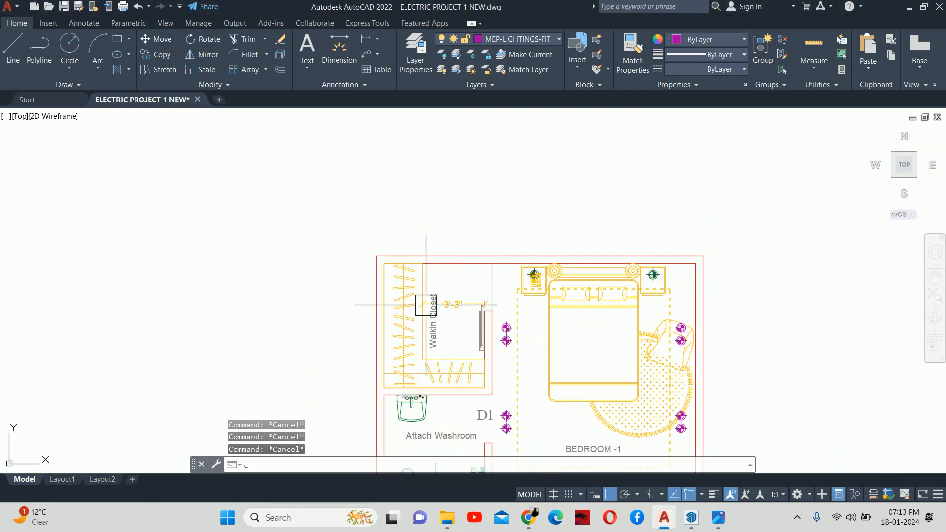
{"action": "type", "text": "o"}
{"action": "key", "text": "Return"}
{"action": "scroll", "coordinate": [494, 336], "scroll_direction": "up", "scroll_amount": 4}
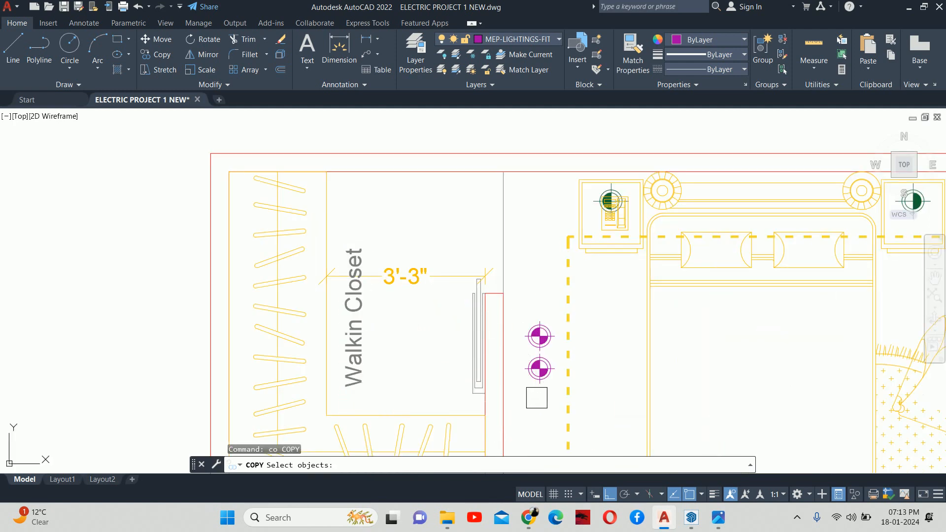
{"action": "key", "text": "Escape"}
{"action": "key", "text": "Escape"}
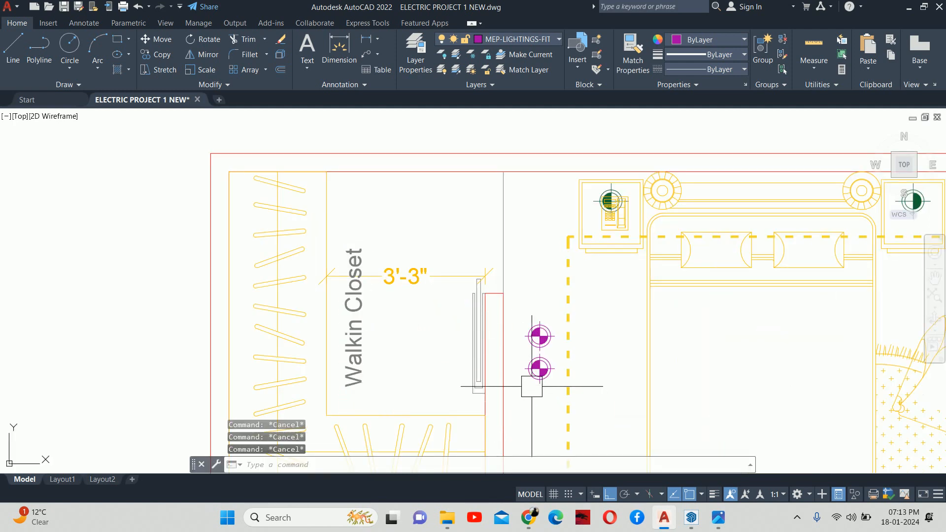
{"action": "type", "text": "co"}
{"action": "key", "text": "Return"}
{"action": "left_click", "coordinate": [544, 339]}
{"action": "scroll", "coordinate": [544, 338], "scroll_direction": "up", "scroll_amount": 6}
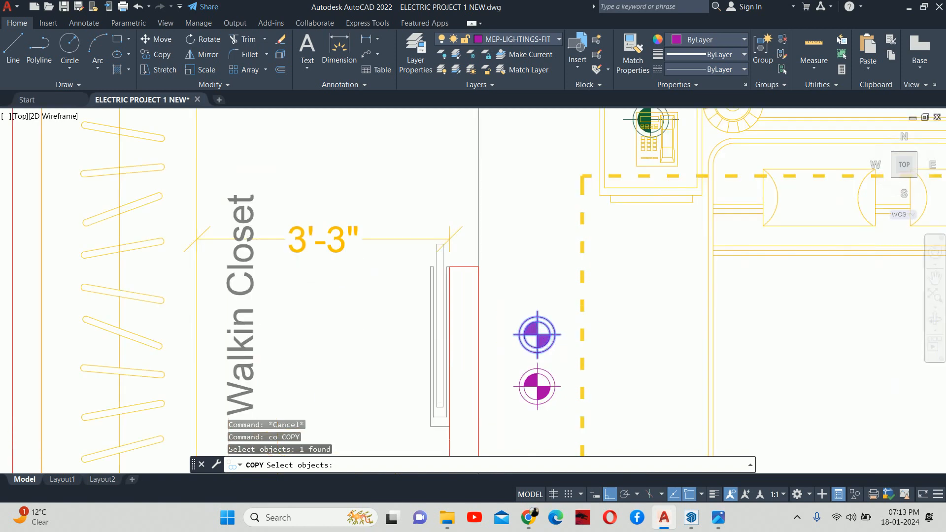
{"action": "key", "text": "Return"}
{"action": "left_click", "coordinate": [526, 330]}
{"action": "key", "text": "Escape"}
{"action": "key", "text": "Return"}
{"action": "left_click", "coordinate": [515, 329]}
{"action": "key", "text": "Return"}
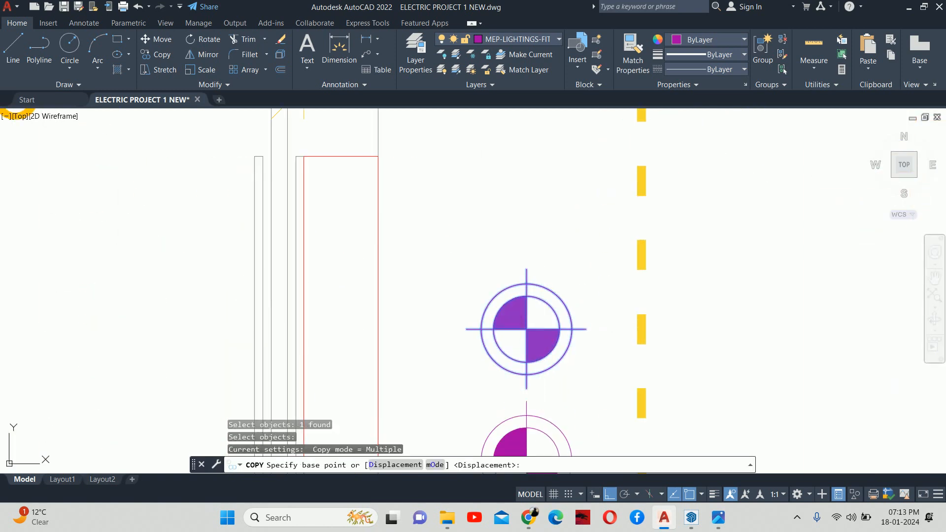
{"action": "left_click", "coordinate": [526, 329]}
{"action": "key", "text": "Escape"}
{"action": "key", "text": "Return"}
{"action": "left_click", "coordinate": [514, 329]}
{"action": "key", "text": "Return"}
{"action": "left_click", "coordinate": [526, 329]}
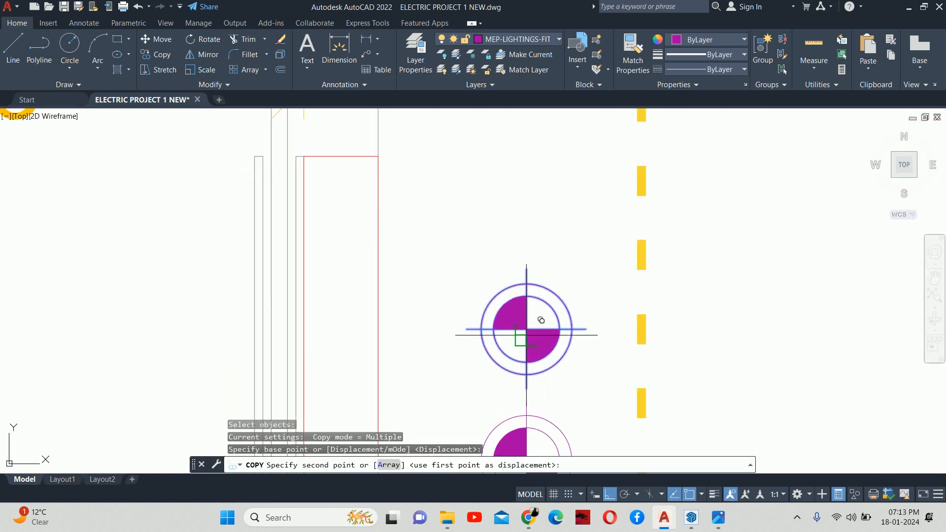
{"action": "key", "text": "Escape"}
Copy the upper down light beside the Walkin Closet wall, by its centre, to the midpoint between two opposite corners of the closet's open floor
{"action": "key", "text": "Return"}
{"action": "left_click", "coordinate": [514, 330]}
{"action": "key", "text": "Return"}
{"action": "scroll", "coordinate": [532, 332], "scroll_direction": "up", "scroll_amount": 6}
{"action": "left_click", "coordinate": [536, 340]}
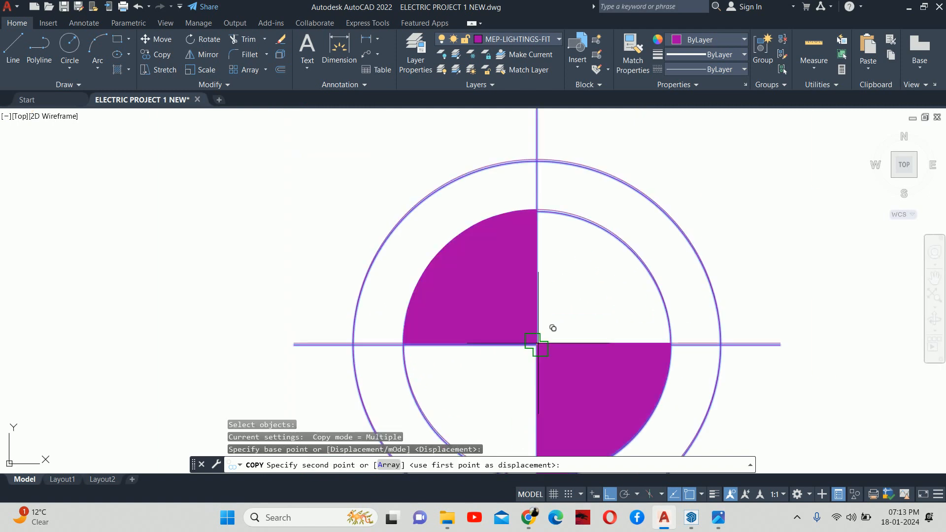
{"action": "scroll", "coordinate": [517, 295], "scroll_direction": "down", "scroll_amount": 10}
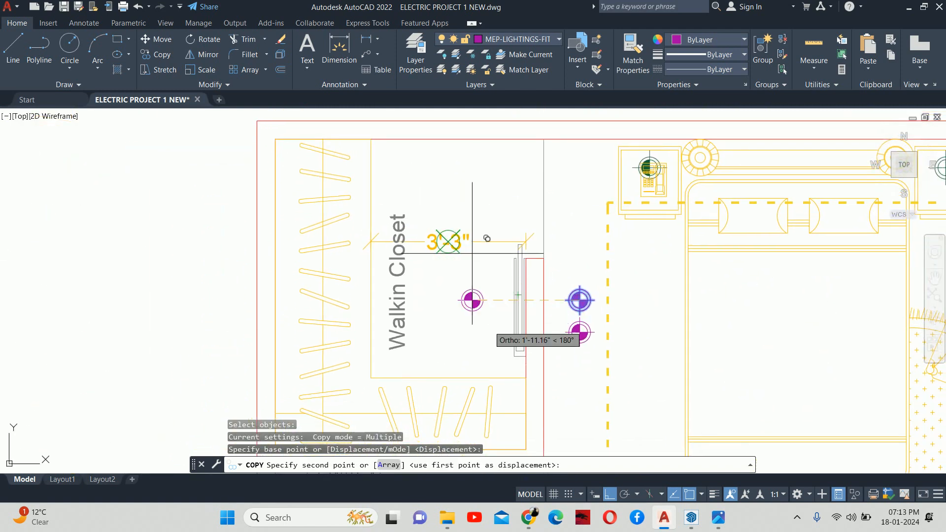
{"action": "type", "text": "mtp"}
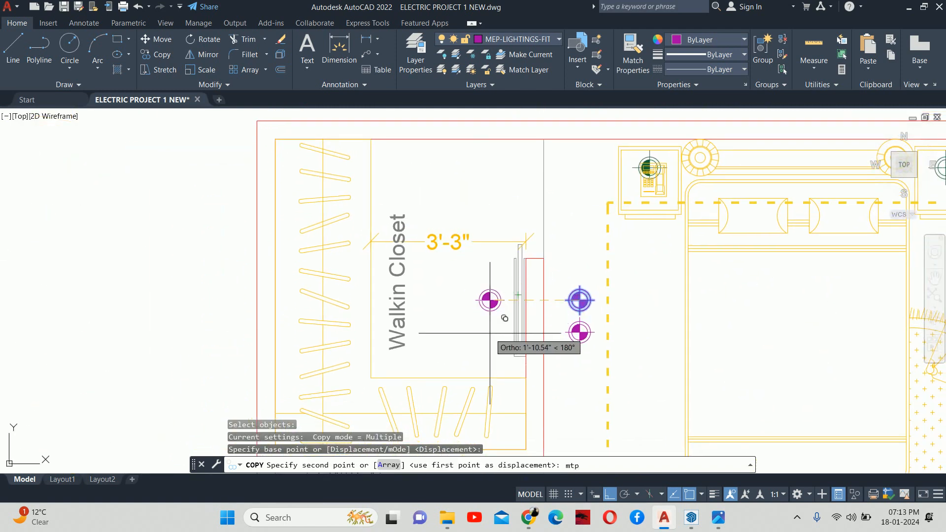
{"action": "key", "text": "Return"}
{"action": "left_click", "coordinate": [370, 139]}
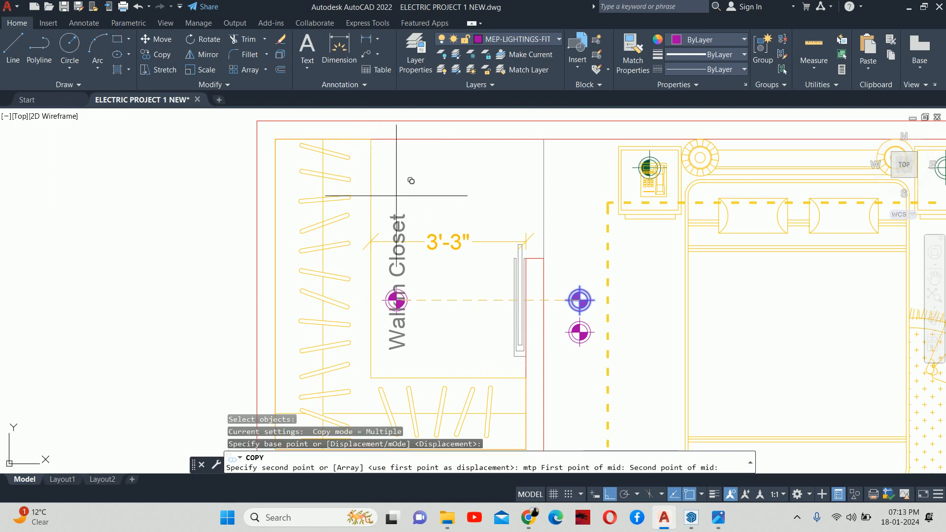
{"action": "left_click", "coordinate": [525, 378]}
{"action": "key", "text": "Escape"}
{"action": "key", "text": "Escape"}
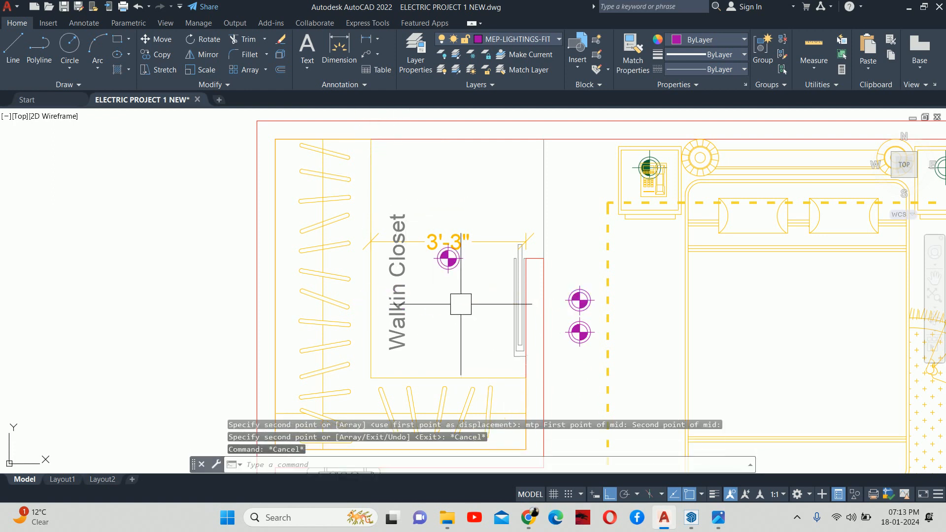
Examine the down light's position in the Walkin Closet and the sliding door next to it
{"action": "scroll", "coordinate": [344, 285], "scroll_direction": "down", "scroll_amount": 2}
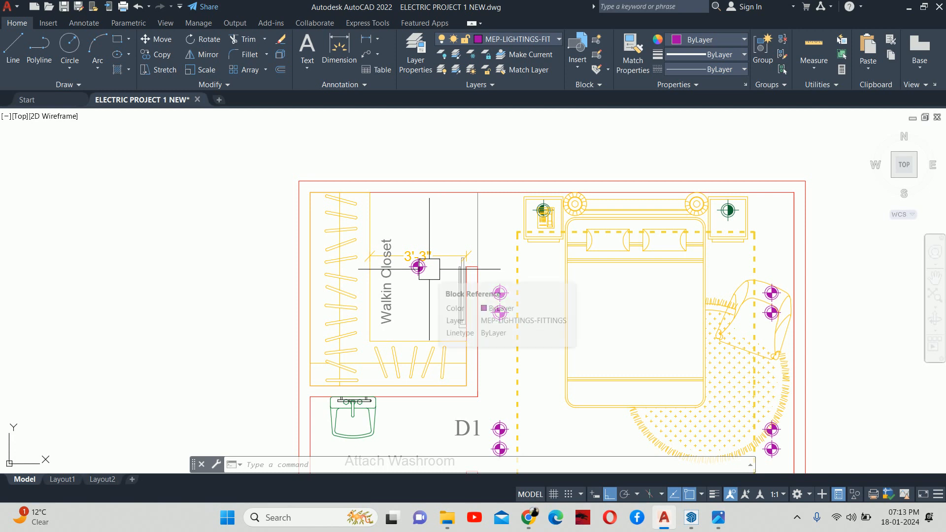
{"action": "key", "text": "Escape"}
{"action": "key", "text": "Escape"}
{"action": "key", "text": "Escape"}
{"action": "scroll", "coordinate": [429, 289], "scroll_direction": "up", "scroll_amount": 3}
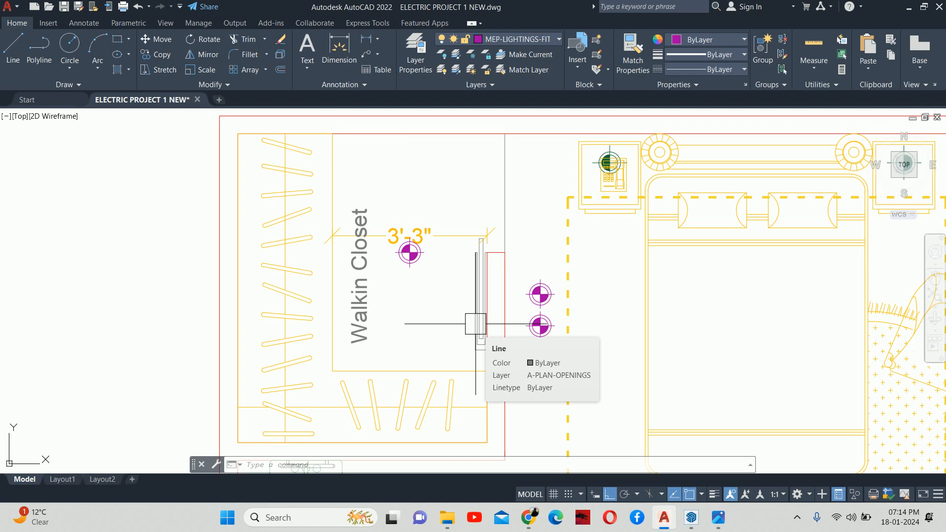
{"action": "key", "text": "Escape"}
{"action": "key", "text": "Escape"}
{"action": "key", "text": "Escape"}
{"action": "scroll", "coordinate": [466, 324], "scroll_direction": "down", "scroll_amount": 3}
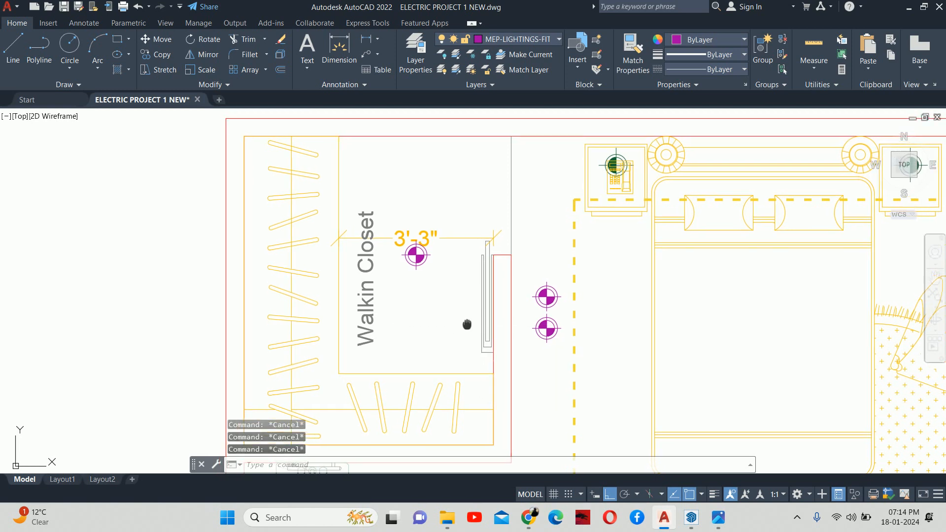
{"action": "scroll", "coordinate": [492, 406], "scroll_direction": "up", "scroll_amount": 2}
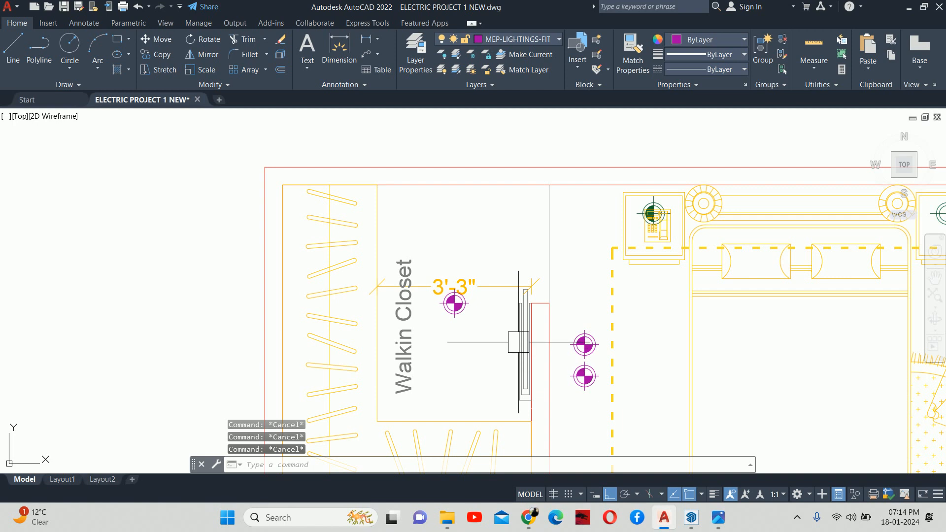
Draw a thin upright rectangle by dimensions, with a length of 0.75 inch, in the empty space outside BEDROOM -1's right wall
{"action": "type", "text": "rec"}
{"action": "key", "text": "Return"}
{"action": "scroll", "coordinate": [513, 317], "scroll_direction": "down", "scroll_amount": 5}
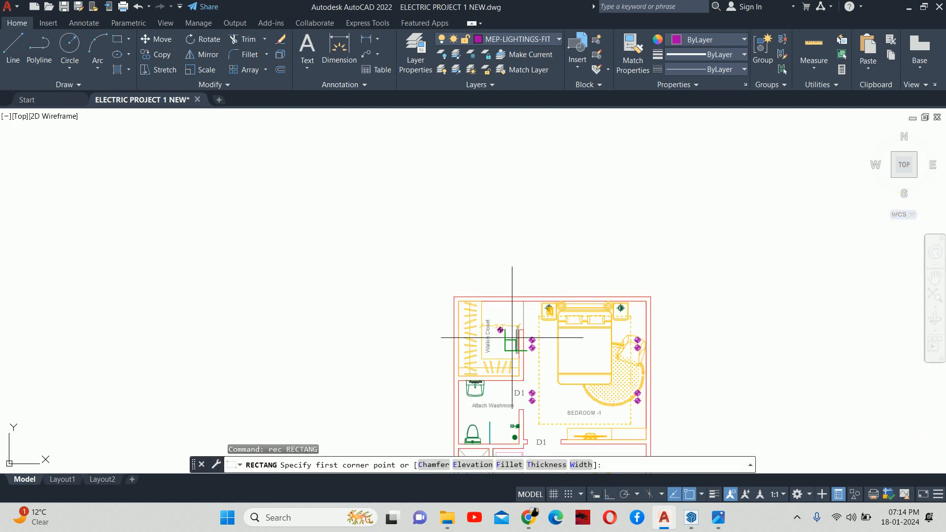
{"action": "scroll", "coordinate": [500, 306], "scroll_direction": "up", "scroll_amount": 4}
{"action": "left_click", "coordinate": [604, 331]}
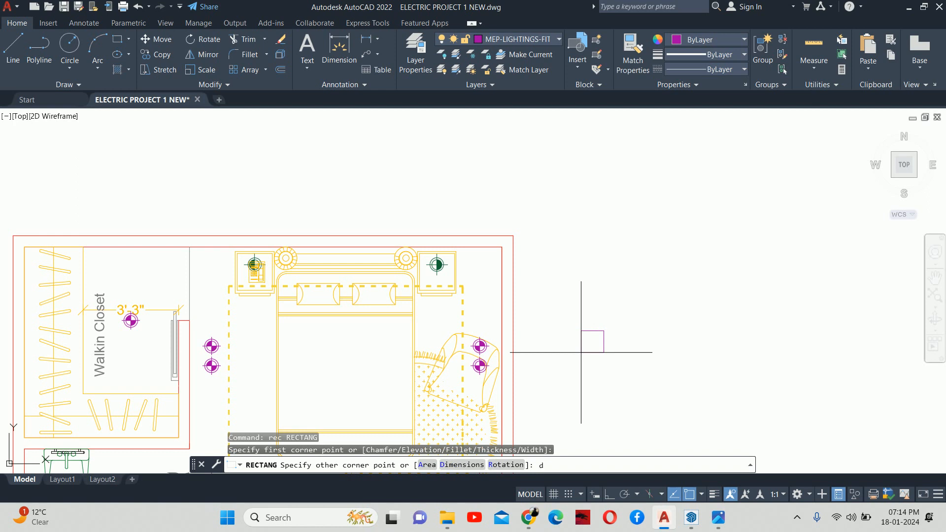
{"action": "key", "text": "Return"}
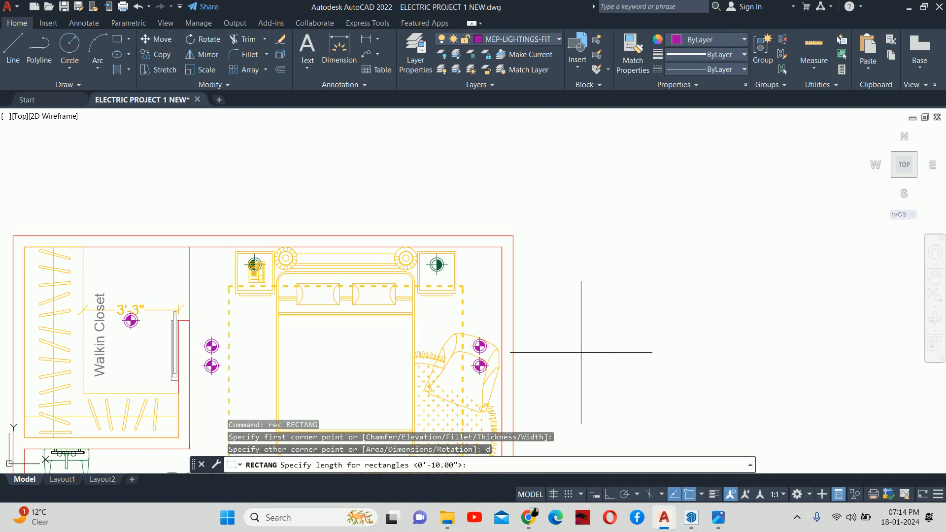
{"action": "type", "text": ".75"}
{"action": "key", "text": "Return"}
{"action": "type", "text": "1"}
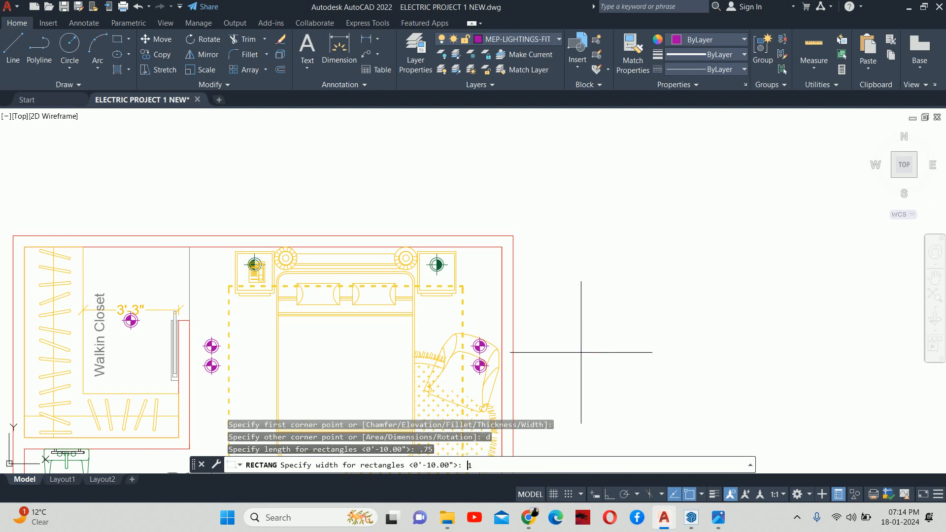
{"action": "key", "text": "Return"}
{"action": "left_click", "coordinate": [602, 353]}
{"action": "key", "text": "Escape"}
{"action": "key", "text": "Escape"}
{"action": "key", "text": "Escape"}
Fill the thin upright rectangle with a SOLID hatch
{"action": "scroll", "coordinate": [599, 353], "scroll_direction": "up", "scroll_amount": 5}
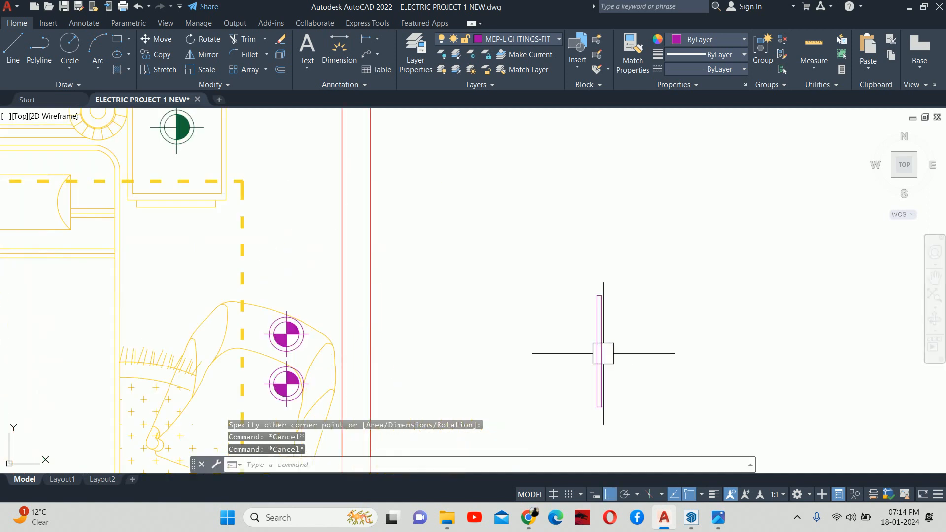
{"action": "type", "text": "h"}
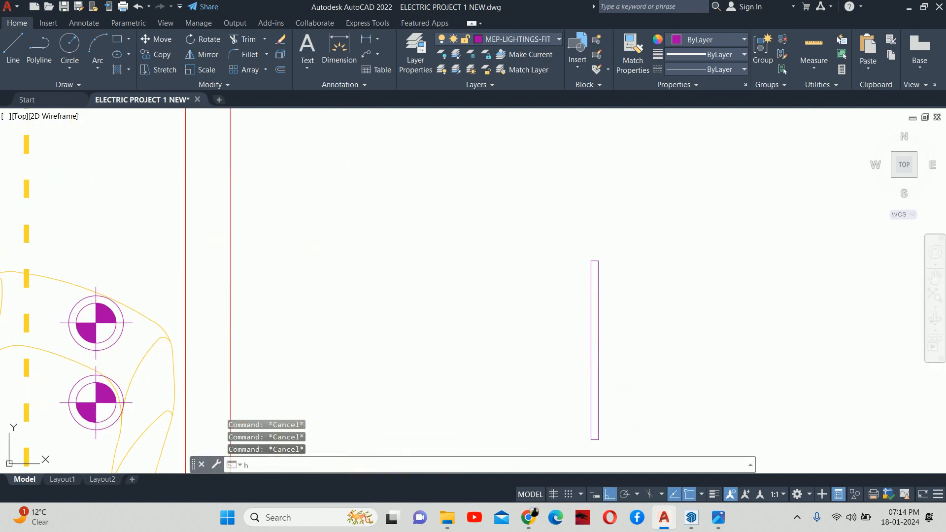
{"action": "key", "text": "Return"}
{"action": "left_click", "coordinate": [594, 350]}
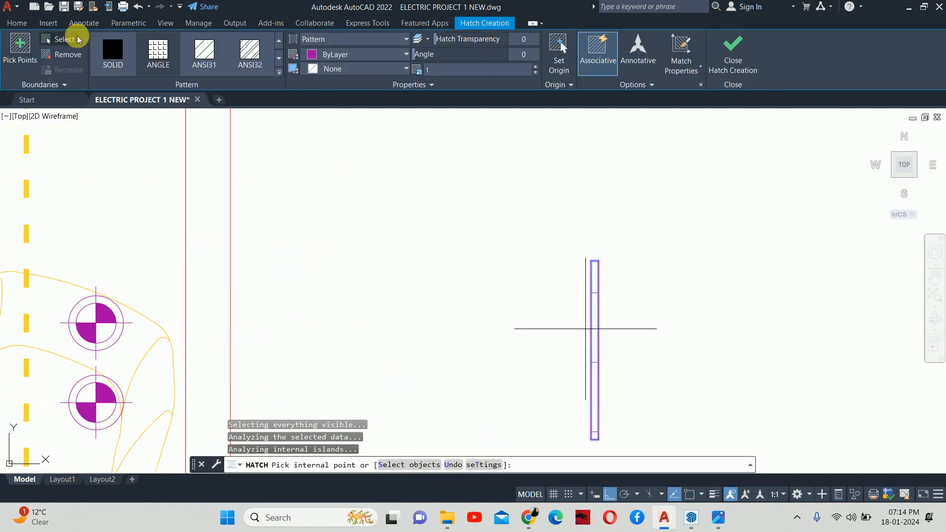
{"action": "left_click", "coordinate": [101, 48]}
{"action": "key", "text": "Escape"}
{"action": "key", "text": "Escape"}
{"action": "key", "text": "Escape"}
{"action": "scroll", "coordinate": [525, 289], "scroll_direction": "down", "scroll_amount": 3}
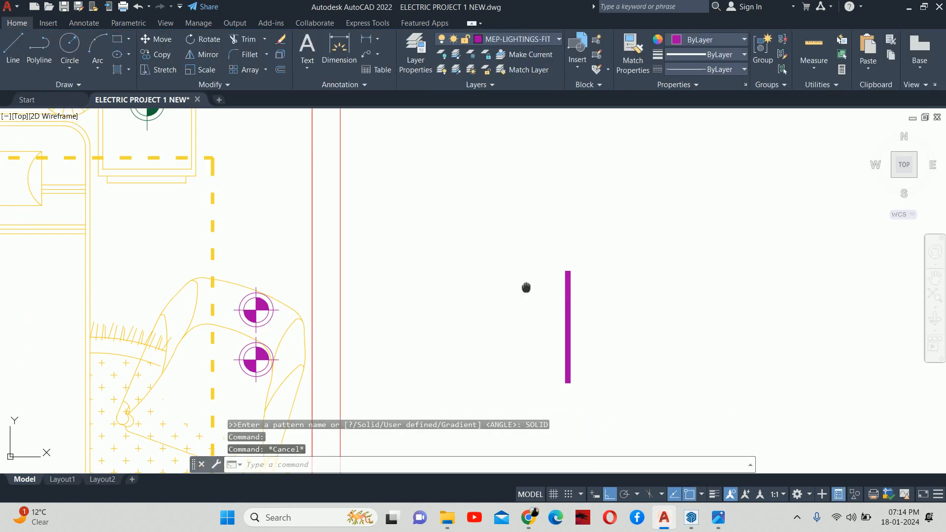
Start a block definition named "tube light" and select the thin rectangle and its hatch as the block's objects
{"action": "type", "text": "b"}
{"action": "key", "text": "Return"}
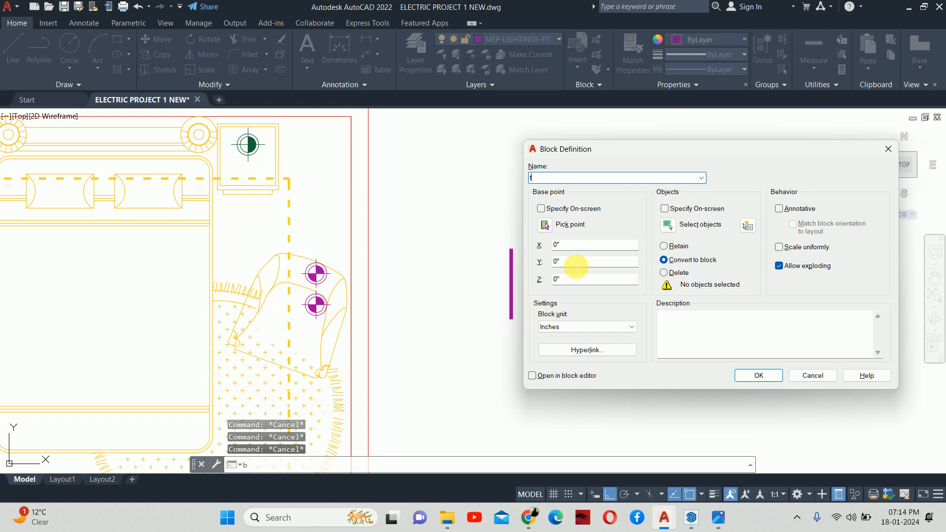
{"action": "type", "text": "tube "}
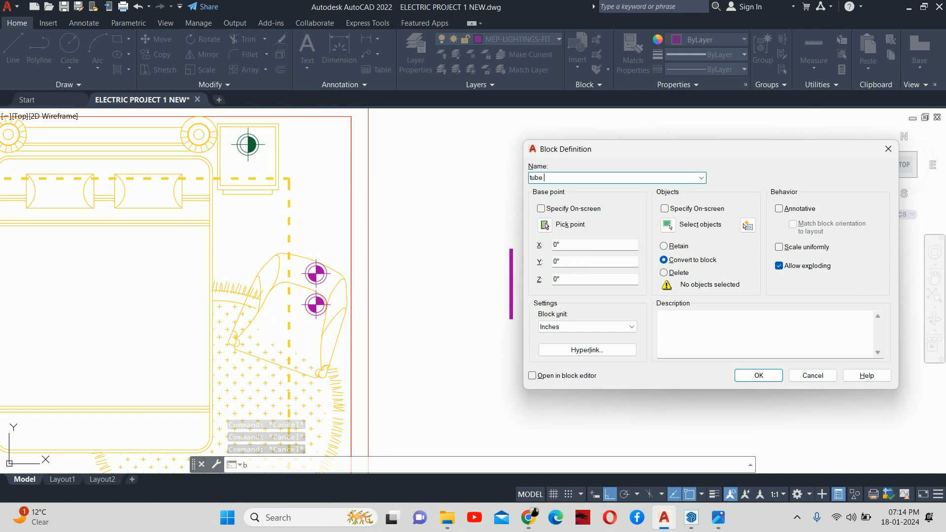
{"action": "type", "text": "light"}
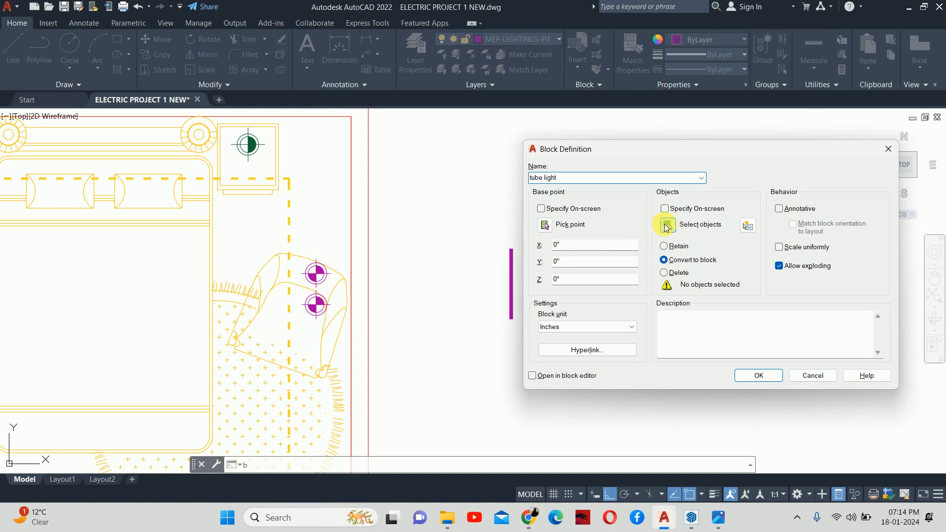
{"action": "left_click", "coordinate": [666, 227]}
{"action": "left_click", "coordinate": [541, 213]}
{"action": "left_click", "coordinate": [478, 291]}
{"action": "left_click", "coordinate": [452, 219]}
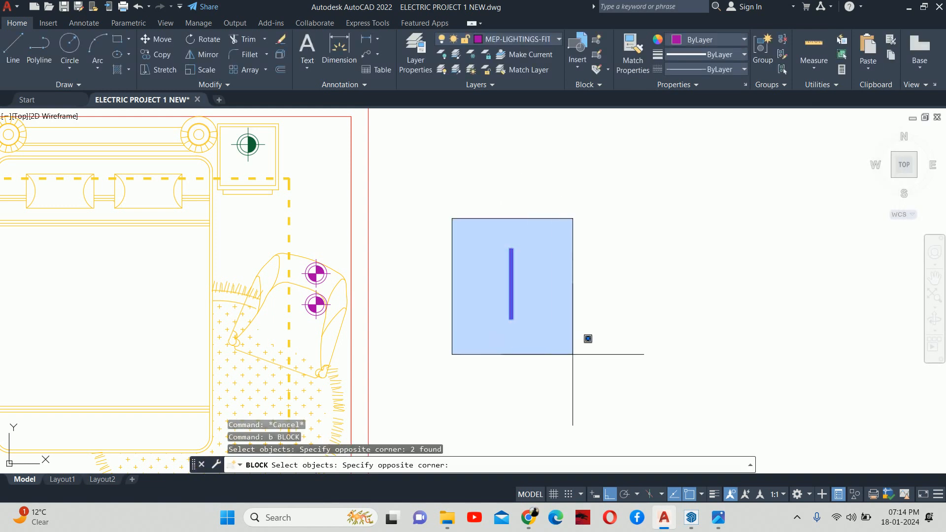
{"action": "left_click", "coordinate": [573, 354]}
{"action": "key", "text": "Return"}
Set the tube light block's base point at the midpoint of the rectangle's long right edge, and create the block
{"action": "left_click", "coordinate": [545, 225]}
{"action": "scroll", "coordinate": [506, 266], "scroll_direction": "up", "scroll_amount": 2}
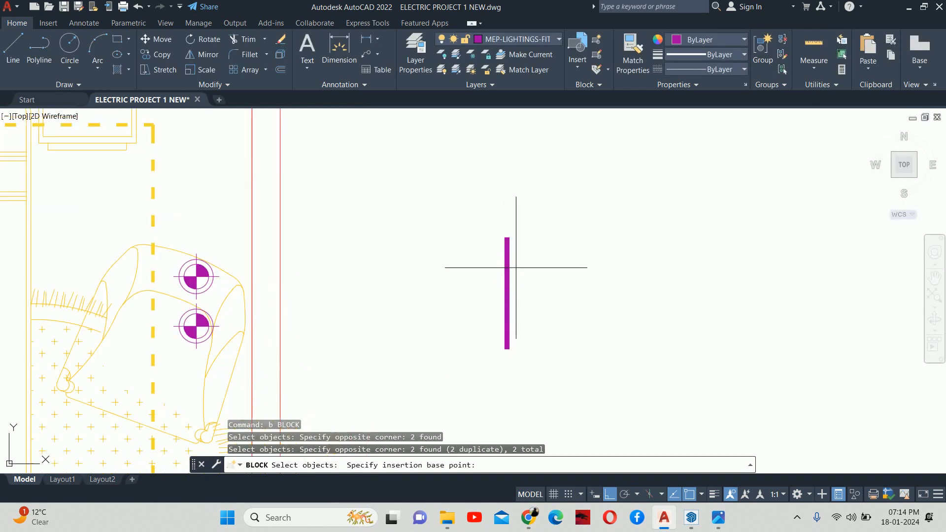
{"action": "scroll", "coordinate": [507, 293], "scroll_direction": "up", "scroll_amount": 5}
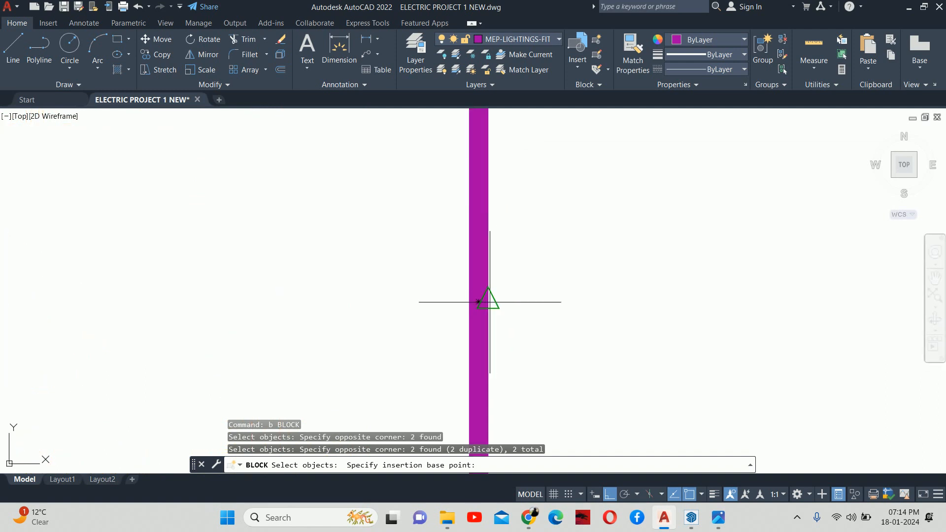
{"action": "scroll", "coordinate": [499, 302], "scroll_direction": "up", "scroll_amount": 1}
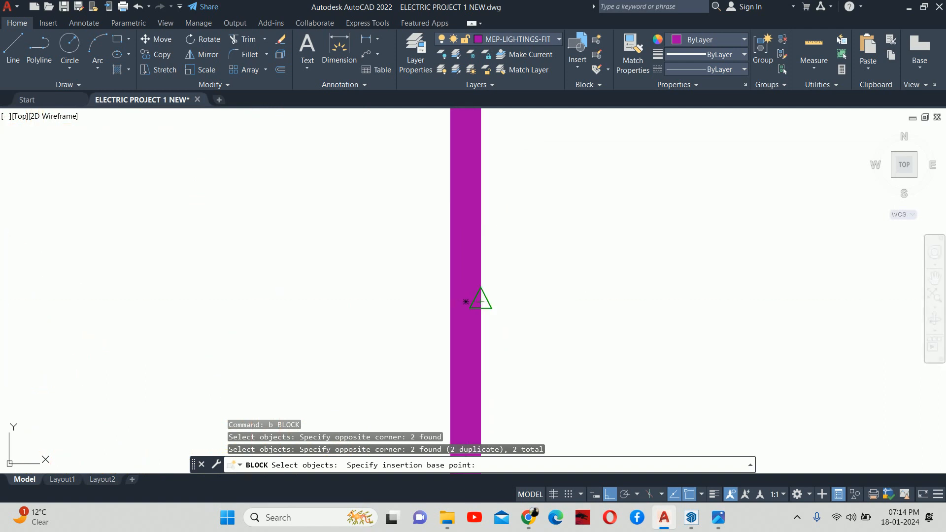
{"action": "left_click", "coordinate": [481, 302]}
{"action": "left_click", "coordinate": [753, 376]}
{"action": "key", "text": "Escape"}
{"action": "key", "text": "Escape"}
Move the tube light block by its right-edge midpoint onto the inner face of the Walkin Closet's sliding door
{"action": "scroll", "coordinate": [475, 249], "scroll_direction": "down", "scroll_amount": 5}
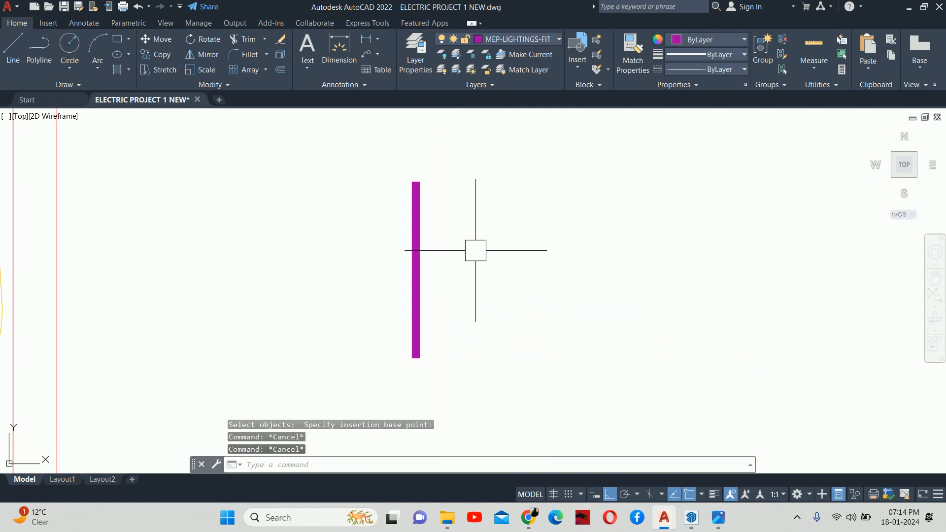
{"action": "left_click", "coordinate": [419, 269]}
{"action": "scroll", "coordinate": [438, 275], "scroll_direction": "down", "scroll_amount": 2}
{"action": "middle_click_drag", "start_coordinate": [441, 277], "coordinate": [494, 296]}
{"action": "type", "text": "m"}
{"action": "key", "text": "space"}
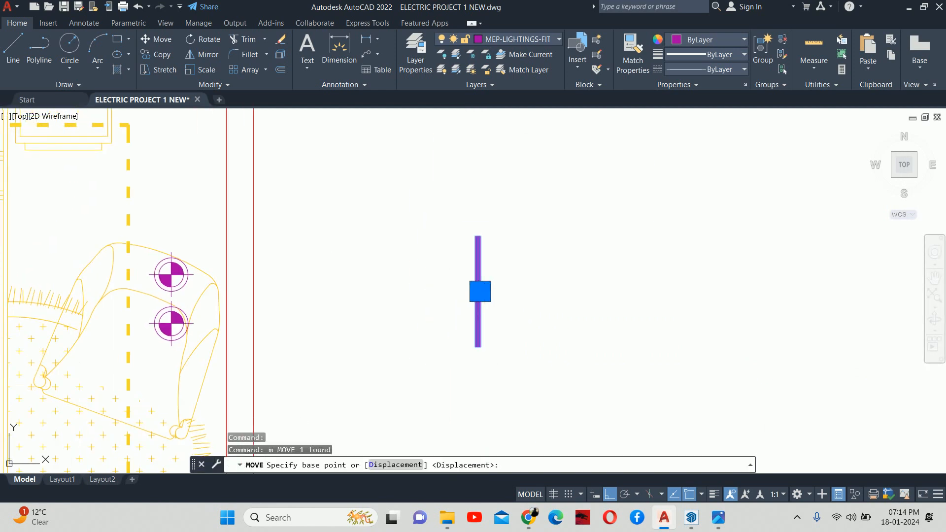
{"action": "scroll", "coordinate": [495, 295], "scroll_direction": "up", "scroll_amount": 5}
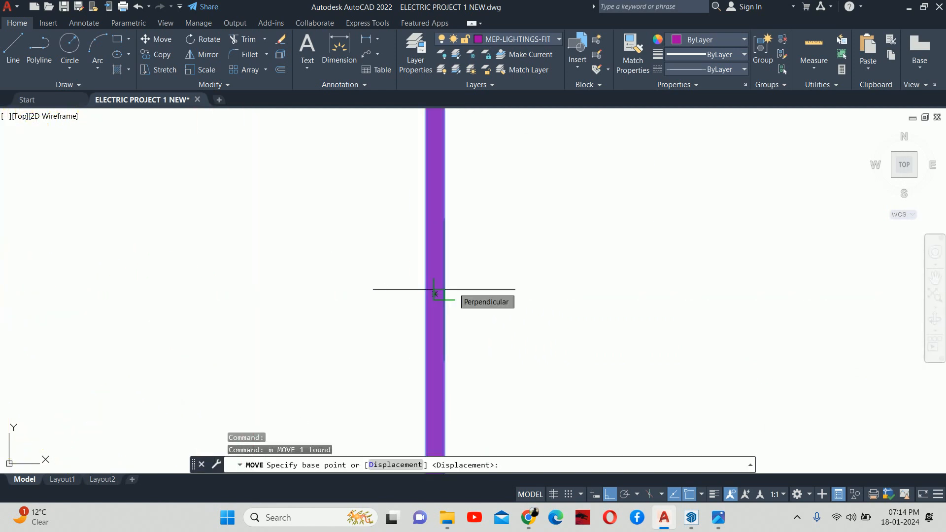
{"action": "scroll", "coordinate": [448, 293], "scroll_direction": "up", "scroll_amount": 2}
{"action": "left_click", "coordinate": [441, 291]}
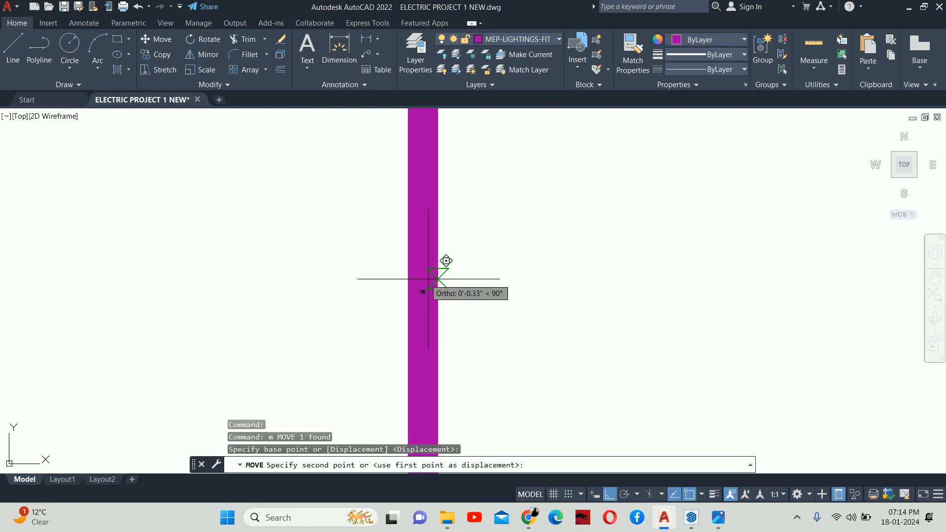
{"action": "scroll", "coordinate": [425, 280], "scroll_direction": "down", "scroll_amount": 8}
{"action": "middle_click_drag", "start_coordinate": [355, 295], "coordinate": [730, 385]}
{"action": "scroll", "coordinate": [466, 333], "scroll_direction": "down", "scroll_amount": 2}
{"action": "middle_click_drag", "start_coordinate": [465, 333], "coordinate": [696, 243]}
{"action": "scroll", "coordinate": [489, 255], "scroll_direction": "up", "scroll_amount": 4}
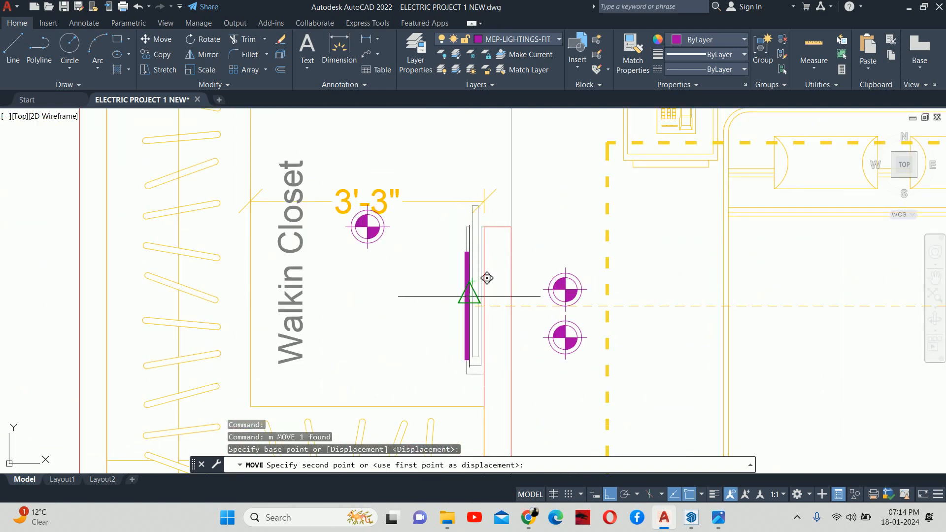
{"action": "scroll", "coordinate": [472, 279], "scroll_direction": "up", "scroll_amount": 3}
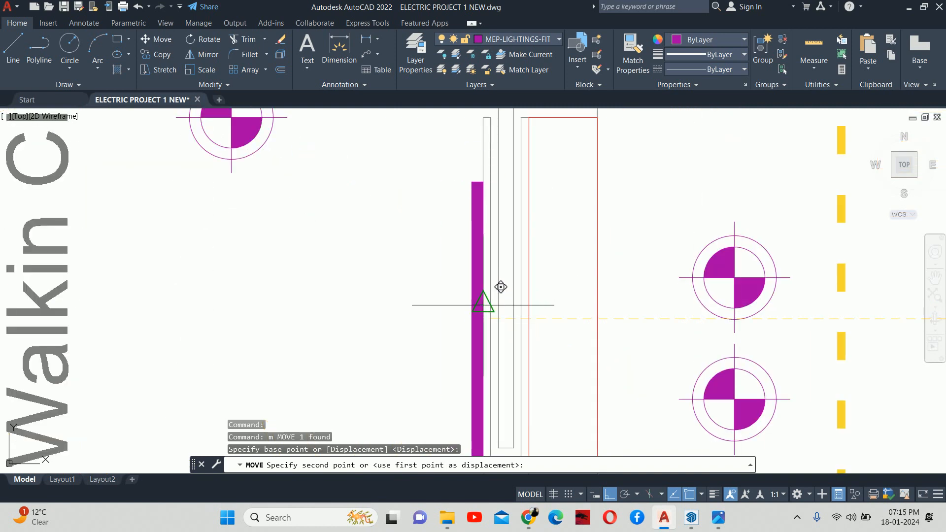
{"action": "key", "text": "Escape"}
{"action": "key", "text": "Escape"}
{"action": "scroll", "coordinate": [437, 273], "scroll_direction": "down", "scroll_amount": 5}
{"action": "middle_click_drag", "start_coordinate": [437, 274], "coordinate": [439, 252]}
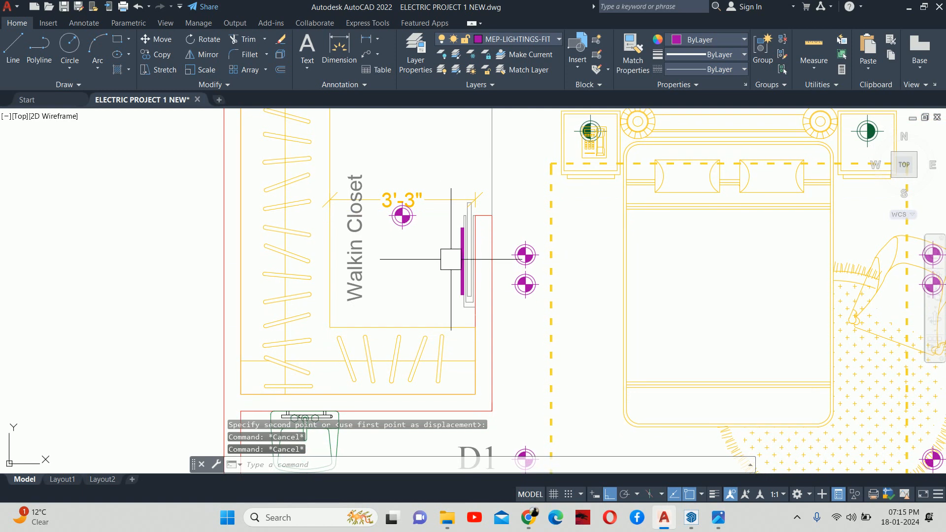
{"action": "key", "text": "Escape"}
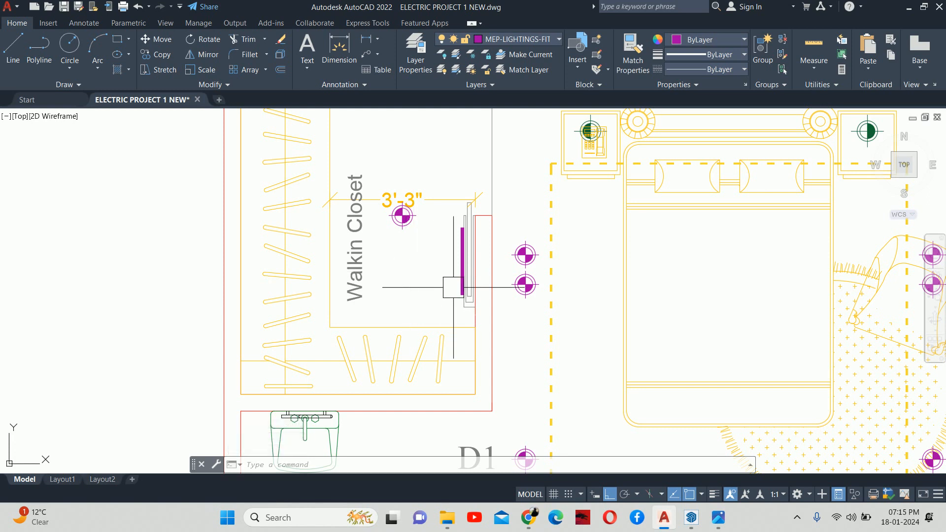
Draw a rectangle over the Attach Washroom's interior, from its lower-right inner corner to its upper-left inner corner
{"action": "scroll", "coordinate": [454, 261], "scroll_direction": "down", "scroll_amount": 4}
{"action": "middle_click_drag", "start_coordinate": [454, 261], "coordinate": [454, 165]}
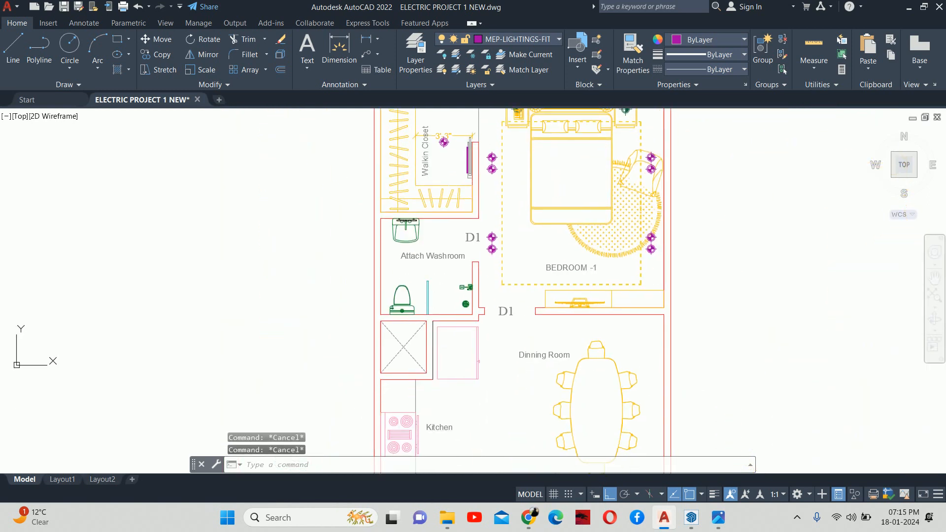
{"action": "scroll", "coordinate": [442, 239], "scroll_direction": "up", "scroll_amount": 4}
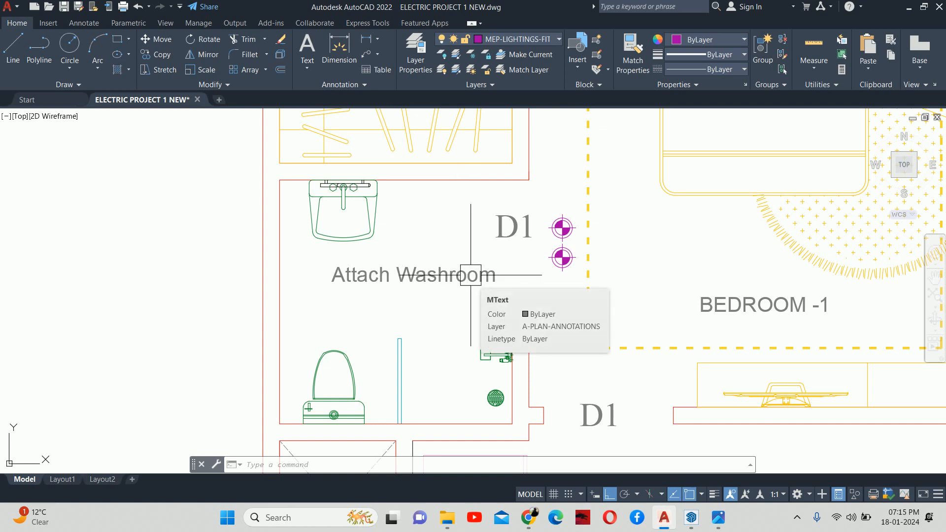
{"action": "key", "text": "Escape"}
{"action": "key", "text": "Escape"}
{"action": "key", "text": "Escape"}
{"action": "type", "text": "re"}
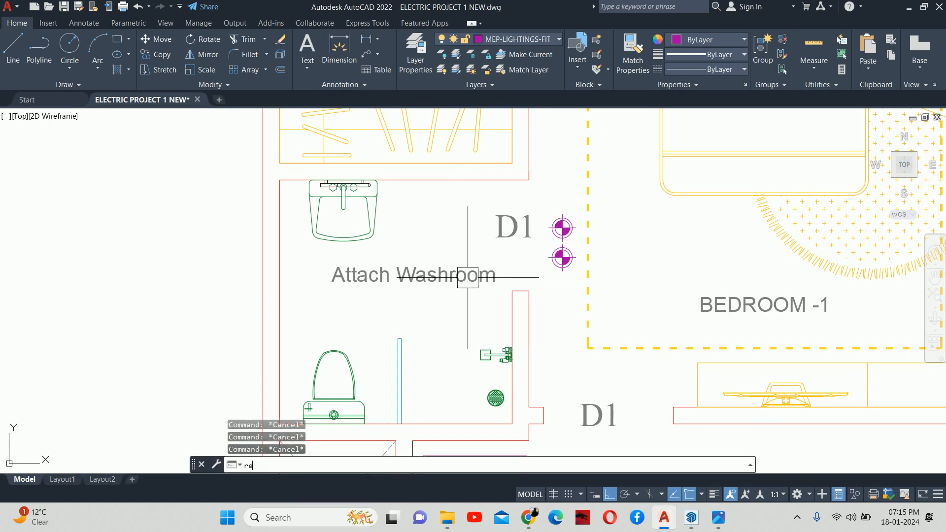
{"action": "type", "text": "c"}
{"action": "key", "text": "Return"}
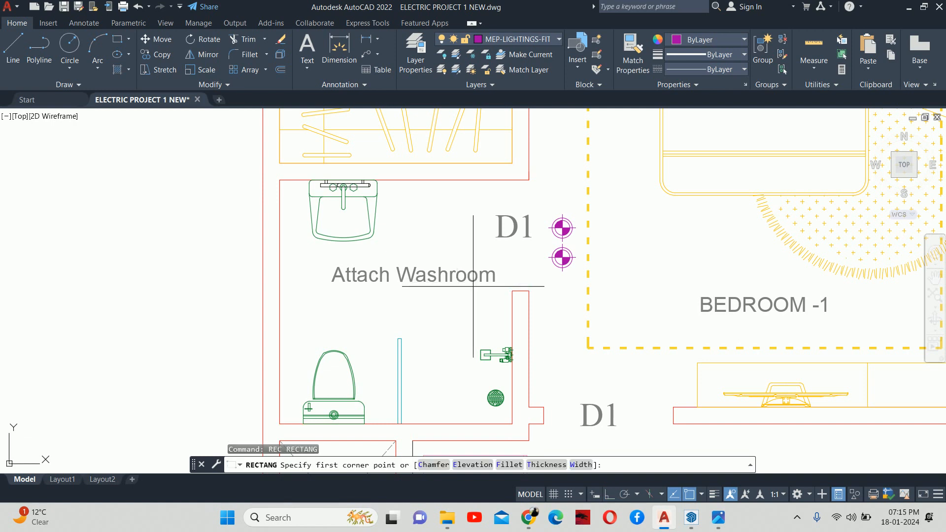
{"action": "left_click", "coordinate": [512, 423]}
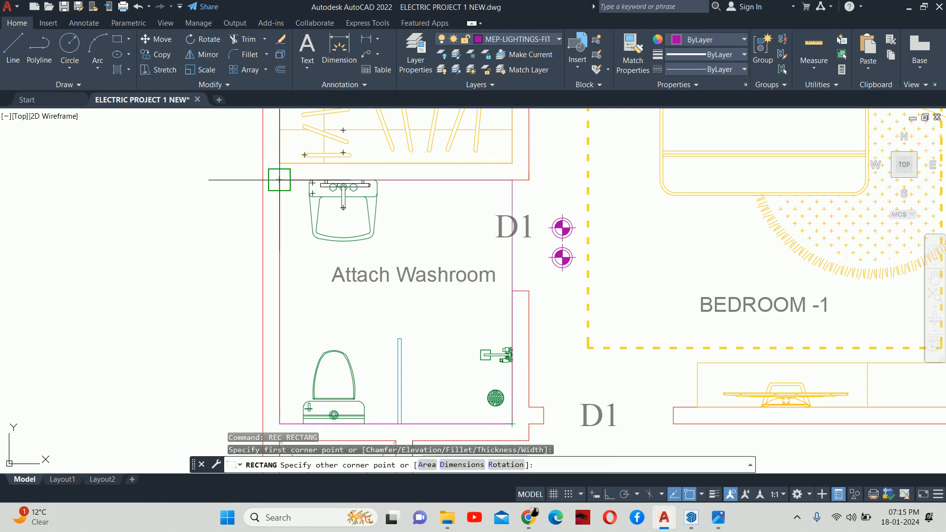
{"action": "key", "text": "Escape"}
{"action": "key", "text": "Escape"}
{"action": "key", "text": "Escape"}
{"action": "scroll", "coordinate": [446, 253], "scroll_direction": "down", "scroll_amount": 2}
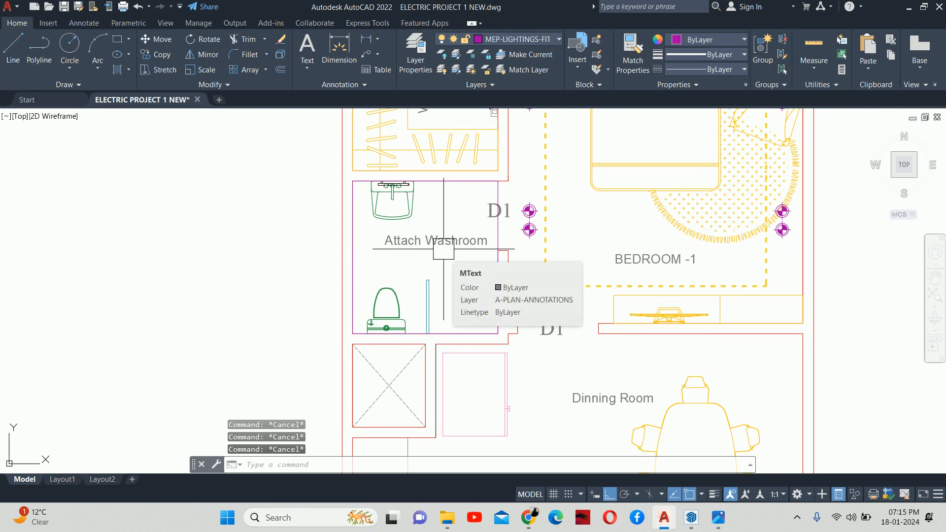
{"action": "scroll", "coordinate": [403, 220], "scroll_direction": "up", "scroll_amount": 4}
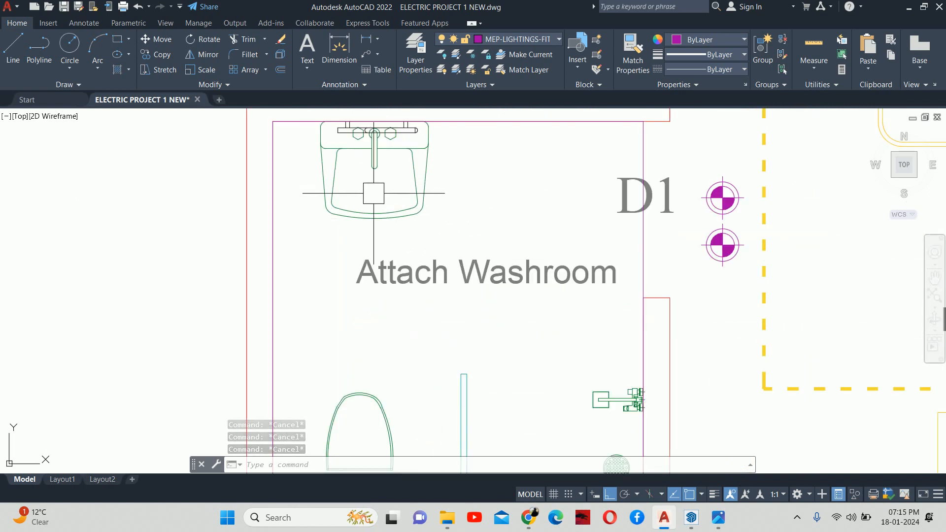
{"action": "scroll", "coordinate": [385, 216], "scroll_direction": "down", "scroll_amount": 2}
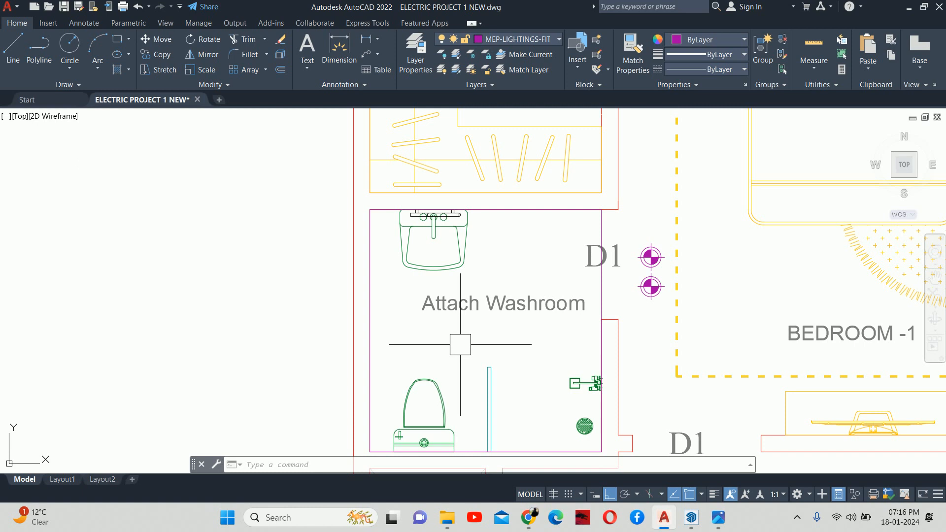
{"action": "scroll", "coordinate": [431, 267], "scroll_direction": "up", "scroll_amount": 2}
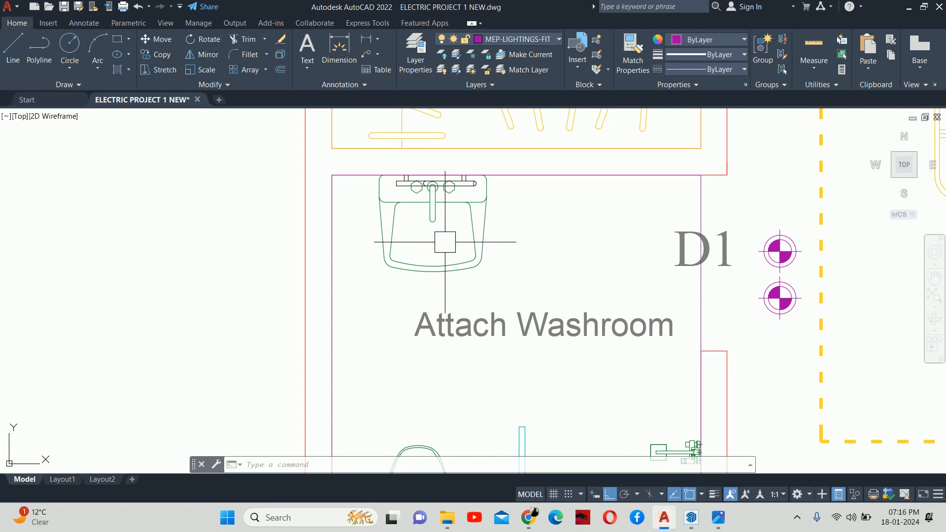
{"action": "scroll", "coordinate": [464, 287], "scroll_direction": "down", "scroll_amount": 2}
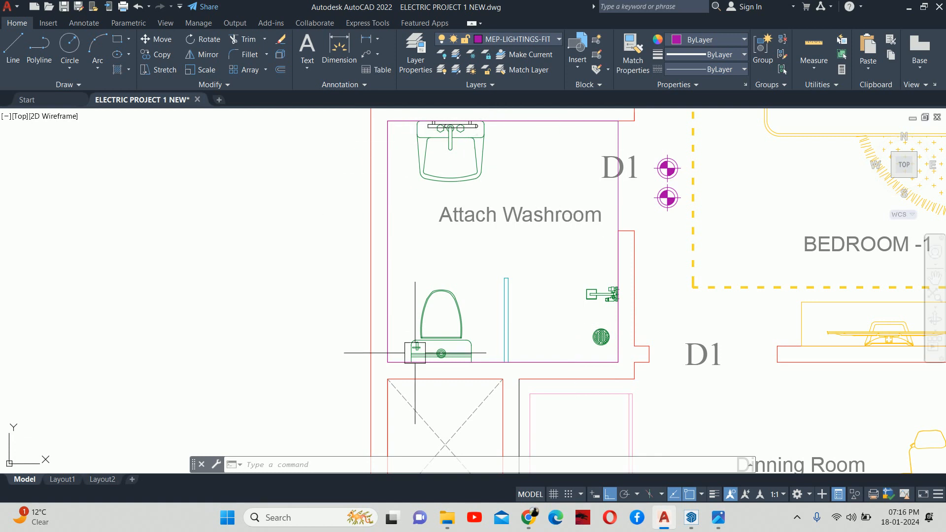
Offset the washroom rectangle 12 inches inward
{"action": "key", "text": "Escape"}
{"action": "key", "text": "Escape"}
{"action": "key", "text": "Escape"}
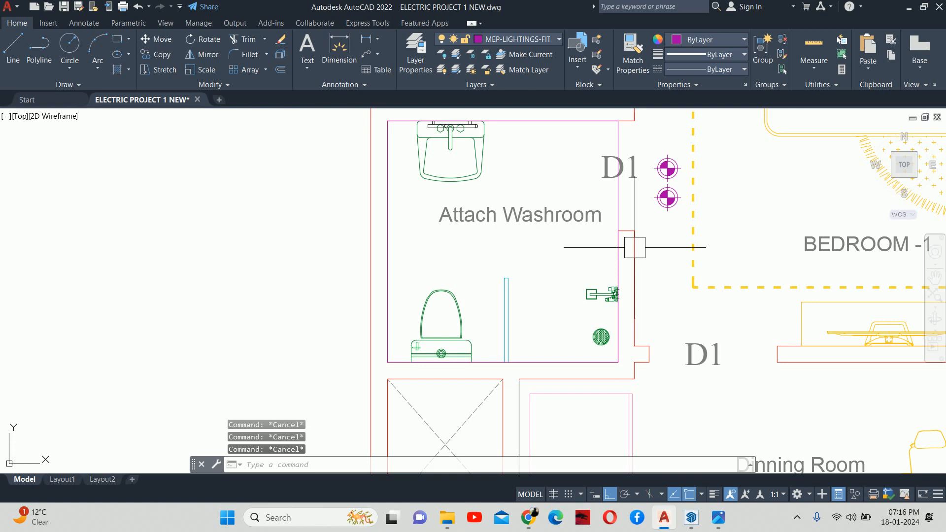
{"action": "type", "text": "o"}
{"action": "key", "text": "Return"}
{"action": "type", "text": "12"}
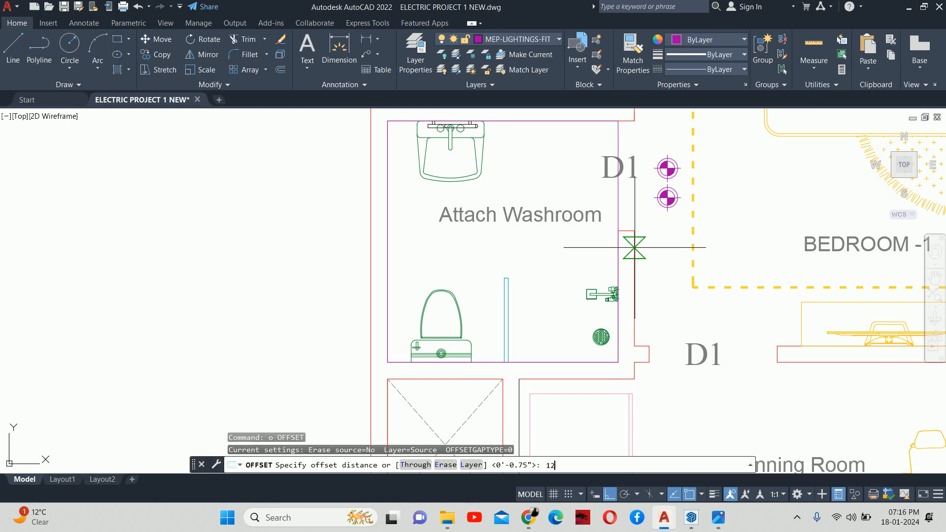
{"action": "key", "text": "Return"}
{"action": "left_click", "coordinate": [618, 167]}
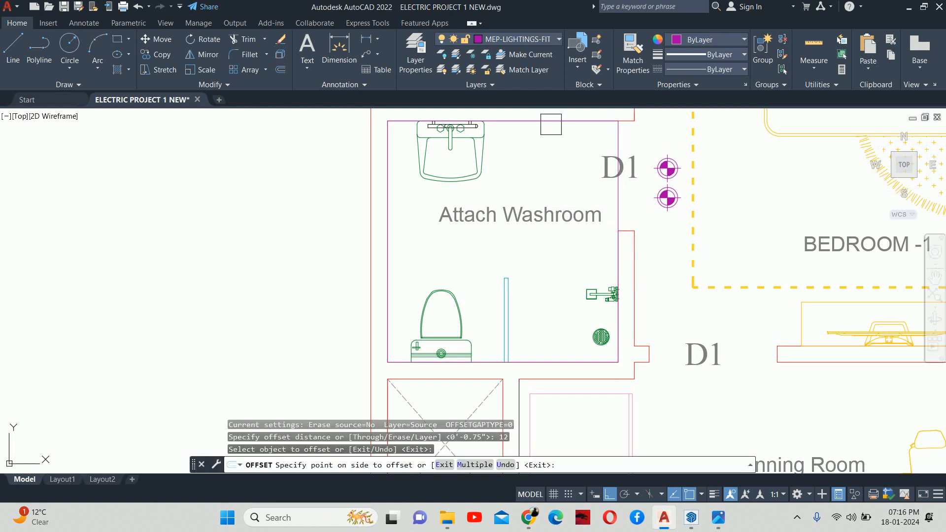
{"action": "left_click", "coordinate": [502, 243]}
{"action": "key", "text": "Escape"}
{"action": "key", "text": "Escape"}
{"action": "key", "text": "Escape"}
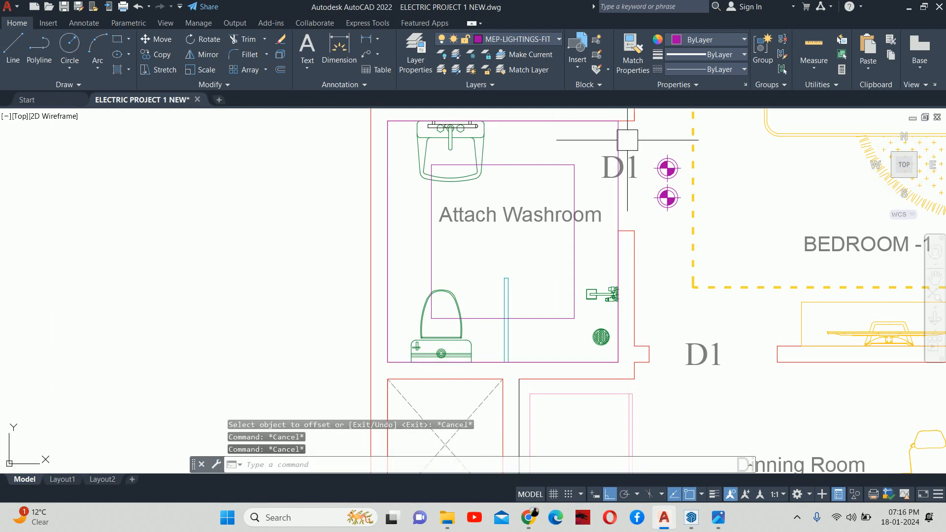
Delete the outer rectangle along the washroom walls, keeping the inner offset rectangle
{"action": "left_click", "coordinate": [624, 136]}
{"action": "key", "text": "Delete"}
{"action": "key", "text": "Escape"}
{"action": "scroll", "coordinate": [606, 207], "scroll_direction": "down", "scroll_amount": 2}
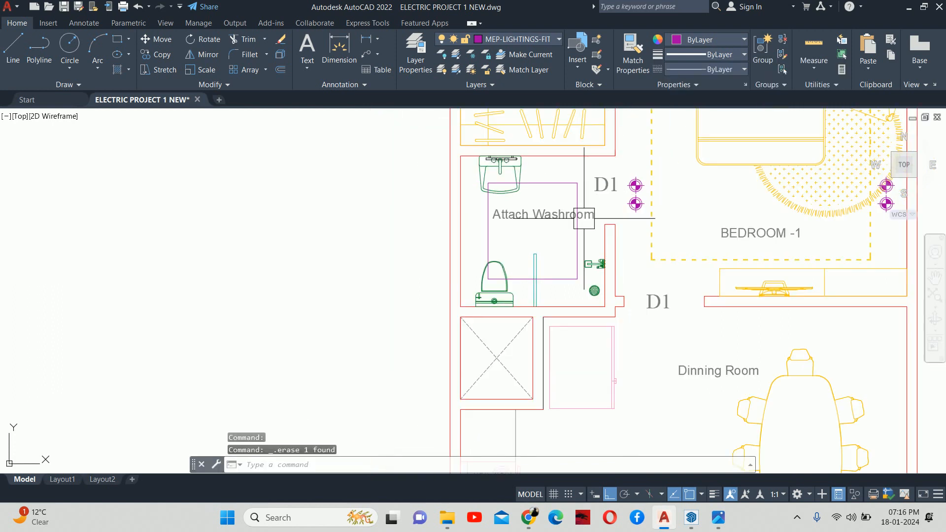
Copy the bedroom's upper down light beside the washroom door from its centre to the inner rectangle's two upper corners
{"action": "type", "text": "co"}
{"action": "key", "text": "Return"}
{"action": "left_click", "coordinate": [702, 212]}
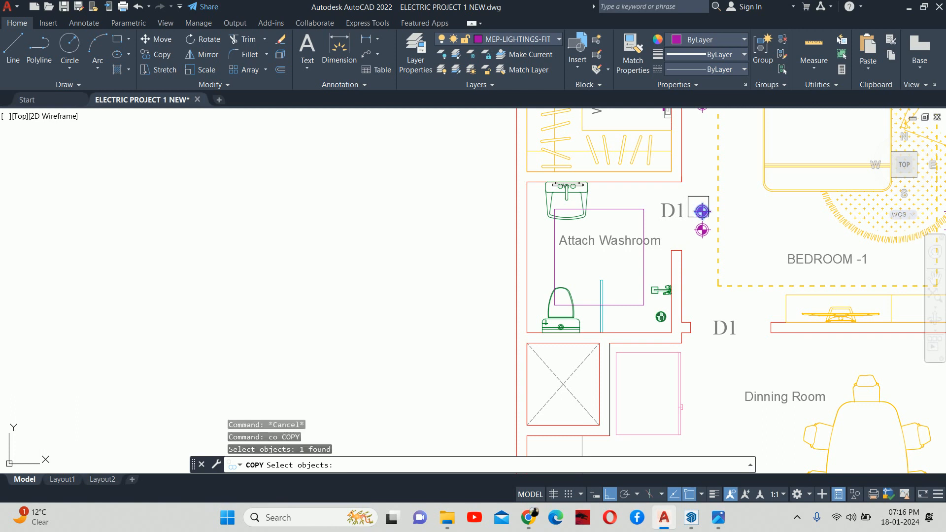
{"action": "key", "text": "Return"}
{"action": "scroll", "coordinate": [703, 208], "scroll_direction": "up", "scroll_amount": 6}
{"action": "left_click", "coordinate": [693, 233]}
{"action": "scroll", "coordinate": [528, 236], "scroll_direction": "down", "scroll_amount": 4}
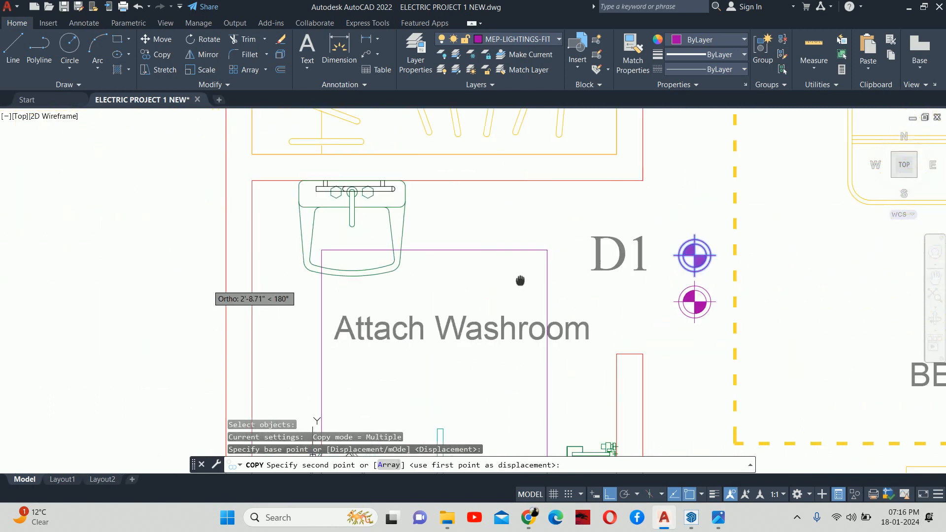
{"action": "scroll", "coordinate": [371, 259], "scroll_direction": "up", "scroll_amount": 2}
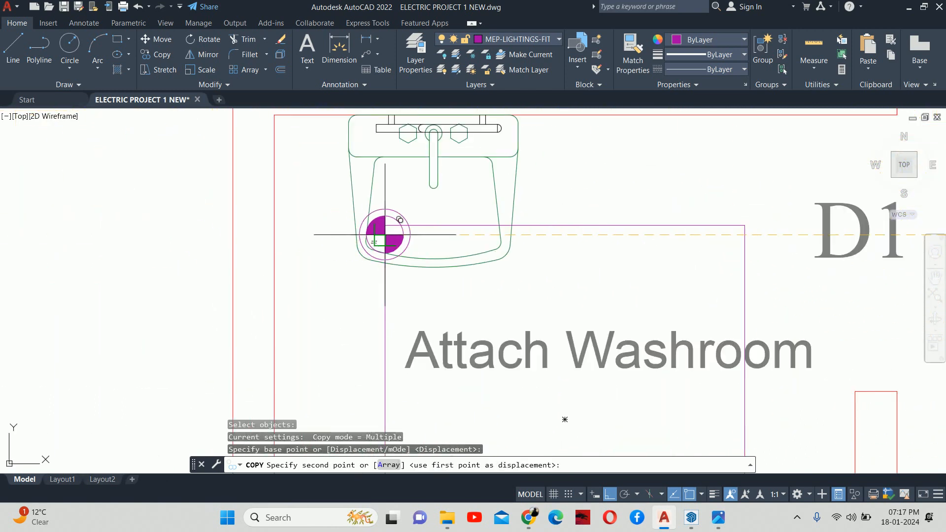
{"action": "left_click", "coordinate": [385, 225]}
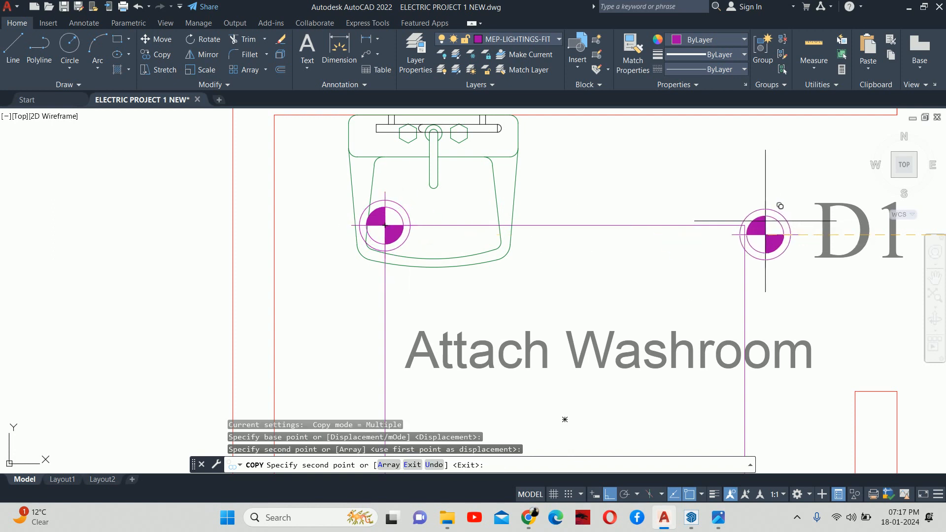
{"action": "left_click", "coordinate": [745, 225]}
Place two more down light copies at the inner rectangle's lower-right and lower-left corners
{"action": "scroll", "coordinate": [740, 215], "scroll_direction": "down", "scroll_amount": 2}
{"action": "middle_click_drag", "start_coordinate": [737, 294], "coordinate": [701, 150]}
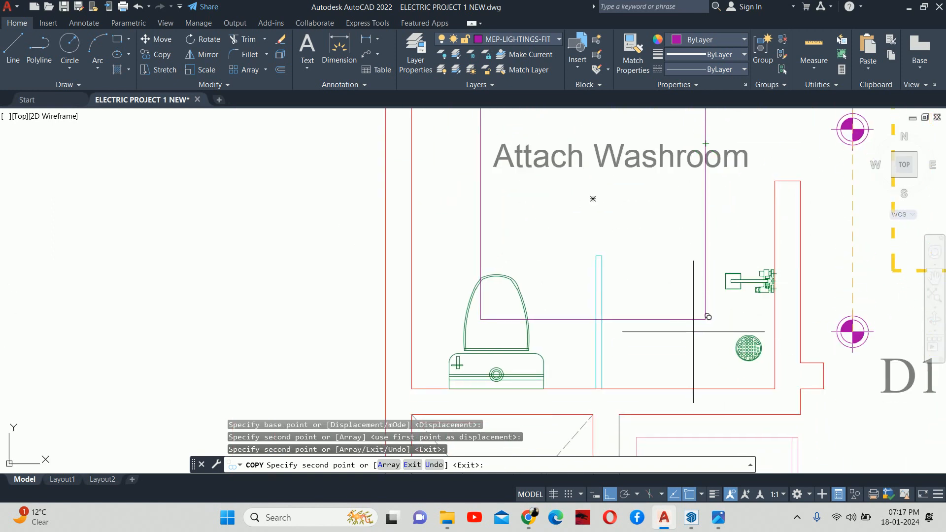
{"action": "left_click", "coordinate": [705, 320]}
{"action": "left_click", "coordinate": [492, 319]}
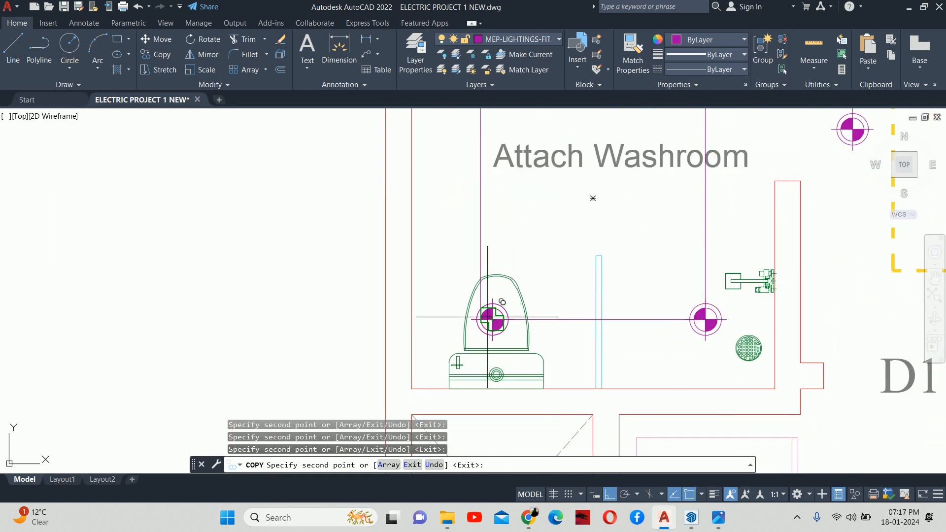
{"action": "key", "text": "ctrl+z"}
{"action": "left_click", "coordinate": [480, 319]}
{"action": "key", "text": "Escape"}
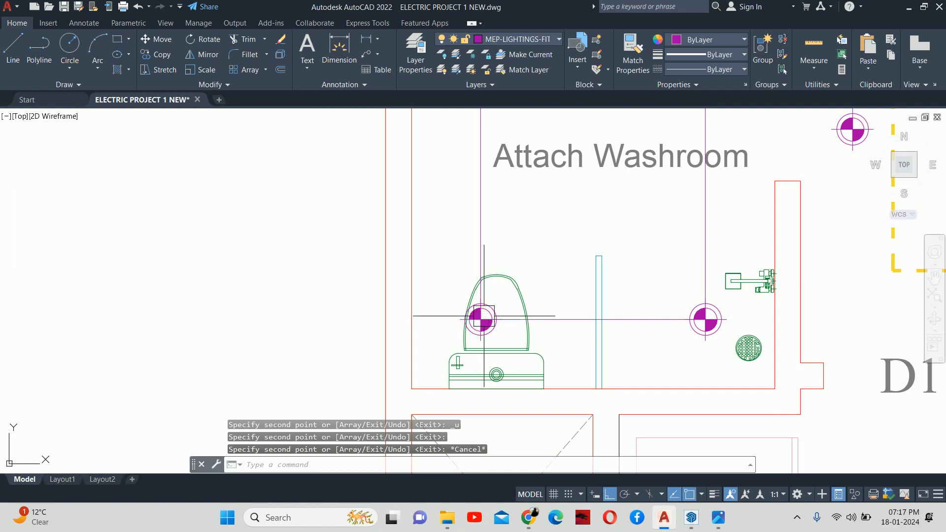
Delete the inner guide rectangle in the Attach Washroom
{"action": "scroll", "coordinate": [484, 316], "scroll_direction": "down", "scroll_amount": 4}
{"action": "left_click", "coordinate": [474, 294]}
{"action": "key", "text": "Delete"}
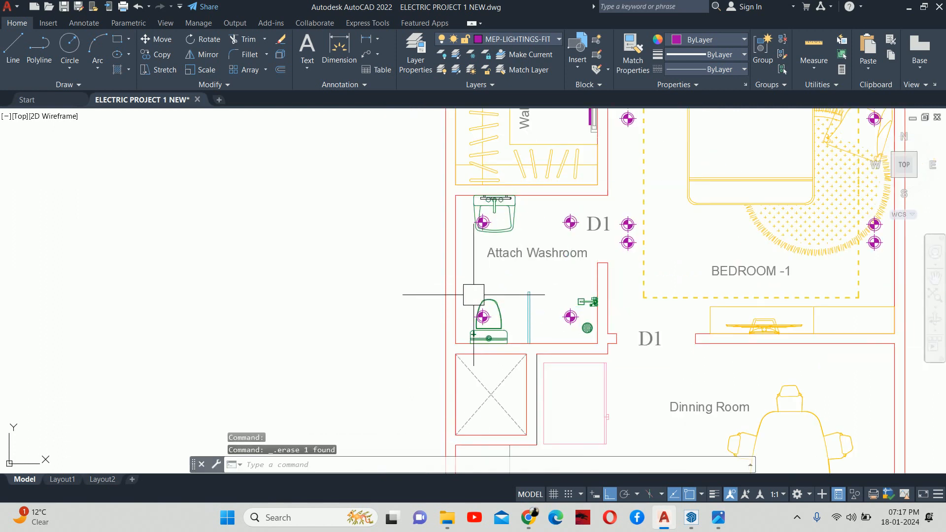
{"action": "type", "text": "m"}
{"action": "key", "text": "Return"}
{"action": "scroll", "coordinate": [487, 319], "scroll_direction": "up", "scroll_amount": 2}
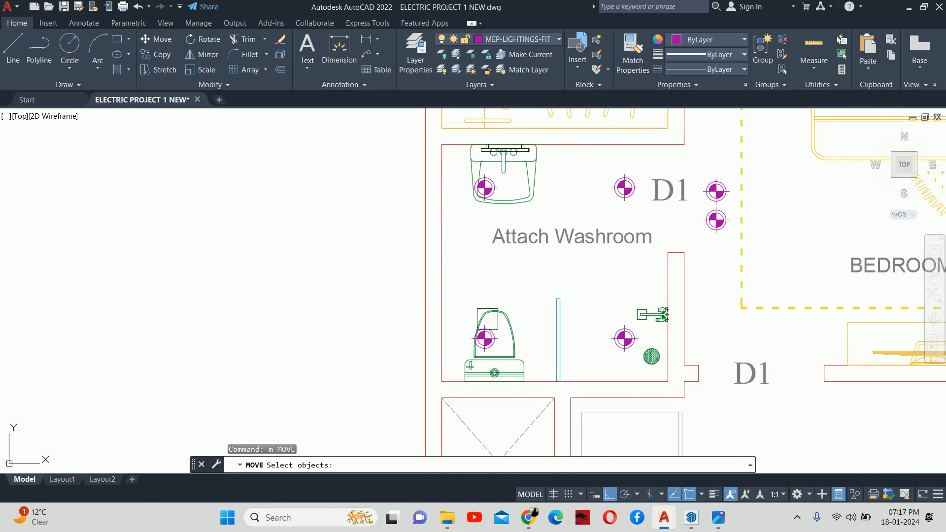
{"action": "left_click", "coordinate": [491, 346]}
{"action": "left_click", "coordinate": [479, 188]}
{"action": "key", "text": "Return"}
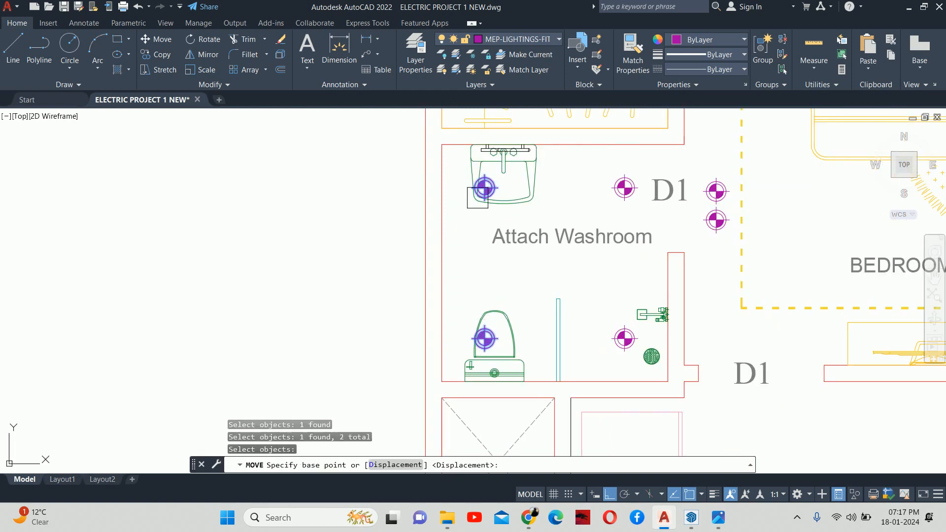
{"action": "left_click", "coordinate": [471, 310]}
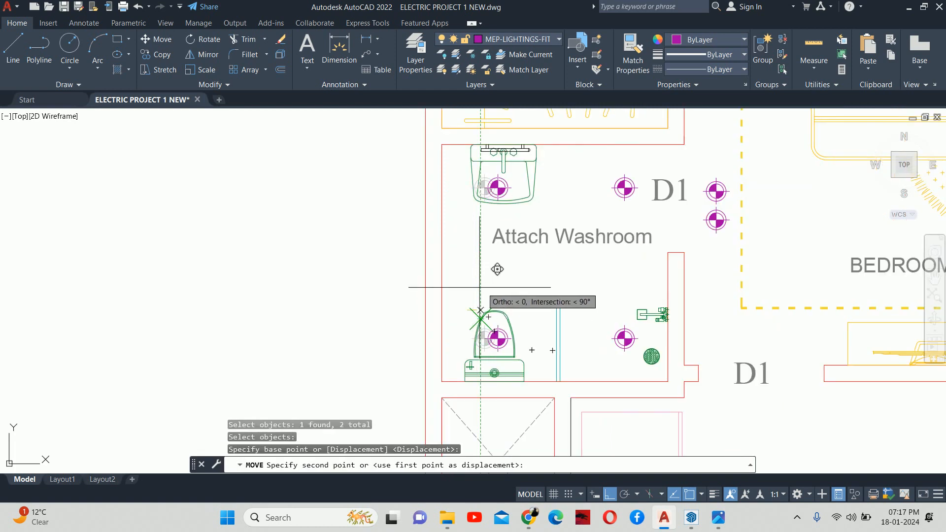
{"action": "scroll", "coordinate": [481, 288], "scroll_direction": "up", "scroll_amount": 2}
{"action": "key", "text": "Escape"}
Move the two down lights over the washbasin and the toilet 3" to the right, away from the outer wall
{"action": "key", "text": "Return"}
{"action": "left_click", "coordinate": [484, 334]}
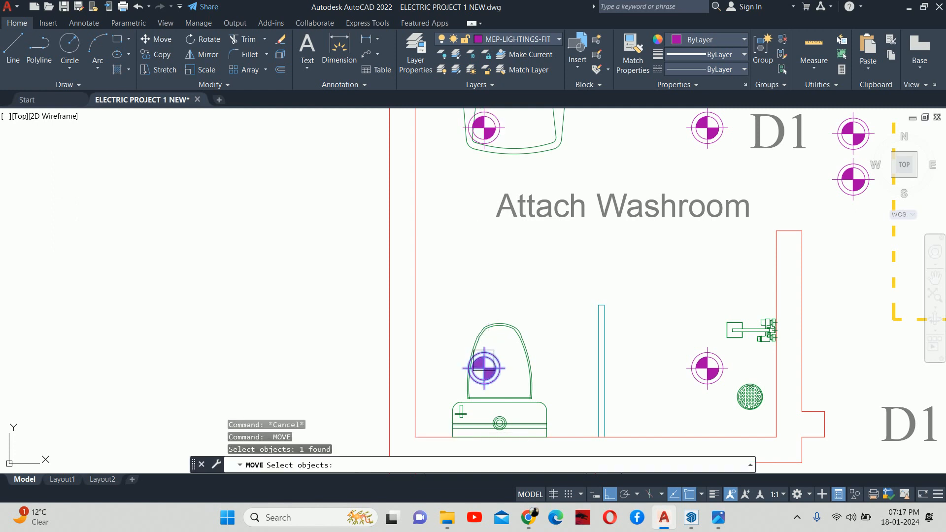
{"action": "left_click", "coordinate": [482, 138]}
{"action": "key", "text": "Return"}
{"action": "middle_click_drag", "start_coordinate": [451, 277], "coordinate": [455, 316]}
{"action": "left_click", "coordinate": [458, 299]}
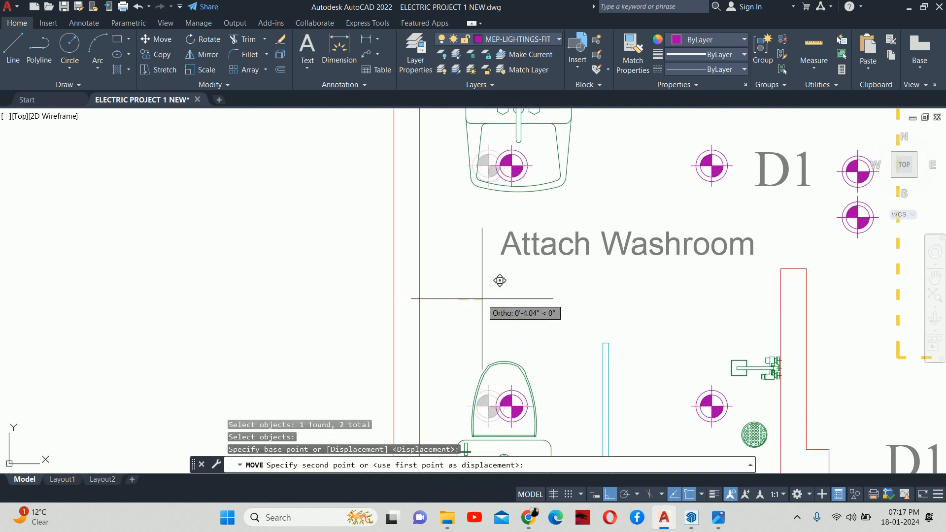
{"action": "key", "text": "Escape"}
{"action": "key", "text": "Escape"}
{"action": "key", "text": "Escape"}
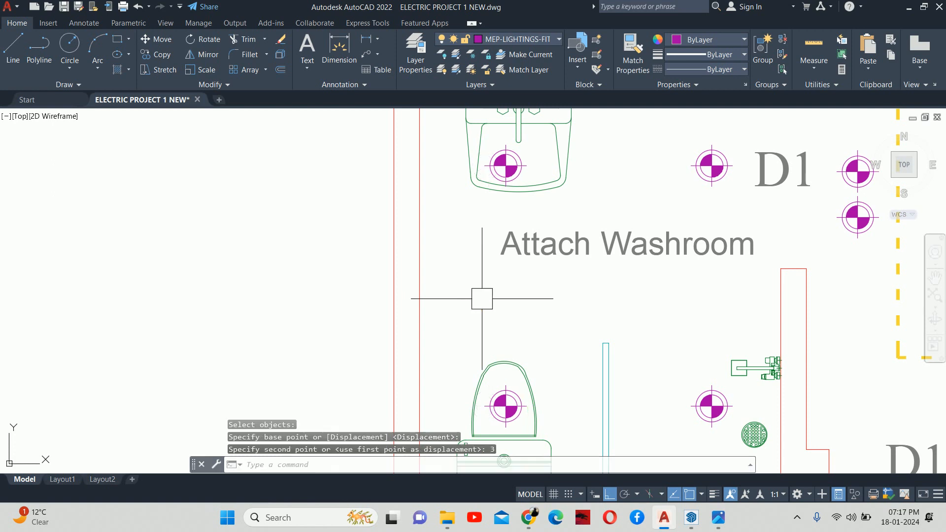
Move the Attach Washroom's two right-hand down lights, beside the door and in the shower area, 3" to the left
{"action": "scroll", "coordinate": [540, 276], "scroll_direction": "down", "scroll_amount": 6}
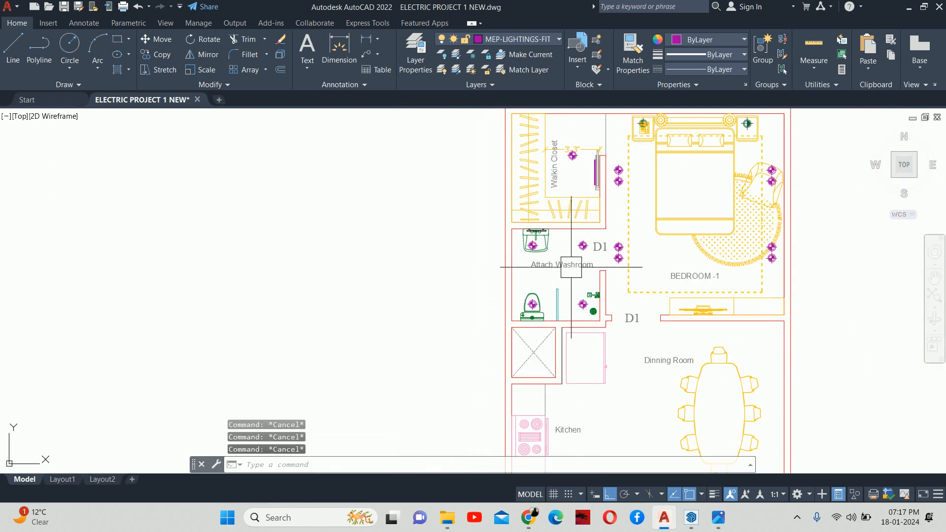
{"action": "scroll", "coordinate": [577, 282], "scroll_direction": "up", "scroll_amount": 2}
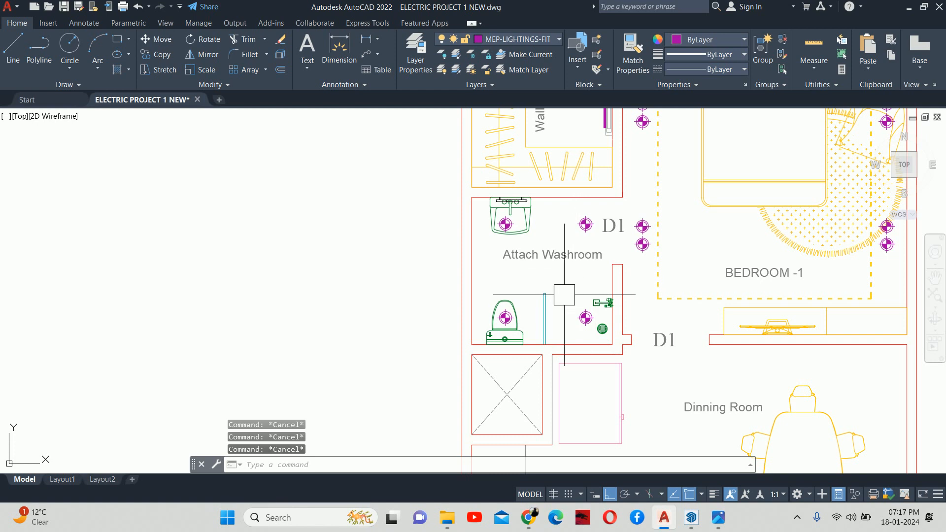
{"action": "key", "text": "Return"}
{"action": "left_click", "coordinate": [585, 232]}
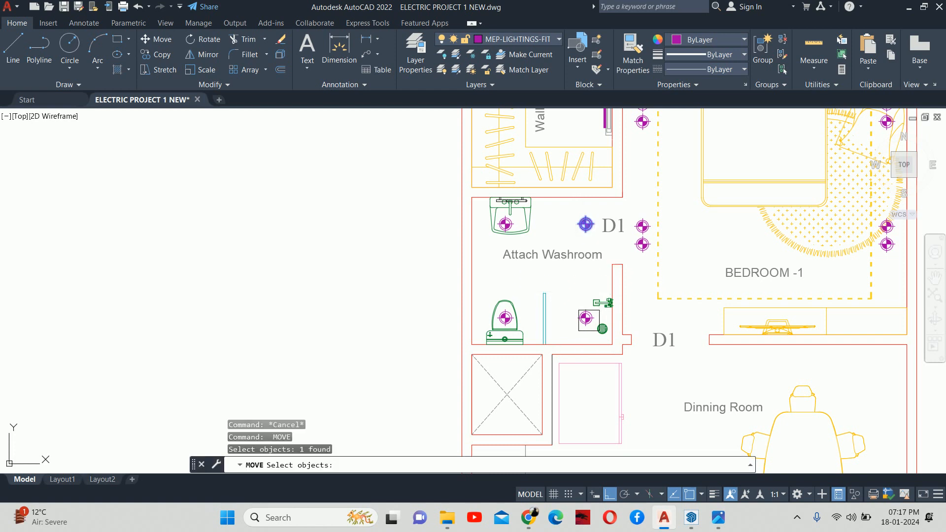
{"action": "left_click", "coordinate": [585, 318]}
{"action": "key", "text": "Return"}
{"action": "left_click", "coordinate": [574, 275]}
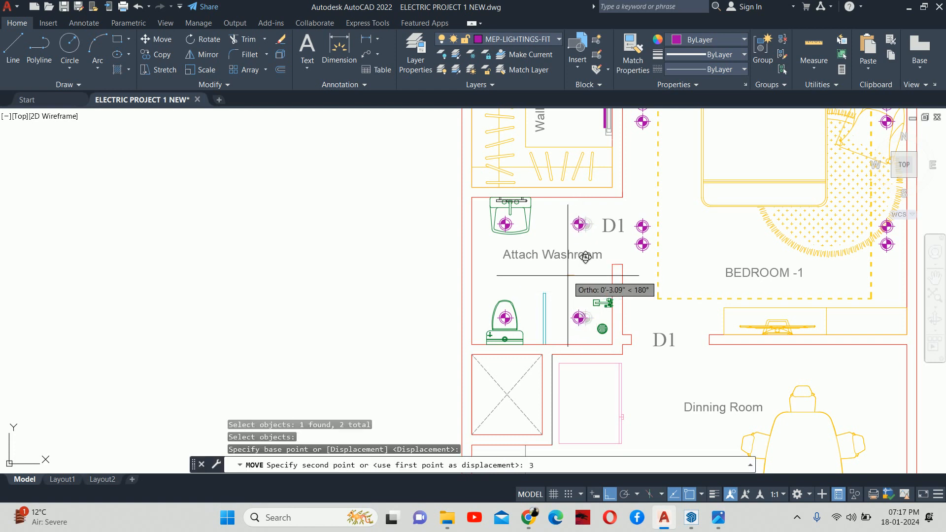
{"action": "key", "text": "Escape"}
{"action": "key", "text": "Escape"}
{"action": "key", "text": "Escape"}
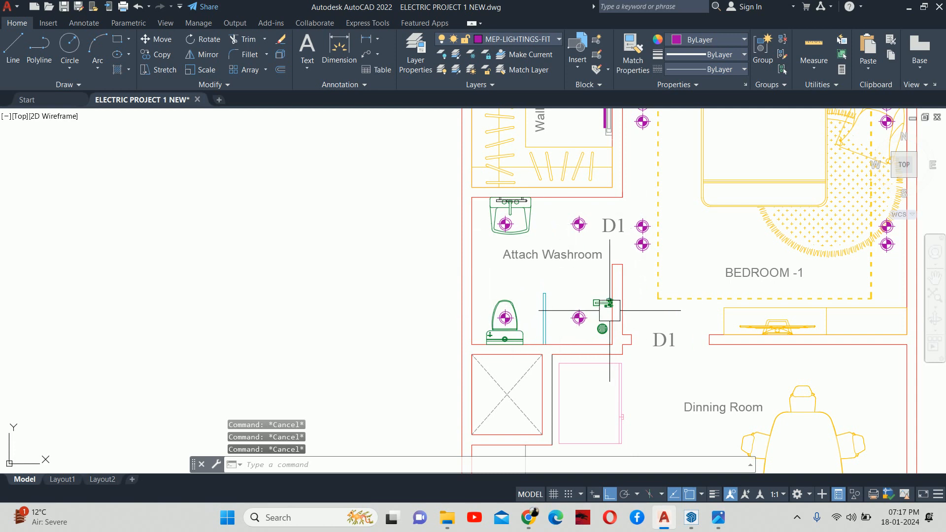
{"action": "scroll", "coordinate": [609, 310], "scroll_direction": "down", "scroll_amount": 5}
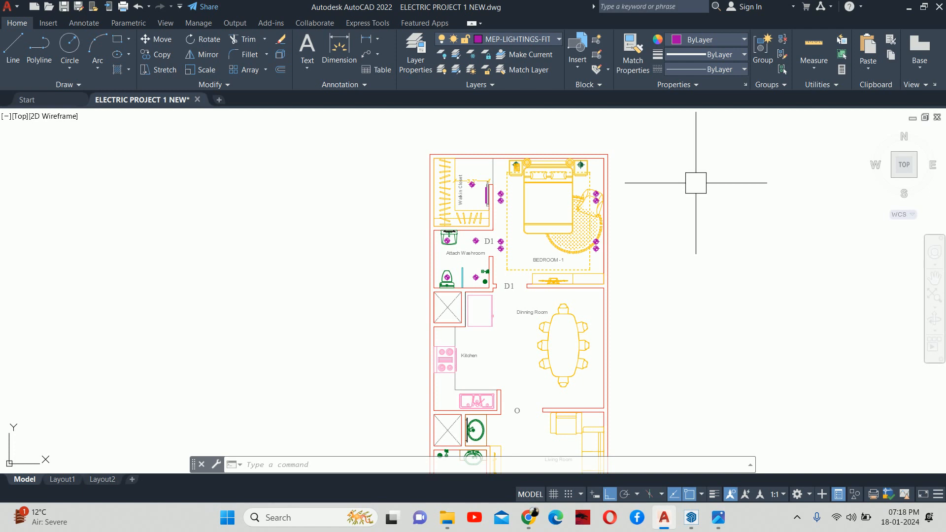
{"action": "scroll", "coordinate": [452, 245], "scroll_direction": "up", "scroll_amount": 2}
{"action": "scroll", "coordinate": [450, 244], "scroll_direction": "down", "scroll_amount": 2}
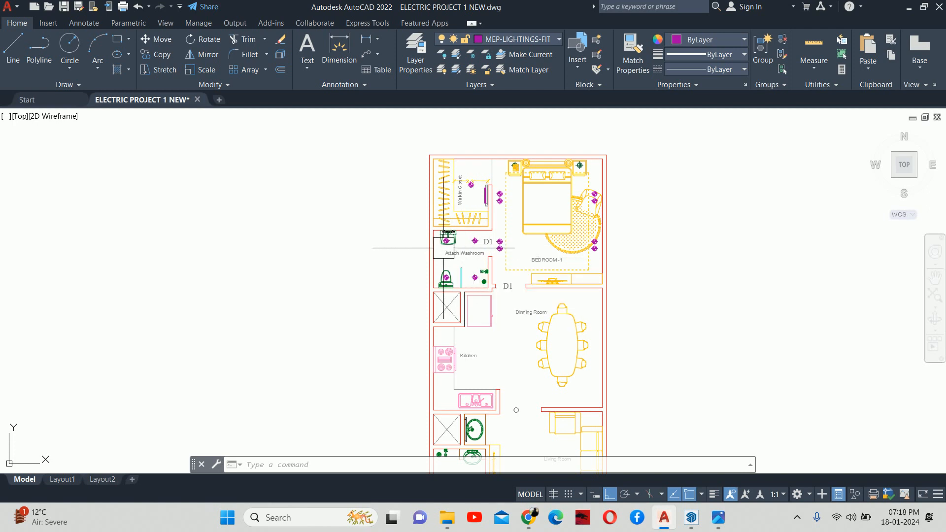
{"action": "scroll", "coordinate": [445, 244], "scroll_direction": "up", "scroll_amount": 3}
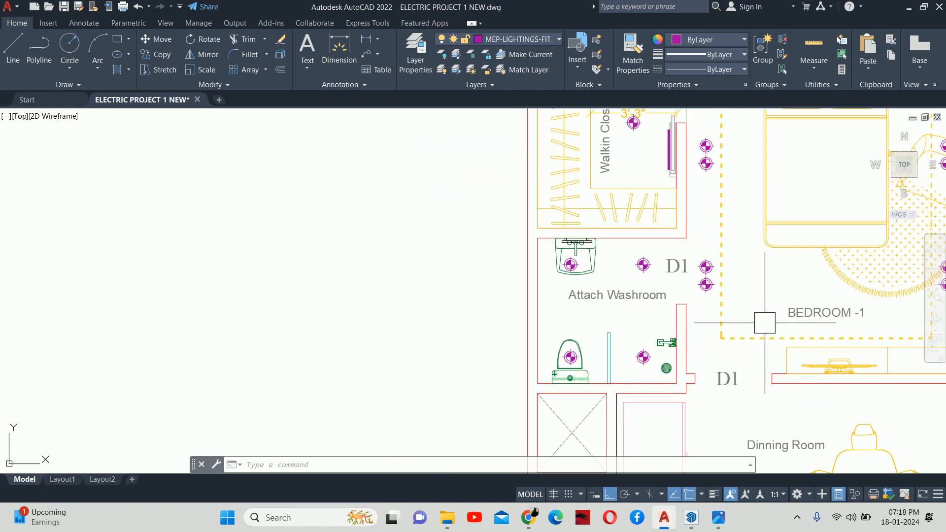
Switch to the image viewer, examine the bathroom reference photo's vanity and lighting, and close the photo
{"action": "mouse_move", "coordinate": [692, 517]}
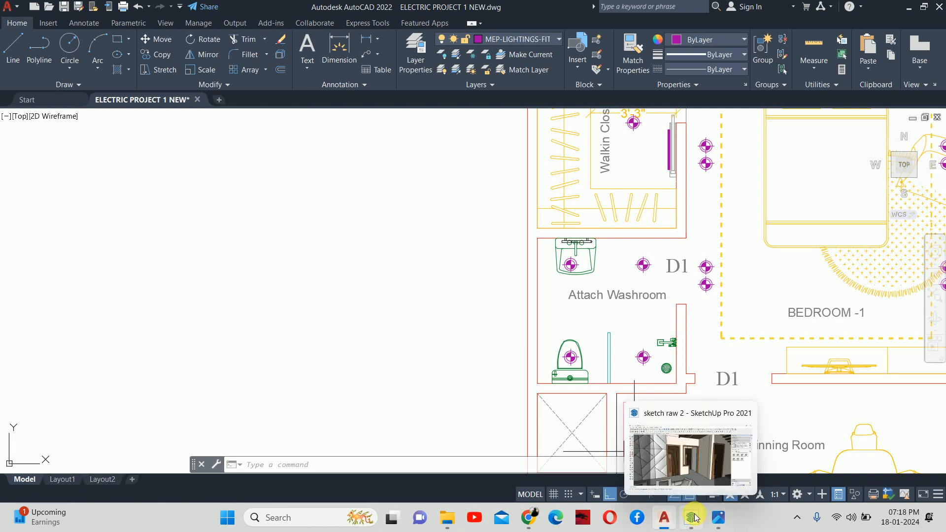
{"action": "left_click", "coordinate": [718, 517]}
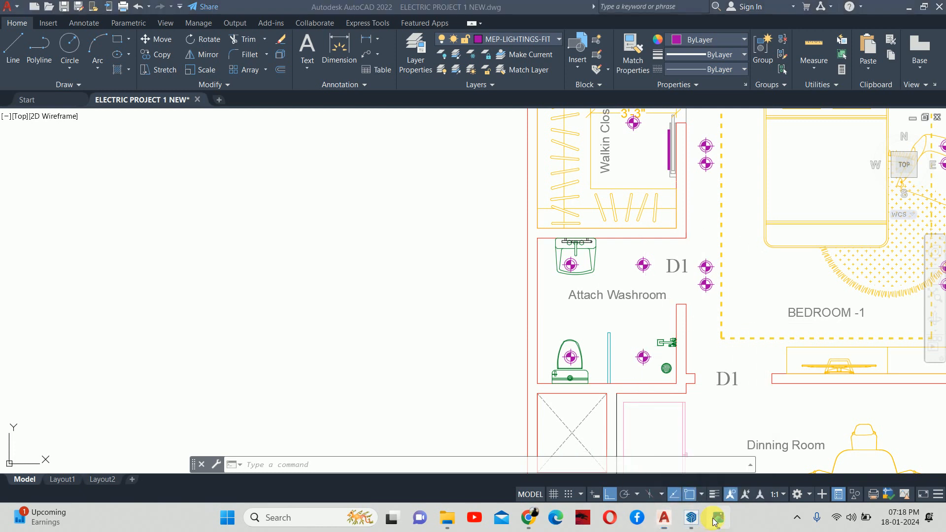
{"action": "scroll", "coordinate": [465, 217], "scroll_direction": "down", "scroll_amount": 5}
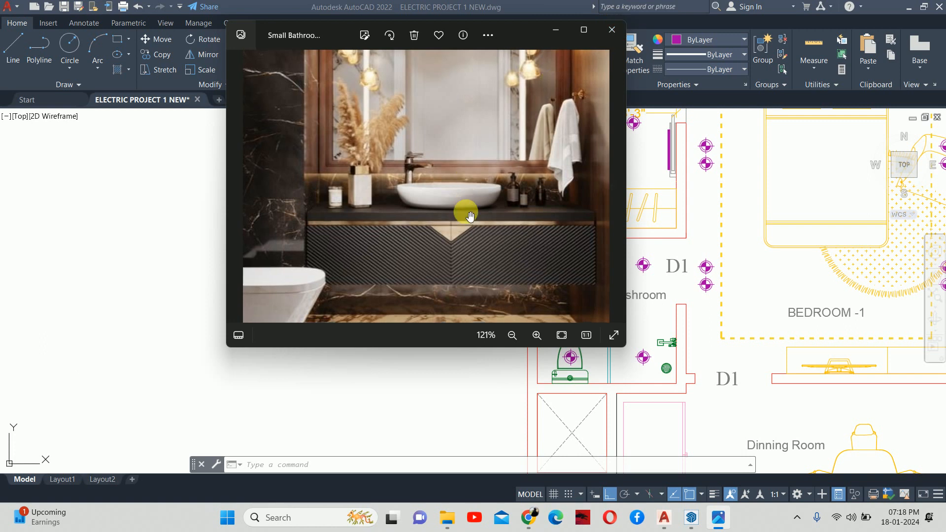
{"action": "left_click", "coordinate": [612, 30]}
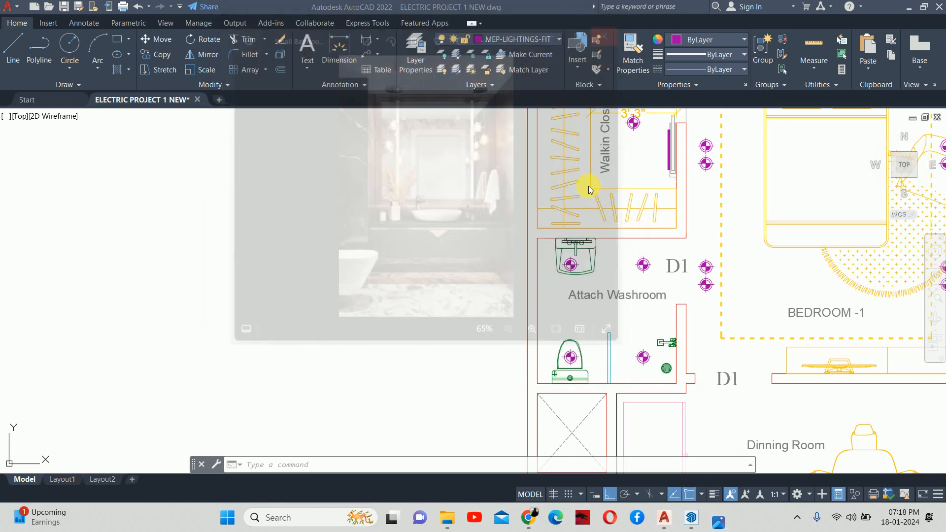
Switch to the browser and search Pinterest for "washroom with cove light"
{"action": "left_click", "coordinate": [542, 517]}
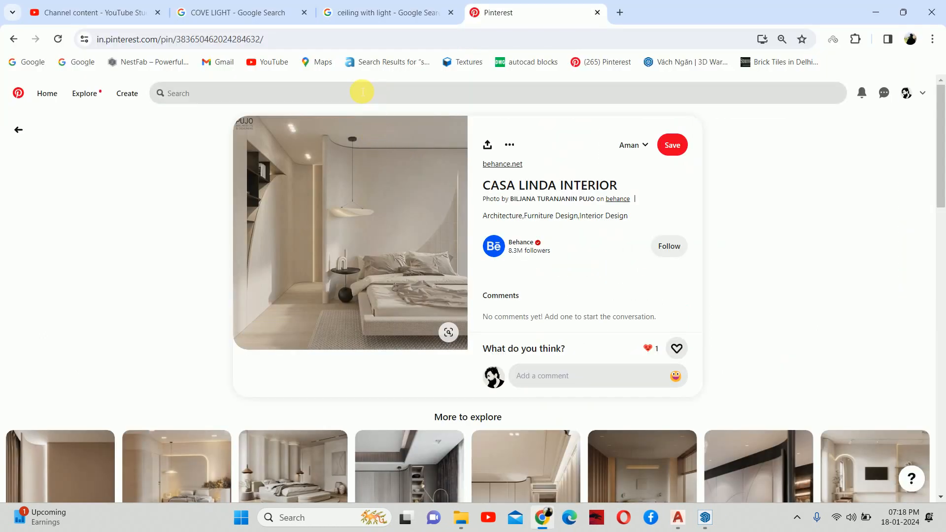
{"action": "left_click", "coordinate": [357, 93]}
{"action": "type", "text": "washroom "}
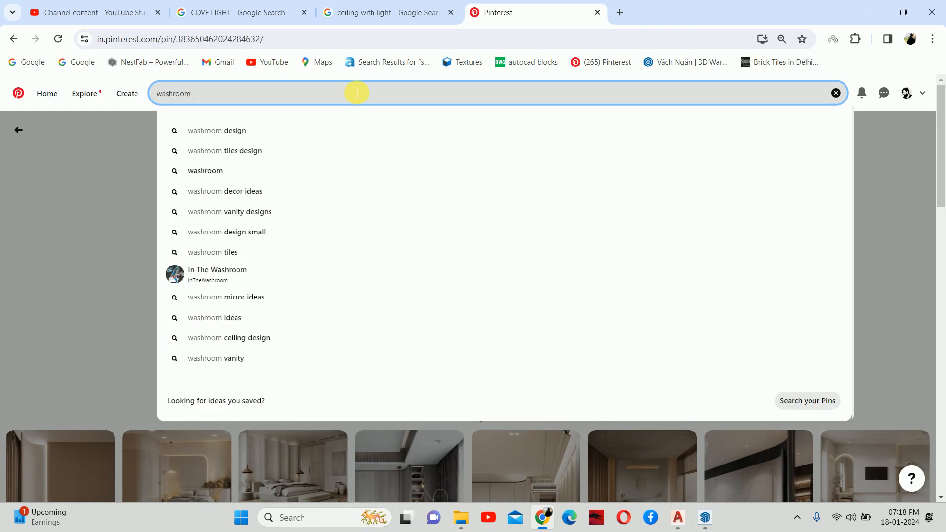
{"action": "type", "text": "with cove light"}
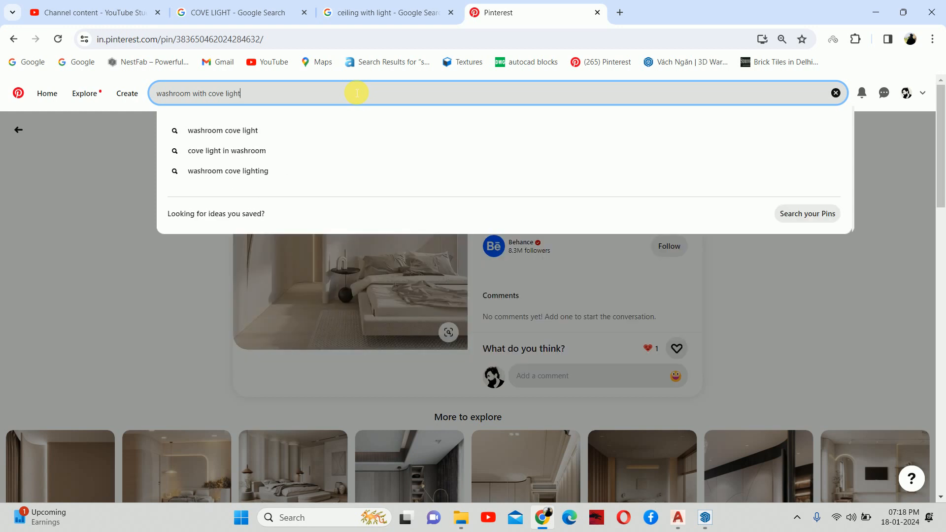
{"action": "key", "text": "Return"}
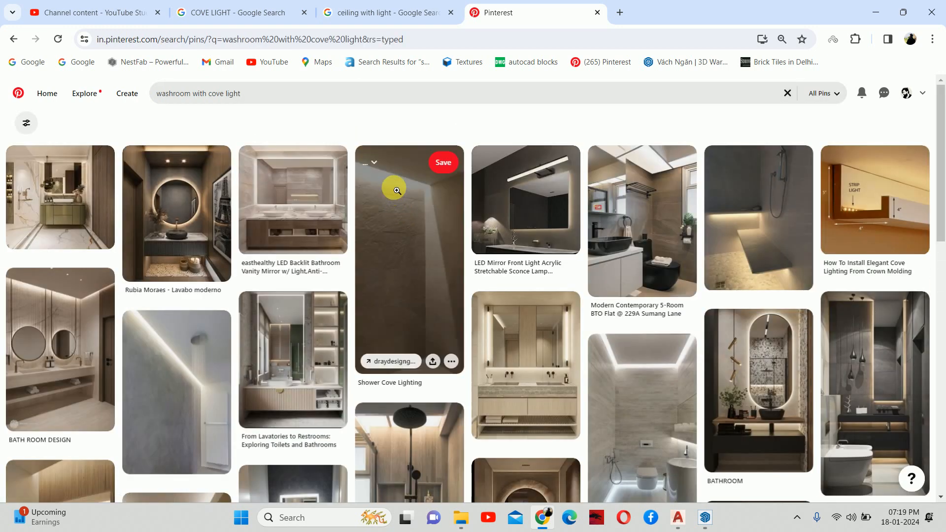
Examine the shower and bathroom cove lighting pins and their related images for washroom ceiling ideas
{"action": "left_click", "coordinate": [408, 197]}
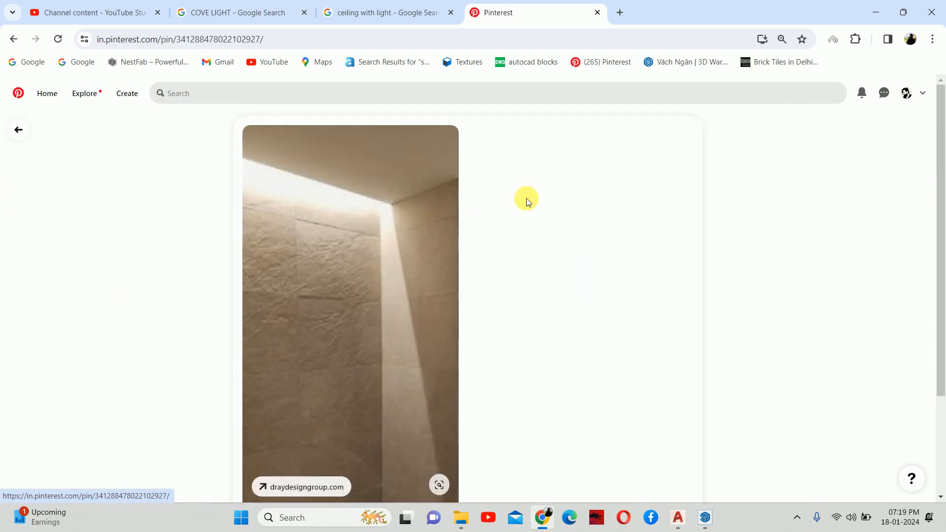
{"action": "scroll", "coordinate": [328, 185], "scroll_direction": "down", "scroll_amount": 1}
{"action": "left_click", "coordinate": [19, 141]}
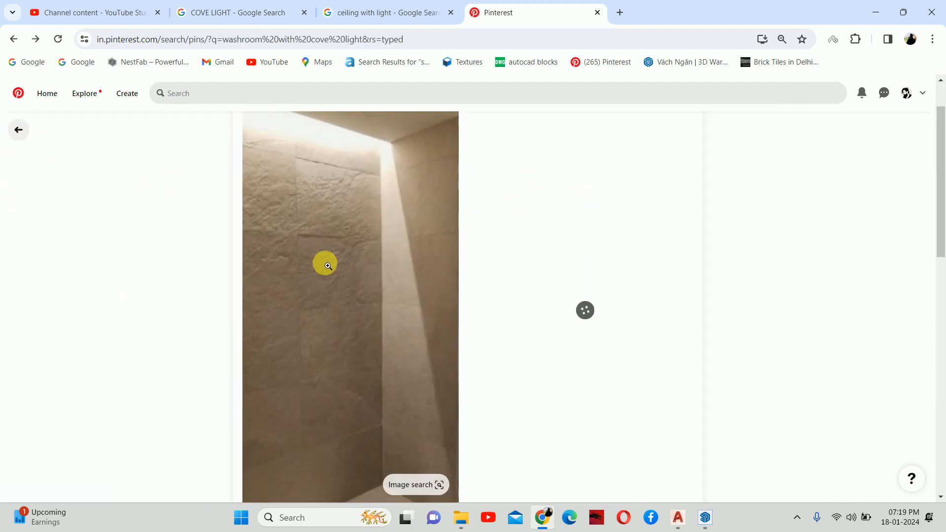
{"action": "left_click", "coordinate": [218, 353]}
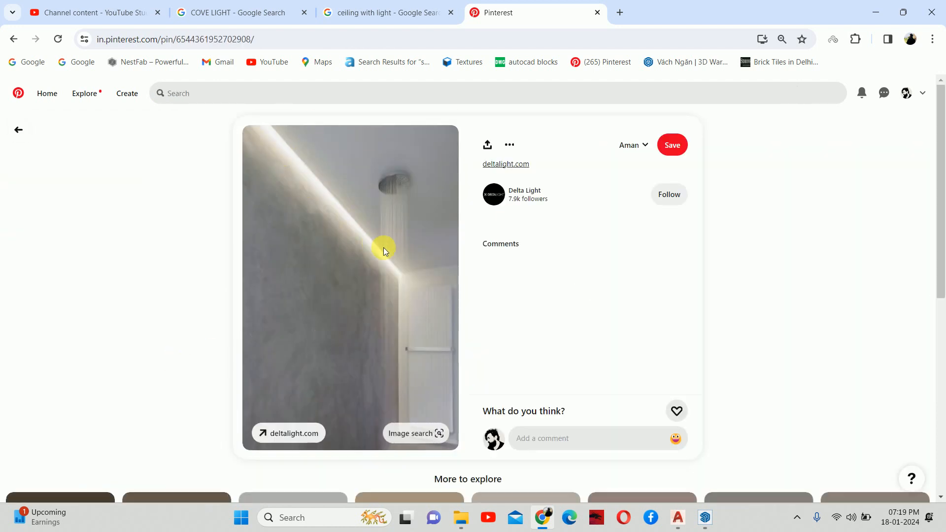
{"action": "scroll", "coordinate": [382, 231], "scroll_direction": "down", "scroll_amount": 2}
{"action": "scroll", "coordinate": [381, 239], "scroll_direction": "down", "scroll_amount": 5}
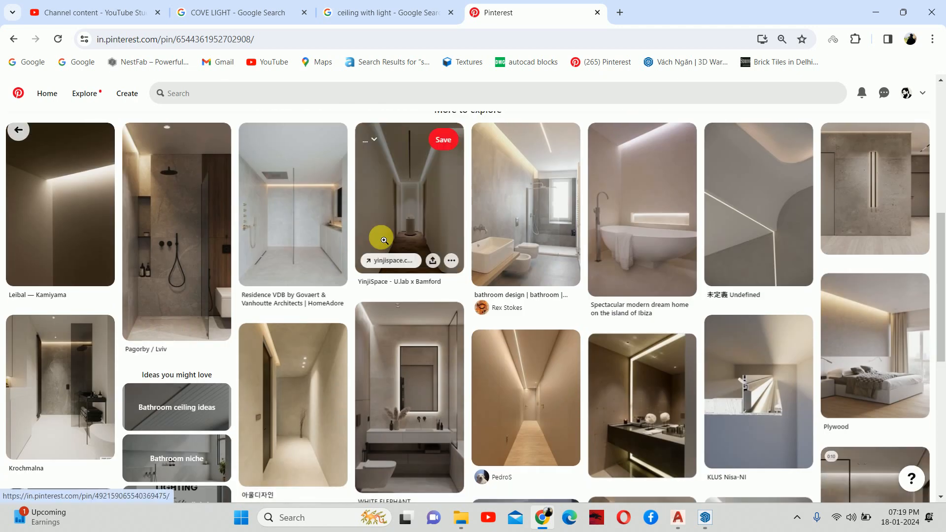
{"action": "left_click", "coordinate": [301, 197]}
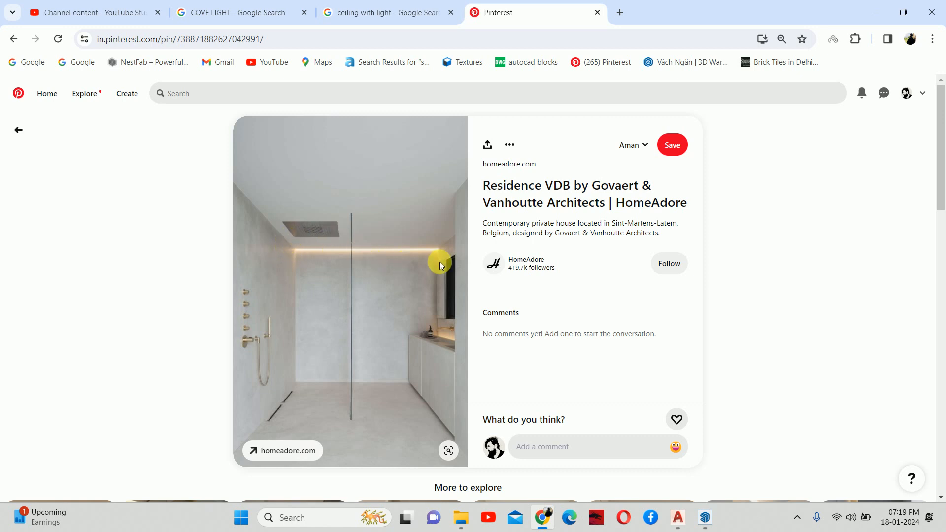
{"action": "scroll", "coordinate": [388, 253], "scroll_direction": "down", "scroll_amount": 6}
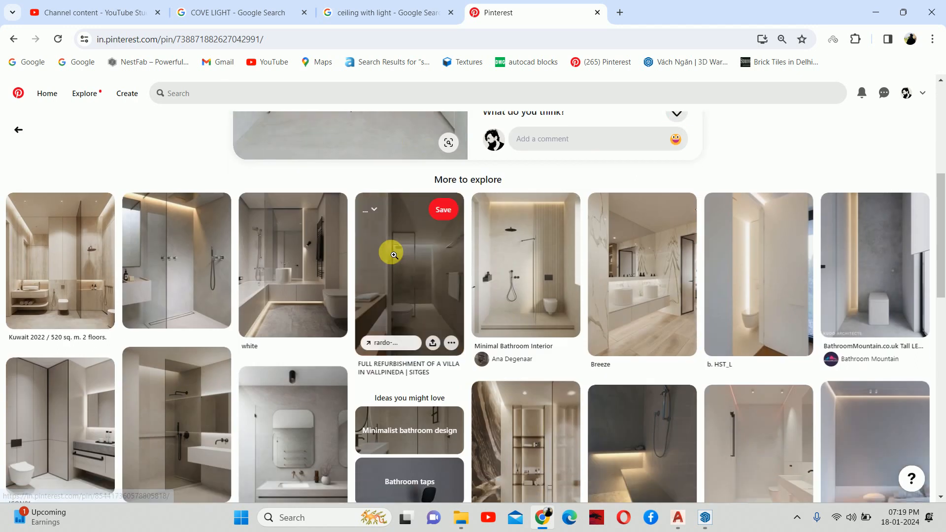
Examine the cove and strip lighting in the bathroom reference pins, opening "white" and "ГВОЗДЬ"
{"action": "scroll", "coordinate": [366, 249], "scroll_direction": "up", "scroll_amount": 5}
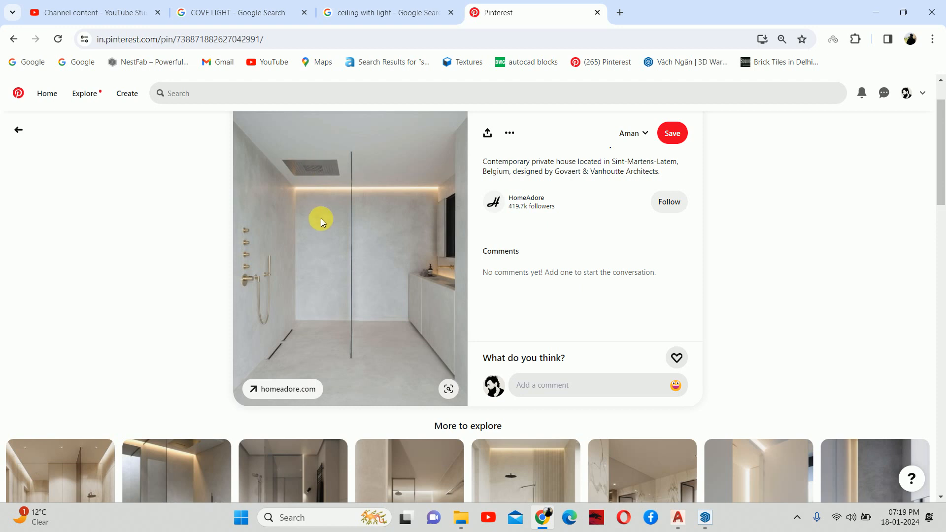
{"action": "scroll", "coordinate": [318, 215], "scroll_direction": "down", "scroll_amount": 3}
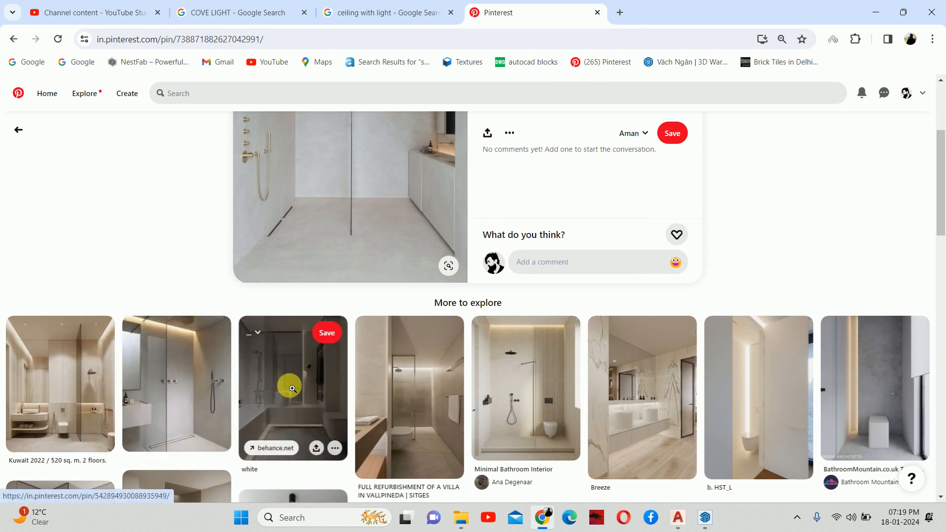
{"action": "left_click", "coordinate": [289, 384]}
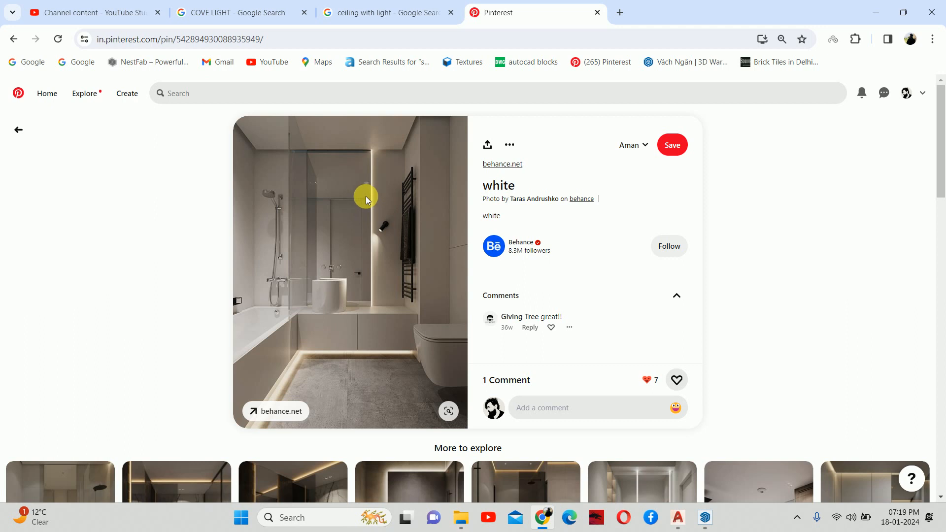
{"action": "scroll", "coordinate": [283, 347], "scroll_direction": "down", "scroll_amount": 4}
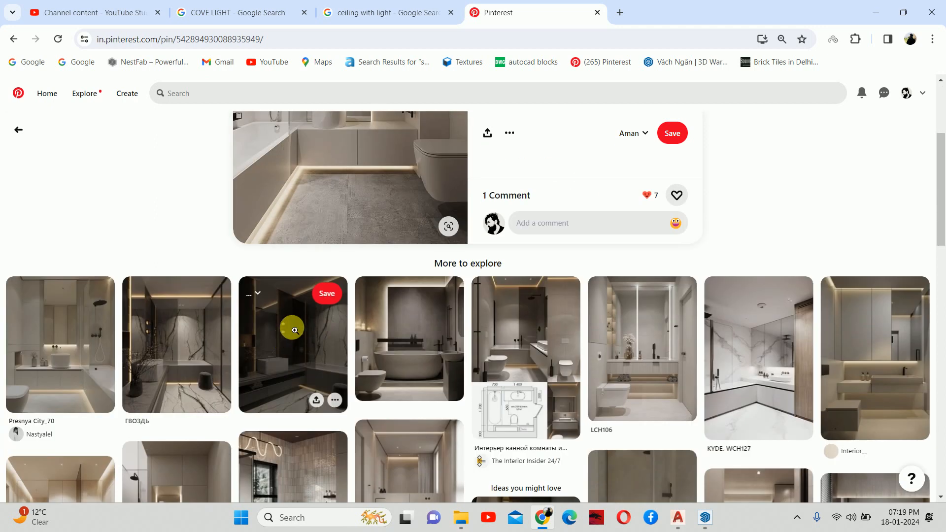
{"action": "left_click", "coordinate": [178, 319]}
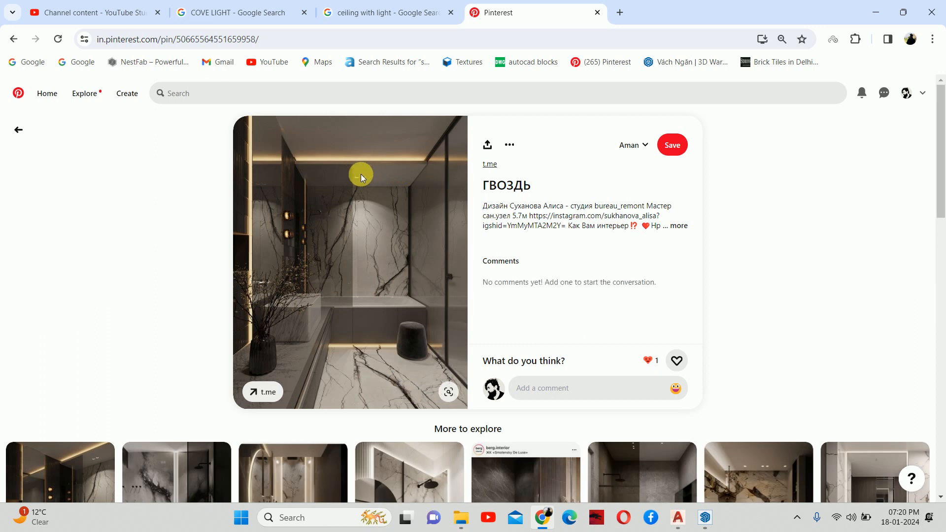
{"action": "scroll", "coordinate": [445, 274], "scroll_direction": "down", "scroll_amount": 3}
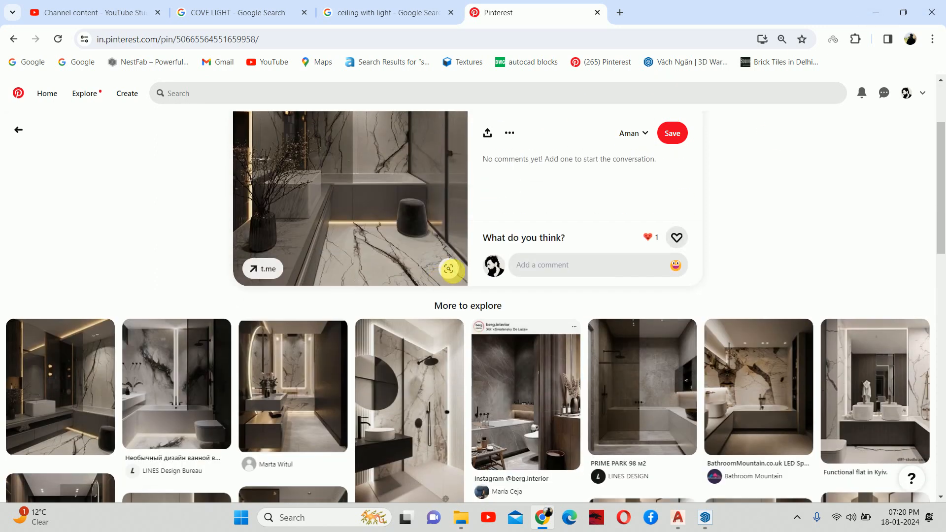
{"action": "scroll", "coordinate": [672, 162], "scroll_direction": "up", "scroll_amount": 3}
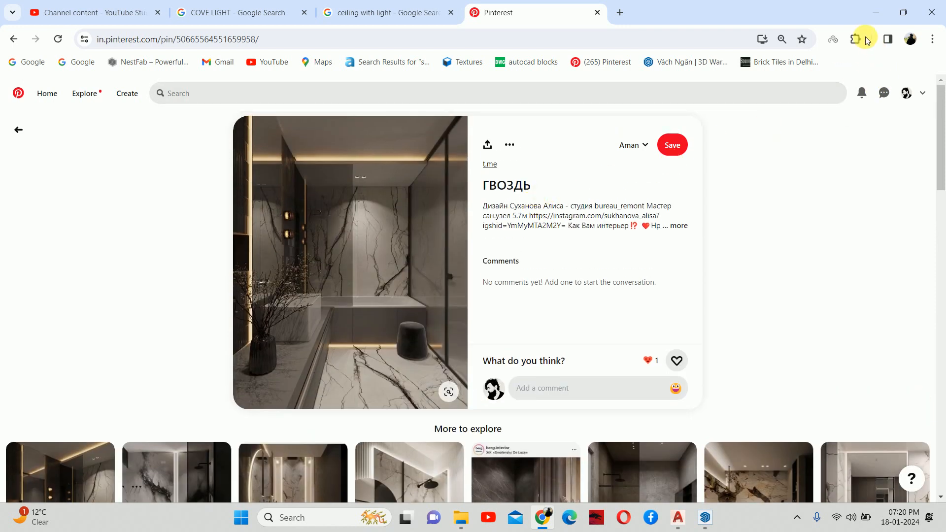
Switch to AutoCAD and examine the light fitting positions in Bedroom-1, the walk-in closet and the attached washroom
{"action": "left_click", "coordinate": [871, 16]}
{"action": "scroll", "coordinate": [530, 274], "scroll_direction": "down", "scroll_amount": 5}
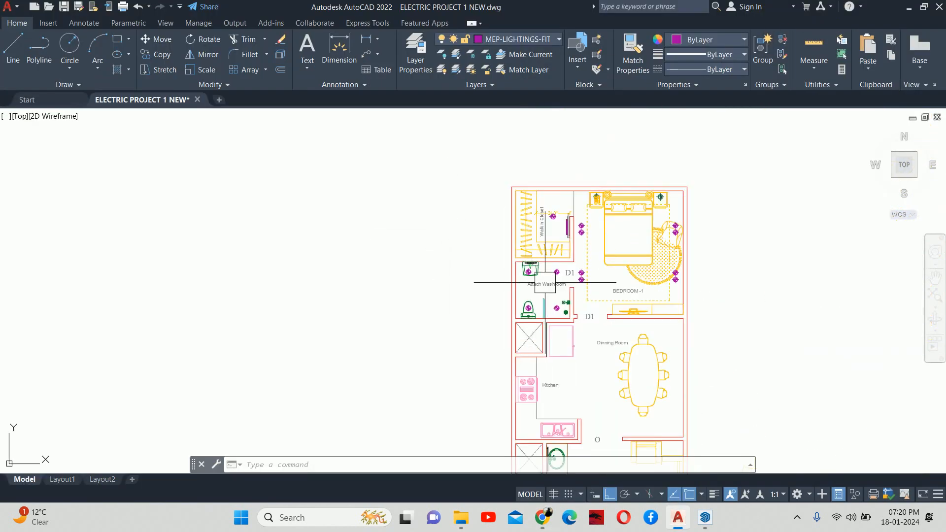
{"action": "middle_click_drag", "start_coordinate": [532, 274], "coordinate": [433, 299]}
{"action": "scroll", "coordinate": [463, 252], "scroll_direction": "down", "scroll_amount": 2}
{"action": "key", "text": "Escape"}
{"action": "key", "text": "Escape"}
{"action": "key", "text": "Escape"}
{"action": "scroll", "coordinate": [480, 239], "scroll_direction": "up", "scroll_amount": 6}
{"action": "scroll", "coordinate": [445, 266], "scroll_direction": "down", "scroll_amount": 2}
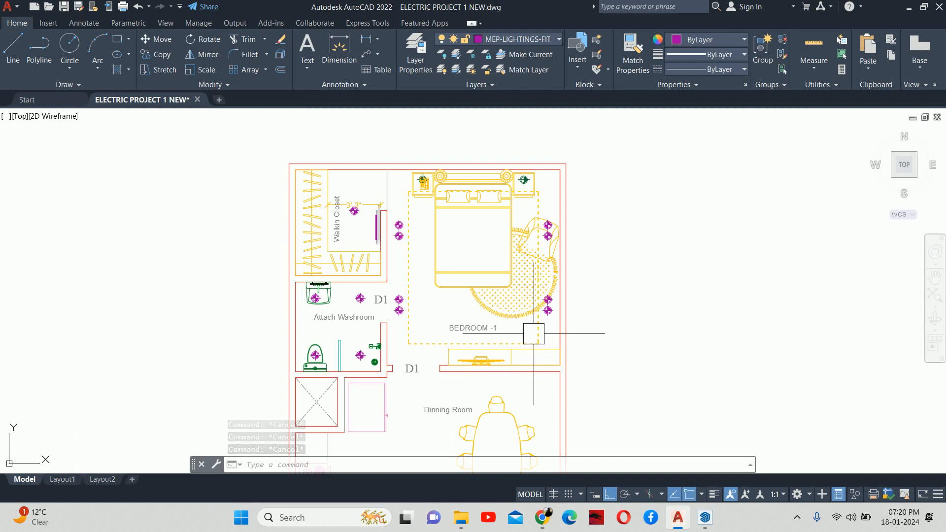
{"action": "middle_click_drag", "start_coordinate": [476, 321], "coordinate": [442, 329]}
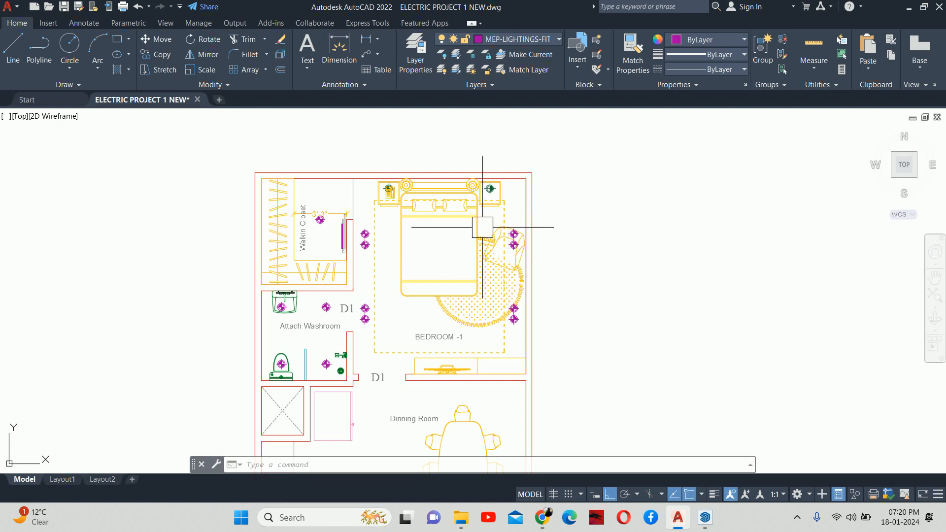
{"action": "scroll", "coordinate": [394, 219], "scroll_direction": "up", "scroll_amount": 2}
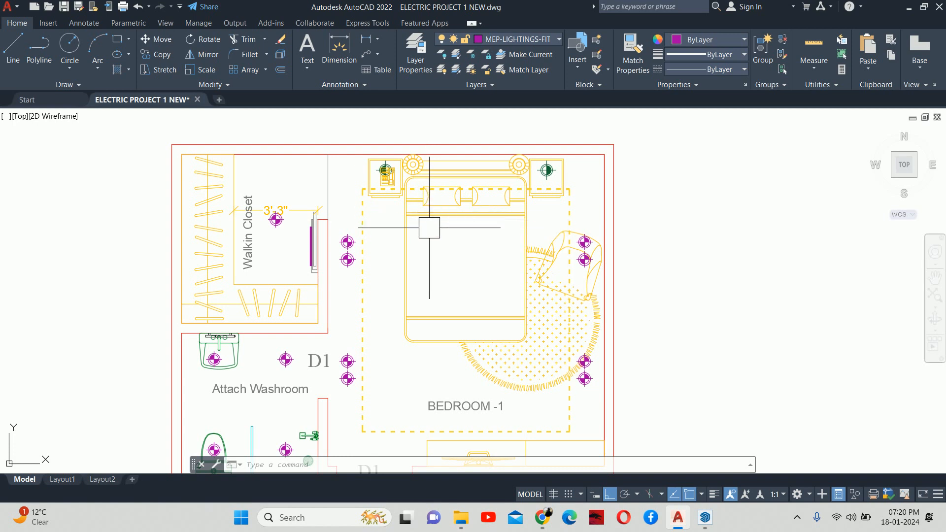
{"action": "middle_click_drag", "start_coordinate": [437, 380], "coordinate": [442, 320]}
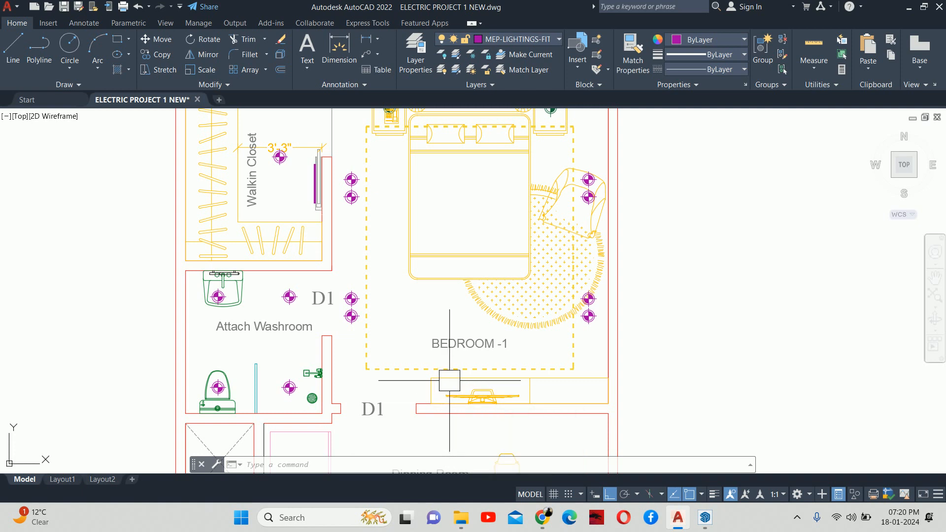
{"action": "scroll", "coordinate": [447, 377], "scroll_direction": "down", "scroll_amount": 3}
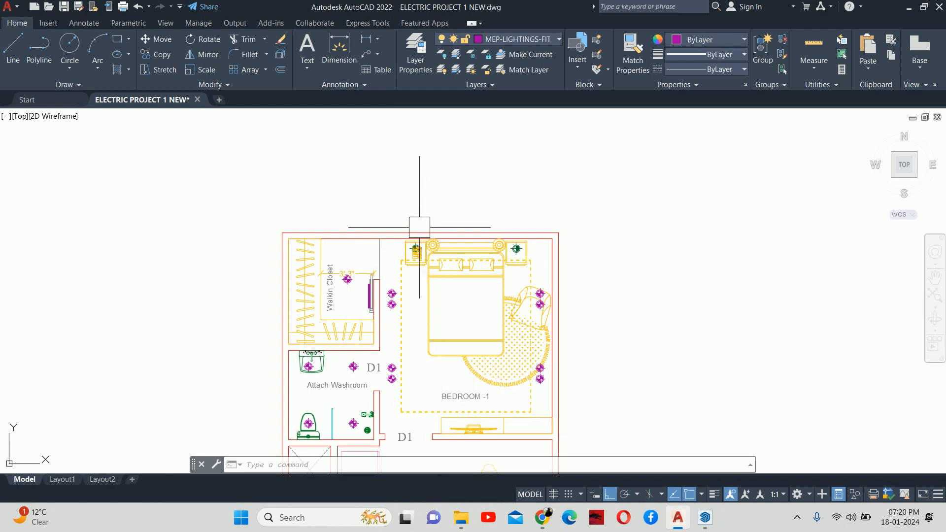
{"action": "scroll", "coordinate": [419, 227], "scroll_direction": "up", "scroll_amount": 4}
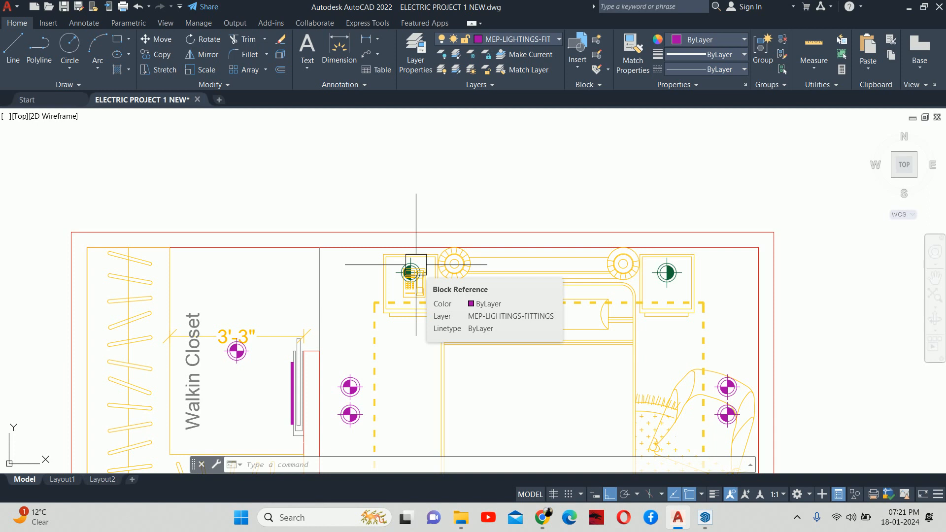
Add a new layer to the drawing's layer list
{"action": "key", "text": "Escape"}
{"action": "key", "text": "Escape"}
{"action": "scroll", "coordinate": [429, 269], "scroll_direction": "down", "scroll_amount": 4}
{"action": "middle_click_drag", "start_coordinate": [437, 271], "coordinate": [446, 261]}
{"action": "type", "text": "la"}
{"action": "key", "text": "Return"}
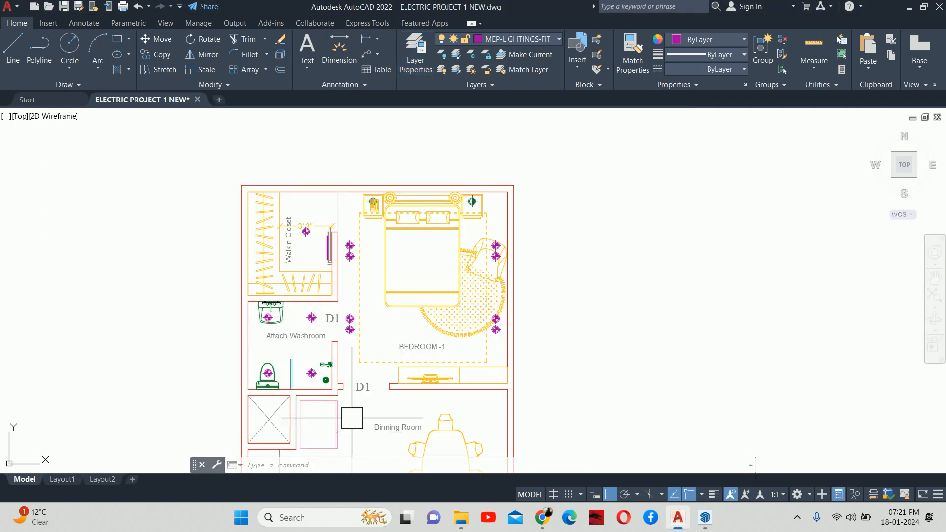
{"action": "scroll", "coordinate": [394, 289], "scroll_direction": "up", "scroll_amount": 2}
{"action": "type", "text": "la"}
{"action": "key", "text": "Return"}
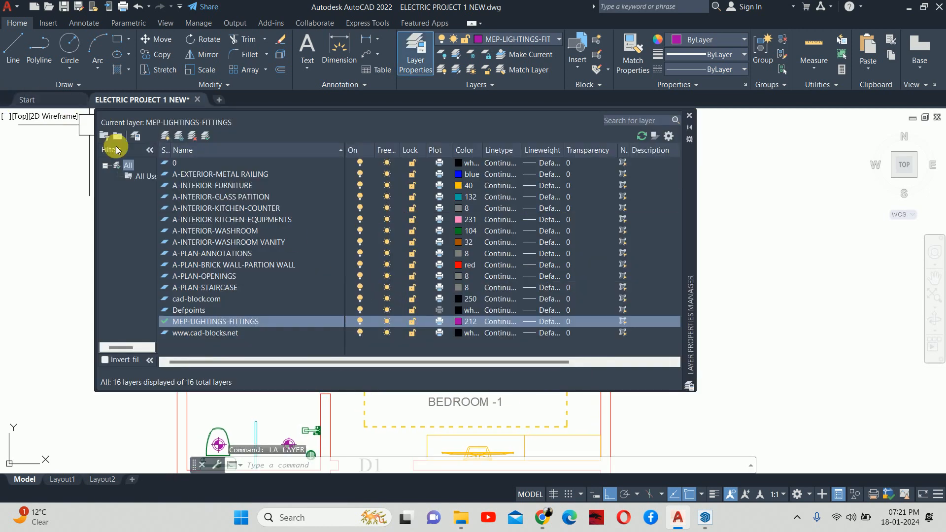
{"action": "left_click", "coordinate": [166, 135]}
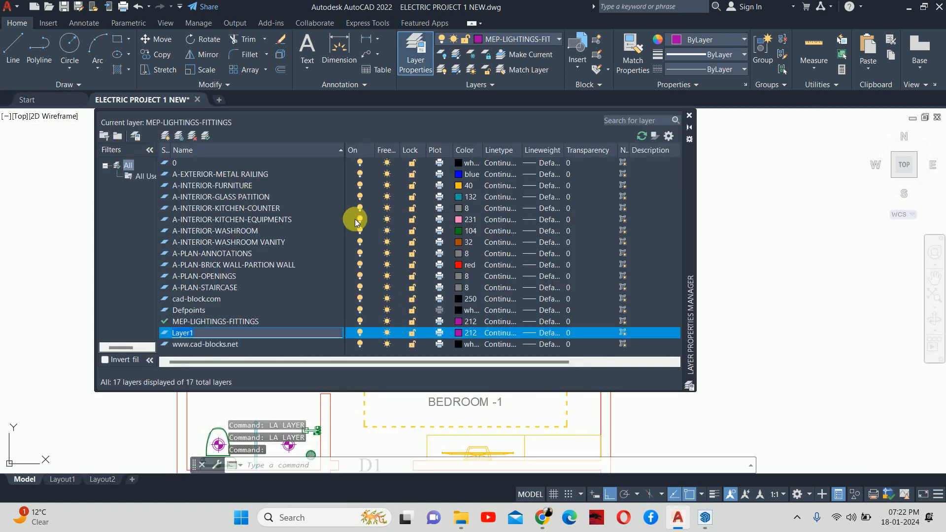
{"action": "type", "text": "mep-"}
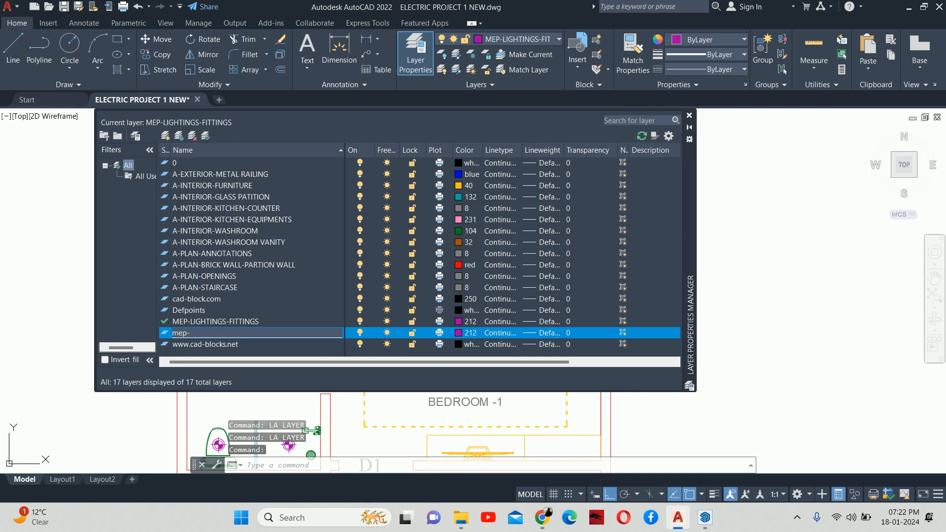
{"action": "key", "text": "BackSpace"}
{"action": "key", "text": "BackSpace"}
{"action": "key", "text": "BackSpace"}
{"action": "key", "text": "BackSpace"}
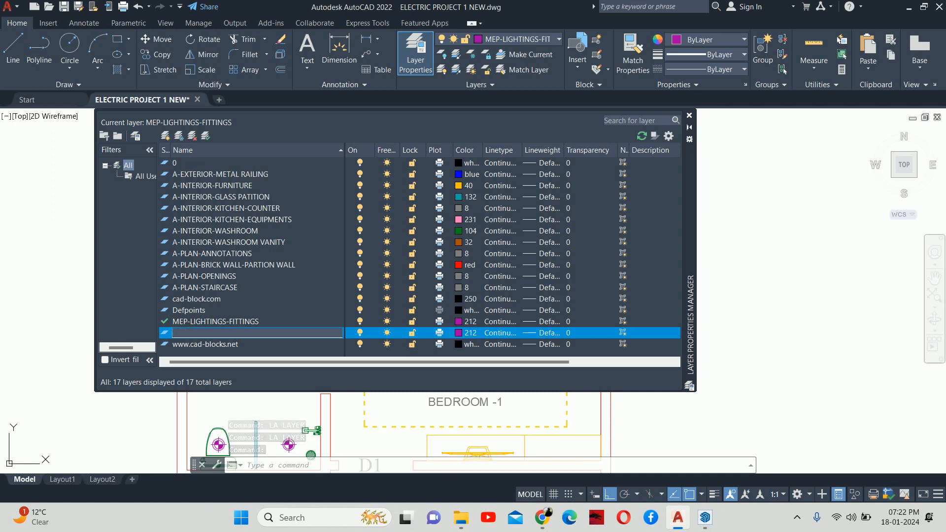
Name the new layer "MEP-POWER-SOCKET & SWITCH BOARD" and set its color to white
{"action": "type", "text": "ME"}
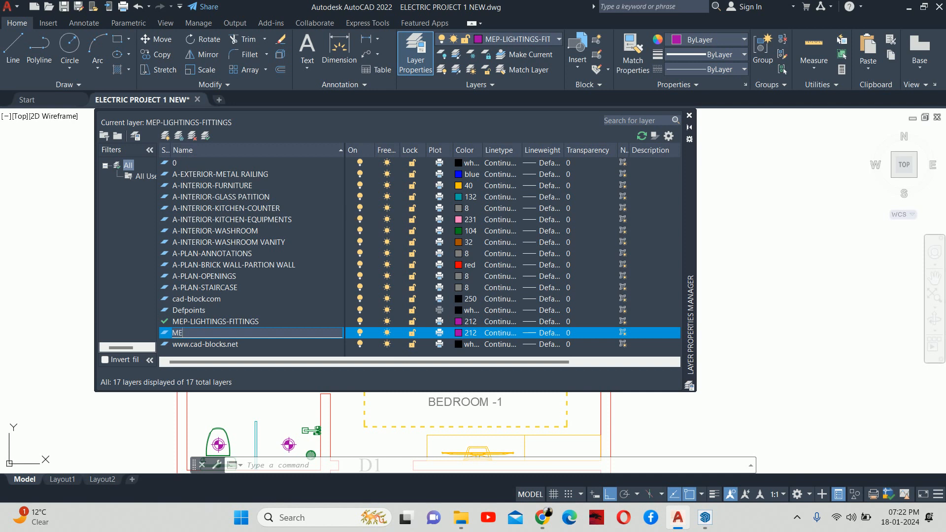
{"action": "type", "text": "P-POWER-SOCKET & SWITCH BOARD"}
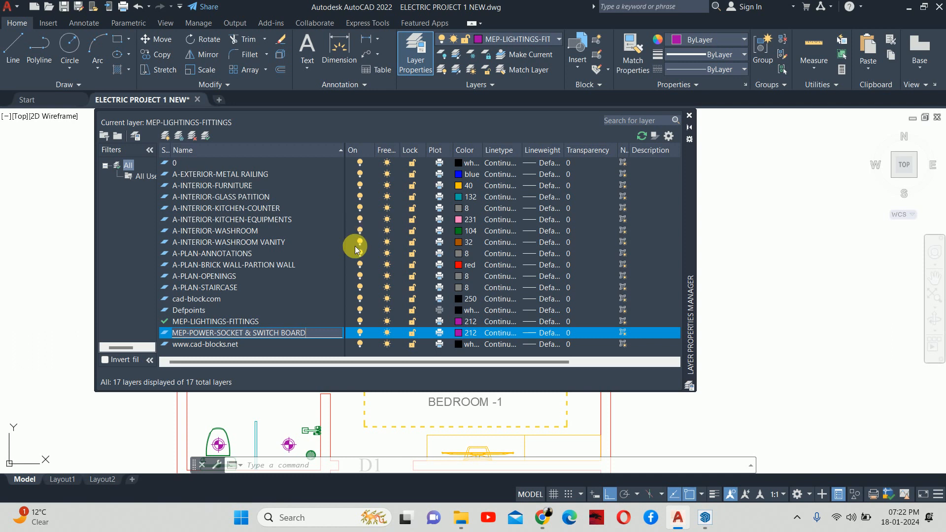
{"action": "left_click", "coordinate": [451, 335]}
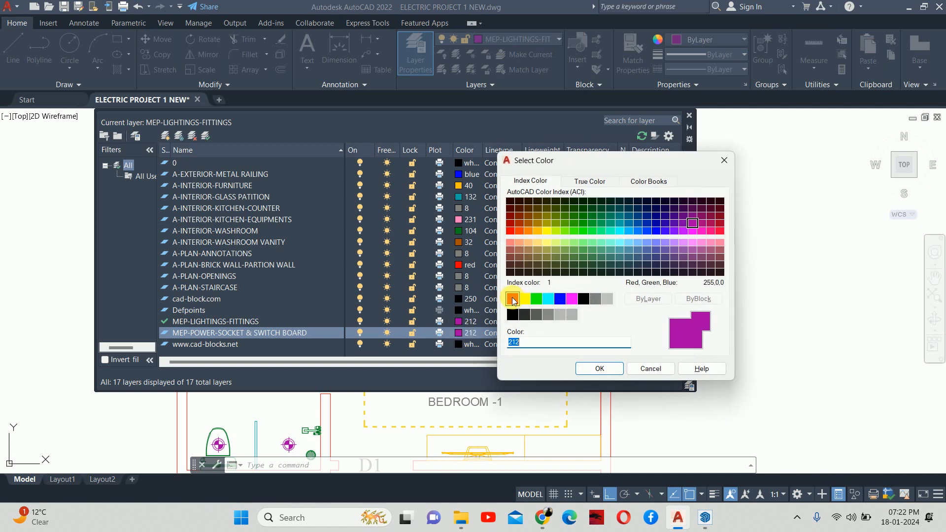
{"action": "left_click", "coordinate": [583, 298]}
{"action": "left_click", "coordinate": [594, 370]}
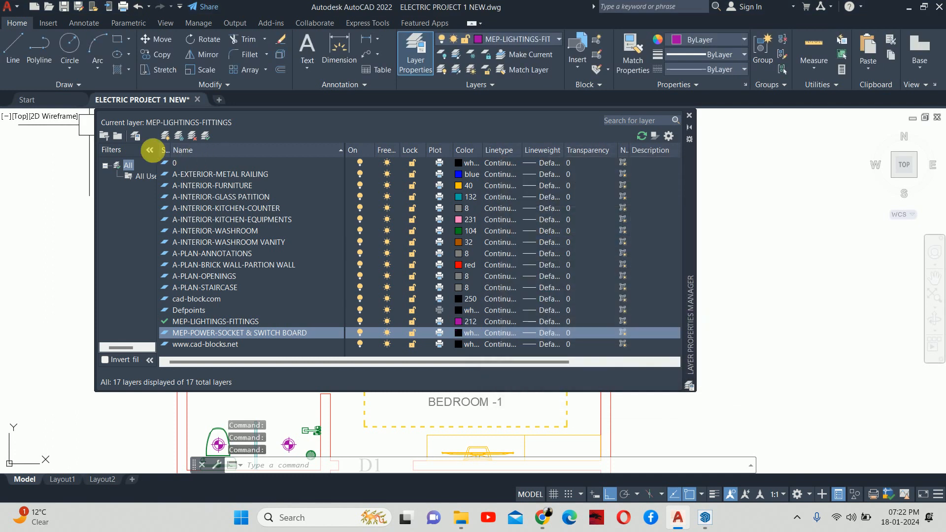
{"action": "left_click", "coordinate": [690, 116]}
Make the MEP-POWER-SOCKET & SWITCH BOARD layer current
{"action": "scroll", "coordinate": [648, 148], "scroll_direction": "down", "scroll_amount": 5}
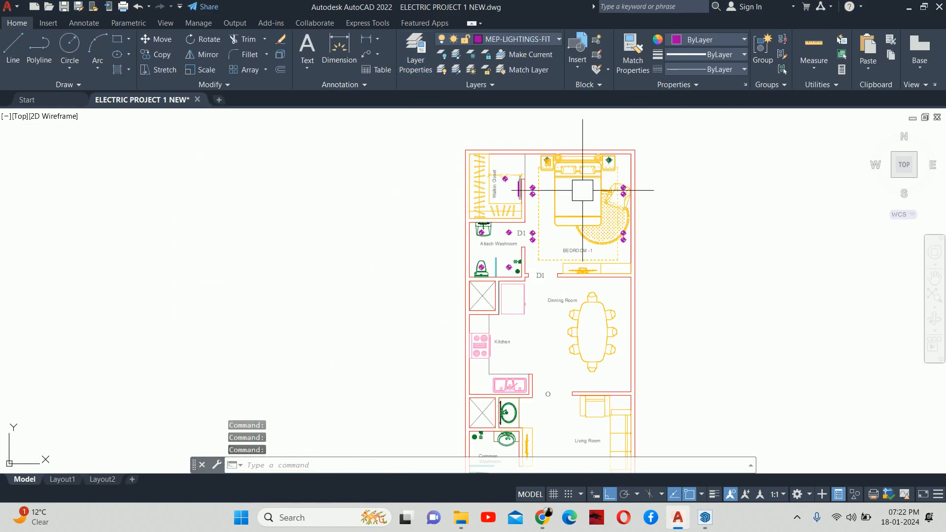
{"action": "middle_click_drag", "start_coordinate": [549, 228], "coordinate": [533, 241]}
{"action": "key", "text": "space"}
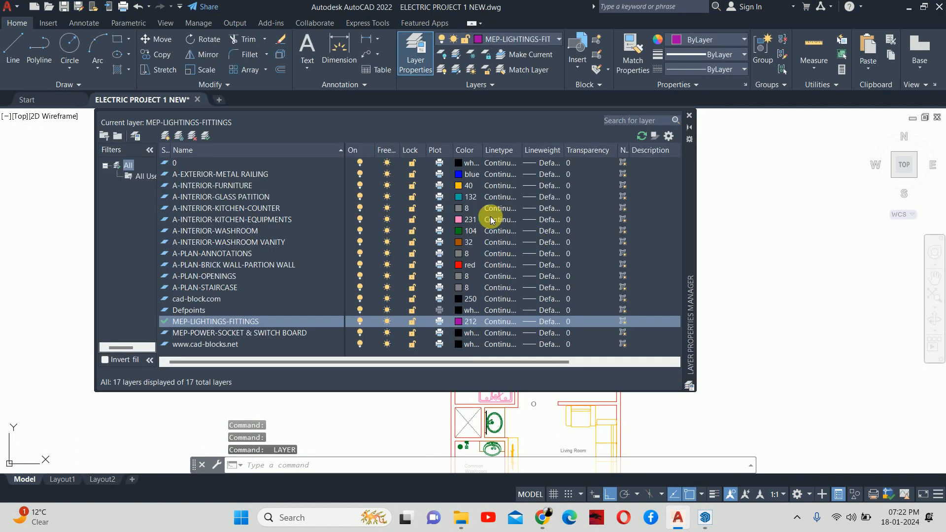
{"action": "double_click", "coordinate": [261, 333]}
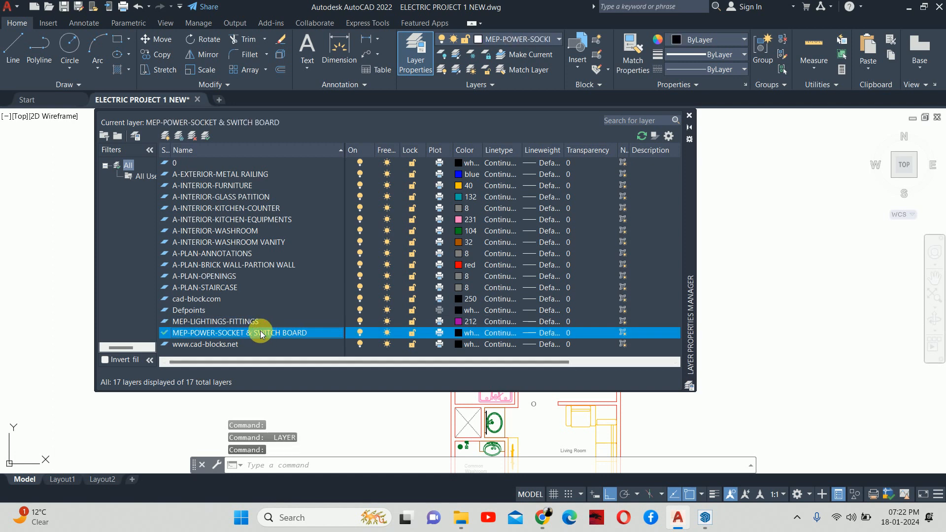
{"action": "left_click", "coordinate": [689, 115]}
Delete the vertical grey line across the opening between the walk-in closet and Bedroom-1
{"action": "scroll", "coordinate": [512, 215], "scroll_direction": "up", "scroll_amount": 5}
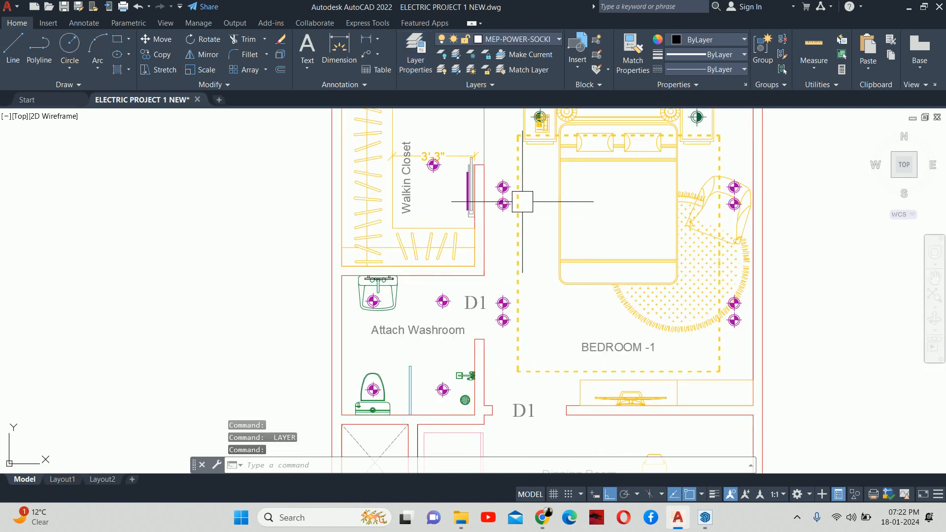
{"action": "middle_click_drag", "start_coordinate": [522, 201], "coordinate": [515, 234]}
{"action": "scroll", "coordinate": [485, 201], "scroll_direction": "up", "scroll_amount": 3}
{"action": "left_click", "coordinate": [485, 200]}
{"action": "key", "text": "Delete"}
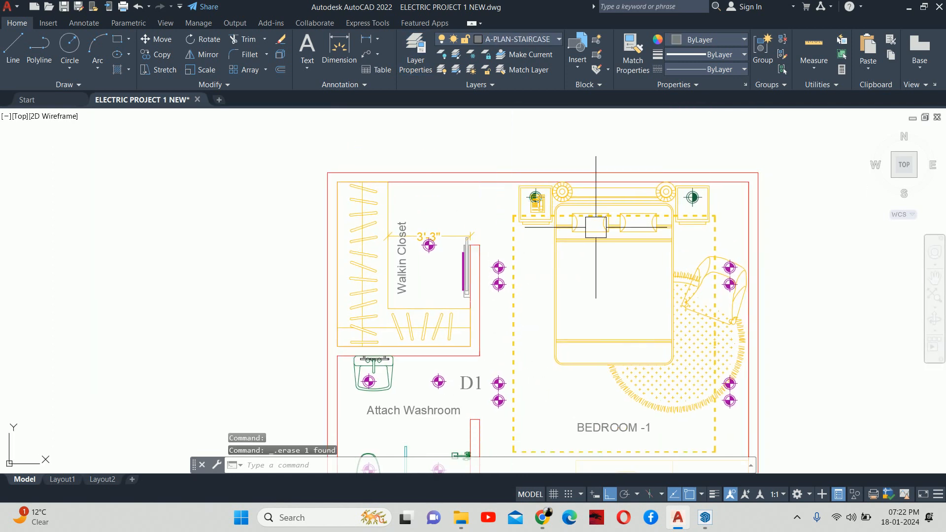
{"action": "key", "text": "Escape"}
Draw a rectangle 6 inches long and 2 inches wide in the empty space to the right of Bedroom-1
{"action": "scroll", "coordinate": [594, 244], "scroll_direction": "down", "scroll_amount": 2}
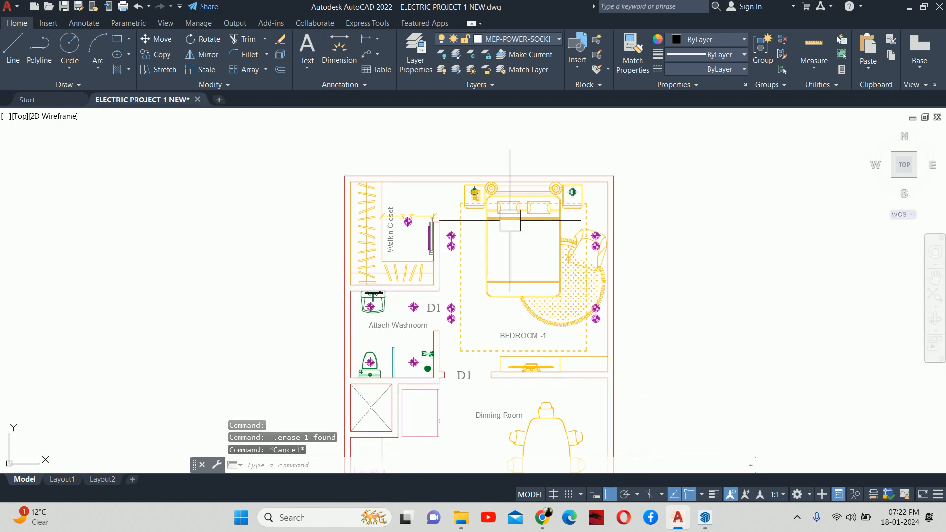
{"action": "type", "text": "rec"}
{"action": "key", "text": "Return"}
{"action": "scroll", "coordinate": [640, 210], "scroll_direction": "up", "scroll_amount": 3}
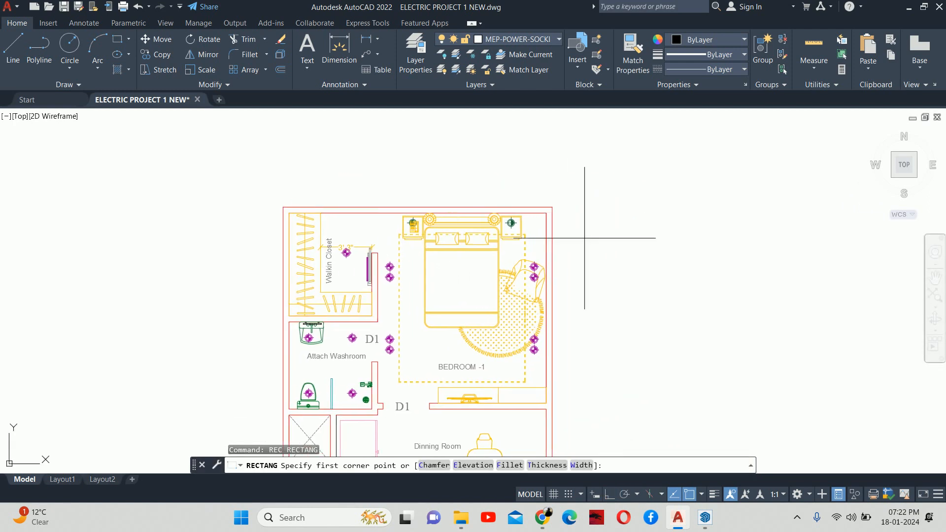
{"action": "left_click", "coordinate": [586, 222]}
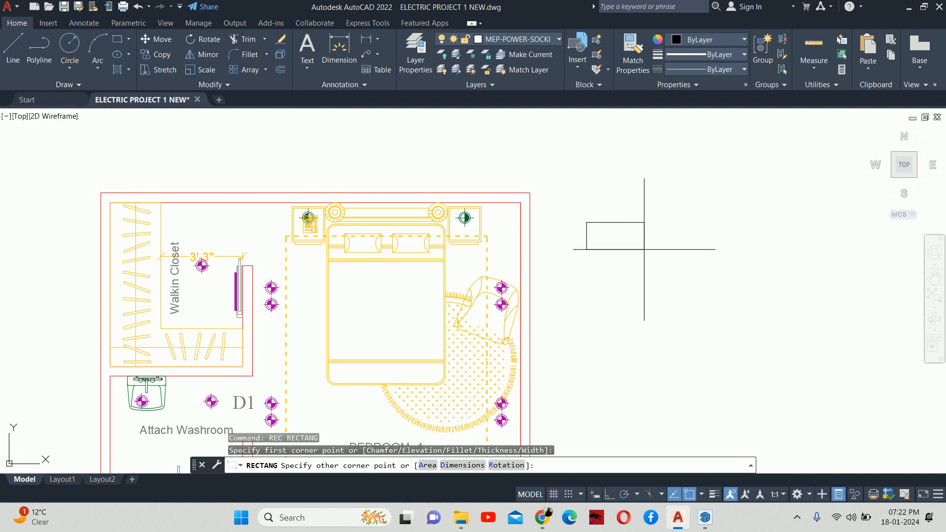
{"action": "type", "text": "d"}
{"action": "key", "text": "Return"}
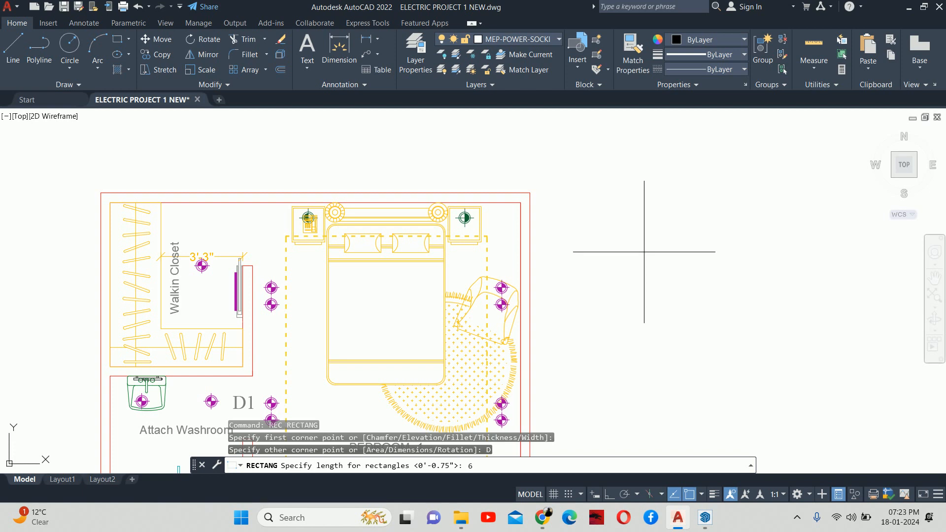
{"action": "key", "text": "Return"}
{"action": "key", "text": "Return"}
{"action": "key", "text": "Escape"}
{"action": "key", "text": "Escape"}
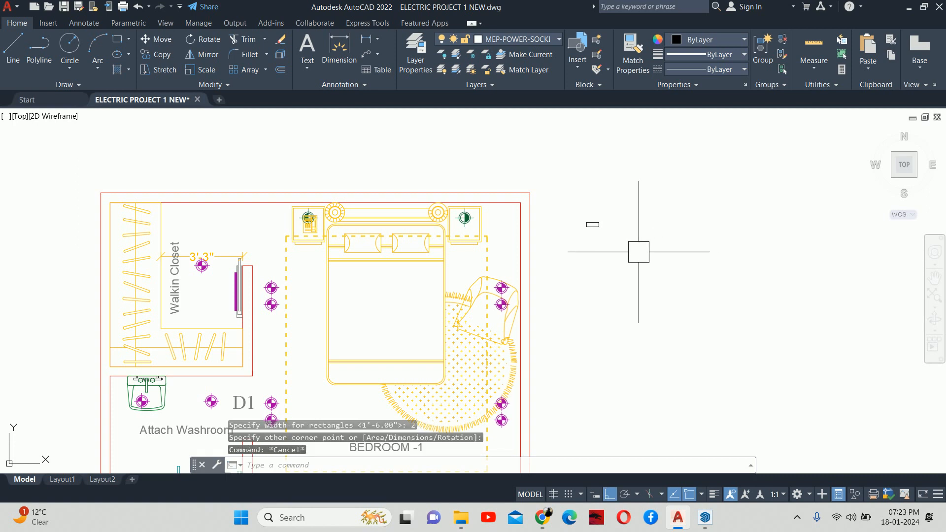
{"action": "scroll", "coordinate": [579, 229], "scroll_direction": "up", "scroll_amount": 5}
{"action": "scroll", "coordinate": [576, 237], "scroll_direction": "down", "scroll_amount": 2}
{"action": "mouse_move", "coordinate": [604, 248]}
{"action": "middle_mouse_down"}
{"action": "mouse_move", "coordinate": [766, 308]}
{"action": "mouse_move", "coordinate": [823, 309]}
{"action": "middle_mouse_up"}
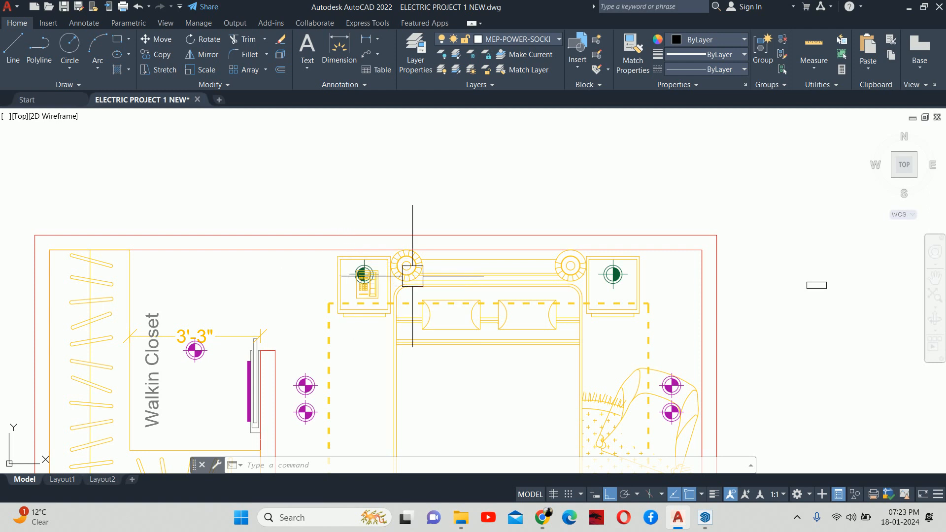
{"action": "scroll", "coordinate": [424, 273], "scroll_direction": "down", "scroll_amount": 2}
{"action": "scroll", "coordinate": [416, 269], "scroll_direction": "up", "scroll_amount": 2}
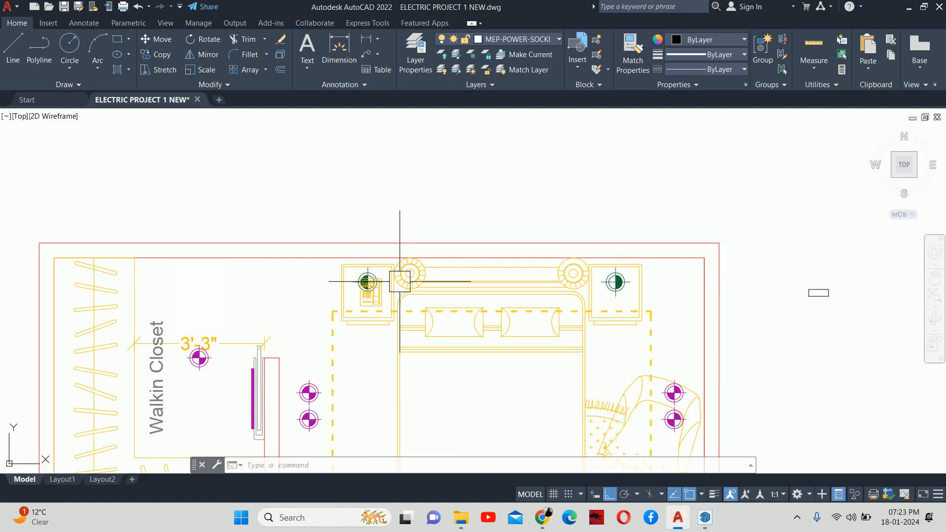
Fill the small rectangle to the right of Bedroom-1 with a solid hatch
{"action": "key", "text": "Escape"}
{"action": "key", "text": "Escape"}
{"action": "scroll", "coordinate": [585, 321], "scroll_direction": "down", "scroll_amount": 2}
{"action": "scroll", "coordinate": [661, 298], "scroll_direction": "up", "scroll_amount": 4}
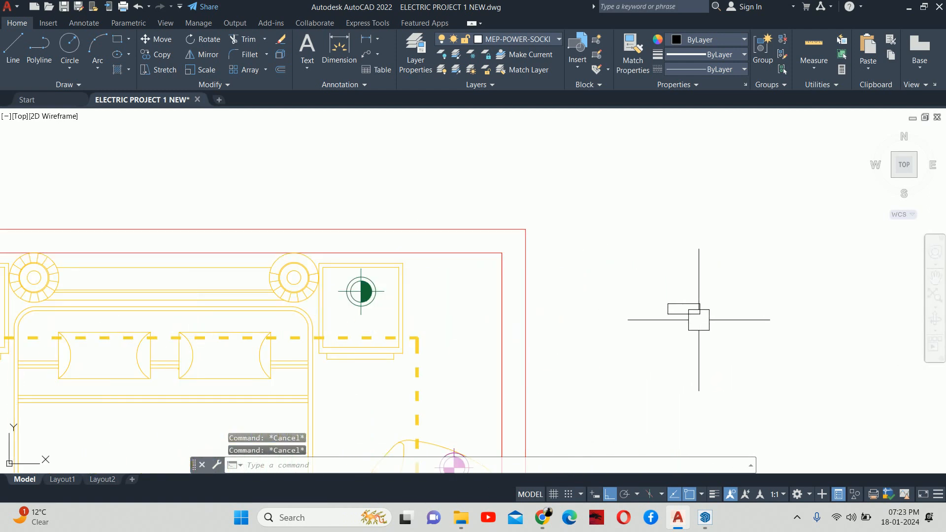
{"action": "key", "text": "Escape"}
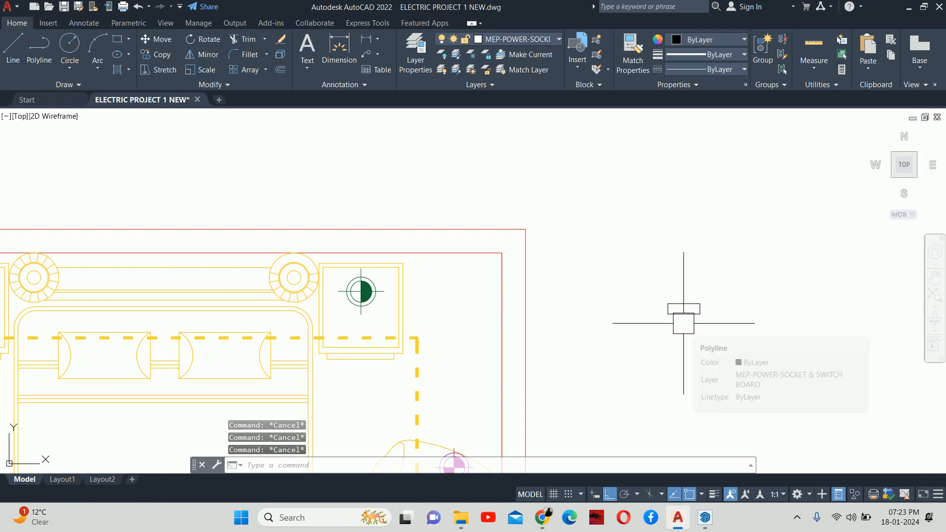
{"action": "type", "text": "H"}
{"action": "key", "text": "Return"}
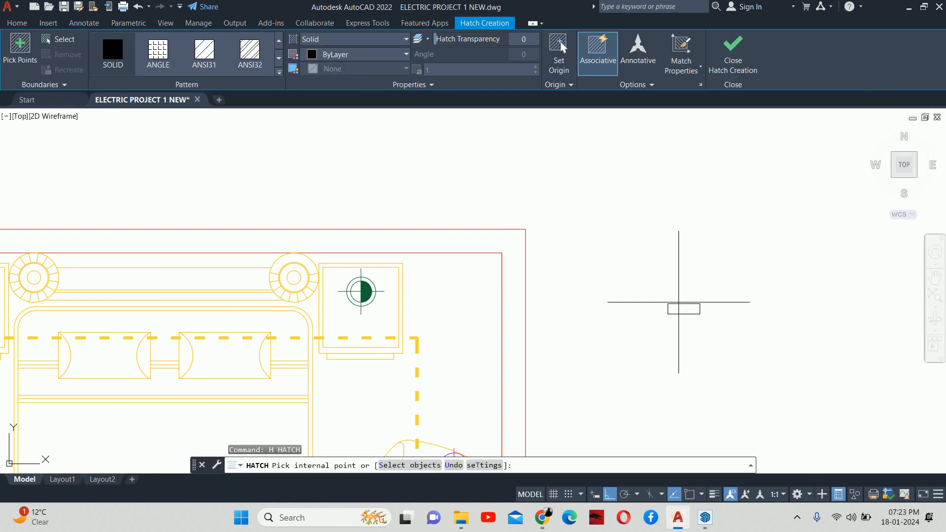
{"action": "left_click", "coordinate": [682, 309]}
{"action": "key", "text": "Return"}
{"action": "scroll", "coordinate": [679, 310], "scroll_direction": "up", "scroll_amount": 4}
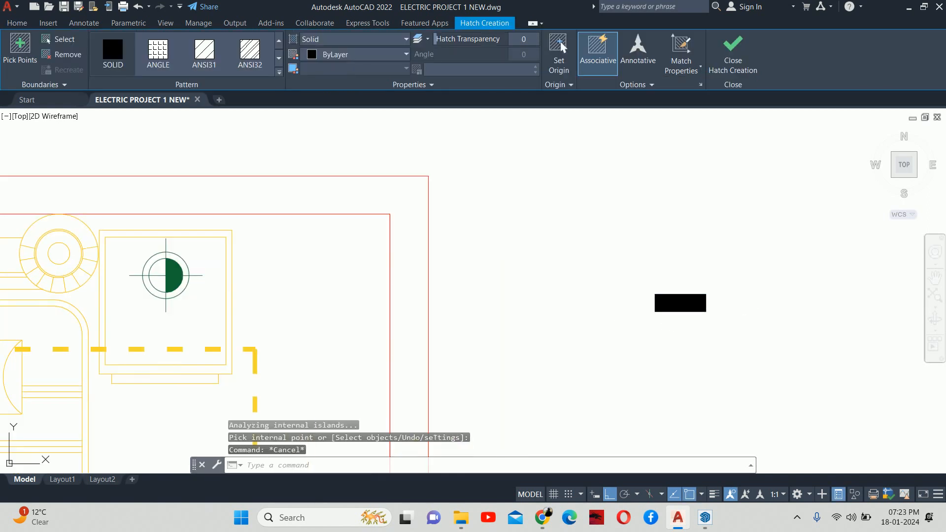
{"action": "type", "text": "C"}
{"action": "key", "text": "Return"}
{"action": "left_click", "coordinate": [675, 307]}
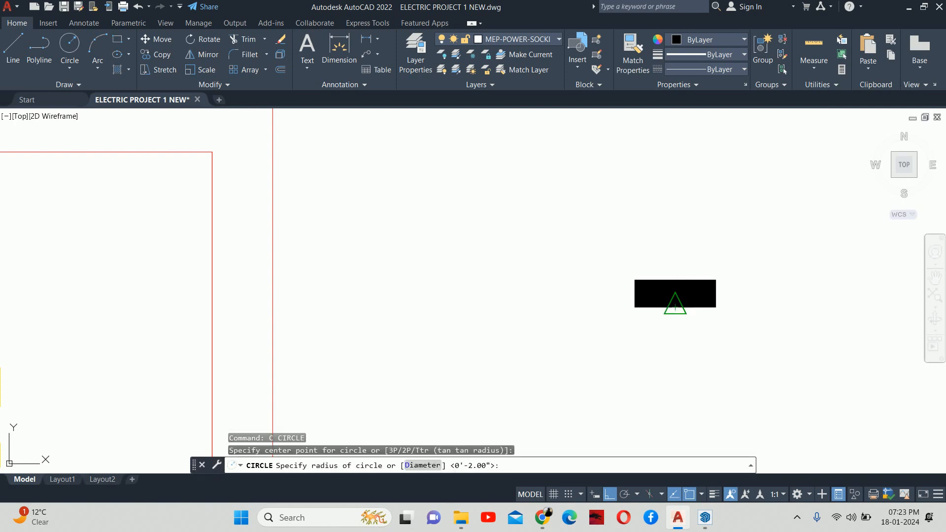
{"action": "key", "text": "Escape"}
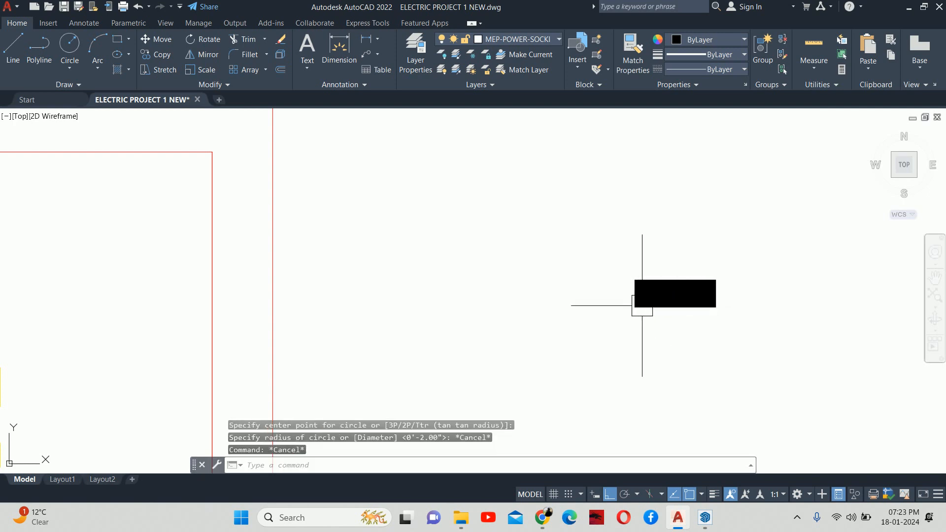
Delete the small rectangle together with its solid hatch
{"action": "scroll", "coordinate": [710, 313], "scroll_direction": "down", "scroll_amount": 2}
{"action": "left_click", "coordinate": [767, 334]}
{"action": "left_click", "coordinate": [700, 301]}
{"action": "key", "text": "Delete"}
Draw a circle with a radius of 3 inches in the empty space to the right of Bedroom-1
{"action": "type", "text": "c"}
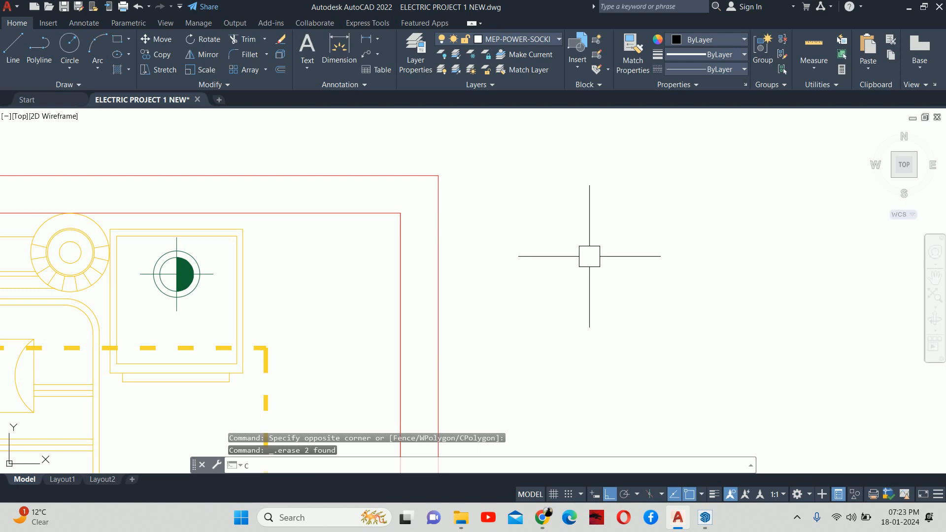
{"action": "key", "text": "Return"}
{"action": "left_click", "coordinate": [620, 268]}
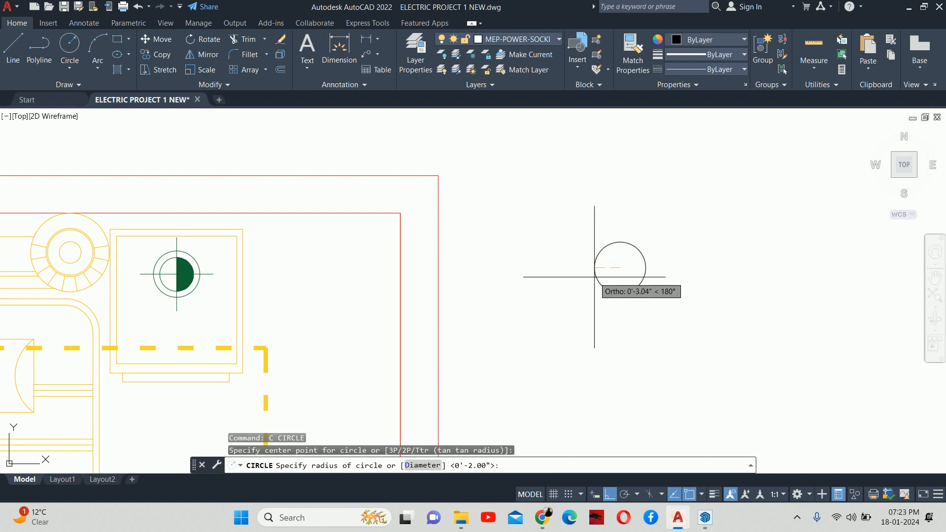
{"action": "type", "text": "6"}
{"action": "key", "text": "BackSpace"}
{"action": "type", "text": "3"}
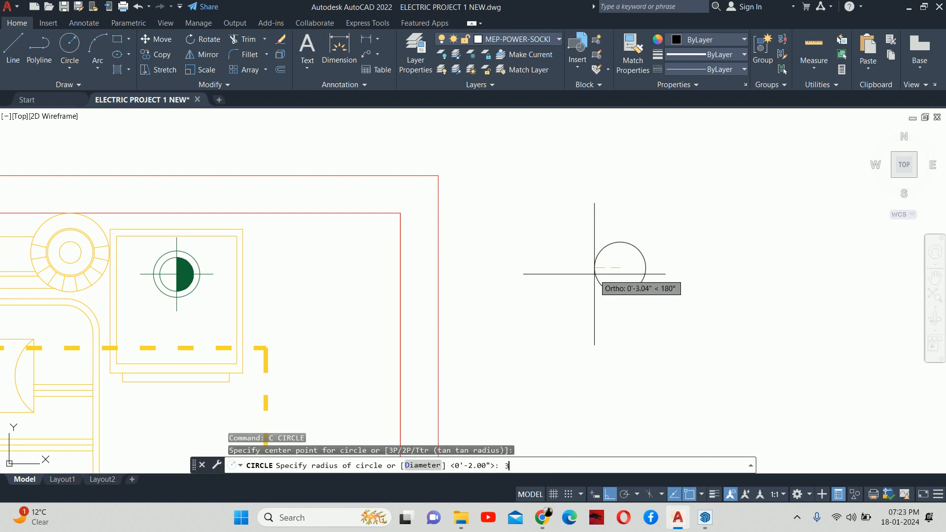
{"action": "key", "text": "Escape"}
{"action": "key", "text": "Escape"}
Draw a horizontal line across the circle's diameter from its left quadrant to its right quadrant
{"action": "type", "text": "l"}
{"action": "key", "text": "Return"}
{"action": "left_click", "coordinate": [595, 268]}
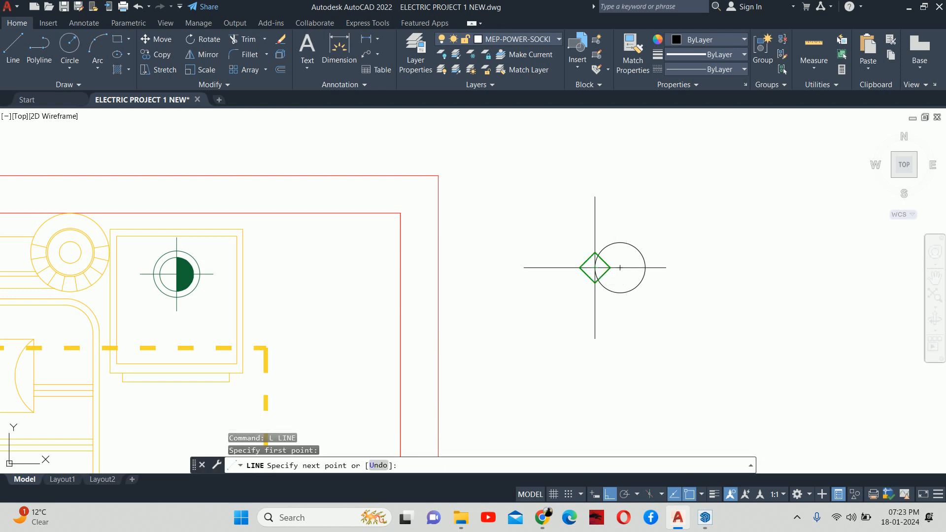
{"action": "left_click", "coordinate": [645, 268]}
{"action": "key", "text": "Escape"}
Trim away the upper half of the circle above the horizontal line
{"action": "type", "text": "tr"}
{"action": "key", "text": "Return"}
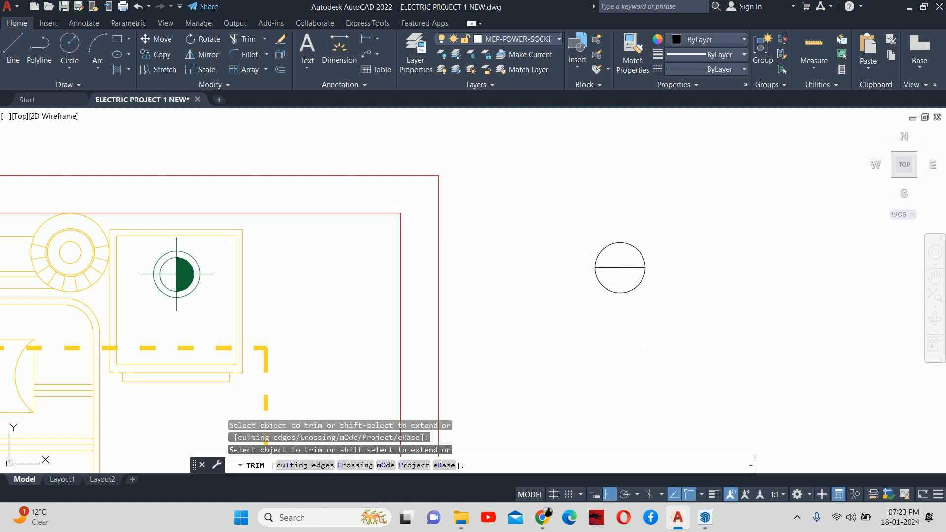
{"action": "left_click", "coordinate": [628, 245]}
{"action": "key", "text": "Return"}
{"action": "key", "text": "Escape"}
{"action": "key", "text": "Escape"}
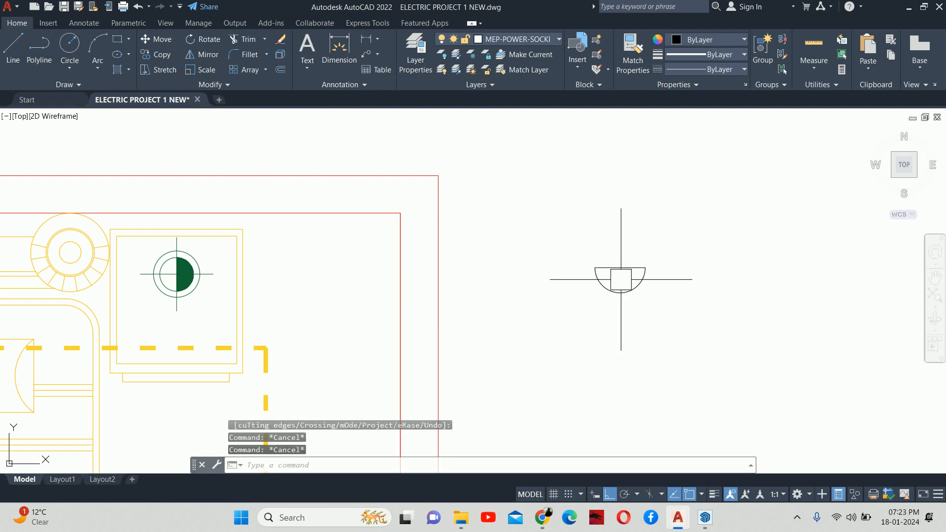
{"action": "key", "text": "Escape"}
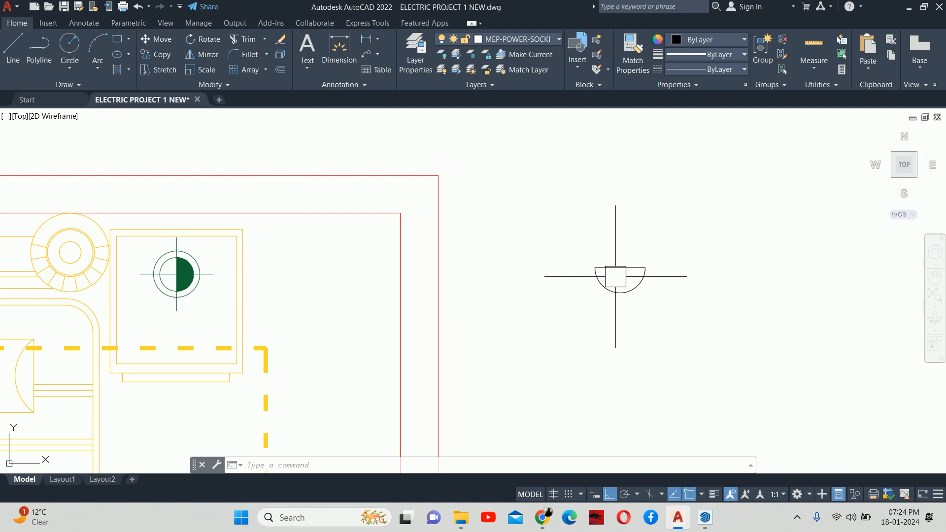
Fill the lower half-circle with a solid hatch
{"action": "key", "text": "Escape"}
{"action": "key", "text": "Escape"}
{"action": "key", "text": "Escape"}
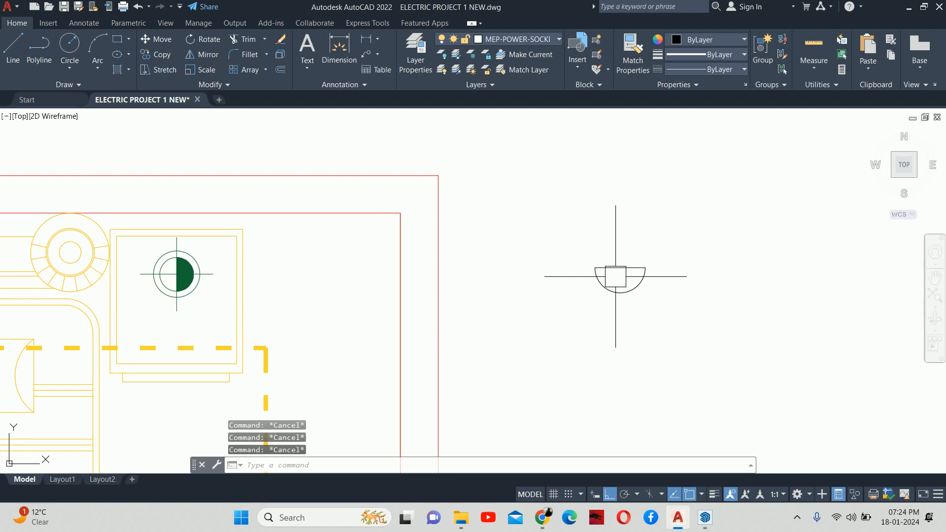
{"action": "type", "text": "h"}
{"action": "key", "text": "Return"}
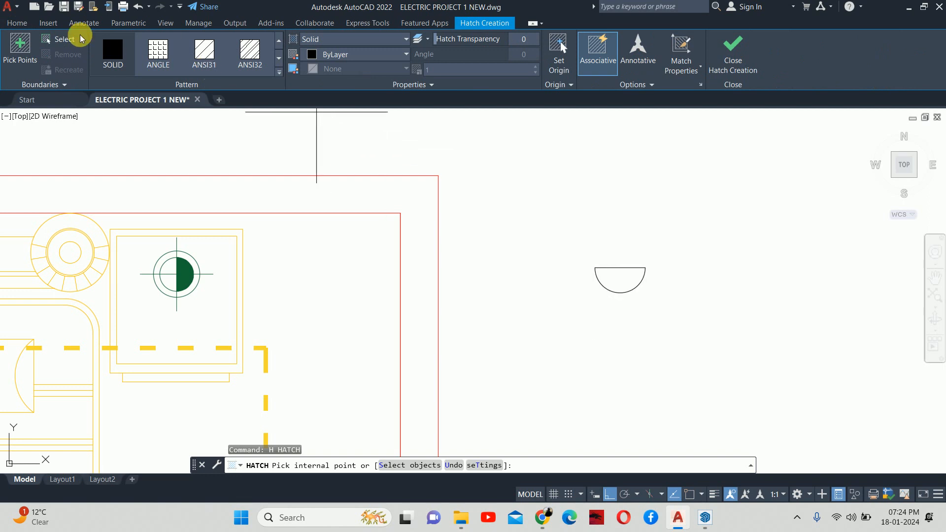
{"action": "left_click", "coordinate": [619, 279]}
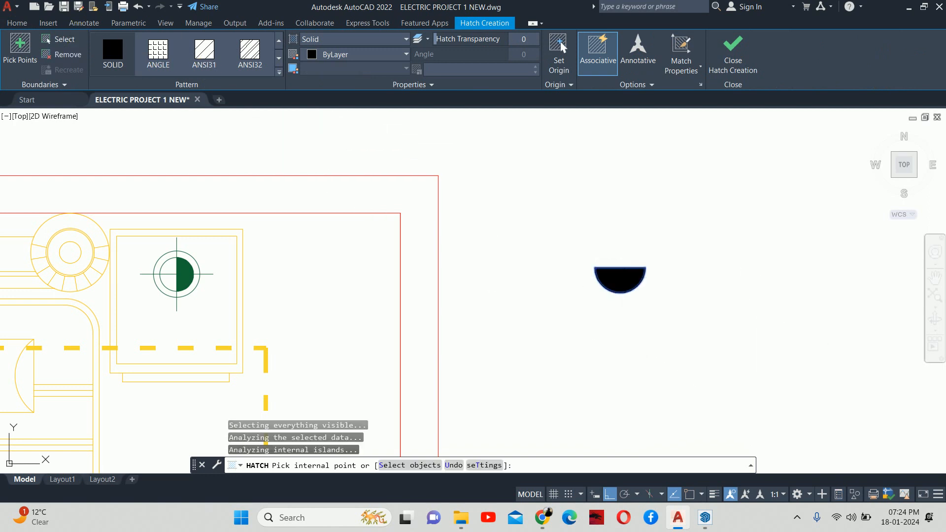
{"action": "key", "text": "Escape"}
{"action": "key", "text": "Escape"}
{"action": "left_click", "coordinate": [544, 218]}
{"action": "left_click", "coordinate": [743, 315]}
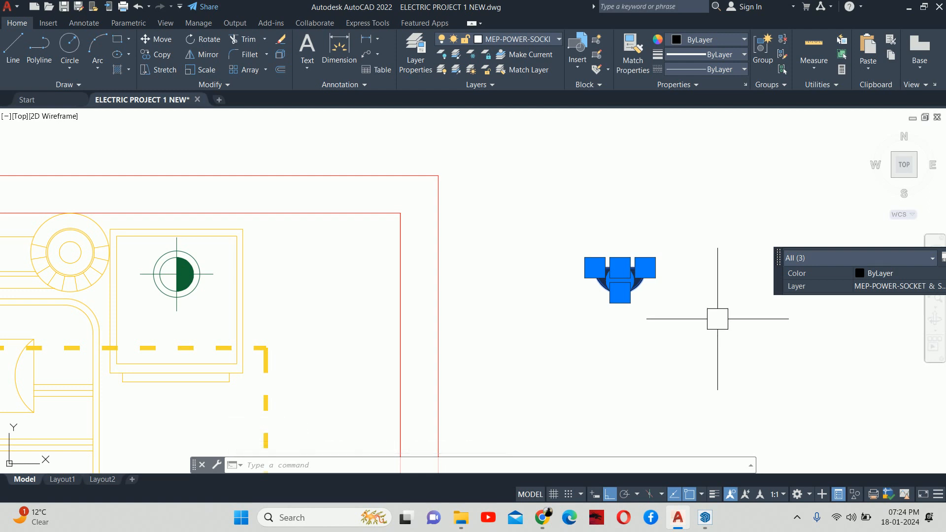
{"action": "left_click", "coordinate": [705, 517]}
{"action": "left_click", "coordinate": [376, 452]}
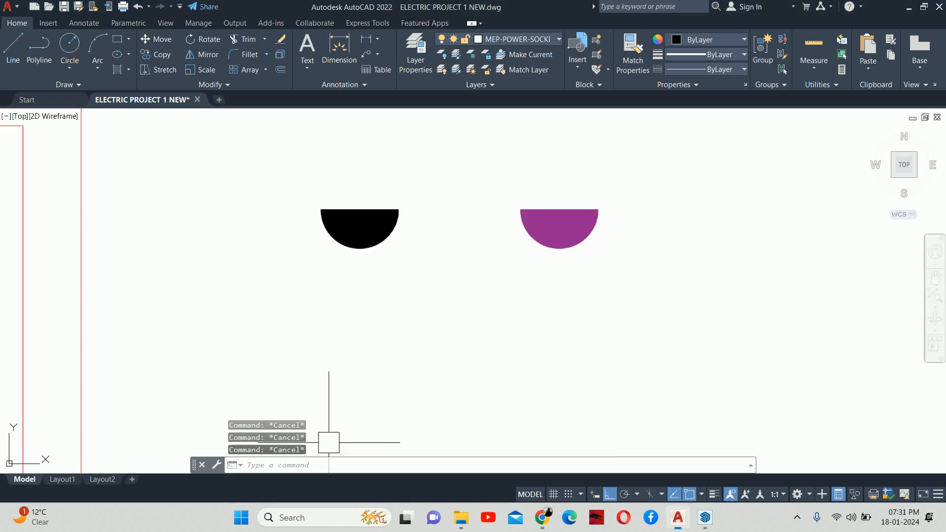
{"action": "scroll", "coordinate": [530, 239], "scroll_direction": "up", "scroll_amount": 2}
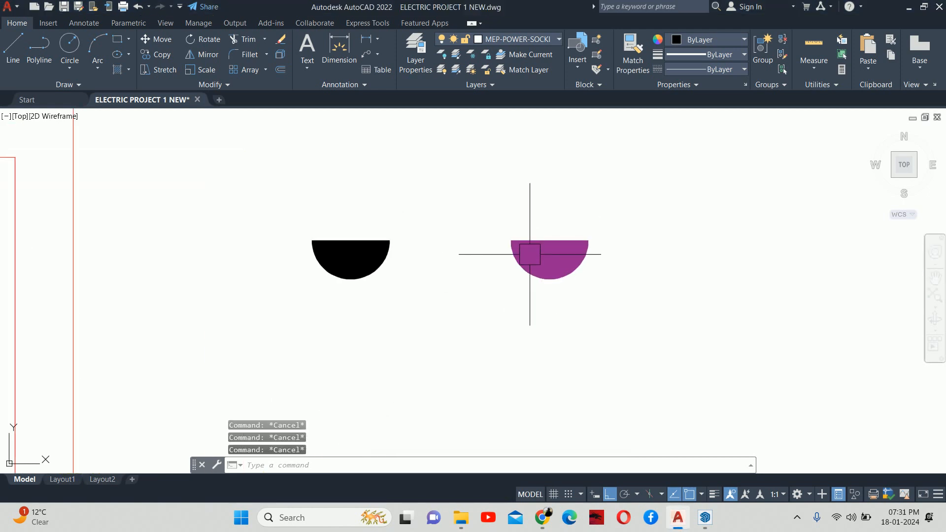
{"action": "left_click", "coordinate": [528, 256]}
{"action": "key", "text": "Escape"}
{"action": "scroll", "coordinate": [517, 269], "scroll_direction": "down", "scroll_amount": 2}
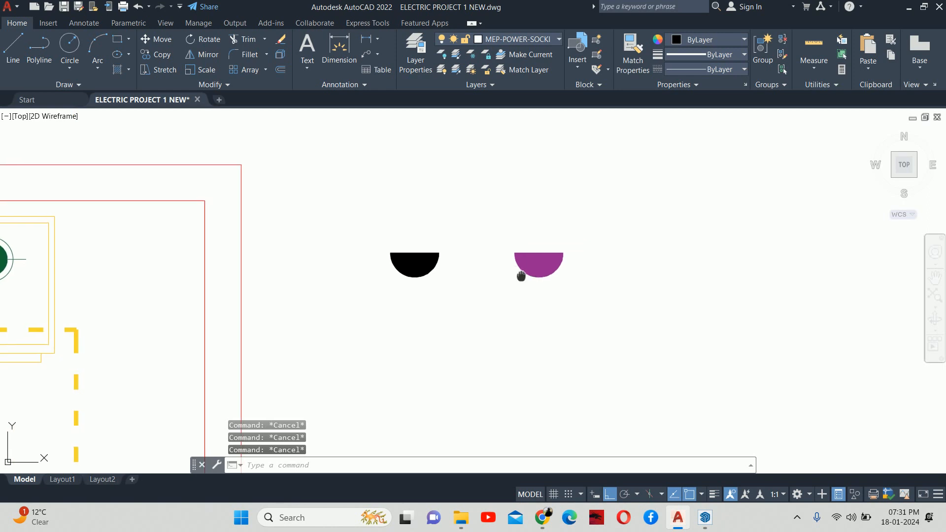
{"action": "mouse_move", "coordinate": [504, 269]}
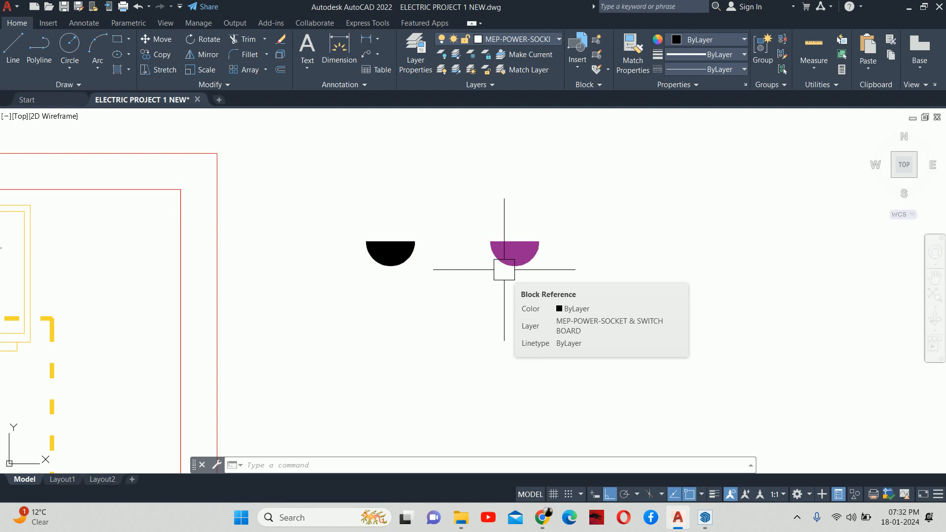
{"action": "key", "text": "Escape"}
{"action": "key", "text": "Escape"}
{"action": "key", "text": "Escape"}
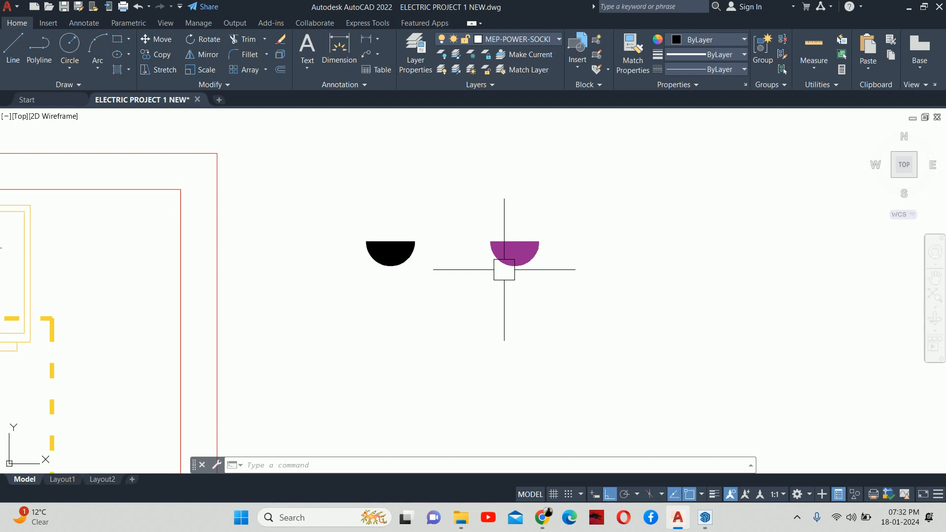
{"action": "key", "text": "Escape"}
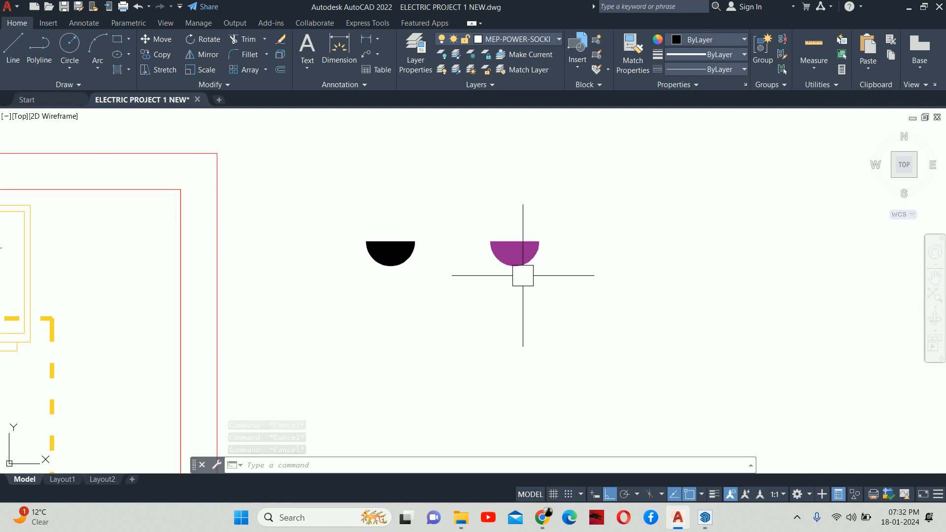
{"action": "key", "text": "Escape"}
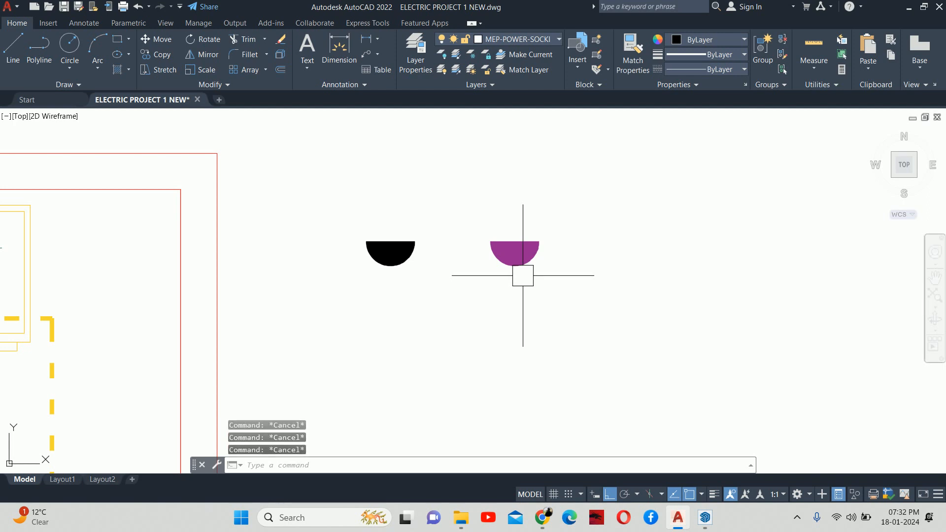
Copy the purple half-circle symbol horizontally to the empty space on its right
{"action": "middle_click_drag", "start_coordinate": [530, 279], "coordinate": [454, 285]}
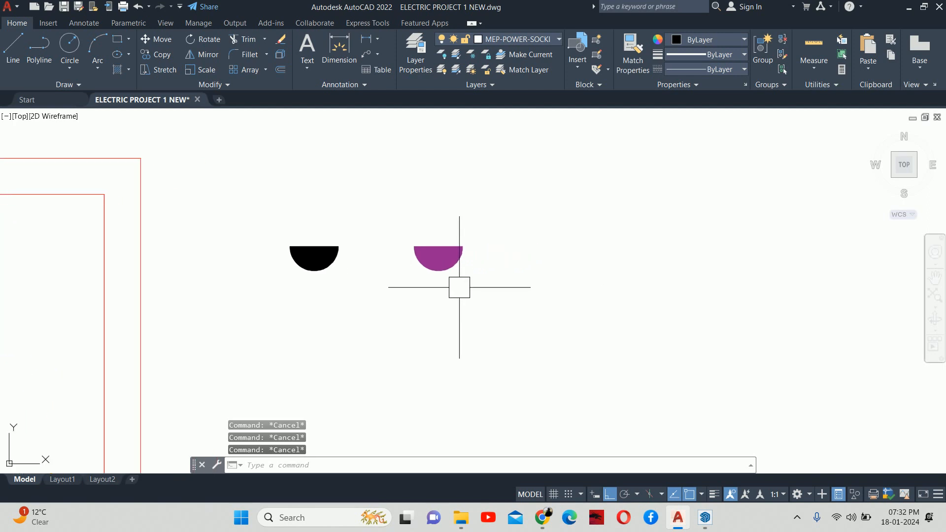
{"action": "type", "text": "co"}
{"action": "key", "text": "Return"}
{"action": "left_click", "coordinate": [443, 257]}
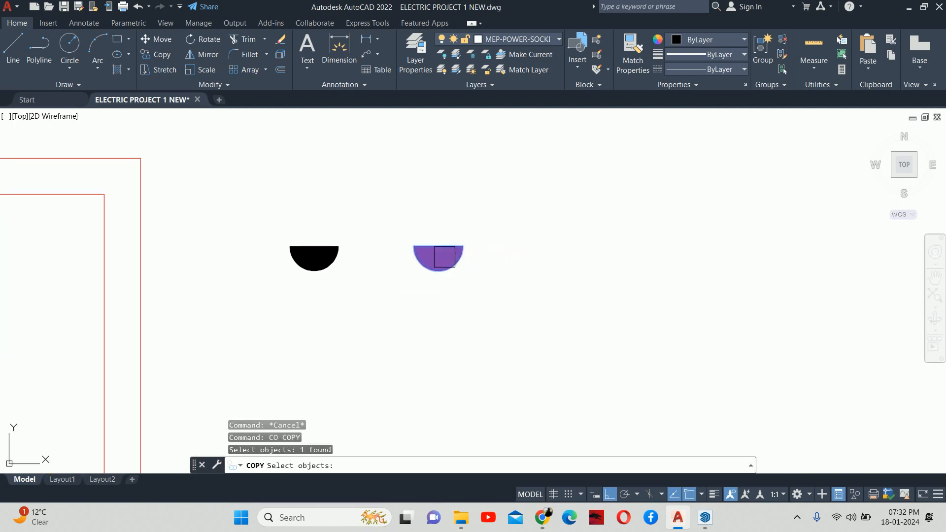
{"action": "key", "text": "Return"}
{"action": "left_click", "coordinate": [436, 332]}
{"action": "left_click", "coordinate": [552, 331]}
{"action": "key", "text": "Escape"}
Explode the copied purple half-circle block
{"action": "type", "text": "x"}
{"action": "key", "text": "Return"}
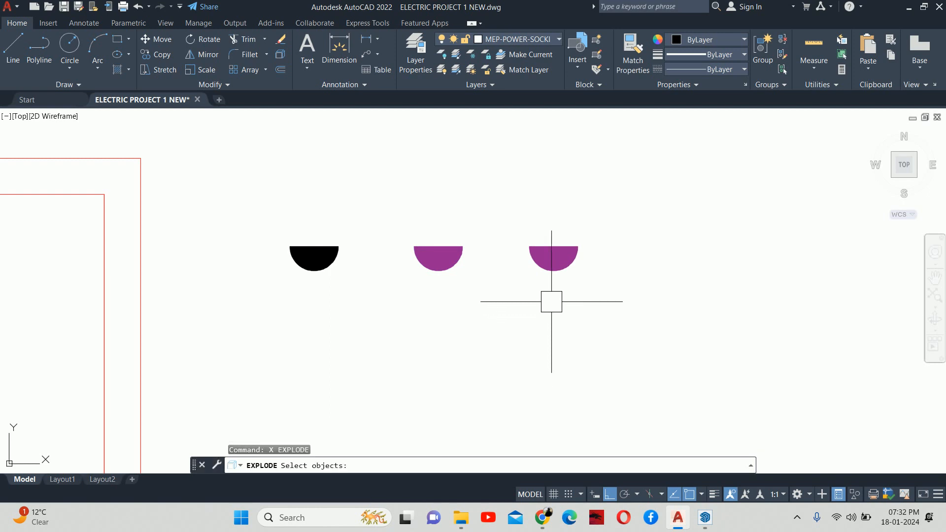
{"action": "left_click", "coordinate": [554, 273]}
{"action": "key", "text": "Escape"}
Change the color of the exploded half-circle's outline and hatch to yellow
{"action": "scroll", "coordinate": [554, 273], "scroll_direction": "up", "scroll_amount": 4}
{"action": "left_click", "coordinate": [461, 194]}
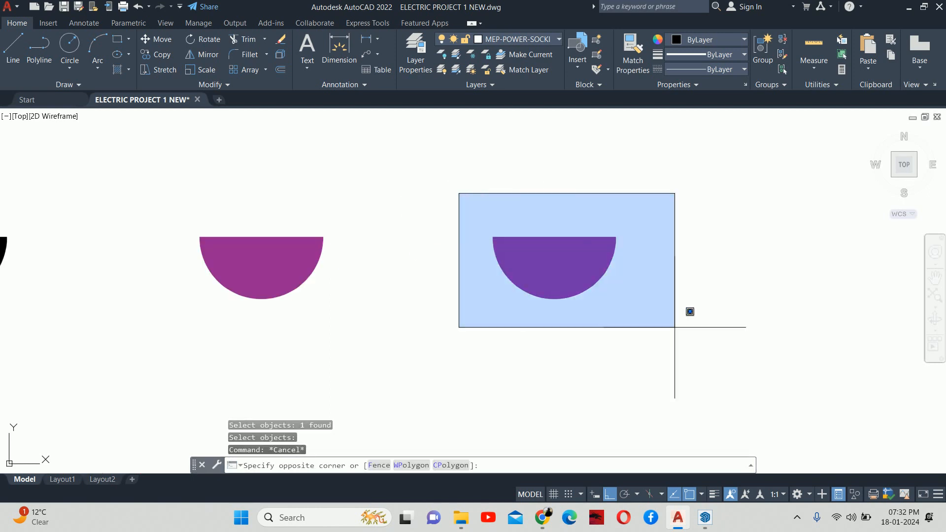
{"action": "left_click", "coordinate": [688, 312]}
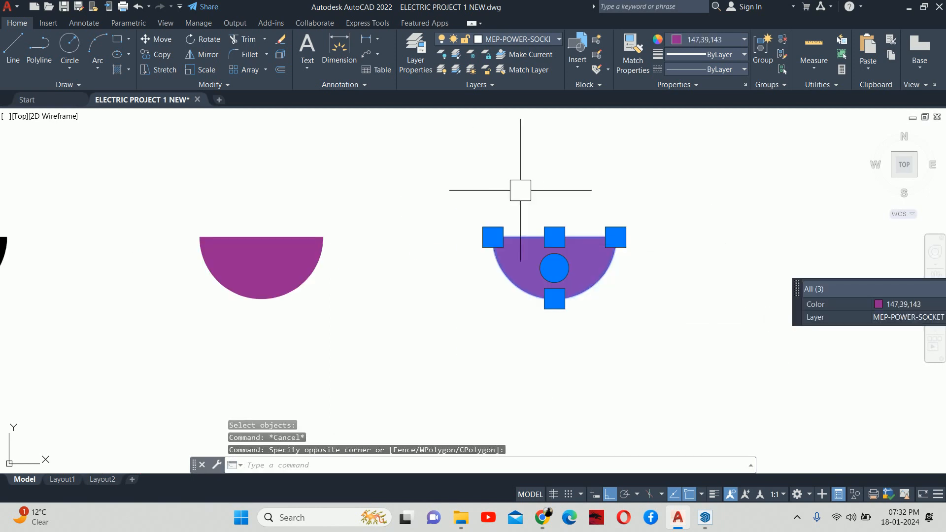
{"action": "left_click", "coordinate": [905, 306]}
{"action": "left_click", "coordinate": [905, 306]}
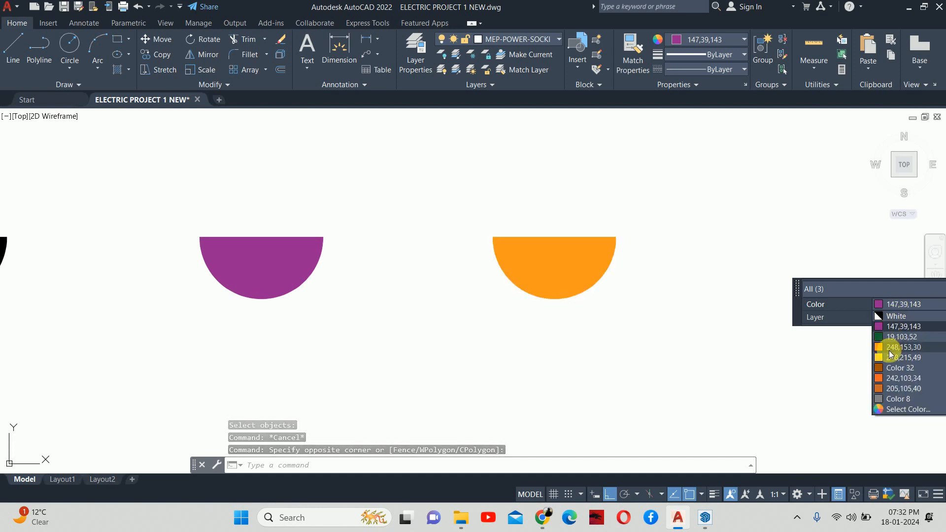
{"action": "left_click", "coordinate": [890, 358]}
{"action": "key", "text": "Escape"}
{"action": "key", "text": "Escape"}
Define the yellow half-circle as a block named POWER SOCKET, with its base point at the middle of the flat edge
{"action": "type", "text": "b"}
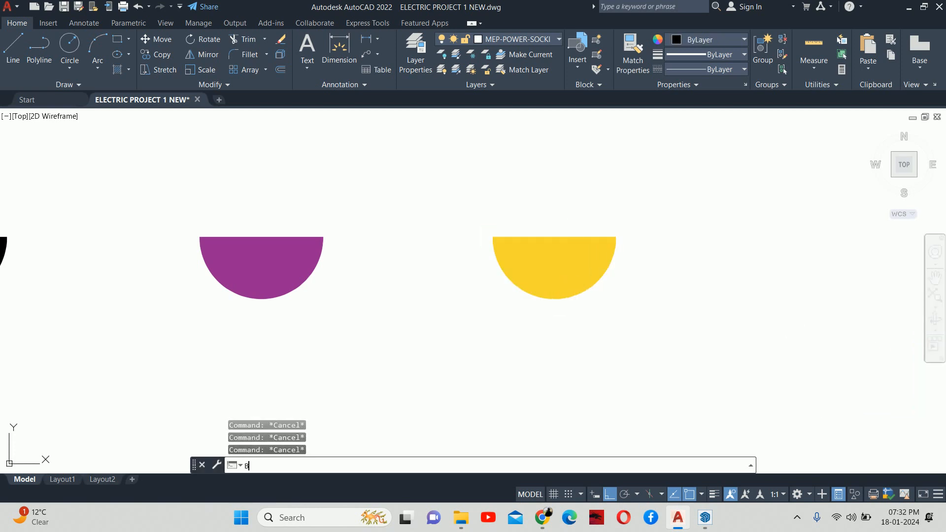
{"action": "key", "text": "Return"}
{"action": "type", "text": "P"}
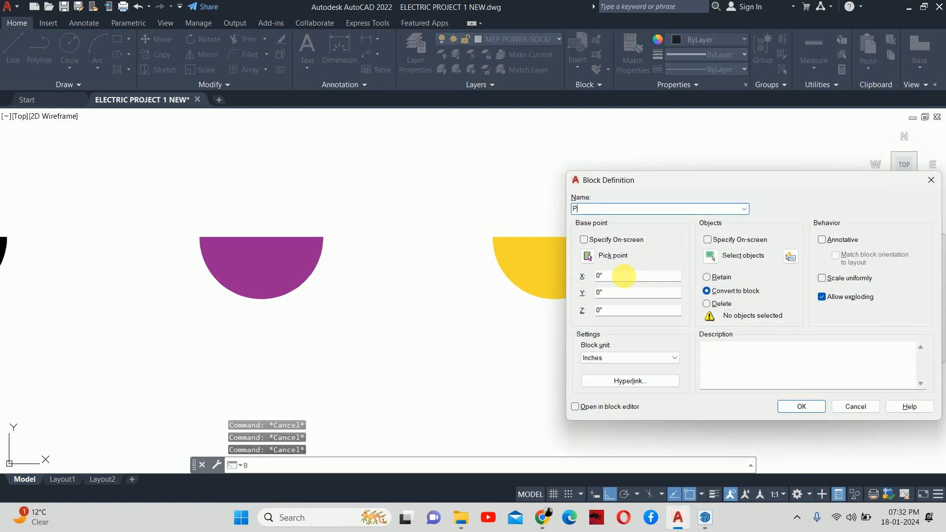
{"action": "type", "text": "OWER S"}
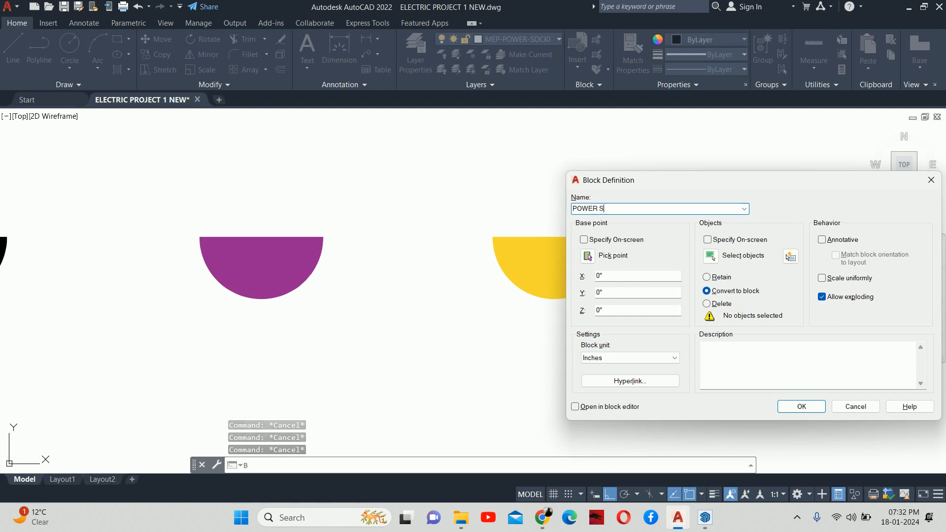
{"action": "type", "text": "OCKET"}
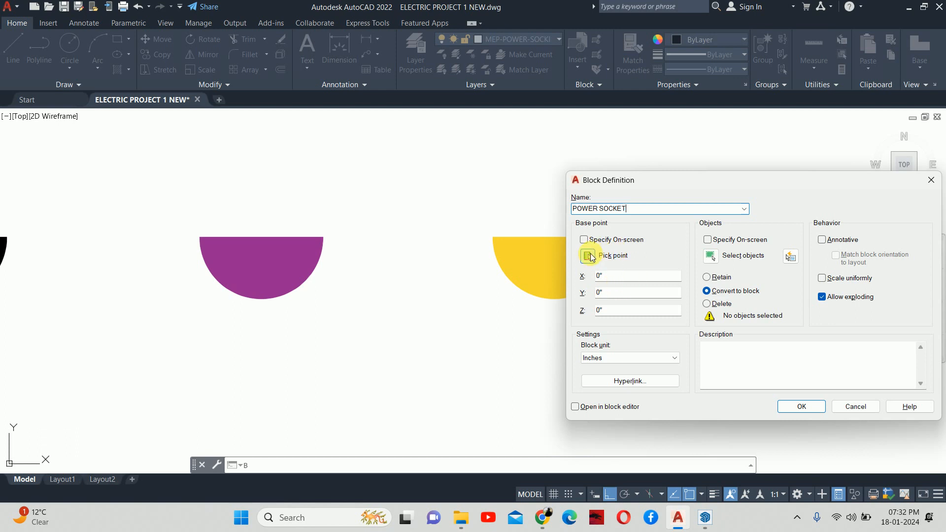
{"action": "left_click", "coordinate": [711, 256]}
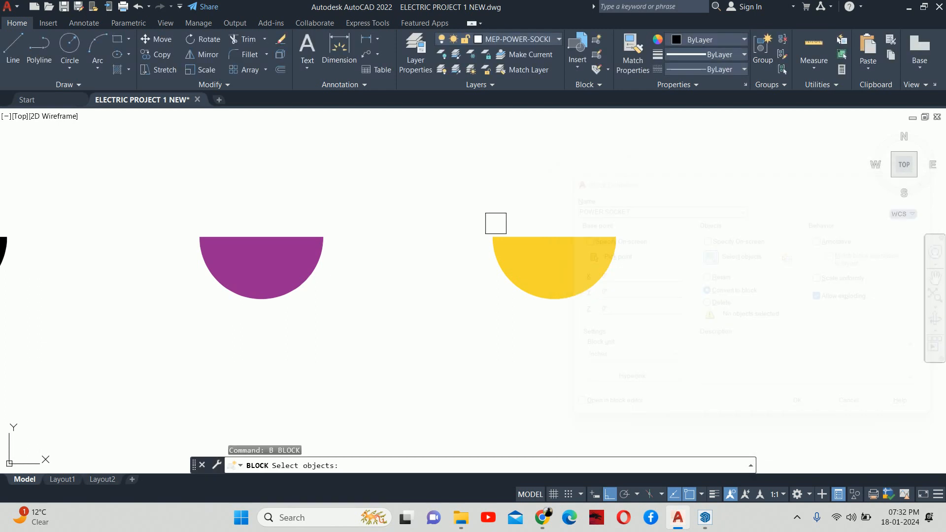
{"action": "left_click", "coordinate": [422, 196]}
{"action": "left_click", "coordinate": [761, 385]}
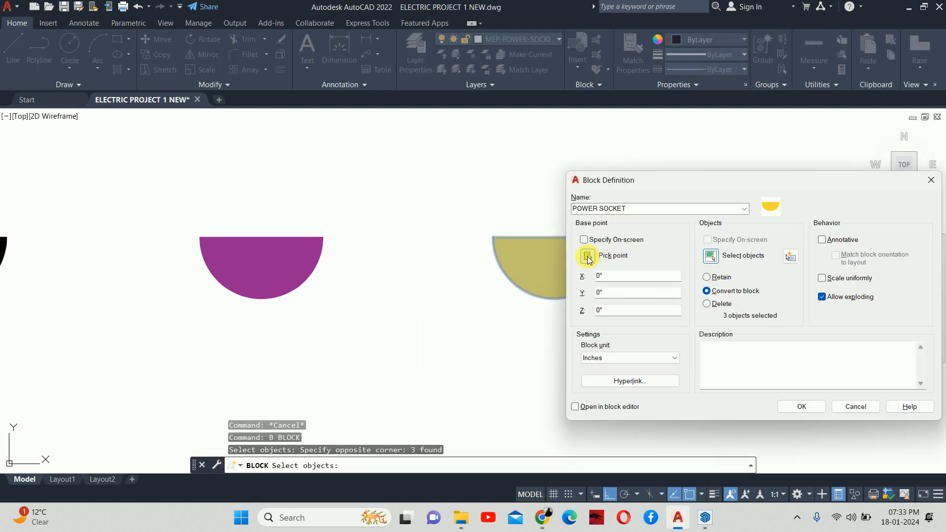
{"action": "left_click", "coordinate": [588, 255]}
{"action": "left_click", "coordinate": [555, 237]}
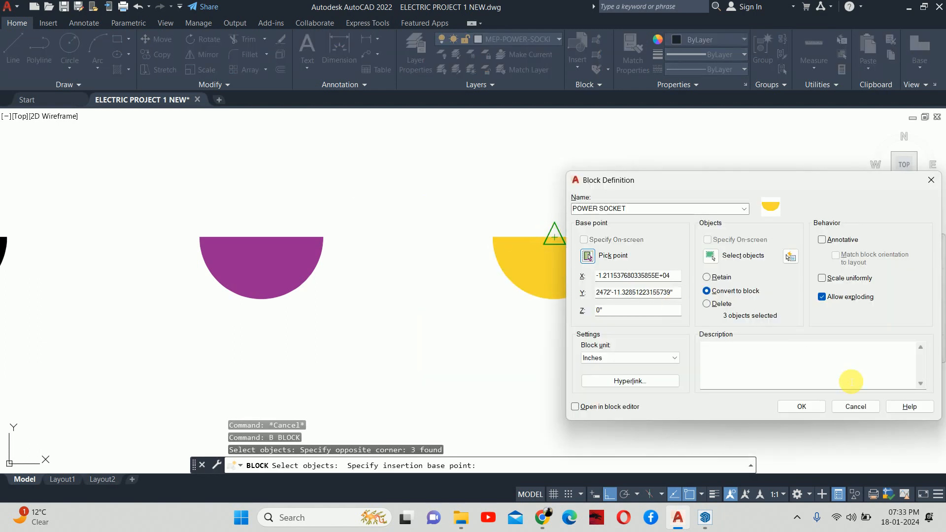
{"action": "left_click", "coordinate": [805, 407]}
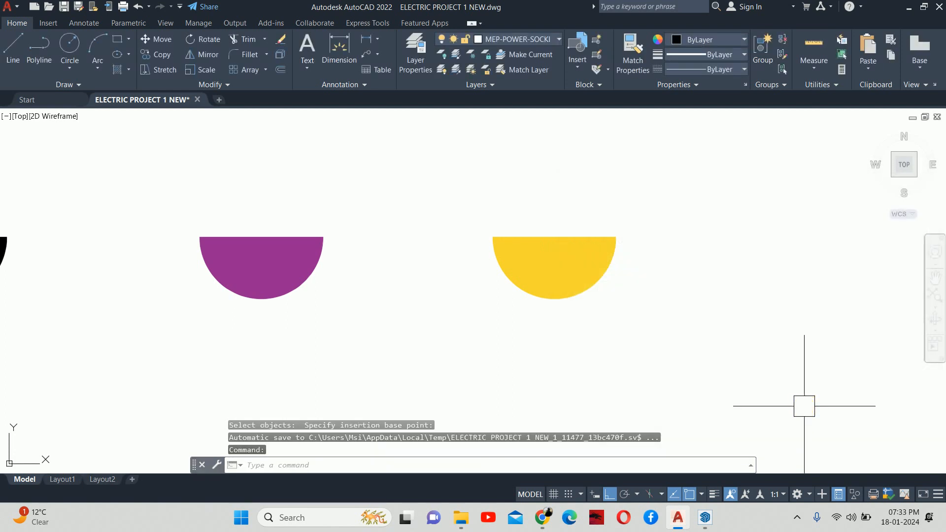
Inspect the yellow half-circle block's name, layer and insertion point
{"action": "left_click", "coordinate": [554, 237]}
{"action": "key", "text": "Escape"}
{"action": "key", "text": "Escape"}
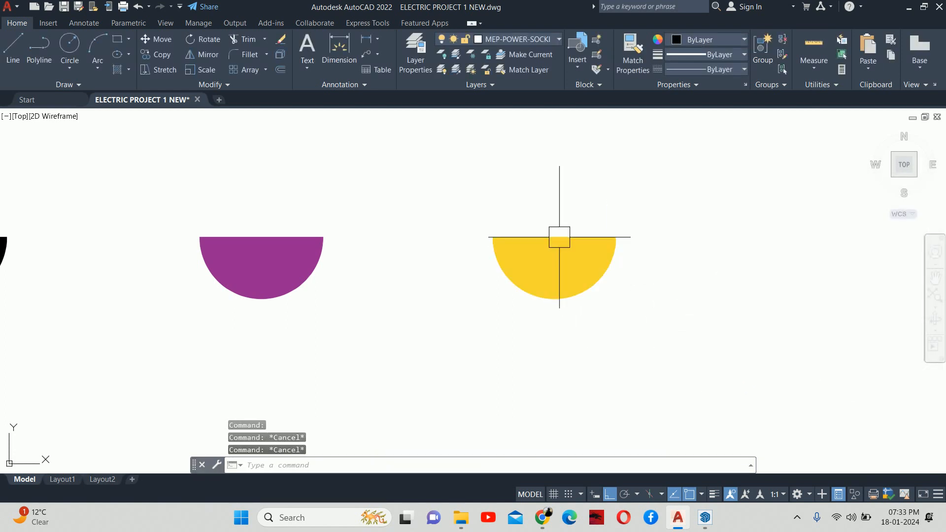
{"action": "key", "text": "F9"}
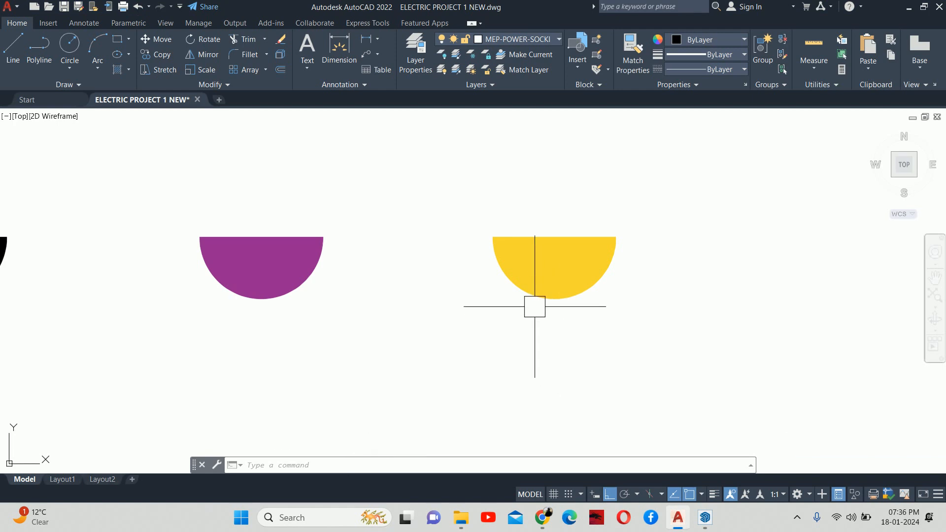
{"action": "scroll", "coordinate": [534, 306], "scroll_direction": "down", "scroll_amount": 5}
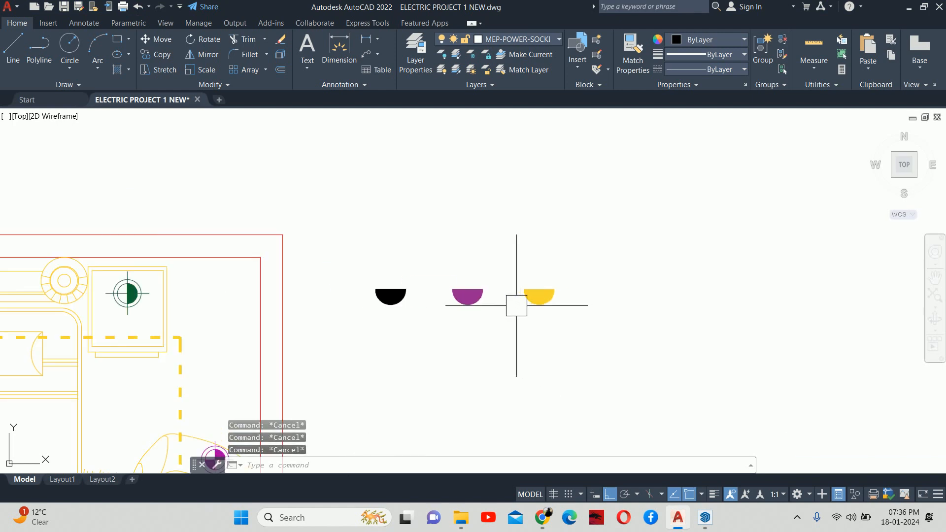
{"action": "middle_click_drag", "start_coordinate": [539, 317], "coordinate": [607, 314]}
{"action": "left_click", "coordinate": [608, 289]}
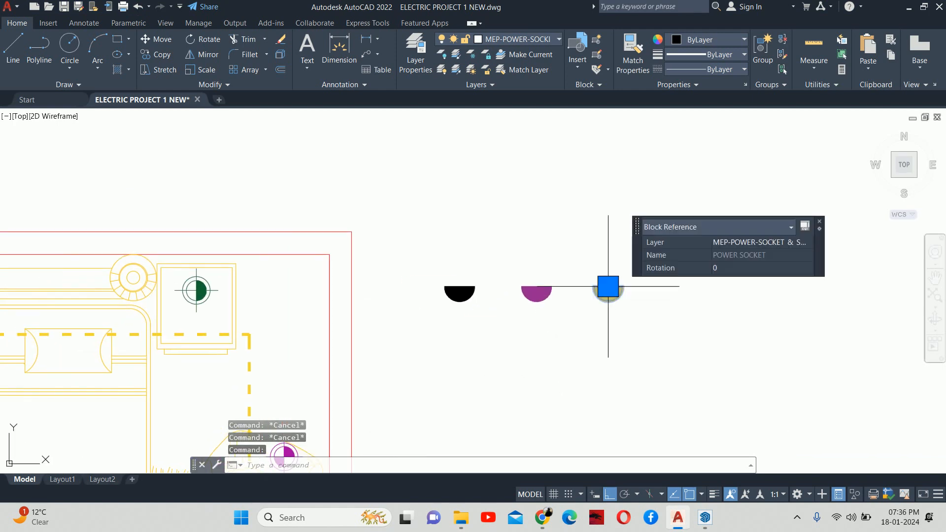
{"action": "key", "text": "Escape"}
{"action": "scroll", "coordinate": [608, 286], "scroll_direction": "up", "scroll_amount": 4}
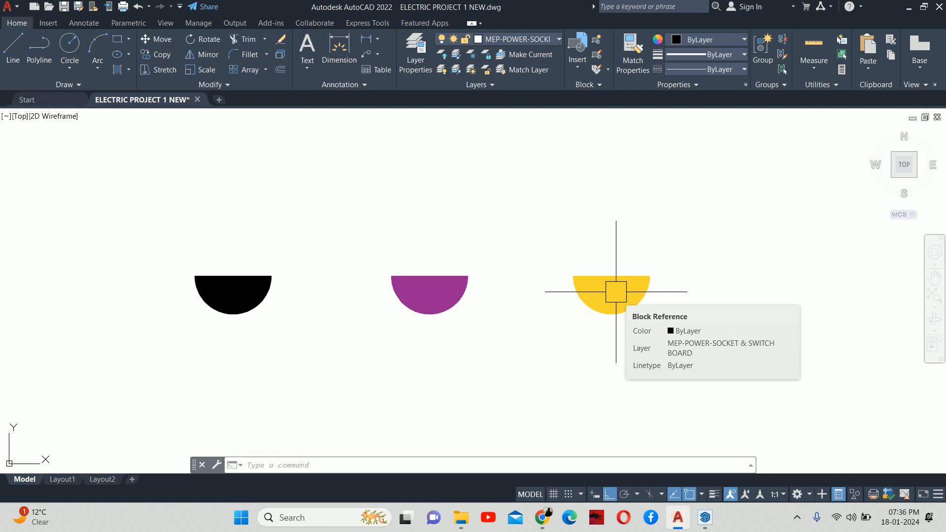
{"action": "key", "text": "Escape"}
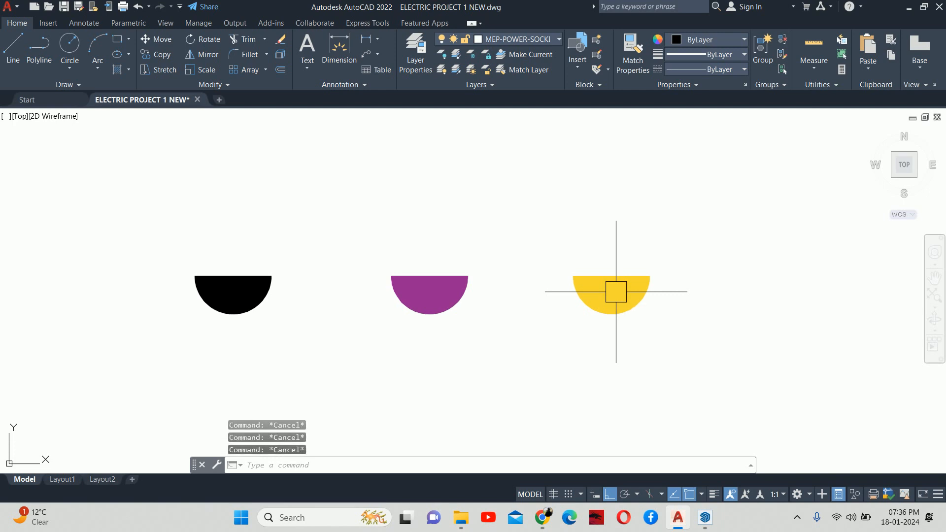
Copy the black half-circle symbol by its flat edge's midpoint to the bedside table with the telephone in BEDROOM -1
{"action": "type", "text": "co"}
{"action": "key", "text": "Return"}
{"action": "scroll", "coordinate": [616, 292], "scroll_direction": "down", "scroll_amount": 4}
{"action": "left_click", "coordinate": [470, 298]}
{"action": "key", "text": "Return"}
{"action": "scroll", "coordinate": [465, 278], "scroll_direction": "up", "scroll_amount": 4}
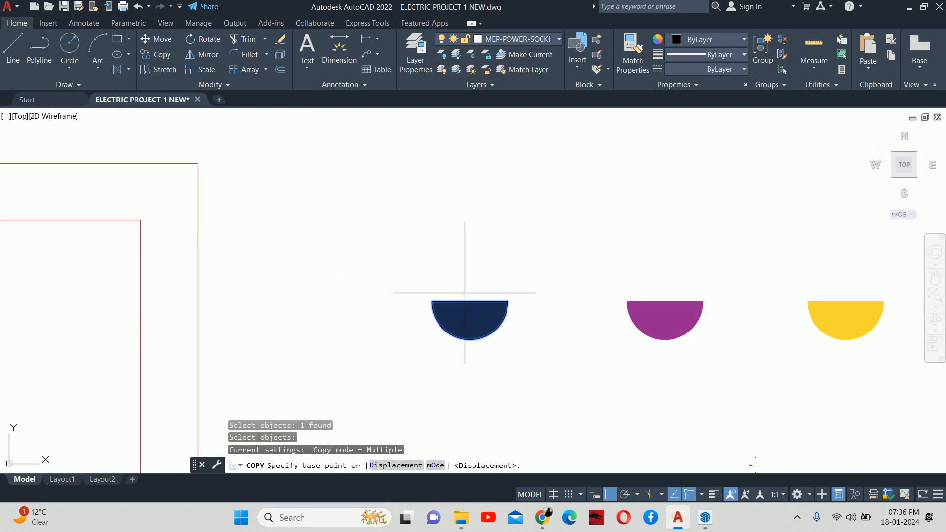
{"action": "left_click", "coordinate": [468, 301]}
{"action": "scroll", "coordinate": [138, 290], "scroll_direction": "down", "scroll_amount": 4}
{"action": "middle_click_drag", "start_coordinate": [83, 282], "coordinate": [905, 335]}
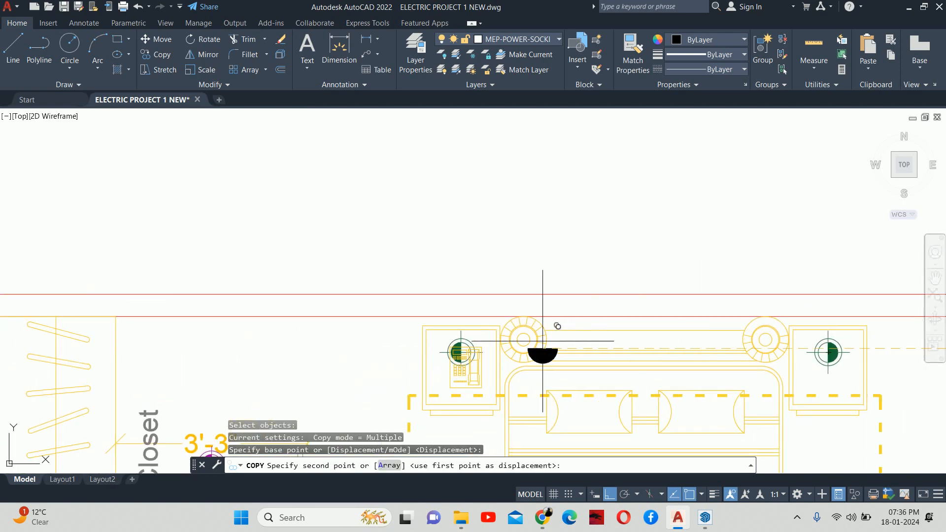
{"action": "scroll", "coordinate": [493, 321], "scroll_direction": "up", "scroll_amount": 4}
{"action": "left_click", "coordinate": [428, 313]}
{"action": "key", "text": "Escape"}
{"action": "key", "text": "Escape"}
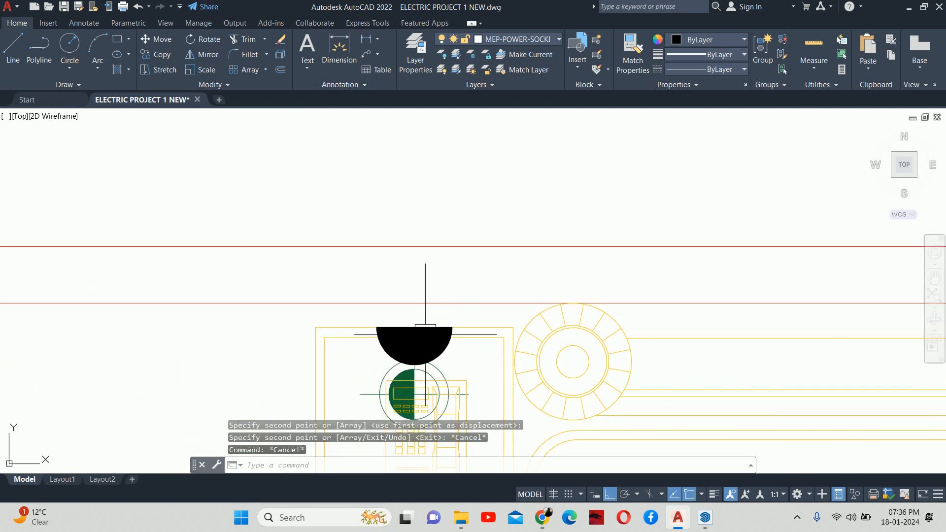
Move the copied black half-circle straight up so its flat edge sits on the inner wall line behind the bedside table
{"action": "key", "text": "Return"}
{"action": "left_click", "coordinate": [437, 340]}
{"action": "key", "text": "Return"}
{"action": "scroll", "coordinate": [445, 325], "scroll_direction": "up", "scroll_amount": 4}
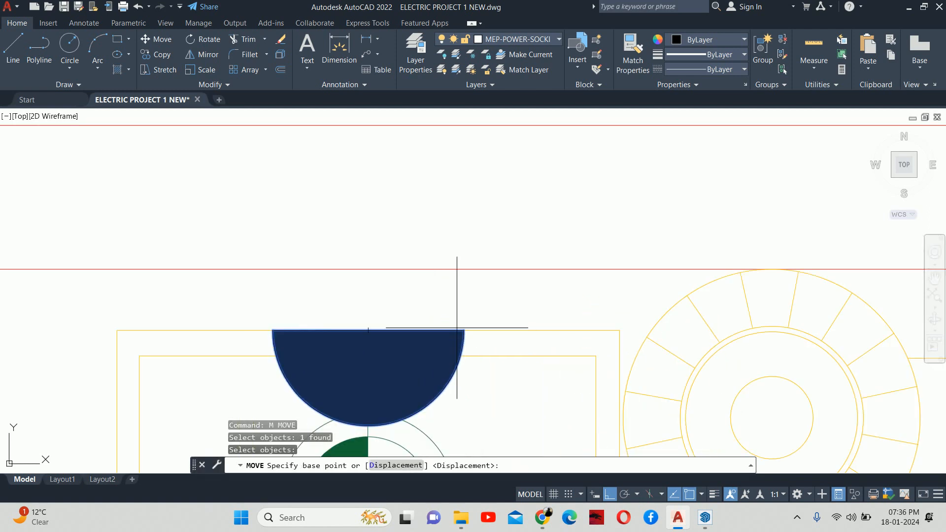
{"action": "left_click", "coordinate": [463, 330]}
{"action": "left_click", "coordinate": [464, 270]}
{"action": "key", "text": "Escape"}
{"action": "key", "text": "Escape"}
Mirror the wall-mounted black half-circle about the bed's vertical centerline to the other bedside table, keeping the original
{"action": "scroll", "coordinate": [463, 291], "scroll_direction": "down", "scroll_amount": 6}
{"action": "key", "text": "Escape"}
{"action": "middle_click_drag", "start_coordinate": [508, 311], "coordinate": [455, 290]}
{"action": "type", "text": "mi"}
{"action": "key", "text": "Return"}
{"action": "left_click", "coordinate": [401, 272]}
{"action": "scroll", "coordinate": [502, 284], "scroll_direction": "up", "scroll_amount": 3}
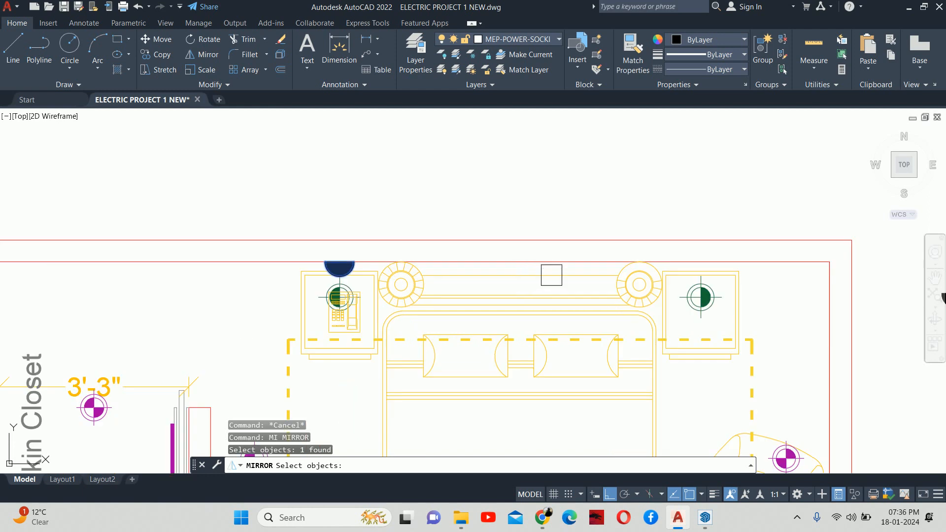
{"action": "key", "text": "Return"}
{"action": "left_click", "coordinate": [521, 281]}
{"action": "left_click", "coordinate": [524, 164]}
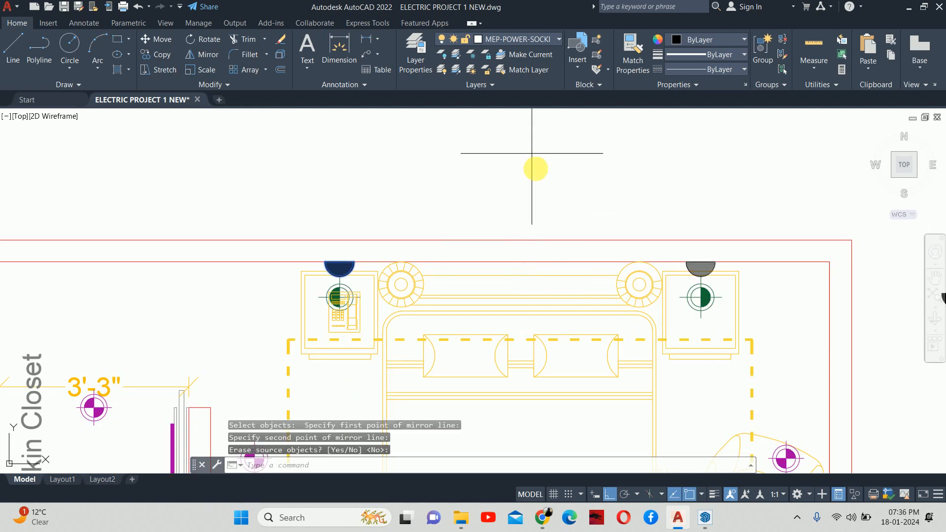
{"action": "key", "text": "Return"}
{"action": "key", "text": "Escape"}
{"action": "key", "text": "Escape"}
{"action": "scroll", "coordinate": [537, 197], "scroll_direction": "down", "scroll_amount": 4}
{"action": "key", "text": "Escape"}
Examine the black half-circle symbols beside the bed and the door and TV unit areas of BEDROOM -1
{"action": "scroll", "coordinate": [553, 211], "scroll_direction": "up", "scroll_amount": 1}
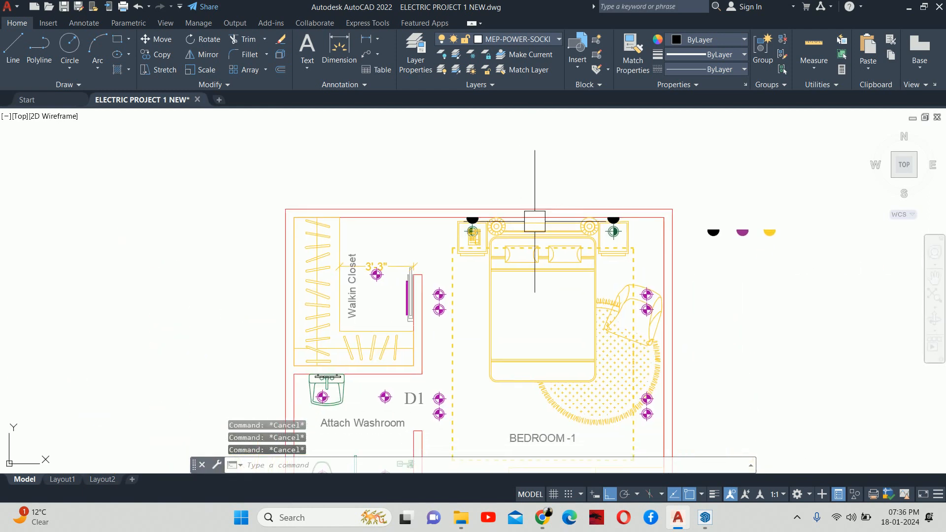
{"action": "scroll", "coordinate": [499, 228], "scroll_direction": "up", "scroll_amount": 2}
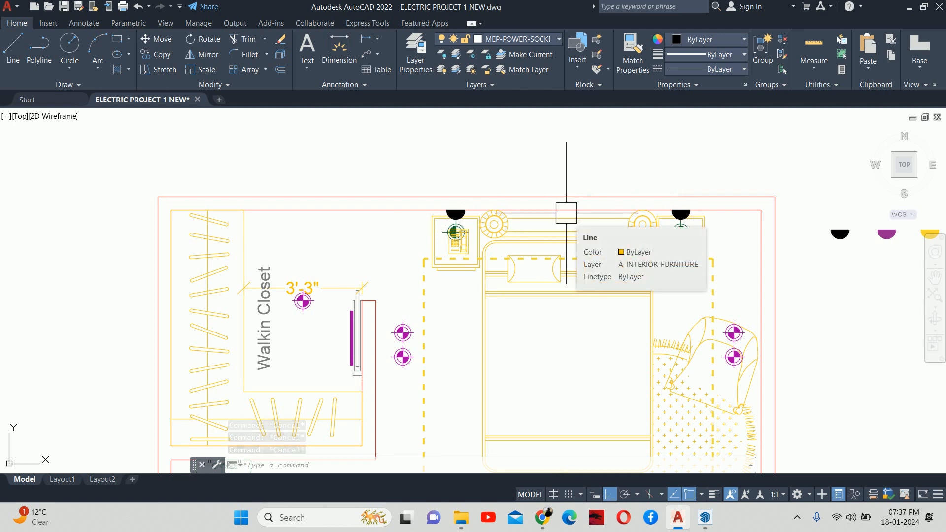
{"action": "key", "text": "Escape"}
{"action": "key", "text": "Escape"}
{"action": "key", "text": "Escape"}
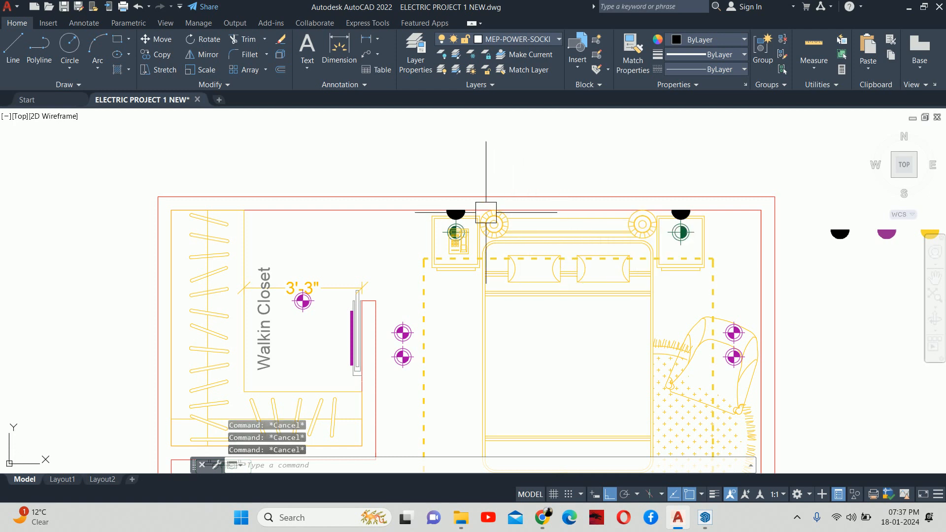
{"action": "scroll", "coordinate": [454, 207], "scroll_direction": "up", "scroll_amount": 3}
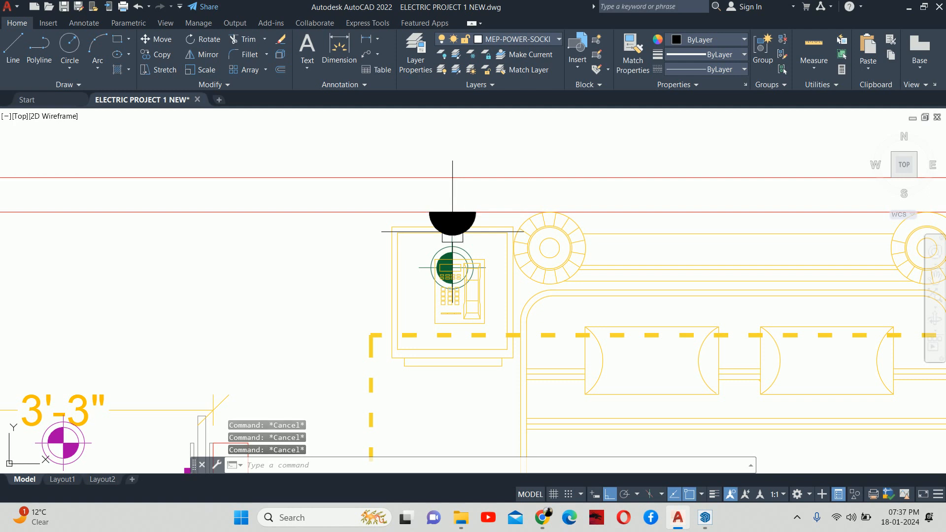
{"action": "mouse_move", "coordinate": [448, 229]}
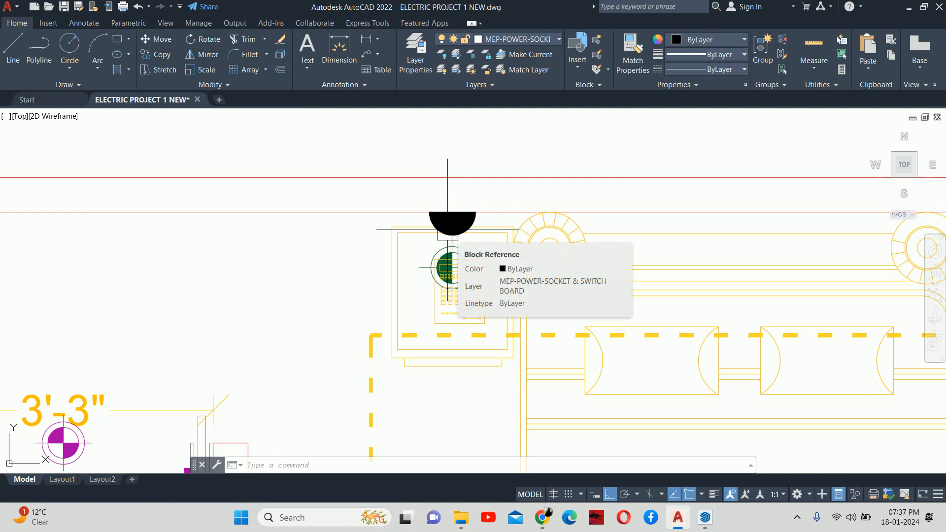
{"action": "scroll", "coordinate": [447, 229], "scroll_direction": "down", "scroll_amount": 4}
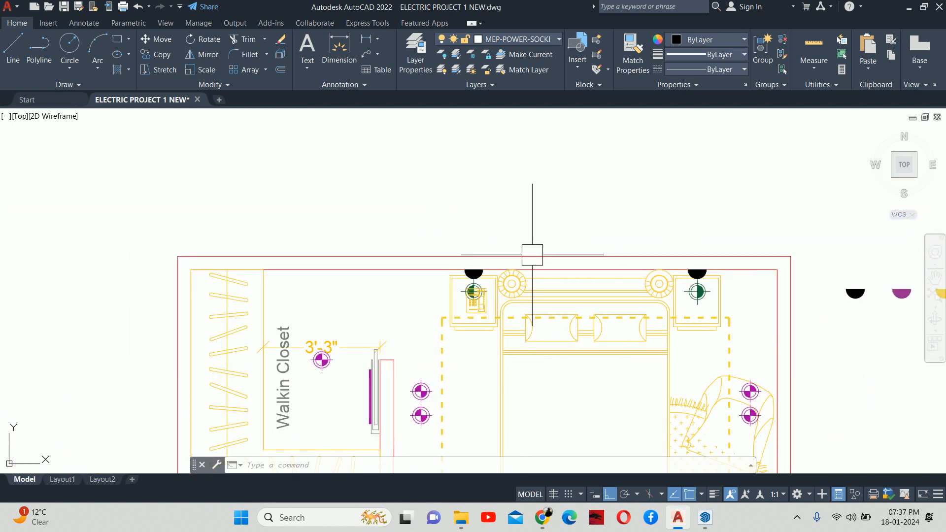
{"action": "scroll", "coordinate": [539, 266], "scroll_direction": "down", "scroll_amount": 3}
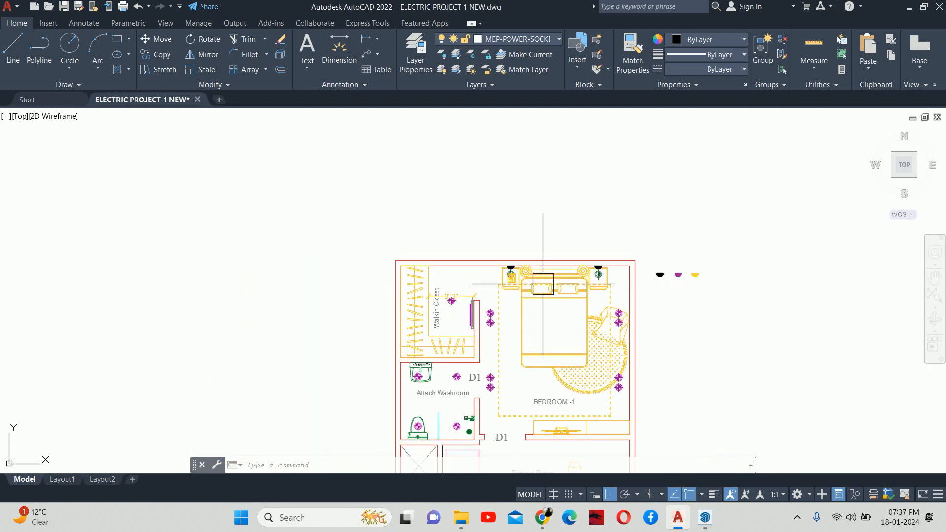
{"action": "middle_click_drag", "start_coordinate": [525, 291], "coordinate": [518, 249]}
{"action": "scroll", "coordinate": [521, 273], "scroll_direction": "up", "scroll_amount": 2}
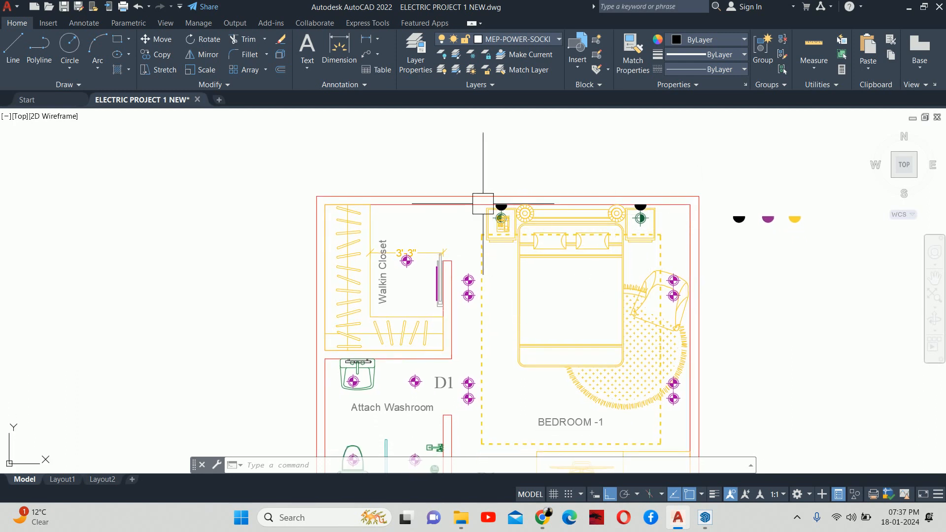
{"action": "scroll", "coordinate": [569, 265], "scroll_direction": "down", "scroll_amount": 2}
{"action": "middle_click_drag", "start_coordinate": [562, 293], "coordinate": [559, 219]}
{"action": "scroll", "coordinate": [546, 321], "scroll_direction": "up", "scroll_amount": 4}
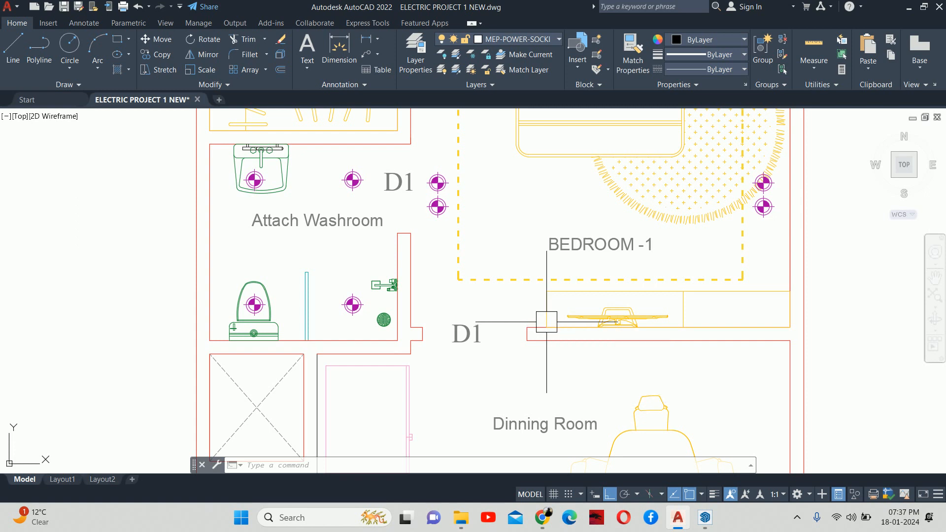
{"action": "scroll", "coordinate": [547, 335], "scroll_direction": "down", "scroll_amount": 2}
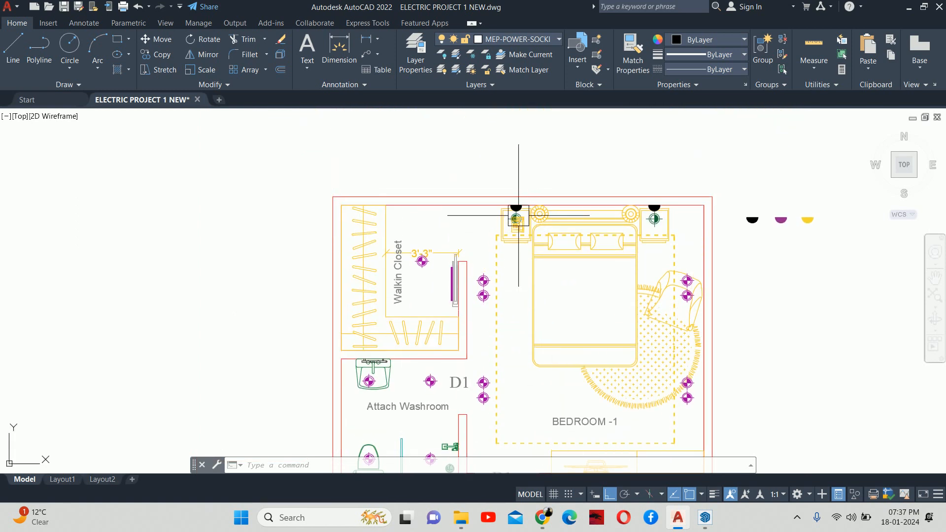
{"action": "mouse_move", "coordinate": [518, 215]}
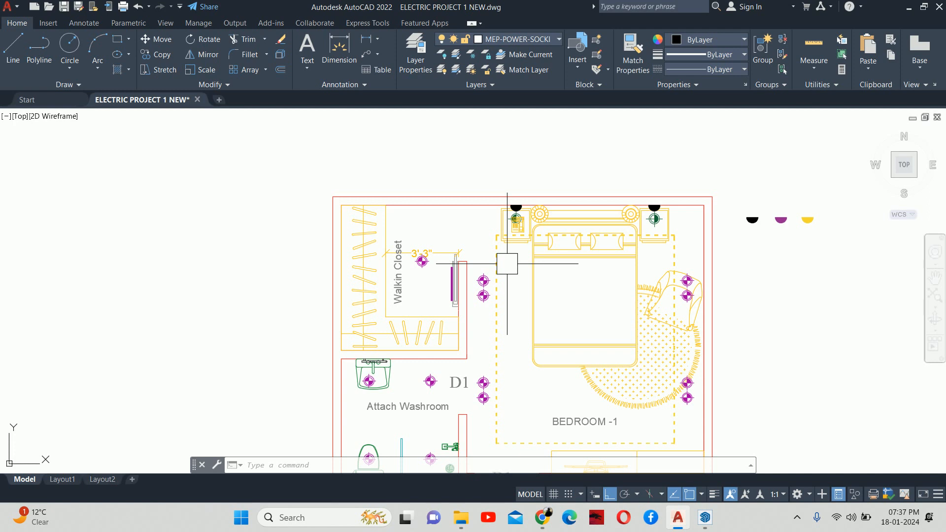
{"action": "key", "text": "Escape"}
{"action": "key", "text": "Escape"}
{"action": "key", "text": "Escape"}
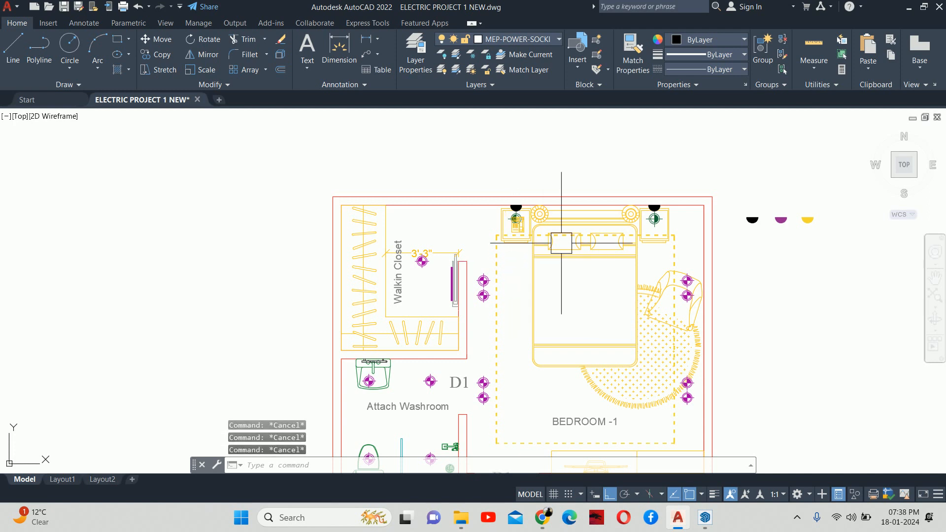
{"action": "scroll", "coordinate": [549, 266], "scroll_direction": "down", "scroll_amount": 2}
{"action": "type", "text": "L"}
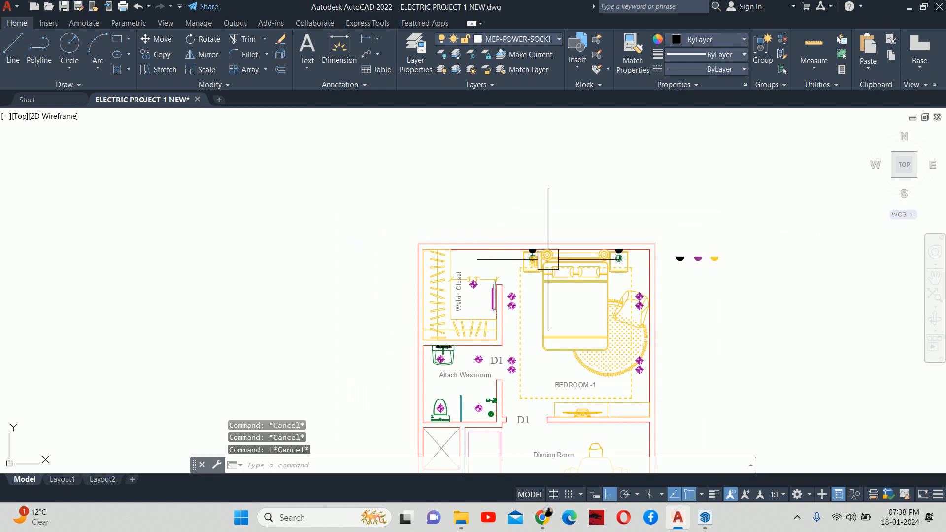
{"action": "key", "text": "Escape"}
{"action": "scroll", "coordinate": [547, 258], "scroll_direction": "up", "scroll_amount": 4}
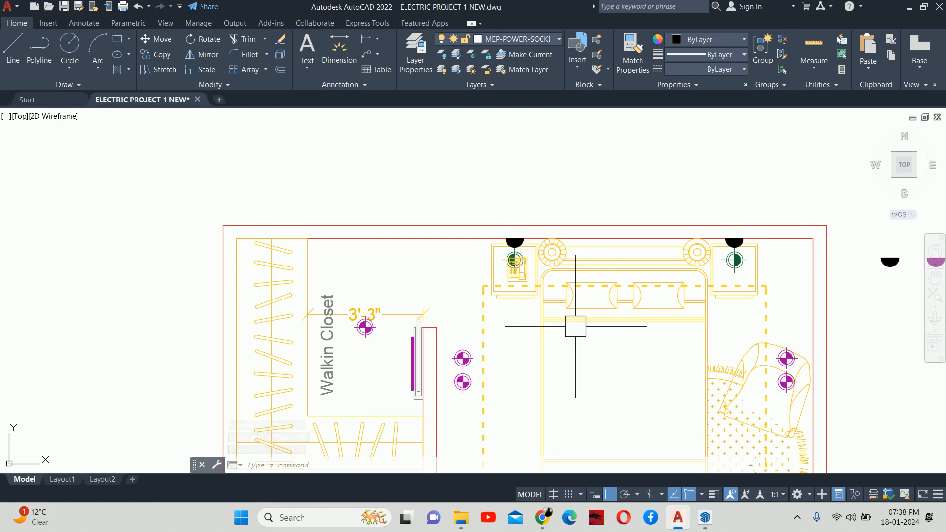
{"action": "scroll", "coordinate": [572, 321], "scroll_direction": "down", "scroll_amount": 4}
{"action": "scroll", "coordinate": [577, 312], "scroll_direction": "up", "scroll_amount": 2}
{"action": "key", "text": "Escape"}
{"action": "key", "text": "Escape"}
{"action": "key", "text": "Escape"}
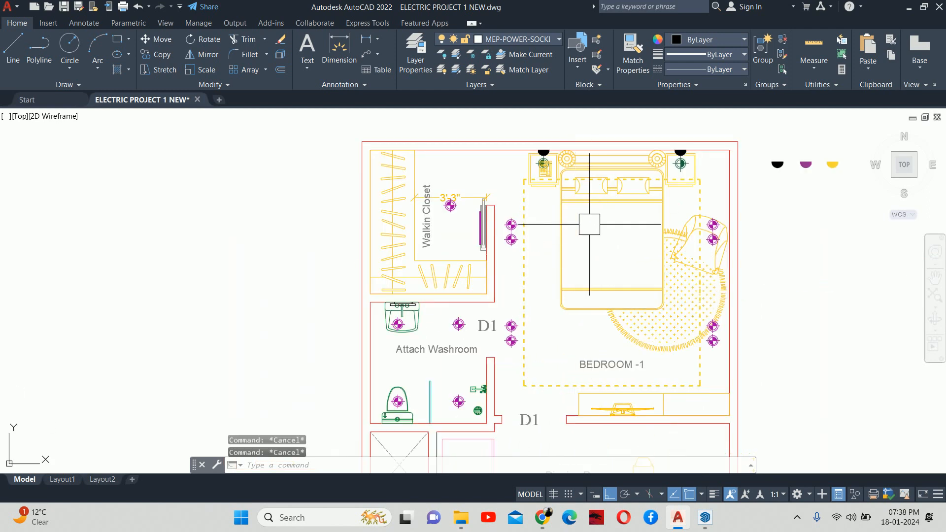
Draw a circle with a 4' radius in the empty area beside the floor plan, past the half-circle symbols
{"action": "middle_click_drag", "start_coordinate": [586, 252], "coordinate": [571, 277]}
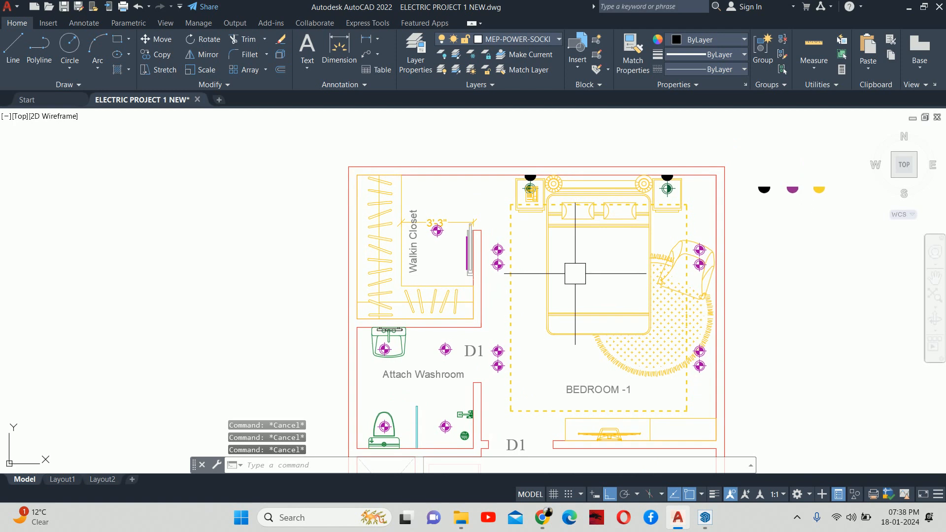
{"action": "type", "text": "c"}
{"action": "key", "text": "Return"}
{"action": "scroll", "coordinate": [736, 281], "scroll_direction": "down", "scroll_amount": 2}
{"action": "middle_click_drag", "start_coordinate": [737, 280], "coordinate": [361, 327]}
{"action": "left_click", "coordinate": [501, 334]}
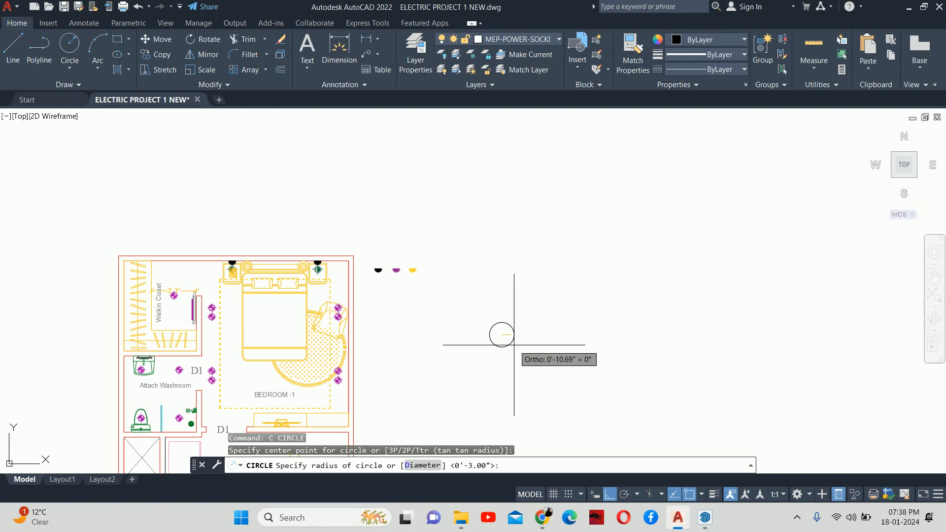
{"action": "key", "text": "Return"}
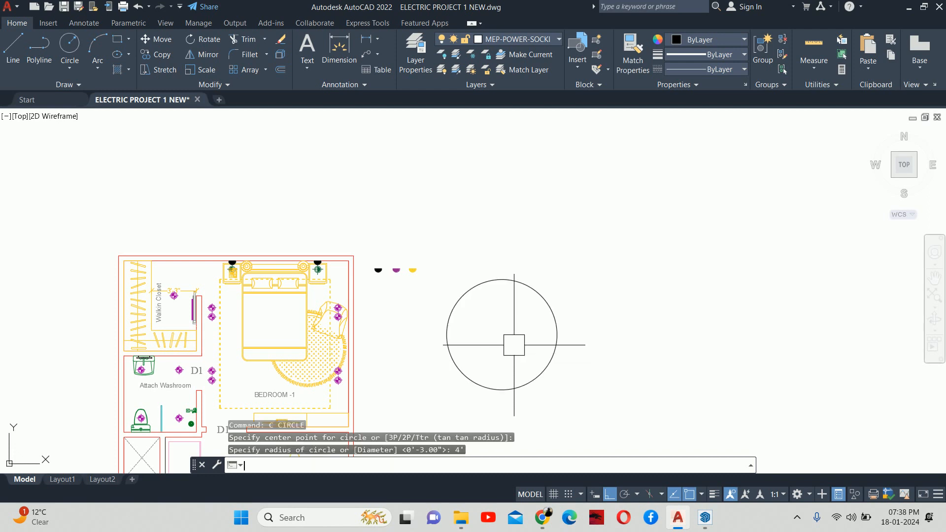
{"action": "key", "text": "Escape"}
{"action": "key", "text": "Escape"}
{"action": "key", "text": "Escape"}
Set the new circle's radius to 2'-6"
{"action": "left_click", "coordinate": [549, 315]}
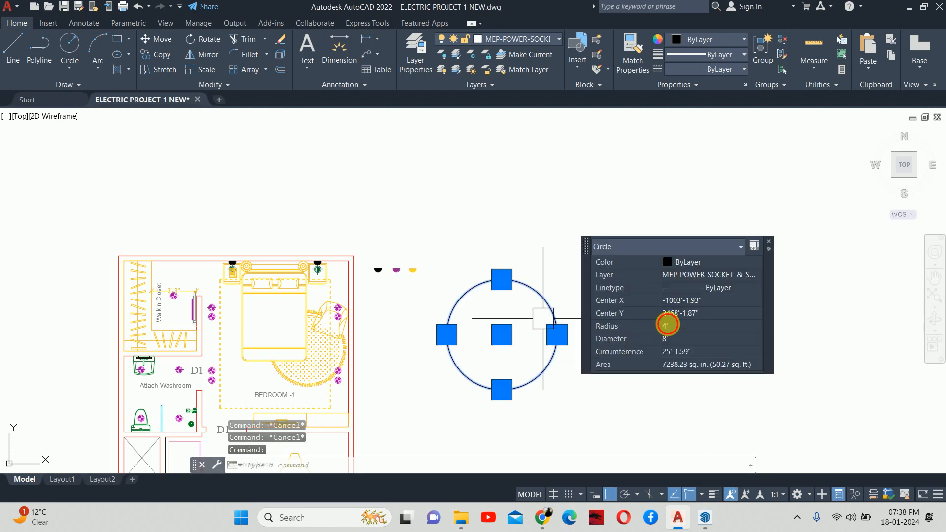
{"action": "left_click", "coordinate": [695, 330]}
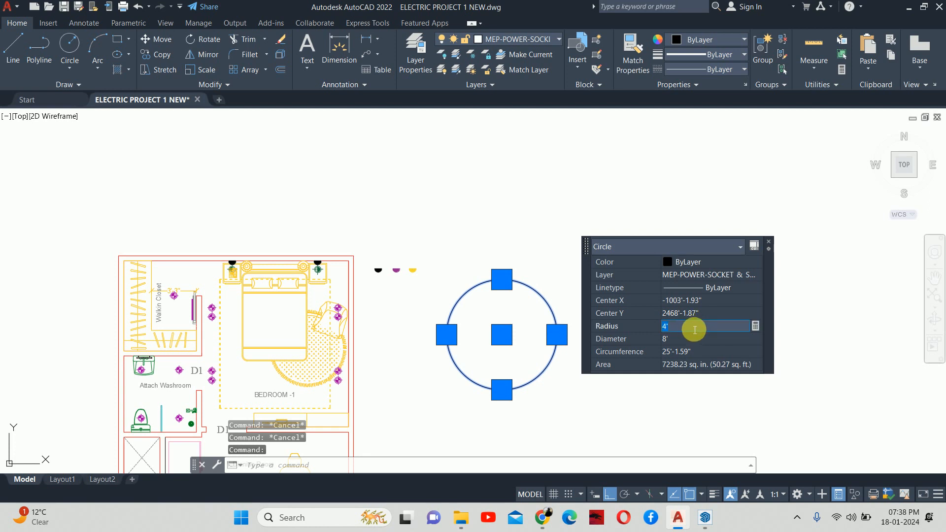
{"action": "key", "text": "BackSpace"}
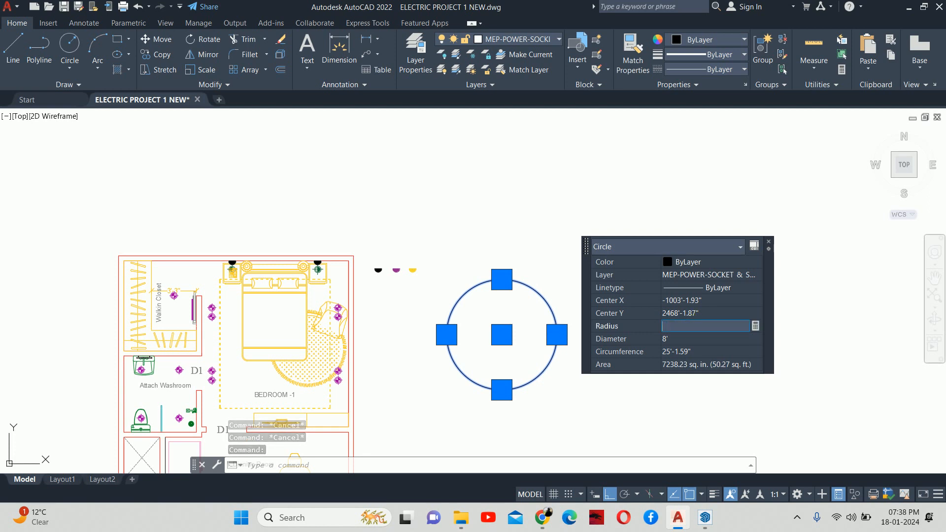
{"action": "type", "text": "3"}
{"action": "key", "text": "Return"}
{"action": "key", "text": "Escape"}
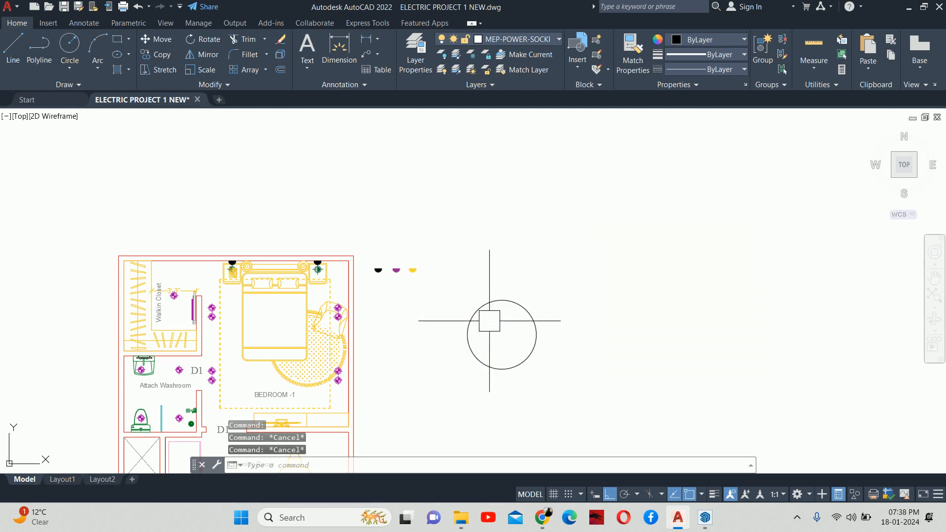
Draw a small concentric circle with a diameter of 8" at the centre of the large circle
{"action": "scroll", "coordinate": [491, 320], "scroll_direction": "up", "scroll_amount": 2}
{"action": "type", "text": "c"}
{"action": "key", "text": "Return"}
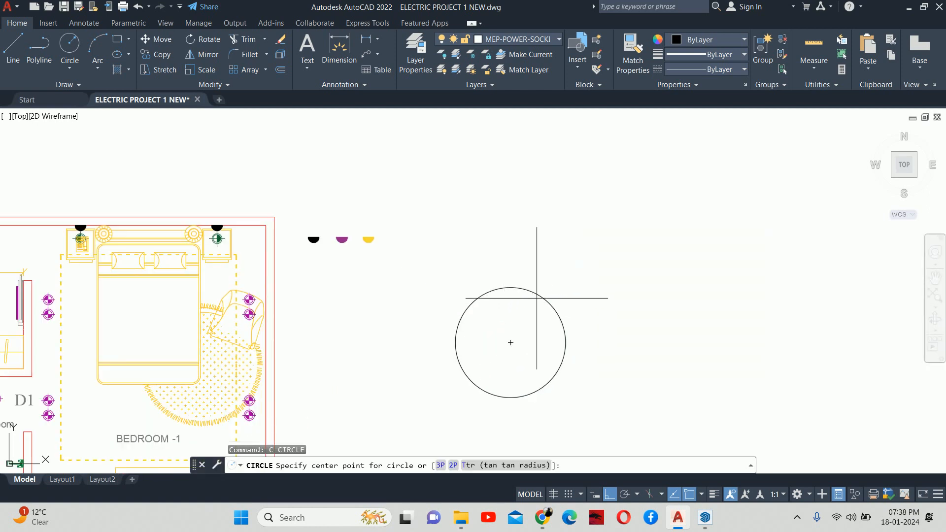
{"action": "left_click", "coordinate": [510, 341]}
{"action": "type", "text": "d"}
{"action": "key", "text": "Return"}
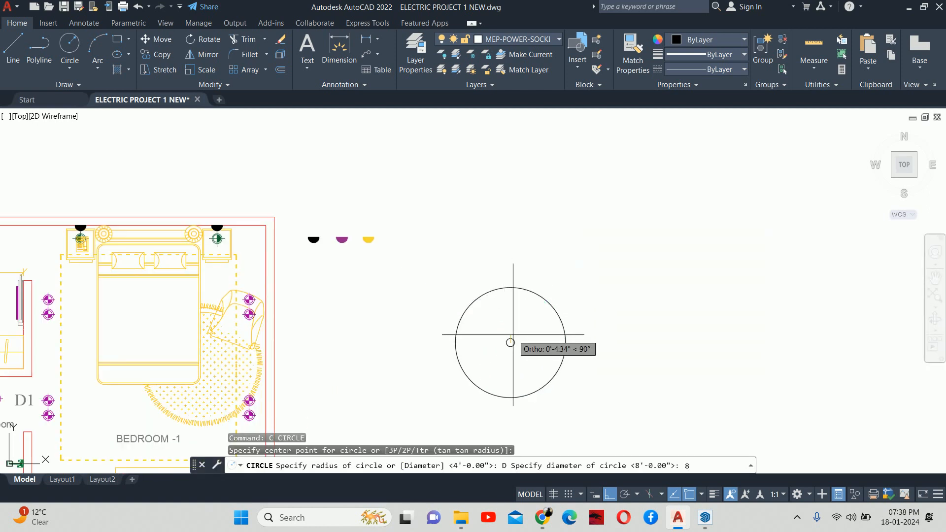
{"action": "type", "text": "8"}
{"action": "key", "text": "Return"}
{"action": "scroll", "coordinate": [512, 330], "scroll_direction": "up", "scroll_amount": 2}
{"action": "left_click", "coordinate": [521, 346]}
{"action": "key", "text": "Escape"}
{"action": "key", "text": "Escape"}
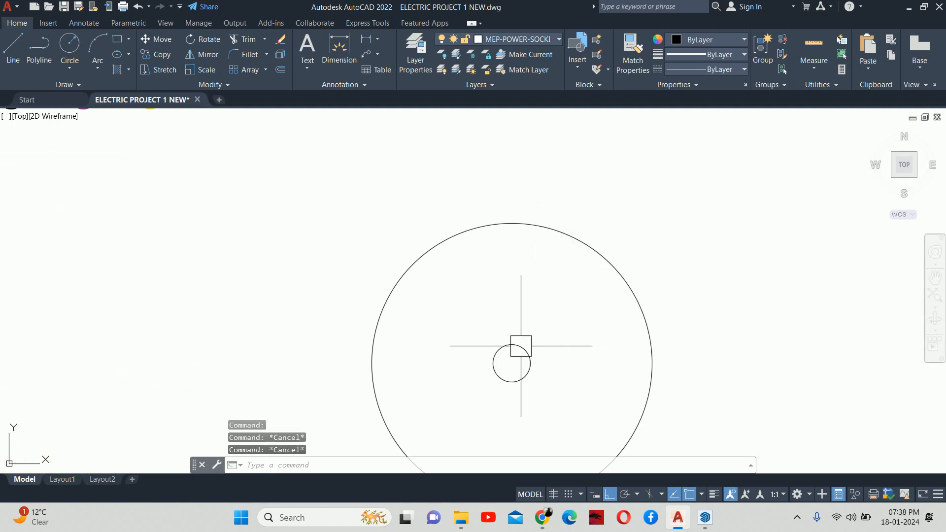
Draw a vertical line from the small circle's top quadrant up to the large circle's top quadrant
{"action": "type", "text": "l"}
{"action": "key", "text": "Return"}
{"action": "left_click", "coordinate": [511, 345]}
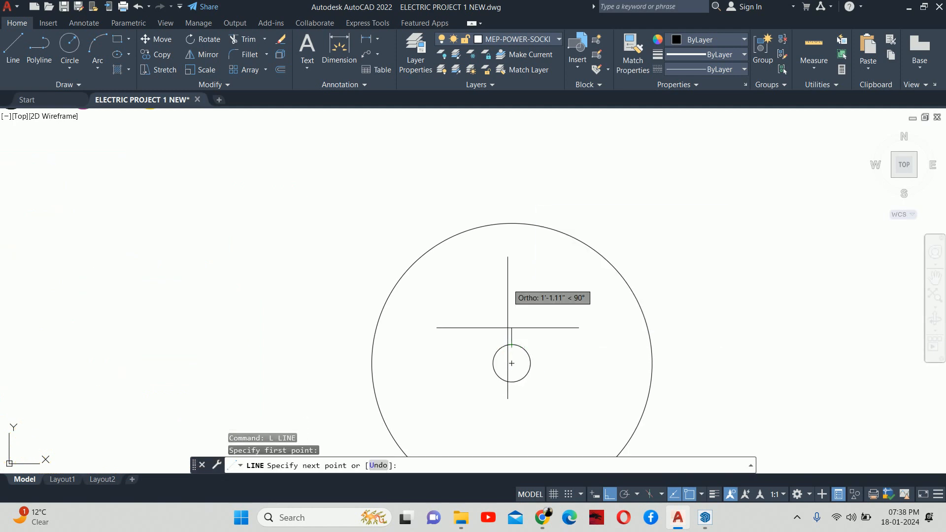
{"action": "left_click", "coordinate": [511, 223]}
{"action": "key", "text": "Escape"}
{"action": "key", "text": "Escape"}
{"action": "key", "text": "Escape"}
Create a classic polar array of the vertical line about the circles' centre with 3 items over 90 degrees
{"action": "type", "text": "ARR"}
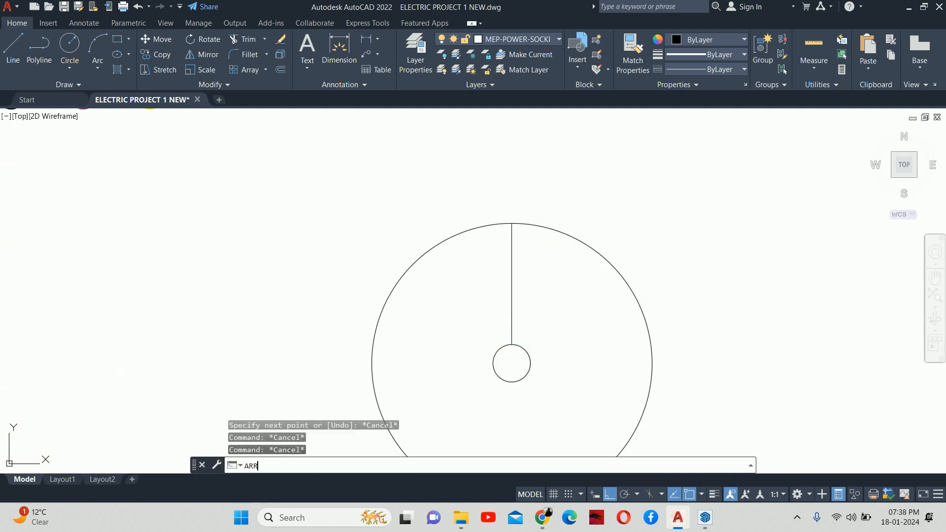
{"action": "type", "text": "AYCLASSIC"}
{"action": "key", "text": "Return"}
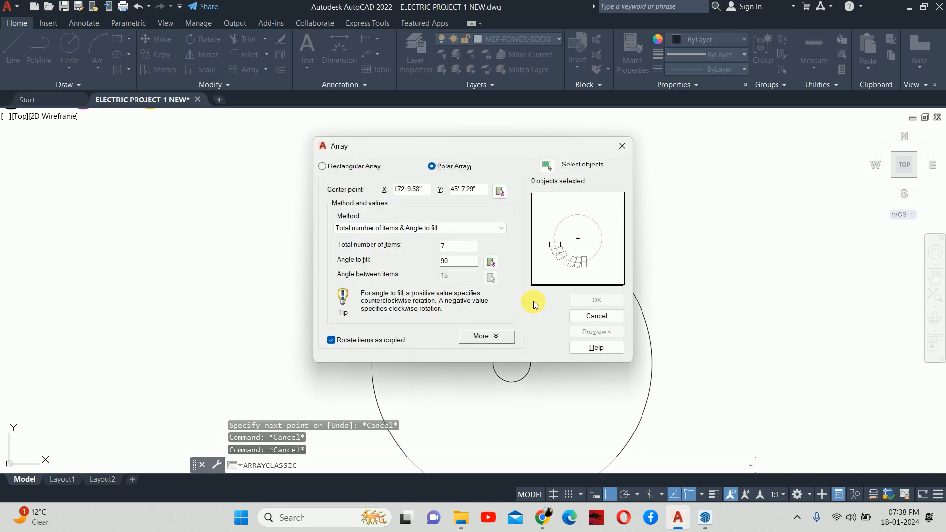
{"action": "left_click", "coordinate": [548, 169]}
{"action": "left_click", "coordinate": [522, 267]}
{"action": "key", "text": "Return"}
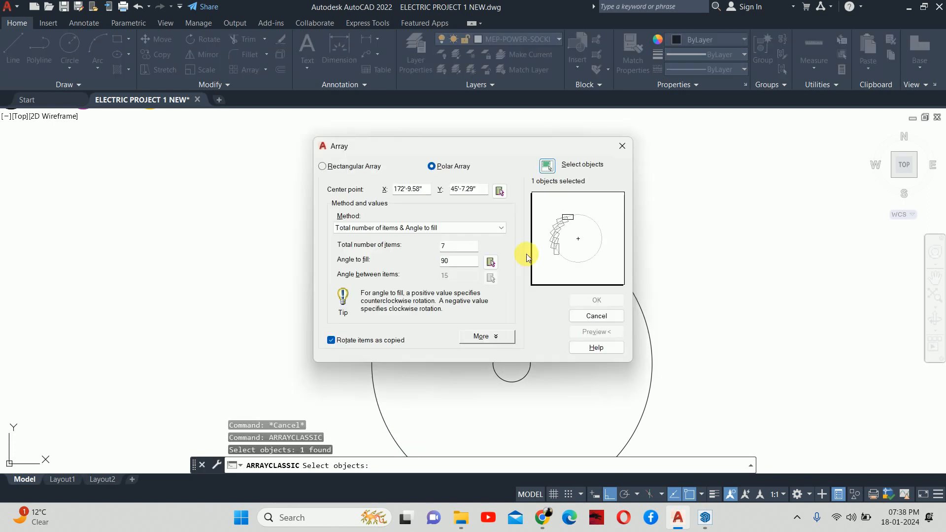
{"action": "left_click", "coordinate": [499, 192]}
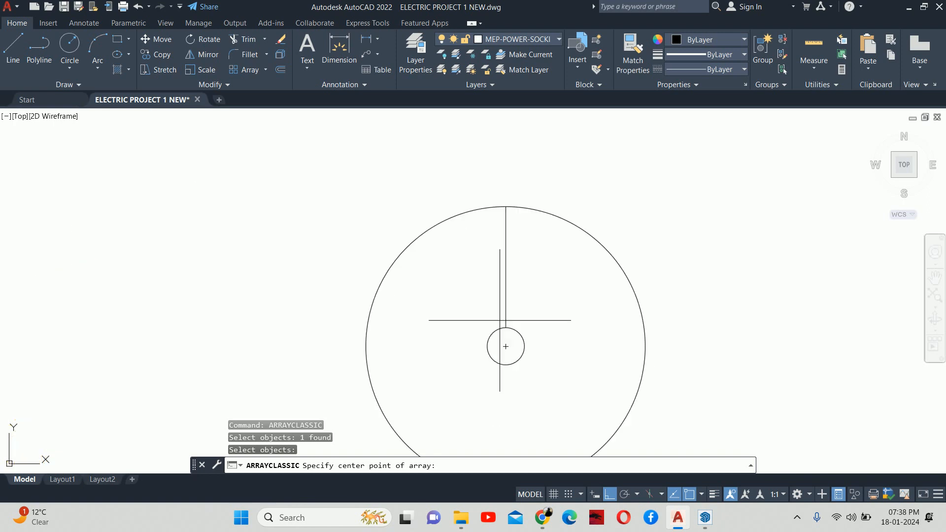
{"action": "left_click", "coordinate": [505, 342]}
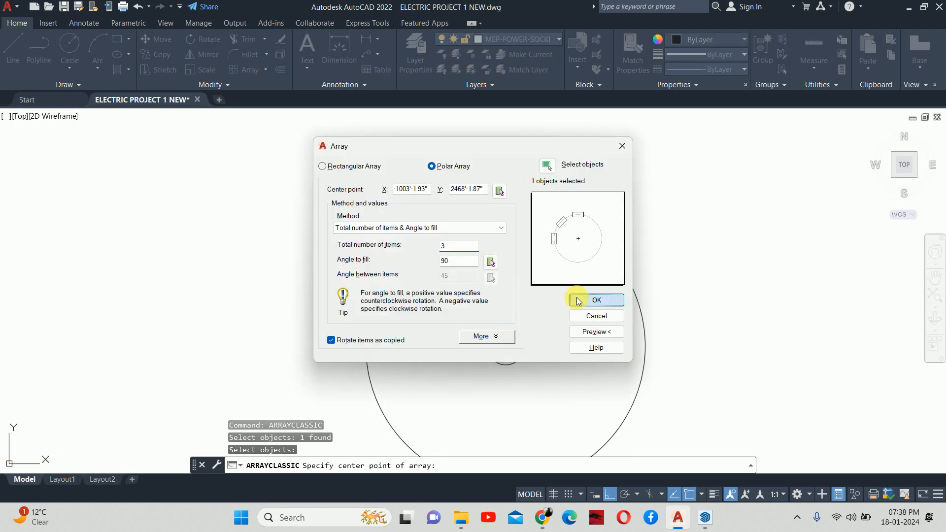
{"action": "left_click", "coordinate": [597, 300]}
{"action": "scroll", "coordinate": [533, 289], "scroll_direction": "down", "scroll_amount": 3}
{"action": "scroll", "coordinate": [509, 295], "scroll_direction": "up", "scroll_amount": 3}
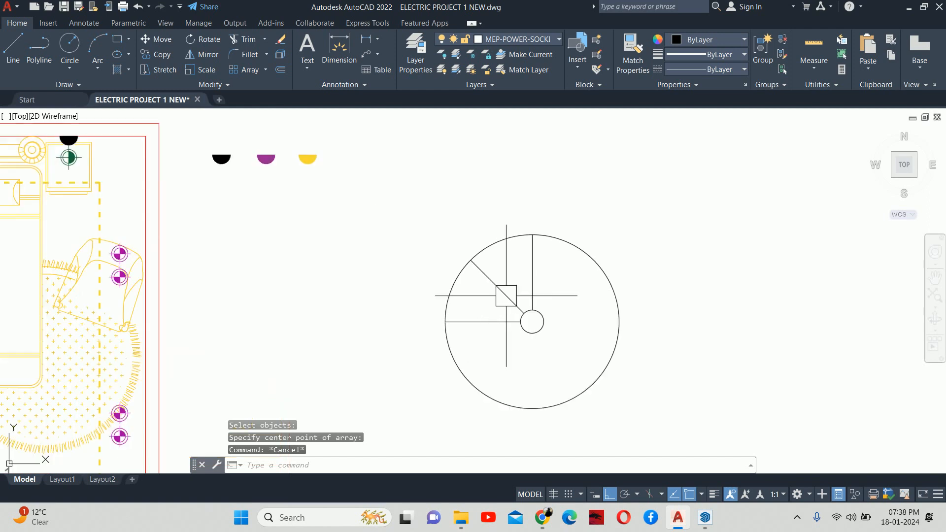
Delete the two arrayed copies of the radial line, leaving the original vertical line
{"action": "left_click", "coordinate": [504, 296]}
{"action": "left_click", "coordinate": [482, 331]}
{"action": "left_click", "coordinate": [480, 310]}
{"action": "key", "text": "Delete"}
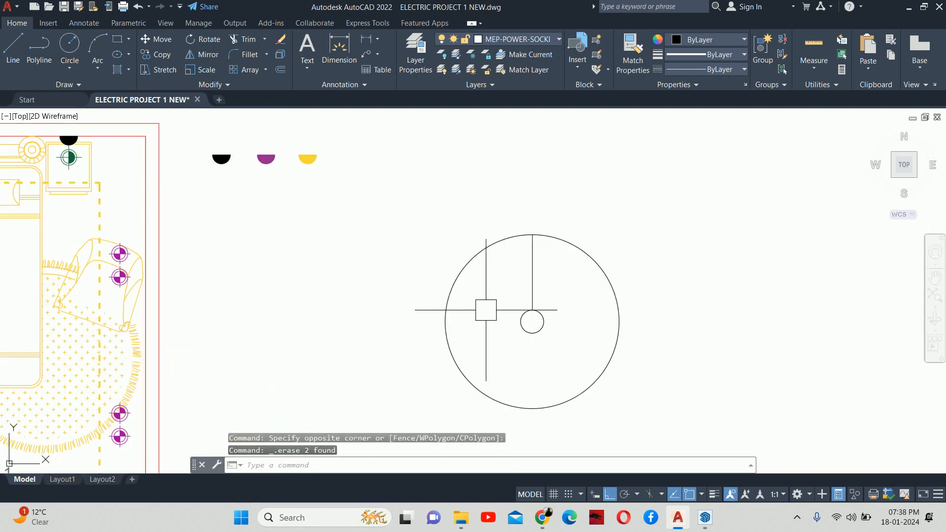
Create a classic polar array of the vertical line about the circles' centre with 3 items spread over the full circle
{"action": "type", "text": "ARRAYC"}
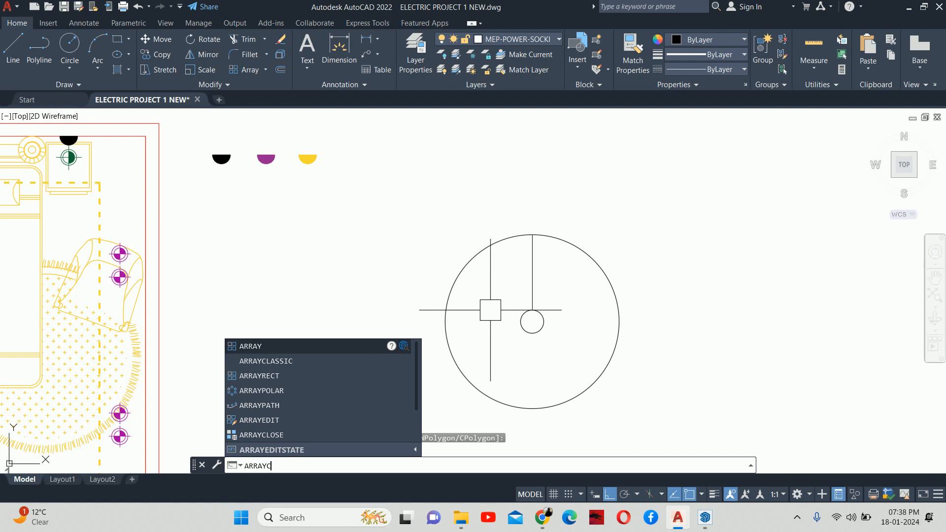
{"action": "left_click", "coordinate": [266, 361]}
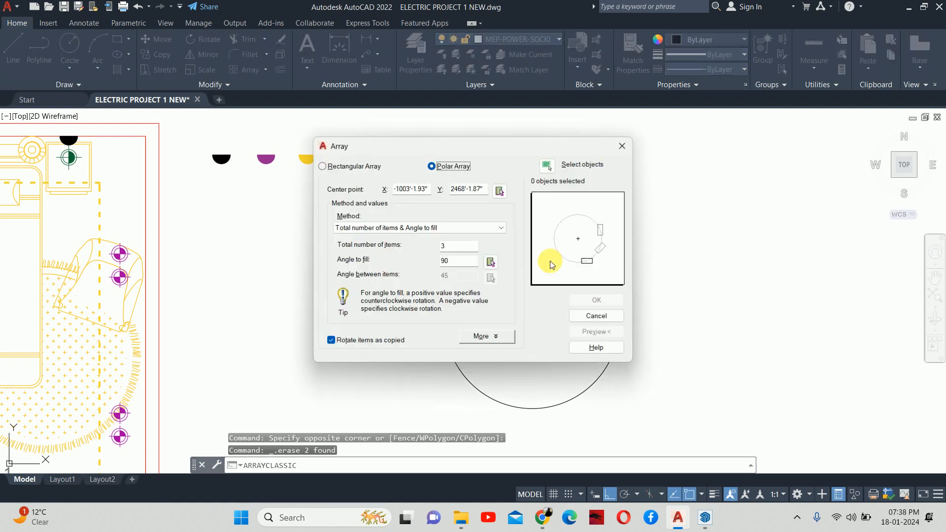
{"action": "left_click", "coordinate": [545, 168]}
{"action": "left_click", "coordinate": [518, 261]}
{"action": "key", "text": "Return"}
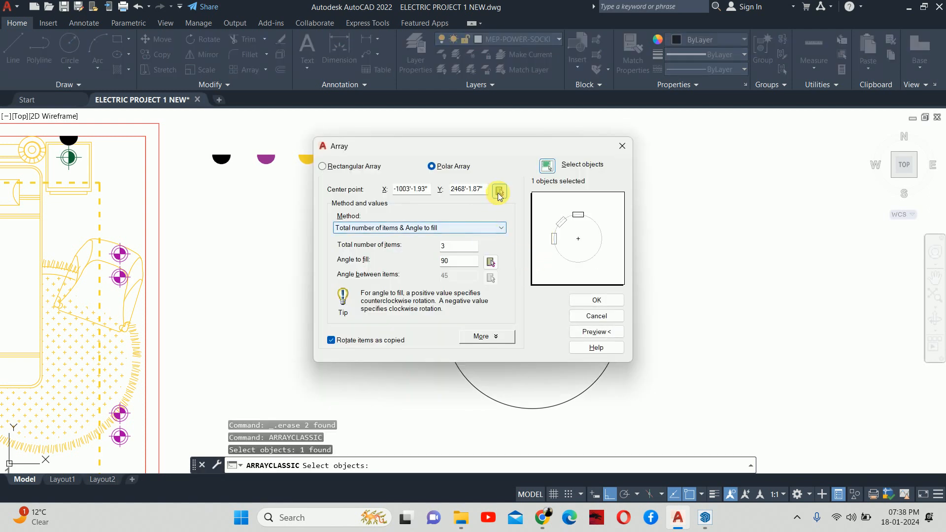
{"action": "left_click", "coordinate": [499, 191]}
{"action": "scroll", "coordinate": [509, 298], "scroll_direction": "up", "scroll_amount": 3}
{"action": "left_click", "coordinate": [549, 333]}
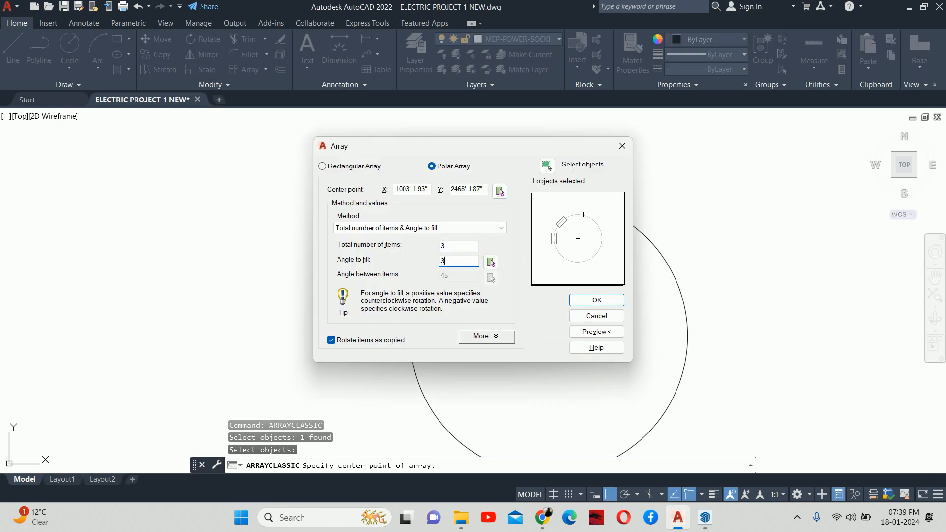
{"action": "left_click", "coordinate": [597, 300]}
{"action": "scroll", "coordinate": [566, 296], "scroll_direction": "down", "scroll_amount": 5}
{"action": "key", "text": "Escape"}
{"action": "key", "text": "Escape"}
{"action": "key", "text": "Escape"}
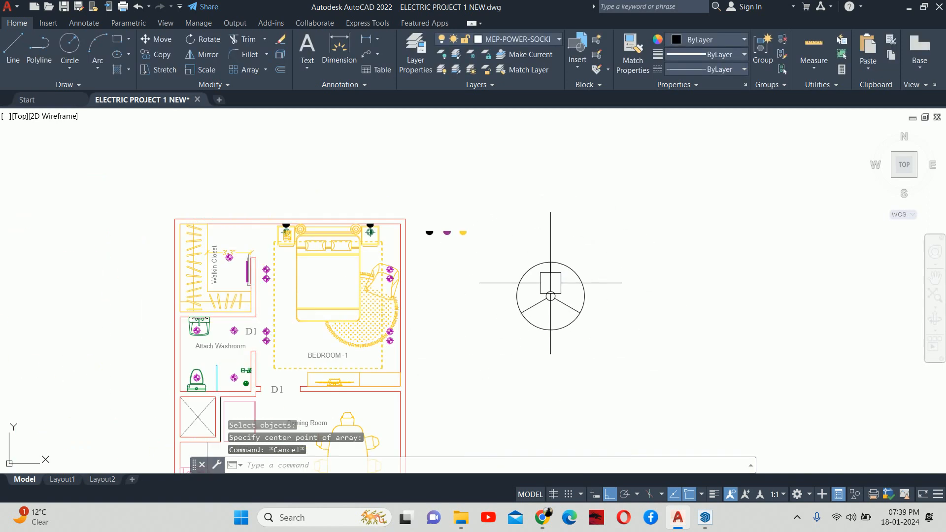
{"action": "type", "text": "g"}
{"action": "key", "text": "Return"}
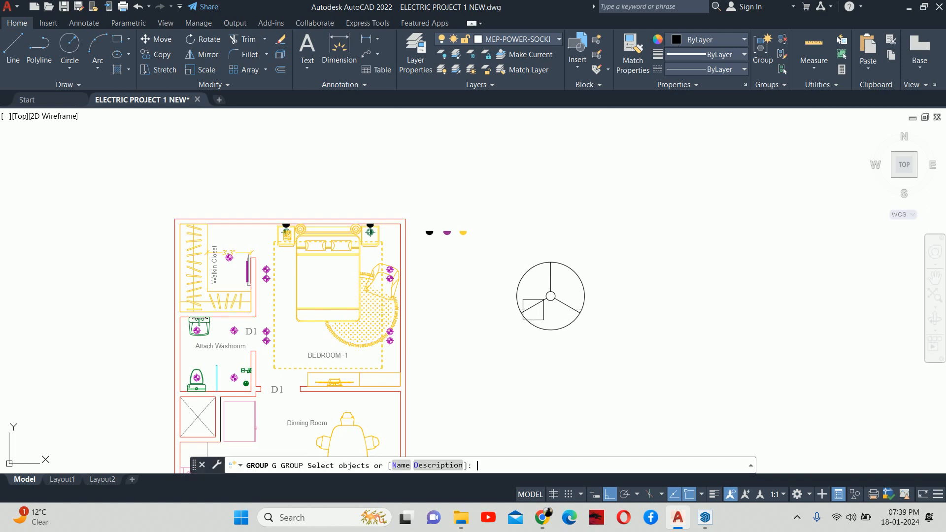
{"action": "key", "text": "Escape"}
{"action": "key", "text": "Escape"}
{"action": "scroll", "coordinate": [534, 300], "scroll_direction": "up", "scroll_amount": 2}
{"action": "key", "text": "Escape"}
{"action": "key", "text": "Escape"}
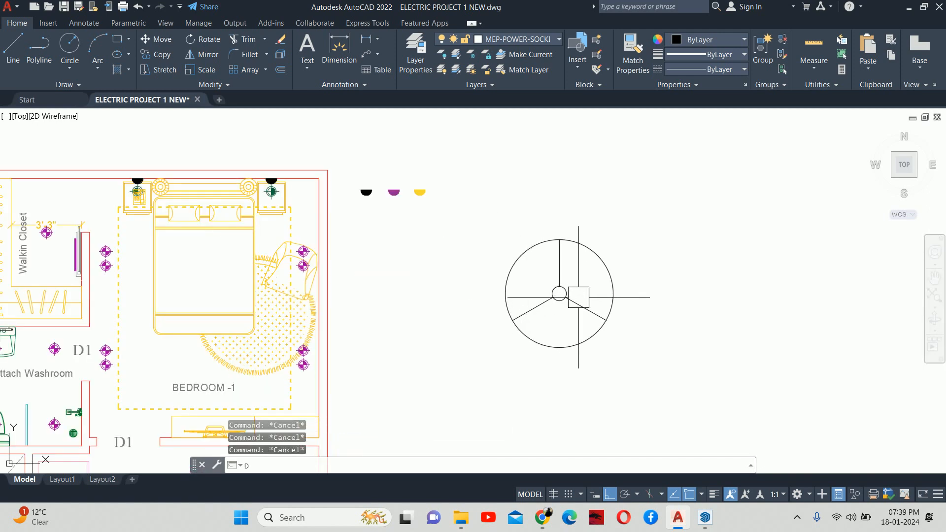
Measure the outer circle's diameter with a diameter dimension, without placing the dimension
{"action": "type", "text": "ddi"}
{"action": "key", "text": "Return"}
{"action": "left_click", "coordinate": [611, 268]}
{"action": "key", "text": "Escape"}
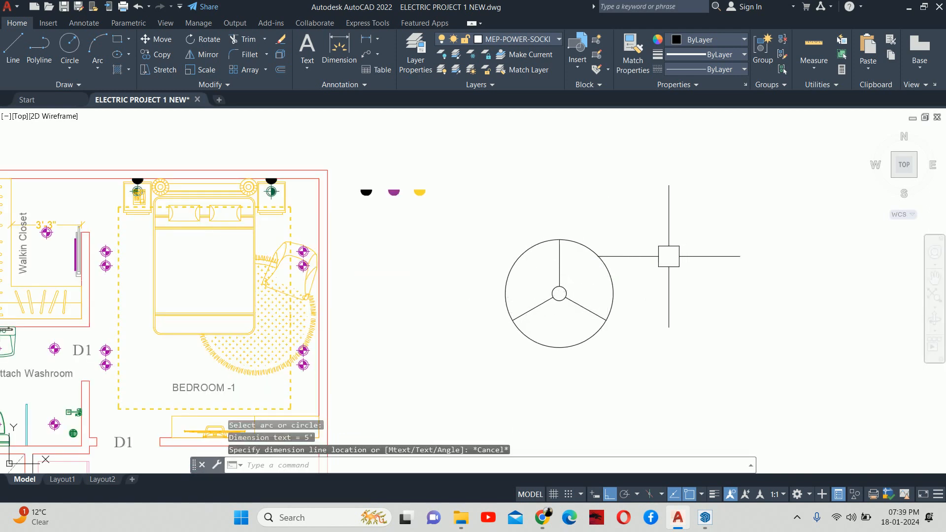
{"action": "key", "text": "Escape"}
Reduce the outer circle's diameter through its properties
{"action": "left_click", "coordinate": [606, 270]}
{"action": "left_click", "coordinate": [721, 283]}
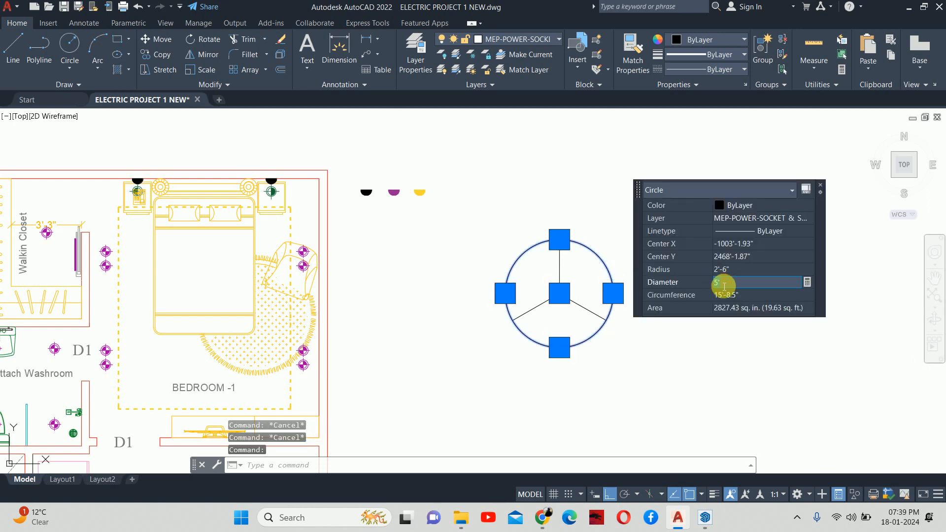
{"action": "key", "text": "Return"}
{"action": "key", "text": "Escape"}
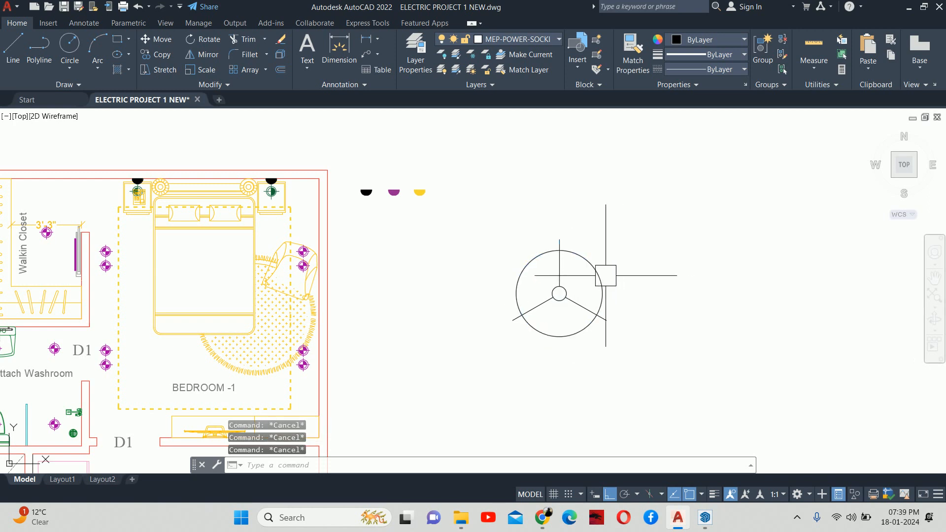
Trim the ends of the three radial lines that project beyond the outer circle
{"action": "type", "text": "tr"}
{"action": "key", "text": "Return"}
{"action": "left_click", "coordinate": [552, 232]}
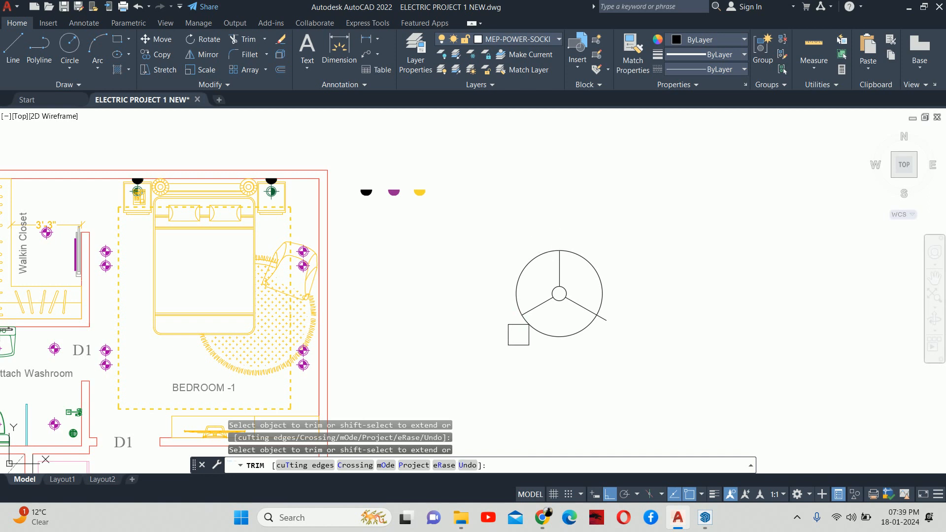
{"action": "key", "text": "Escape"}
{"action": "key", "text": "Escape"}
Start a block definition named CEILING FAN from the two circles and the three radial lines
{"action": "scroll", "coordinate": [602, 306], "scroll_direction": "down", "scroll_amount": 2}
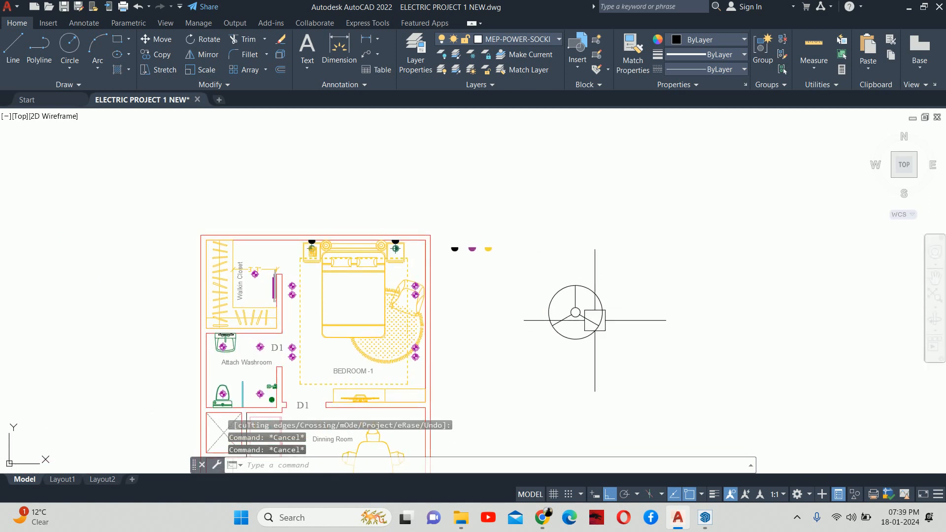
{"action": "type", "text": "b"}
{"action": "key", "text": "Return"}
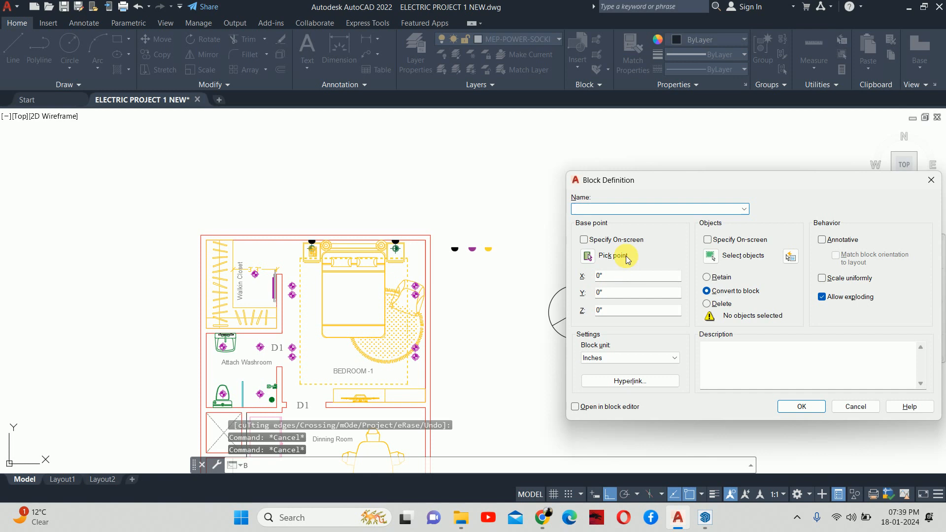
{"action": "type", "text": "CEILING "}
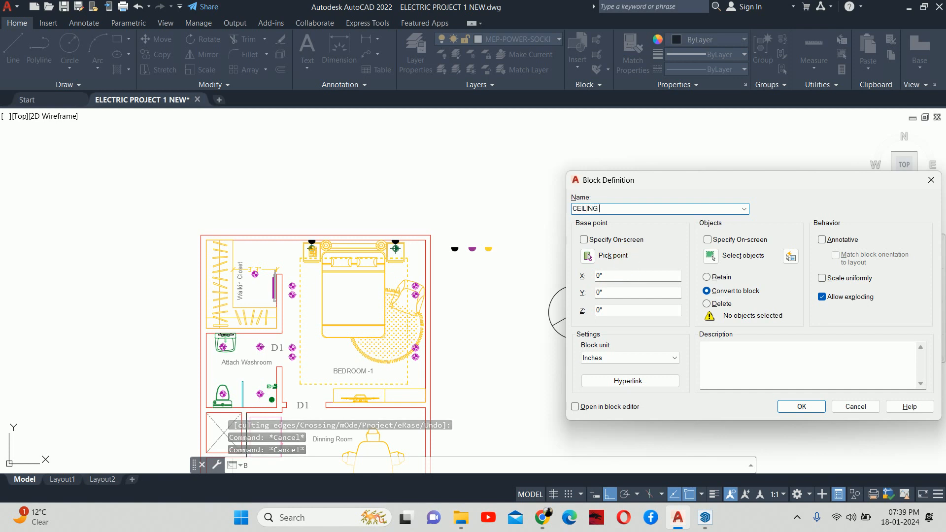
{"action": "type", "text": "FAN"}
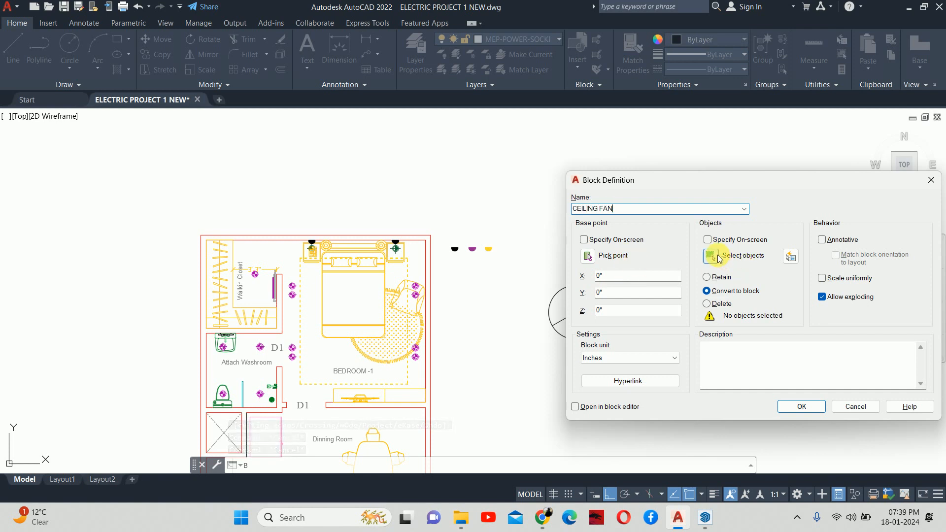
{"action": "left_click", "coordinate": [718, 259]}
{"action": "left_click", "coordinate": [707, 371]}
{"action": "left_click", "coordinate": [572, 325]}
{"action": "key", "text": "Return"}
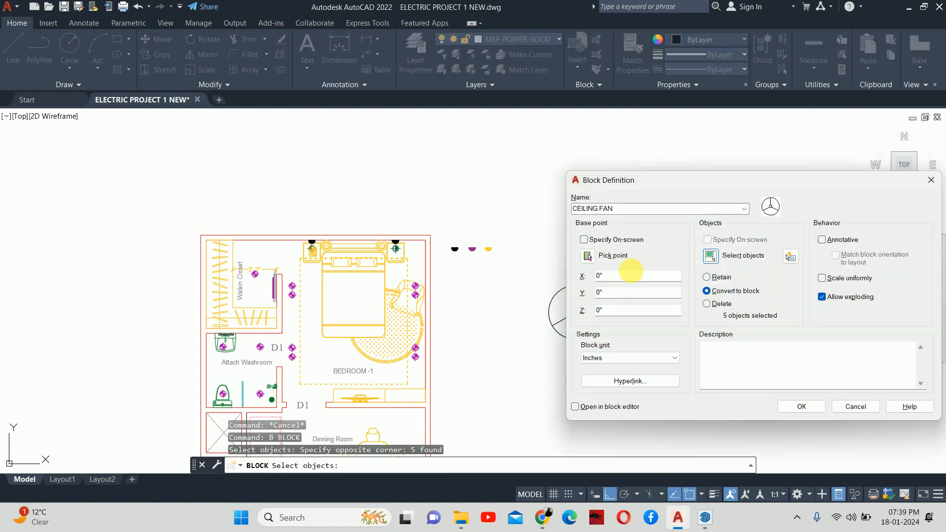
Set the block's base point at the centre of the fan's inner circle and create the block
{"action": "left_click", "coordinate": [587, 256]}
{"action": "scroll", "coordinate": [571, 310], "scroll_direction": "up", "scroll_amount": 6}
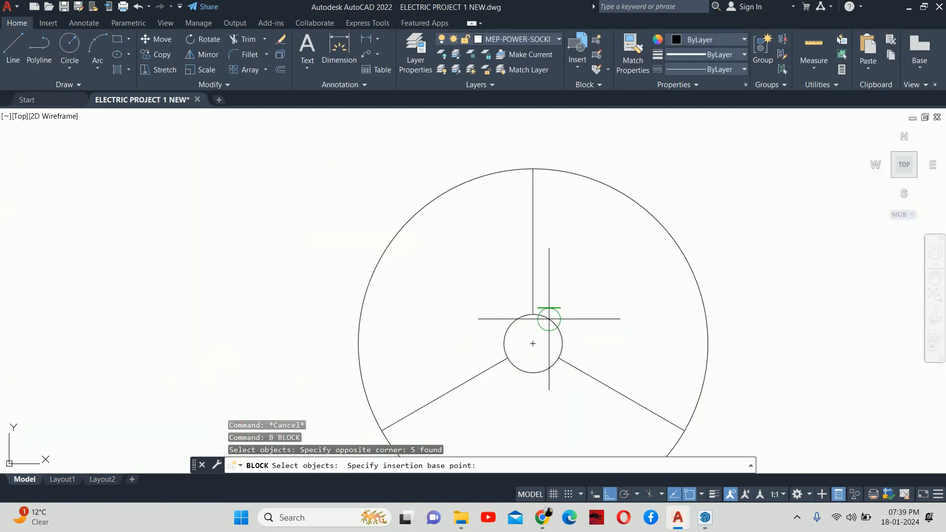
{"action": "left_click", "coordinate": [533, 343]}
{"action": "left_click", "coordinate": [793, 403]}
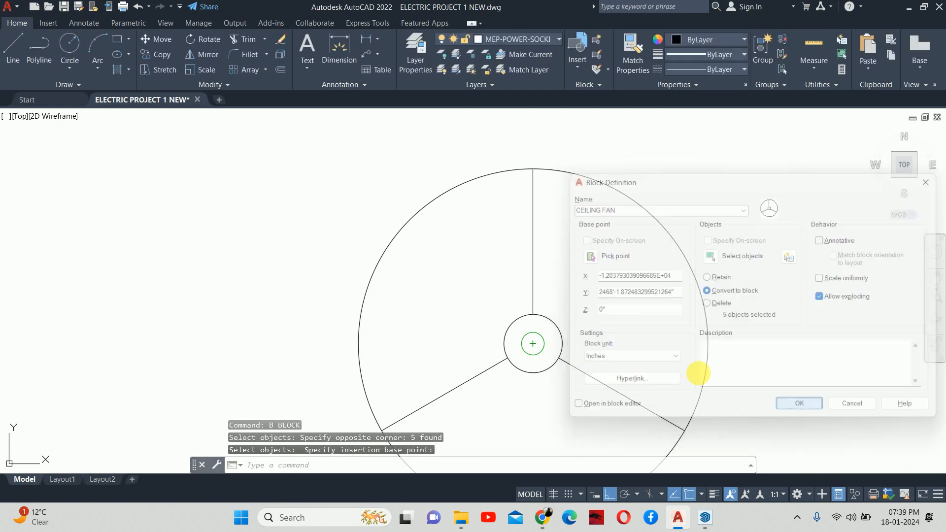
Move the ceiling fan block by its centre to the midpoint between two opposite corners of the bedroom's dashed rectangle
{"action": "scroll", "coordinate": [635, 317], "scroll_direction": "down", "scroll_amount": 7}
{"action": "left_click", "coordinate": [609, 324]}
{"action": "type", "text": "m"}
{"action": "key", "text": "Return"}
{"action": "scroll", "coordinate": [616, 310], "scroll_direction": "up", "scroll_amount": 4}
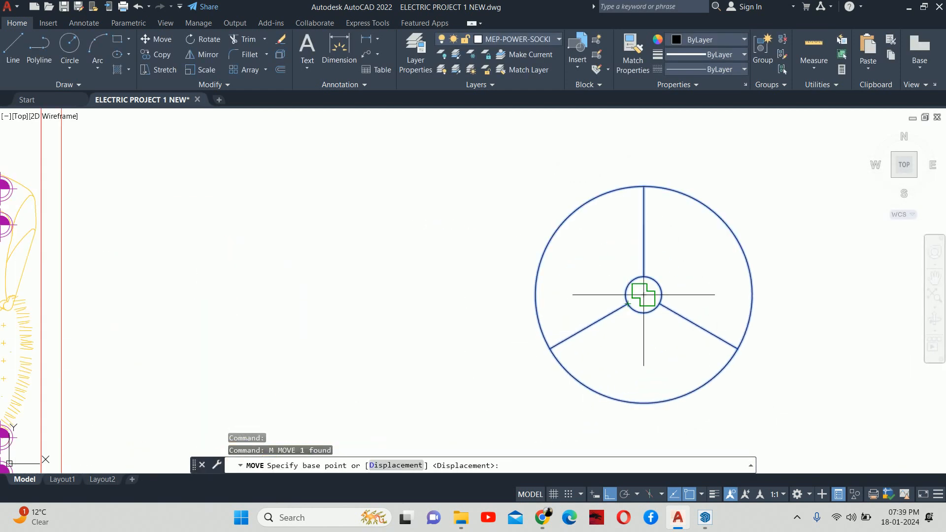
{"action": "left_click", "coordinate": [644, 295]}
{"action": "scroll", "coordinate": [643, 294], "scroll_direction": "down", "scroll_amount": 5}
{"action": "middle_click_drag", "start_coordinate": [516, 302], "coordinate": [552, 273]}
{"action": "type", "text": "mtp"}
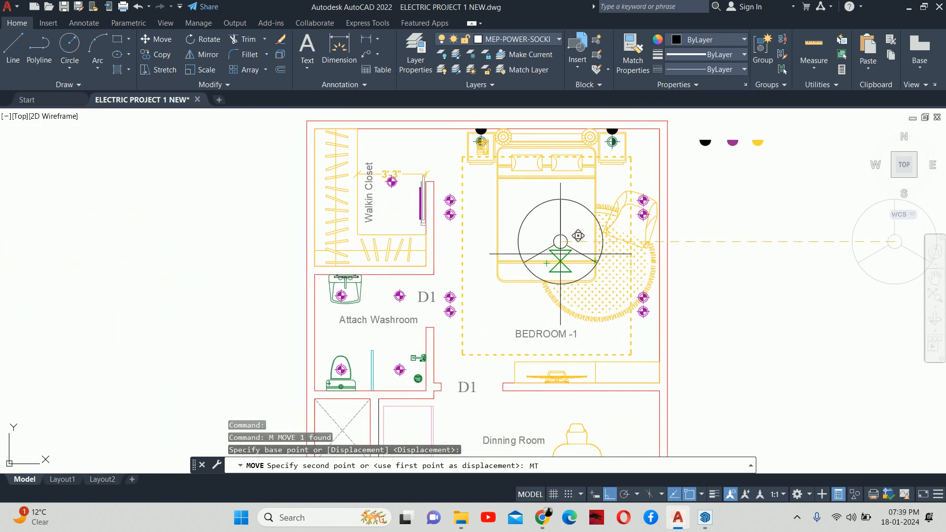
{"action": "key", "text": "Return"}
{"action": "left_click", "coordinate": [461, 353]}
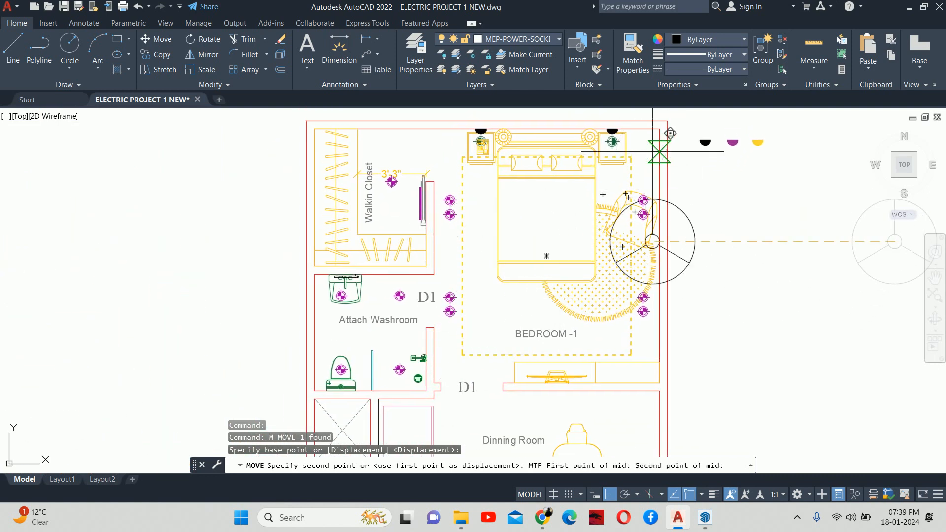
{"action": "scroll", "coordinate": [611, 153], "scroll_direction": "up", "scroll_amount": 7}
{"action": "left_click", "coordinate": [555, 184]}
{"action": "scroll", "coordinate": [555, 184], "scroll_direction": "down", "scroll_amount": 3}
{"action": "scroll", "coordinate": [555, 184], "scroll_direction": "down", "scroll_amount": 5}
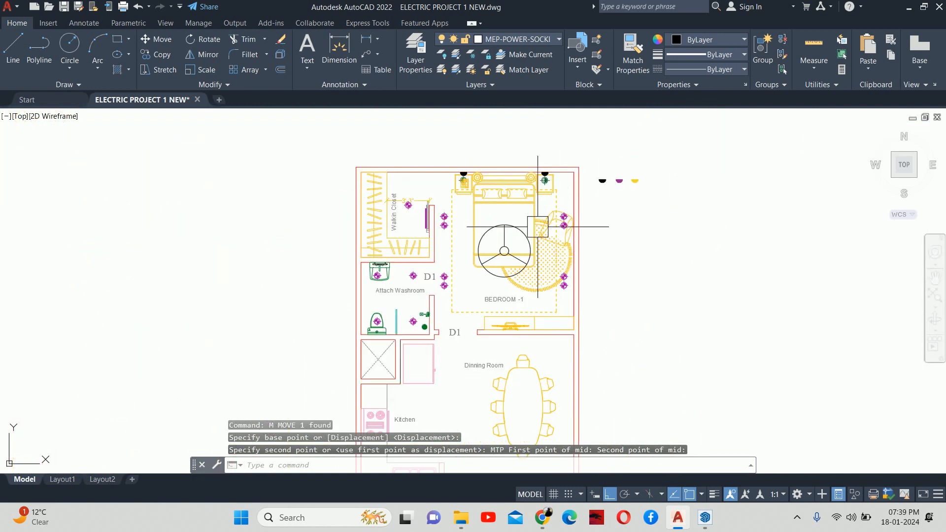
{"action": "key", "text": "Escape"}
{"action": "key", "text": "Escape"}
{"action": "key", "text": "Escape"}
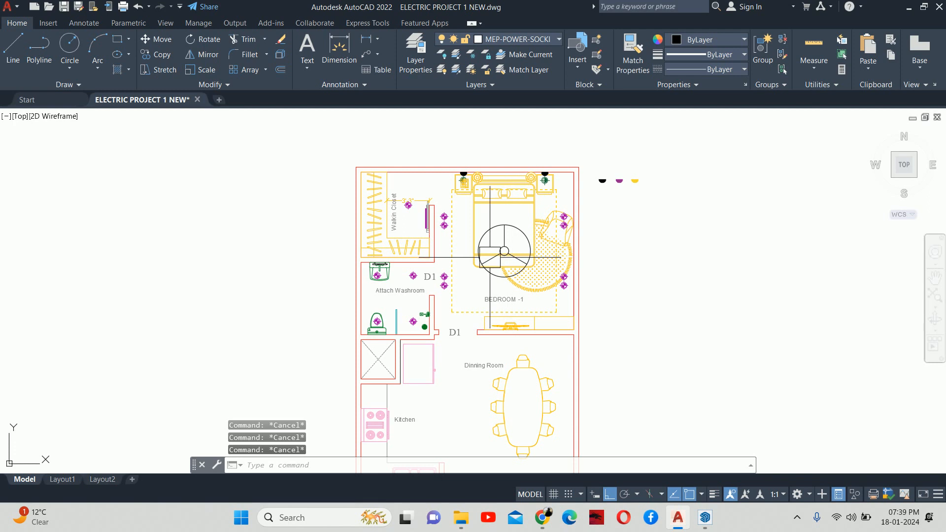
Examine the bedroom's door area, TV wall and bedside switch board symbols to plan further socket positions
{"action": "scroll", "coordinate": [490, 258], "scroll_direction": "up", "scroll_amount": 2}
{"action": "middle_click_drag", "start_coordinate": [486, 258], "coordinate": [466, 277]}
{"action": "scroll", "coordinate": [445, 368], "scroll_direction": "up", "scroll_amount": 4}
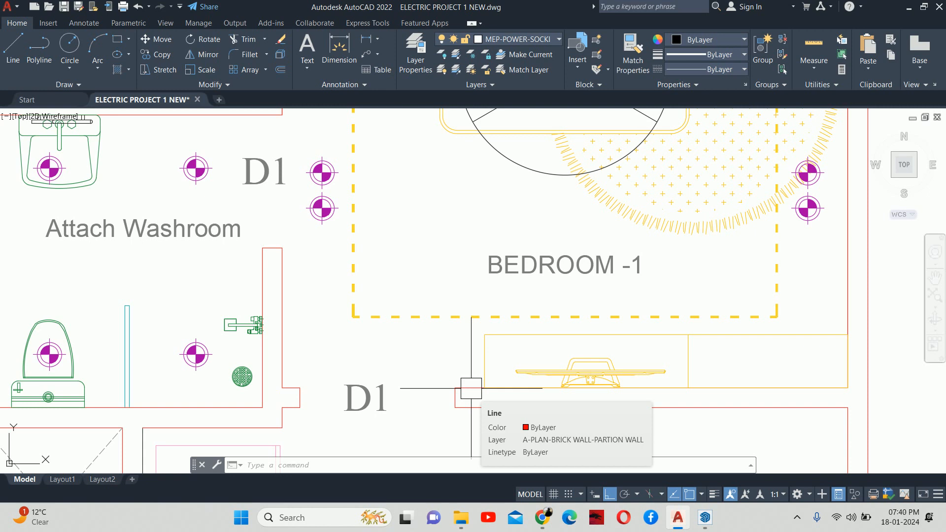
{"action": "scroll", "coordinate": [471, 388], "scroll_direction": "down", "scroll_amount": 5}
{"action": "scroll", "coordinate": [461, 237], "scroll_direction": "up", "scroll_amount": 5}
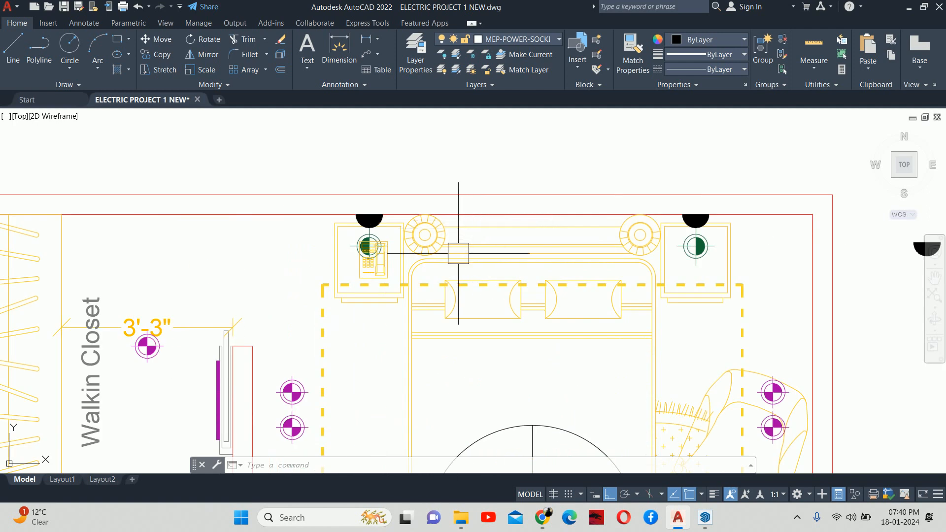
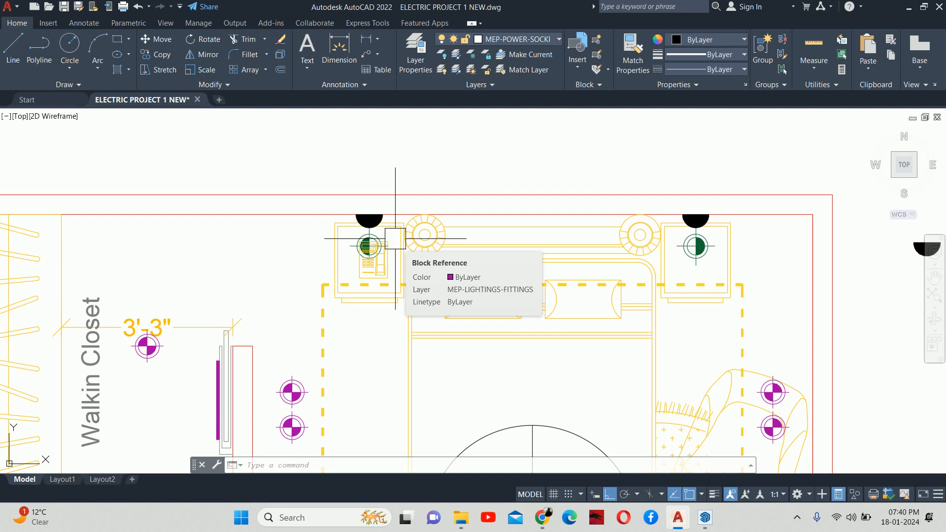
{"action": "key", "text": "Escape"}
{"action": "key", "text": "Escape"}
{"action": "key", "text": "Escape"}
{"action": "scroll", "coordinate": [404, 237], "scroll_direction": "down", "scroll_amount": 4}
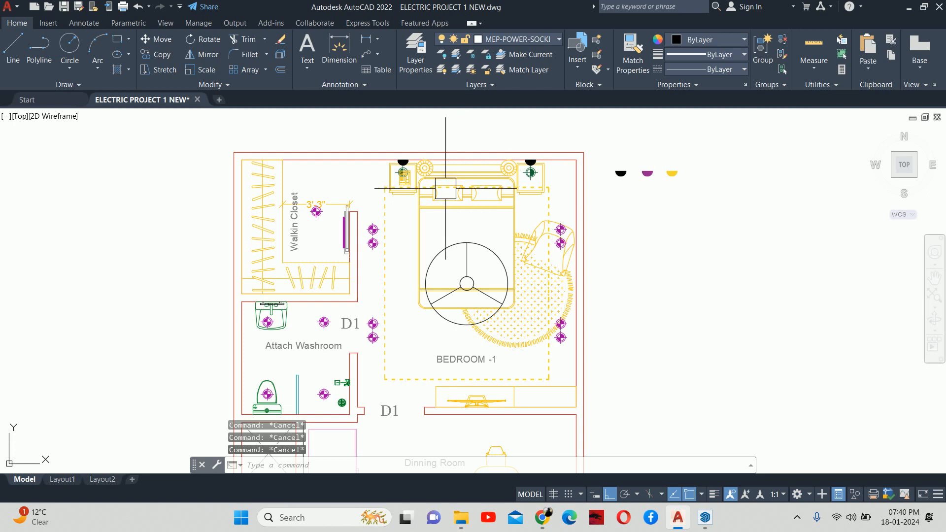
{"action": "scroll", "coordinate": [415, 166], "scroll_direction": "up", "scroll_amount": 4}
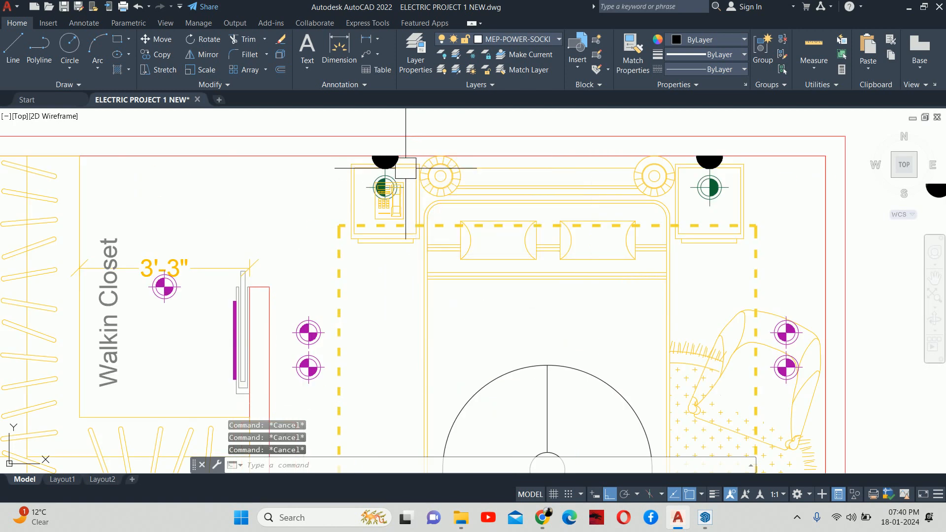
{"action": "scroll", "coordinate": [406, 166], "scroll_direction": "down", "scroll_amount": 2}
{"action": "middle_click_drag", "start_coordinate": [401, 169], "coordinate": [410, 132]}
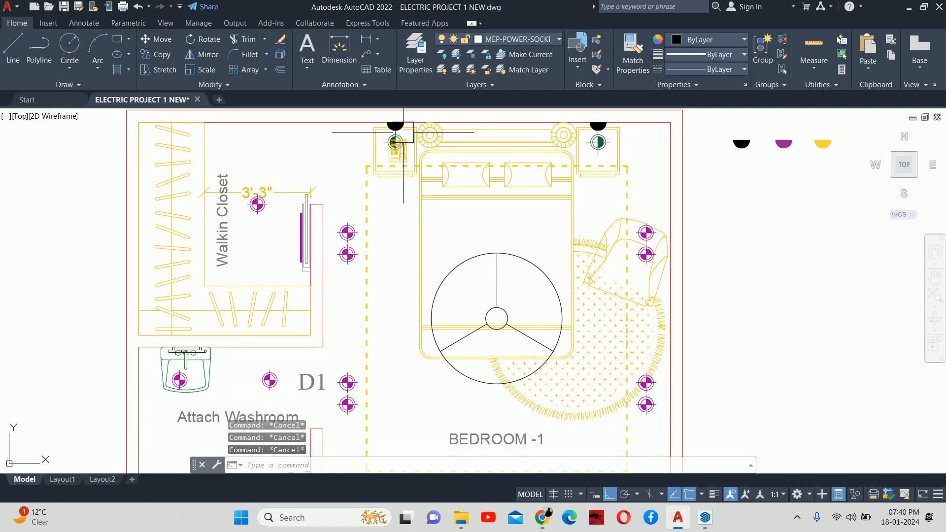
{"action": "mouse_move", "coordinate": [401, 130]}
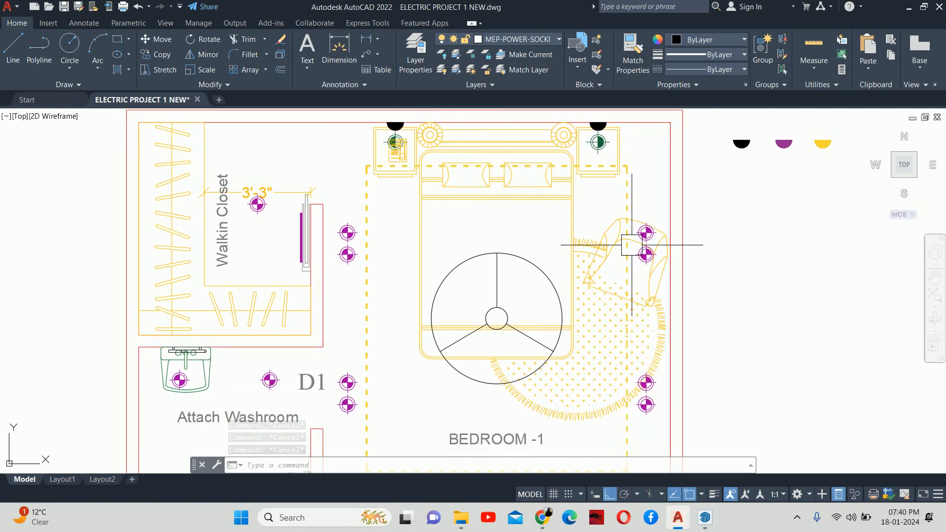
{"action": "scroll", "coordinate": [655, 384], "scroll_direction": "down", "scroll_amount": 2}
{"action": "middle_click_drag", "start_coordinate": [655, 384], "coordinate": [554, 260]}
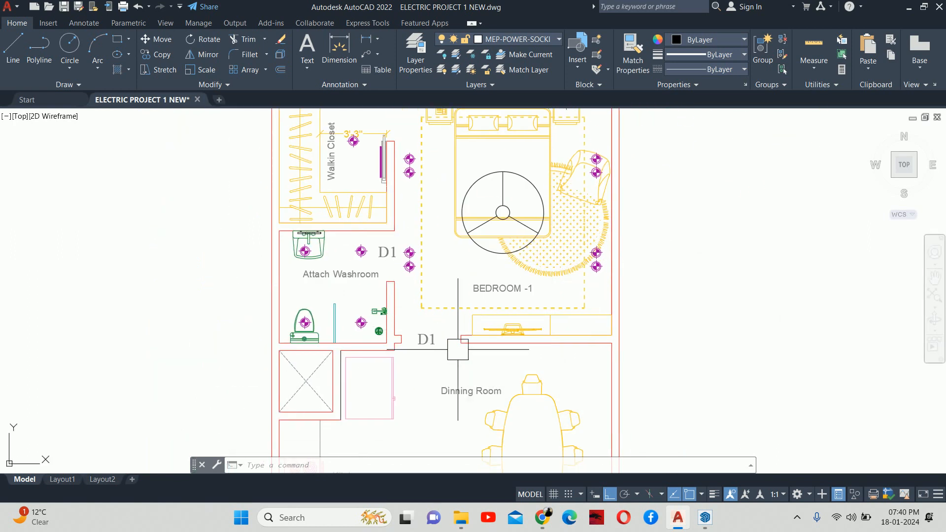
{"action": "middle_click_drag", "start_coordinate": [468, 307], "coordinate": [467, 312]}
{"action": "scroll", "coordinate": [514, 300], "scroll_direction": "down", "scroll_amount": 2}
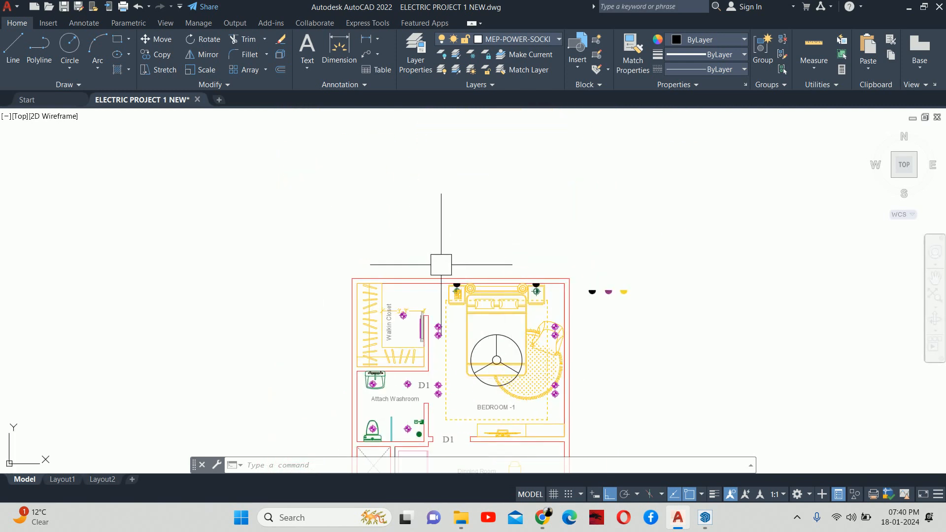
{"action": "scroll", "coordinate": [458, 288], "scroll_direction": "up", "scroll_amount": 6}
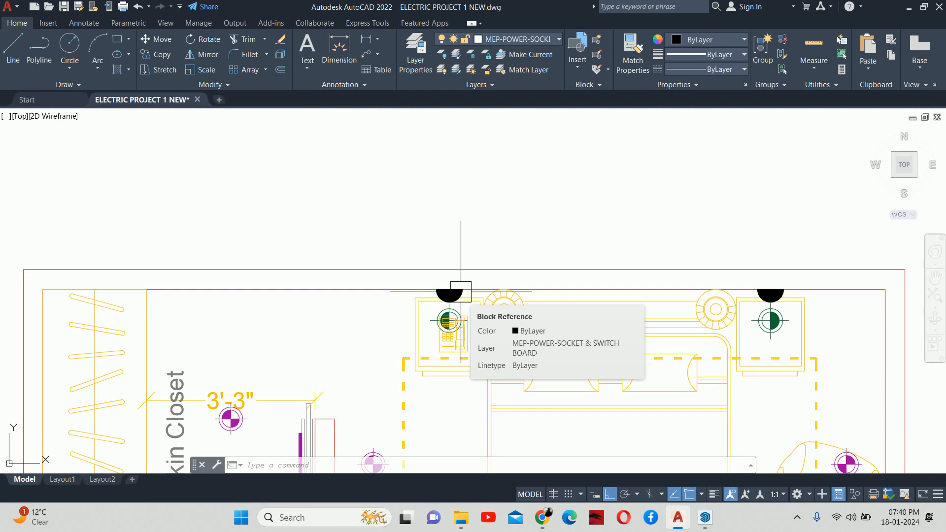
{"action": "key", "text": "Escape"}
{"action": "key", "text": "Escape"}
{"action": "key", "text": "Escape"}
{"action": "middle_click_drag", "start_coordinate": [461, 291], "coordinate": [456, 291]}
{"action": "key", "text": "Return"}
{"action": "left_click", "coordinate": [456, 291]}
{"action": "key", "text": "Return"}
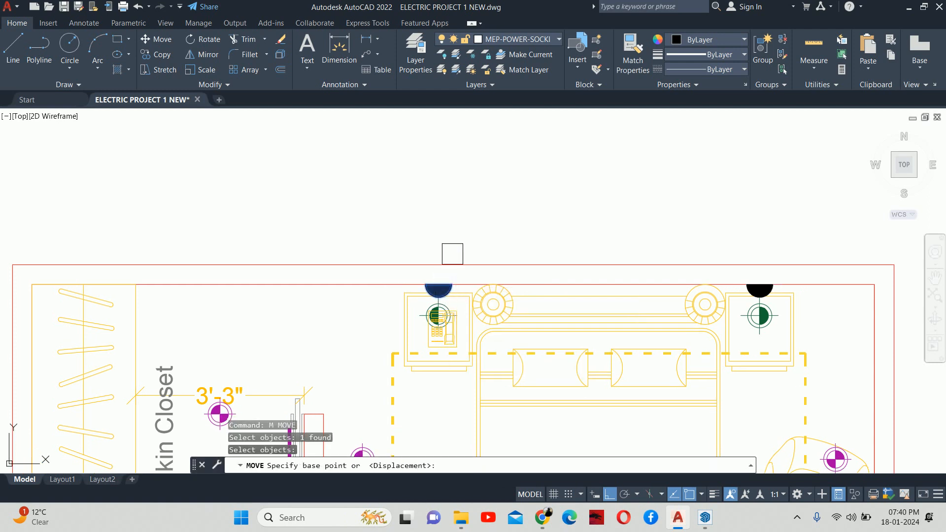
{"action": "left_click", "coordinate": [473, 197]}
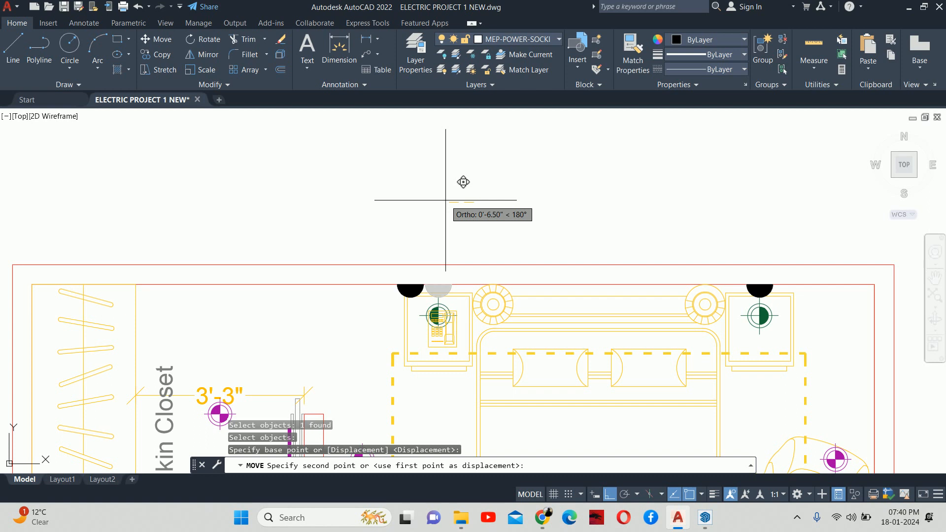
{"action": "key", "text": "Escape"}
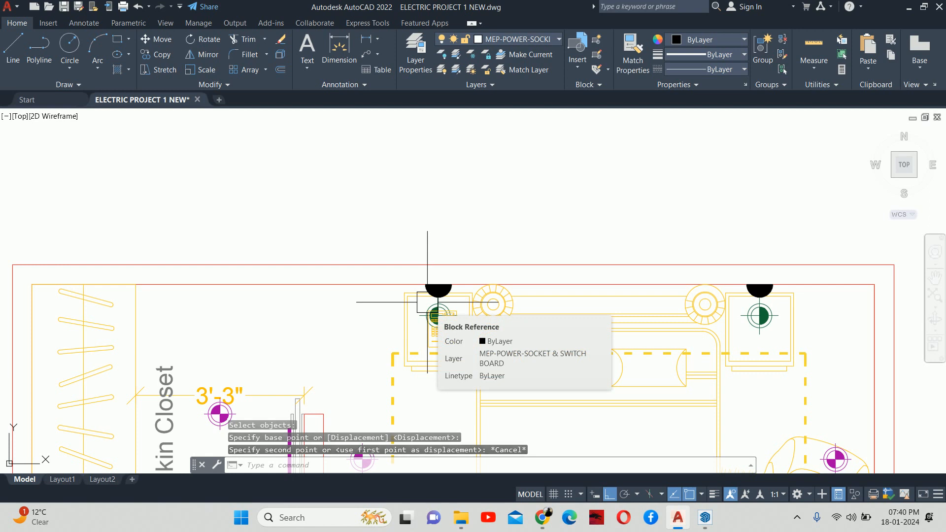
Move the black switch board symbol above the bedside table with the telephone 3 inches left along the wall
{"action": "scroll", "coordinate": [427, 302], "scroll_direction": "down", "scroll_amount": 6}
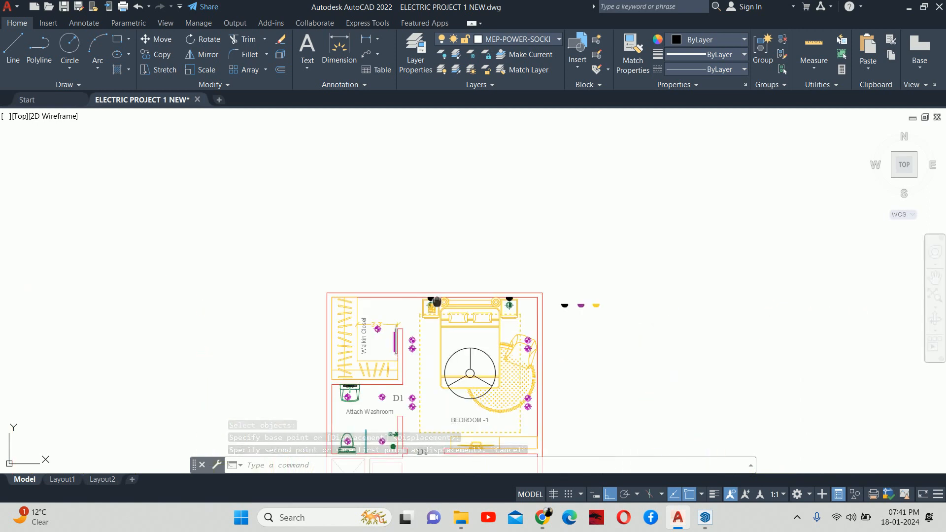
{"action": "middle_click_drag", "start_coordinate": [437, 301], "coordinate": [443, 261]}
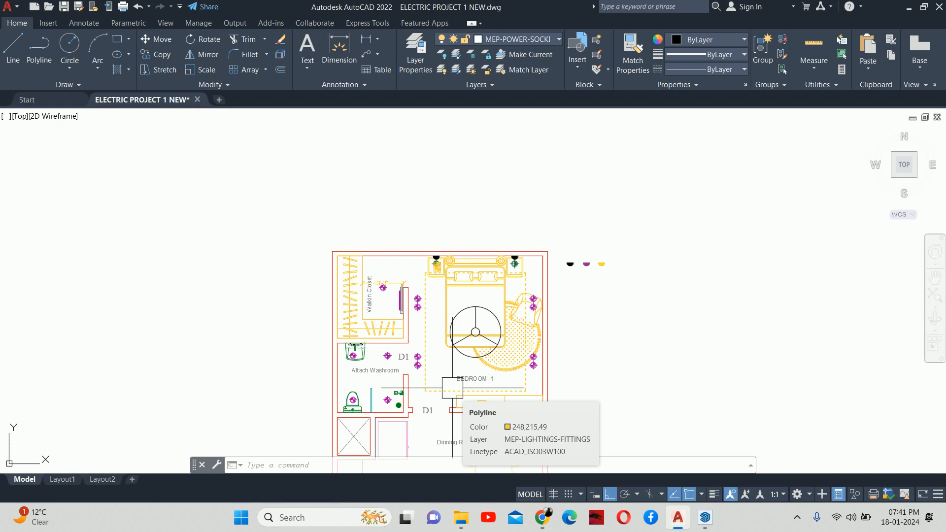
{"action": "key", "text": "Escape"}
{"action": "key", "text": "Escape"}
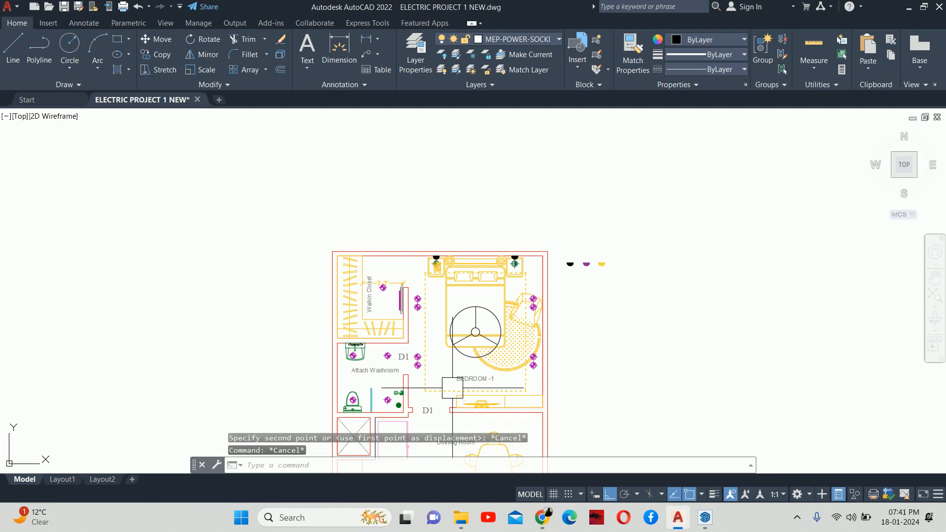
{"action": "type", "text": "M"}
{"action": "key", "text": "Return"}
{"action": "scroll", "coordinate": [433, 258], "scroll_direction": "up", "scroll_amount": 8}
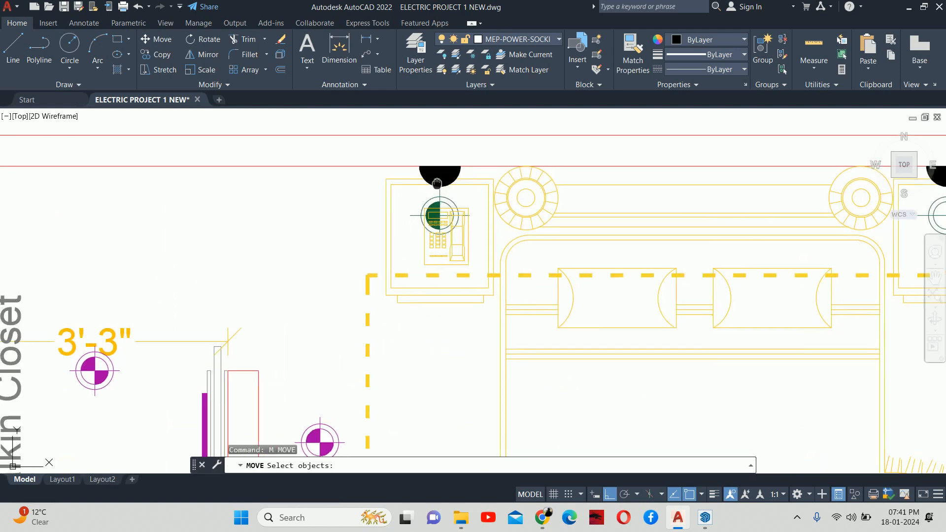
{"action": "left_click", "coordinate": [449, 305]}
{"action": "key", "text": "Return"}
{"action": "left_click", "coordinate": [460, 148]}
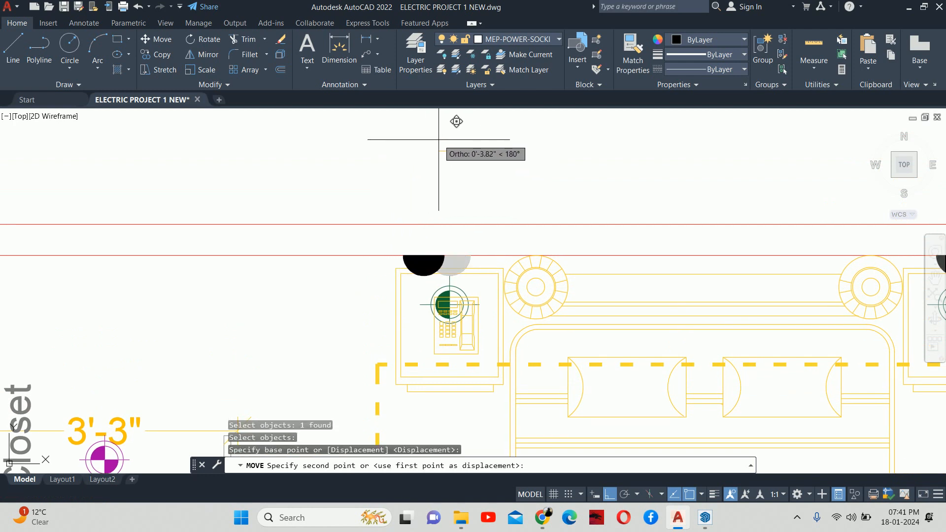
{"action": "key", "text": "Escape"}
{"action": "key", "text": "Escape"}
{"action": "key", "text": "Escape"}
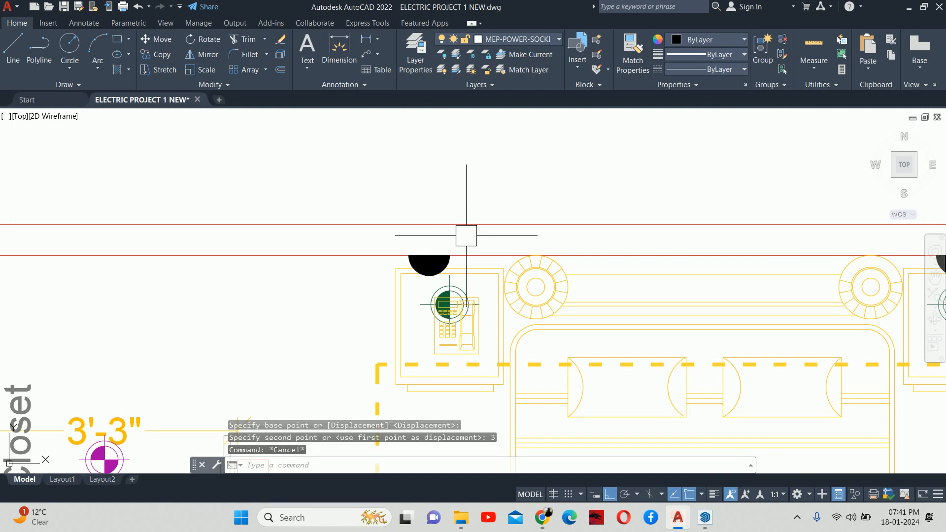
Copy the purple half-round symbol by its left corner onto the wall, directly right of the black symbol above the telephone table
{"action": "scroll", "coordinate": [464, 235], "scroll_direction": "down", "scroll_amount": 5}
{"action": "type", "text": "co"}
{"action": "key", "text": "Return"}
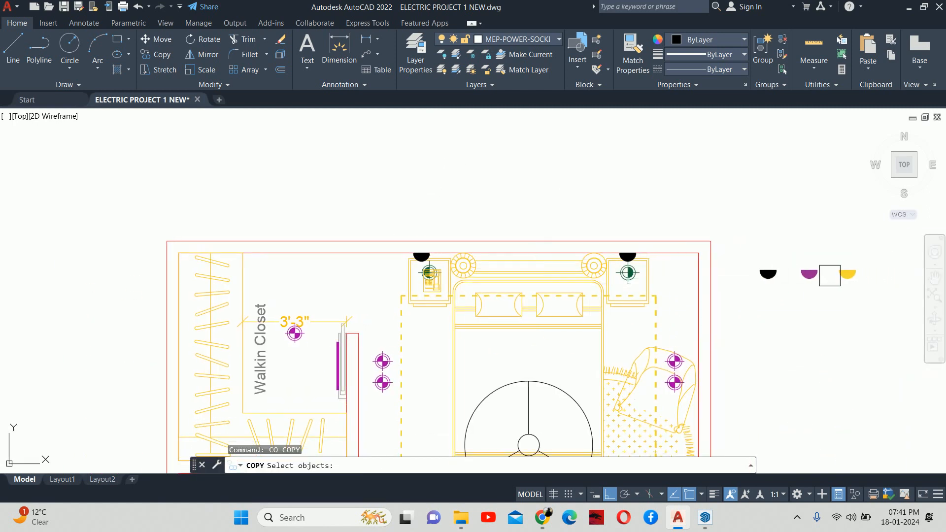
{"action": "left_click", "coordinate": [820, 275]}
{"action": "key", "text": "Return"}
{"action": "scroll", "coordinate": [806, 271], "scroll_direction": "up", "scroll_amount": 4}
{"action": "left_click", "coordinate": [800, 270]}
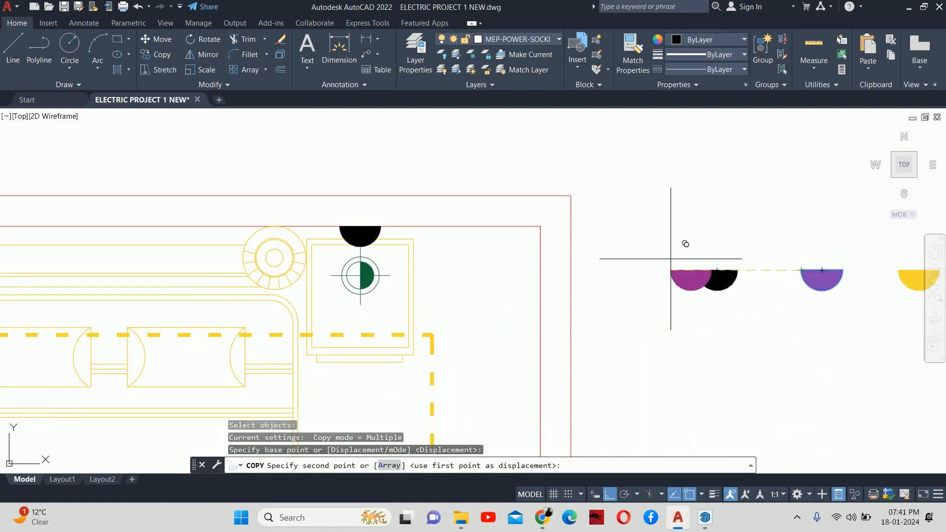
{"action": "middle_click_drag", "start_coordinate": [302, 259], "coordinate": [772, 300]}
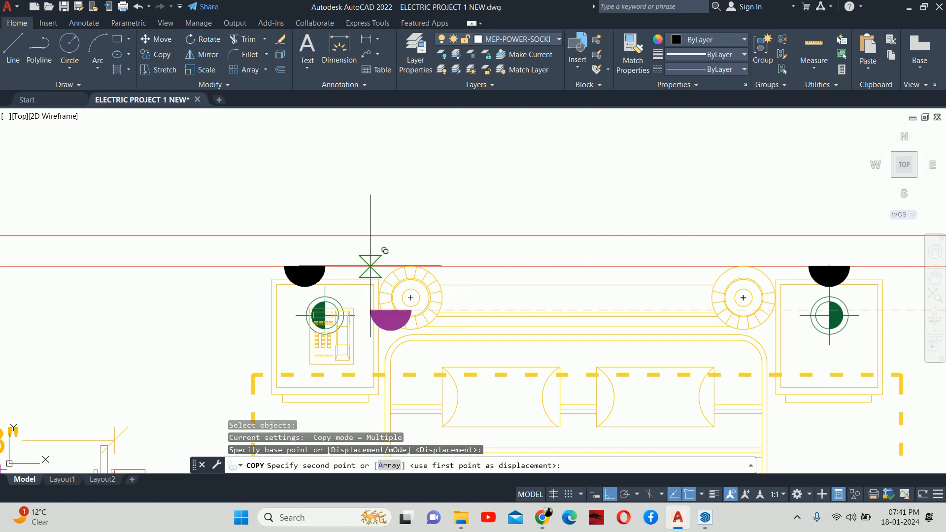
{"action": "left_click", "coordinate": [328, 262]}
{"action": "key", "text": "Escape"}
{"action": "scroll", "coordinate": [328, 262], "scroll_direction": "down", "scroll_amount": 4}
{"action": "key", "text": "Escape"}
{"action": "key", "text": "Escape"}
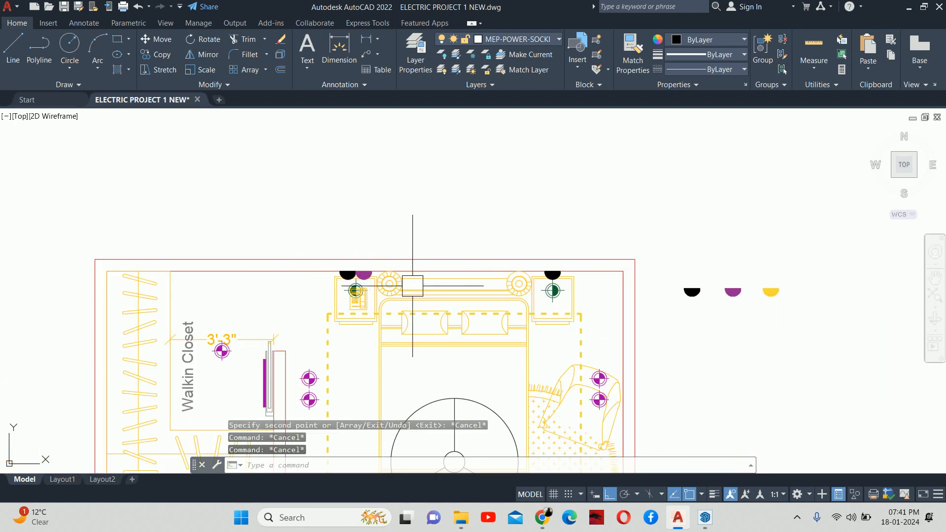
Mirror the purple half-round reference symbol outside the bedroom across a horizontal line below it, keeping the original
{"action": "key", "text": "Escape"}
{"action": "scroll", "coordinate": [481, 292], "scroll_direction": "down", "scroll_amount": 4}
{"action": "middle_click_drag", "start_coordinate": [481, 293], "coordinate": [481, 144]}
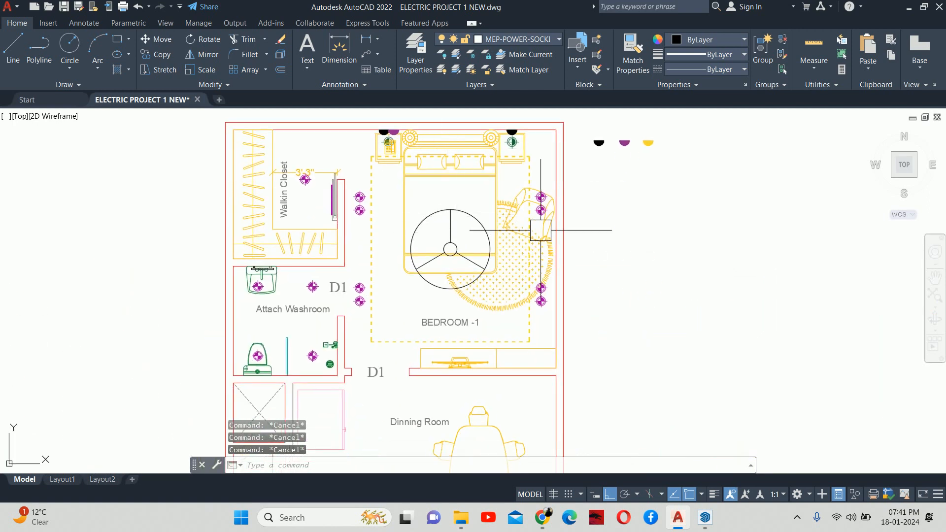
{"action": "middle_click_drag", "start_coordinate": [540, 230], "coordinate": [510, 288]}
{"action": "type", "text": "mi"}
{"action": "key", "text": "Return"}
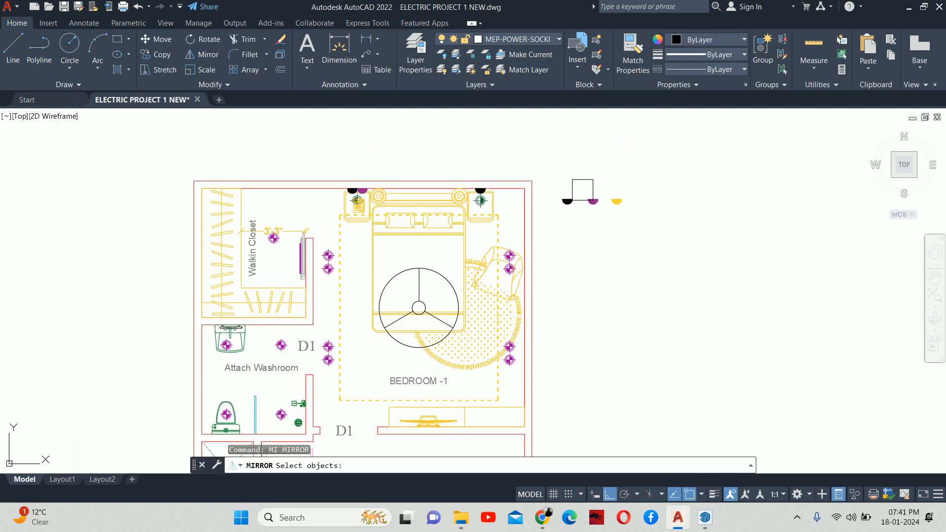
{"action": "left_click", "coordinate": [591, 200]}
{"action": "scroll", "coordinate": [591, 194], "scroll_direction": "up", "scroll_amount": 2}
{"action": "key", "text": "Return"}
{"action": "left_click", "coordinate": [583, 257]}
{"action": "left_click", "coordinate": [630, 264]}
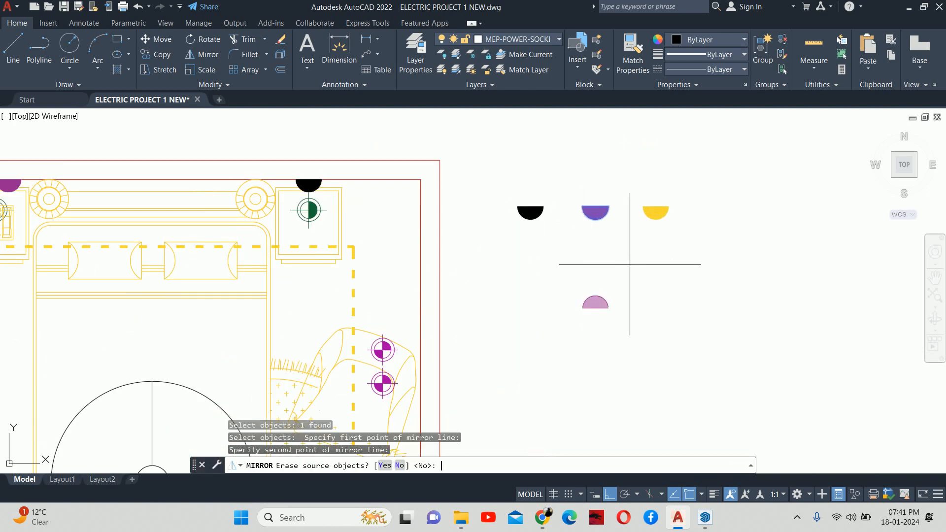
{"action": "key", "text": "Return"}
Move the mirrored purple symbol by the midpoint of its flat side onto the wall corner beside the bedroom door D1
{"action": "type", "text": "m"}
{"action": "key", "text": "Return"}
{"action": "left_click", "coordinate": [581, 306]}
{"action": "key", "text": "Return"}
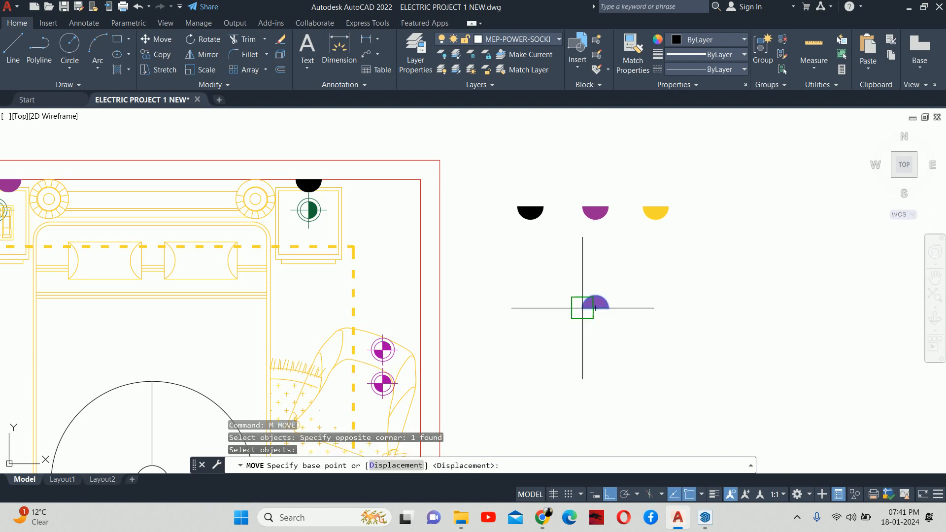
{"action": "scroll", "coordinate": [589, 310], "scroll_direction": "up", "scroll_amount": 3}
{"action": "left_click", "coordinate": [600, 307]}
{"action": "scroll", "coordinate": [600, 308], "scroll_direction": "down", "scroll_amount": 5}
{"action": "scroll", "coordinate": [540, 204], "scroll_direction": "up", "scroll_amount": 4}
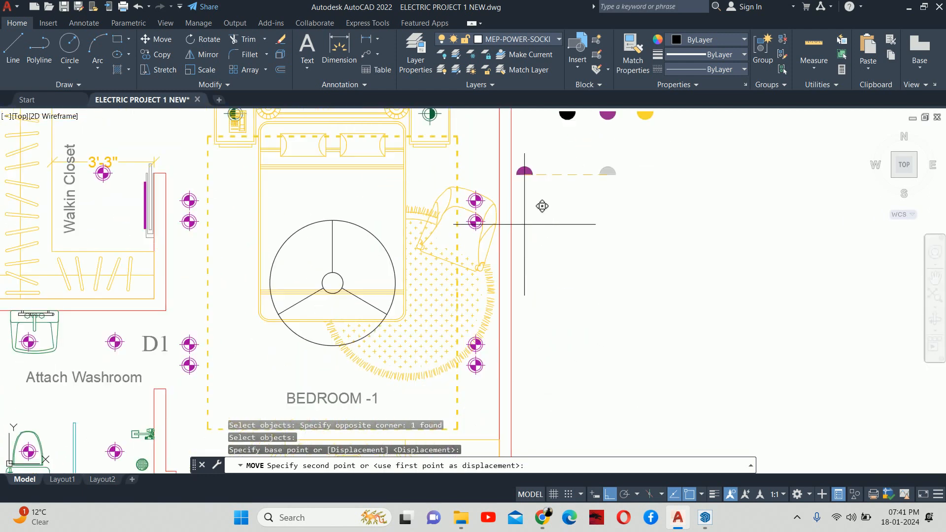
{"action": "scroll", "coordinate": [539, 164], "scroll_direction": "down", "scroll_amount": 2}
{"action": "scroll", "coordinate": [392, 278], "scroll_direction": "up", "scroll_amount": 3}
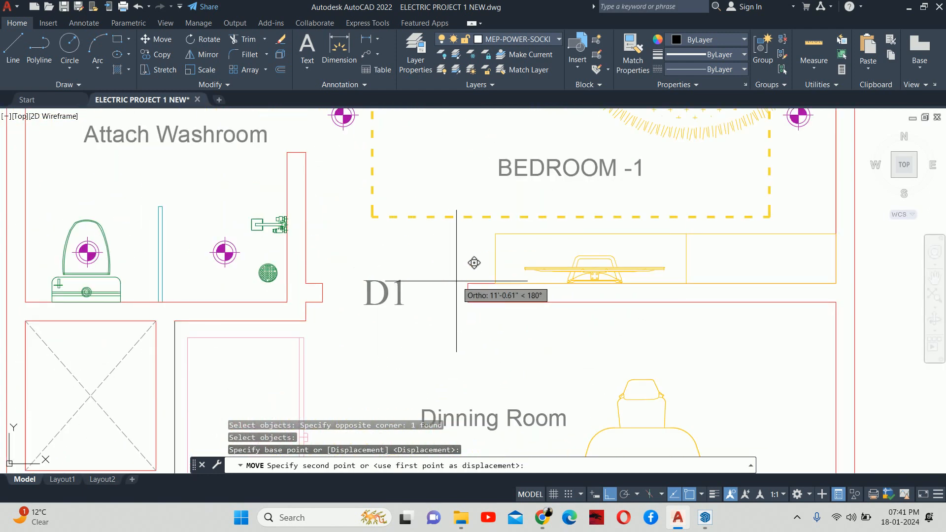
{"action": "key", "text": "Escape"}
{"action": "key", "text": "Escape"}
{"action": "scroll", "coordinate": [462, 280], "scroll_direction": "up", "scroll_amount": 2}
Move the purple symbol at the door corner 6 inches right along the TV wall
{"action": "key", "text": "Escape"}
{"action": "type", "text": "m"}
{"action": "key", "text": "Return"}
{"action": "left_click", "coordinate": [470, 271]}
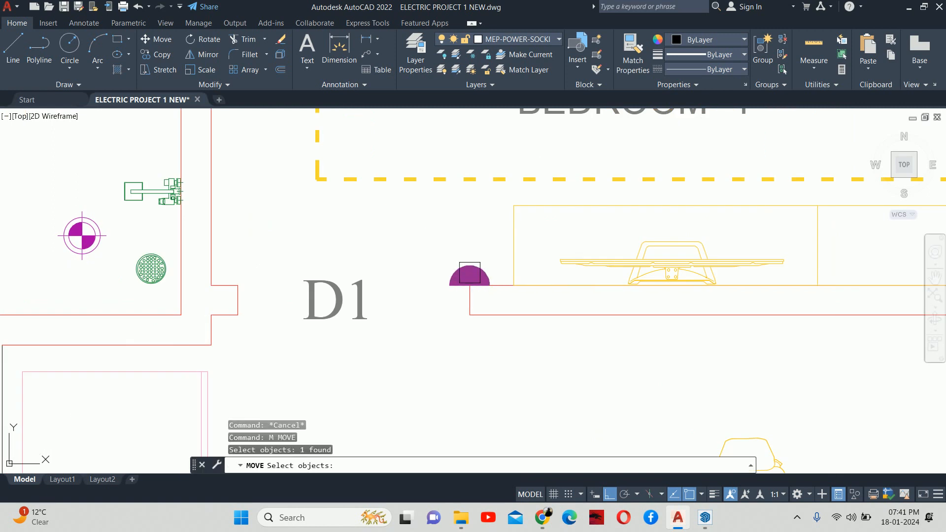
{"action": "key", "text": "Return"}
{"action": "left_click", "coordinate": [390, 241]}
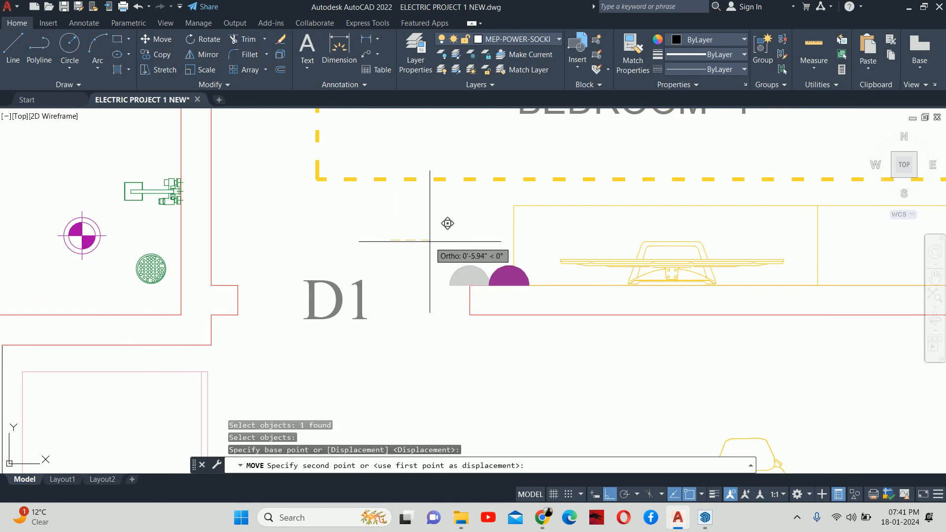
{"action": "type", "text": "6"}
{"action": "key", "text": "Return"}
{"action": "key", "text": "Escape"}
{"action": "key", "text": "Escape"}
{"action": "key", "text": "Escape"}
{"action": "scroll", "coordinate": [429, 246], "scroll_direction": "down", "scroll_amount": 3}
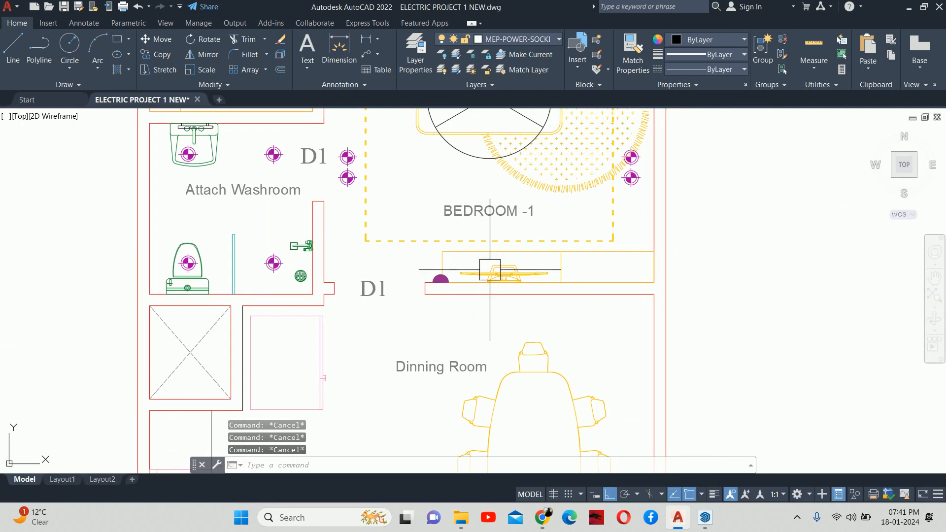
Move the TV block straight up, away from the wall, within its cabinet outline
{"action": "scroll", "coordinate": [508, 271], "scroll_direction": "up", "scroll_amount": 2}
{"action": "type", "text": "m"}
{"action": "key", "text": "Return"}
{"action": "left_click", "coordinate": [509, 271]}
{"action": "key", "text": "Return"}
{"action": "scroll", "coordinate": [562, 274], "scroll_direction": "up", "scroll_amount": 2}
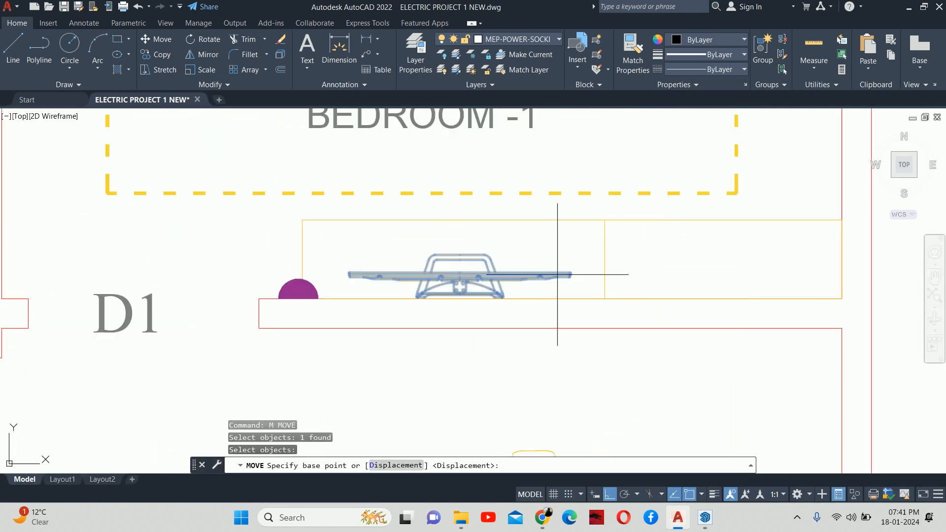
{"action": "left_click", "coordinate": [701, 286]}
{"action": "key", "text": "Escape"}
{"action": "key", "text": "Escape"}
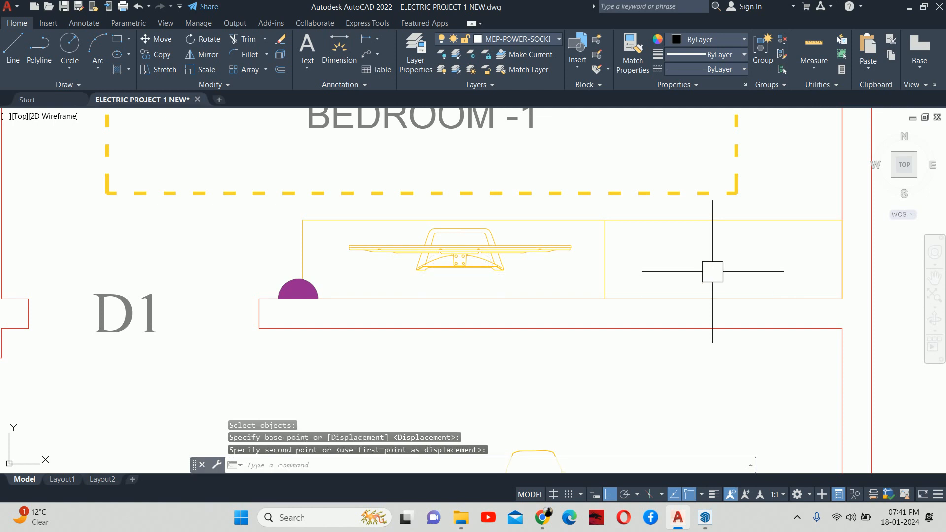
Mirror the black and purple reference symbols outside the bedroom across a horizontal line below them, keeping the originals
{"action": "scroll", "coordinate": [659, 259], "scroll_direction": "down", "scroll_amount": 4}
{"action": "scroll", "coordinate": [659, 260], "scroll_direction": "down", "scroll_amount": 5}
{"action": "key", "text": "Escape"}
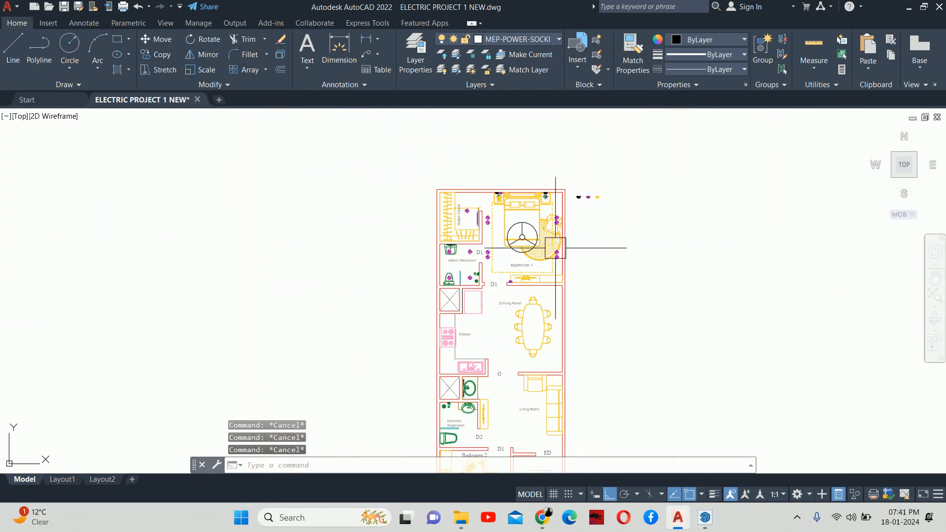
{"action": "scroll", "coordinate": [537, 238], "scroll_direction": "up", "scroll_amount": 4}
{"action": "type", "text": "mi"}
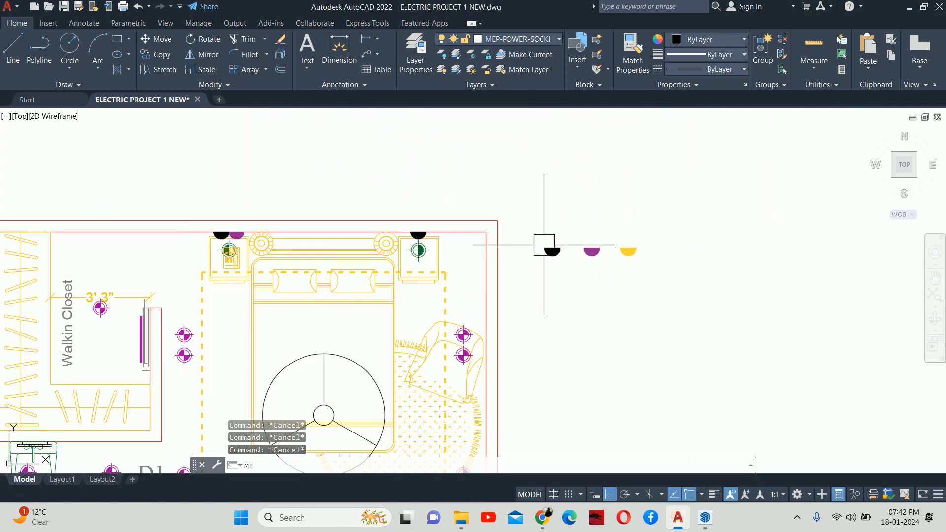
{"action": "key", "text": "Return"}
{"action": "left_click", "coordinate": [552, 251]}
{"action": "left_click", "coordinate": [595, 253]}
{"action": "key", "text": "Return"}
{"action": "left_click", "coordinate": [550, 303]}
{"action": "left_click", "coordinate": [656, 310]}
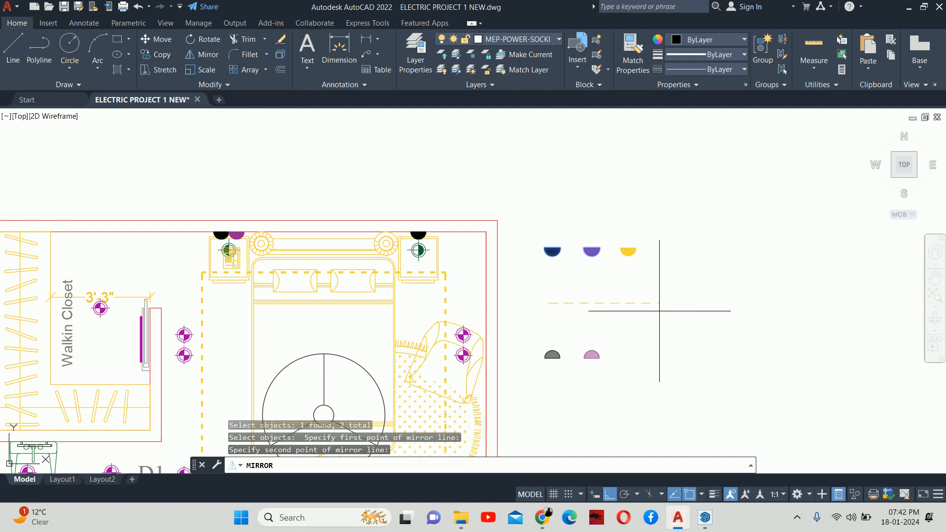
{"action": "key", "text": "Return"}
{"action": "key", "text": "Escape"}
{"action": "middle_click_drag", "start_coordinate": [630, 317], "coordinate": [628, 291]}
{"action": "scroll", "coordinate": [628, 290], "scroll_direction": "down", "scroll_amount": 2}
{"action": "type", "text": "m"}
{"action": "key", "text": "Return"}
{"action": "left_click", "coordinate": [606, 279]}
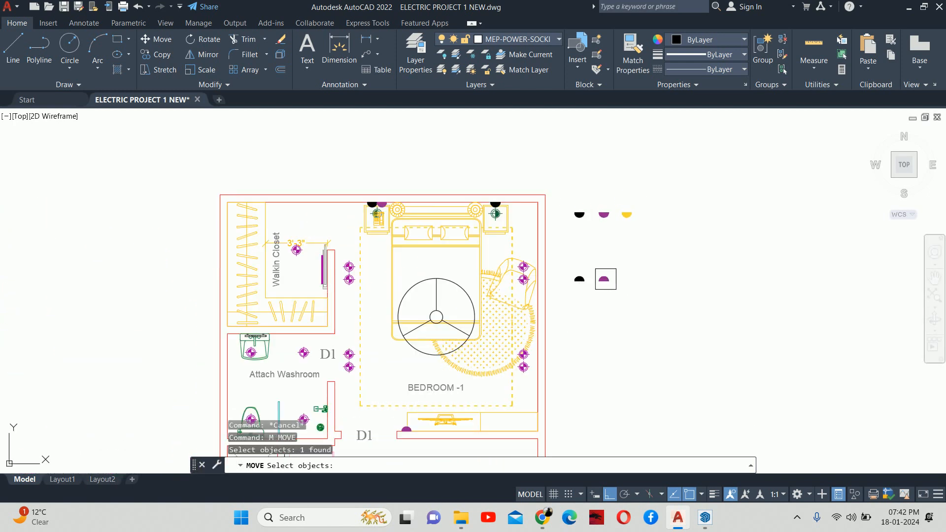
{"action": "key", "text": "Escape"}
{"action": "key", "text": "Escape"}
{"action": "key", "text": "Escape"}
Delete the mirrored black and purple symbols below the reference symbols
{"action": "left_click", "coordinate": [677, 320]}
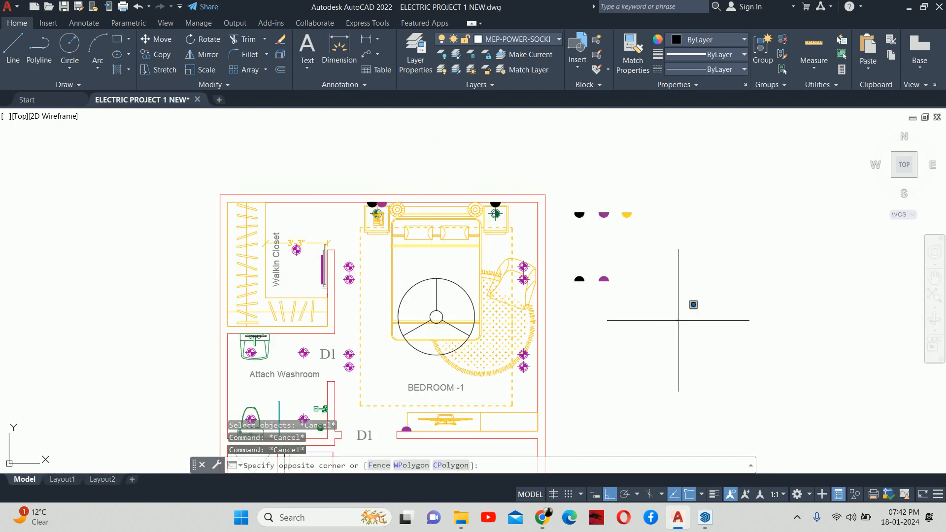
{"action": "left_click", "coordinate": [540, 245]}
{"action": "key", "text": "Delete"}
Mirror the black and purple pair above the telephone table across a horizontal line above the bedroom, keeping the originals
{"action": "scroll", "coordinate": [571, 264], "scroll_direction": "down", "scroll_amount": 2}
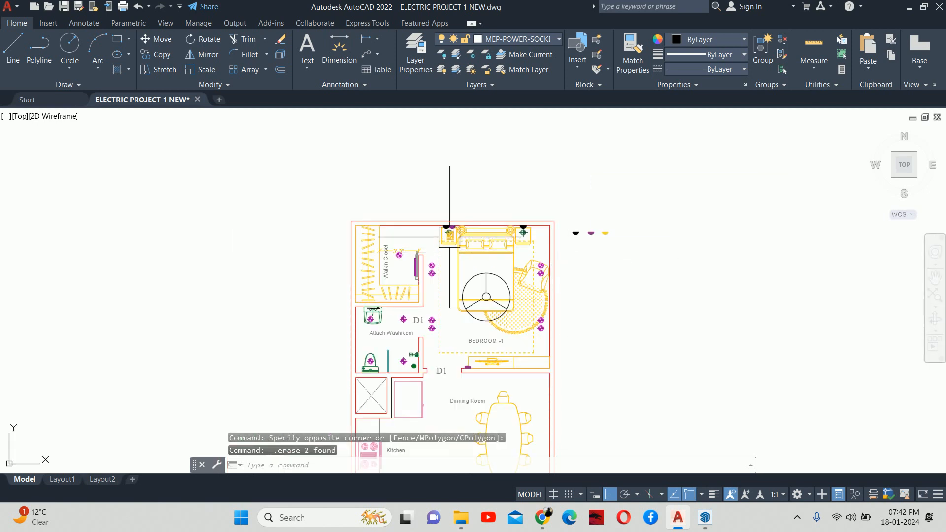
{"action": "type", "text": "mi"}
{"action": "key", "text": "Return"}
{"action": "scroll", "coordinate": [448, 229], "scroll_direction": "up", "scroll_amount": 6}
{"action": "left_click", "coordinate": [458, 217]}
{"action": "left_click", "coordinate": [517, 216]}
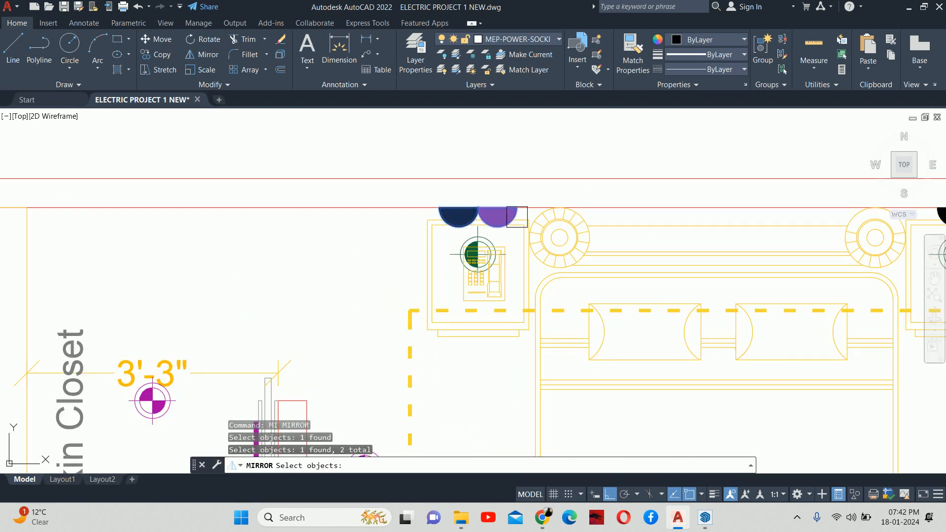
{"action": "scroll", "coordinate": [513, 218], "scroll_direction": "down", "scroll_amount": 4}
{"action": "middle_click_drag", "start_coordinate": [479, 169], "coordinate": [480, 214]}
{"action": "key", "text": "Return"}
{"action": "left_click", "coordinate": [481, 214]}
{"action": "left_click", "coordinate": [582, 216]}
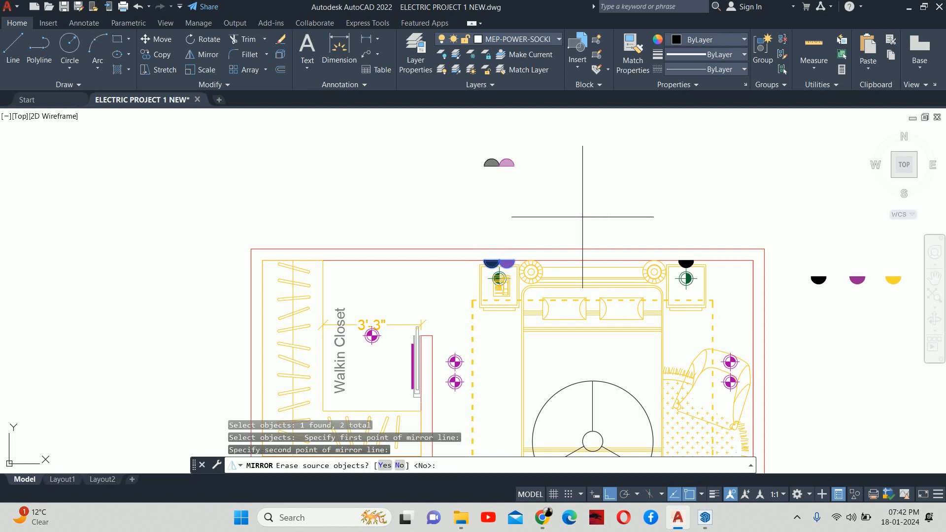
{"action": "key", "text": "Escape"}
{"action": "key", "text": "Escape"}
{"action": "key", "text": "Escape"}
{"action": "scroll", "coordinate": [583, 217], "scroll_direction": "down", "scroll_amount": 3}
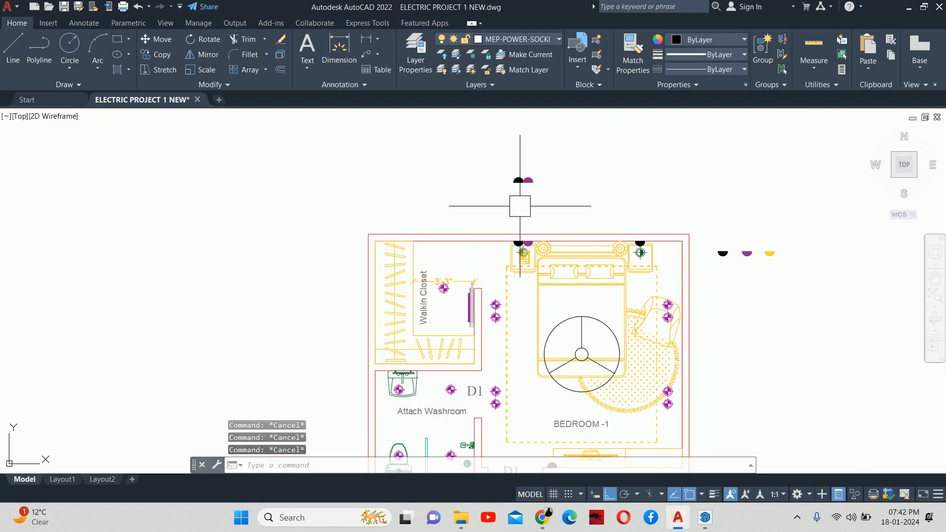
Move the mirrored black and purple pair by their shared corner onto the middle of the TV's upper edge
{"action": "type", "text": "m"}
{"action": "key", "text": "Return"}
{"action": "left_click", "coordinate": [565, 199]}
{"action": "left_click", "coordinate": [503, 162]}
{"action": "key", "text": "Return"}
{"action": "scroll", "coordinate": [522, 170], "scroll_direction": "up", "scroll_amount": 5}
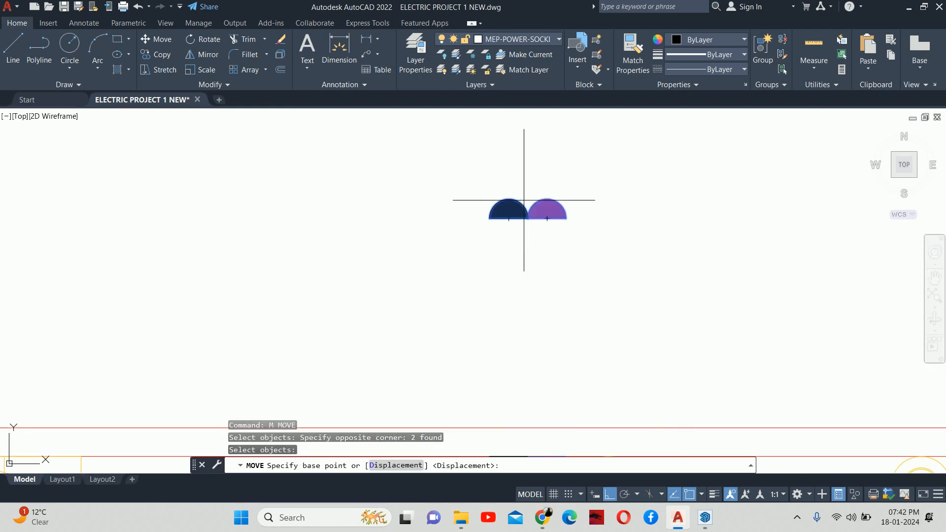
{"action": "left_click", "coordinate": [528, 218]}
{"action": "scroll", "coordinate": [534, 278], "scroll_direction": "down", "scroll_amount": 2}
{"action": "middle_click_drag", "start_coordinate": [535, 278], "coordinate": [516, 127]}
{"action": "scroll", "coordinate": [516, 127], "scroll_direction": "down", "scroll_amount": 4}
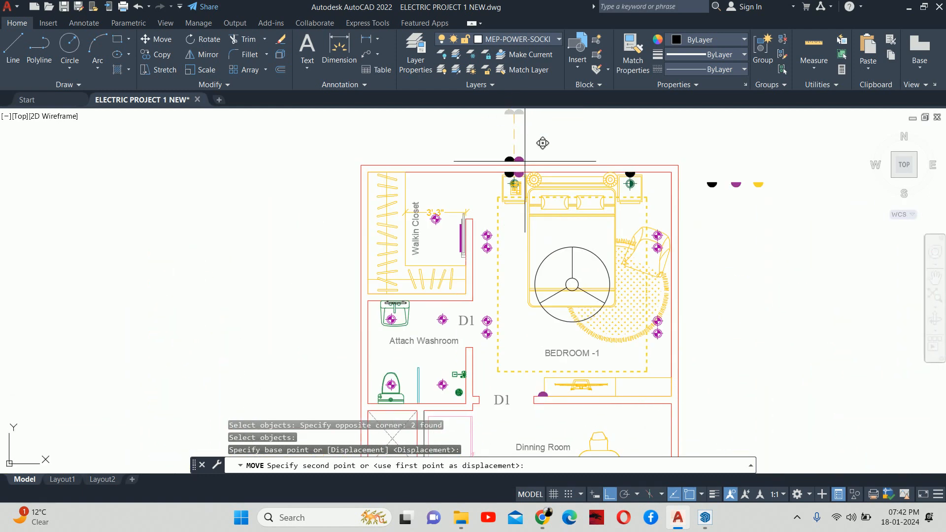
{"action": "middle_click_drag", "start_coordinate": [569, 281], "coordinate": [524, 115]}
{"action": "scroll", "coordinate": [537, 217], "scroll_direction": "up", "scroll_amount": 6}
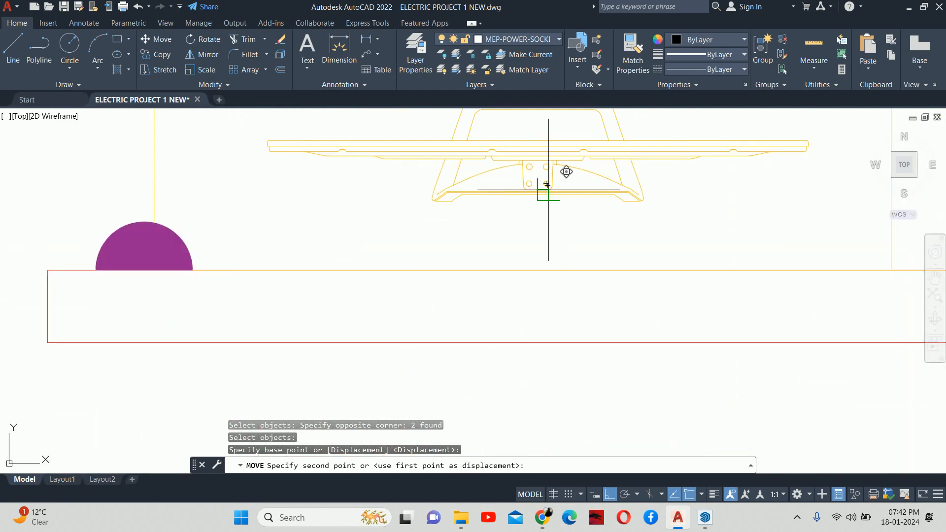
{"action": "middle_click_drag", "start_coordinate": [549, 179], "coordinate": [546, 203]}
{"action": "scroll", "coordinate": [546, 203], "scroll_direction": "down", "scroll_amount": 2}
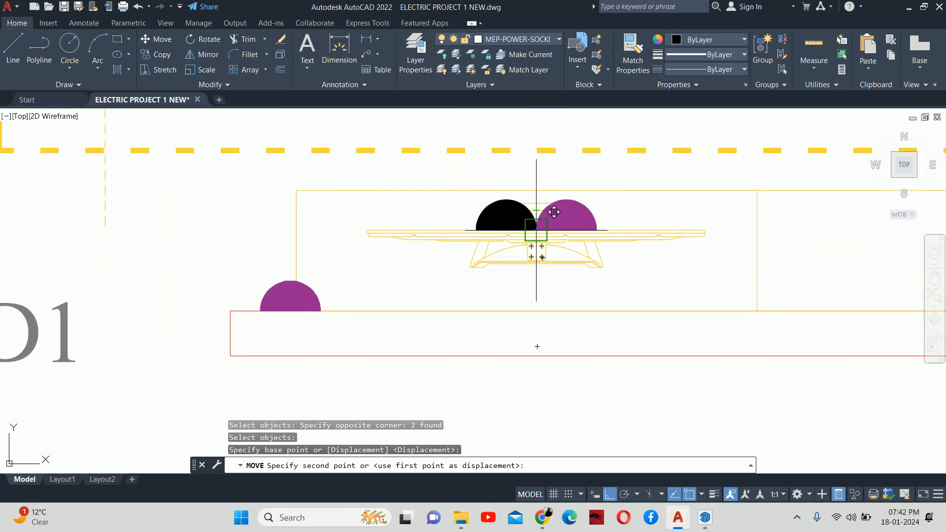
{"action": "left_click", "coordinate": [536, 230]}
{"action": "key", "text": "Escape"}
Move the black and purple pair straight down from the TV onto the wall line behind it
{"action": "type", "text": "M"}
{"action": "key", "text": "Return"}
{"action": "left_click", "coordinate": [564, 216]}
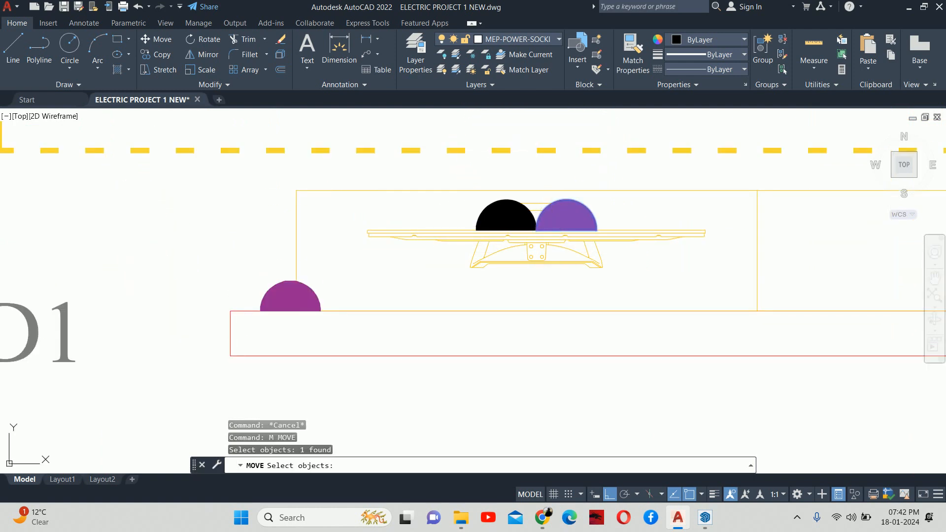
{"action": "left_click", "coordinate": [506, 217]}
{"action": "key", "text": "Return"}
{"action": "scroll", "coordinate": [601, 220], "scroll_direction": "up", "scroll_amount": 4}
{"action": "left_click", "coordinate": [597, 226]}
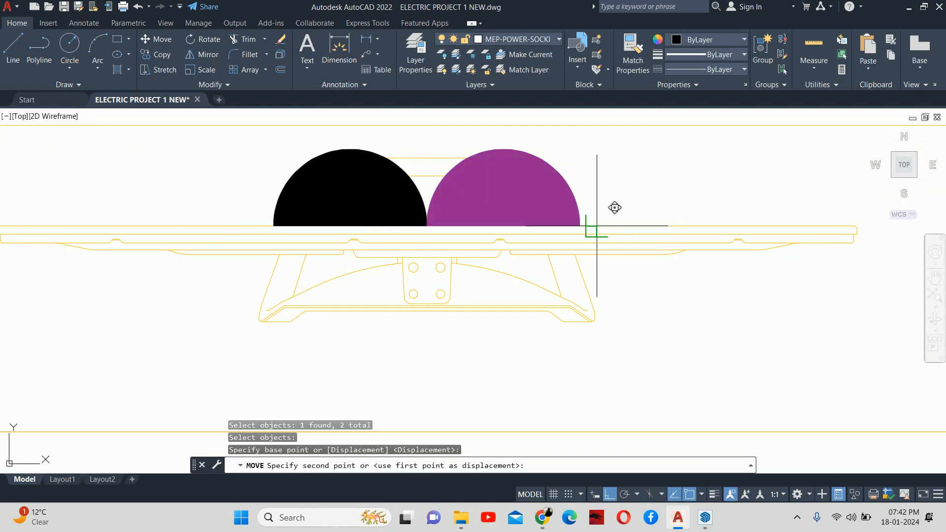
{"action": "scroll", "coordinate": [590, 366], "scroll_direction": "down", "scroll_amount": 2}
{"action": "middle_click_drag", "start_coordinate": [590, 367], "coordinate": [531, 292]}
{"action": "left_click", "coordinate": [579, 255]}
{"action": "key", "text": "Escape"}
{"action": "key", "text": "Escape"}
{"action": "key", "text": "Escape"}
{"action": "scroll", "coordinate": [574, 244], "scroll_direction": "down", "scroll_amount": 4}
{"action": "scroll", "coordinate": [541, 292], "scroll_direction": "up", "scroll_amount": 2}
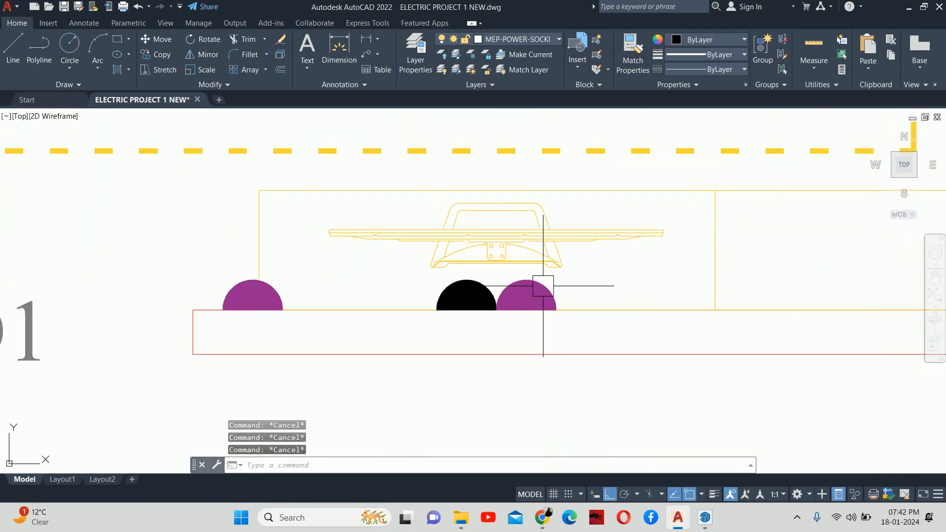
Move the purple symbol behind the TV to the right along the wall, leaving a gap from the black one
{"action": "type", "text": "m"}
{"action": "key", "text": "Return"}
{"action": "left_click", "coordinate": [541, 285]}
{"action": "key", "text": "Return"}
{"action": "left_click", "coordinate": [578, 293]}
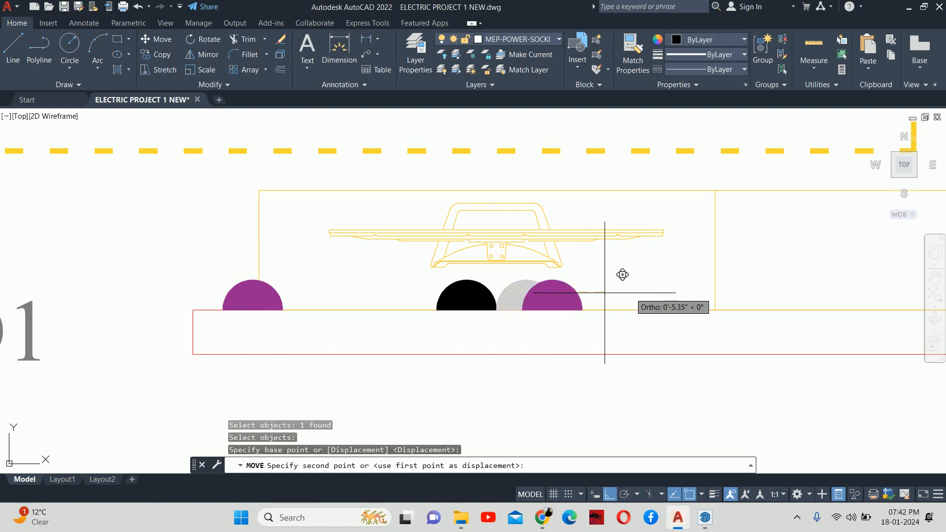
{"action": "left_click", "coordinate": [657, 291]}
{"action": "left_click", "coordinate": [469, 288]}
{"action": "type", "text": "m"}
{"action": "key", "text": "Return"}
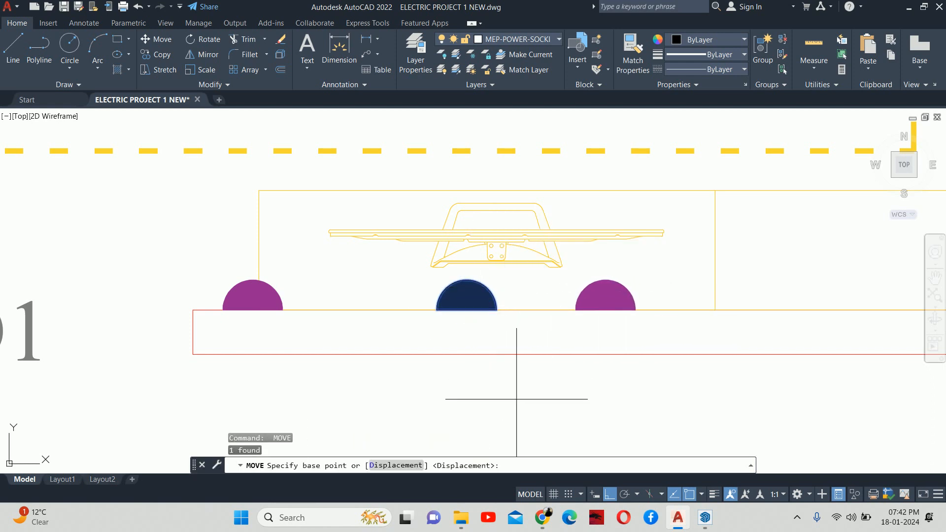
{"action": "left_click", "coordinate": [518, 398]}
{"action": "key", "text": "Escape"}
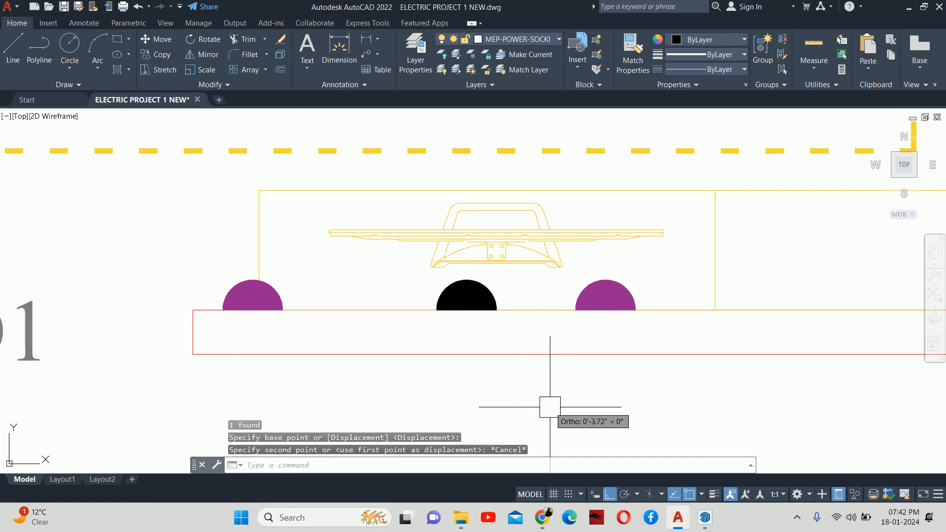
Move the black symbol by the midpoint of its flat side onto the midpoint of the TV's upper edge
{"action": "middle_click_drag", "start_coordinate": [526, 330], "coordinate": [473, 360]}
{"action": "type", "text": "m"}
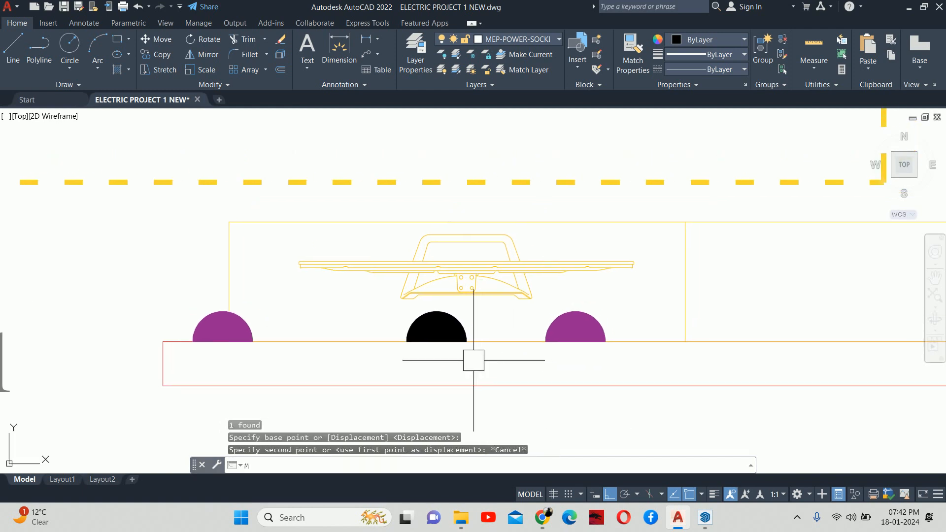
{"action": "key", "text": "Return"}
{"action": "left_click", "coordinate": [437, 330]}
{"action": "key", "text": "Return"}
{"action": "scroll", "coordinate": [440, 343], "scroll_direction": "up", "scroll_amount": 2}
{"action": "left_click", "coordinate": [442, 344]}
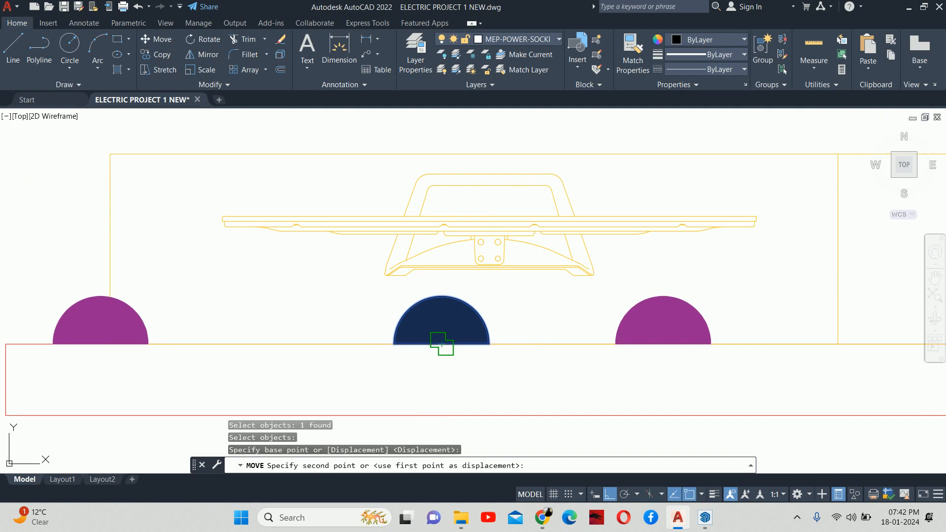
{"action": "left_click", "coordinate": [489, 217]}
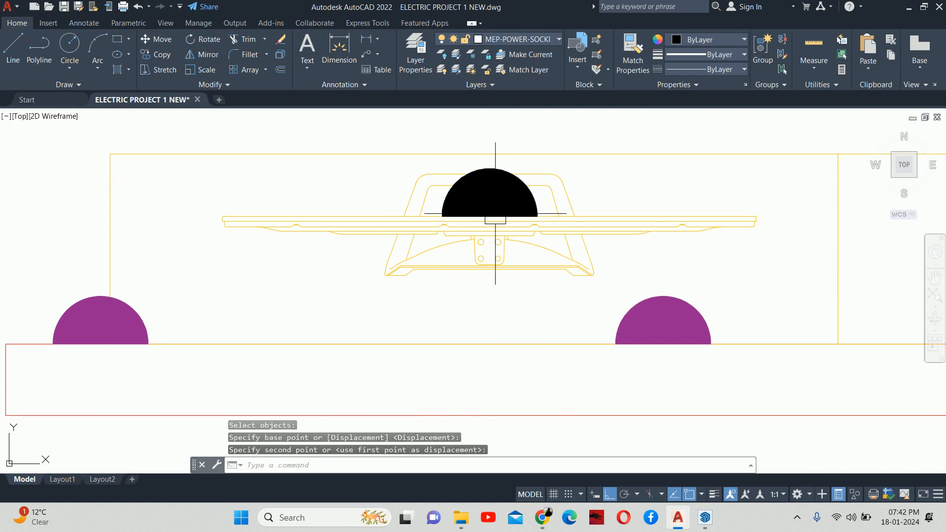
Move the black symbol from the TV's upper edge straight down onto the wall line behind it
{"action": "type", "text": "m"}
{"action": "key", "text": "Return"}
{"action": "left_click", "coordinate": [533, 212]}
{"action": "key", "text": "Return"}
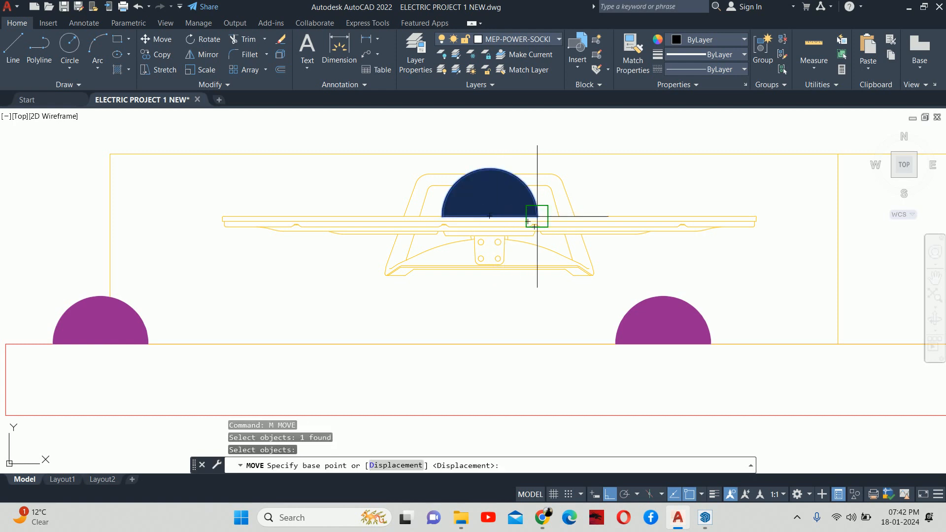
{"action": "scroll", "coordinate": [537, 216], "scroll_direction": "up", "scroll_amount": 4}
{"action": "scroll", "coordinate": [554, 198], "scroll_direction": "down", "scroll_amount": 6}
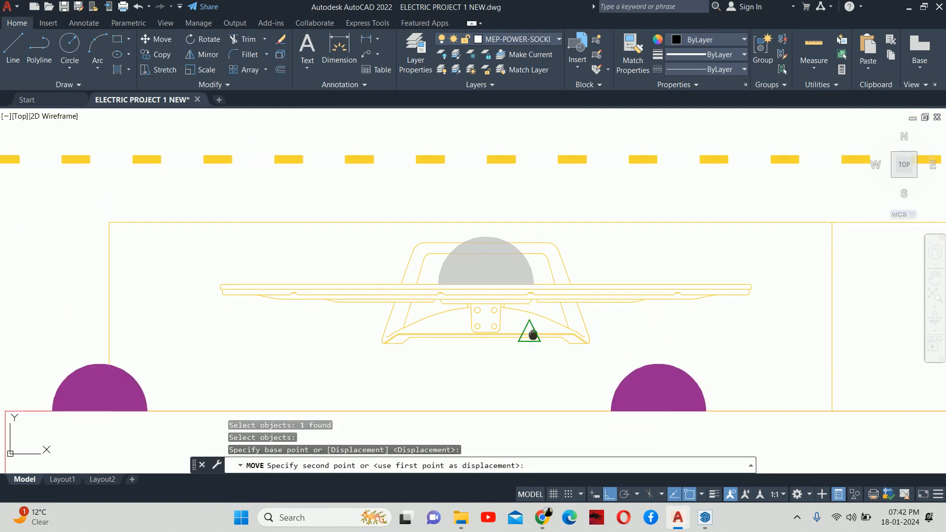
{"action": "key", "text": "Escape"}
{"action": "key", "text": "Escape"}
{"action": "key", "text": "Escape"}
{"action": "scroll", "coordinate": [519, 214], "scroll_direction": "down", "scroll_amount": 8}
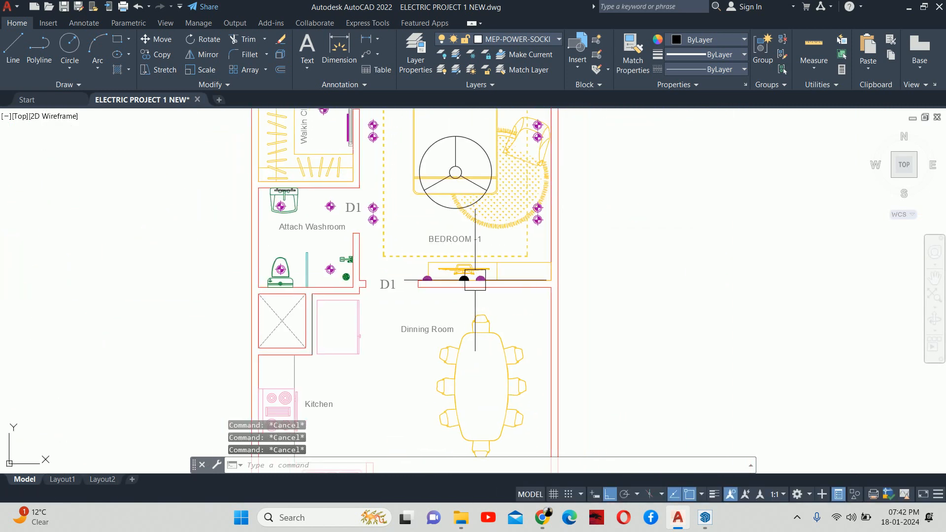
Examine the black and purple symbols placed along the wall behind the TV
{"action": "scroll", "coordinate": [470, 287], "scroll_direction": "up", "scroll_amount": 4}
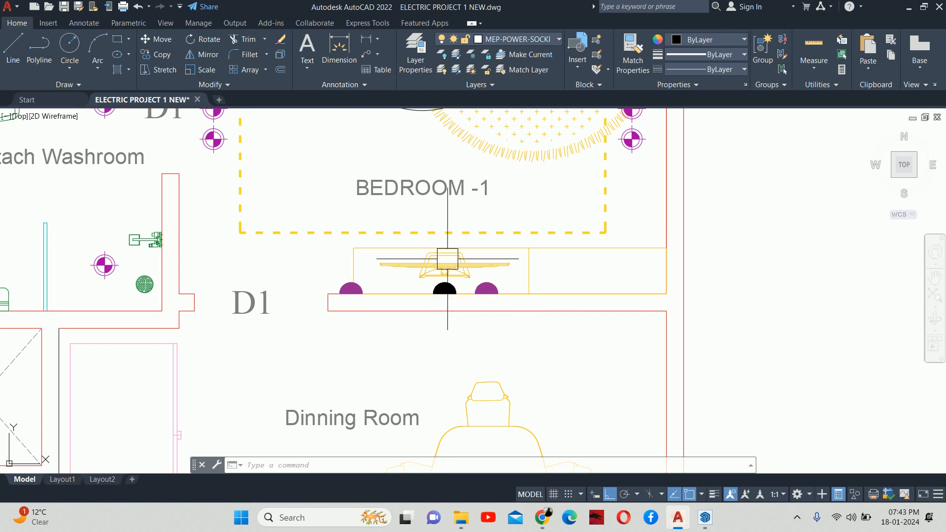
{"action": "key", "text": "Escape"}
{"action": "key", "text": "Escape"}
{"action": "key", "text": "Escape"}
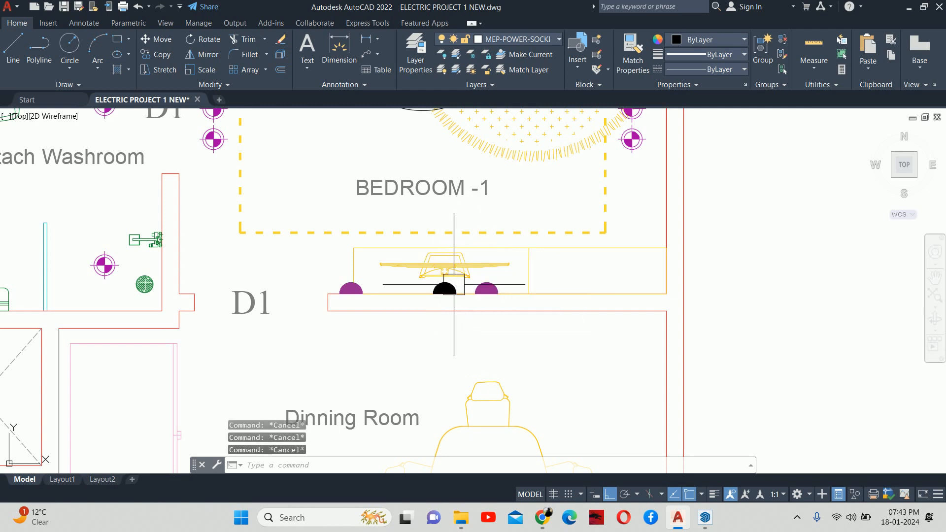
{"action": "scroll", "coordinate": [443, 285], "scroll_direction": "up", "scroll_amount": 4}
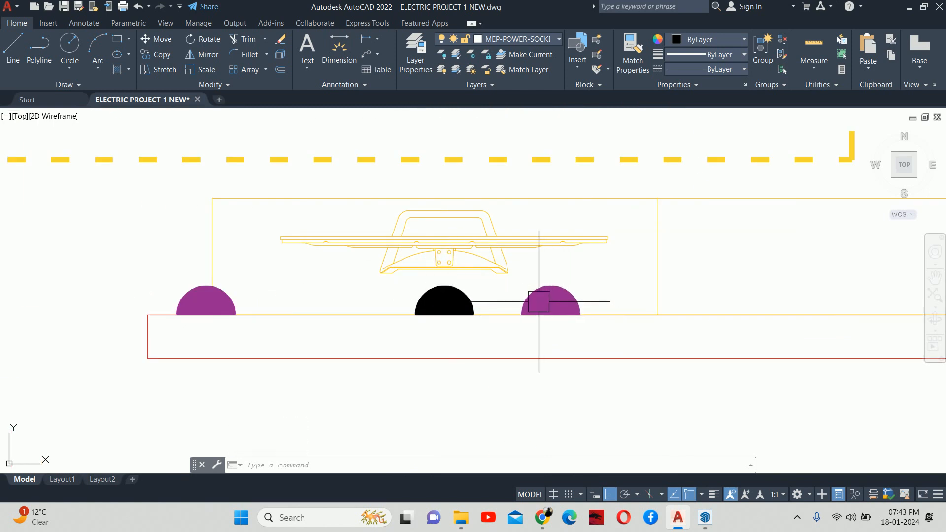
{"action": "key", "text": "Escape"}
{"action": "scroll", "coordinate": [538, 301], "scroll_direction": "down", "scroll_amount": 6}
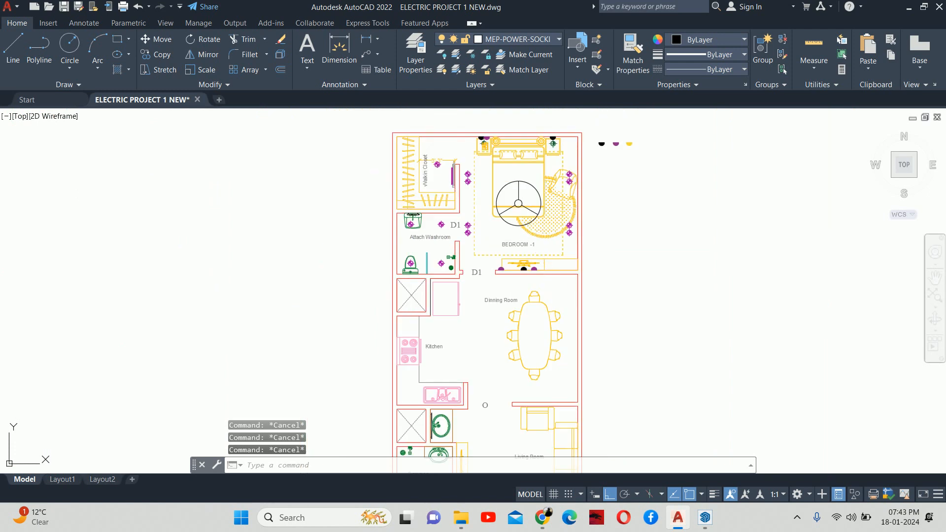
Examine the symbols at the bedside tables and the partition wall between the walk-in closet and the bedroom
{"action": "middle_click_drag", "start_coordinate": [500, 207], "coordinate": [495, 217]}
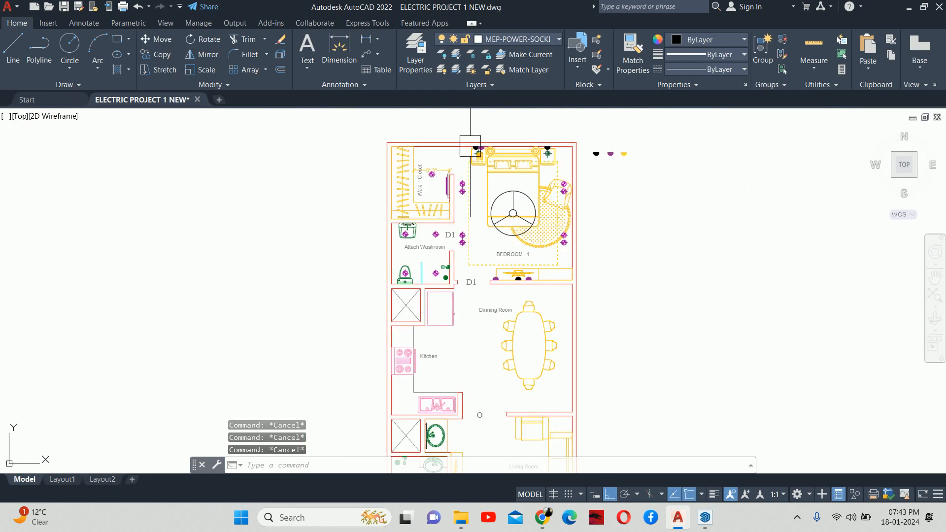
{"action": "scroll", "coordinate": [472, 141], "scroll_direction": "up", "scroll_amount": 4}
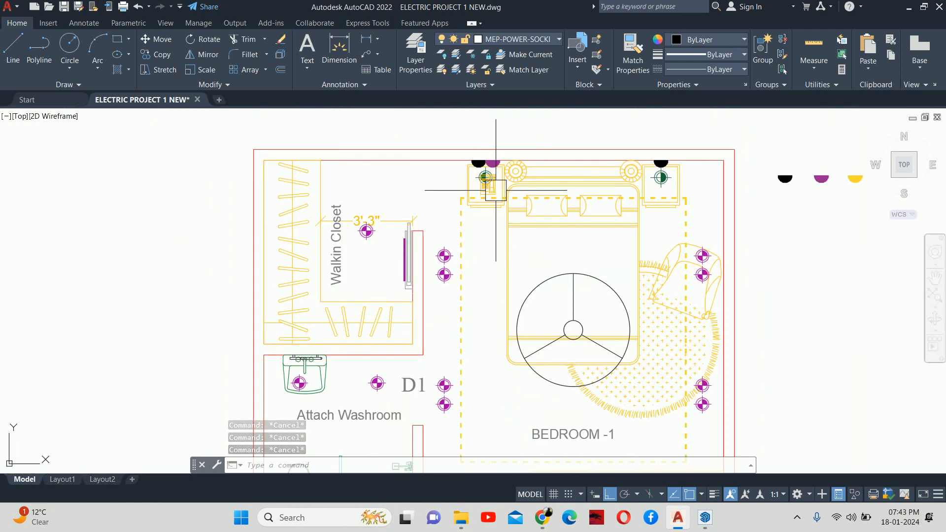
{"action": "mouse_move", "coordinate": [496, 189]}
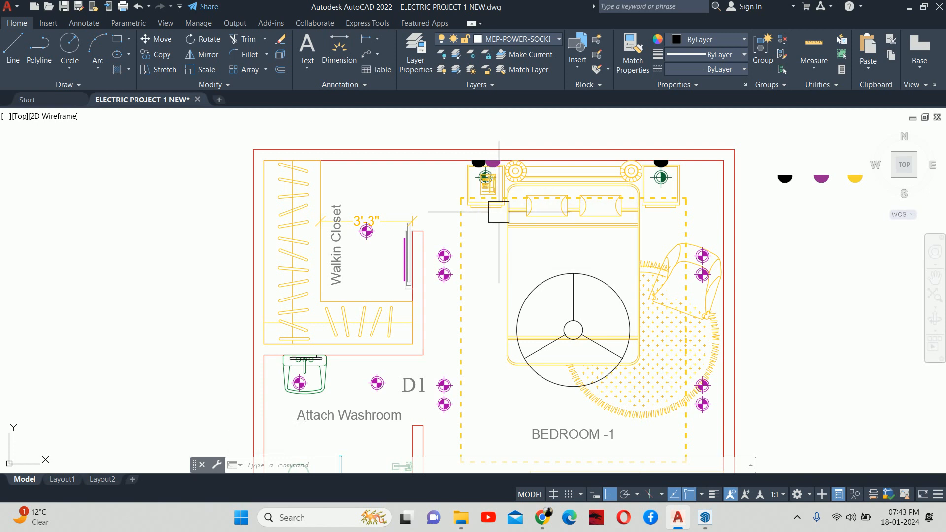
{"action": "mouse_move", "coordinate": [497, 254]}
{"action": "middle_mouse_down"}
{"action": "mouse_move", "coordinate": [497, 174]}
{"action": "mouse_move", "coordinate": [482, 266]}
{"action": "middle_mouse_up"}
{"action": "key", "text": "Escape"}
{"action": "key", "text": "Escape"}
{"action": "key", "text": "Escape"}
{"action": "scroll", "coordinate": [482, 266], "scroll_direction": "down", "scroll_amount": 2}
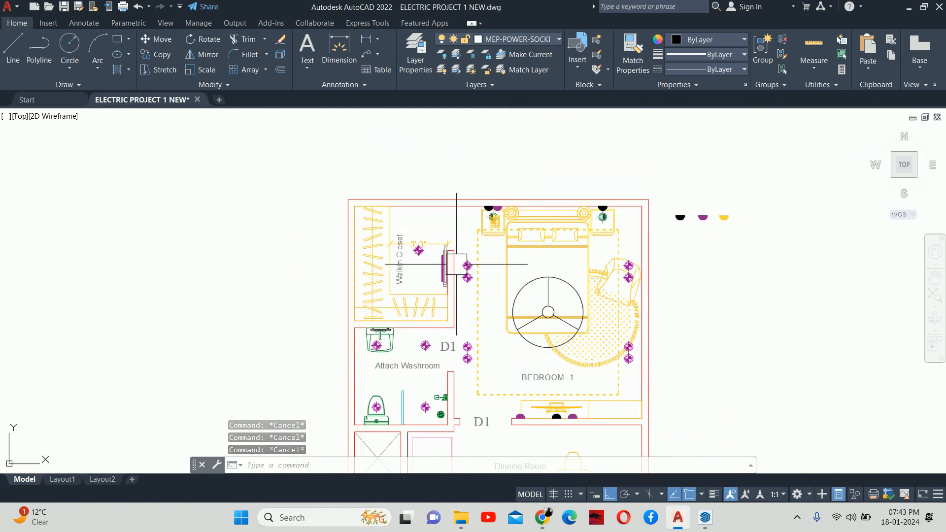
{"action": "scroll", "coordinate": [463, 262], "scroll_direction": "up", "scroll_amount": 2}
{"action": "scroll", "coordinate": [463, 263], "scroll_direction": "up", "scroll_amount": 2}
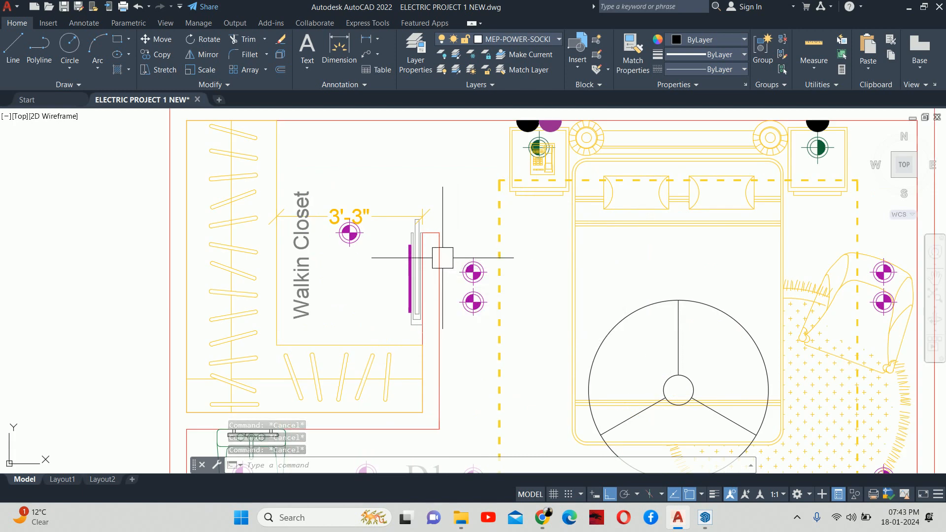
{"action": "scroll", "coordinate": [443, 259], "scroll_direction": "down", "scroll_amount": 4}
{"action": "middle_click_drag", "start_coordinate": [605, 237], "coordinate": [546, 251]}
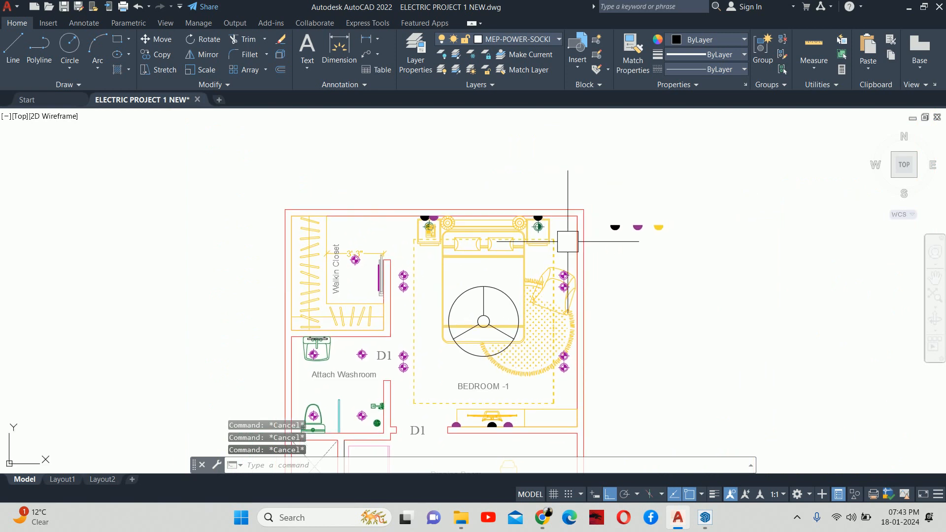
Rotate the spare purple symbol outside the plan 90° counterclockwise about the midpoint of its flat side
{"action": "type", "text": "c"}
{"action": "key", "text": "BackSpace"}
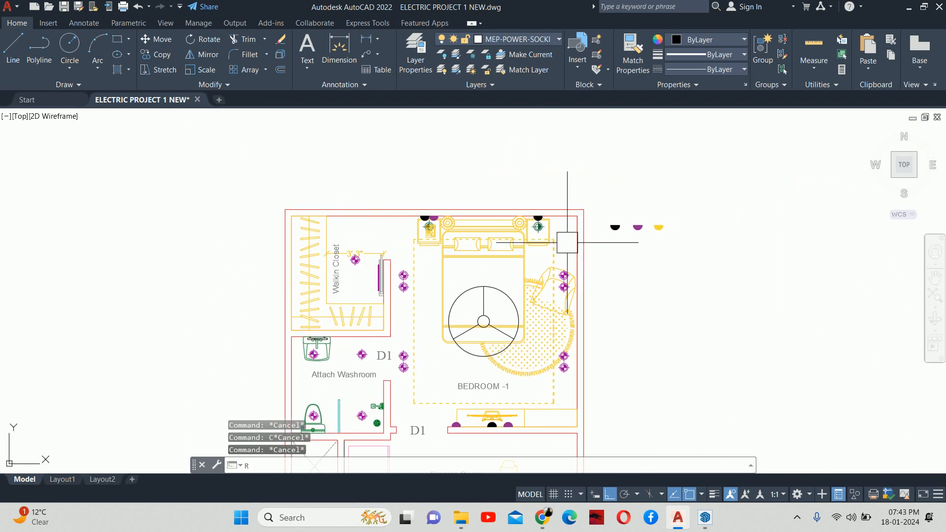
{"action": "type", "text": "ro"}
{"action": "key", "text": "Return"}
{"action": "scroll", "coordinate": [655, 220], "scroll_direction": "up", "scroll_amount": 3}
{"action": "left_click", "coordinate": [622, 230]}
{"action": "key", "text": "Return"}
{"action": "scroll", "coordinate": [620, 226], "scroll_direction": "up", "scroll_amount": 5}
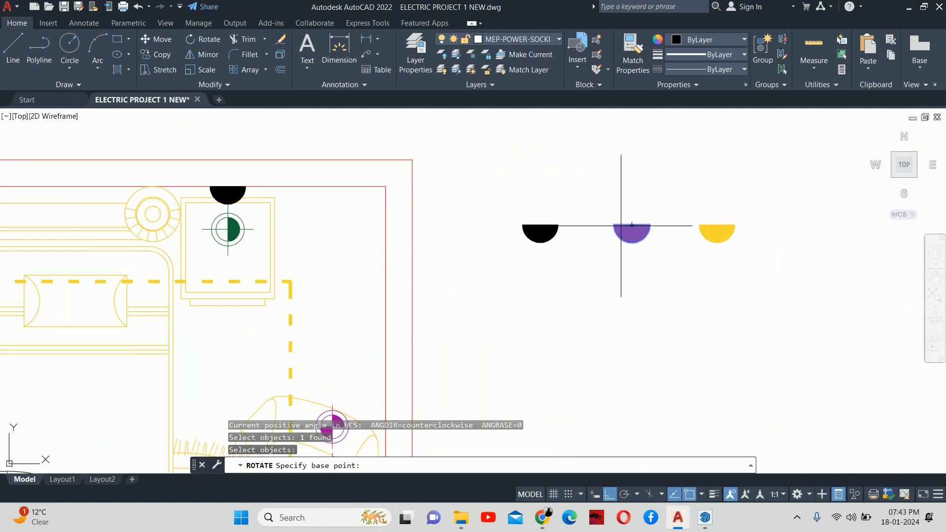
{"action": "left_click", "coordinate": [632, 225]}
{"action": "left_click", "coordinate": [625, 153]}
{"action": "key", "text": "Escape"}
{"action": "key", "text": "Escape"}
Move the rotated purple symbol by its flat side's midpoint onto the bedroom-side end corner of the walk-in closet's partition wall
{"action": "type", "text": "m"}
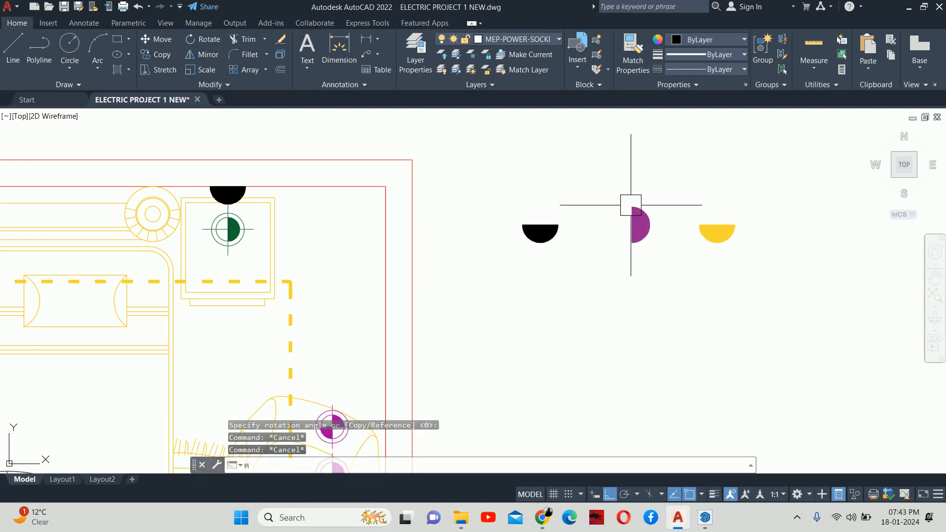
{"action": "key", "text": "Return"}
{"action": "left_click", "coordinate": [636, 218]}
{"action": "key", "text": "Return"}
{"action": "scroll", "coordinate": [631, 222], "scroll_direction": "up", "scroll_amount": 4}
{"action": "left_click", "coordinate": [630, 233]}
{"action": "scroll", "coordinate": [296, 315], "scroll_direction": "down", "scroll_amount": 4}
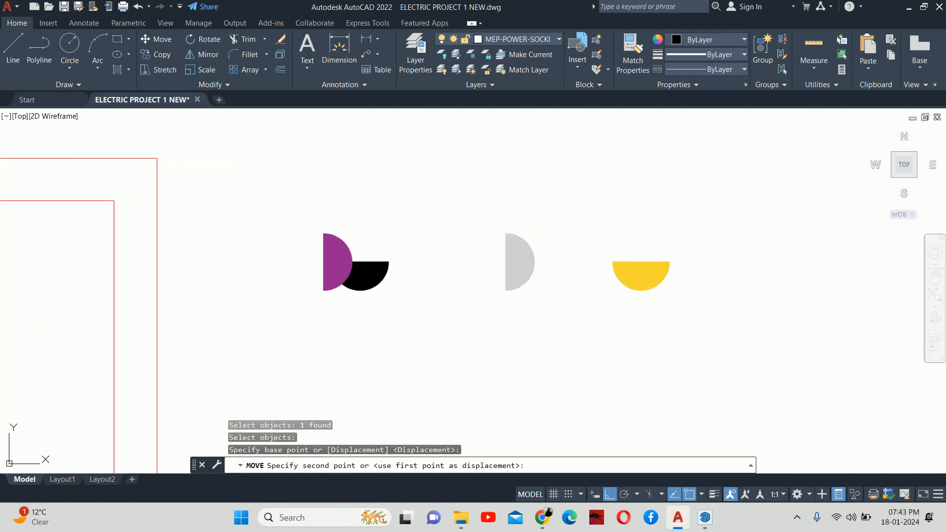
{"action": "middle_click_drag", "start_coordinate": [292, 315], "coordinate": [788, 183]}
{"action": "scroll", "coordinate": [788, 184], "scroll_direction": "down", "scroll_amount": 5}
{"action": "scroll", "coordinate": [370, 215], "scroll_direction": "up", "scroll_amount": 4}
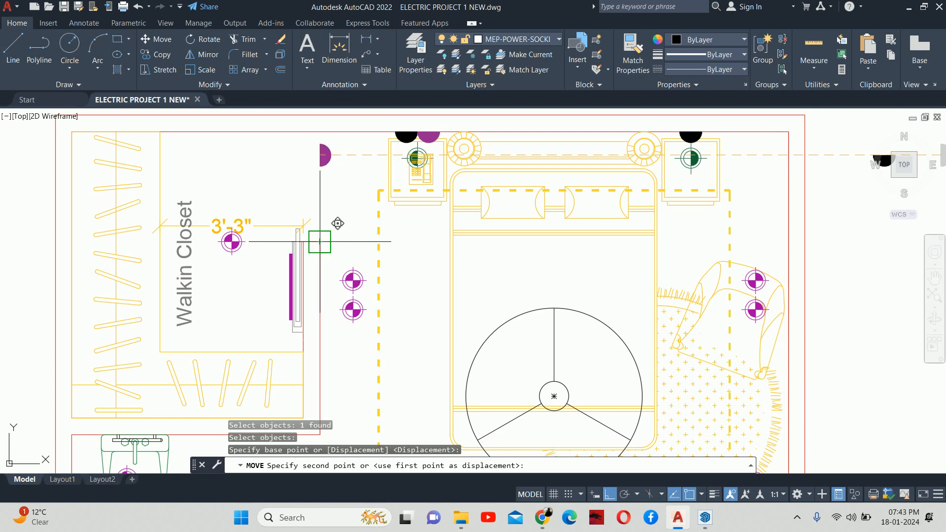
{"action": "key", "text": "Escape"}
{"action": "key", "text": "Escape"}
Move the purple symbol 6 inches down along the bedroom face of the partition wall
{"action": "scroll", "coordinate": [327, 246], "scroll_direction": "up", "scroll_amount": 3}
{"action": "type", "text": "m"}
{"action": "key", "text": "Return"}
{"action": "left_click", "coordinate": [329, 241]}
{"action": "key", "text": "Return"}
{"action": "left_click", "coordinate": [355, 224]}
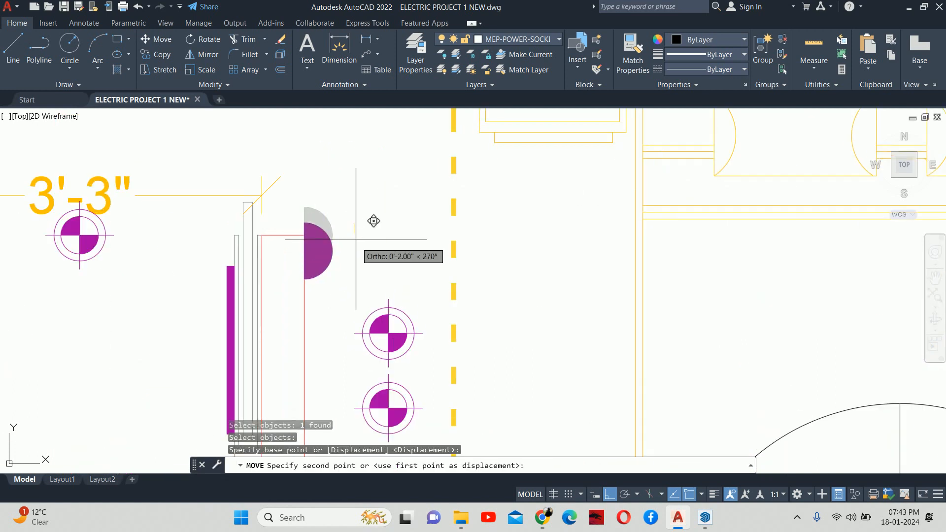
{"action": "key", "text": "Return"}
{"action": "key", "text": "Escape"}
{"action": "key", "text": "Escape"}
{"action": "scroll", "coordinate": [363, 233], "scroll_direction": "down", "scroll_amount": 3}
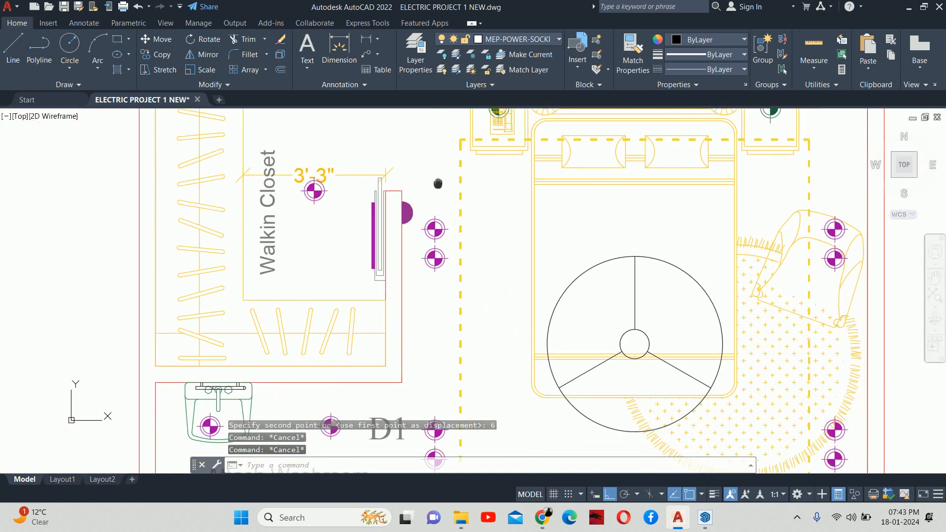
Examine the purple symbol on the partition wall and the grey unit on the wall's closet side
{"action": "scroll", "coordinate": [364, 232], "scroll_direction": "up", "scroll_amount": 3}
{"action": "middle_click_drag", "start_coordinate": [446, 232], "coordinate": [477, 265]}
{"action": "scroll", "coordinate": [476, 265], "scroll_direction": "down", "scroll_amount": 2}
{"action": "key", "text": "Escape"}
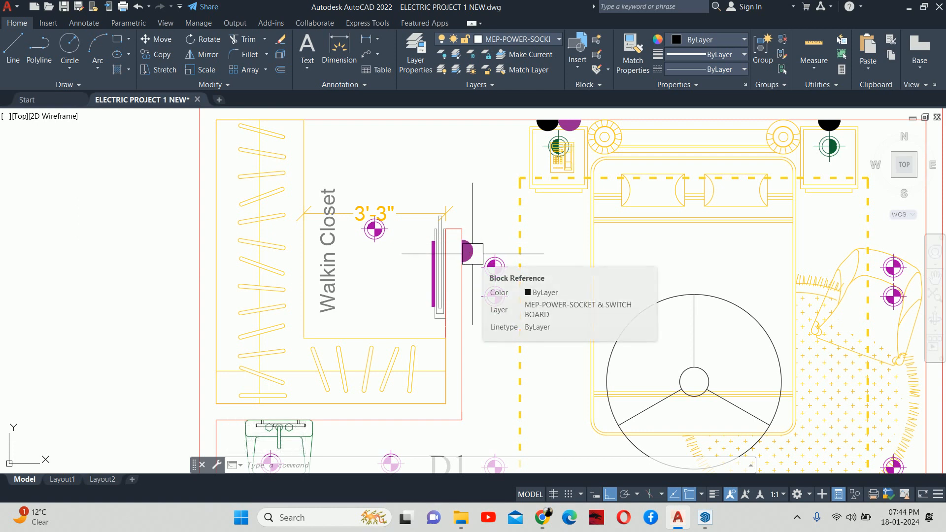
{"action": "key", "text": "Escape"}
{"action": "key", "text": "Escape"}
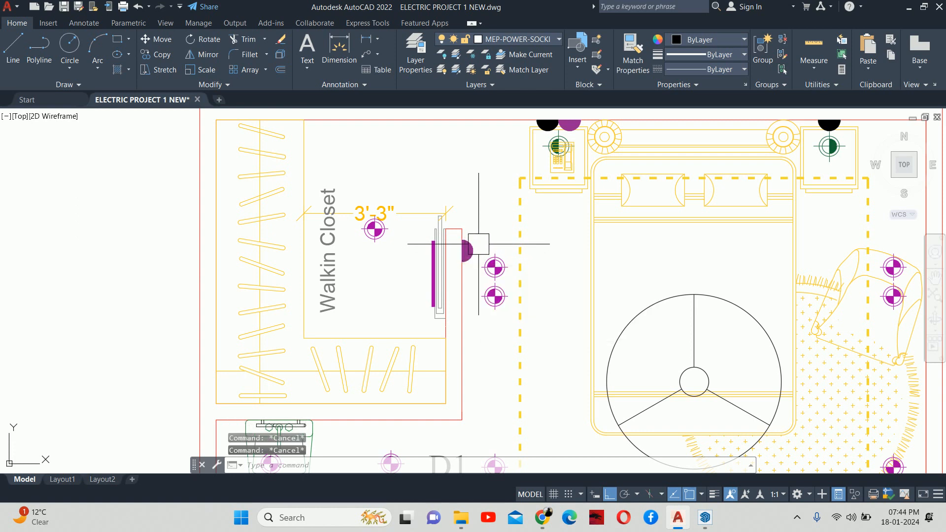
{"action": "middle_click_drag", "start_coordinate": [487, 240], "coordinate": [564, 216]}
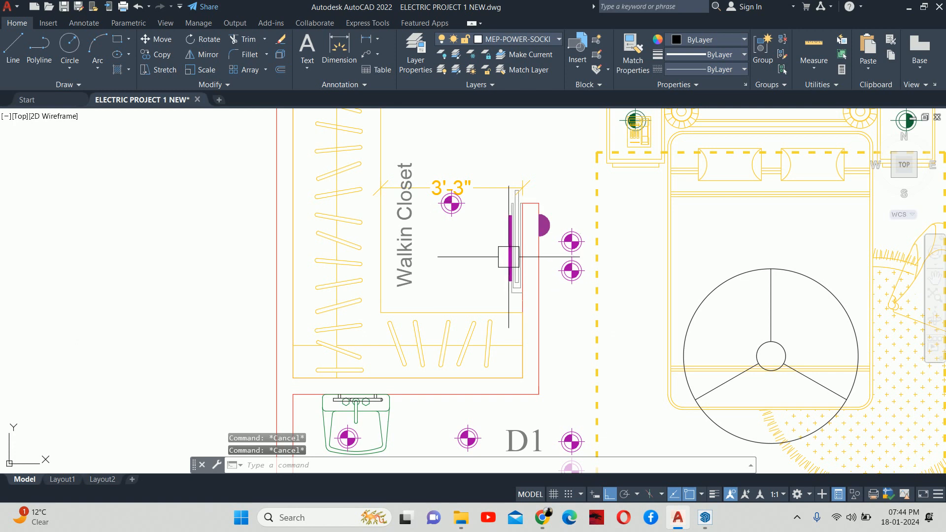
{"action": "scroll", "coordinate": [511, 214], "scroll_direction": "up", "scroll_amount": 3}
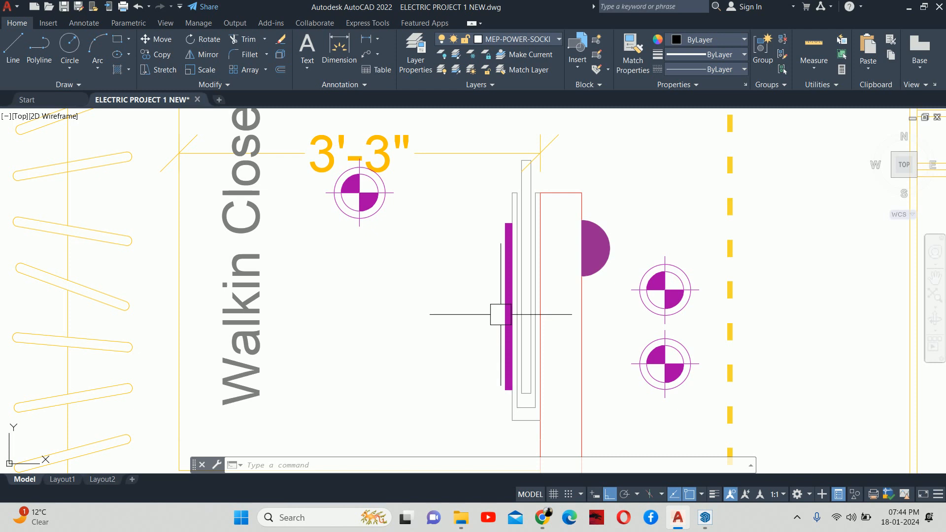
{"action": "scroll", "coordinate": [500, 309], "scroll_direction": "down", "scroll_amount": 3}
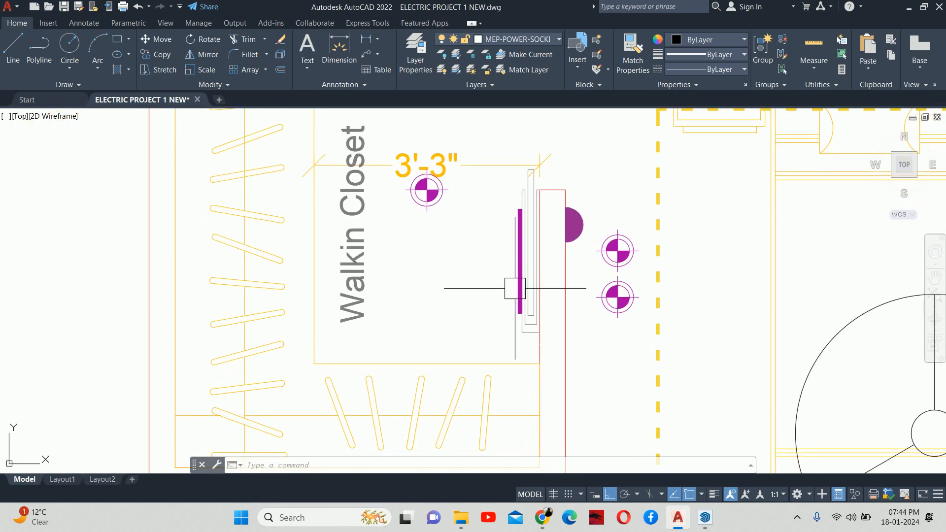
{"action": "key", "text": "Escape"}
Measure the gap between the grey unit's lower end and the closet shelf corner with a linear dimension, without placing it
{"action": "scroll", "coordinate": [512, 294], "scroll_direction": "up", "scroll_amount": 4}
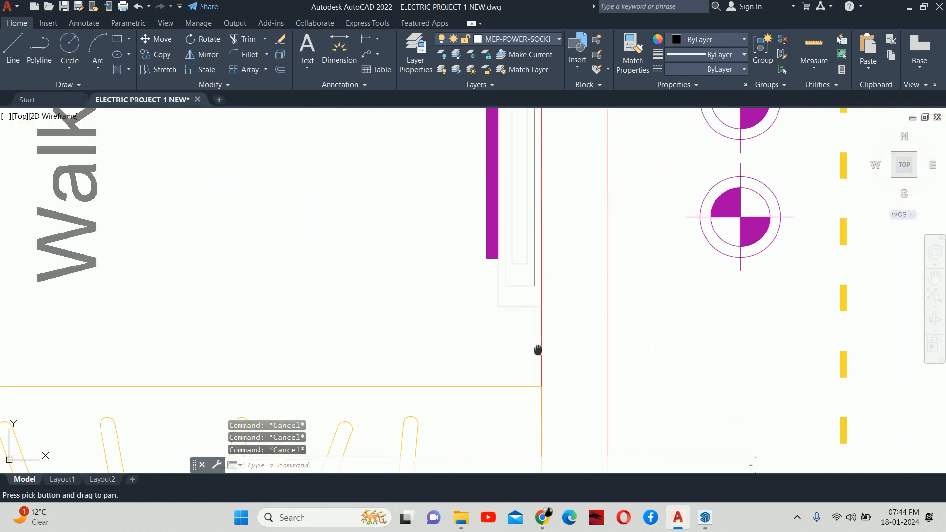
{"action": "scroll", "coordinate": [537, 351], "scroll_direction": "down", "scroll_amount": 2}
{"action": "type", "text": "DLI"}
{"action": "key", "text": "Return"}
{"action": "left_click", "coordinate": [532, 316]}
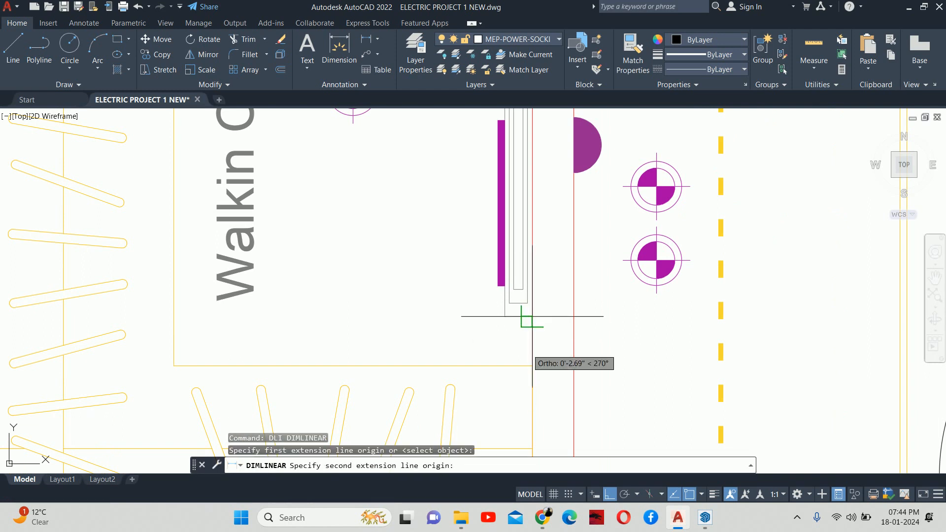
{"action": "left_click", "coordinate": [532, 366]}
{"action": "key", "text": "Escape"}
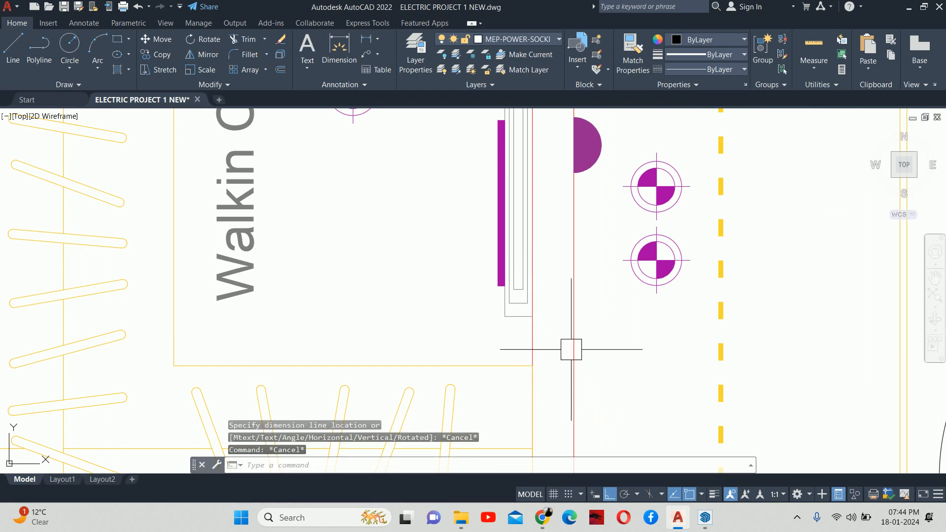
Examine the walk-in closet's walls and the stretch of partition wall around the grey unit
{"action": "scroll", "coordinate": [535, 312], "scroll_direction": "down", "scroll_amount": 2}
{"action": "scroll", "coordinate": [535, 311], "scroll_direction": "down", "scroll_amount": 2}
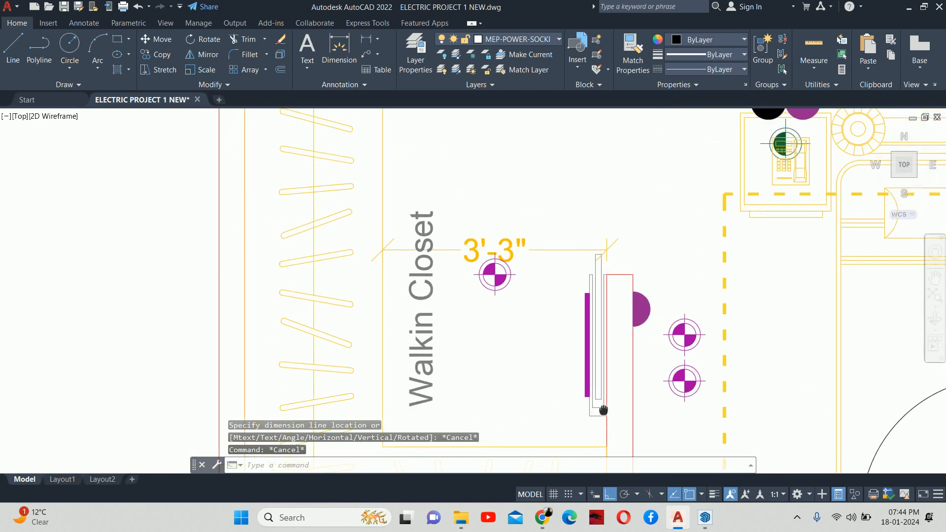
{"action": "key", "text": "Escape"}
{"action": "key", "text": "Escape"}
{"action": "scroll", "coordinate": [573, 331], "scroll_direction": "down", "scroll_amount": 1}
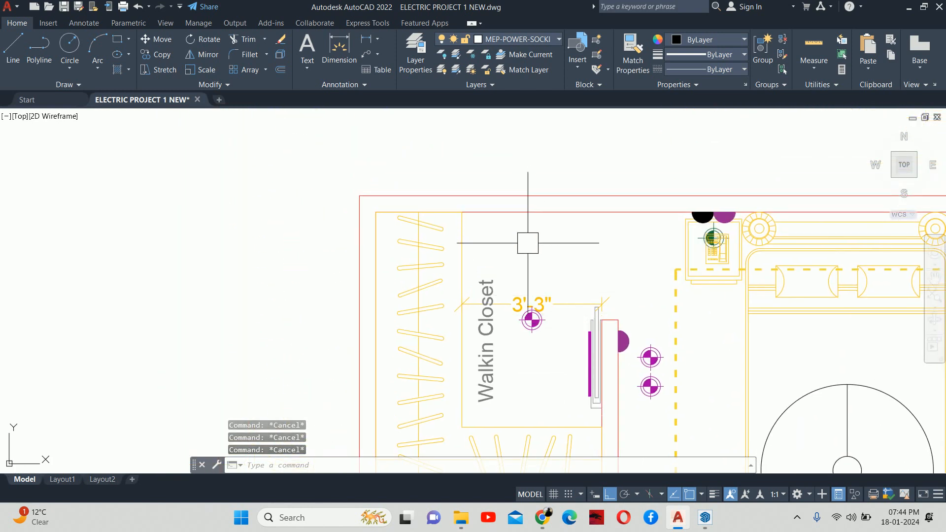
{"action": "middle_click_drag", "start_coordinate": [524, 345], "coordinate": [528, 270]}
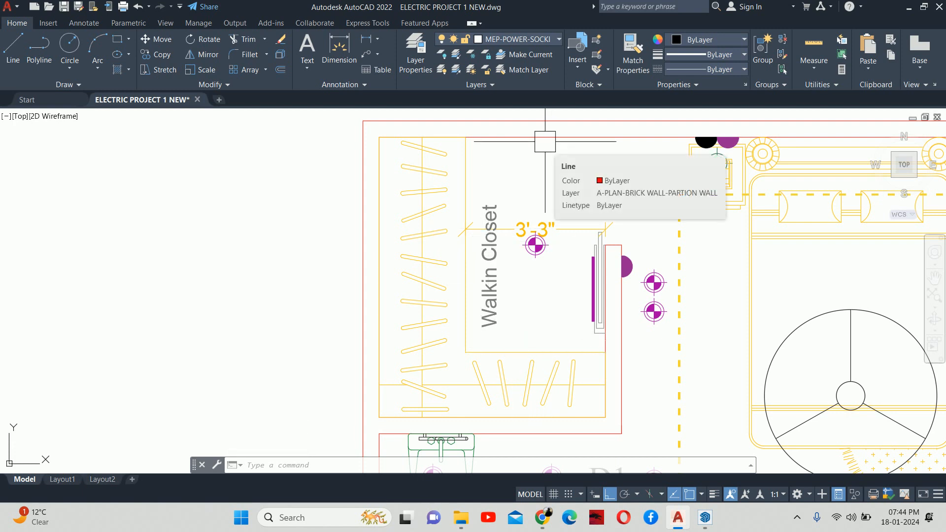
{"action": "key", "text": "Escape"}
{"action": "key", "text": "Escape"}
{"action": "key", "text": "Escape"}
{"action": "scroll", "coordinate": [542, 197], "scroll_direction": "down", "scroll_amount": 3}
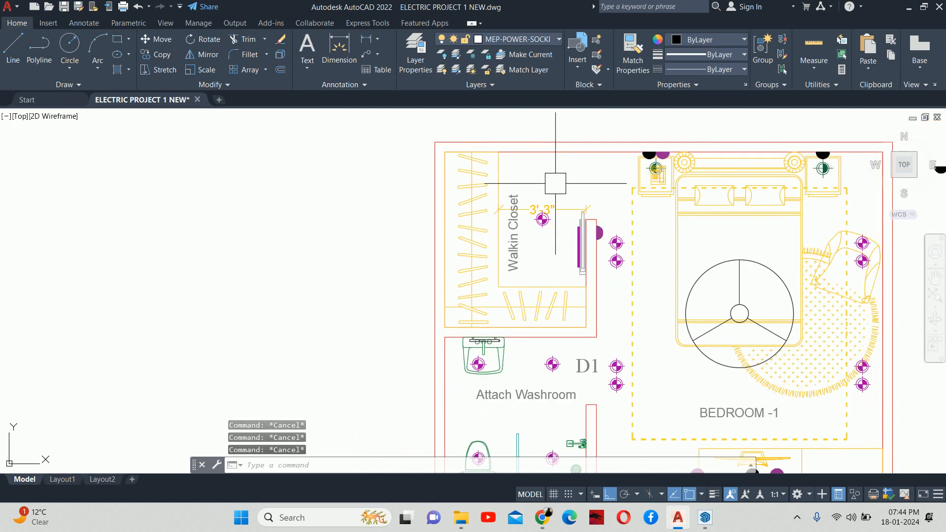
{"action": "scroll", "coordinate": [585, 206], "scroll_direction": "up", "scroll_amount": 2}
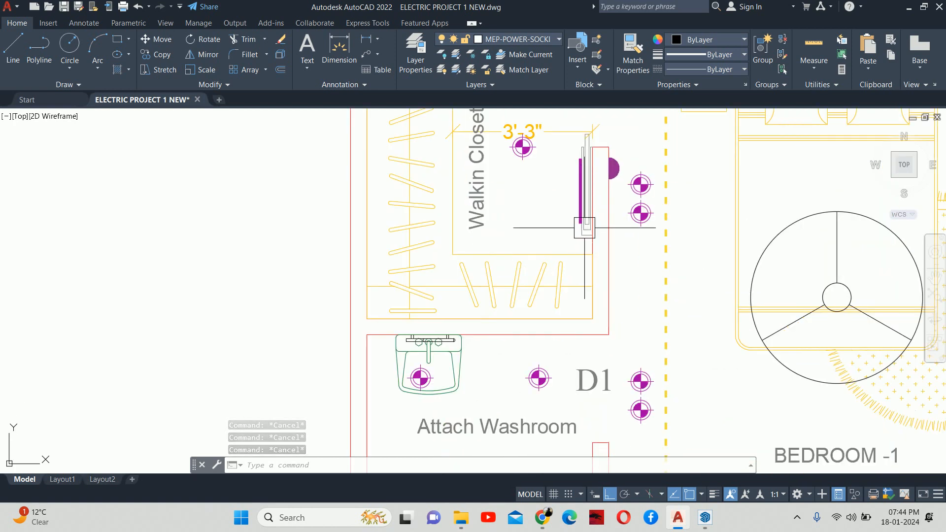
{"action": "middle_click_drag", "start_coordinate": [611, 206], "coordinate": [611, 230]}
{"action": "scroll", "coordinate": [602, 264], "scroll_direction": "up", "scroll_amount": 4}
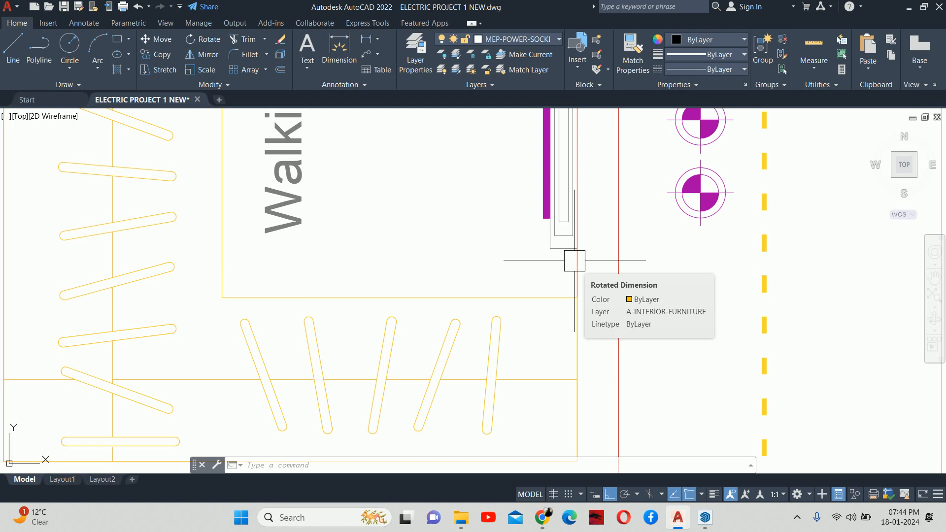
{"action": "scroll", "coordinate": [560, 253], "scroll_direction": "down", "scroll_amount": 4}
{"action": "key", "text": "Escape"}
{"action": "key", "text": "Escape"}
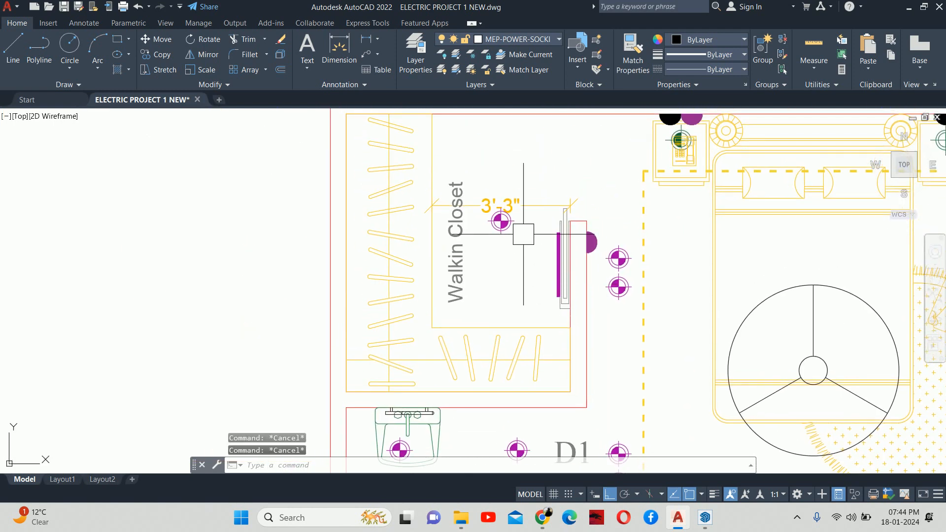
Switch to the Pinterest page in Chrome and search for "ELECTRICAL POINT IN DRESSER"
{"action": "key", "text": "Escape"}
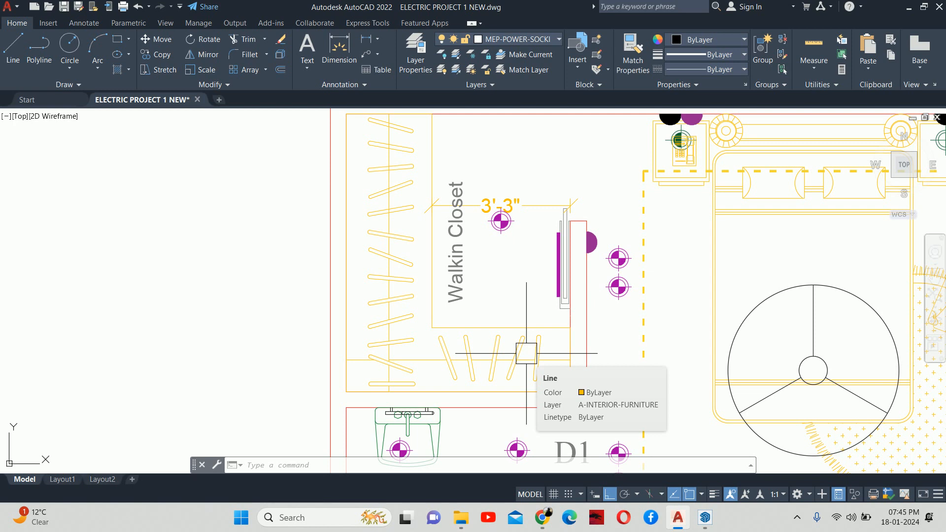
{"action": "left_click", "coordinate": [543, 517]}
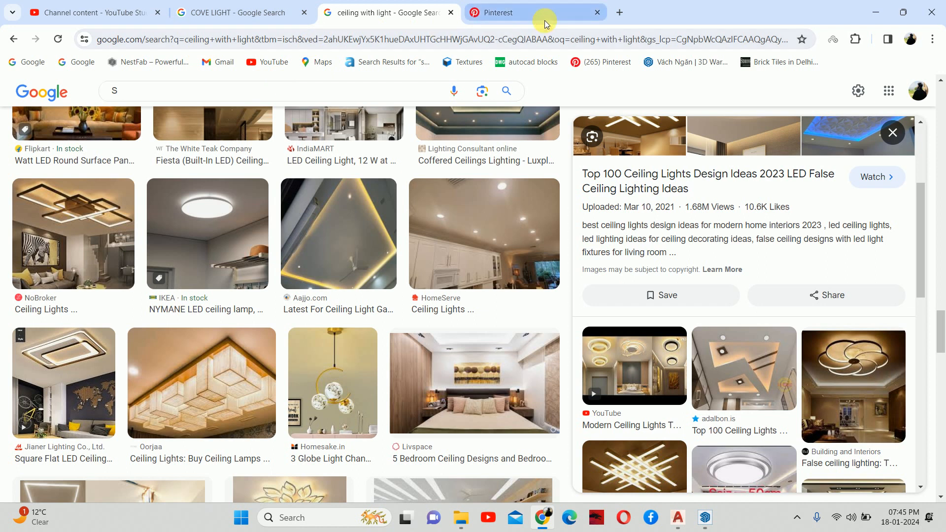
{"action": "left_click", "coordinate": [545, 20]}
{"action": "left_click", "coordinate": [239, 96]}
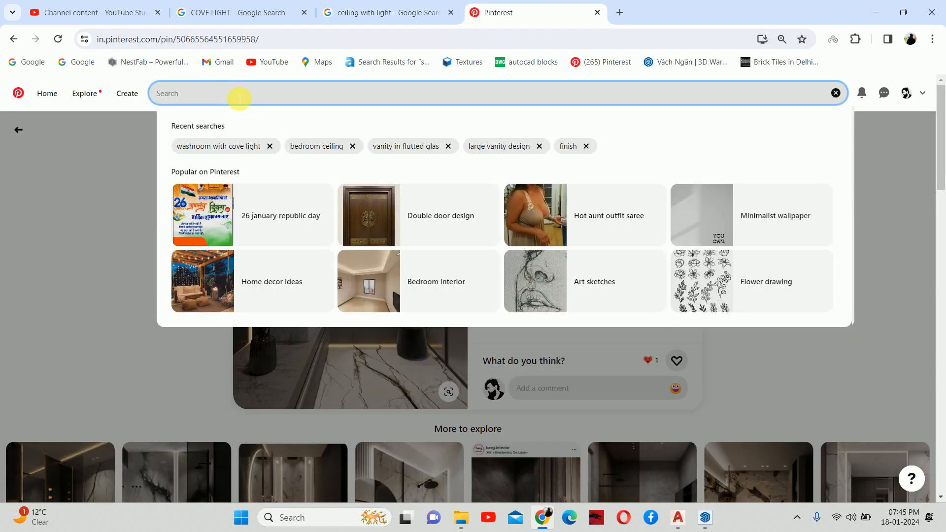
{"action": "type", "text": "LEE"}
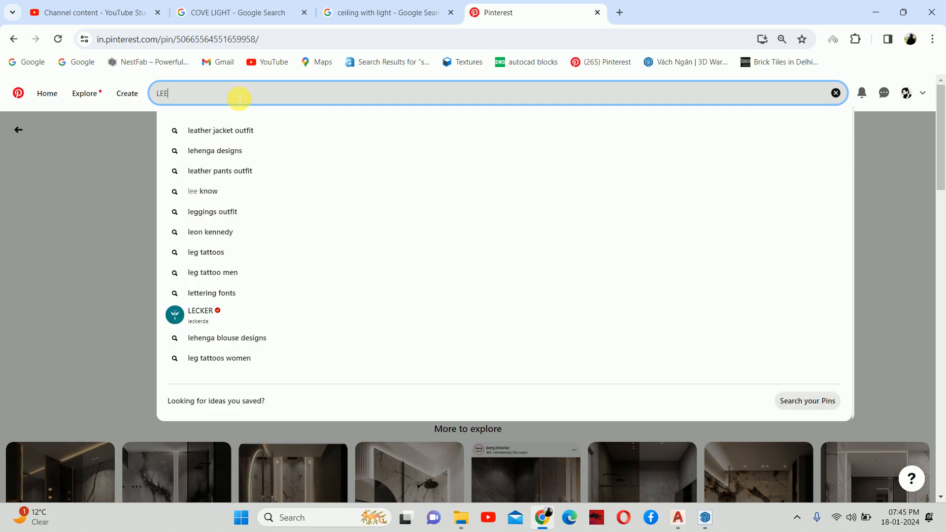
{"action": "key", "text": "BackSpace"}
{"action": "key", "text": "BackSpace"}
{"action": "key", "text": "BackSpace"}
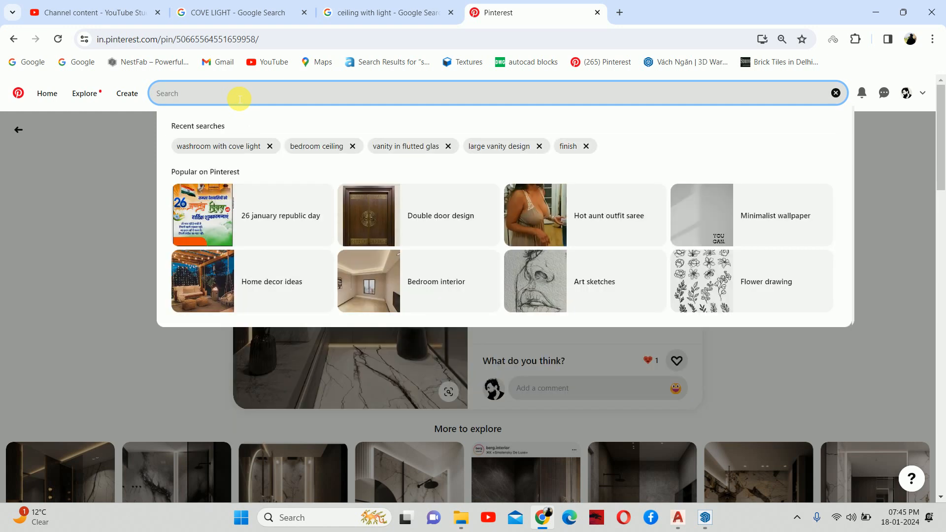
{"action": "type", "text": "ELEC"}
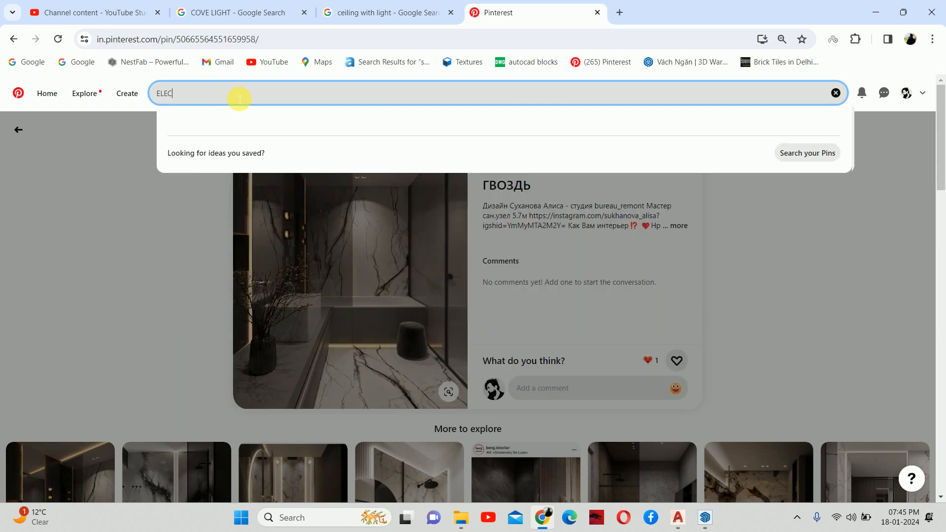
{"action": "type", "text": "TRICAL "}
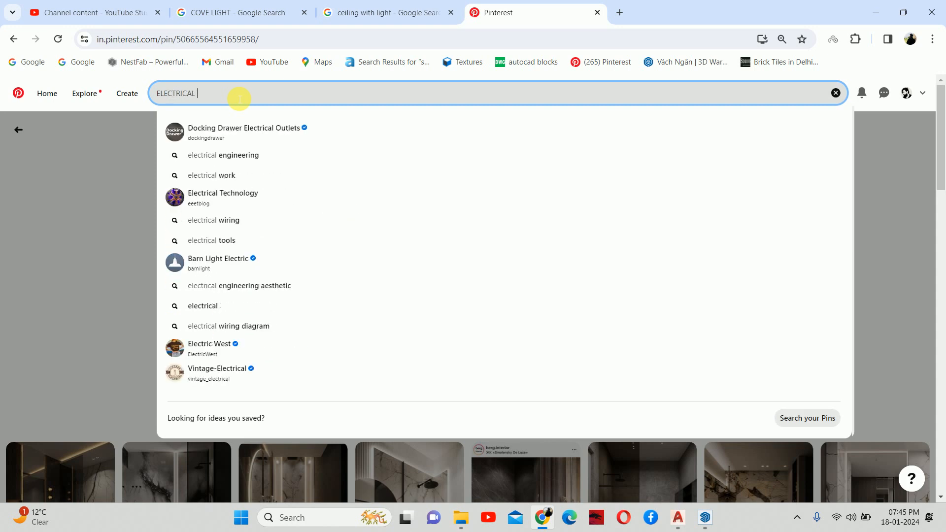
{"action": "type", "text": "P"}
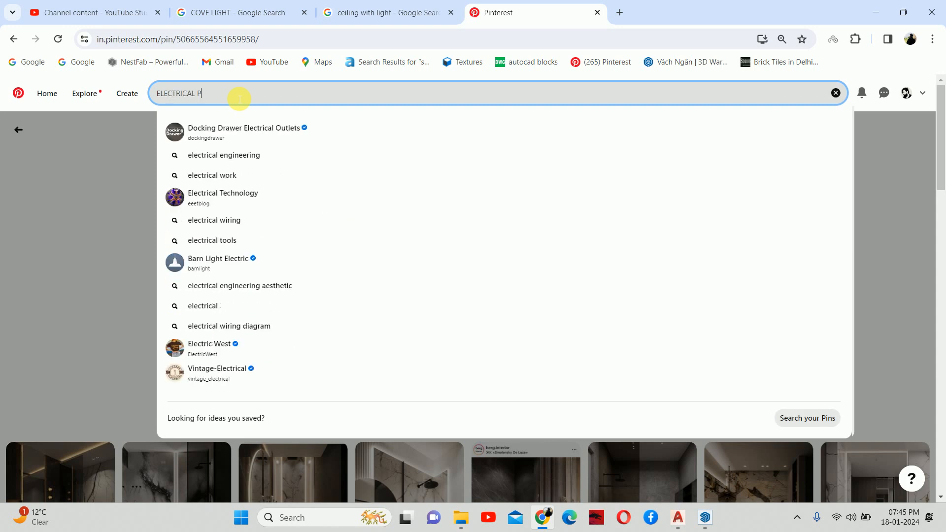
{"action": "type", "text": "OINT IN"}
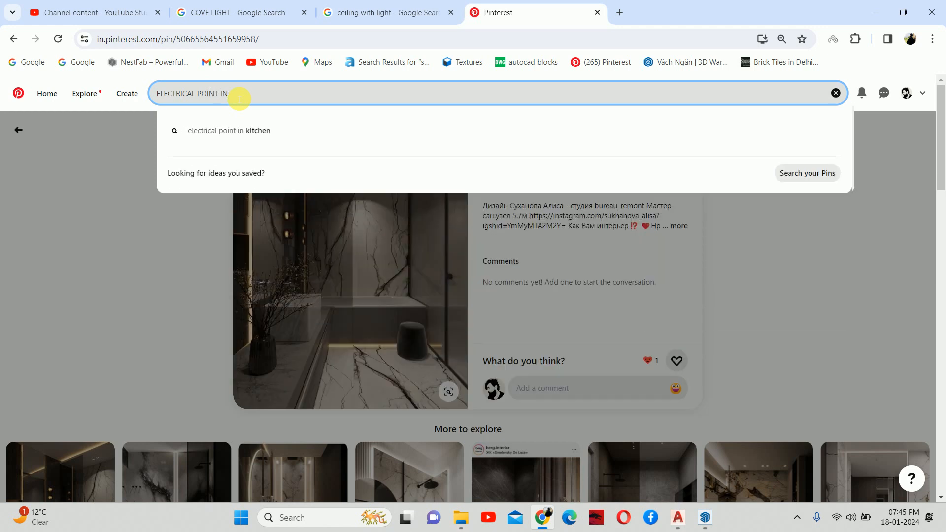
{"action": "type", "text": " DRA"}
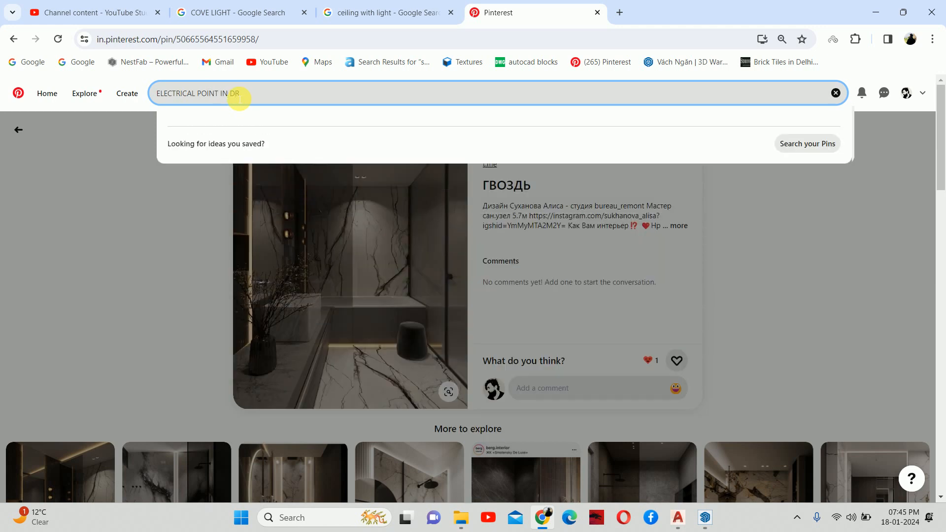
{"action": "type", "text": "ESSER"}
{"action": "key", "text": "Return"}
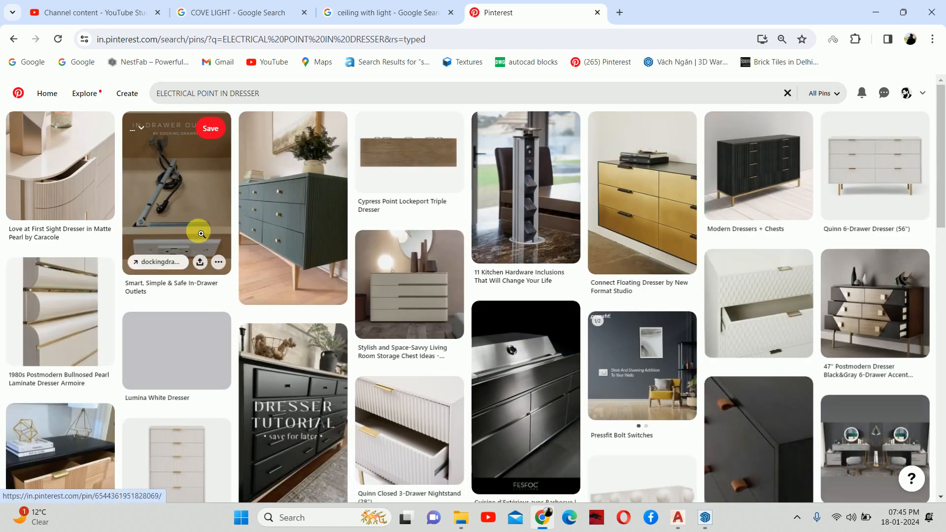
Look through the dresser pins and refine the search to "ELECTRICAL POINTS IN DRESSER"
{"action": "scroll", "coordinate": [507, 200], "scroll_direction": "down", "scroll_amount": 1}
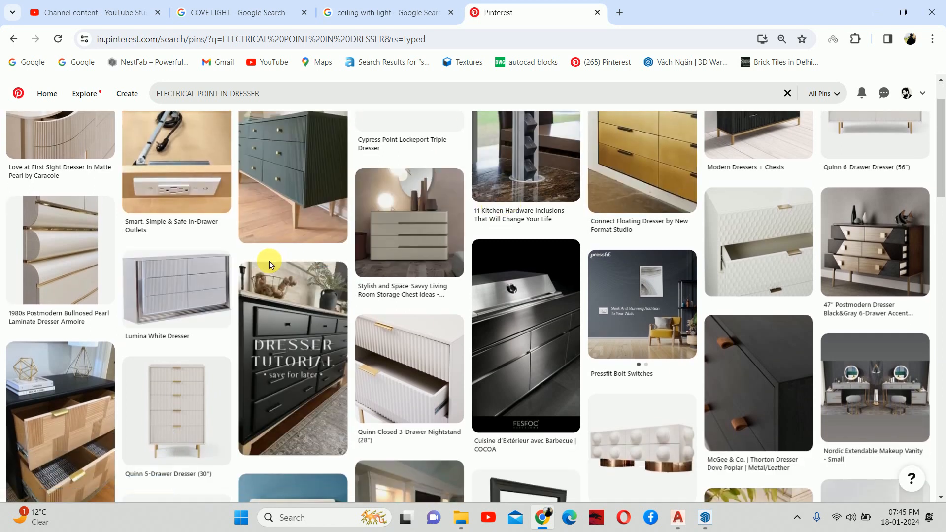
{"action": "scroll", "coordinate": [272, 262], "scroll_direction": "down", "scroll_amount": 1}
{"action": "scroll", "coordinate": [273, 261], "scroll_direction": "down", "scroll_amount": 2}
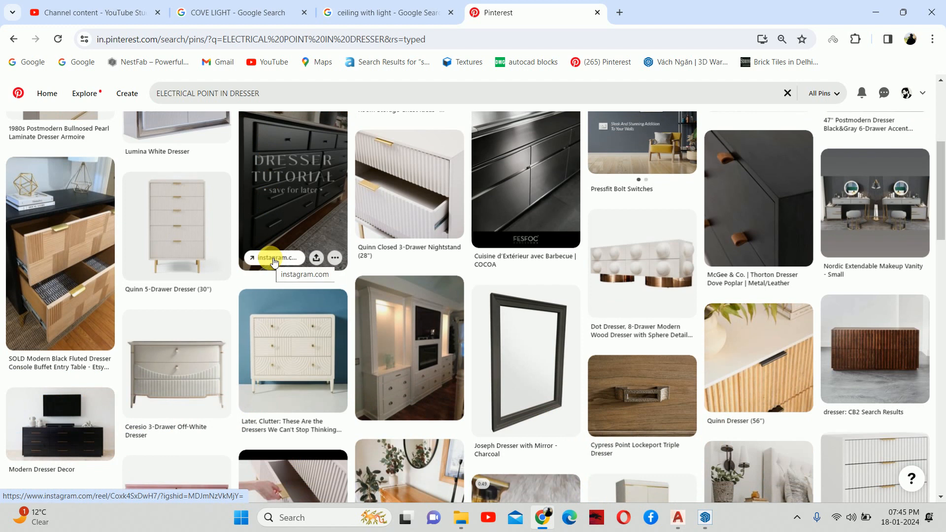
{"action": "scroll", "coordinate": [273, 260], "scroll_direction": "down", "scroll_amount": 3}
{"action": "scroll", "coordinate": [272, 256], "scroll_direction": "up", "scroll_amount": 5}
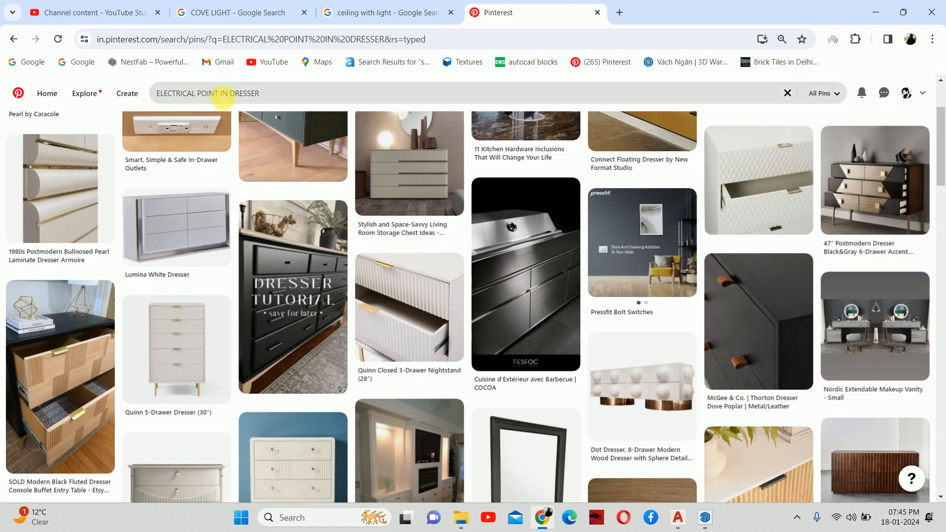
{"action": "left_click_drag", "start_coordinate": [219, 93], "coordinate": [207, 94]}
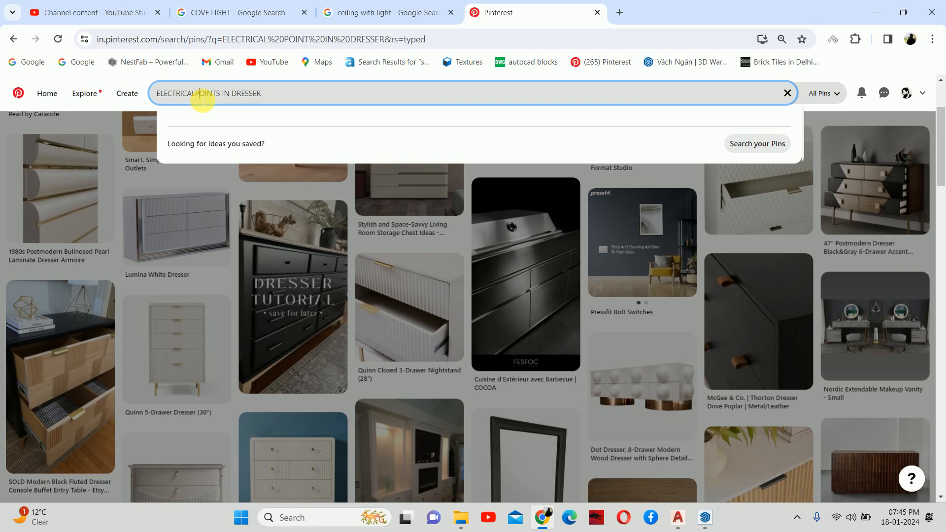
{"action": "key", "text": "Return"}
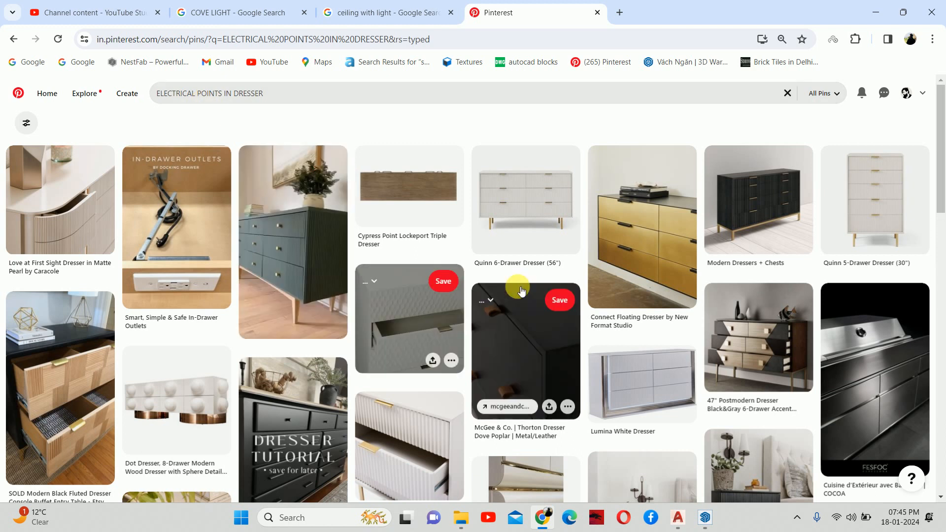
View the In-Drawer Outlets pin, the related hair tool drawer pin and the salon styling station pin
{"action": "left_click", "coordinate": [190, 207]}
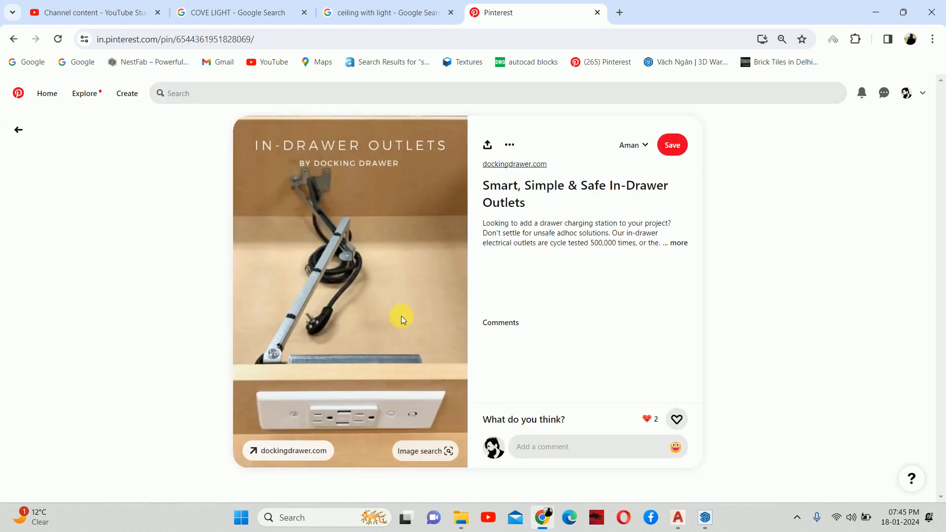
{"action": "scroll", "coordinate": [338, 241], "scroll_direction": "down", "scroll_amount": 4}
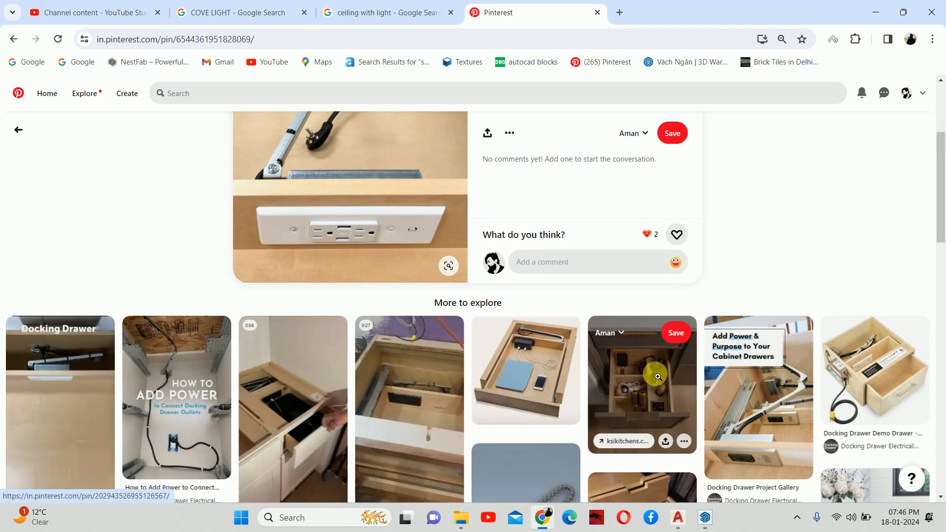
{"action": "left_click", "coordinate": [692, 412]}
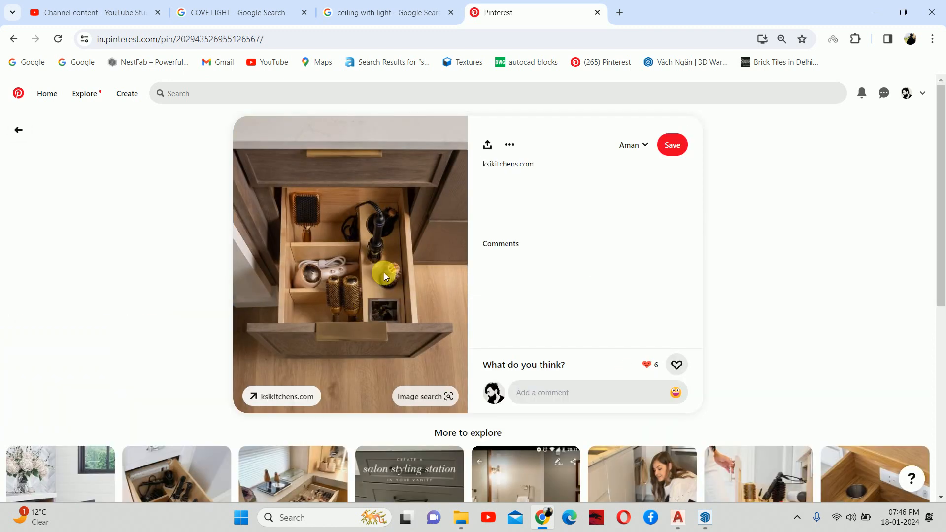
{"action": "scroll", "coordinate": [379, 280], "scroll_direction": "down", "scroll_amount": 3}
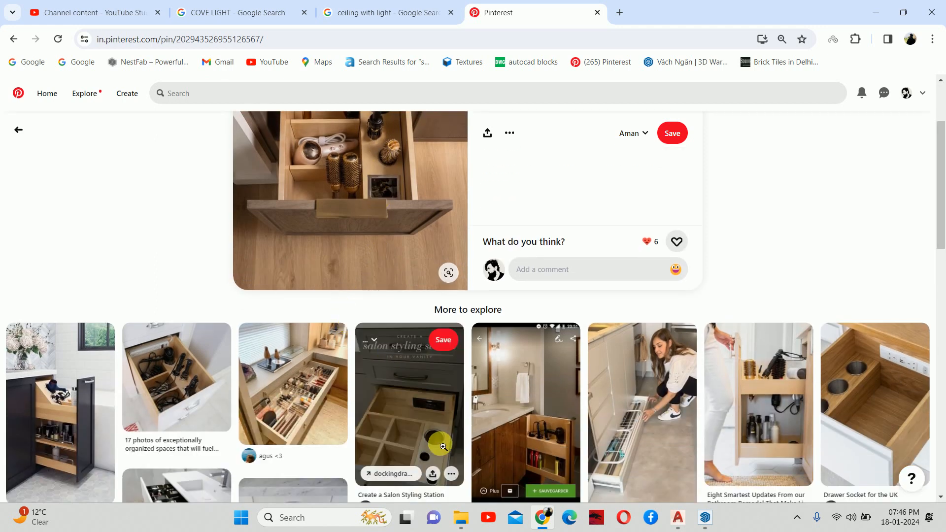
{"action": "left_click", "coordinate": [436, 436]}
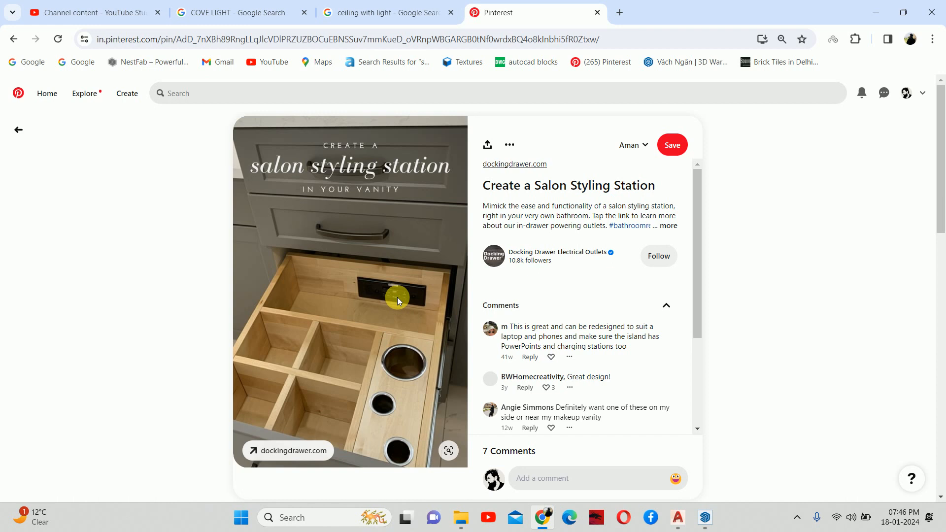
Return to the In-Drawer Outlets pin and examine the socket panel fitted in the drawer
{"action": "left_click", "coordinate": [18, 130]}
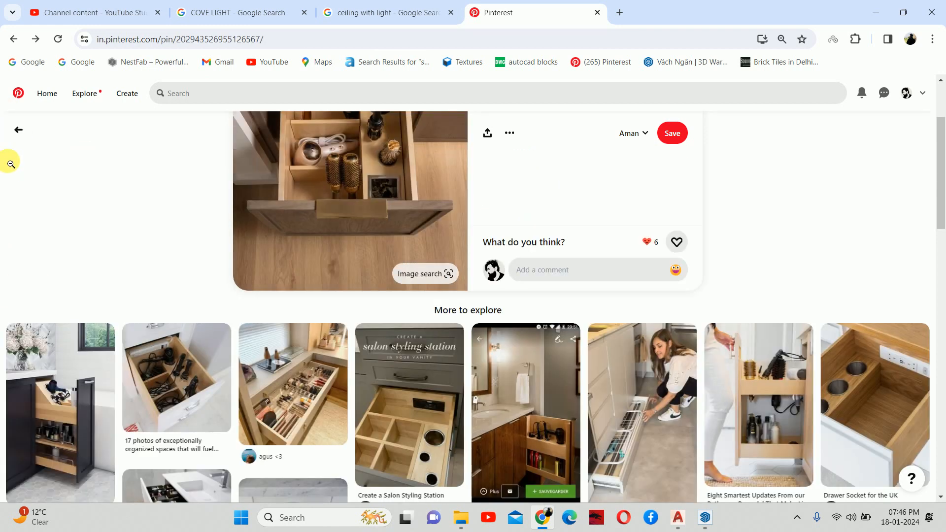
{"action": "left_click", "coordinate": [18, 130]}
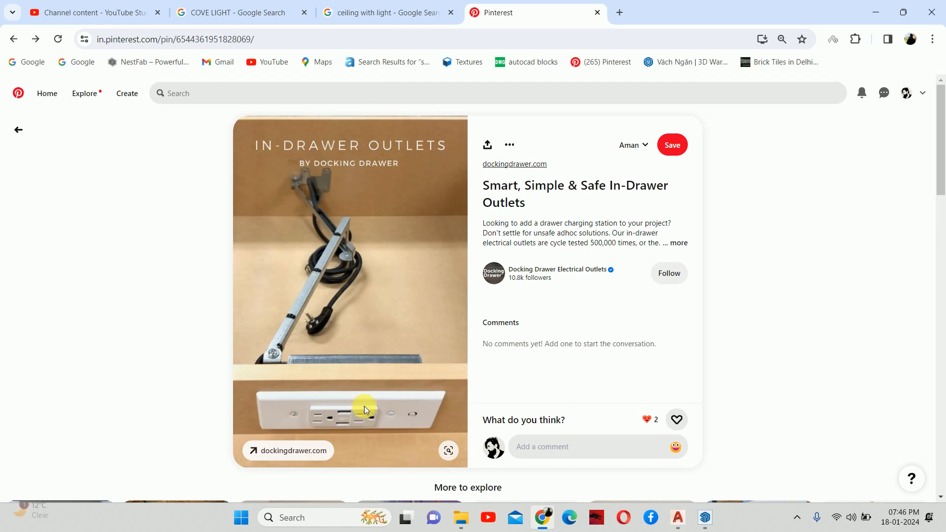
{"action": "scroll", "coordinate": [364, 399], "scroll_direction": "down", "scroll_amount": 2}
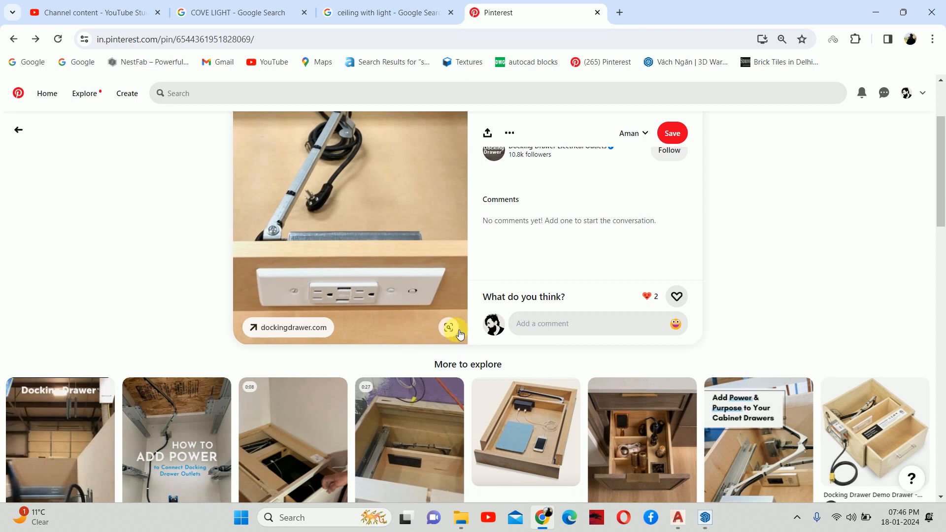
Reopen the hair tool drawer pin and examine the related pin of a dark pull-out vanity cabinet
{"action": "left_click", "coordinate": [655, 457]}
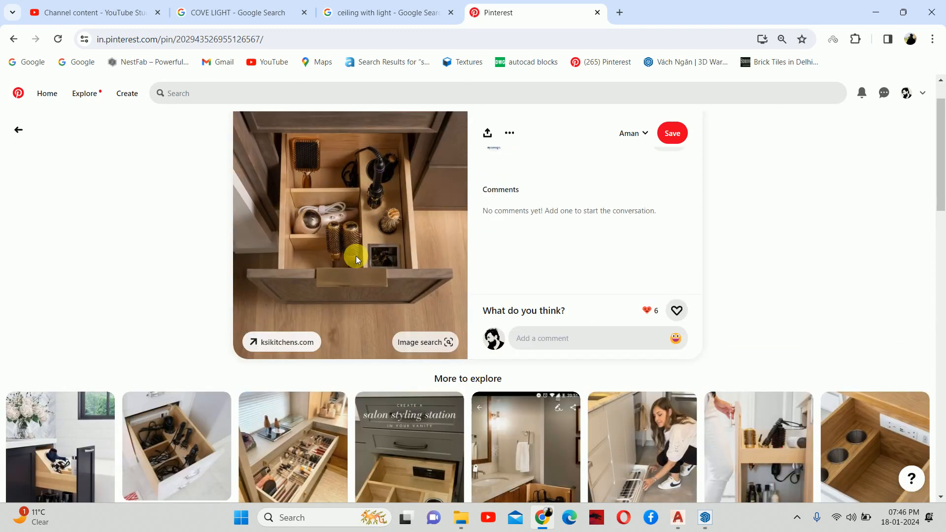
{"action": "scroll", "coordinate": [357, 260], "scroll_direction": "down", "scroll_amount": 4}
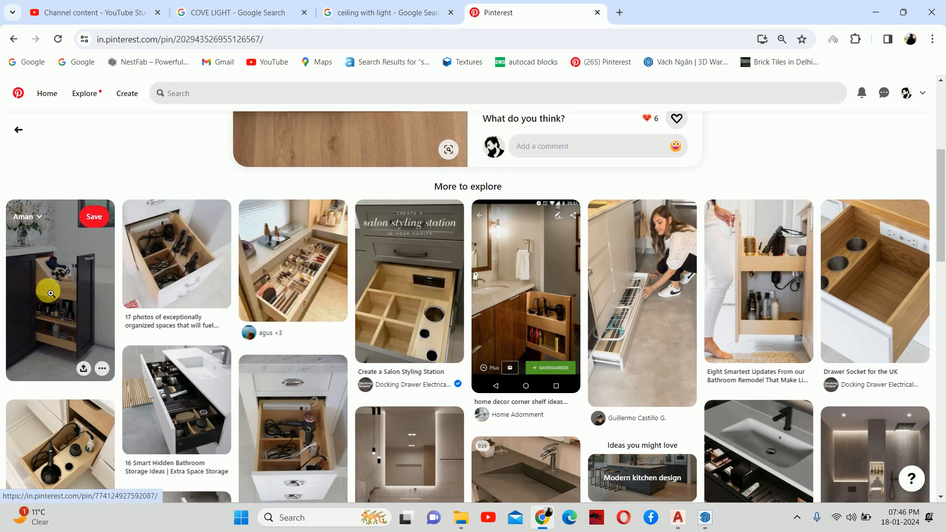
{"action": "left_click", "coordinate": [51, 294]}
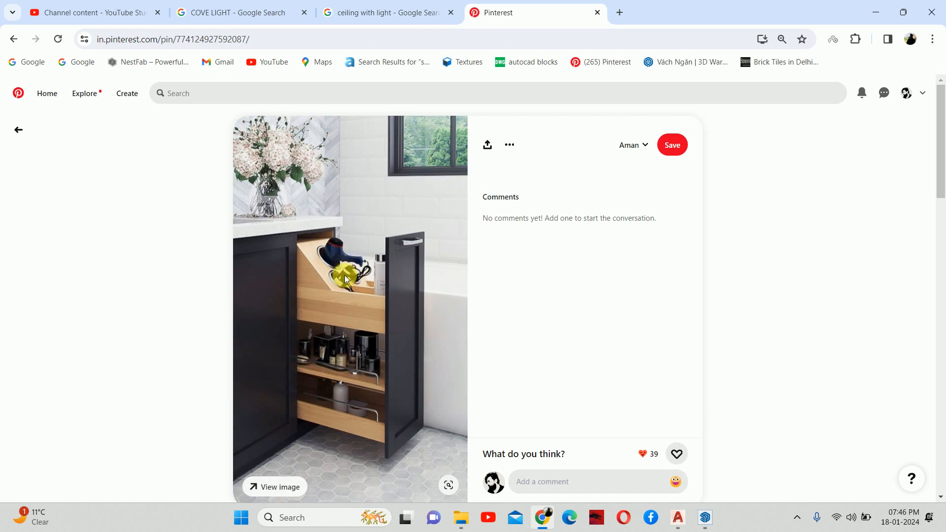
{"action": "scroll", "coordinate": [346, 275], "scroll_direction": "down", "scroll_amount": 4}
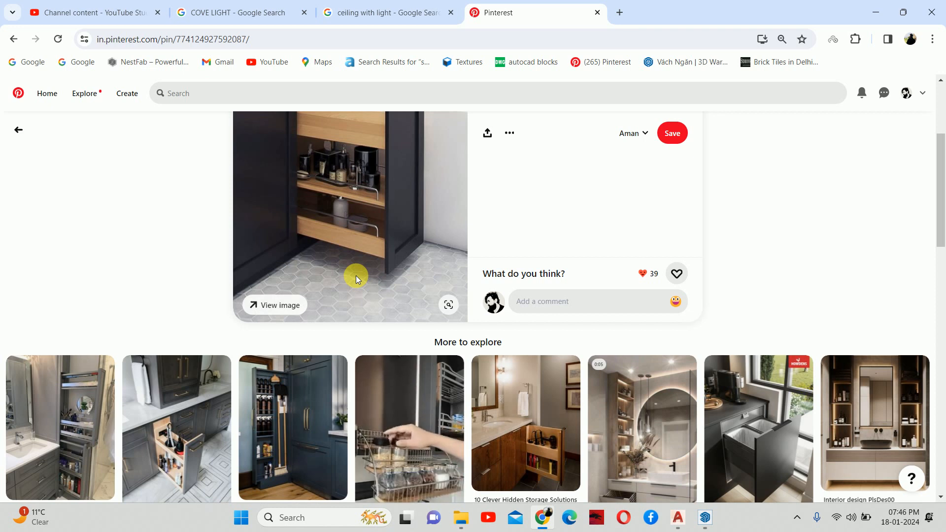
{"action": "scroll", "coordinate": [371, 276], "scroll_direction": "up", "scroll_amount": 3}
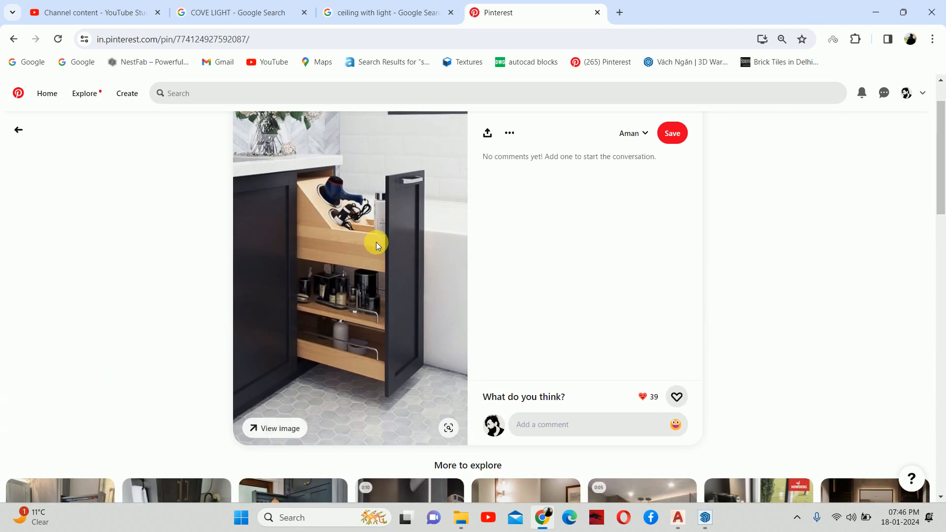
{"action": "scroll", "coordinate": [375, 243], "scroll_direction": "down", "scroll_amount": 3}
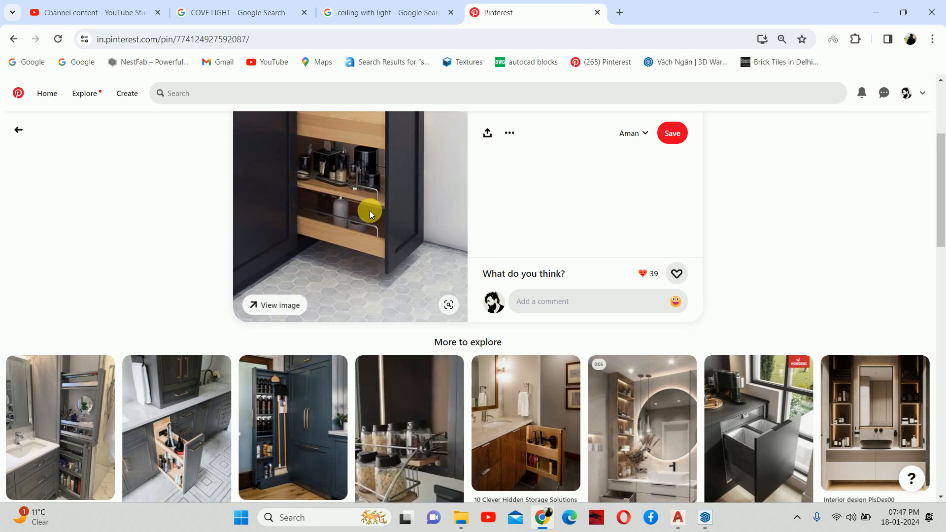
Open the "10 Clever Hidden Storage Solutions" pin and examine its pull-out unit beside the washbasin
{"action": "scroll", "coordinate": [370, 211], "scroll_direction": "down", "scroll_amount": 5}
{"action": "left_click", "coordinate": [542, 217]}
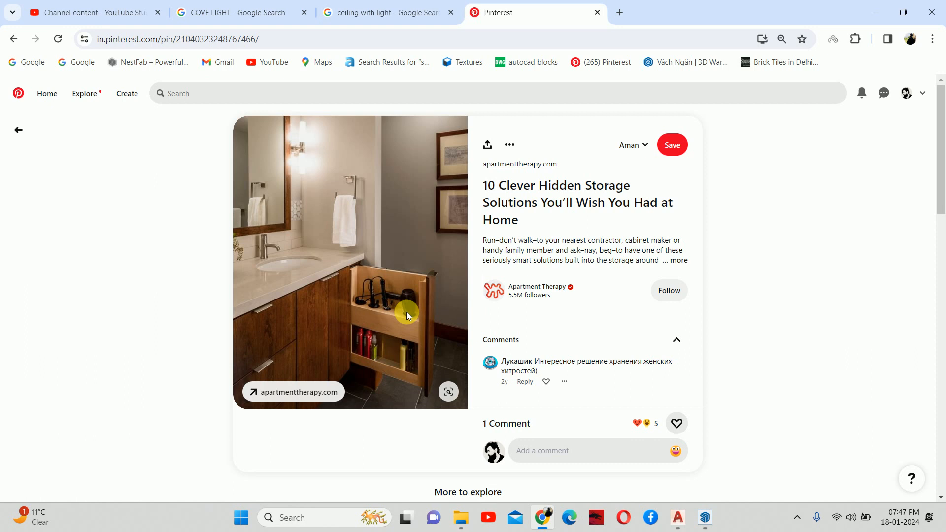
{"action": "scroll", "coordinate": [459, 340], "scroll_direction": "down", "scroll_amount": 5}
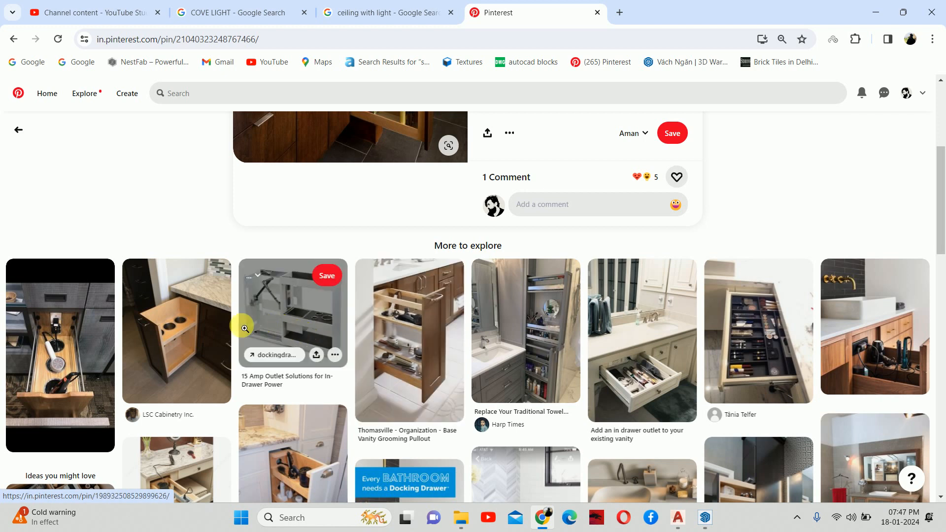
View the hair dryer accessory drawer pin and open the related "Why NOT to DIY Vanity Drawer Outlets" video
{"action": "left_click", "coordinate": [178, 332]}
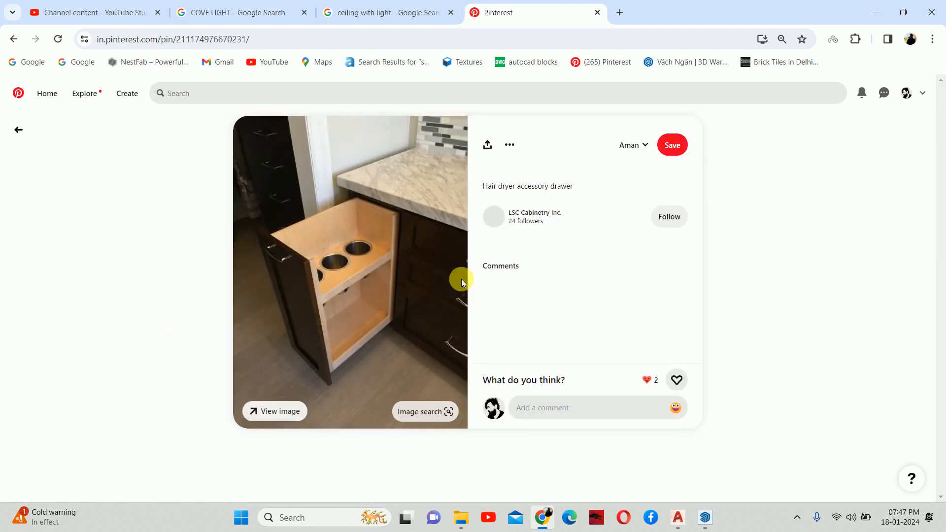
{"action": "scroll", "coordinate": [382, 279], "scroll_direction": "down", "scroll_amount": 2}
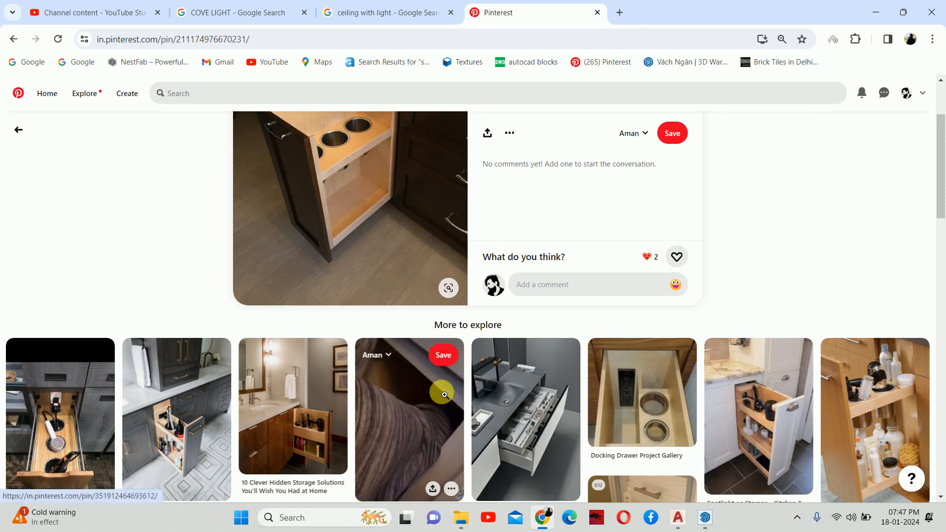
{"action": "left_click", "coordinate": [401, 409]}
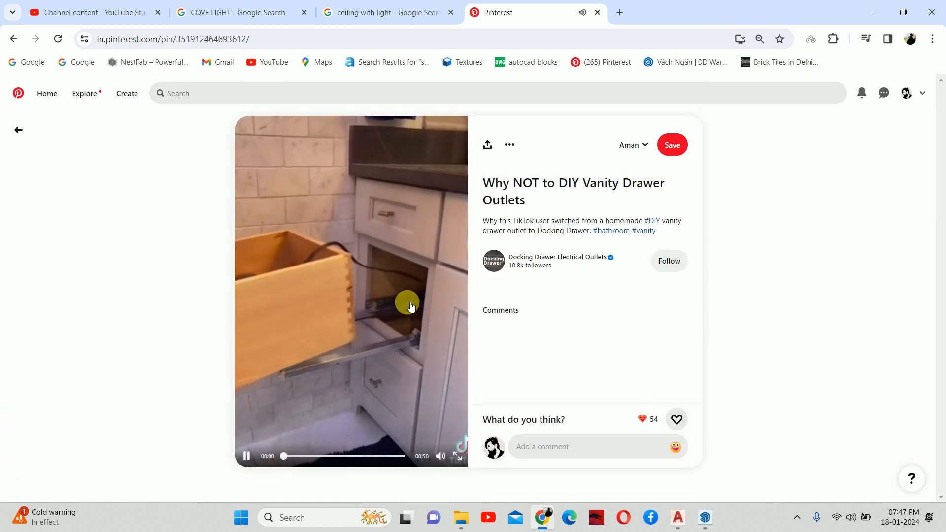
Mute the vanity drawer outlets video, close its Pinterest tab and return to the AutoCAD drawing
{"action": "left_click", "coordinate": [440, 457]}
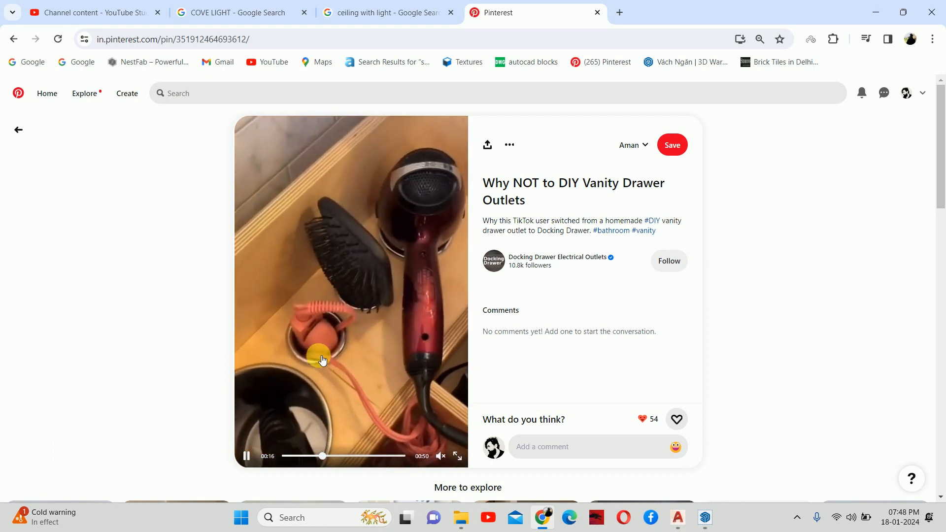
{"action": "left_click", "coordinate": [597, 12]}
{"action": "left_click", "coordinate": [875, 11]}
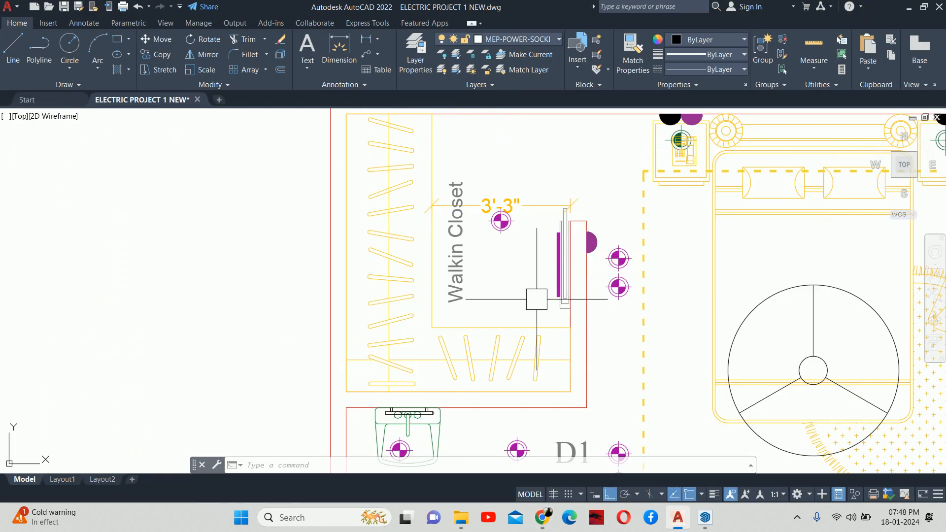
Examine the walk-in closet's sliding door, the adjoining wall and the nearby light symbols
{"action": "scroll", "coordinate": [560, 317], "scroll_direction": "up", "scroll_amount": 3}
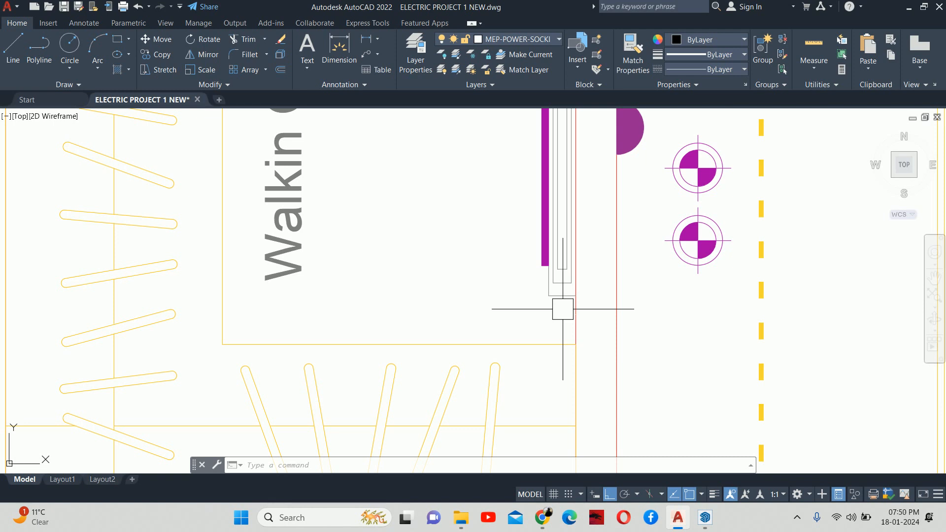
{"action": "key", "text": "Escape"}
{"action": "key", "text": "Escape"}
{"action": "key", "text": "Escape"}
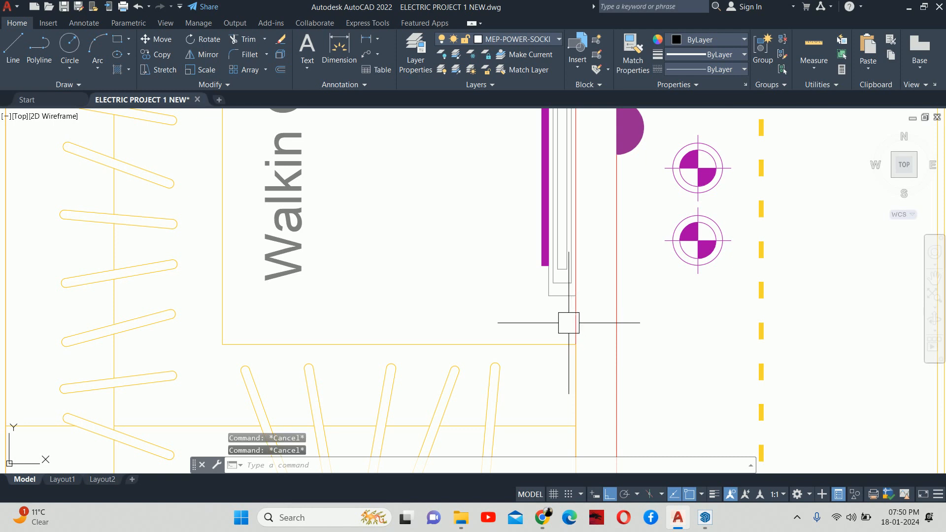
{"action": "mouse_move", "coordinate": [578, 323]}
{"action": "middle_mouse_down"}
{"action": "mouse_move", "coordinate": [532, 304]}
{"action": "mouse_move", "coordinate": [532, 317]}
{"action": "mouse_move", "coordinate": [505, 342]}
{"action": "middle_mouse_up"}
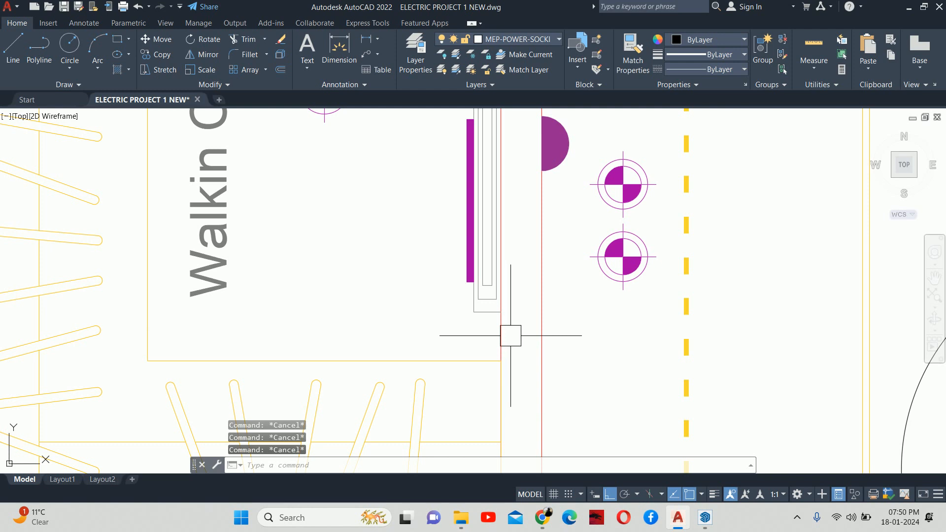
{"action": "middle_click_drag", "start_coordinate": [509, 331], "coordinate": [477, 345]}
{"action": "scroll", "coordinate": [478, 344], "scroll_direction": "down", "scroll_amount": 2}
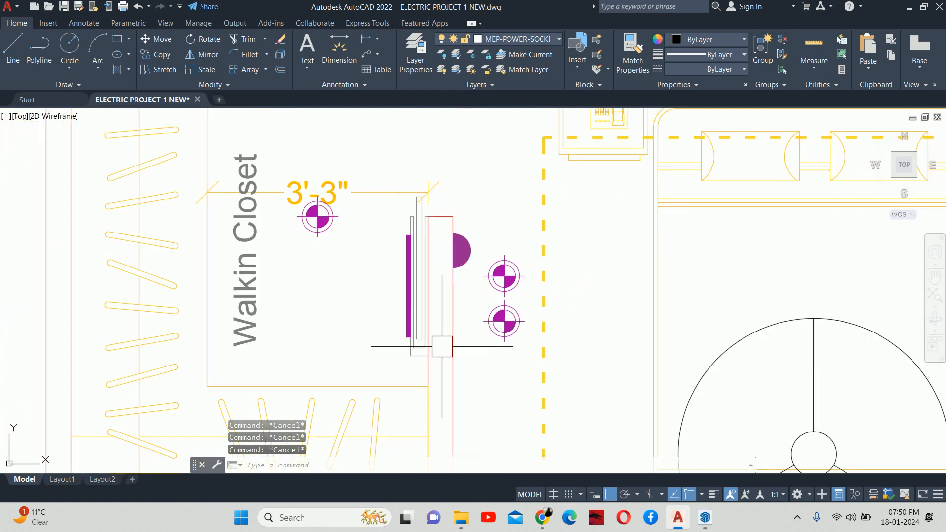
{"action": "scroll", "coordinate": [435, 375], "scroll_direction": "up", "scroll_amount": 4}
{"action": "mouse_move", "coordinate": [433, 376]}
{"action": "middle_mouse_down"}
{"action": "mouse_move", "coordinate": [444, 373]}
{"action": "mouse_move", "coordinate": [435, 371]}
{"action": "middle_mouse_up"}
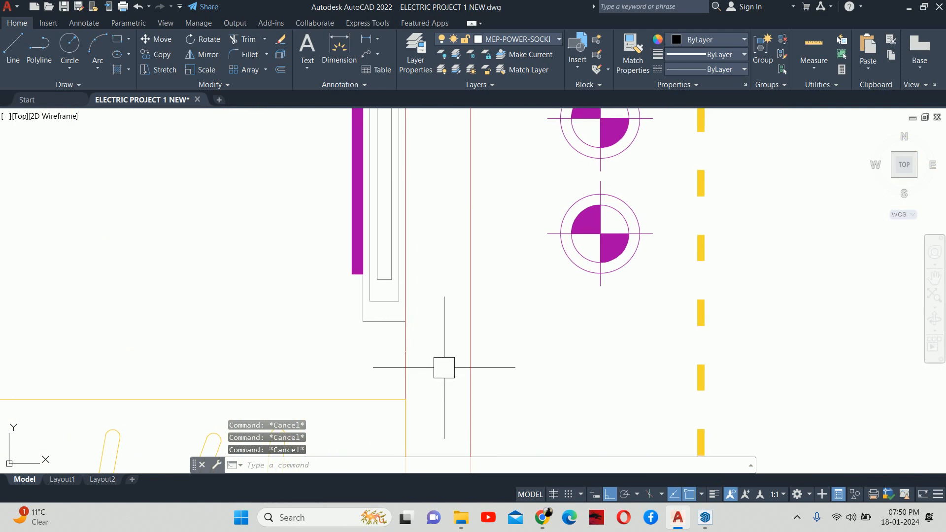
{"action": "scroll", "coordinate": [437, 343], "scroll_direction": "down", "scroll_amount": 2}
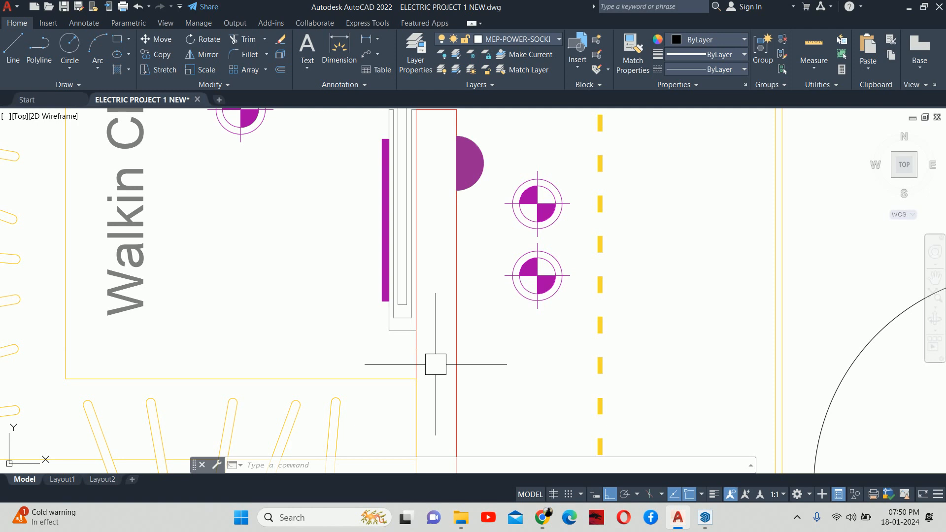
{"action": "key", "text": "Escape"}
{"action": "key", "text": "Escape"}
{"action": "key", "text": "Escape"}
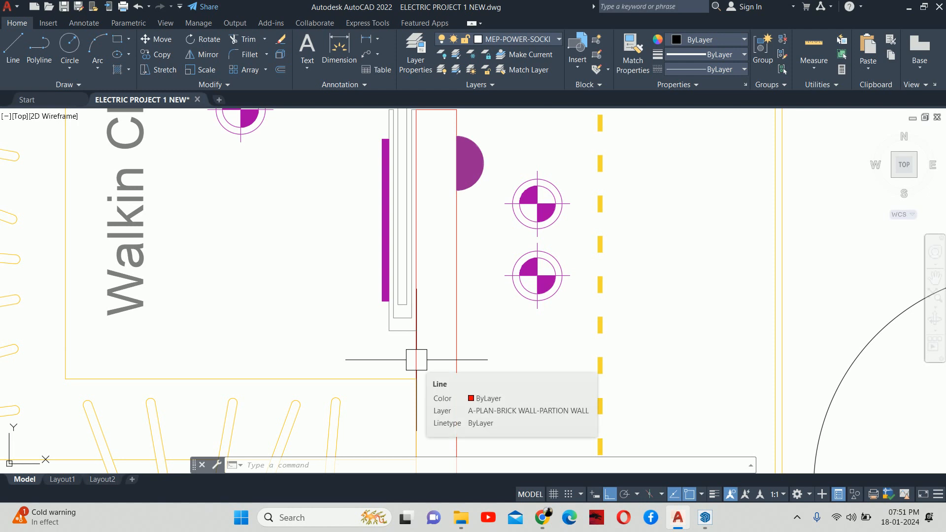
{"action": "scroll", "coordinate": [416, 360], "scroll_direction": "down", "scroll_amount": 2}
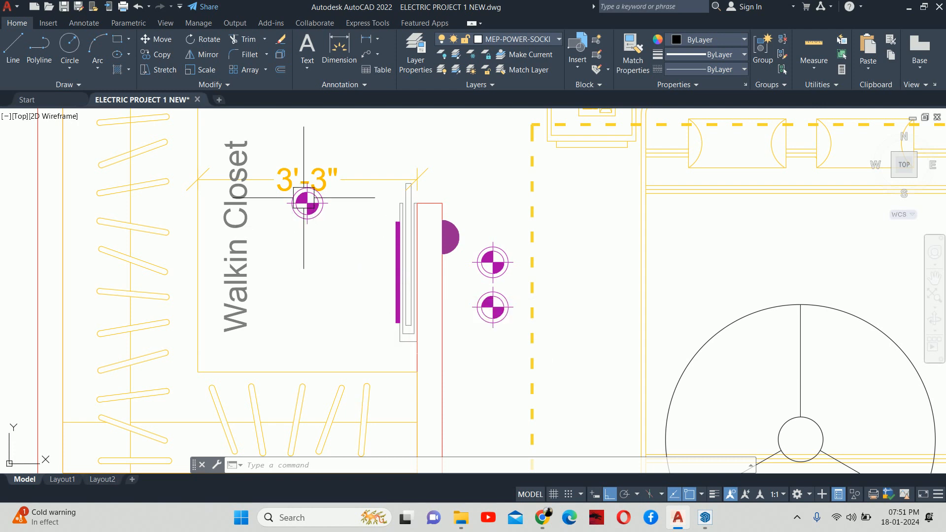
{"action": "middle_click_drag", "start_coordinate": [308, 243], "coordinate": [329, 283]}
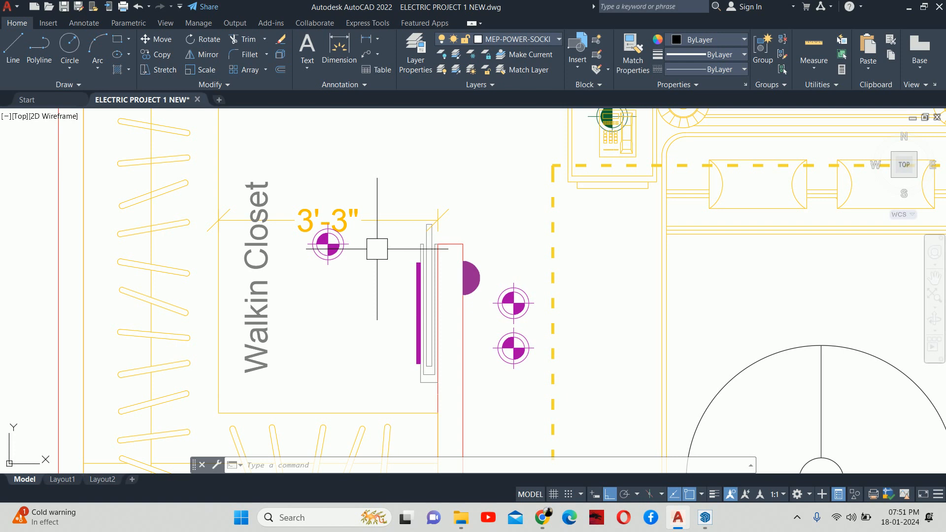
{"action": "scroll", "coordinate": [567, 325], "scroll_direction": "down", "scroll_amount": 2}
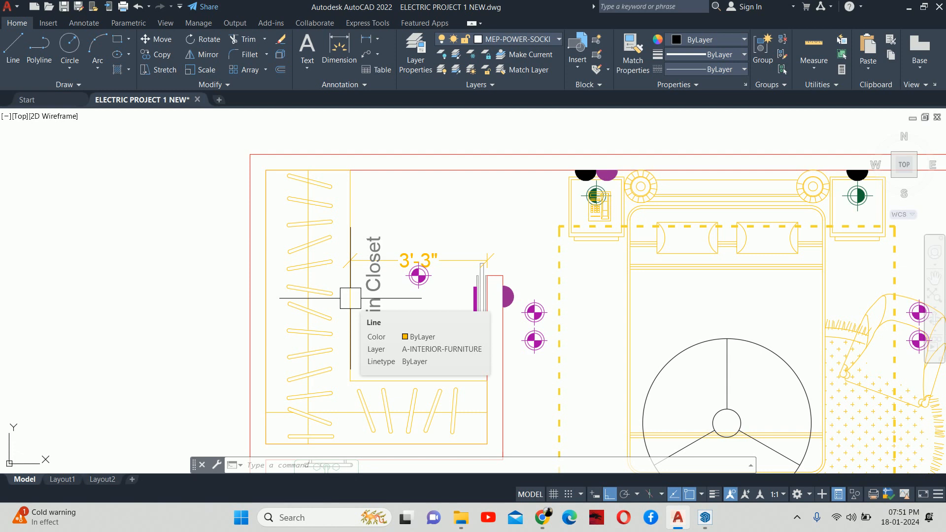
Move the walk-in closet's purple light symbol straight up, above the 3'-3" dimension
{"action": "type", "text": "m"}
{"action": "key", "text": "Return"}
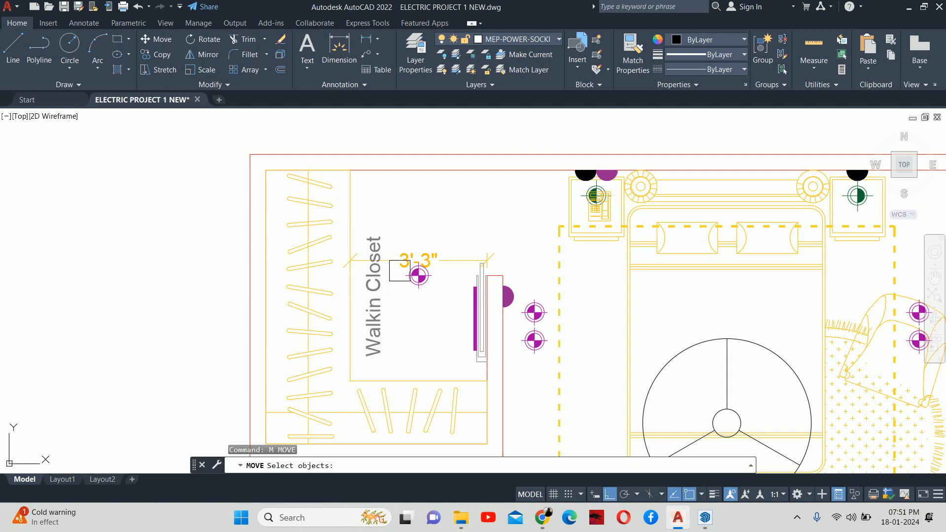
{"action": "left_click", "coordinate": [419, 279]}
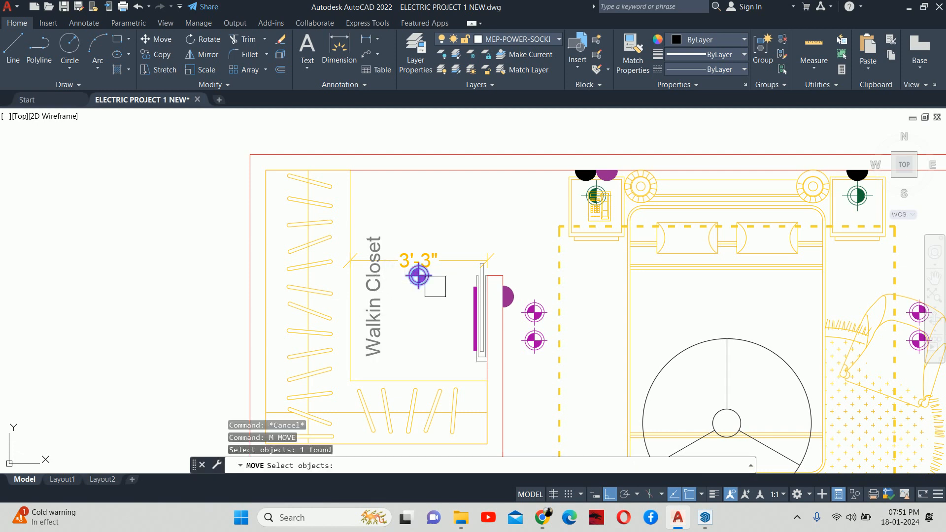
{"action": "key", "text": "Return"}
{"action": "left_click", "coordinate": [436, 289]}
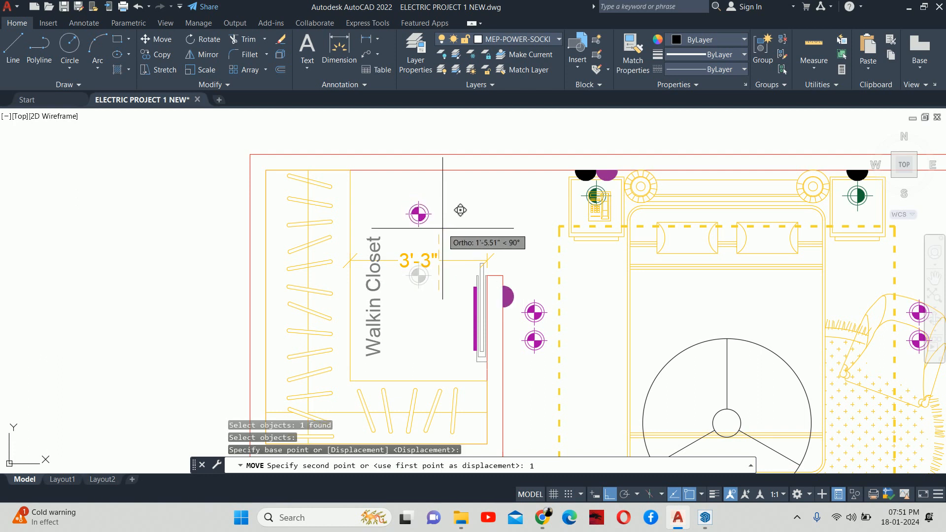
{"action": "key", "text": "Return"}
{"action": "key", "text": "Escape"}
{"action": "key", "text": "Escape"}
{"action": "key", "text": "Escape"}
{"action": "scroll", "coordinate": [426, 260], "scroll_direction": "down", "scroll_amount": 3}
{"action": "scroll", "coordinate": [427, 260], "scroll_direction": "up", "scroll_amount": 3}
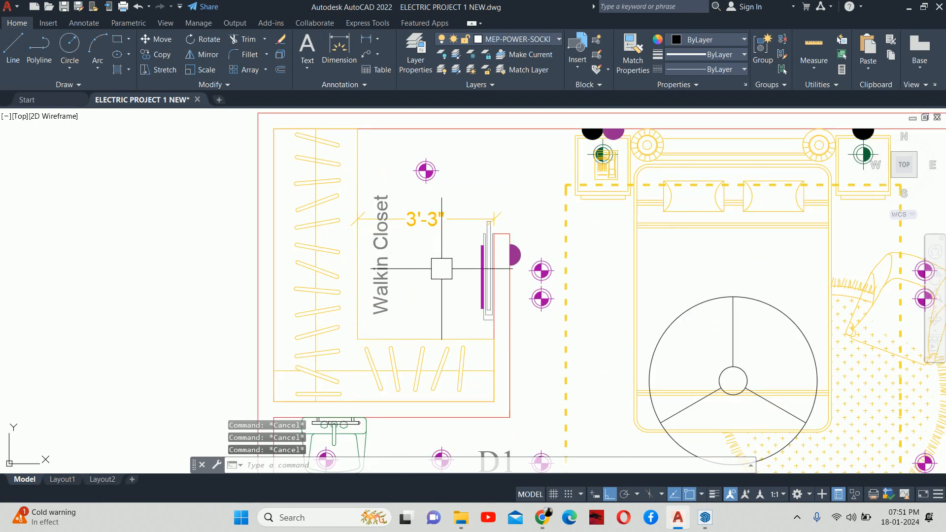
Copy the bedroom ceiling fan from its centre onto the centre of the walk-in closet's light symbol
{"action": "scroll", "coordinate": [434, 266], "scroll_direction": "down", "scroll_amount": 4}
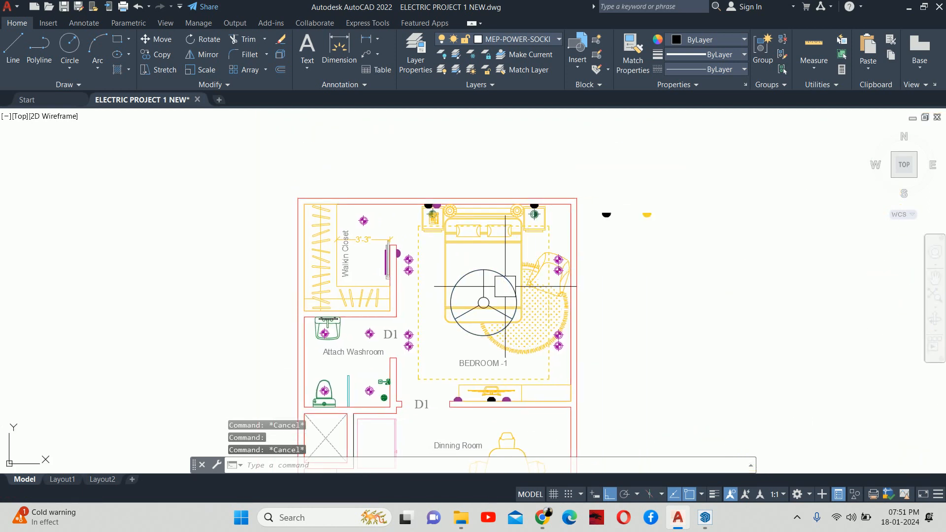
{"action": "type", "text": "co"}
{"action": "key", "text": "Return"}
{"action": "left_click", "coordinate": [498, 270]}
{"action": "key", "text": "Return"}
{"action": "scroll", "coordinate": [476, 307], "scroll_direction": "up", "scroll_amount": 4}
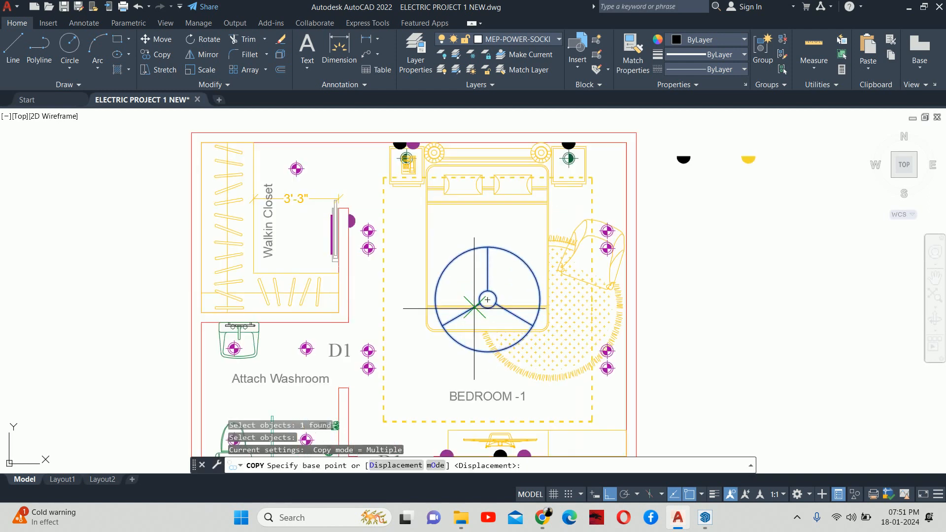
{"action": "left_click", "coordinate": [494, 294]}
{"action": "scroll", "coordinate": [333, 261], "scroll_direction": "down", "scroll_amount": 2}
{"action": "middle_click_drag", "start_coordinate": [334, 262], "coordinate": [504, 374]}
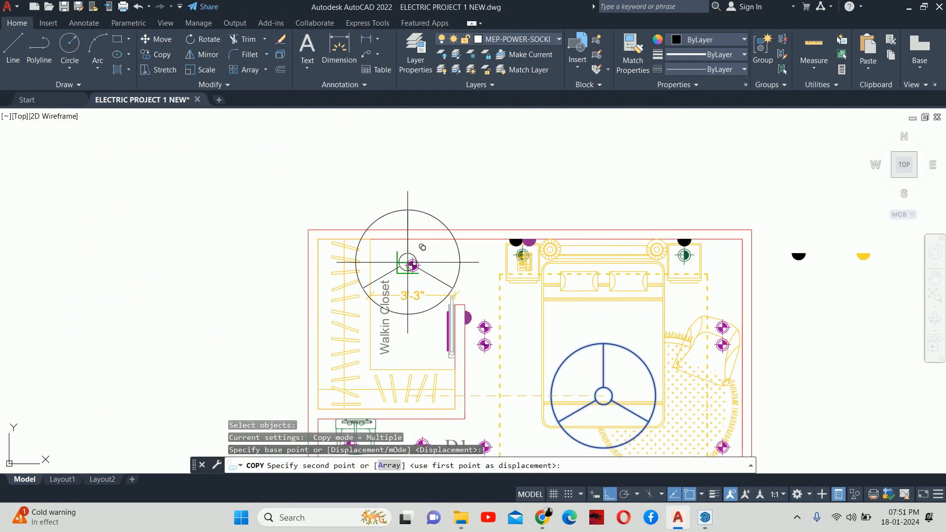
{"action": "scroll", "coordinate": [407, 255], "scroll_direction": "up", "scroll_amount": 8}
{"action": "left_click", "coordinate": [444, 314]}
{"action": "key", "text": "Escape"}
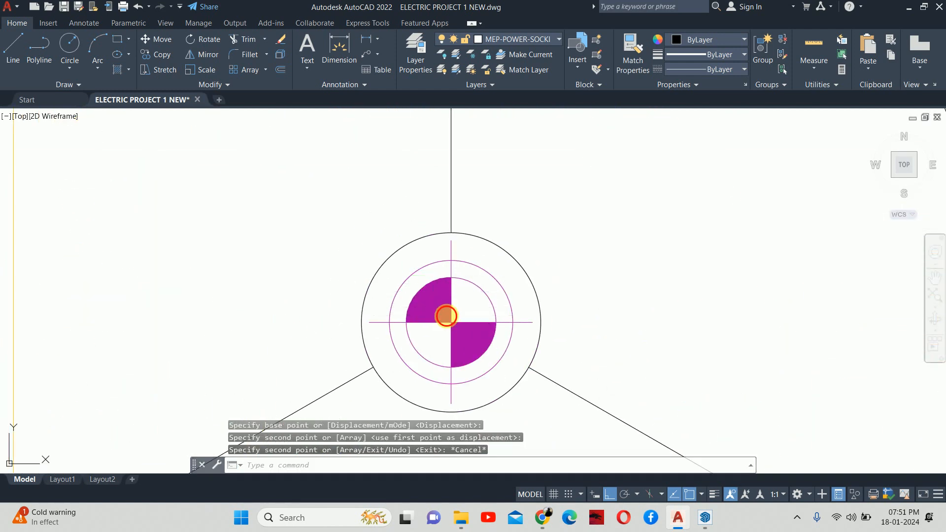
{"action": "scroll", "coordinate": [446, 316], "scroll_direction": "down", "scroll_amount": 4}
{"action": "key", "text": "Escape"}
Scale the copied closet fan by a factor of 0.5 about its centre
{"action": "middle_click_drag", "start_coordinate": [494, 318], "coordinate": [479, 298]}
{"action": "type", "text": "sc"}
{"action": "key", "text": "Return"}
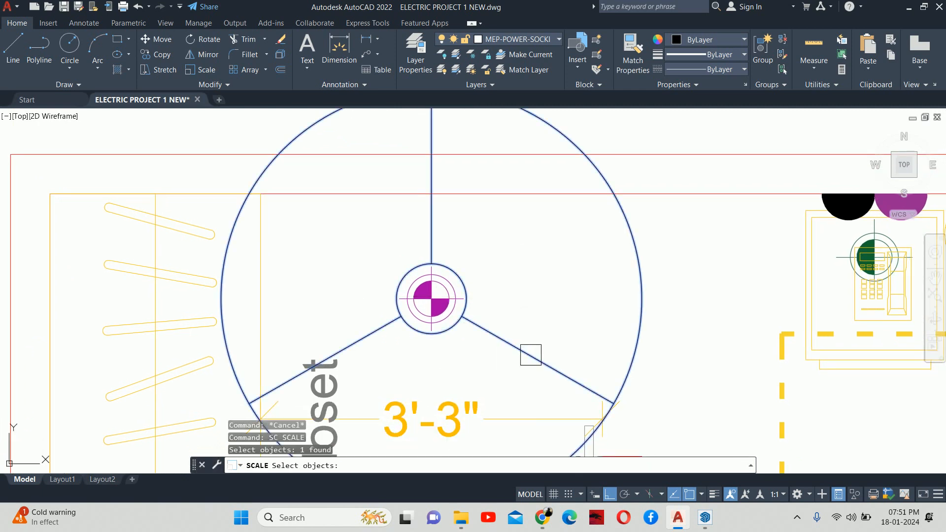
{"action": "left_click", "coordinate": [530, 354]}
{"action": "key", "text": "Return"}
{"action": "scroll", "coordinate": [443, 302], "scroll_direction": "up", "scroll_amount": 4}
{"action": "left_click", "coordinate": [412, 291]}
{"action": "type", "text": "."}
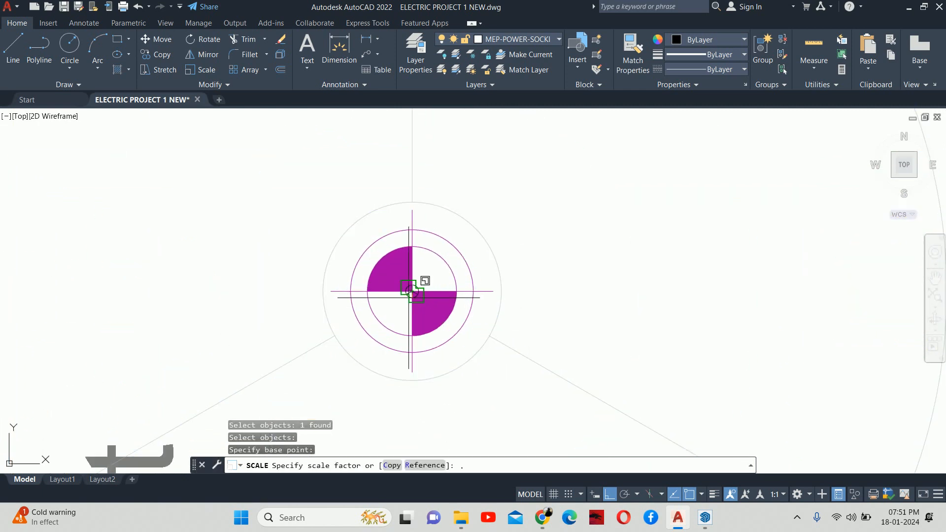
{"action": "type", "text": "5"}
{"action": "key", "text": "Return"}
{"action": "key", "text": "Escape"}
{"action": "scroll", "coordinate": [470, 303], "scroll_direction": "down", "scroll_amount": 3}
{"action": "key", "text": "Escape"}
{"action": "key", "text": "Escape"}
Move the closet fan 18 inches straight down from the light symbol
{"action": "type", "text": "m"}
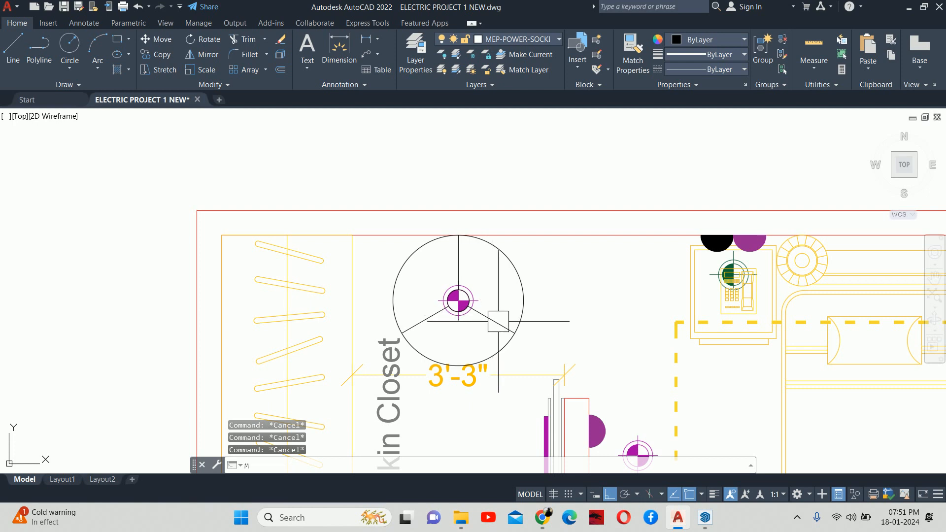
{"action": "key", "text": "Return"}
{"action": "left_click", "coordinate": [498, 321]}
{"action": "key", "text": "Return"}
{"action": "left_click", "coordinate": [659, 288]}
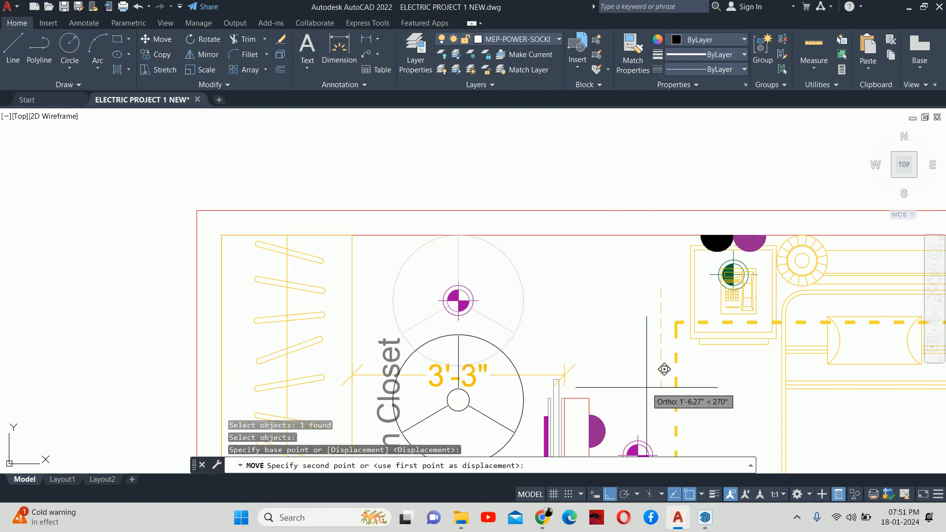
{"action": "type", "text": "18"}
{"action": "key", "text": "Return"}
{"action": "scroll", "coordinate": [560, 323], "scroll_direction": "down", "scroll_amount": 4}
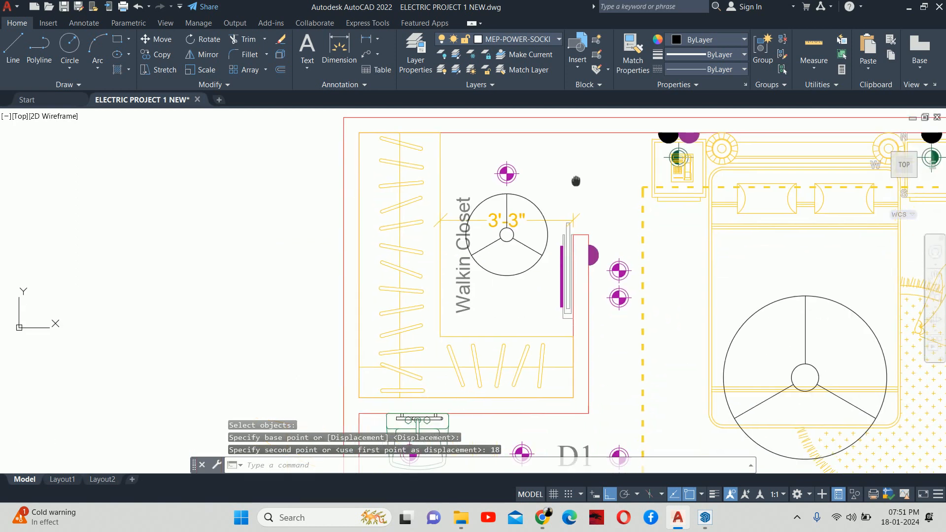
Shift the closet fan a further 6 inches down towards the middle of the closet
{"action": "key", "text": "Escape"}
{"action": "key", "text": "Escape"}
{"action": "key", "text": "Return"}
{"action": "left_click", "coordinate": [533, 233]}
{"action": "key", "text": "Return"}
{"action": "left_click", "coordinate": [535, 248]}
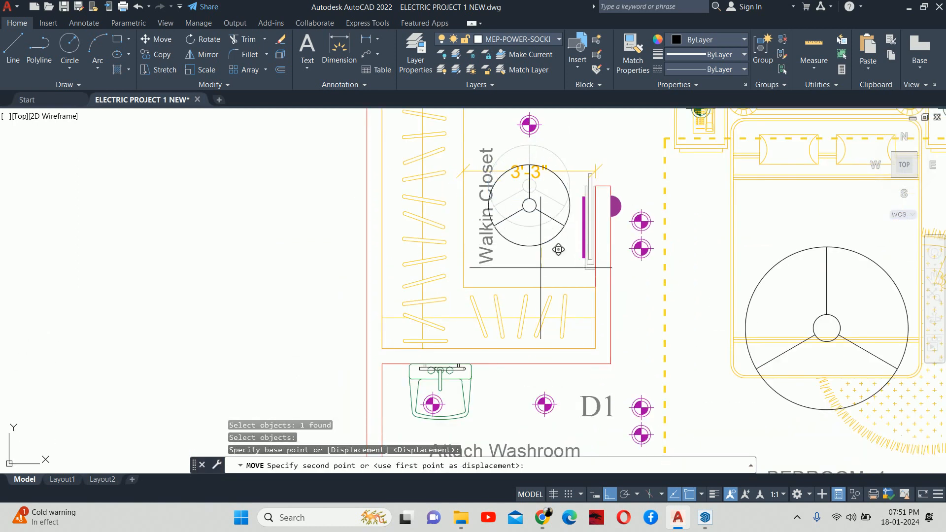
{"action": "scroll", "coordinate": [541, 287], "scroll_direction": "up", "scroll_amount": 3}
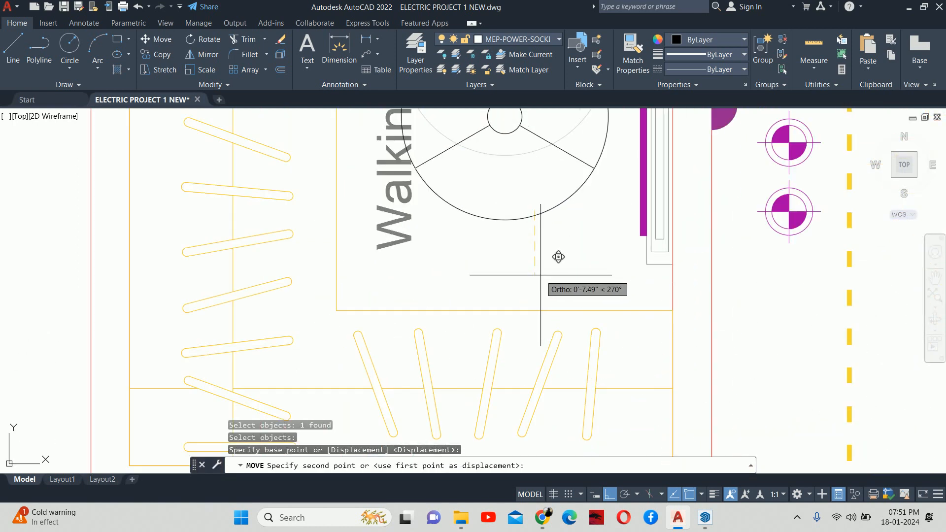
{"action": "type", "text": "6"}
{"action": "key", "text": "Return"}
{"action": "key", "text": "Escape"}
{"action": "key", "text": "Escape"}
Lower the closet fan by one more 6-inch move
{"action": "left_click", "coordinate": [560, 243]}
{"action": "left_click", "coordinate": [513, 184]}
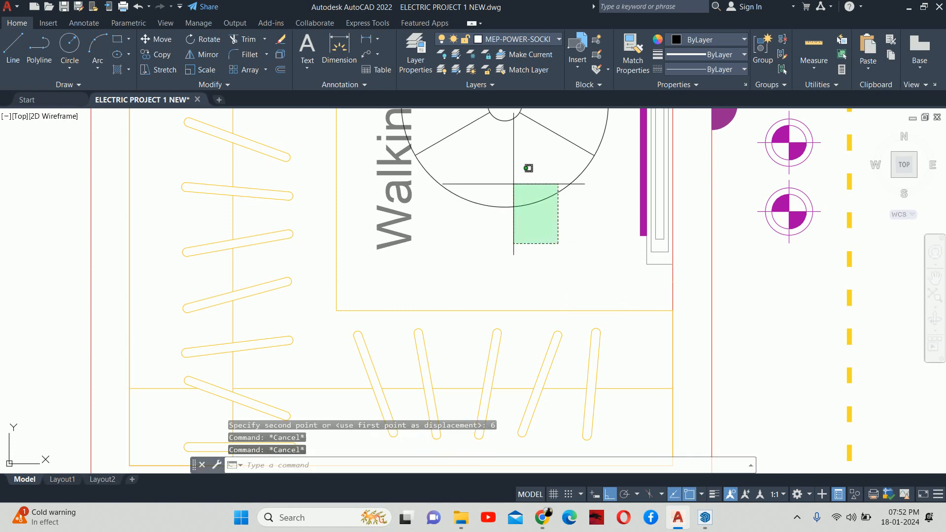
{"action": "key", "text": "Return"}
{"action": "left_click", "coordinate": [558, 224]}
{"action": "key", "text": "Escape"}
{"action": "key", "text": "Escape"}
{"action": "key", "text": "Escape"}
{"action": "scroll", "coordinate": [550, 245], "scroll_direction": "down", "scroll_amount": 5}
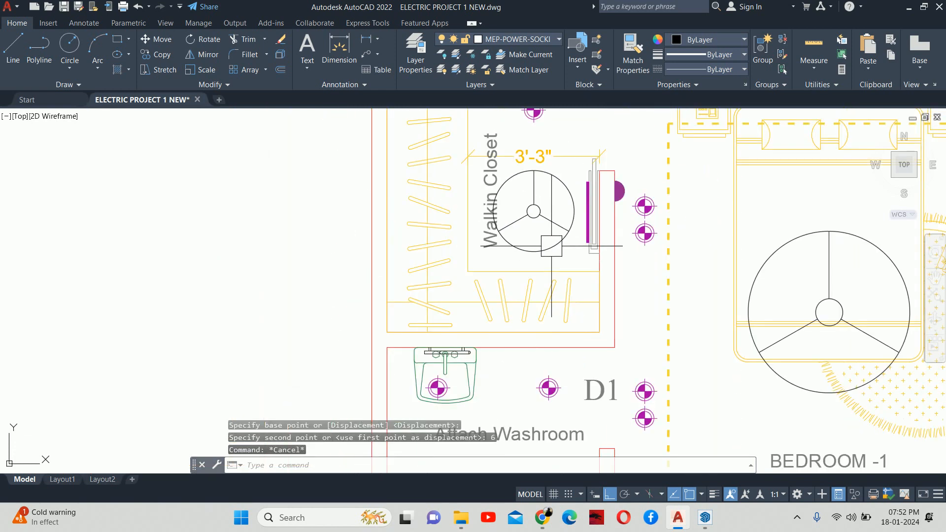
Measure the closet fan's outer diameter
{"action": "scroll", "coordinate": [550, 245], "scroll_direction": "up", "scroll_amount": 2}
{"action": "type", "text": "ddi"}
{"action": "key", "text": "Return"}
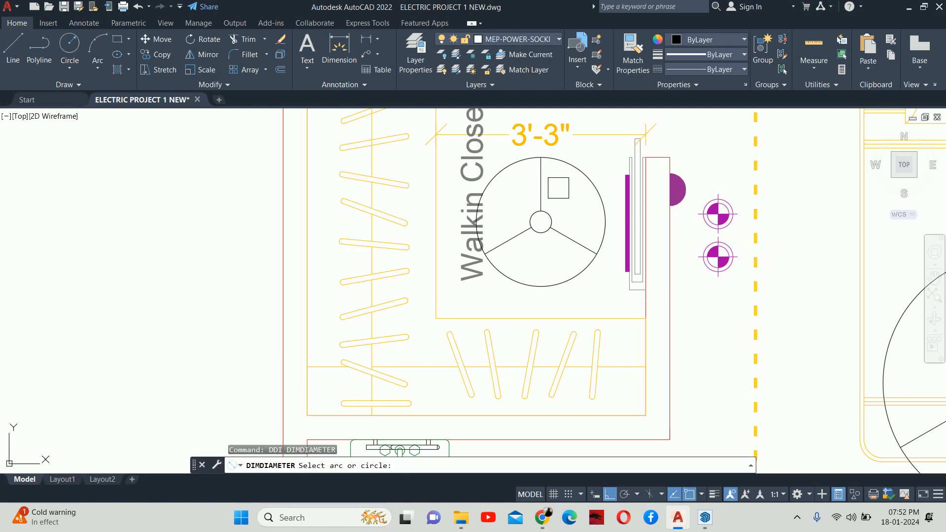
{"action": "left_click", "coordinate": [584, 176]}
{"action": "key", "text": "Escape"}
Scale the closet fan by a factor of 0.75 about its centre
{"action": "type", "text": "sc"}
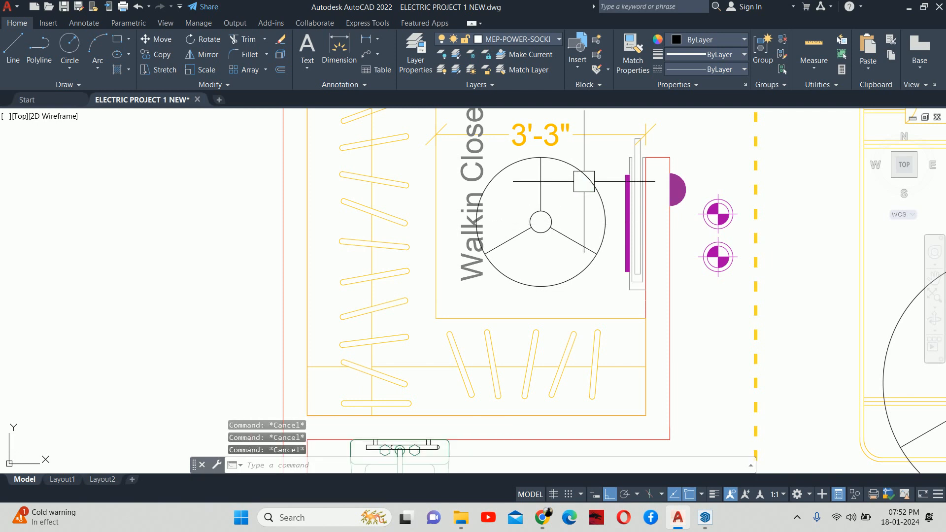
{"action": "key", "text": "Return"}
{"action": "left_click", "coordinate": [585, 177]}
{"action": "key", "text": "Return"}
{"action": "scroll", "coordinate": [528, 221], "scroll_direction": "up", "scroll_amount": 5}
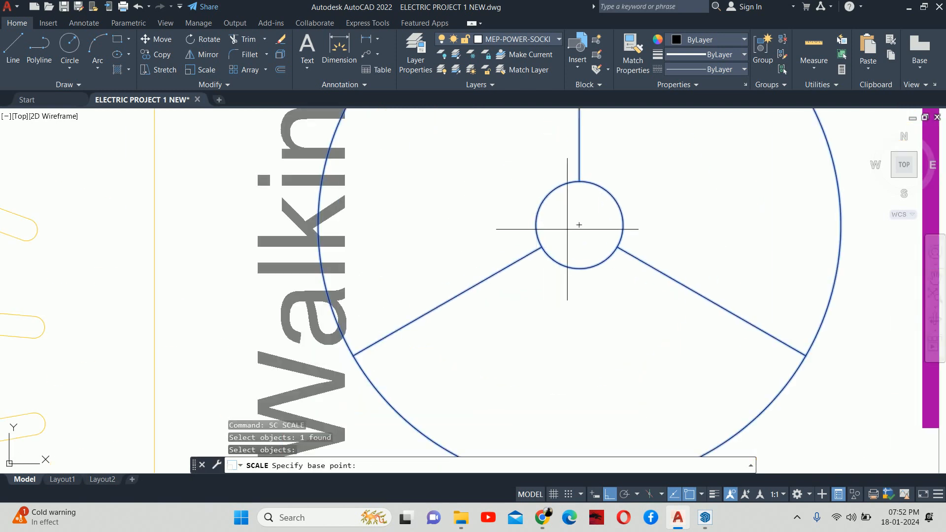
{"action": "left_click", "coordinate": [579, 225]}
{"action": "type", "text": ".7"}
{"action": "key", "text": "Return"}
{"action": "scroll", "coordinate": [580, 226], "scroll_direction": "down", "scroll_amount": 5}
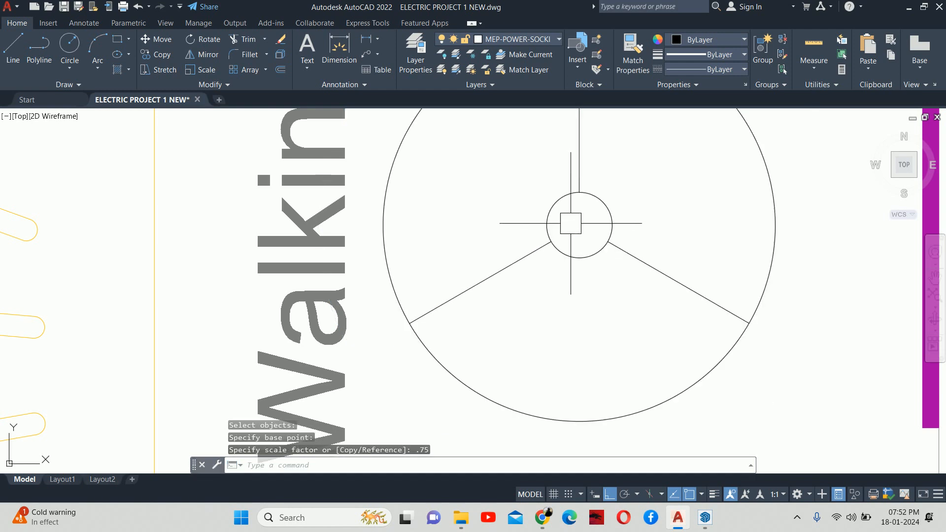
{"action": "key", "text": "Escape"}
{"action": "key", "text": "Escape"}
{"action": "key", "text": "Escape"}
{"action": "scroll", "coordinate": [452, 239], "scroll_direction": "down", "scroll_amount": 4}
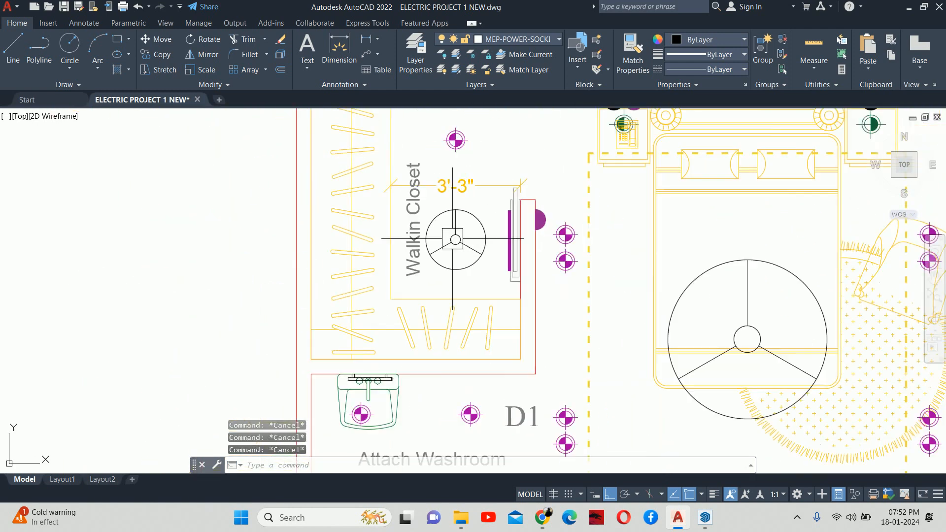
{"action": "middle_click_drag", "start_coordinate": [623, 278], "coordinate": [568, 267]}
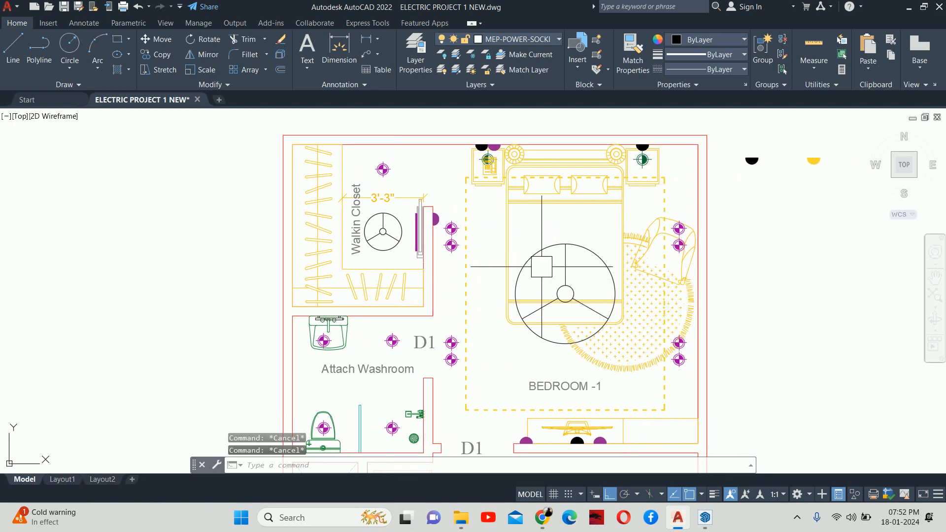
Measure the clear width of Bedroom-1 between the closet partition and the opposite outer wall
{"action": "scroll", "coordinate": [414, 246], "scroll_direction": "down", "scroll_amount": 2}
{"action": "type", "text": "dli"}
{"action": "key", "text": "Return"}
{"action": "scroll", "coordinate": [413, 243], "scroll_direction": "up", "scroll_amount": 2}
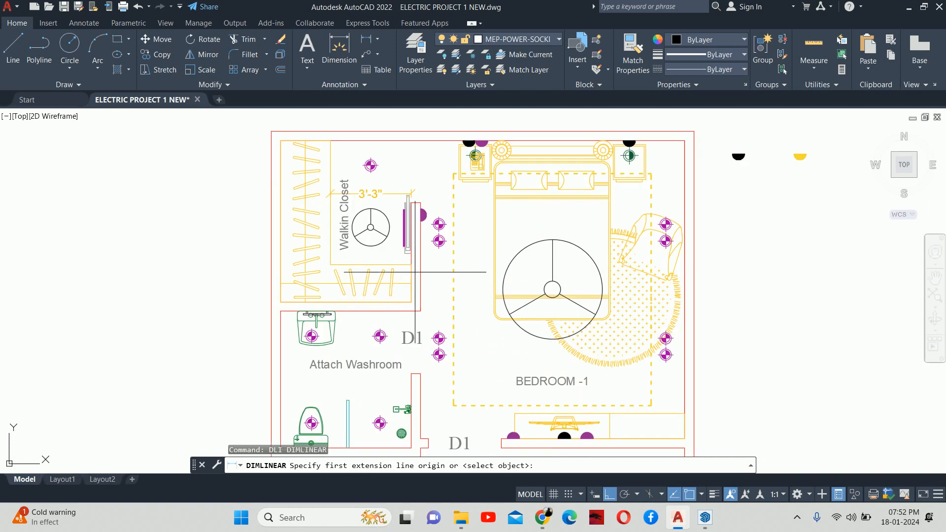
{"action": "left_click", "coordinate": [420, 285]}
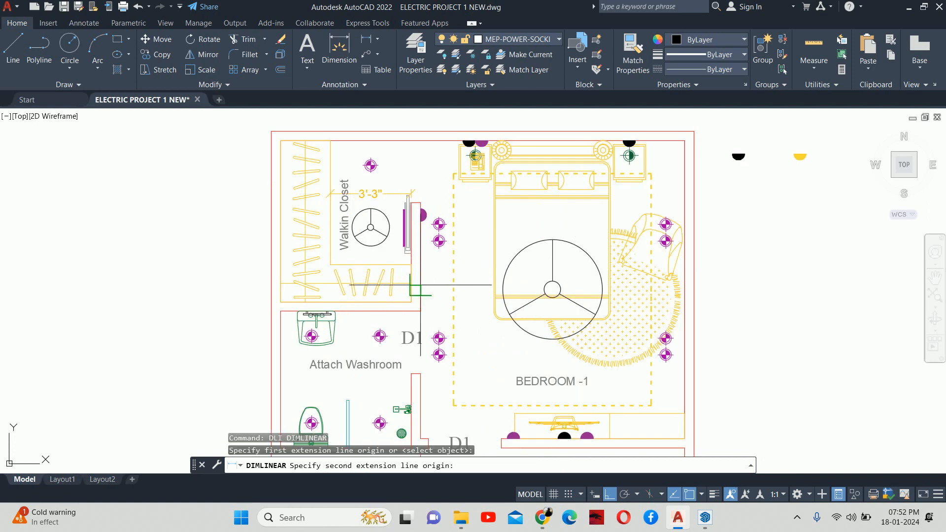
{"action": "left_click", "coordinate": [678, 308]}
{"action": "middle_click_drag", "start_coordinate": [644, 228], "coordinate": [646, 250]}
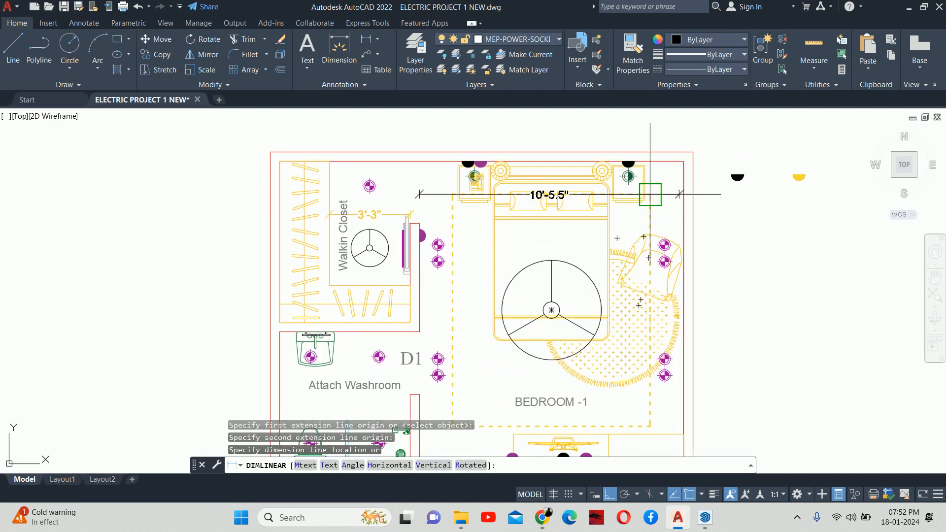
{"action": "key", "text": "Escape"}
Measure the length of Bedroom-1 along its outer side wall
{"action": "key", "text": "Return"}
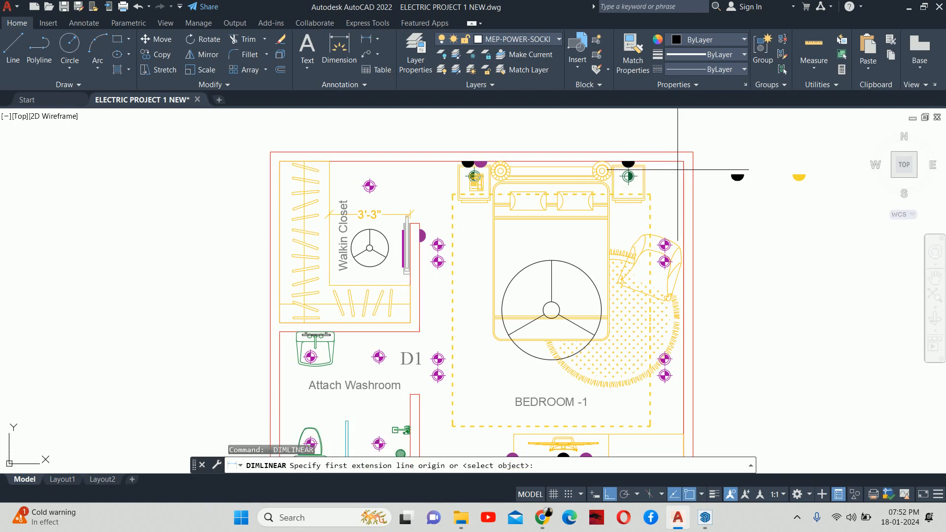
{"action": "key", "text": "Return"}
{"action": "left_click", "coordinate": [683, 184]}
{"action": "scroll", "coordinate": [680, 246], "scroll_direction": "down", "scroll_amount": 3}
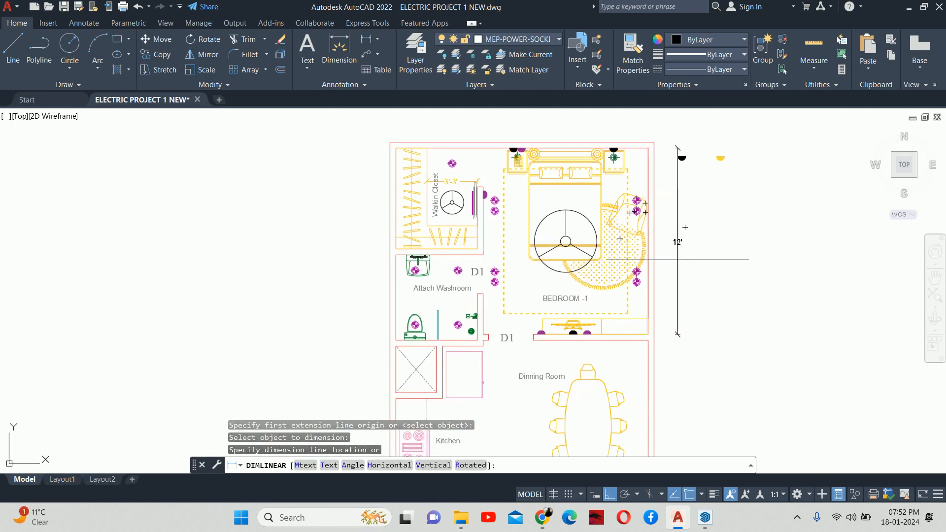
{"action": "key", "text": "Escape"}
{"action": "key", "text": "Escape"}
{"action": "key", "text": "Escape"}
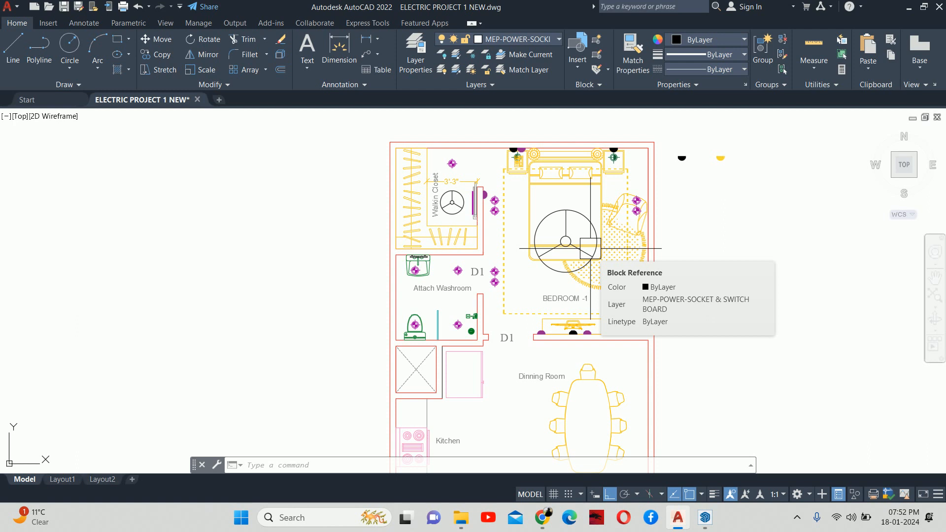
Examine the floor plan around Bedroom-1, the dining room and the kitchen
{"action": "scroll", "coordinate": [574, 249], "scroll_direction": "down", "scroll_amount": 4}
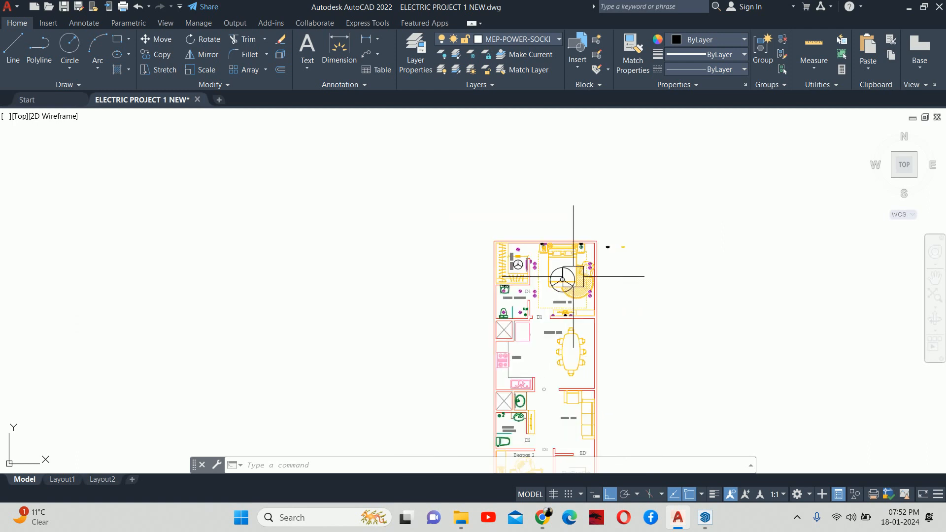
{"action": "scroll", "coordinate": [568, 267], "scroll_direction": "up", "scroll_amount": 2}
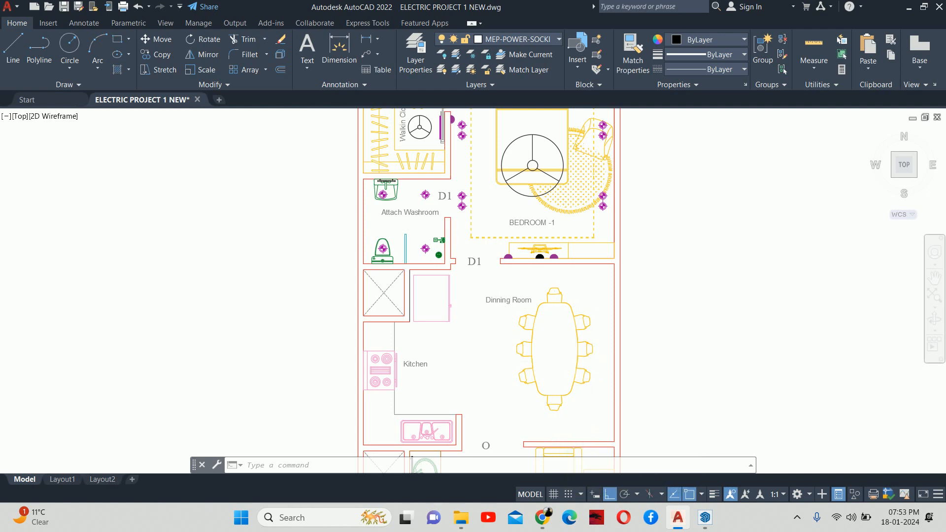
{"action": "scroll", "coordinate": [587, 376], "scroll_direction": "down", "scroll_amount": 2}
{"action": "middle_click_drag", "start_coordinate": [587, 376], "coordinate": [583, 408]}
{"action": "scroll", "coordinate": [570, 313], "scroll_direction": "down", "scroll_amount": 2}
{"action": "scroll", "coordinate": [569, 253], "scroll_direction": "up", "scroll_amount": 3}
{"action": "scroll", "coordinate": [583, 407], "scroll_direction": "down", "scroll_amount": 2}
{"action": "key", "text": "Escape"}
{"action": "key", "text": "Escape"}
{"action": "scroll", "coordinate": [577, 298], "scroll_direction": "up", "scroll_amount": 2}
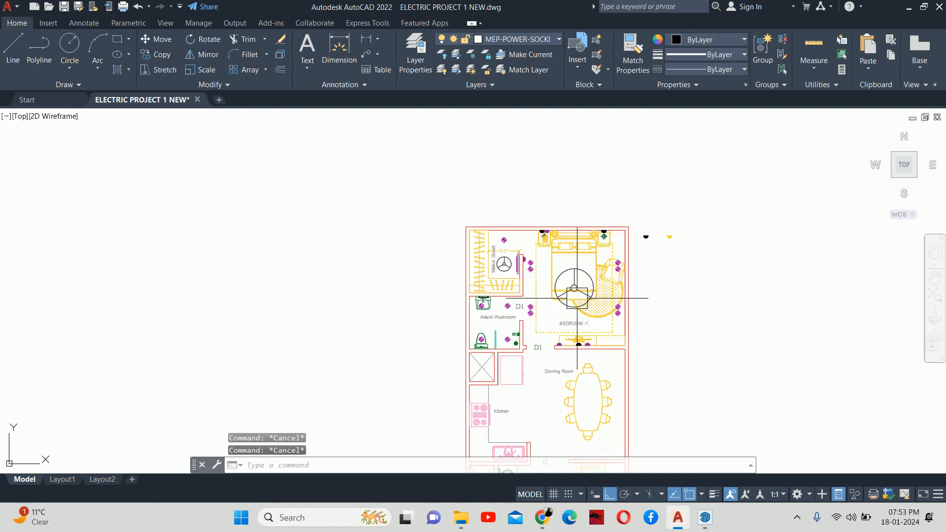
Mirror the bedroom switch board beside the sliding door across the partition wall's centre onto the walk-in closet side
{"action": "scroll", "coordinate": [522, 266], "scroll_direction": "up", "scroll_amount": 3}
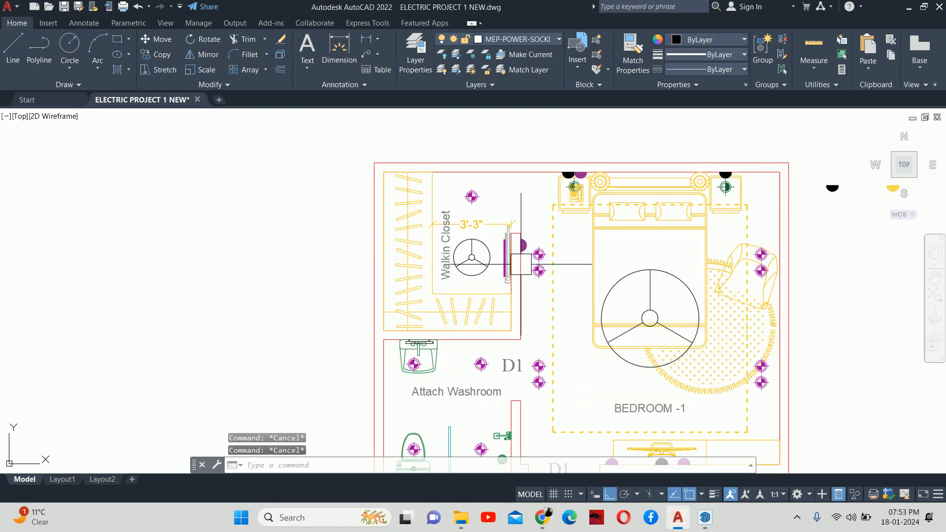
{"action": "middle_click_drag", "start_coordinate": [516, 306], "coordinate": [507, 258]}
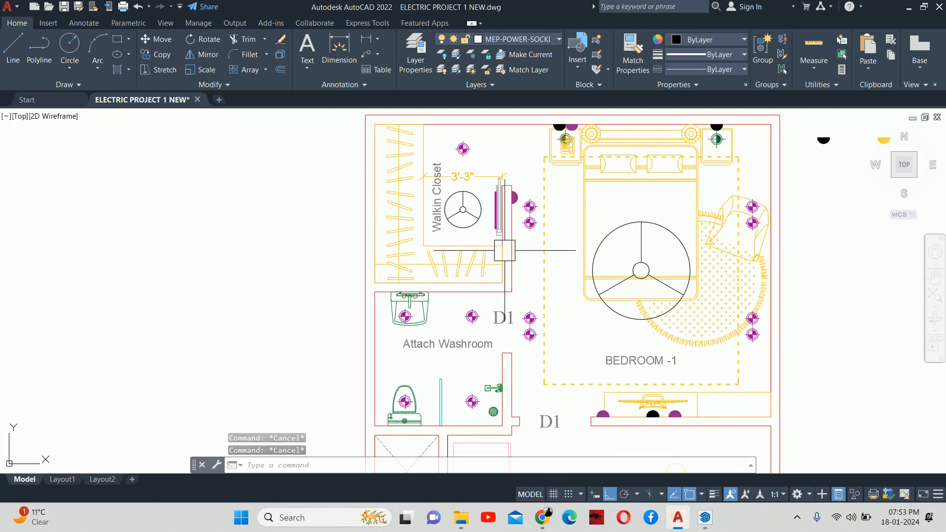
{"action": "scroll", "coordinate": [502, 233], "scroll_direction": "up", "scroll_amount": 2}
{"action": "key", "text": "Escape"}
{"action": "type", "text": "mi"}
{"action": "key", "text": "Return"}
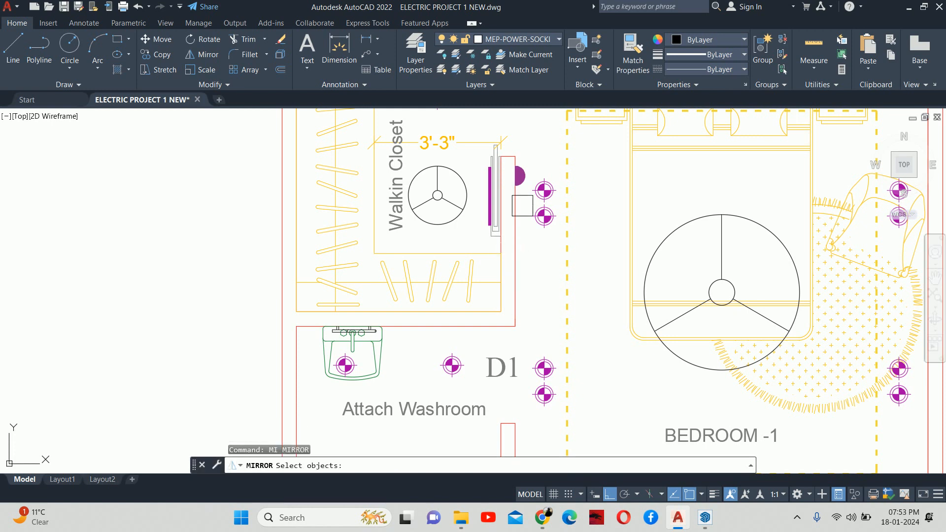
{"action": "scroll", "coordinate": [537, 154], "scroll_direction": "up", "scroll_amount": 2}
{"action": "left_click", "coordinate": [510, 187]}
{"action": "key", "text": "Return"}
{"action": "scroll", "coordinate": [497, 168], "scroll_direction": "up", "scroll_amount": 4}
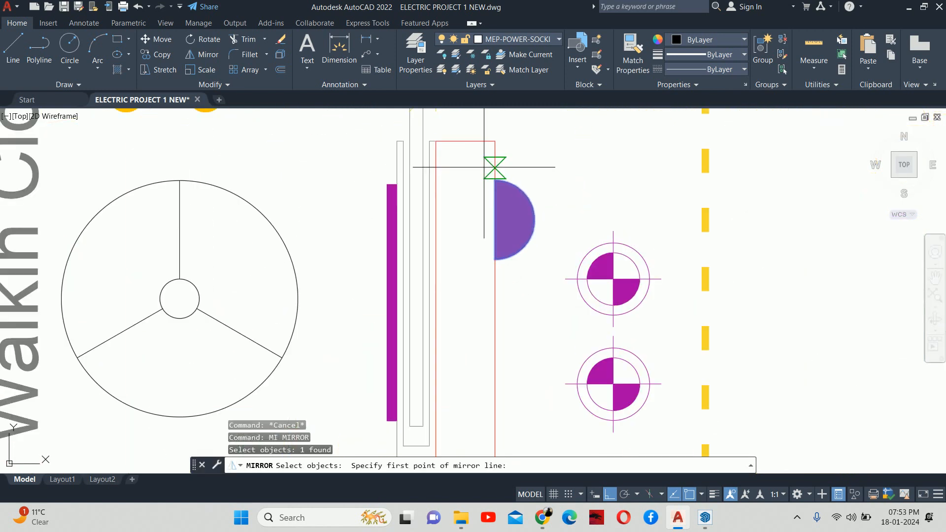
{"action": "left_click", "coordinate": [465, 141]}
{"action": "middle_click_drag", "start_coordinate": [465, 142], "coordinate": [461, 197]}
{"action": "left_click", "coordinate": [485, 165]}
{"action": "key", "text": "Return"}
{"action": "key", "text": "Escape"}
Move the mirrored switch board down the closet face of the partition wall to just below the sliding door
{"action": "scroll", "coordinate": [488, 287], "scroll_direction": "down", "scroll_amount": 2}
{"action": "key", "text": "m"}
{"action": "key", "text": "Return"}
{"action": "left_click", "coordinate": [429, 242]}
{"action": "key", "text": "Return"}
{"action": "left_click", "coordinate": [438, 228]}
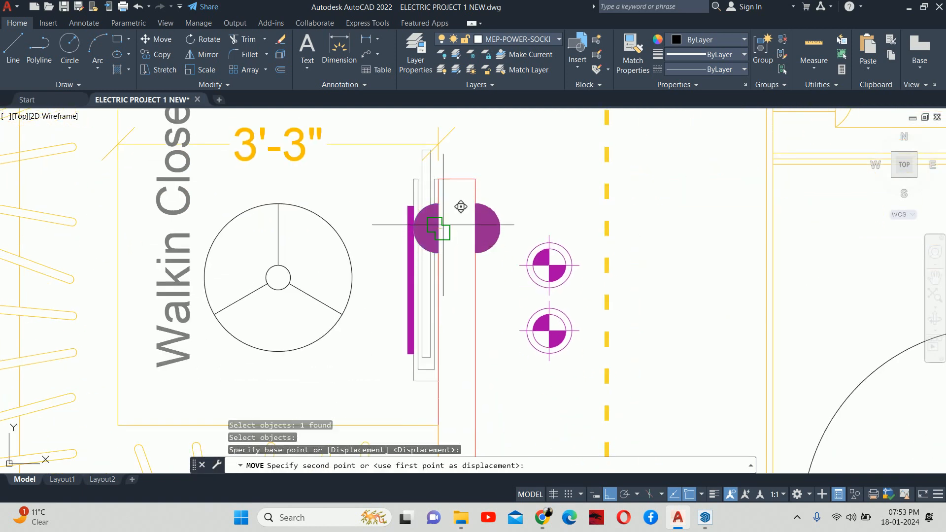
{"action": "scroll", "coordinate": [456, 201], "scroll_direction": "up", "scroll_amount": 4}
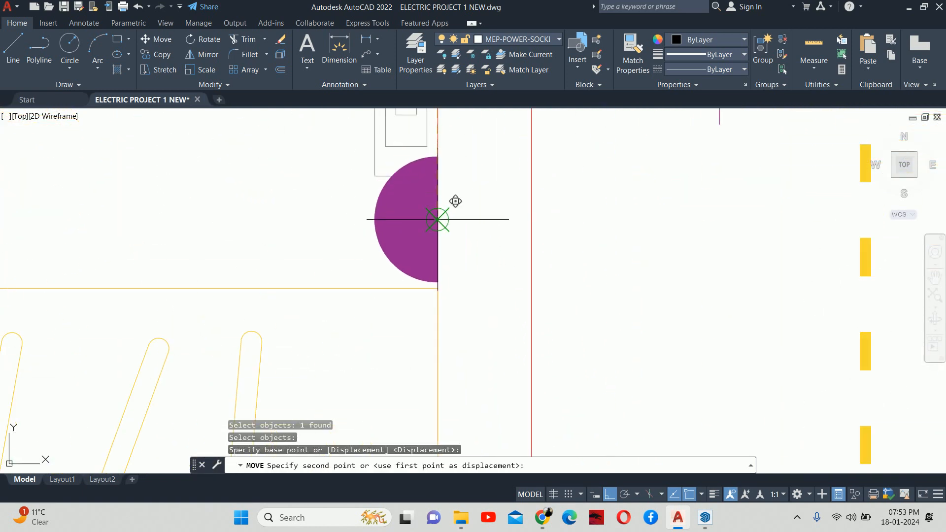
{"action": "left_click", "coordinate": [439, 233]}
{"action": "key", "text": "Escape"}
{"action": "key", "text": "Escape"}
{"action": "scroll", "coordinate": [449, 237], "scroll_direction": "down", "scroll_amount": 4}
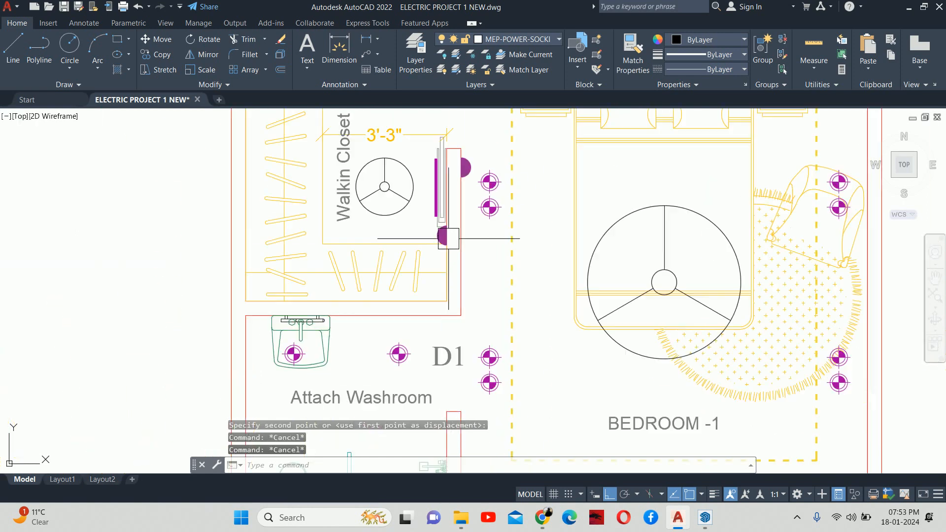
{"action": "middle_click_drag", "start_coordinate": [455, 239], "coordinate": [475, 219]}
{"action": "type", "text": "co"}
{"action": "key", "text": "Return"}
{"action": "scroll", "coordinate": [484, 152], "scroll_direction": "up", "scroll_amount": 2}
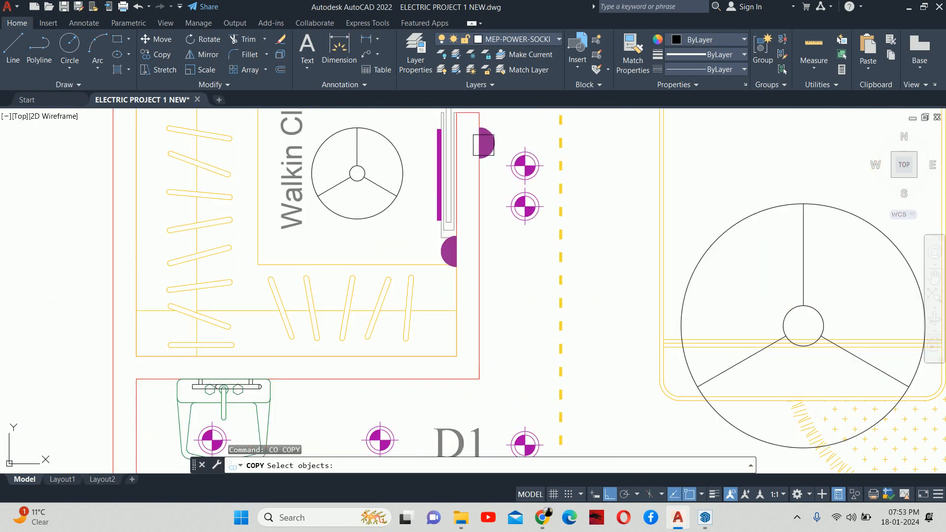
{"action": "left_click", "coordinate": [489, 149]}
{"action": "key", "text": "Return"}
{"action": "left_click", "coordinate": [474, 143]}
{"action": "scroll", "coordinate": [485, 254], "scroll_direction": "down", "scroll_amount": 3}
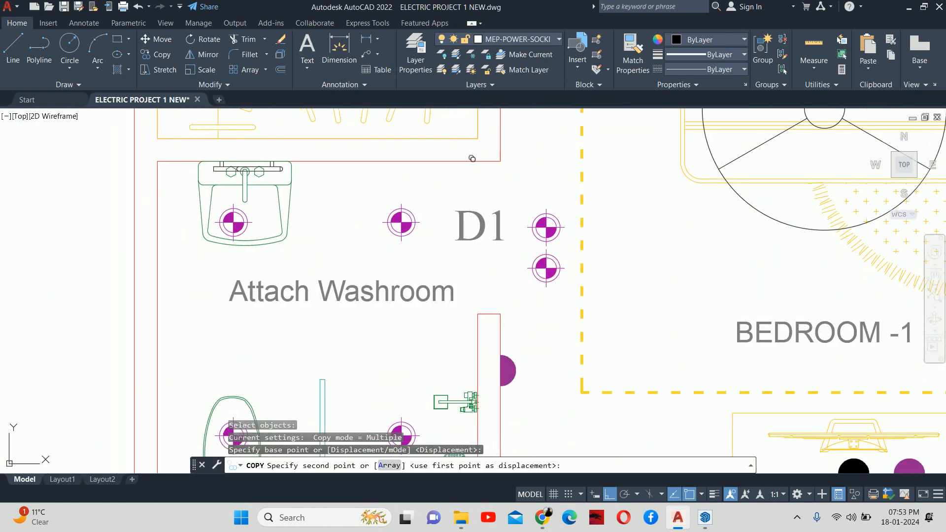
{"action": "scroll", "coordinate": [497, 261], "scroll_direction": "up", "scroll_amount": 4}
{"action": "scroll", "coordinate": [475, 276], "scroll_direction": "down", "scroll_amount": 6}
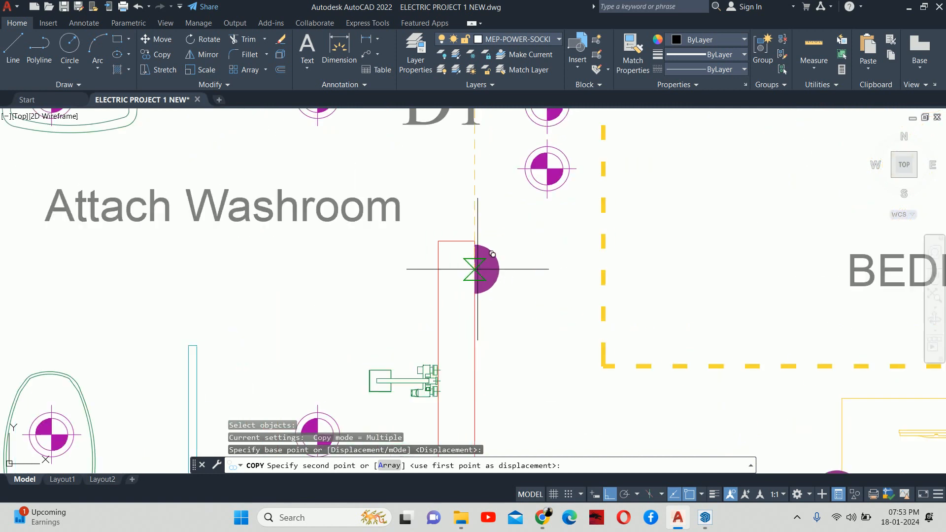
{"action": "key", "text": "Escape"}
{"action": "key", "text": "Escape"}
{"action": "key", "text": "Escape"}
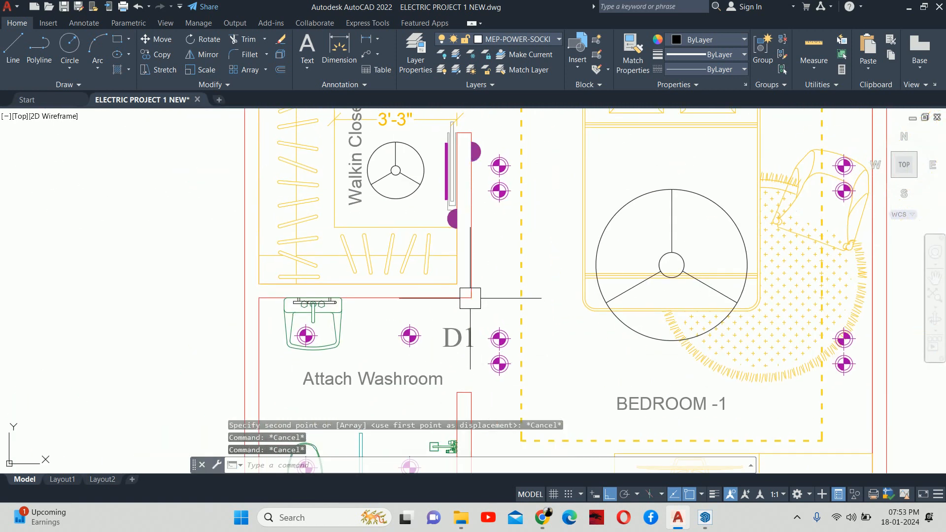
Mirror the bedroom-side switch board down the partition wall, placing a copy near the wall corner by the washroom door
{"action": "type", "text": "mi"}
{"action": "key", "text": "Return"}
{"action": "left_click", "coordinate": [475, 153]}
{"action": "key", "text": "Return"}
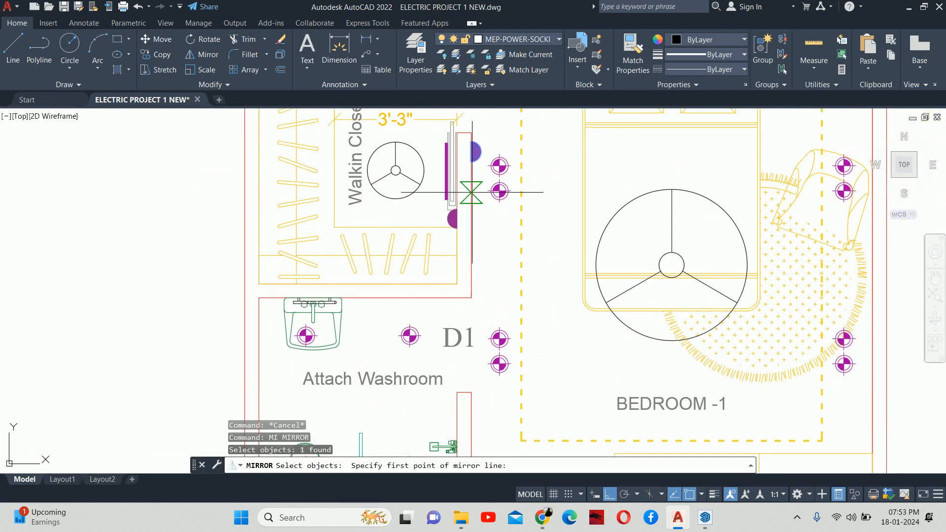
{"action": "left_click", "coordinate": [471, 215]}
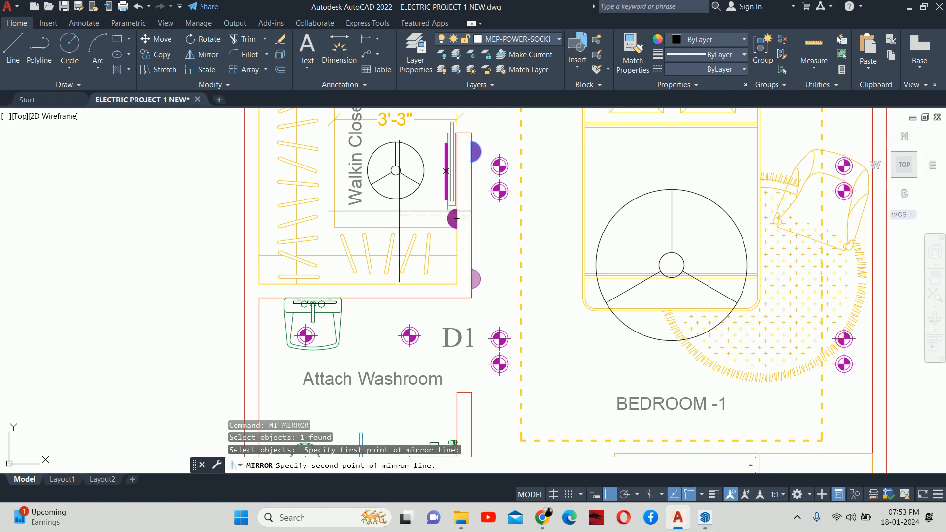
{"action": "left_click", "coordinate": [226, 222]}
{"action": "key", "text": "Escape"}
{"action": "scroll", "coordinate": [243, 305], "scroll_direction": "down", "scroll_amount": 2}
{"action": "key", "text": "Escape"}
{"action": "key", "text": "Escape"}
Copy the purple switch board from the bedhead wall to the attached washroom's upper wall beside the washbasin, with Ortho off
{"action": "scroll", "coordinate": [375, 384], "scroll_direction": "up", "scroll_amount": 2}
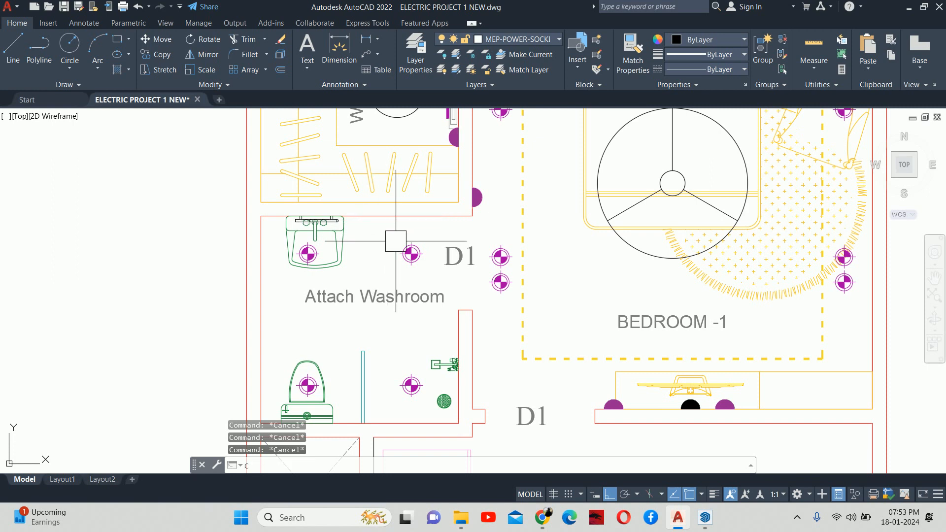
{"action": "type", "text": "co"}
{"action": "key", "text": "Return"}
{"action": "scroll", "coordinate": [419, 434], "scroll_direction": "down", "scroll_amount": 3}
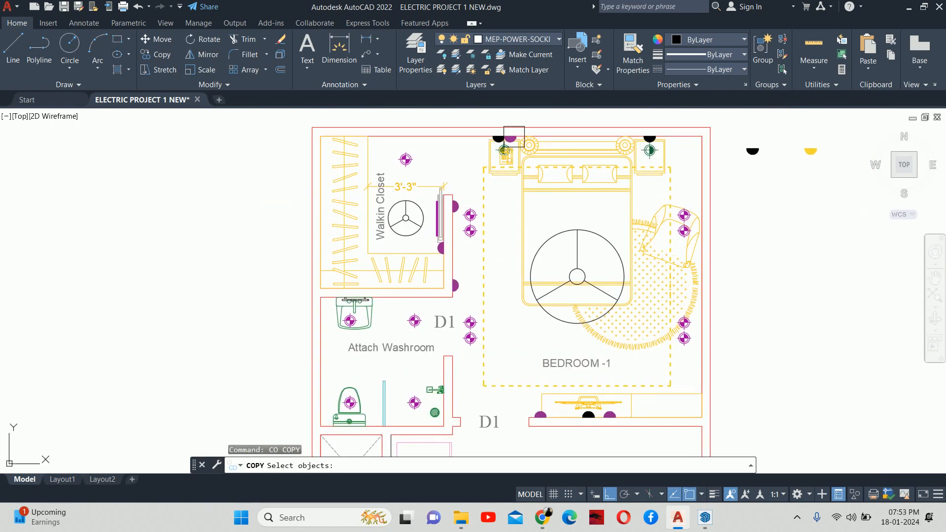
{"action": "scroll", "coordinate": [514, 135], "scroll_direction": "up", "scroll_amount": 5}
{"action": "left_click", "coordinate": [506, 147]}
{"action": "key", "text": "Return"}
{"action": "left_click", "coordinate": [490, 139]}
{"action": "scroll", "coordinate": [364, 350], "scroll_direction": "down", "scroll_amount": 4}
{"action": "mouse_move", "coordinate": [358, 369]}
{"action": "middle_mouse_down"}
{"action": "mouse_move", "coordinate": [561, 270]}
{"action": "mouse_move", "coordinate": [608, 221]}
{"action": "middle_mouse_up"}
{"action": "key", "text": "F8"}
{"action": "middle_click_drag", "start_coordinate": [483, 354], "coordinate": [512, 166]}
{"action": "left_click", "coordinate": [514, 147]}
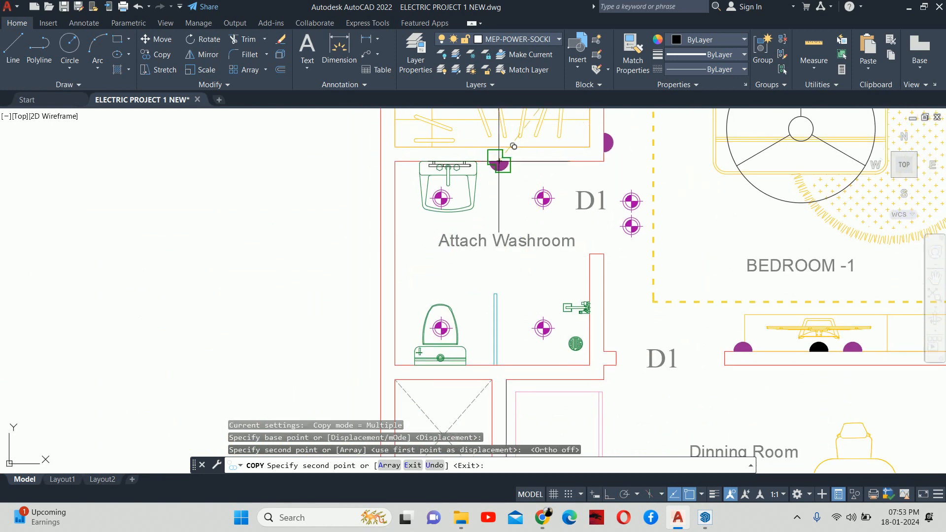
{"action": "key", "text": "Escape"}
{"action": "key", "text": "Escape"}
{"action": "key", "text": "Escape"}
{"action": "scroll", "coordinate": [519, 302], "scroll_direction": "down", "scroll_amount": 2}
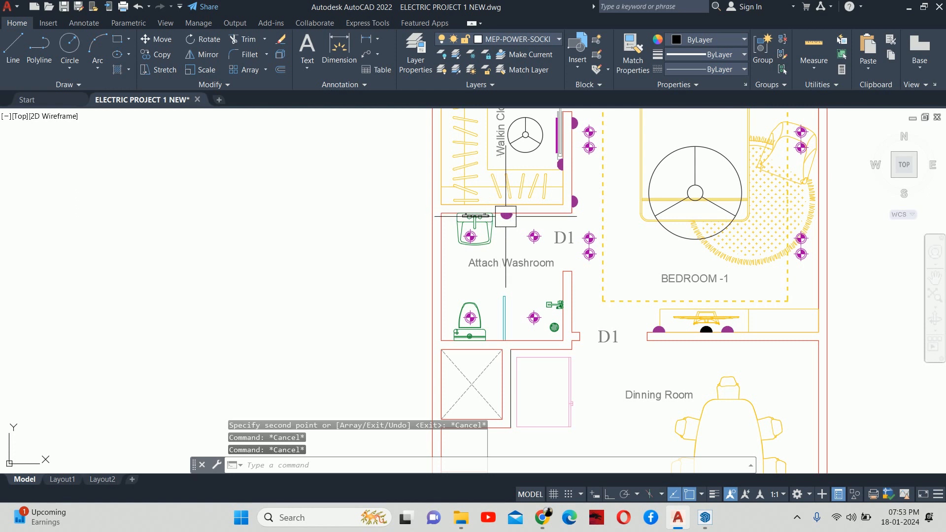
{"action": "key", "text": "Escape"}
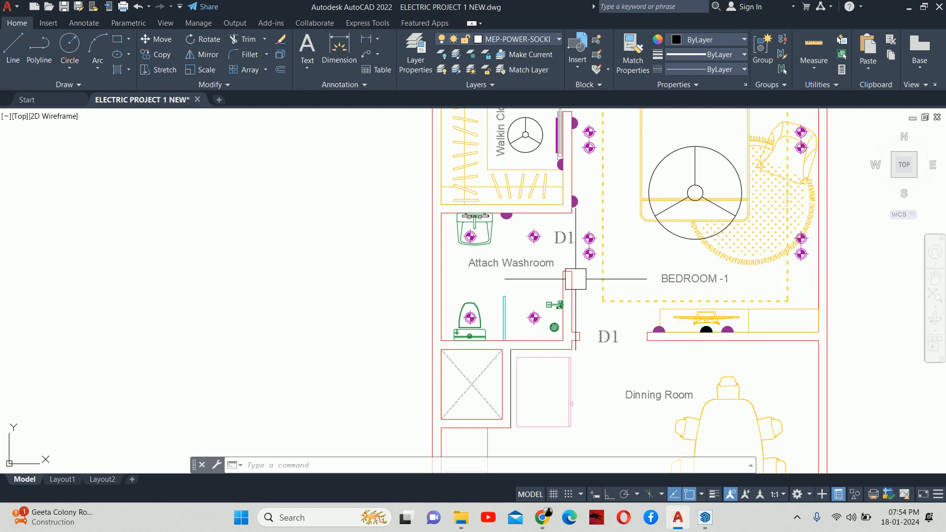
Delete the upper switch board on the bedroom side of the partition wall, opposite the closet's sliding door
{"action": "middle_click_drag", "start_coordinate": [572, 277], "coordinate": [564, 332]}
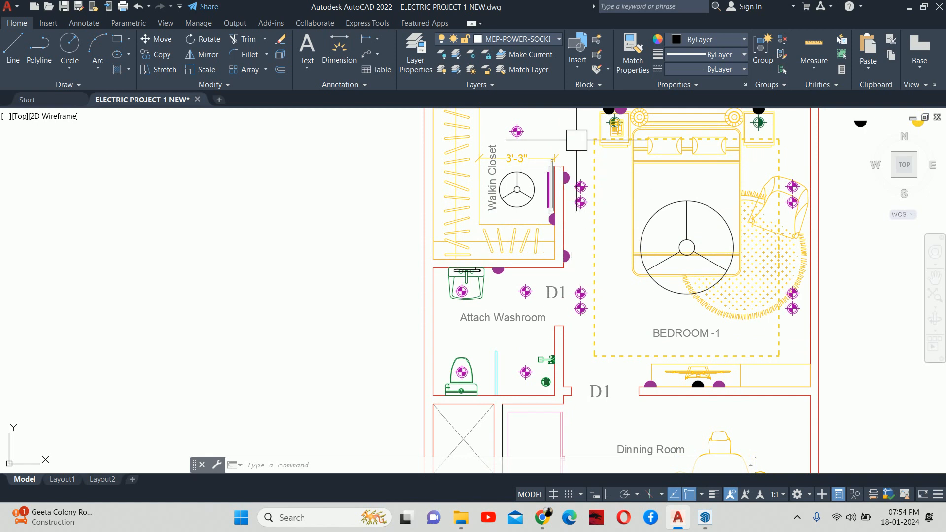
{"action": "middle_click_drag", "start_coordinate": [517, 106], "coordinate": [510, 154]}
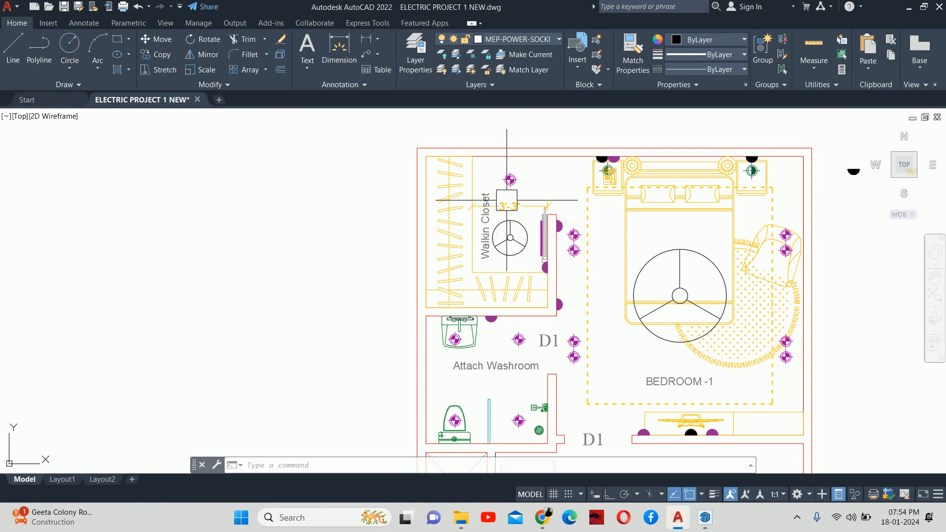
{"action": "scroll", "coordinate": [567, 282], "scroll_direction": "up", "scroll_amount": 2}
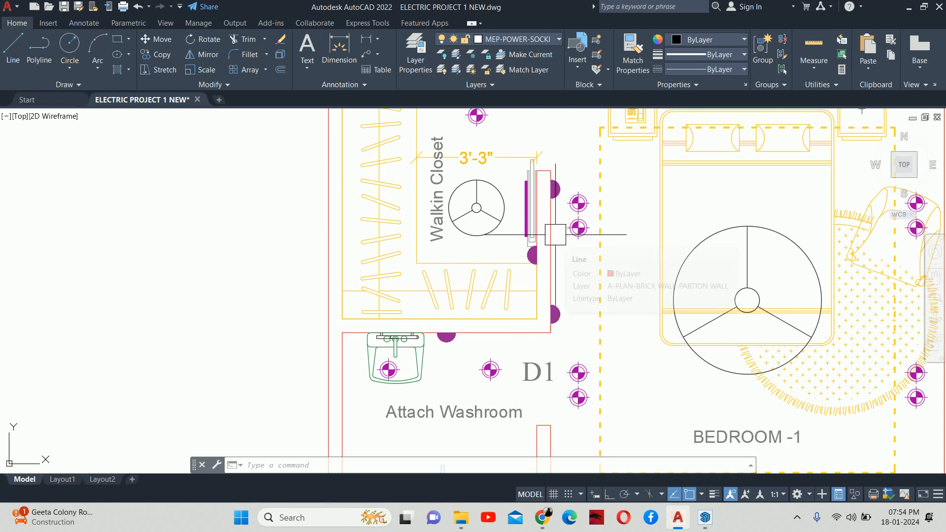
{"action": "scroll", "coordinate": [567, 246], "scroll_direction": "down", "scroll_amount": 2}
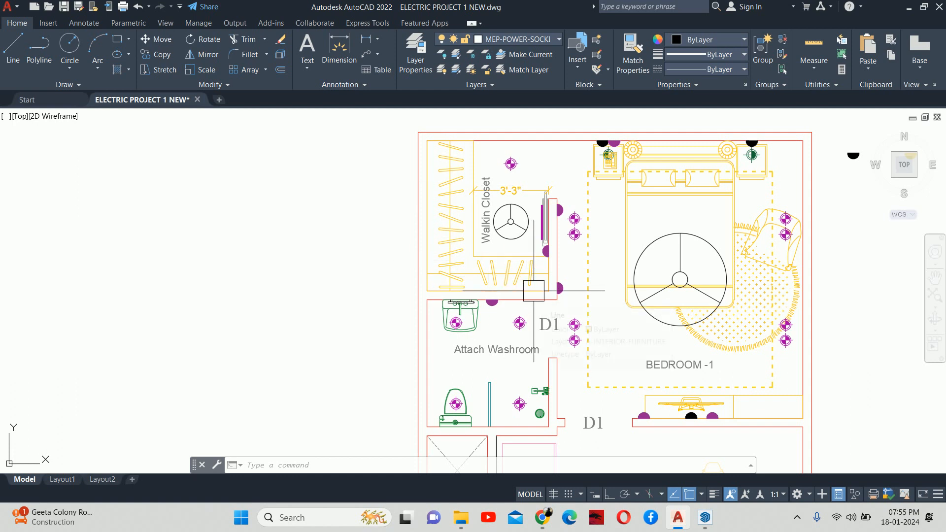
{"action": "scroll", "coordinate": [572, 275], "scroll_direction": "up", "scroll_amount": 2}
{"action": "left_click", "coordinate": [557, 170]}
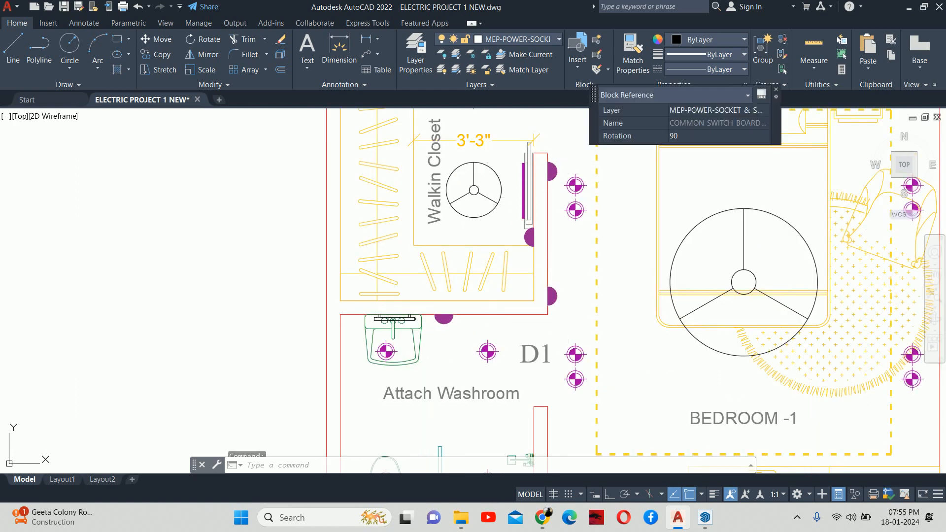
{"action": "key", "text": "Delete"}
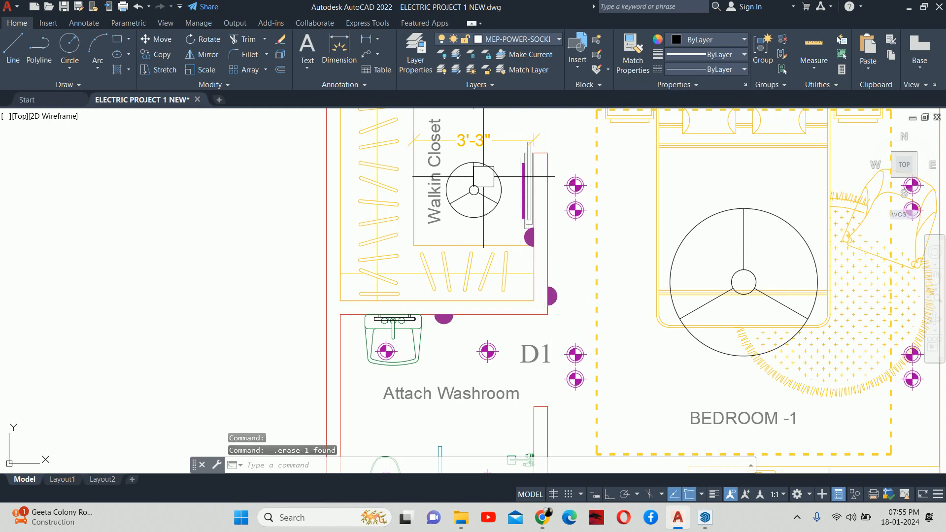
{"action": "middle_click_drag", "start_coordinate": [482, 192], "coordinate": [487, 241]}
{"action": "scroll", "coordinate": [488, 222], "scroll_direction": "down", "scroll_amount": 2}
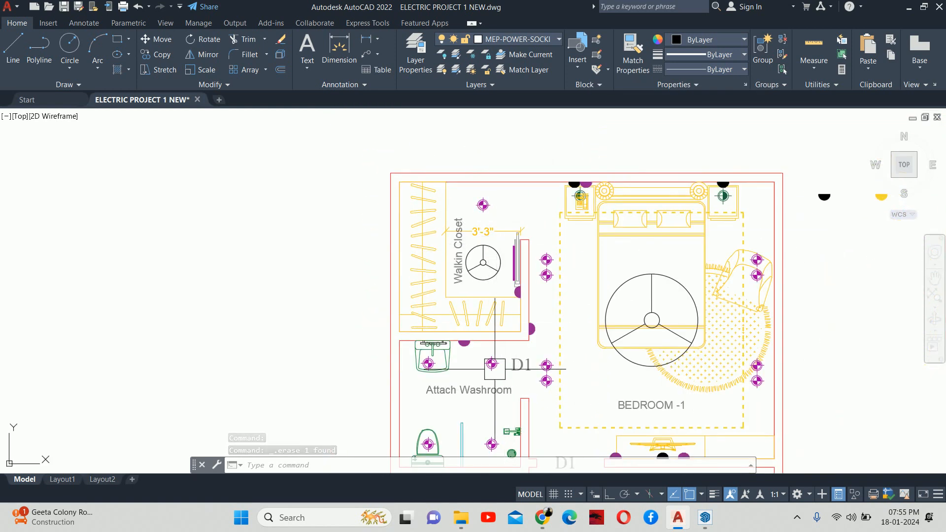
{"action": "scroll", "coordinate": [530, 330], "scroll_direction": "up", "scroll_amount": 2}
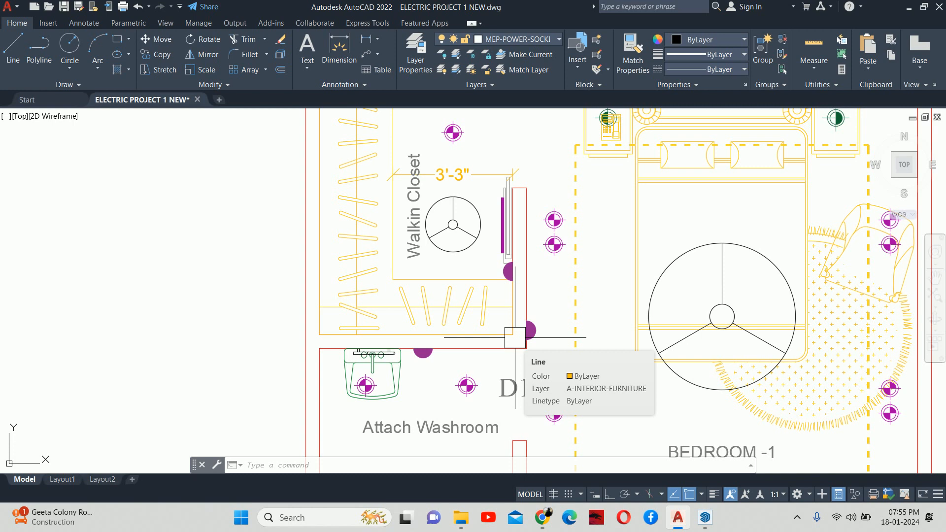
Examine the attached washroom's fixtures and the switch board positions around the walk-in closet and BEDROOM -1
{"action": "key", "text": "Escape"}
{"action": "key", "text": "Escape"}
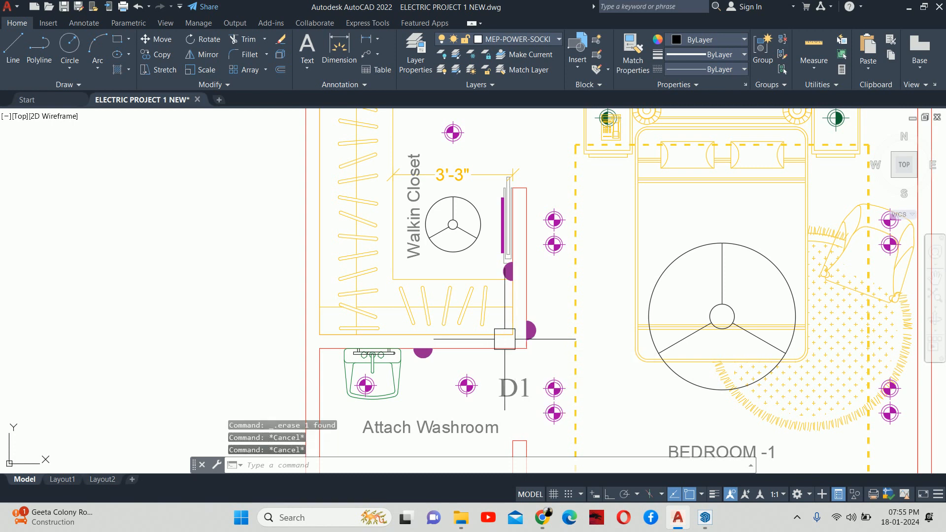
{"action": "middle_click_drag", "start_coordinate": [426, 361], "coordinate": [450, 250]}
{"action": "scroll", "coordinate": [442, 249], "scroll_direction": "up", "scroll_amount": 2}
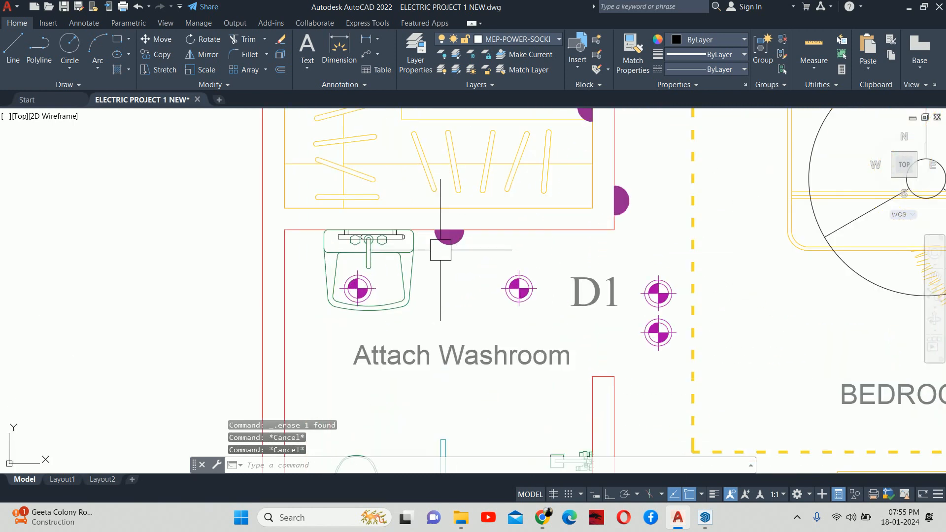
{"action": "scroll", "coordinate": [429, 259], "scroll_direction": "down", "scroll_amount": 2}
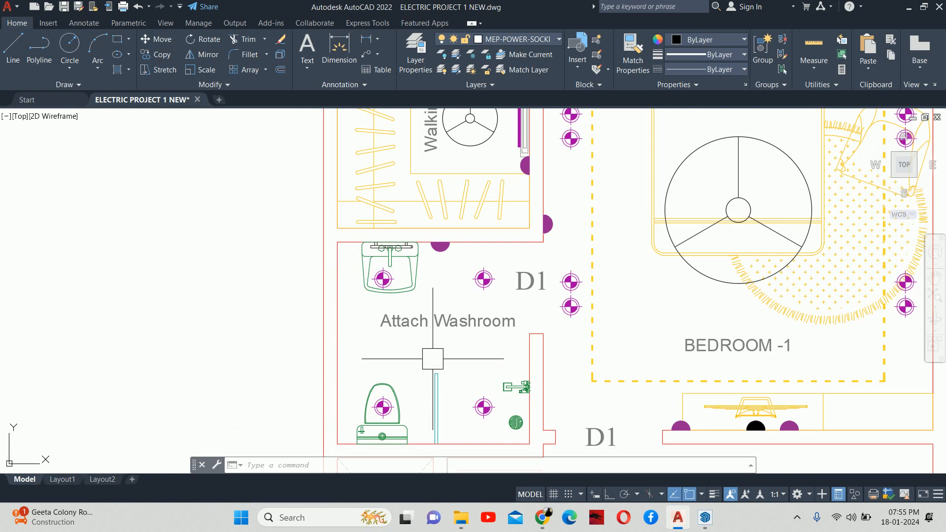
{"action": "key", "text": "Escape"}
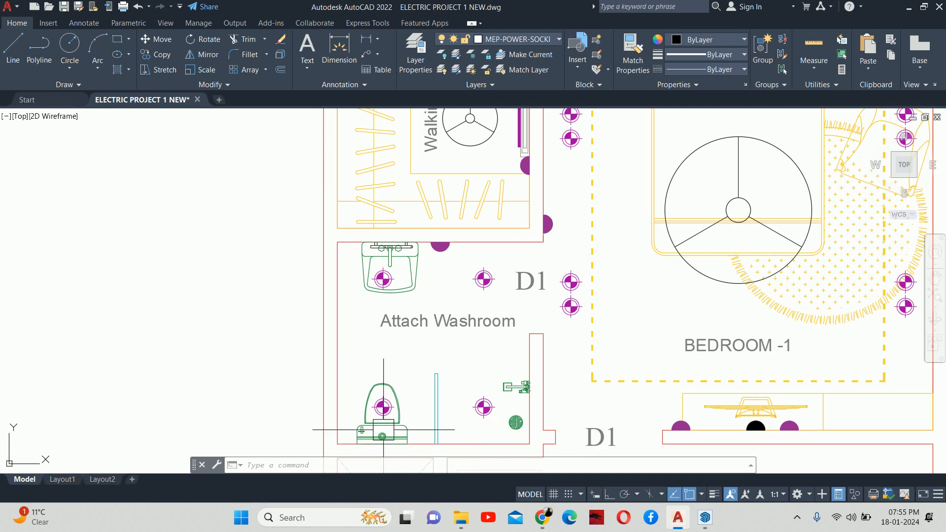
{"action": "scroll", "coordinate": [386, 432], "scroll_direction": "up", "scroll_amount": 2}
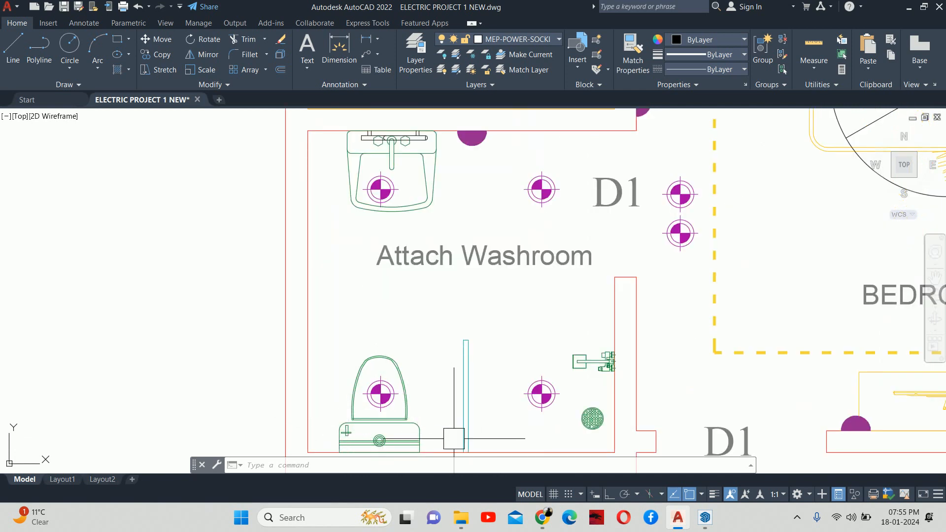
{"action": "scroll", "coordinate": [449, 394], "scroll_direction": "down", "scroll_amount": 2}
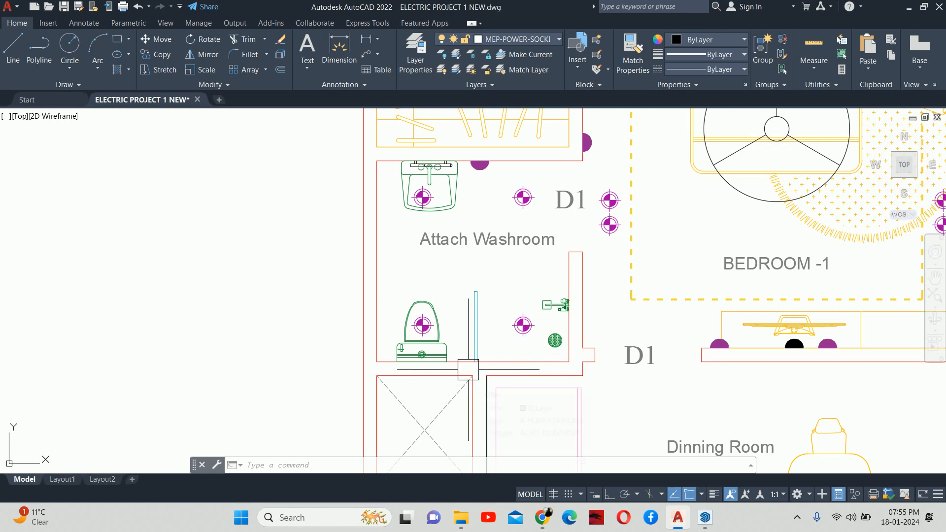
{"action": "scroll", "coordinate": [474, 368], "scroll_direction": "down", "scroll_amount": 2}
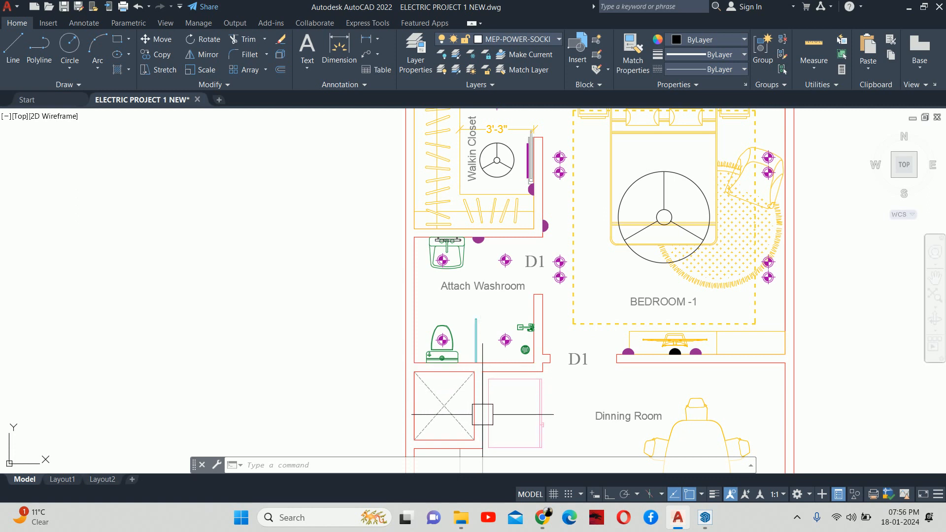
{"action": "key", "text": "F10"}
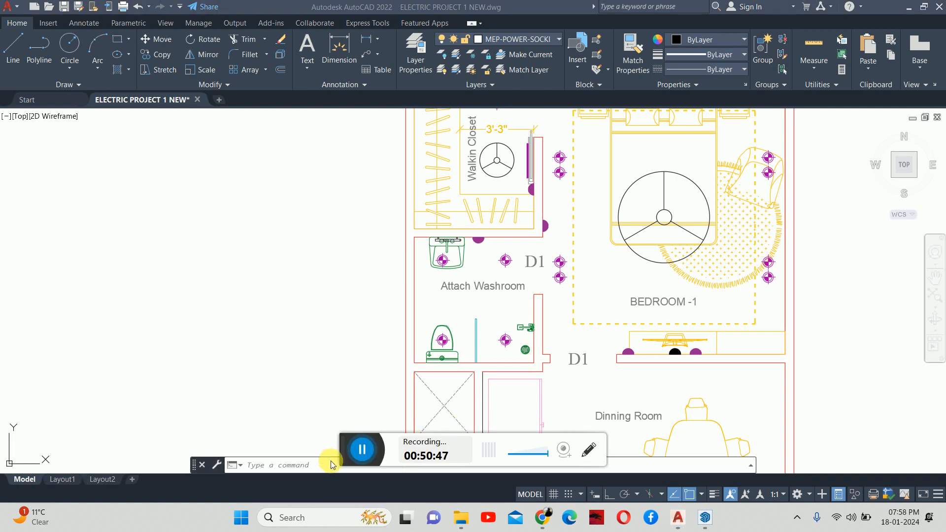
{"action": "scroll", "coordinate": [443, 401], "scroll_direction": "down", "scroll_amount": 2}
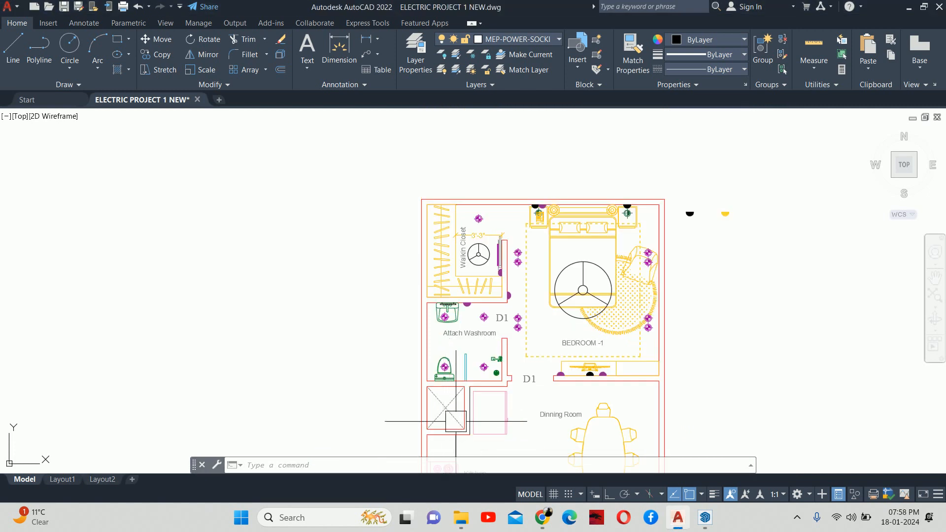
{"action": "scroll", "coordinate": [475, 316], "scroll_direction": "up", "scroll_amount": 2}
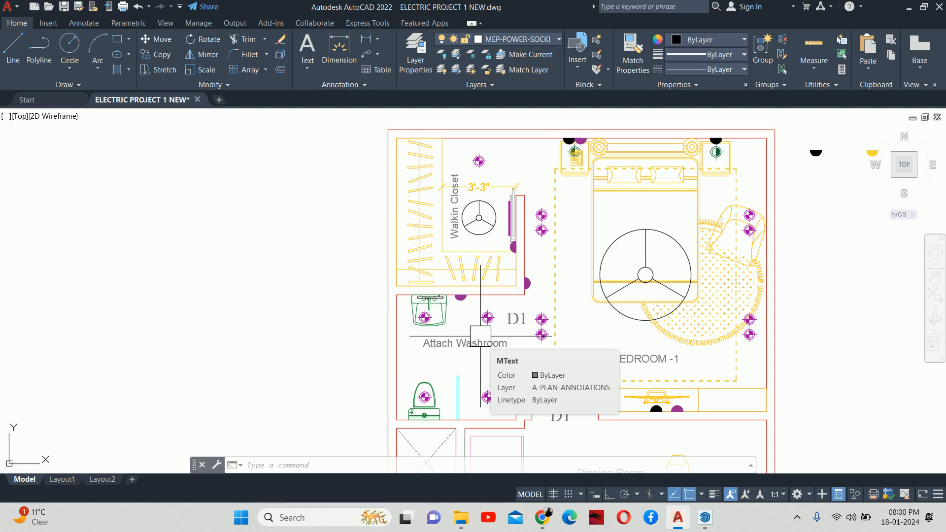
{"action": "key", "text": "Escape"}
{"action": "key", "text": "Escape"}
{"action": "key", "text": "Escape"}
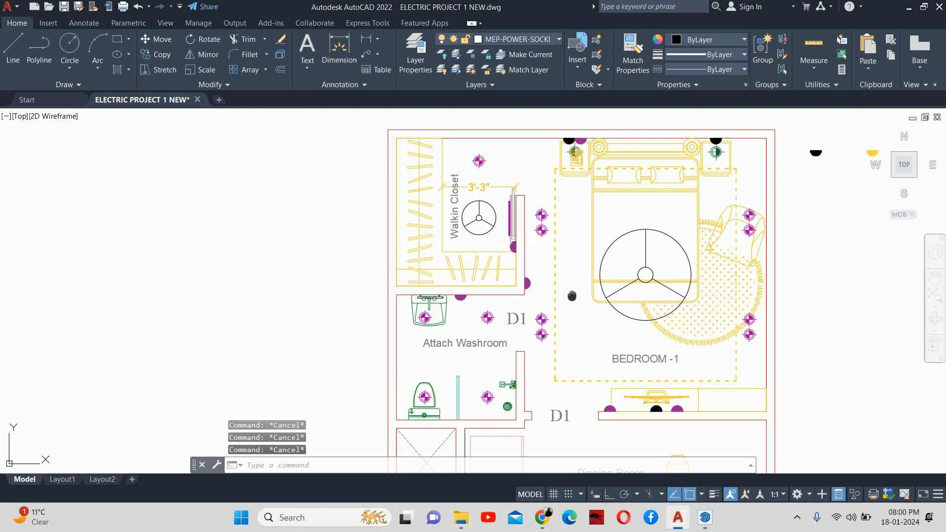
{"action": "middle_click_drag", "start_coordinate": [571, 288], "coordinate": [509, 299]}
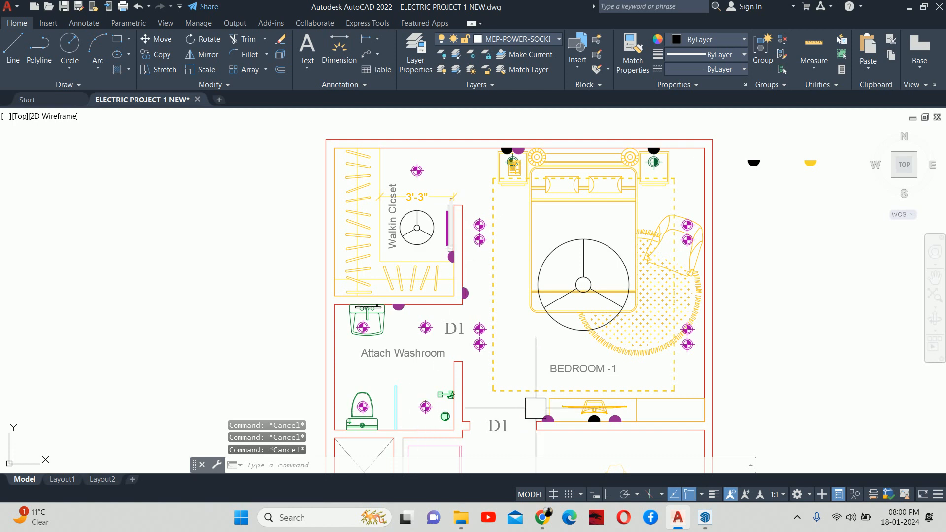
Try to rotate the yellow half-round socket symbol outside the plan so its flat side is vertical, and undo the rotation
{"action": "type", "text": "ro"}
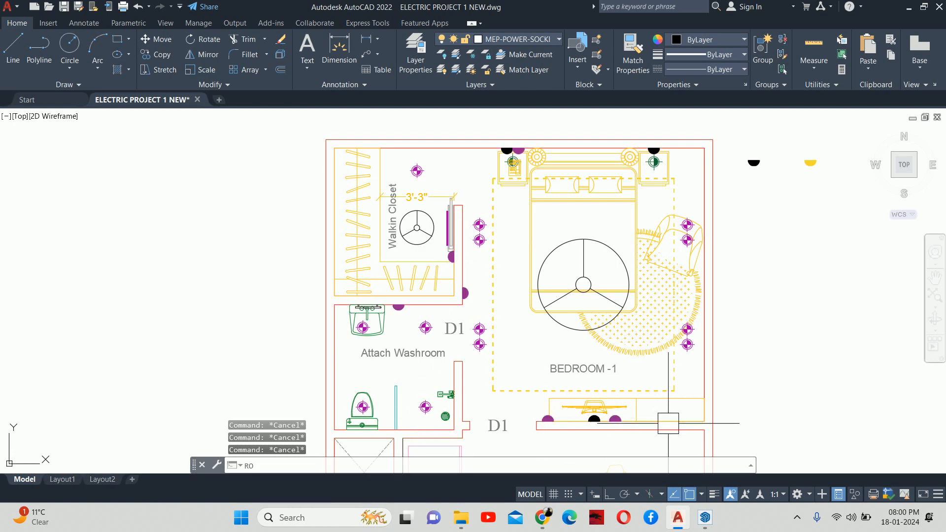
{"action": "key", "text": "Return"}
{"action": "middle_click_drag", "start_coordinate": [760, 316], "coordinate": [720, 382]}
{"action": "left_click", "coordinate": [771, 243]}
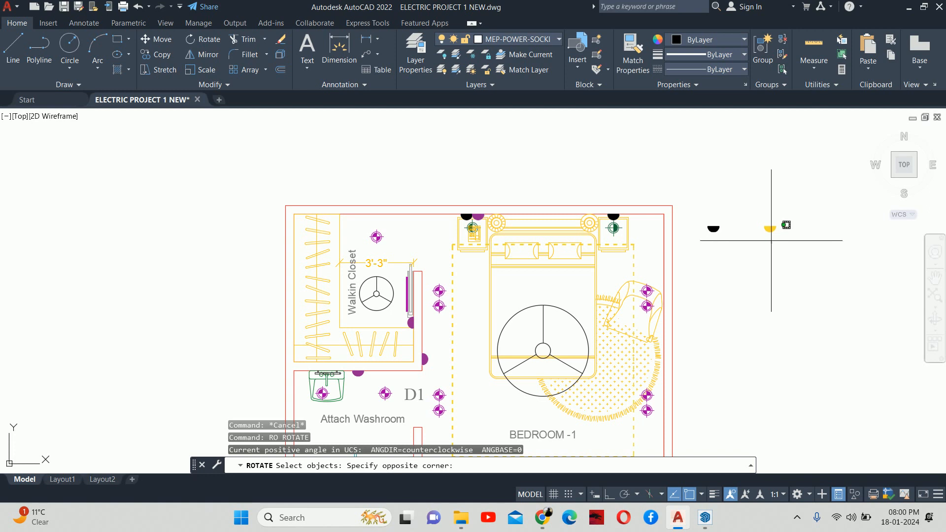
{"action": "left_click", "coordinate": [749, 223]}
{"action": "key", "text": "Return"}
{"action": "scroll", "coordinate": [764, 225], "scroll_direction": "up", "scroll_amount": 5}
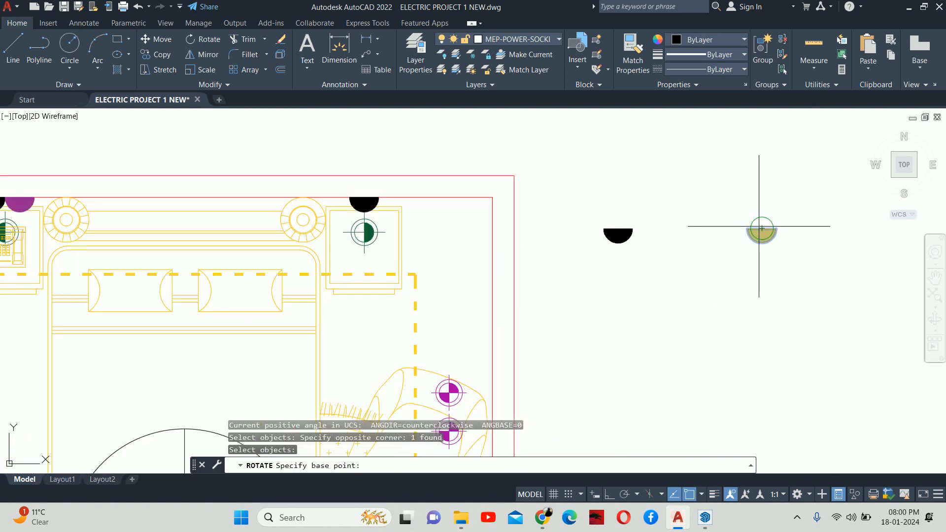
{"action": "left_click", "coordinate": [762, 228]}
{"action": "left_click", "coordinate": [762, 146]}
{"action": "type", "text": "m"}
{"action": "key", "text": "Return"}
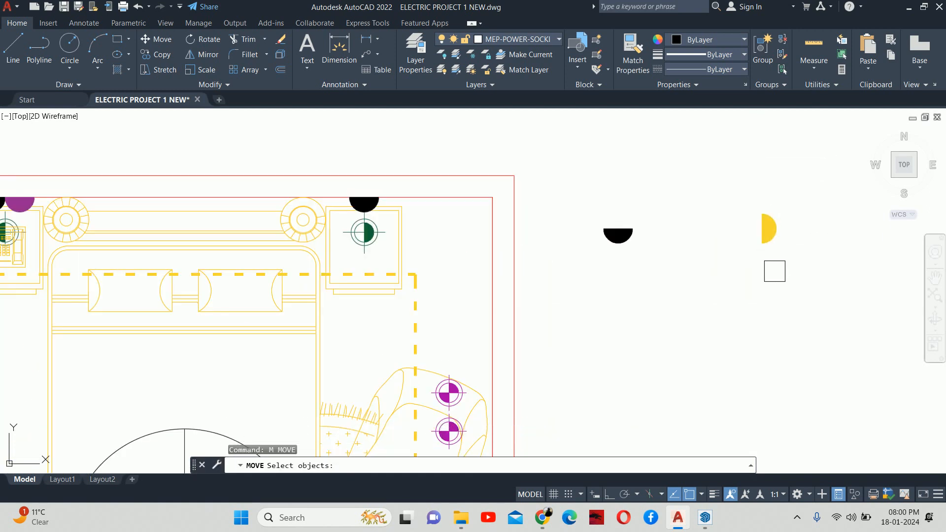
{"action": "left_click", "coordinate": [770, 240]}
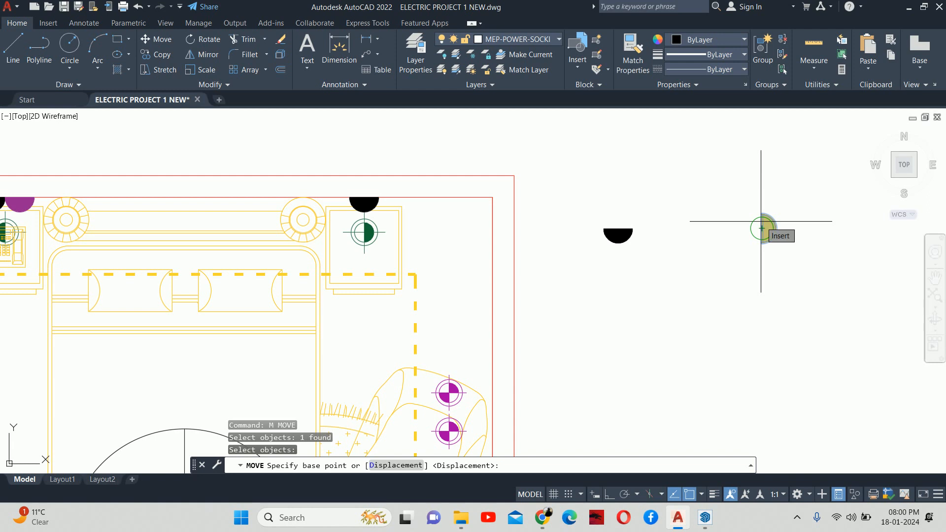
{"action": "key", "text": "Escape"}
{"action": "key", "text": "ctrl+z"}
{"action": "key", "text": "ctrl+z"}
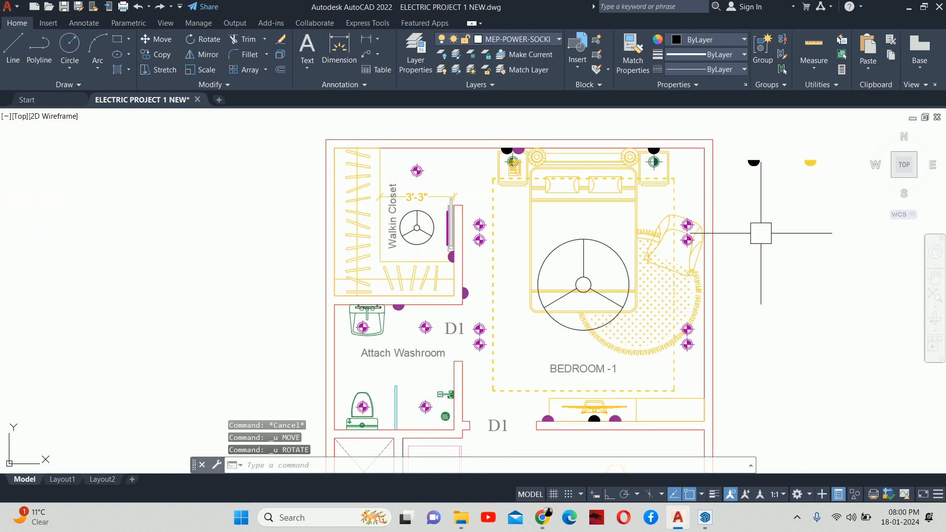
{"action": "type", "text": "co"}
{"action": "key", "text": "Return"}
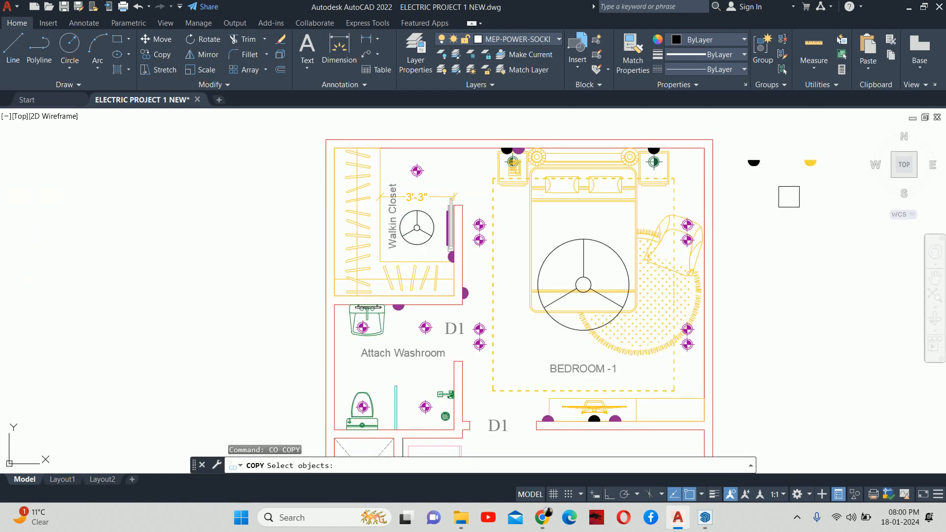
{"action": "key", "text": "Escape"}
Mirror the yellow half-round socket symbol outside the plan about a horizontal line below it with Ortho on, keeping the original
{"action": "type", "text": "mi"}
{"action": "key", "text": "Return"}
{"action": "left_click", "coordinate": [808, 161]}
{"action": "key", "text": "Return"}
{"action": "scroll", "coordinate": [804, 160], "scroll_direction": "up", "scroll_amount": 2}
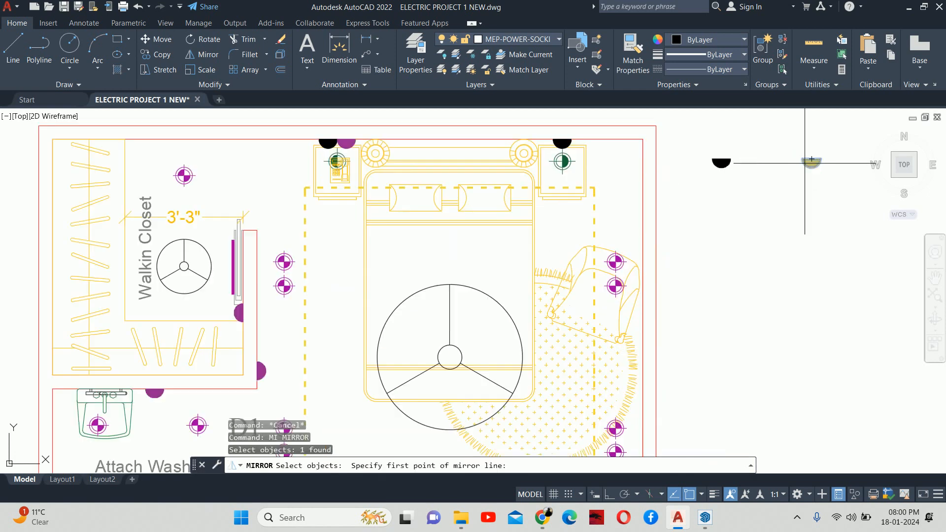
{"action": "scroll", "coordinate": [805, 160], "scroll_direction": "up", "scroll_amount": 2}
{"action": "left_click", "coordinate": [803, 188]}
{"action": "key", "text": "F8"}
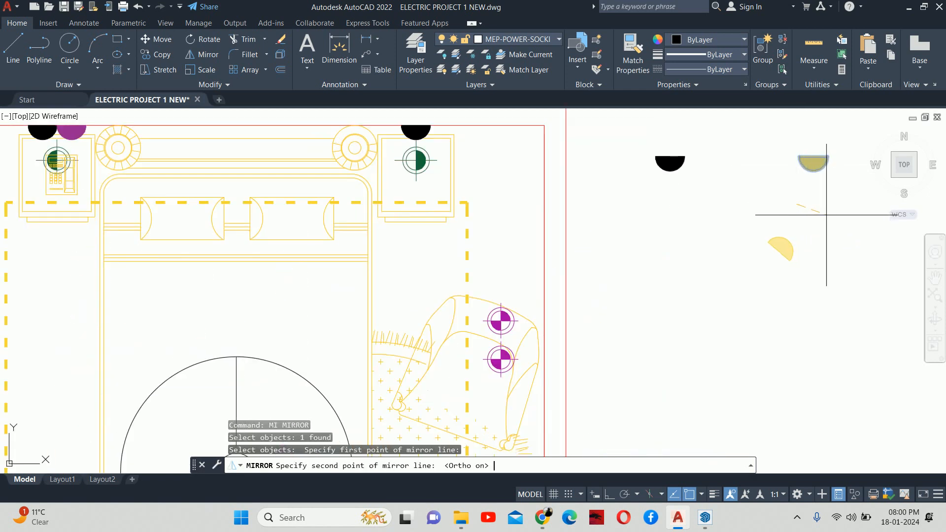
{"action": "left_click", "coordinate": [857, 217]}
{"action": "key", "text": "Return"}
Move the mirrored yellow socket symbol, with Ortho off, onto the attached washroom's lower wall at the foot of the glass partition
{"action": "type", "text": "m"}
{"action": "key", "text": "Return"}
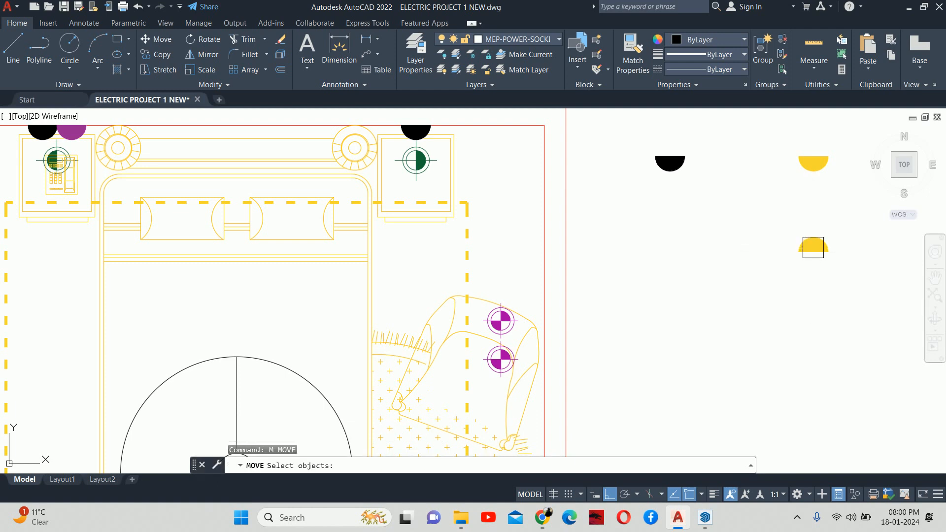
{"action": "left_click", "coordinate": [813, 247]}
{"action": "key", "text": "Return"}
{"action": "scroll", "coordinate": [813, 248], "scroll_direction": "up", "scroll_amount": 5}
{"action": "left_click", "coordinate": [812, 249]}
{"action": "scroll", "coordinate": [785, 249], "scroll_direction": "down", "scroll_amount": 5}
{"action": "middle_click_drag", "start_coordinate": [761, 275], "coordinate": [693, 313]}
{"action": "key", "text": "F8"}
{"action": "scroll", "coordinate": [567, 329], "scroll_direction": "down", "scroll_amount": 5}
{"action": "middle_click_drag", "start_coordinate": [473, 357], "coordinate": [726, 187]}
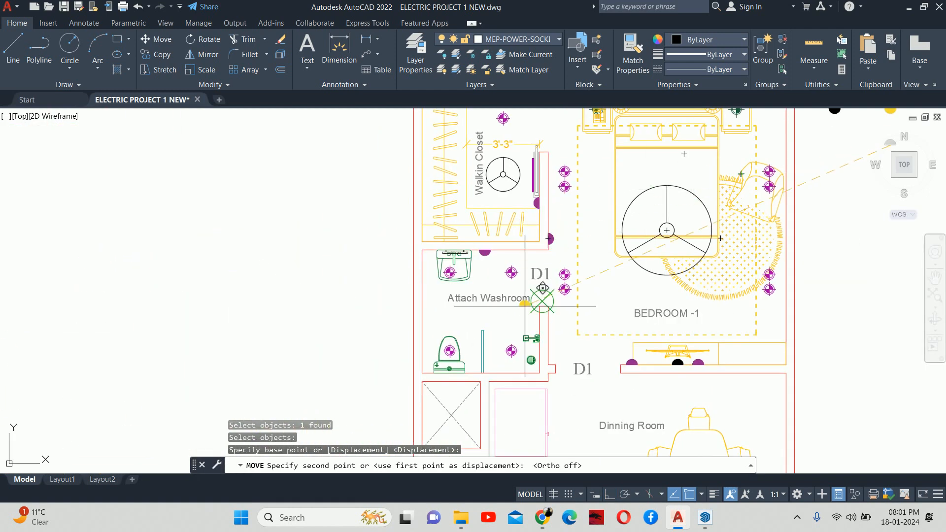
{"action": "middle_click_drag", "start_coordinate": [543, 288], "coordinate": [600, 215]}
{"action": "scroll", "coordinate": [546, 271], "scroll_direction": "up", "scroll_amount": 8}
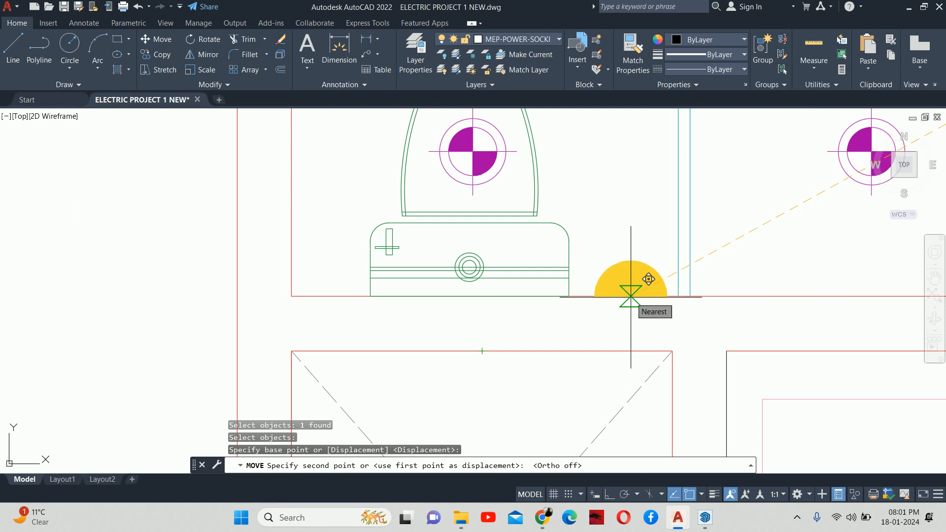
{"action": "key", "text": "Escape"}
{"action": "key", "text": "Escape"}
{"action": "left_click", "coordinate": [683, 296]}
Move the yellow socket symbol 6 inches along the washroom's lower wall towards the WC with Ortho on
{"action": "key", "text": "Return"}
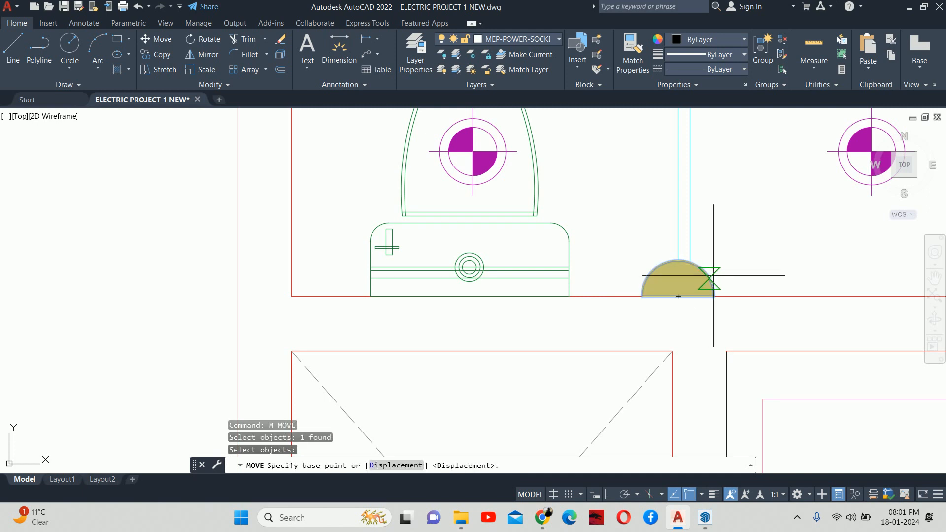
{"action": "left_click", "coordinate": [811, 247]}
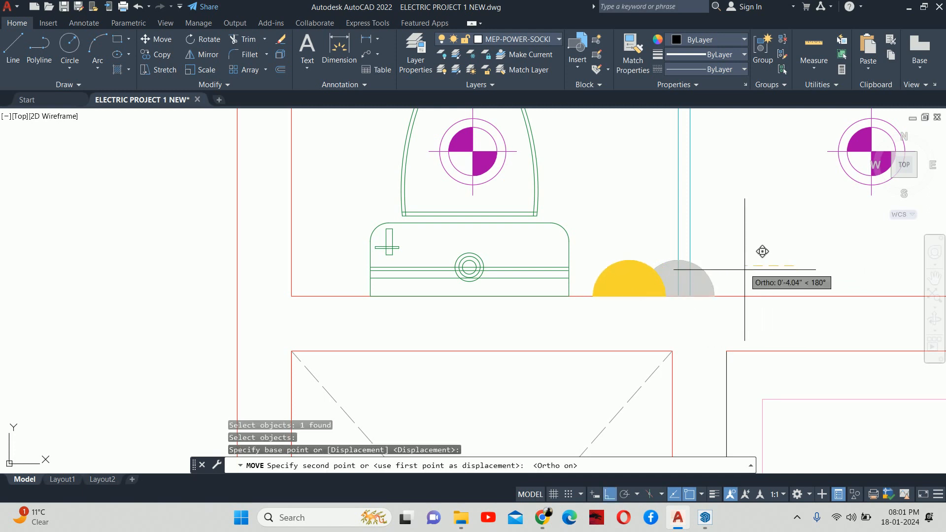
{"action": "key", "text": "F8"}
{"action": "type", "text": "6"}
{"action": "key", "text": "Return"}
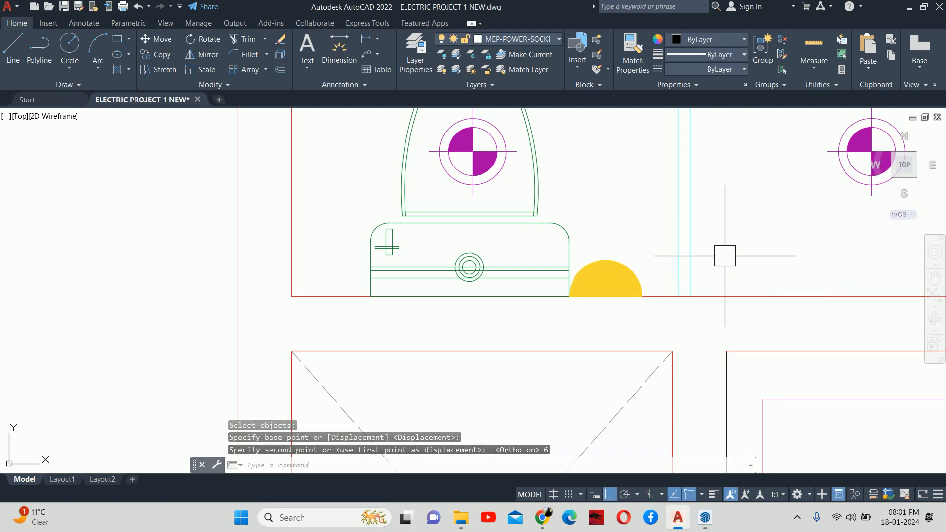
Move the yellow socket symbol slightly away from the WC, placing it between the WC and the glass partition
{"action": "key", "text": "Escape"}
{"action": "type", "text": "m"}
{"action": "key", "text": "Return"}
{"action": "left_click", "coordinate": [637, 266]}
{"action": "key", "text": "Return"}
{"action": "left_click", "coordinate": [610, 217]}
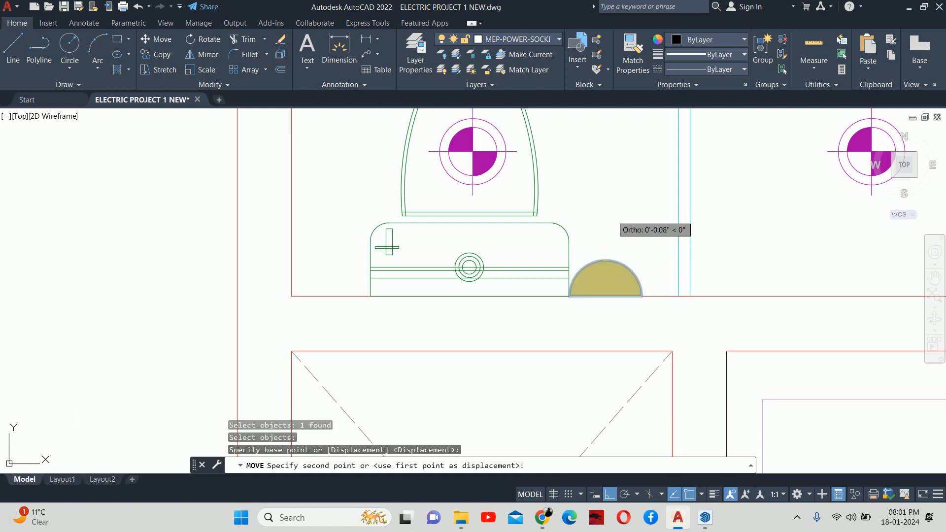
{"action": "left_click", "coordinate": [631, 218]}
{"action": "key", "text": "Escape"}
{"action": "key", "text": "Escape"}
{"action": "scroll", "coordinate": [627, 319], "scroll_direction": "down", "scroll_amount": 3}
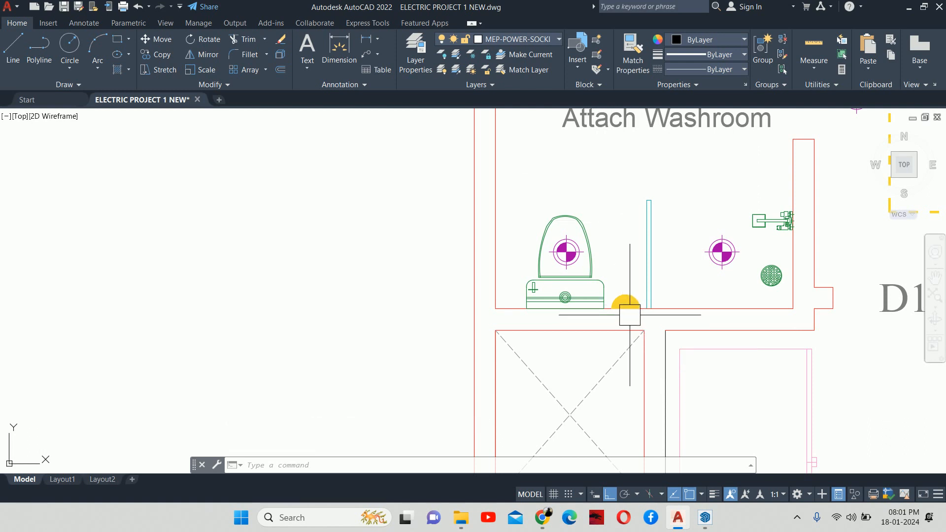
{"action": "middle_click_drag", "start_coordinate": [629, 315], "coordinate": [622, 333]}
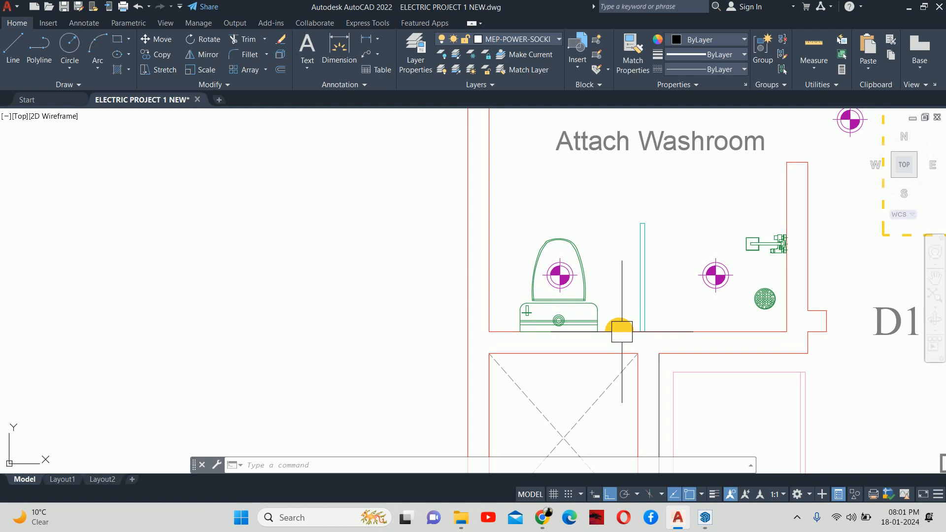
{"action": "mouse_move", "coordinate": [622, 332]}
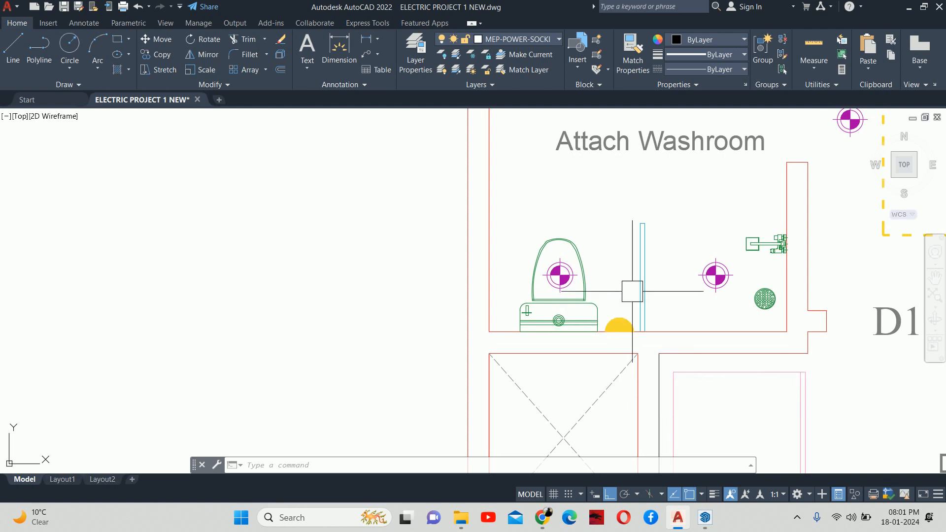
{"action": "middle_click_drag", "start_coordinate": [629, 287], "coordinate": [607, 321]}
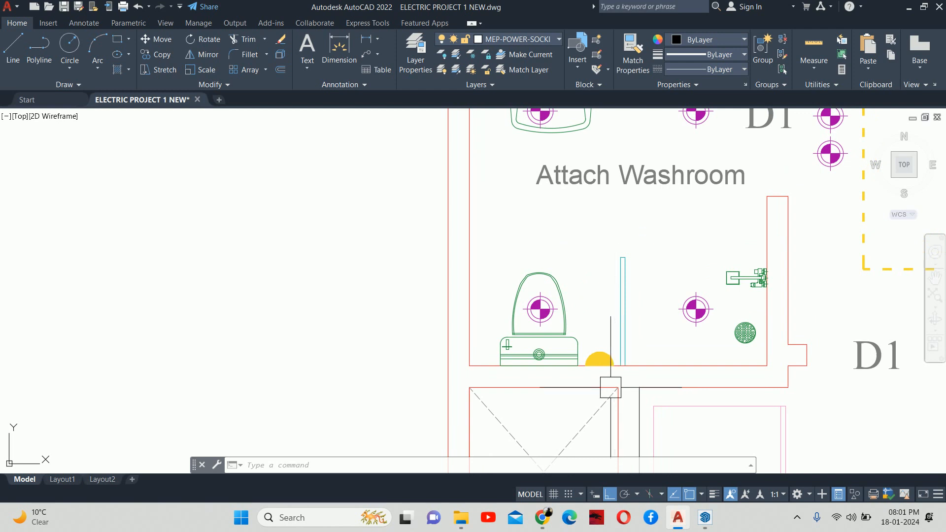
{"action": "mouse_move", "coordinate": [611, 382]}
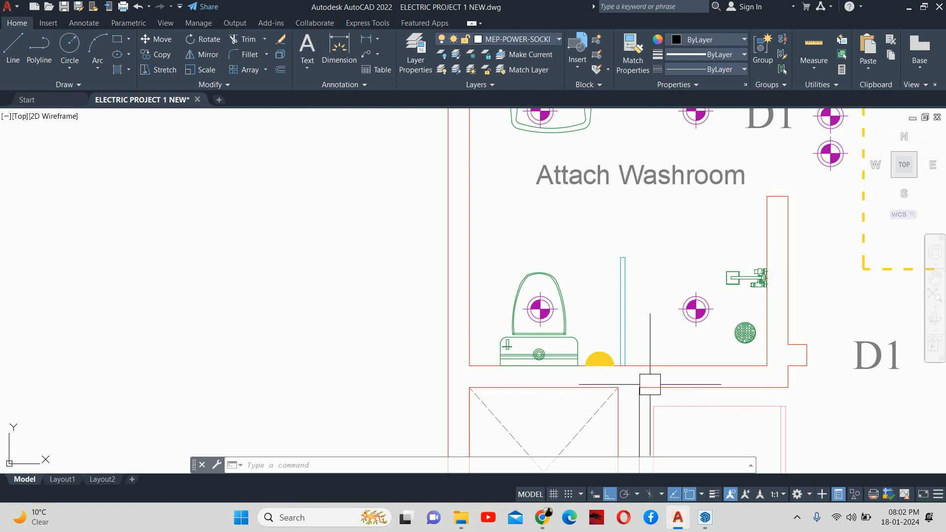
{"action": "middle_click_drag", "start_coordinate": [685, 352], "coordinate": [713, 438]}
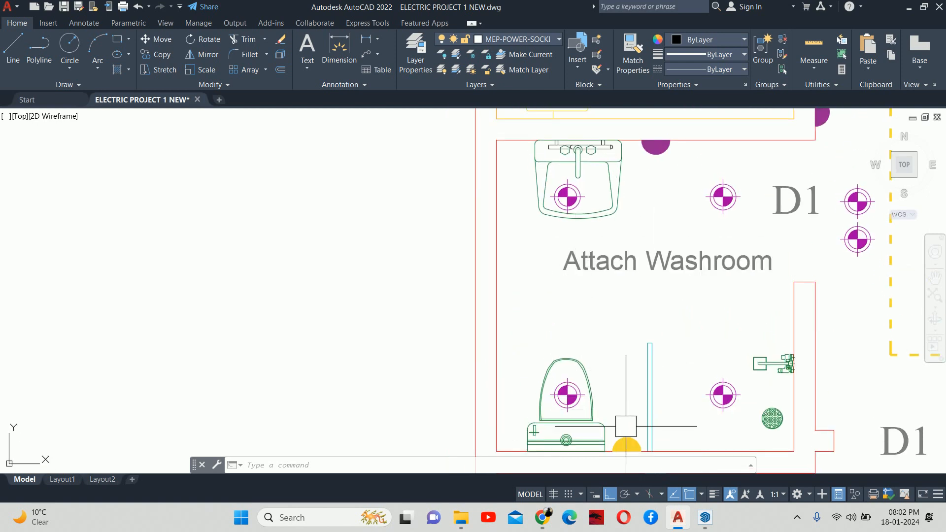
{"action": "middle_click_drag", "start_coordinate": [616, 289], "coordinate": [637, 437]}
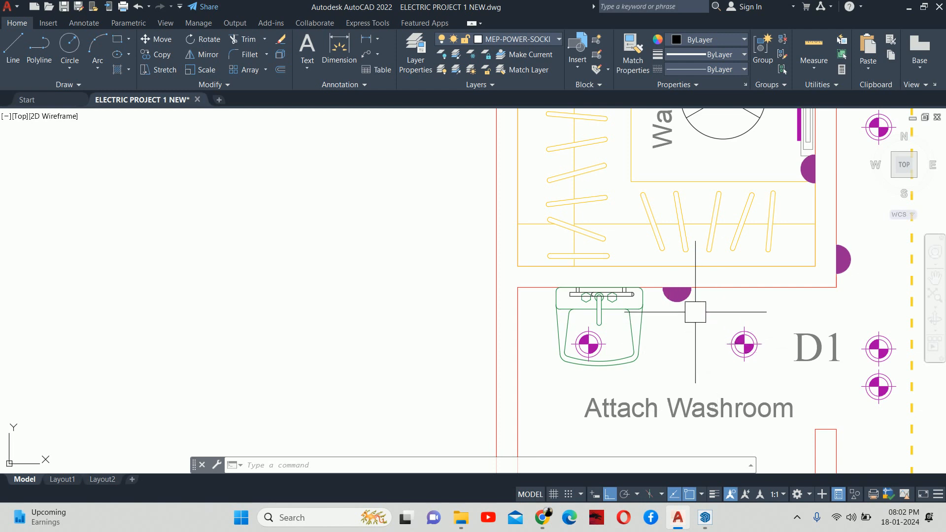
Examine the switch board and yellow socket positions around the attached washroom's basin, WC and glass partition
{"action": "scroll", "coordinate": [695, 312], "scroll_direction": "down", "scroll_amount": 2}
{"action": "middle_click_drag", "start_coordinate": [699, 334], "coordinate": [703, 277]}
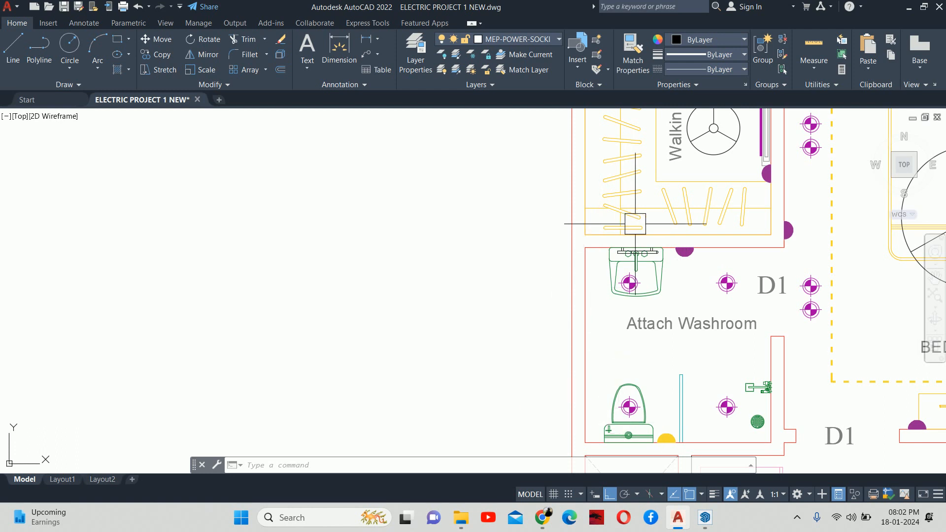
{"action": "middle_click_drag", "start_coordinate": [687, 207], "coordinate": [683, 130]}
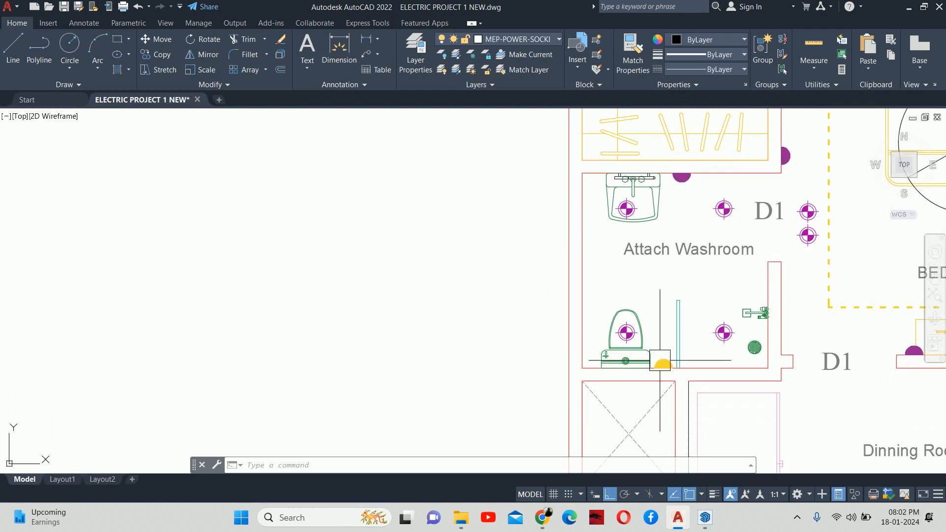
{"action": "scroll", "coordinate": [659, 360], "scroll_direction": "up", "scroll_amount": 2}
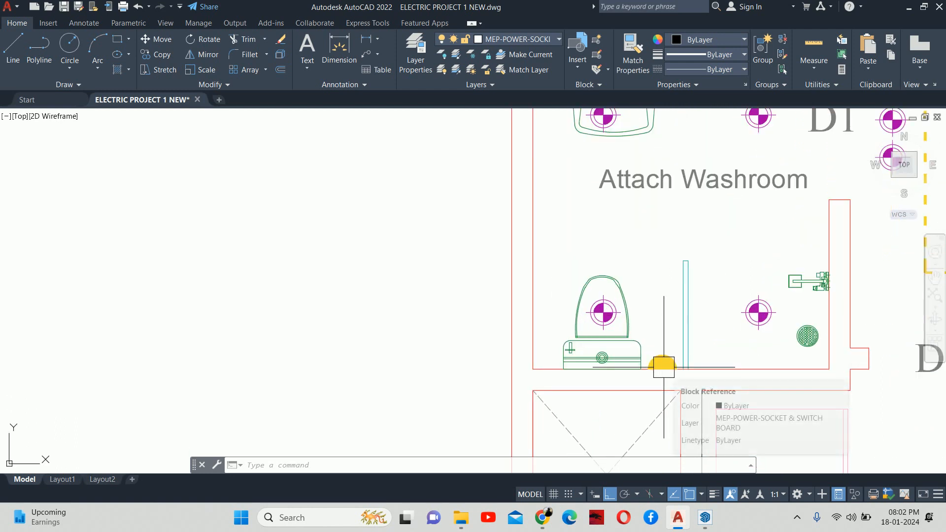
{"action": "middle_click_drag", "start_coordinate": [556, 261], "coordinate": [561, 356]}
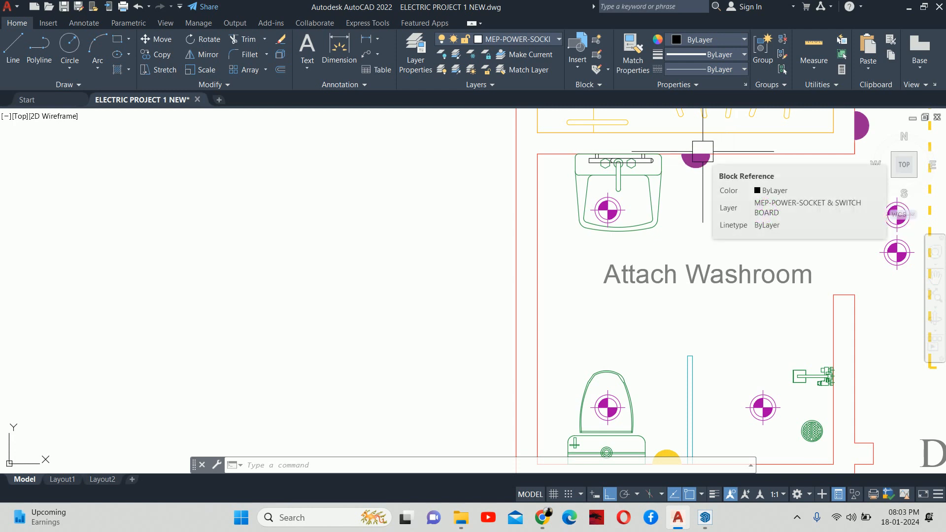
{"action": "scroll", "coordinate": [717, 209], "scroll_direction": "down", "scroll_amount": 2}
{"action": "middle_click_drag", "start_coordinate": [717, 208], "coordinate": [630, 203]}
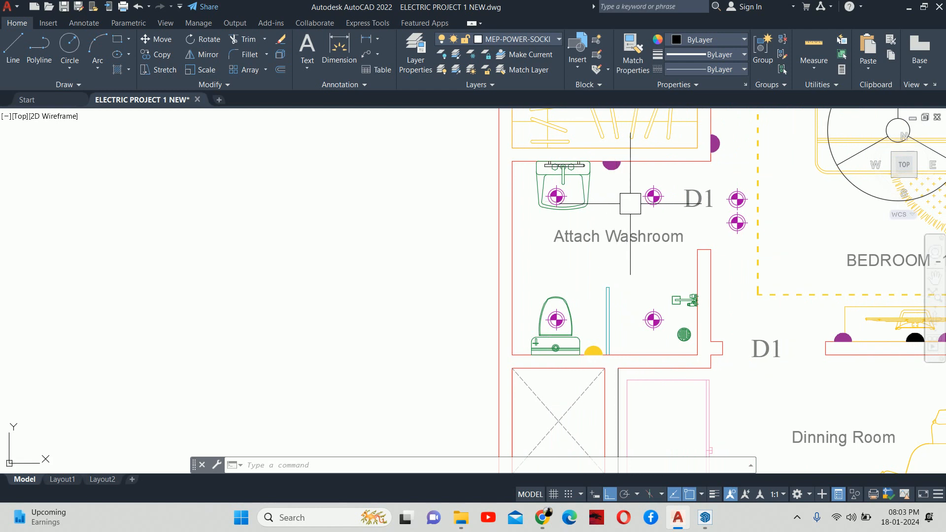
{"action": "middle_click_drag", "start_coordinate": [709, 225], "coordinate": [560, 224]}
{"action": "scroll", "coordinate": [598, 234], "scroll_direction": "down", "scroll_amount": 2}
{"action": "middle_click_drag", "start_coordinate": [615, 254], "coordinate": [606, 317]}
{"action": "scroll", "coordinate": [606, 317], "scroll_direction": "down", "scroll_amount": 2}
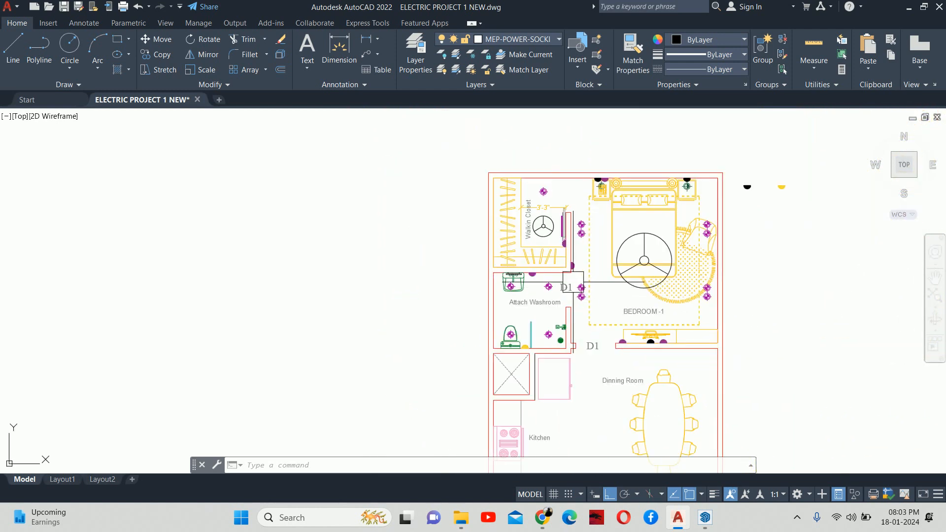
Rotate the yellow half-round socket symbol outside the plan 90 degrees counterclockwise with Ortho on
{"action": "left_click", "coordinate": [798, 244]}
{"action": "left_click", "coordinate": [872, 218]}
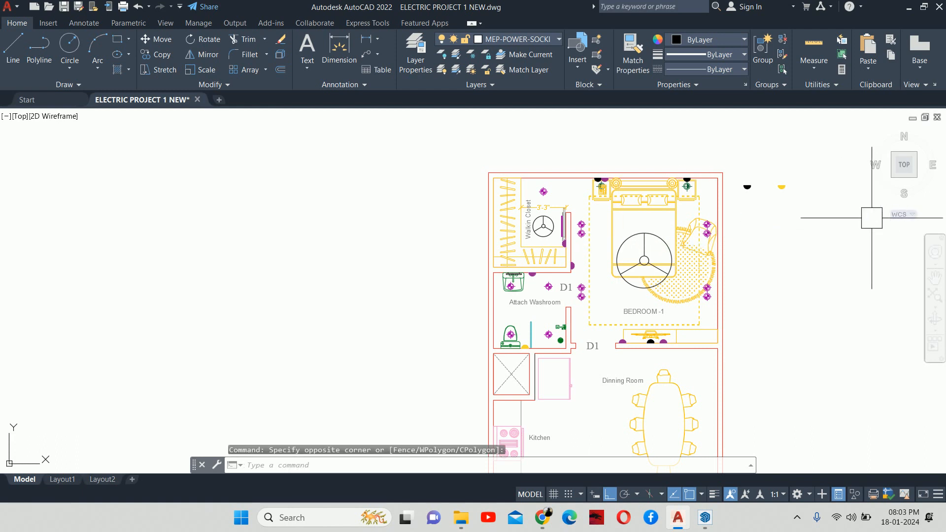
{"action": "type", "text": "RO"}
{"action": "key", "text": "Return"}
{"action": "left_click", "coordinate": [791, 192]}
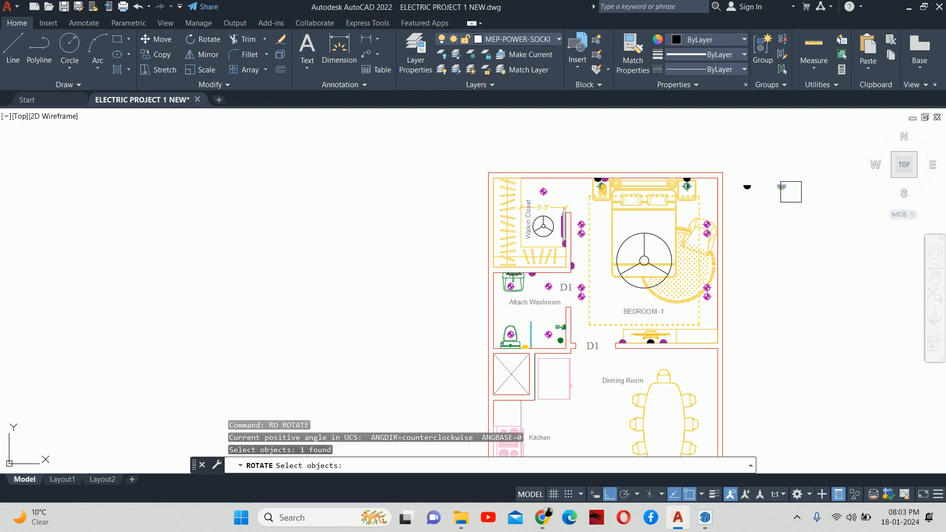
{"action": "scroll", "coordinate": [791, 192], "scroll_direction": "up", "scroll_amount": 5}
{"action": "key", "text": "Return"}
{"action": "left_click", "coordinate": [739, 163]}
{"action": "middle_click_drag", "start_coordinate": [737, 135], "coordinate": [727, 266]}
{"action": "left_click", "coordinate": [724, 232]}
Move the rotated yellow socket symbol by its flat side onto the bedroom side of the walk-in closet wall, just above the purple switch board
{"action": "type", "text": "M"}
{"action": "key", "text": "Return"}
{"action": "left_click", "coordinate": [731, 294]}
{"action": "key", "text": "Return"}
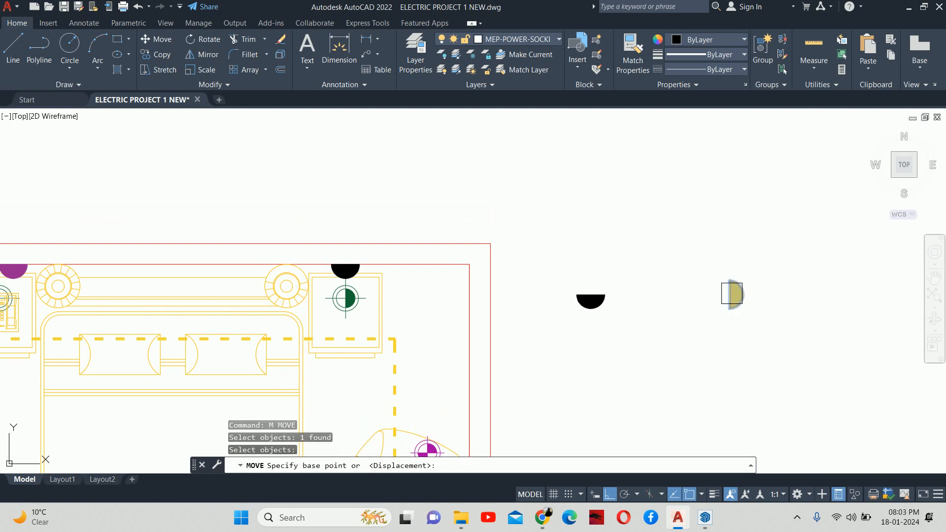
{"action": "scroll", "coordinate": [731, 293], "scroll_direction": "up", "scroll_amount": 5}
{"action": "left_click", "coordinate": [739, 282]}
{"action": "scroll", "coordinate": [624, 347], "scroll_direction": "down", "scroll_amount": 5}
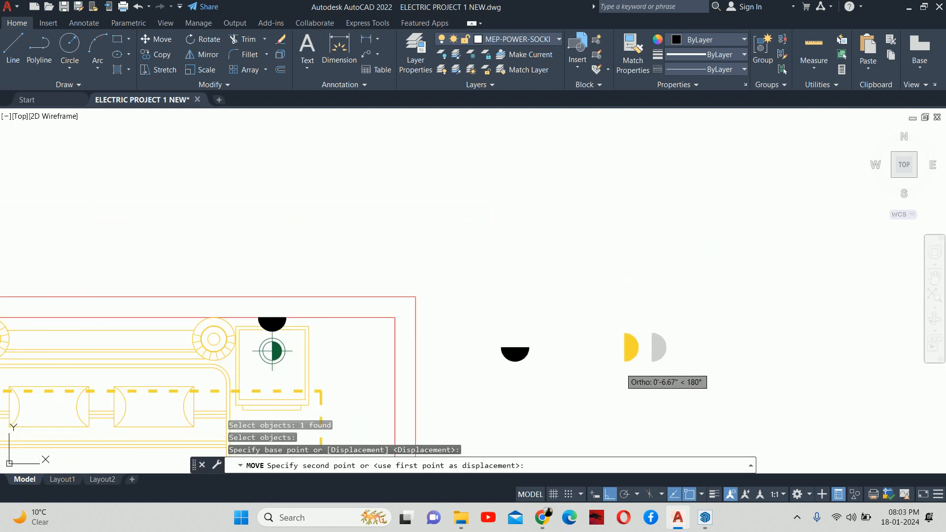
{"action": "middle_click_drag", "start_coordinate": [289, 398], "coordinate": [610, 172]}
{"action": "scroll", "coordinate": [586, 270], "scroll_direction": "down", "scroll_amount": 3}
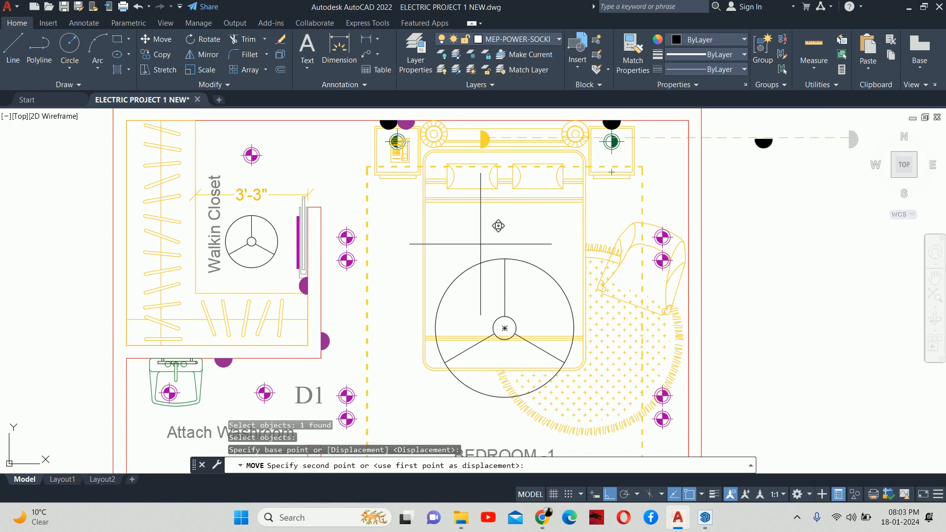
{"action": "scroll", "coordinate": [316, 263], "scroll_direction": "up", "scroll_amount": 2}
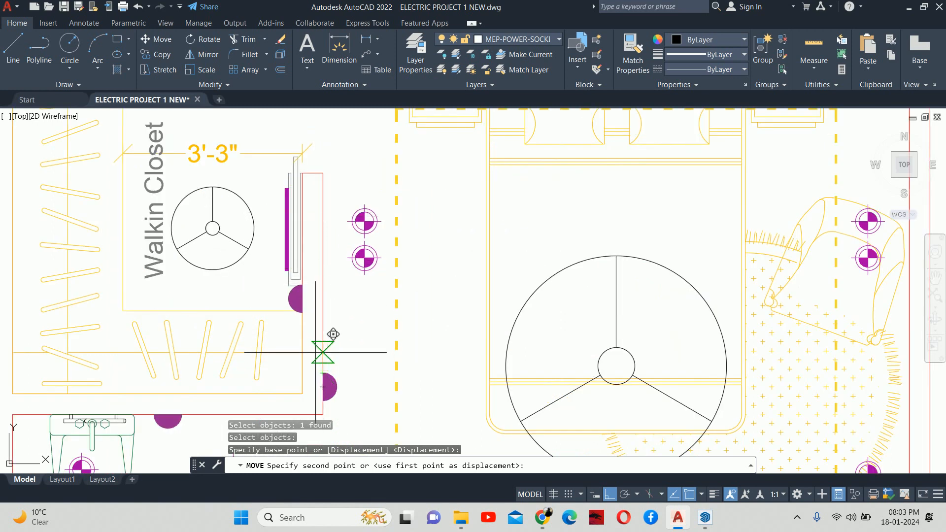
{"action": "key", "text": "Escape"}
{"action": "key", "text": "Escape"}
{"action": "key", "text": "Escape"}
Delete the leftover black half-round switch board symbol outside the plan
{"action": "scroll", "coordinate": [352, 336], "scroll_direction": "down", "scroll_amount": 3}
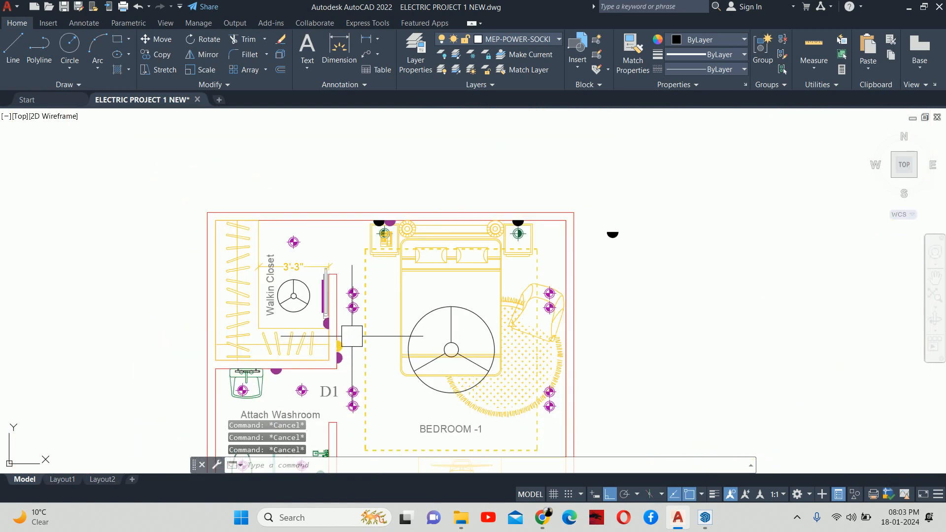
{"action": "middle_click_drag", "start_coordinate": [352, 337], "coordinate": [371, 305]}
{"action": "left_click", "coordinate": [697, 315]}
{"action": "left_click", "coordinate": [631, 163]}
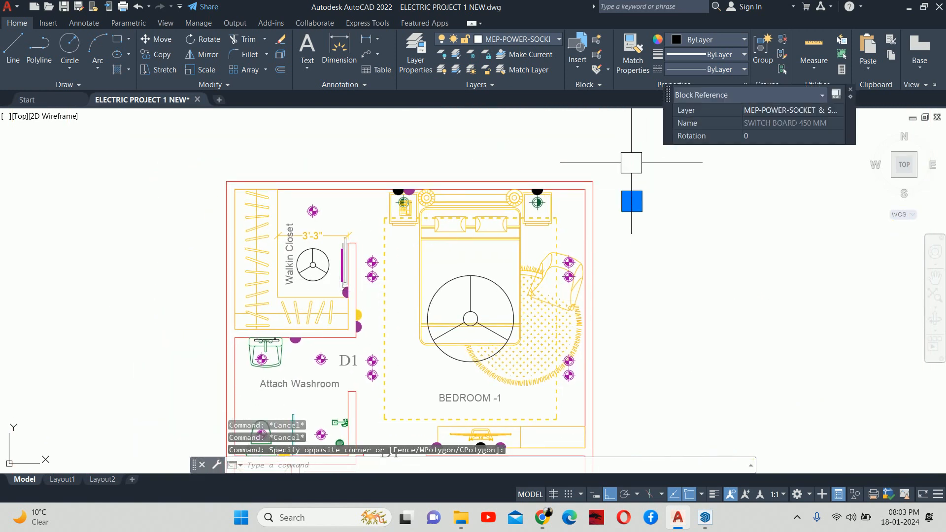
{"action": "key", "text": "Delete"}
Review the first-floor plan from Bedroom-1 and the attached washroom through the kitchen, dining and living rooms to Bedroom 2 and the staircase
{"action": "scroll", "coordinate": [633, 197], "scroll_direction": "down", "scroll_amount": 2}
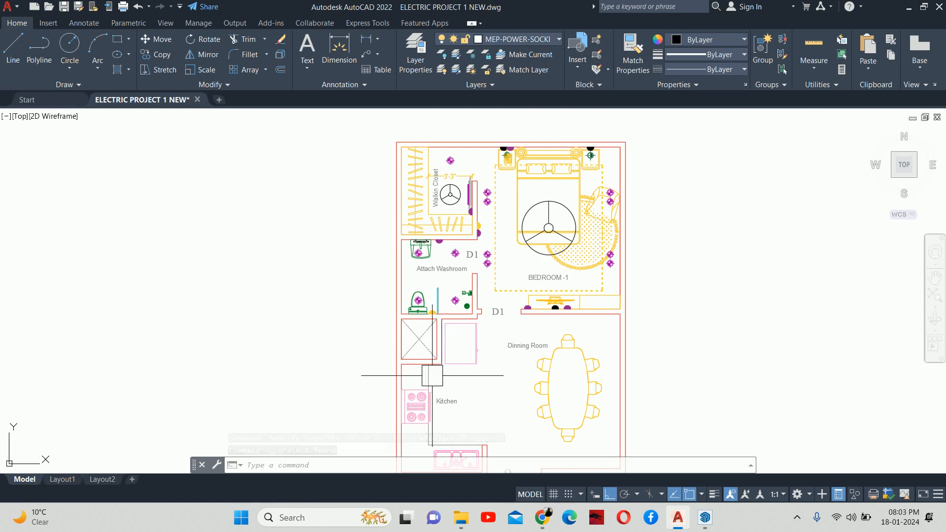
{"action": "mouse_move", "coordinate": [432, 375]}
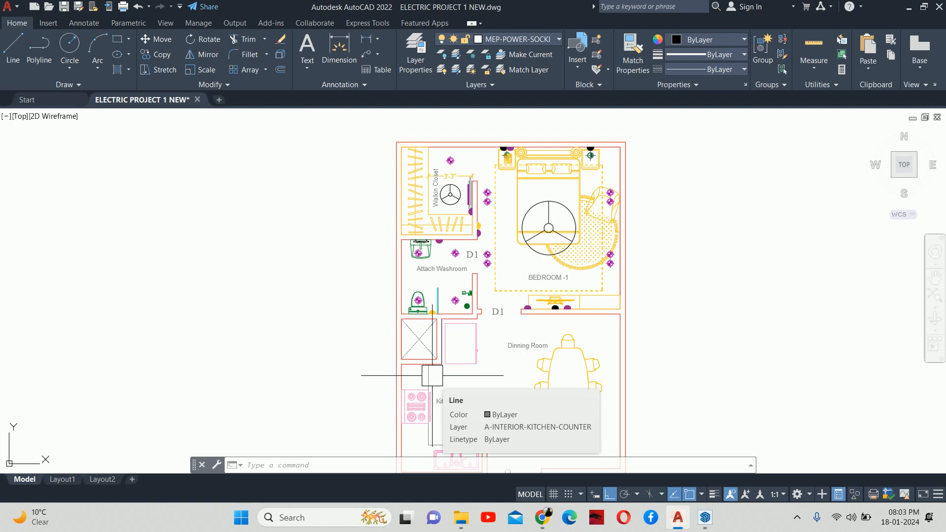
{"action": "mouse_move", "coordinate": [399, 367]}
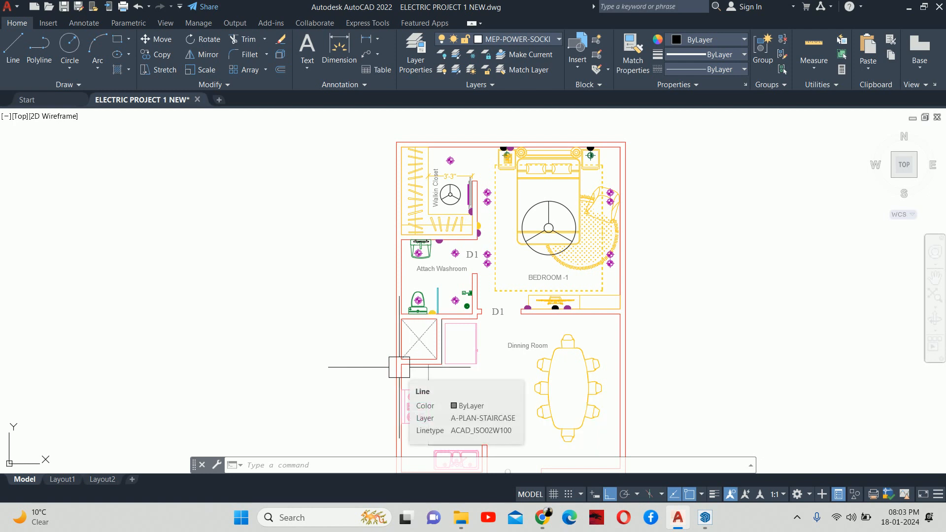
{"action": "scroll", "coordinate": [431, 360], "scroll_direction": "down", "scroll_amount": 2}
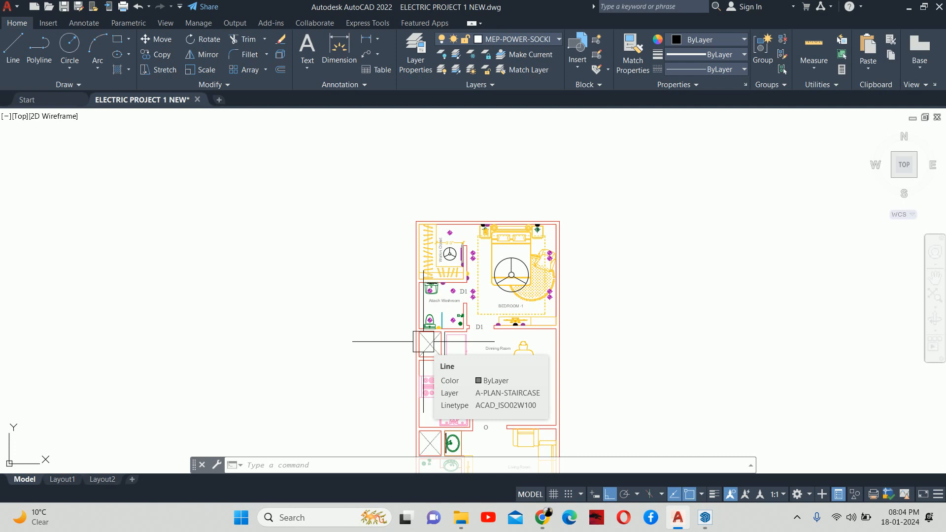
{"action": "scroll", "coordinate": [427, 294], "scroll_direction": "up", "scroll_amount": 2}
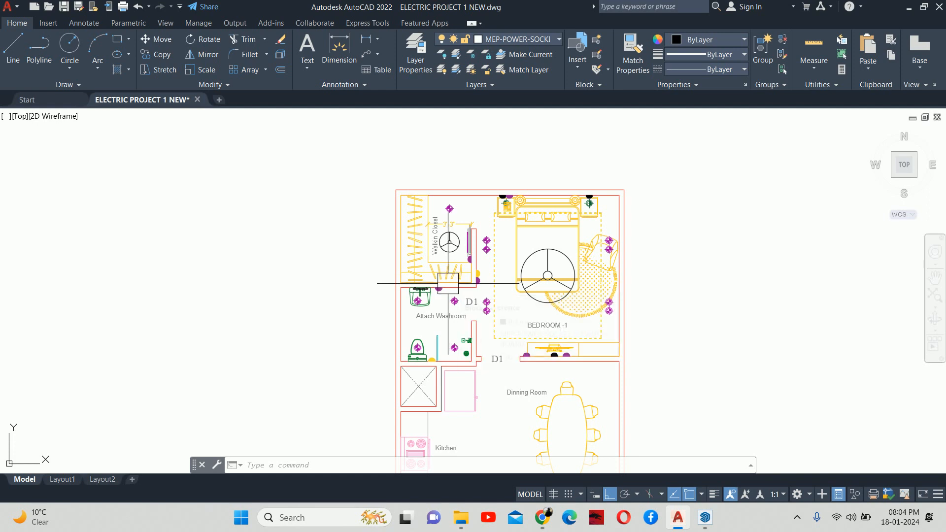
{"action": "scroll", "coordinate": [482, 245], "scroll_direction": "up", "scroll_amount": 2}
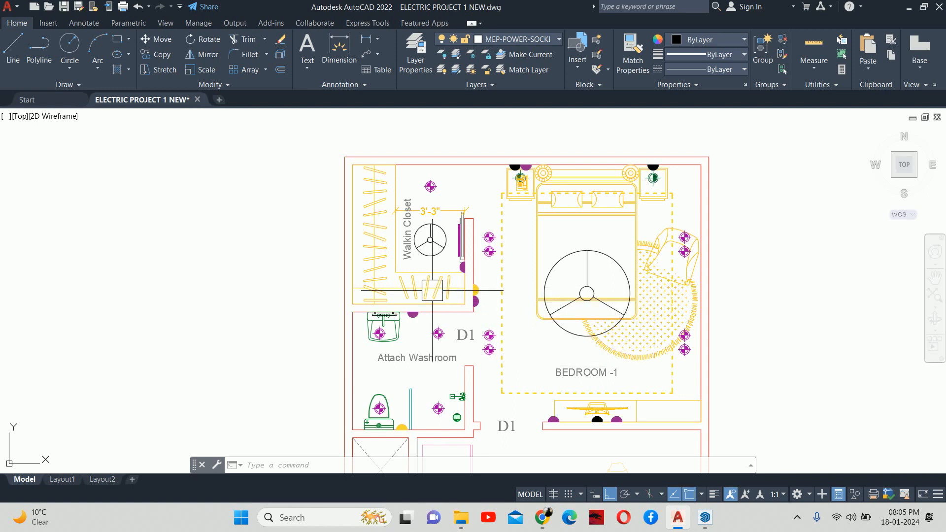
{"action": "scroll", "coordinate": [429, 247], "scroll_direction": "down", "scroll_amount": 3}
{"action": "middle_click_drag", "start_coordinate": [439, 277], "coordinate": [416, 252]}
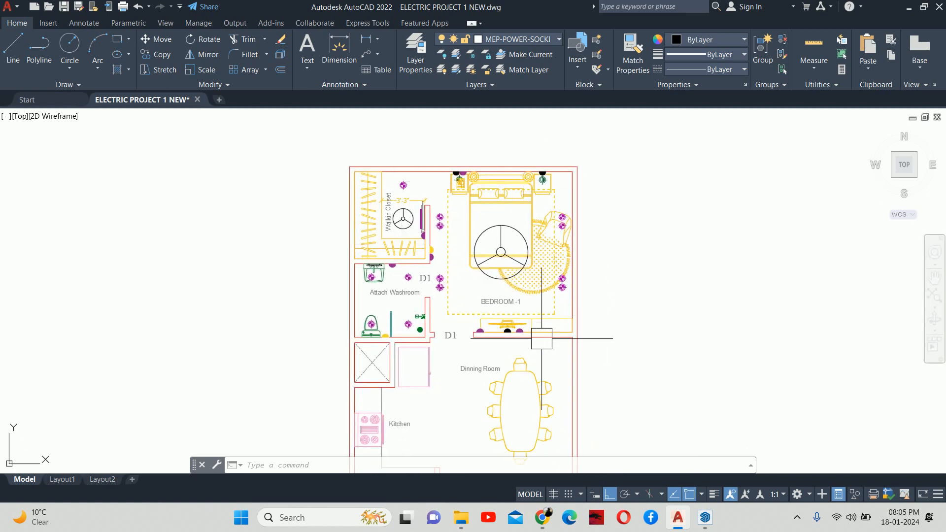
{"action": "middle_click_drag", "start_coordinate": [541, 335], "coordinate": [513, 212]}
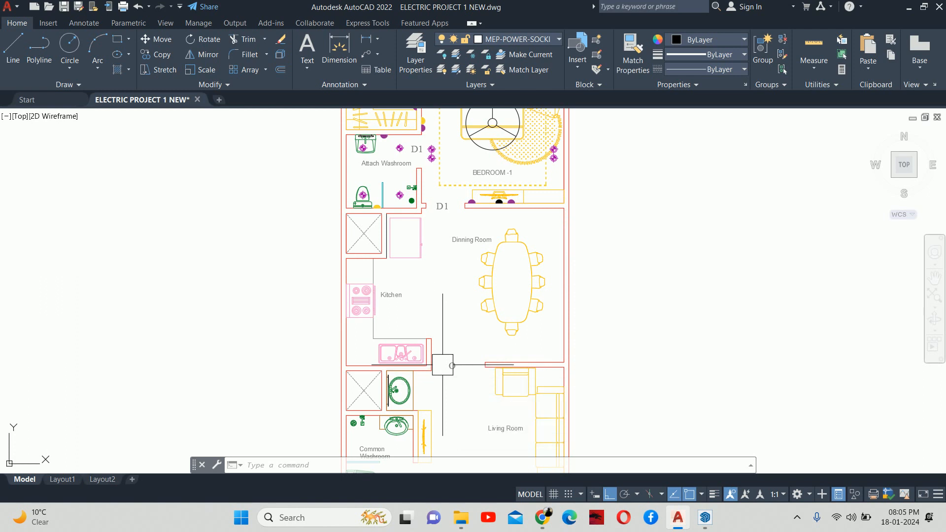
{"action": "middle_click_drag", "start_coordinate": [436, 285], "coordinate": [438, 247]}
{"action": "scroll", "coordinate": [525, 304], "scroll_direction": "down", "scroll_amount": 2}
{"action": "middle_click_drag", "start_coordinate": [523, 339], "coordinate": [521, 256]}
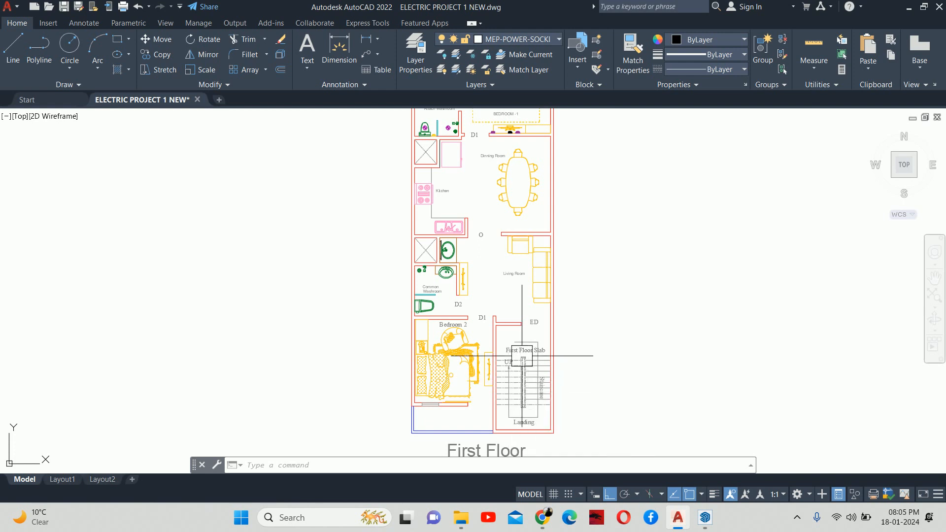
{"action": "scroll", "coordinate": [518, 313], "scroll_direction": "down", "scroll_amount": 2}
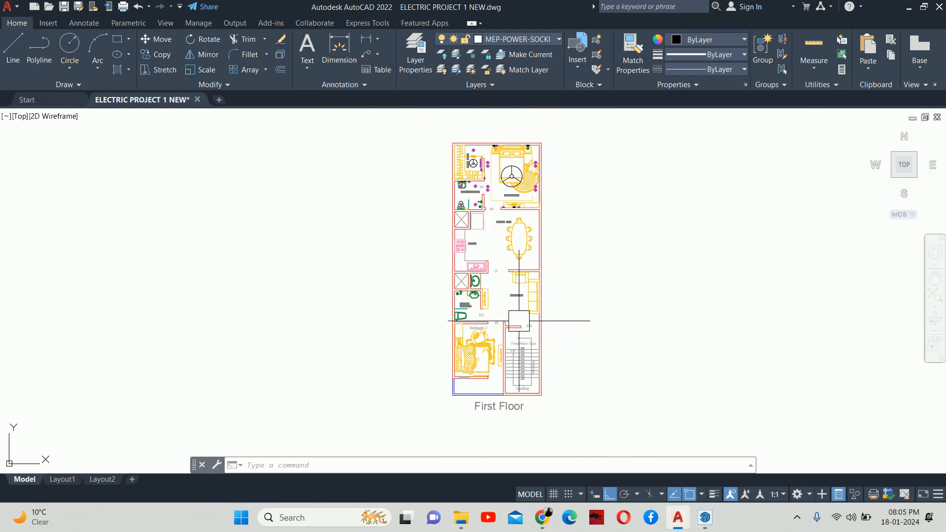
{"action": "scroll", "coordinate": [500, 183], "scroll_direction": "up", "scroll_amount": 4}
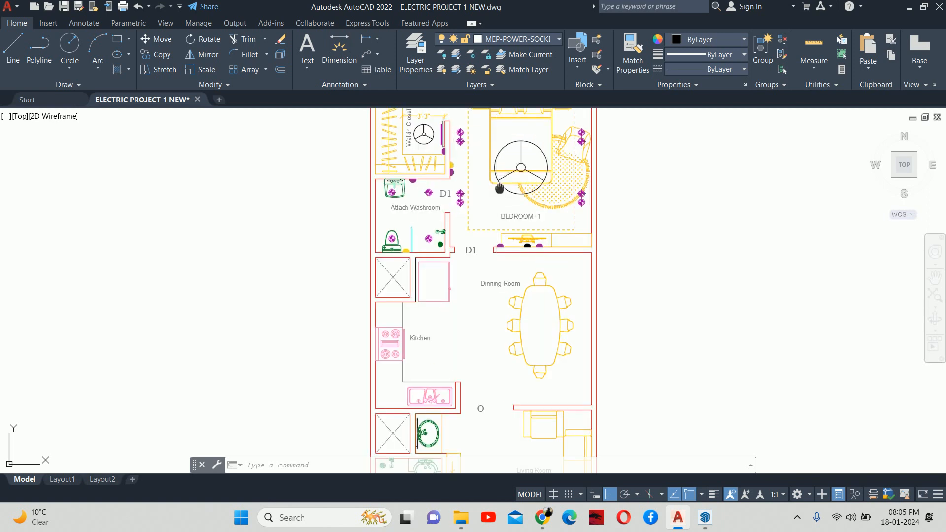
{"action": "middle_click_drag", "start_coordinate": [509, 170], "coordinate": [503, 269]}
{"action": "scroll", "coordinate": [498, 263], "scroll_direction": "up", "scroll_amount": 2}
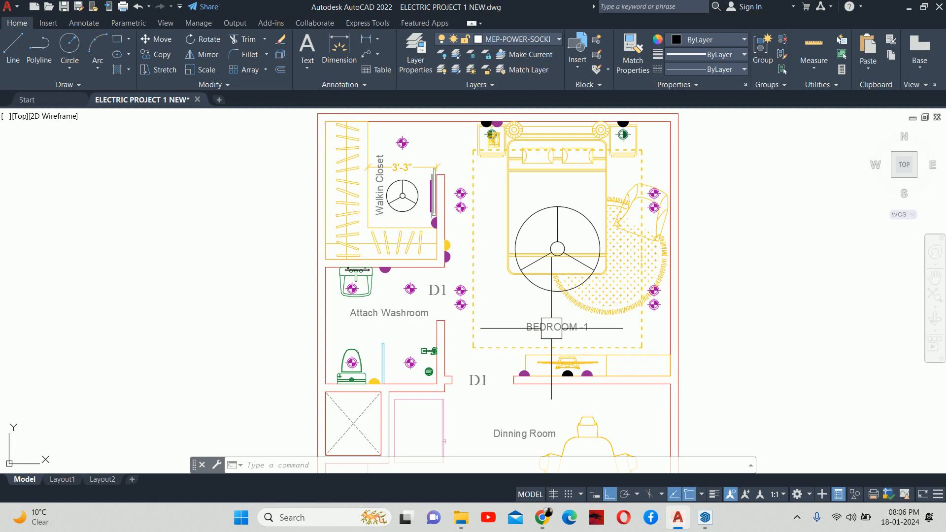
{"action": "key", "text": "alt+Tab"}
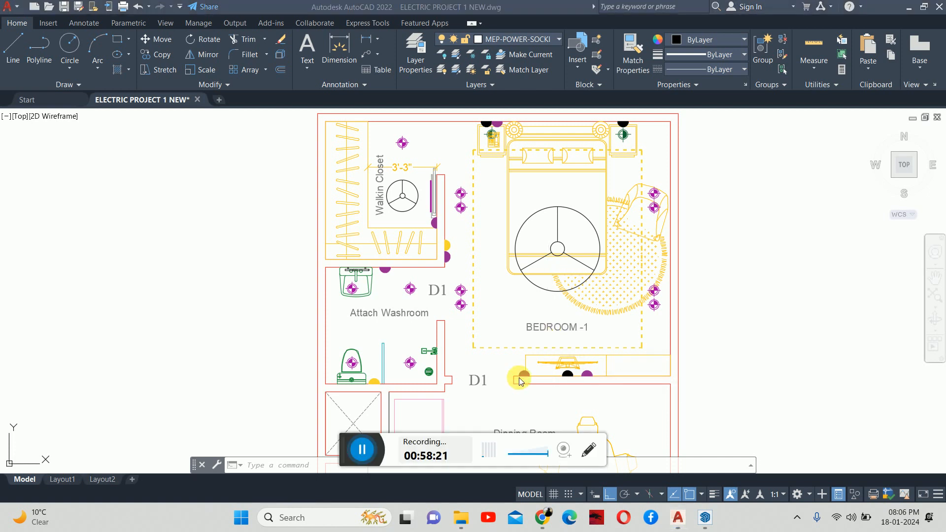